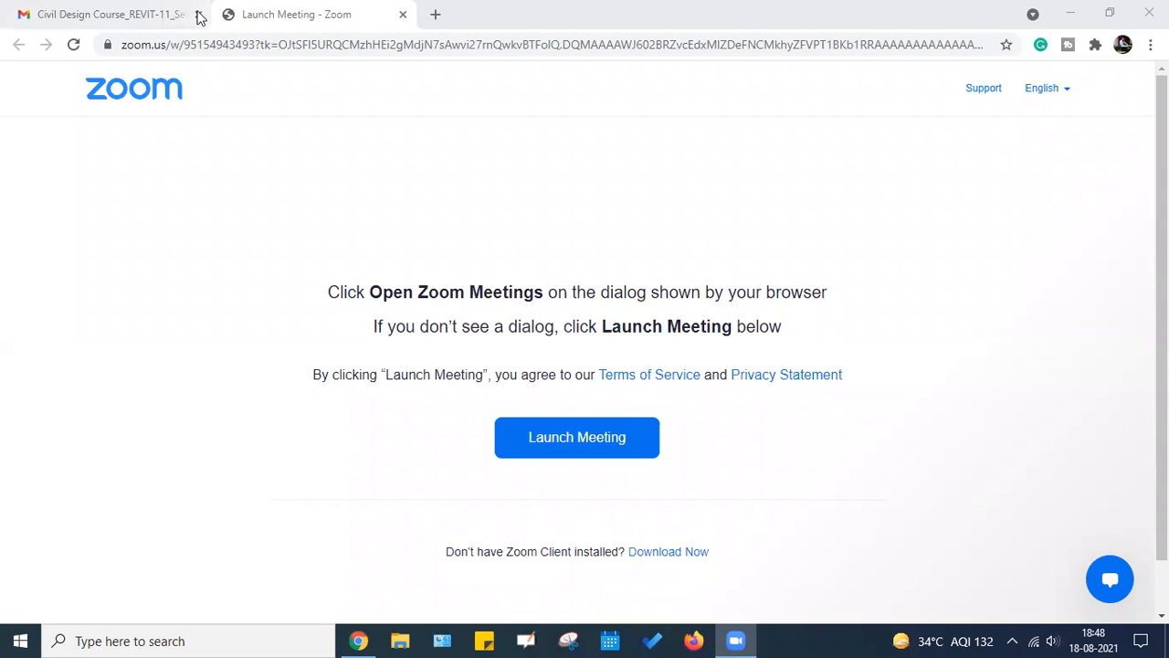
Close the two open browser tabs and refresh the desktop
{"action": "double_click", "coordinate": [198, 14]}
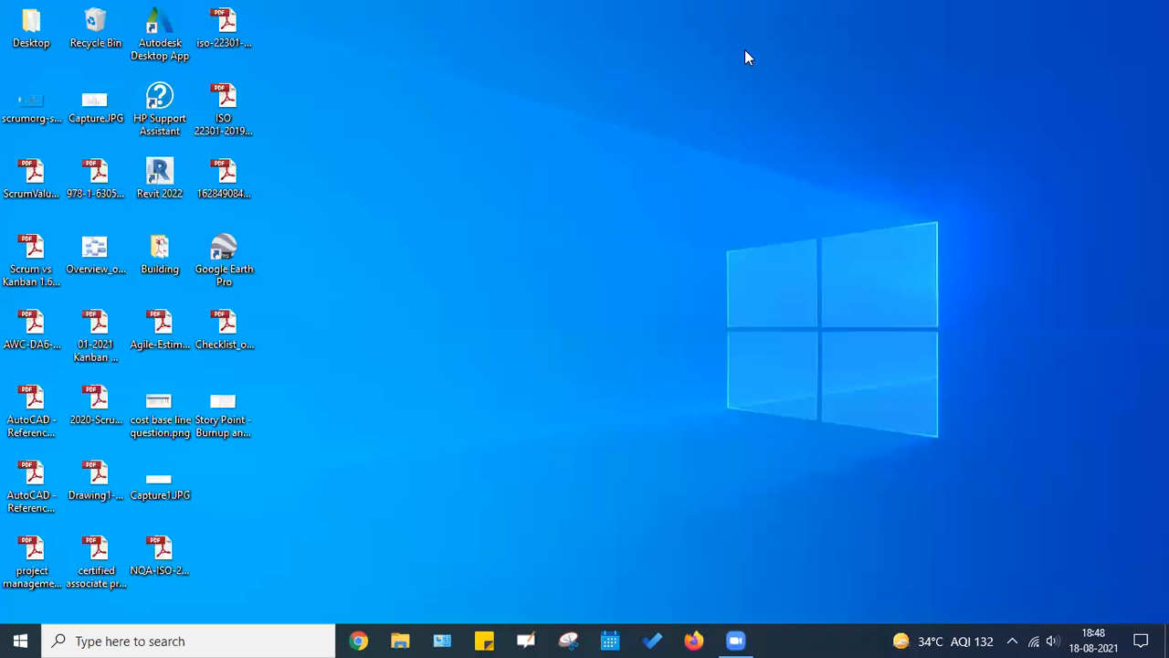
{"action": "right_click", "coordinate": [626, 51]}
{"action": "left_click", "coordinate": [571, 127]}
{"action": "right_click", "coordinate": [554, 71]}
{"action": "left_click", "coordinate": [496, 150]}
{"action": "right_click", "coordinate": [554, 80]}
{"action": "left_click", "coordinate": [495, 158]}
{"action": "right_click", "coordinate": [507, 94]}
{"action": "left_click", "coordinate": [474, 172]}
{"action": "right_click", "coordinate": [544, 27]}
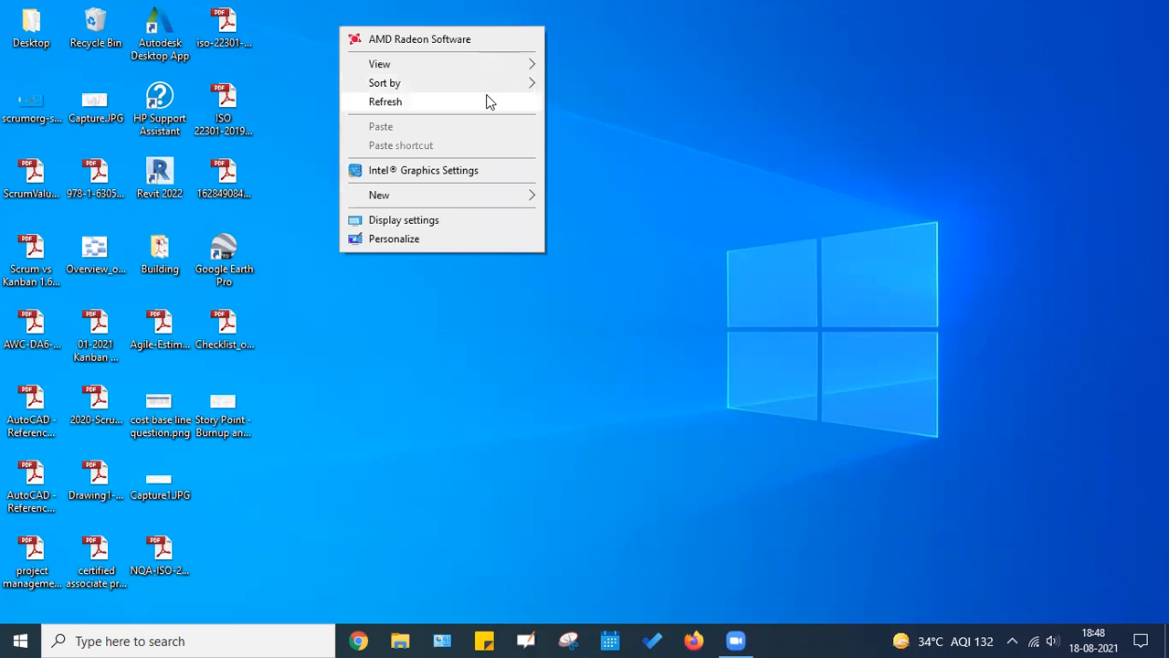
{"action": "right_click", "coordinate": [514, 144]}
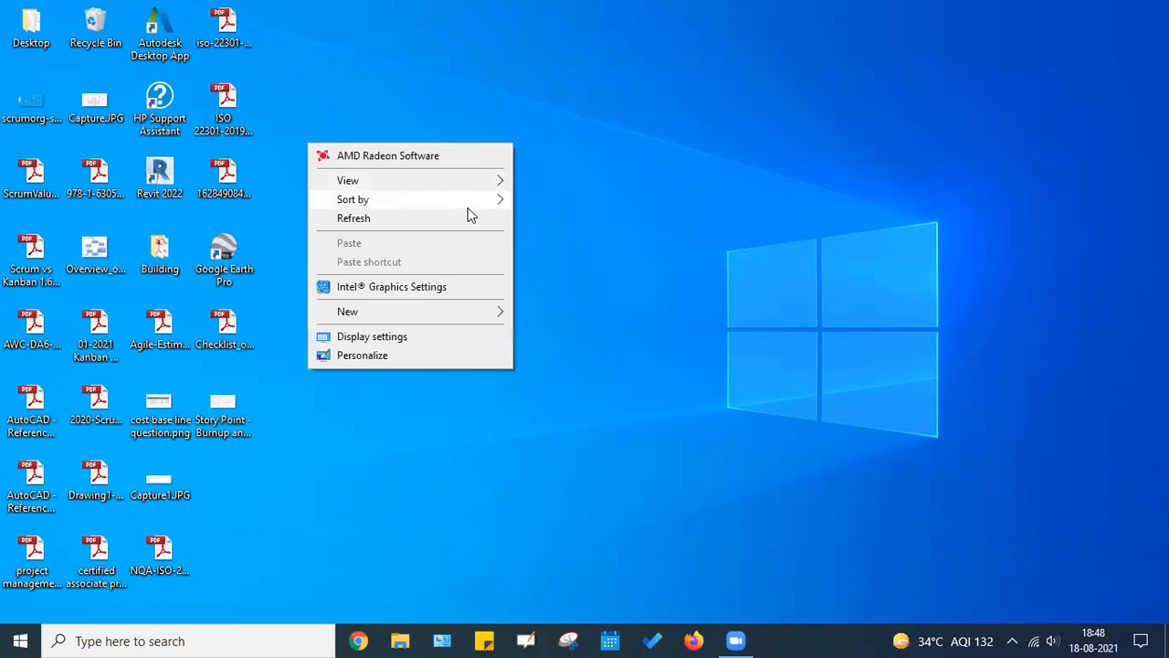
{"action": "left_click", "coordinate": [467, 217]}
Find AutoCAD through the Windows search and launch it
{"action": "left_click", "coordinate": [225, 640]}
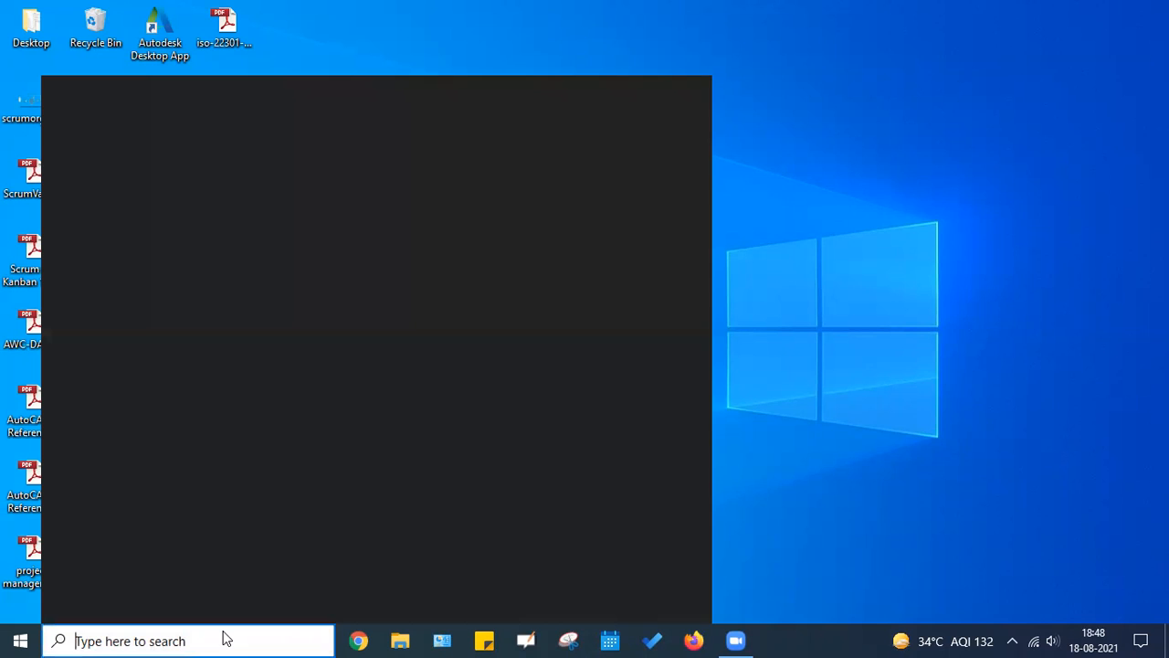
{"action": "type", "text": "a"}
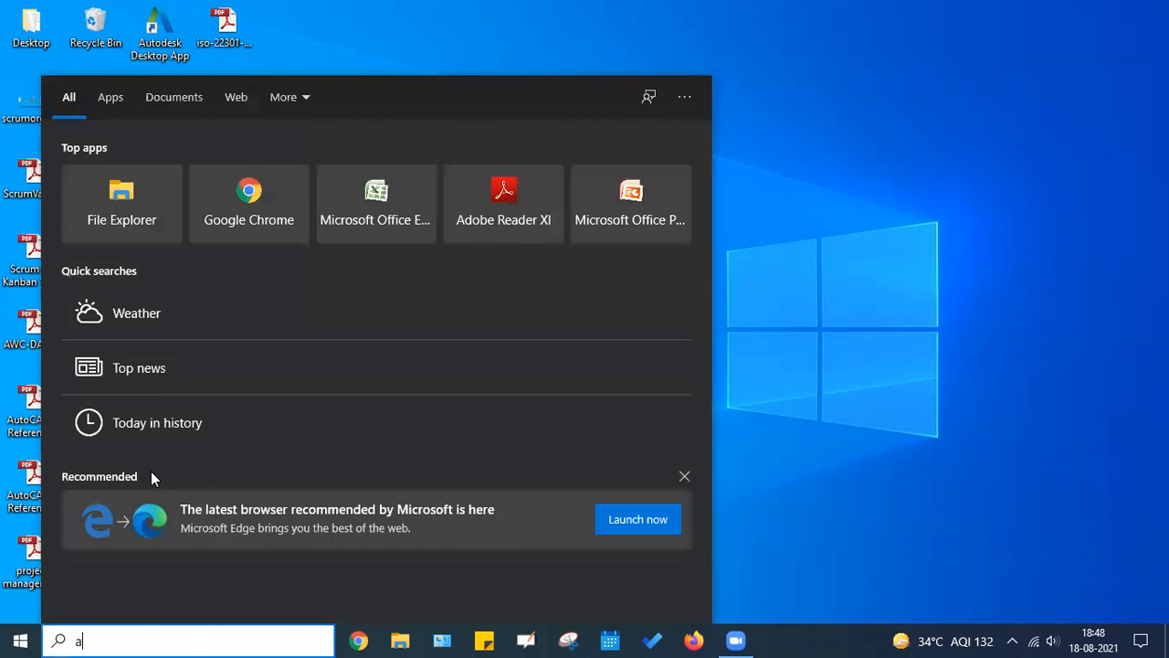
{"action": "left_click", "coordinate": [123, 180]}
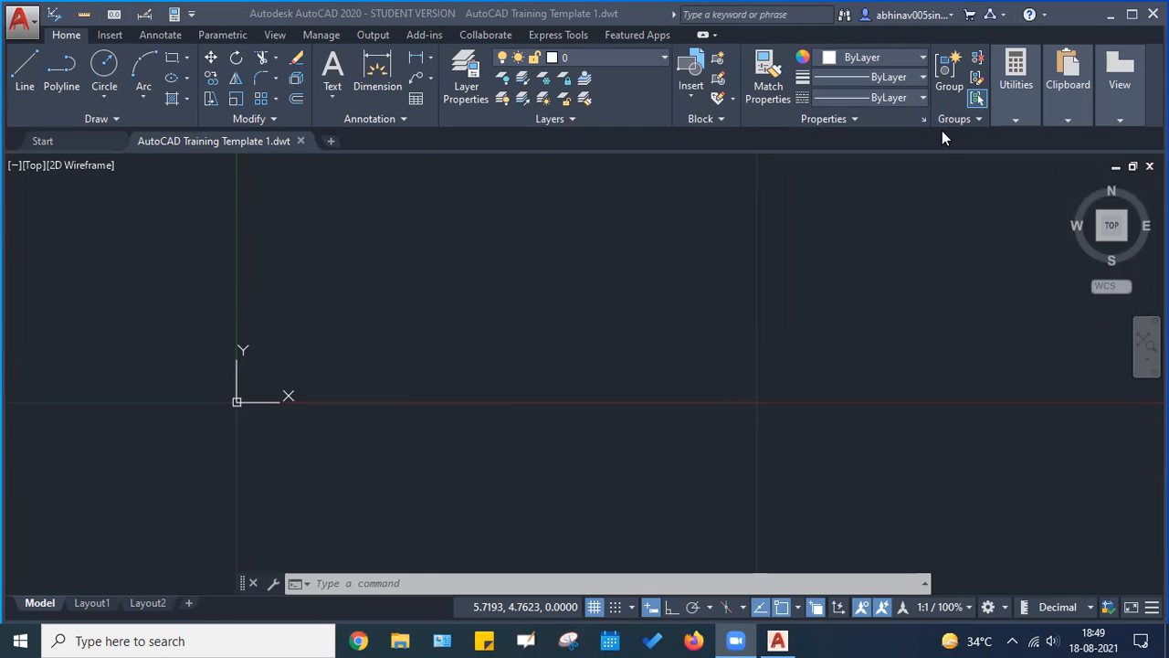
{"action": "scroll", "coordinate": [467, 270], "scroll_direction": "down", "scroll_amount": 5}
{"action": "middle_click_drag", "start_coordinate": [570, 270], "coordinate": [496, 379]}
{"action": "scroll", "coordinate": [357, 402], "scroll_direction": "up", "scroll_amount": 6}
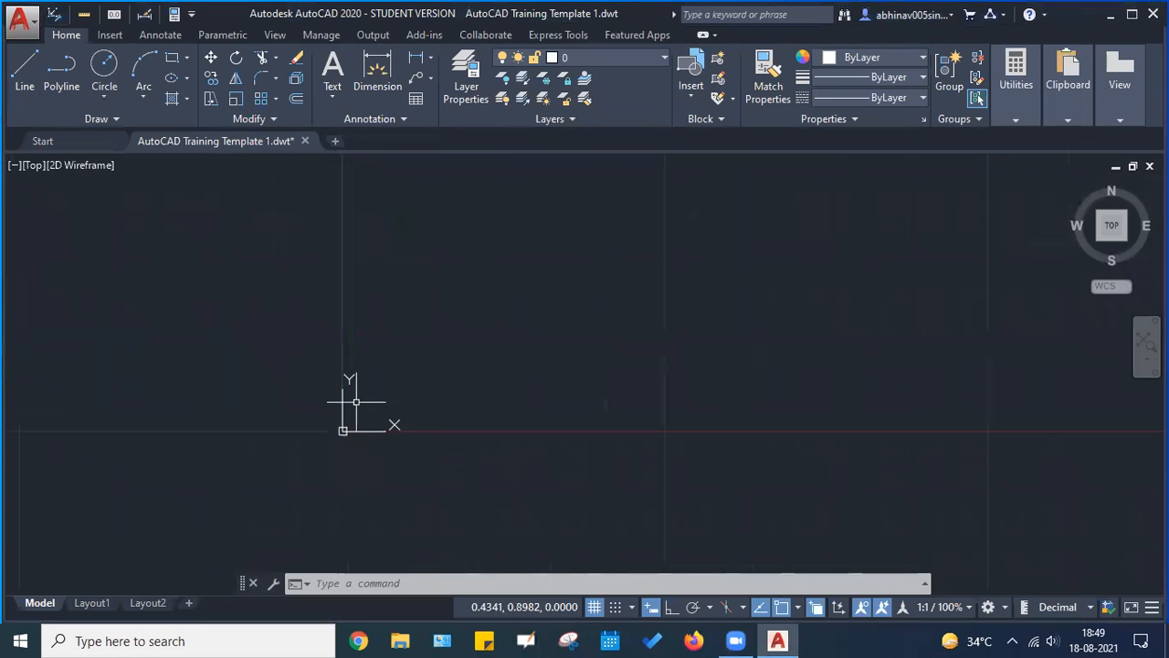
{"action": "scroll", "coordinate": [355, 436], "scroll_direction": "up", "scroll_amount": 2}
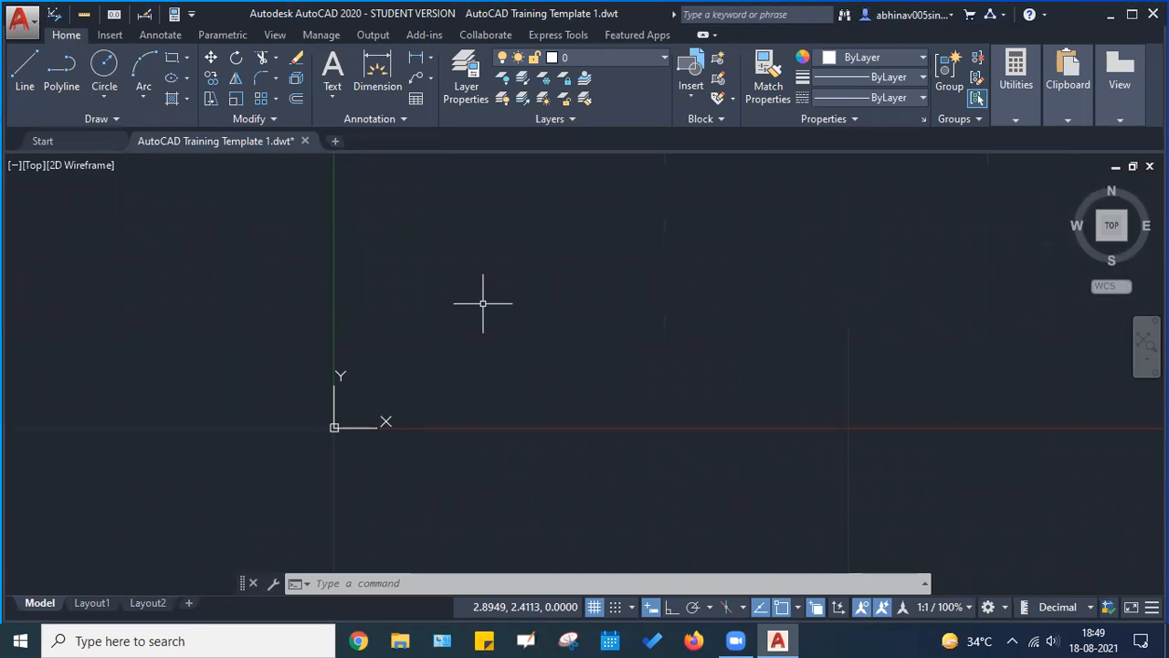
{"action": "middle_click_drag", "start_coordinate": [484, 304], "coordinate": [425, 337]}
{"action": "key", "text": "Escape"}
{"action": "key", "text": "Escape"}
{"action": "key", "text": "Escape"}
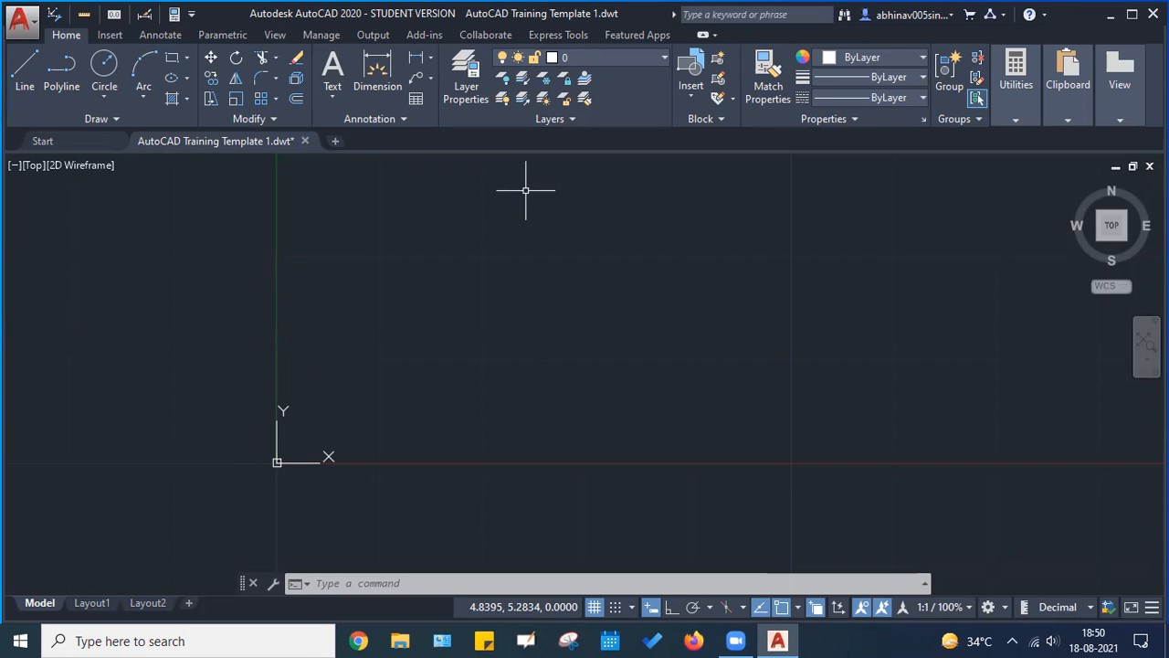
{"action": "left_click", "coordinate": [525, 190]}
{"action": "key", "text": "Escape"}
{"action": "key", "text": "Escape"}
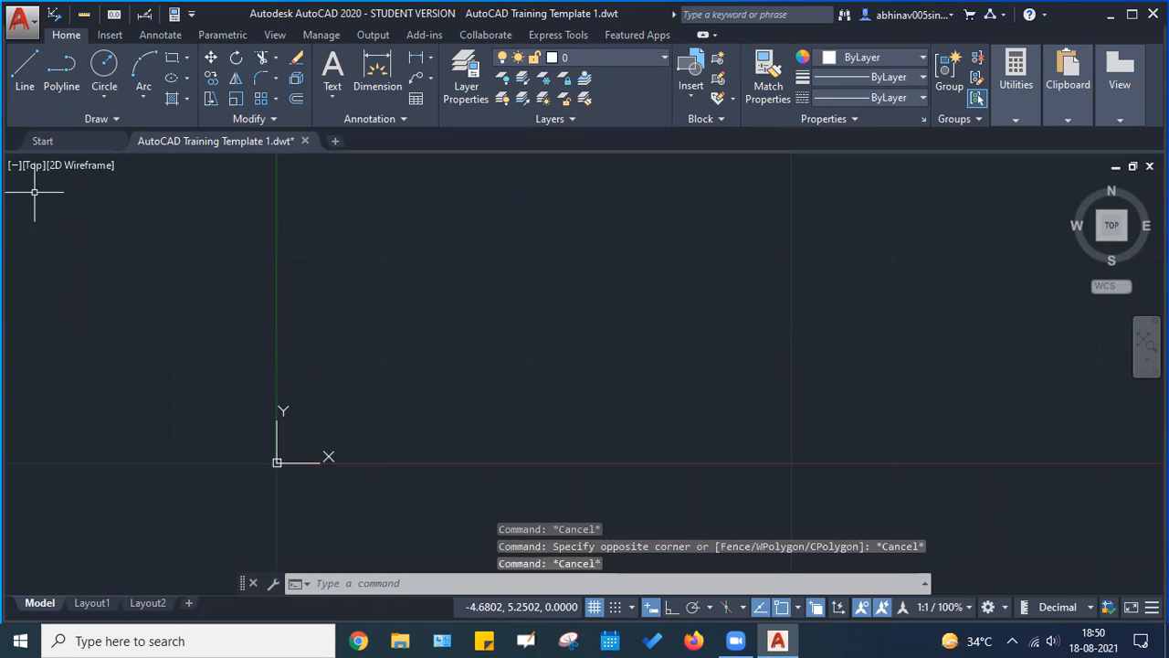
{"action": "left_click", "coordinate": [77, 167]}
{"action": "left_click", "coordinate": [77, 167]}
{"action": "left_click", "coordinate": [77, 168]}
{"action": "left_click", "coordinate": [204, 177]}
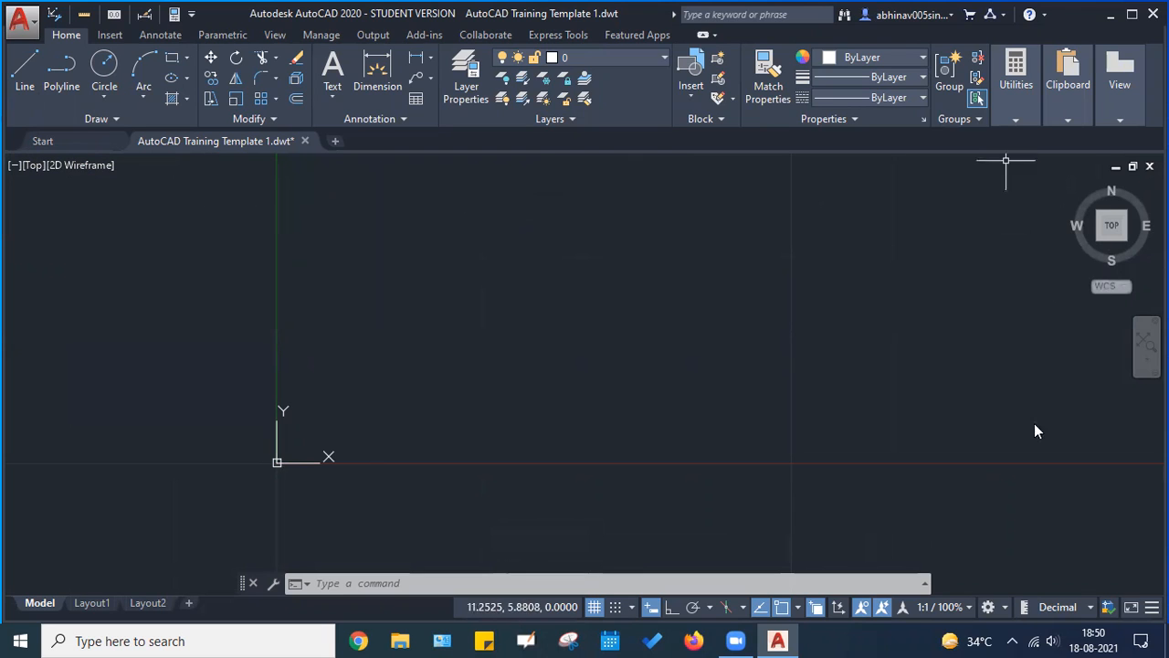
{"action": "scroll", "coordinate": [550, 327], "scroll_direction": "down", "scroll_amount": 6}
{"action": "middle_click_drag", "start_coordinate": [587, 303], "coordinate": [470, 342]}
{"action": "scroll", "coordinate": [467, 340], "scroll_direction": "up", "scroll_amount": 2}
{"action": "key", "text": "Escape"}
{"action": "key", "text": "Escape"}
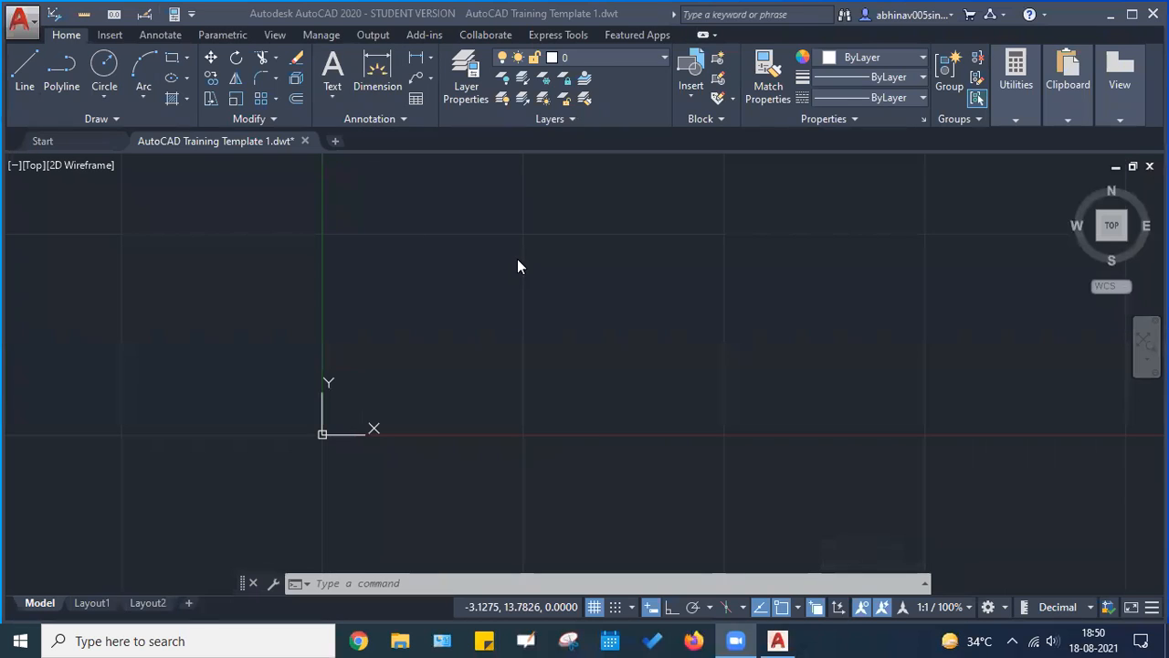
{"action": "key", "text": "Escape"}
{"action": "key", "text": "Escape"}
{"action": "key", "text": "Escape"}
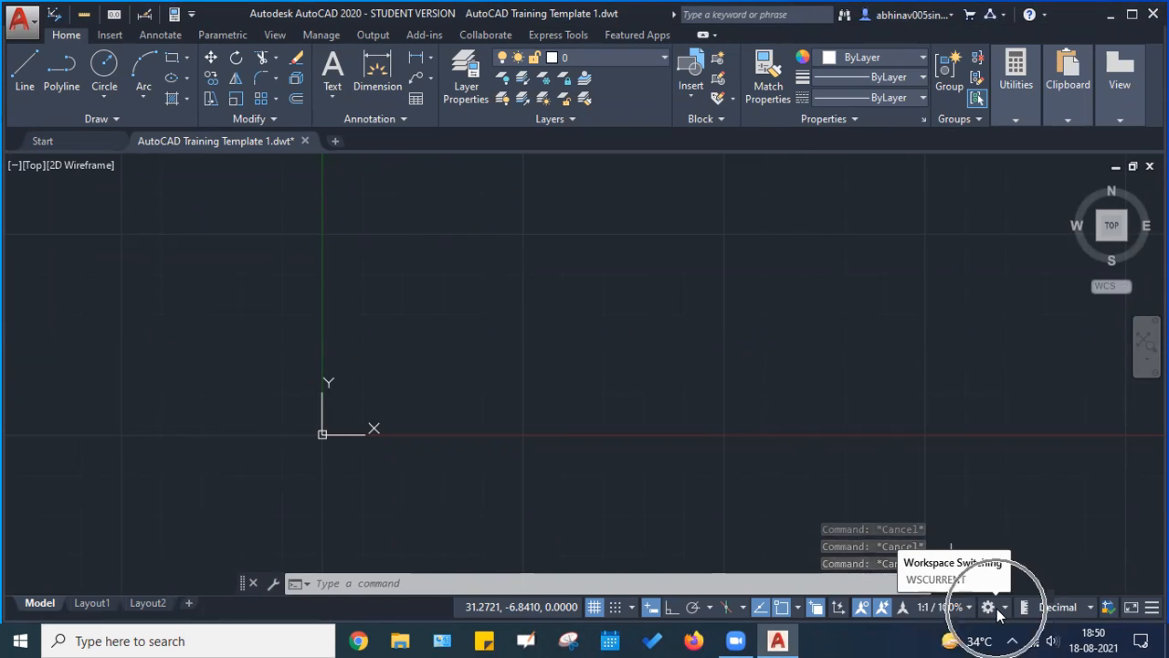
Open the workspace settings with the WORKSPACE command's SEttings option
{"action": "left_click", "coordinate": [445, 580]}
{"action": "type", "text": "worsh"}
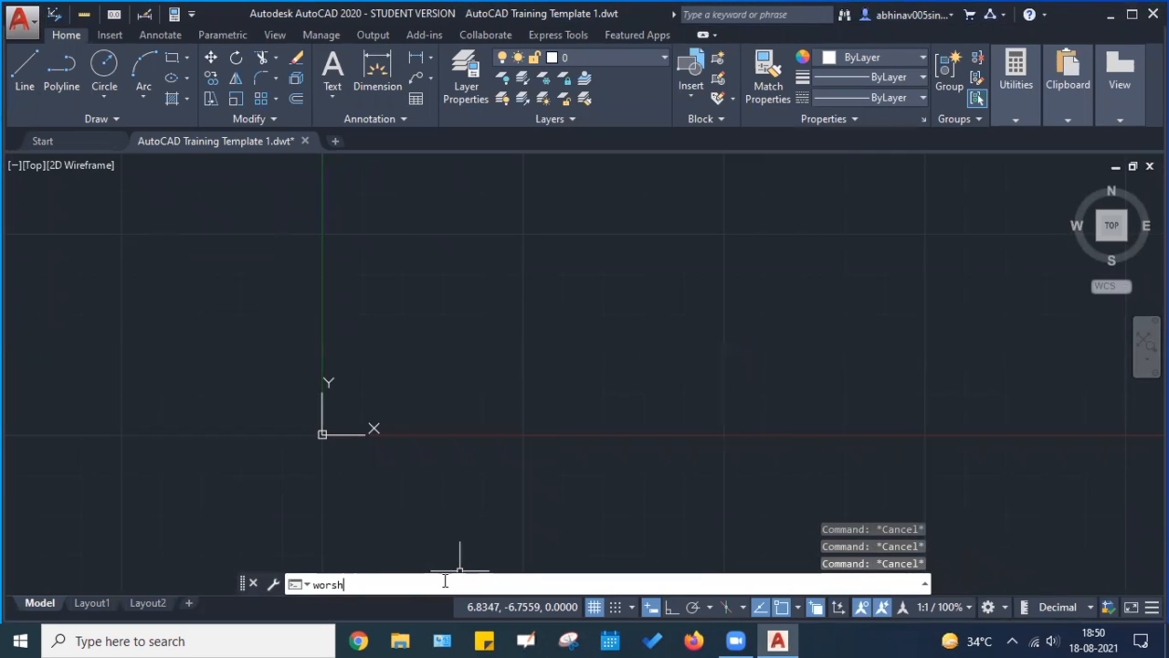
{"action": "key", "text": "BackSpace"}
{"action": "type", "text": "pace"}
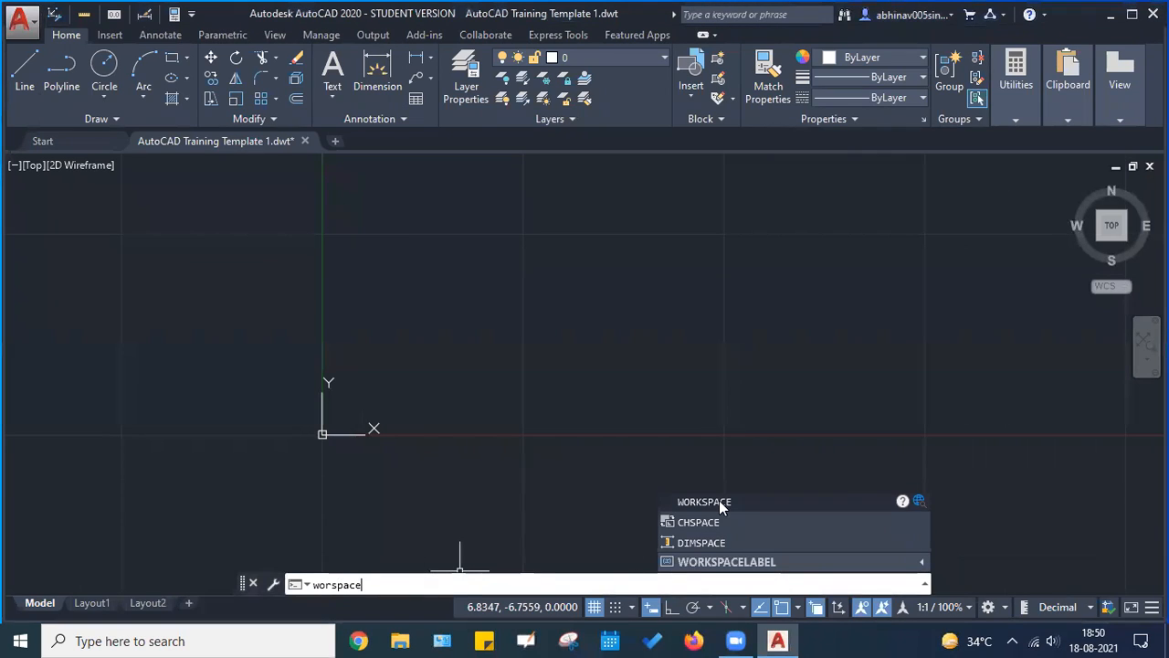
{"action": "left_click", "coordinate": [729, 501]}
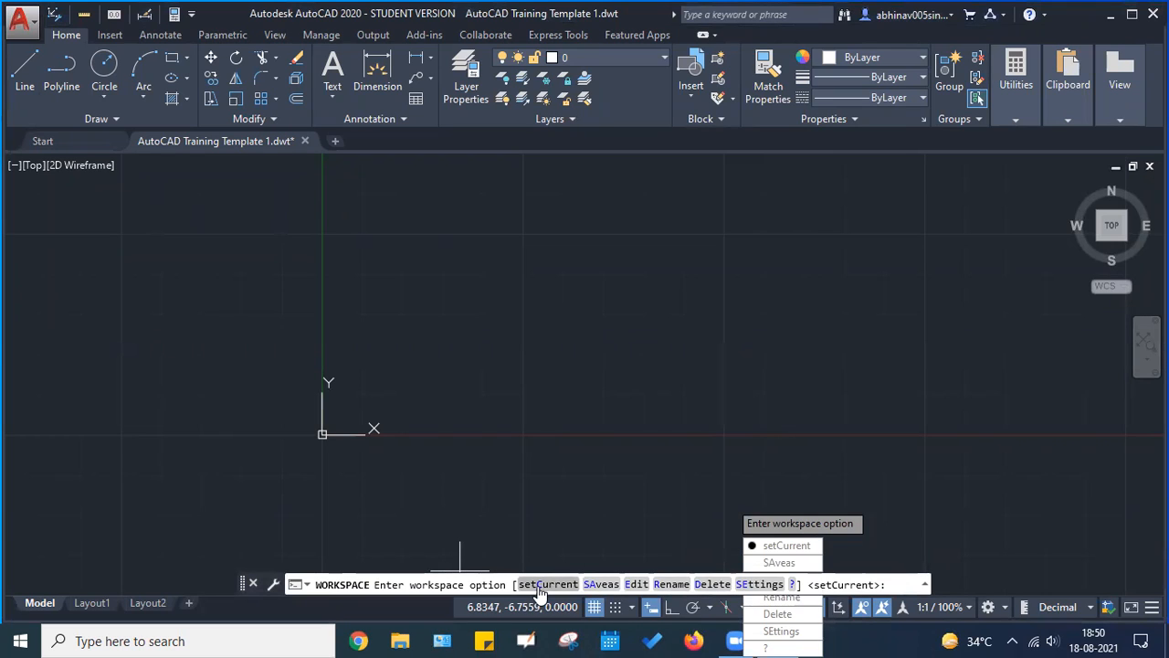
{"action": "left_click", "coordinate": [761, 584]}
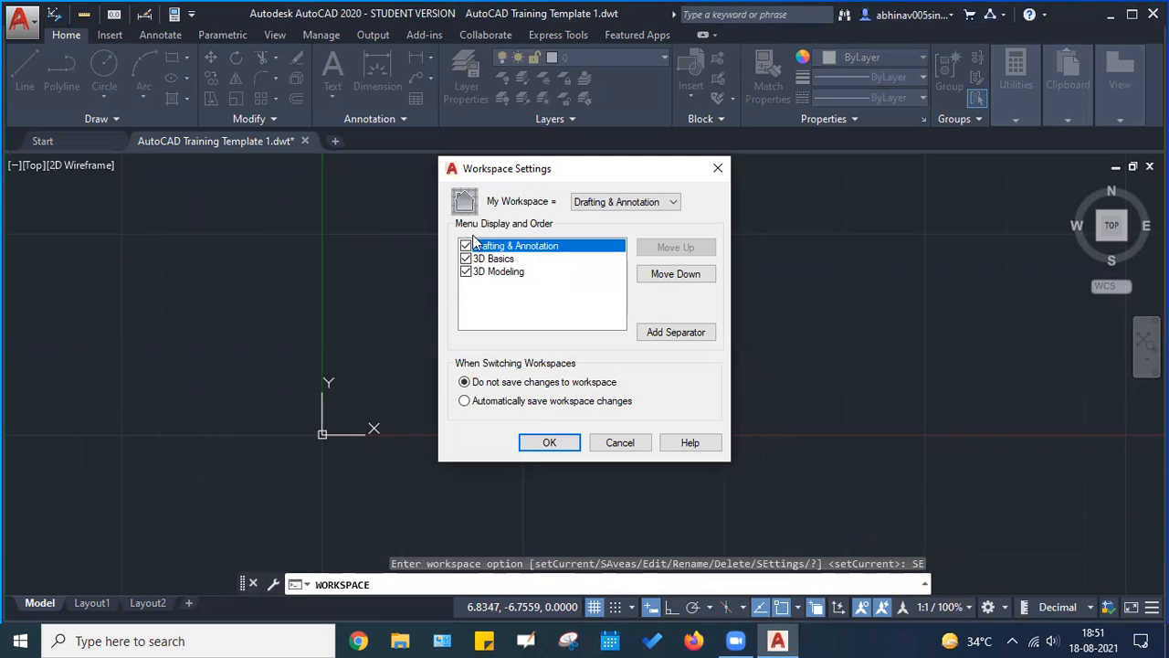
Review the choices available for My Workspace and close the workspace settings without changing anything
{"action": "left_click", "coordinate": [625, 201]}
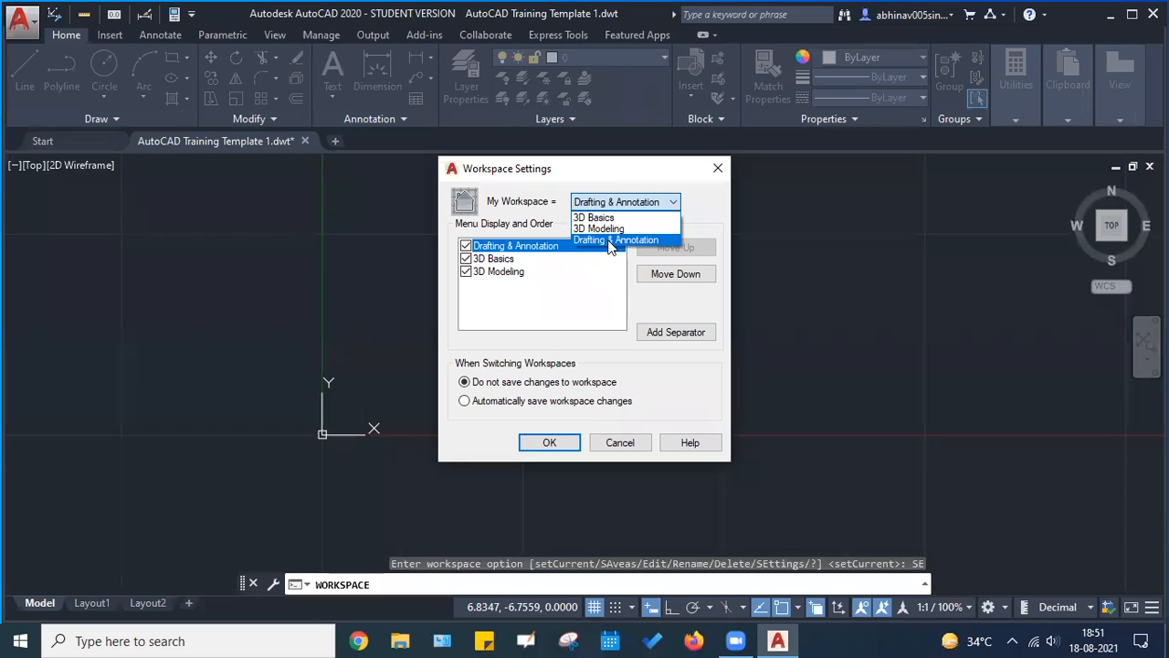
{"action": "left_click", "coordinate": [728, 170]}
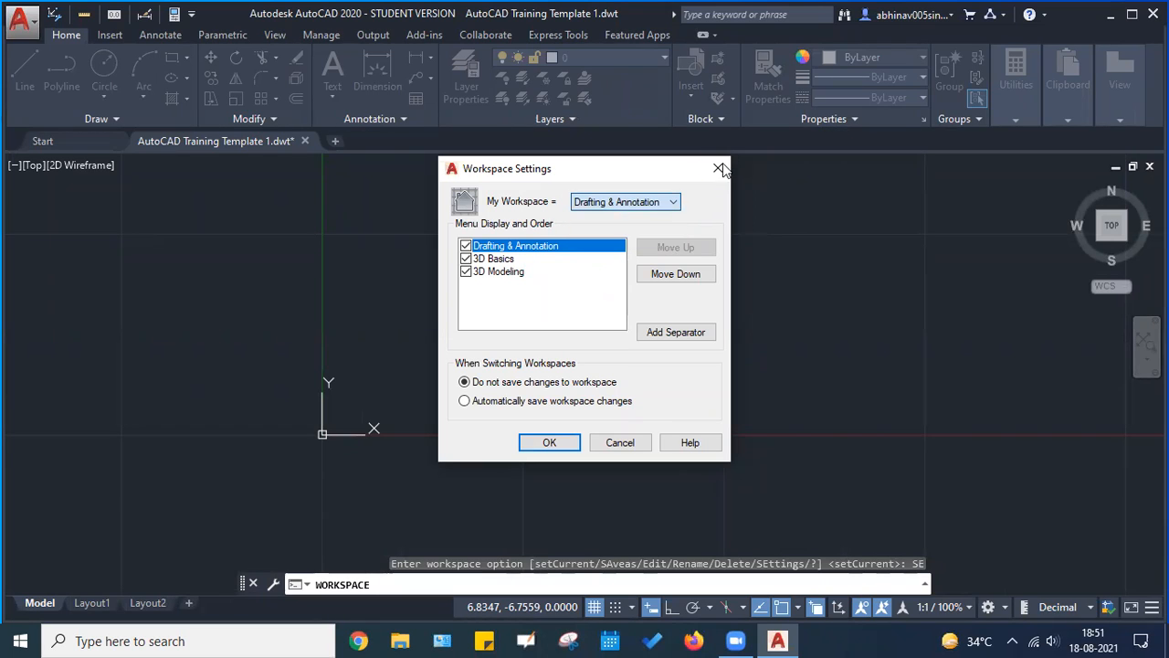
{"action": "left_click", "coordinate": [719, 168]}
{"action": "key", "text": "Escape"}
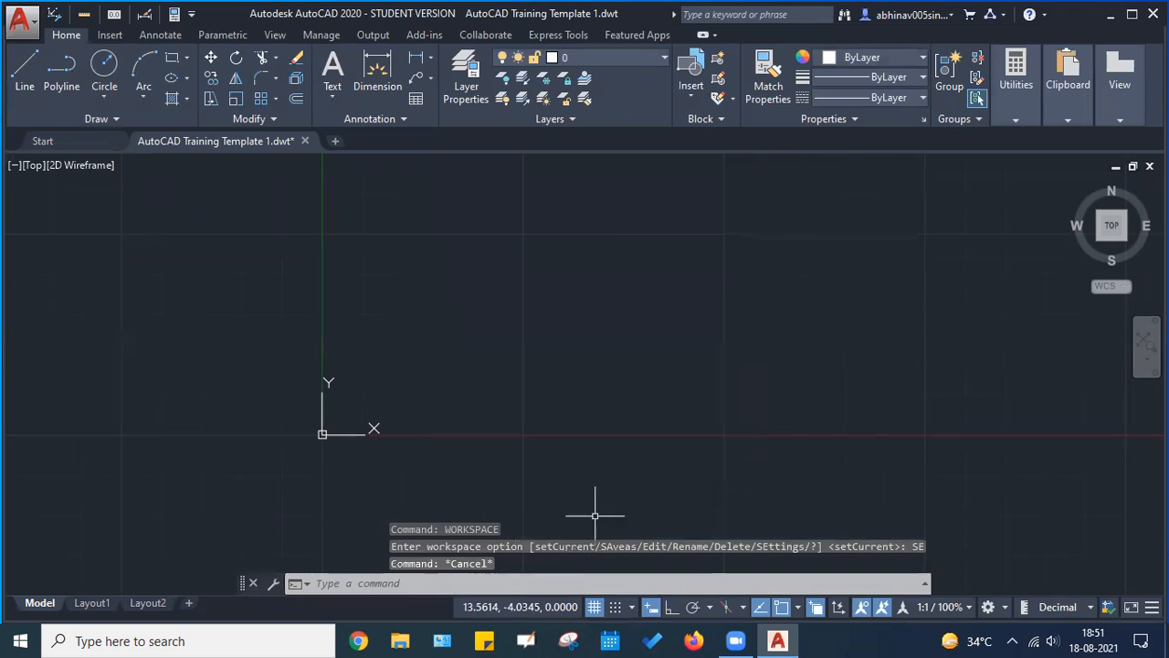
{"action": "key", "text": "Escape"}
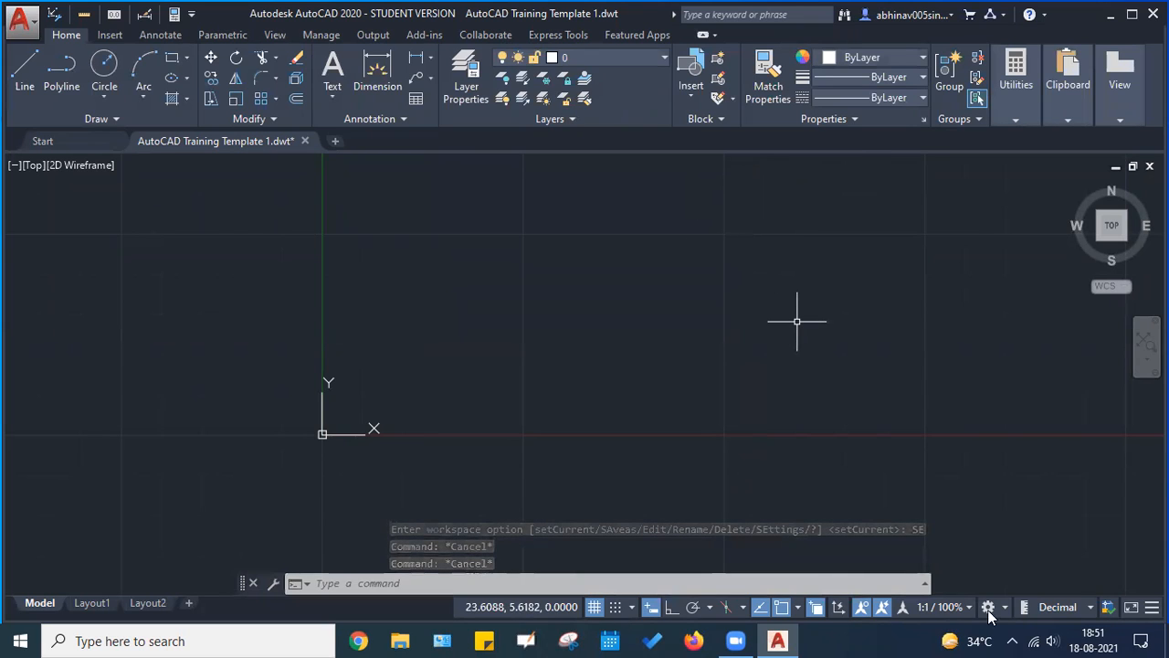
{"action": "key", "text": "Escape"}
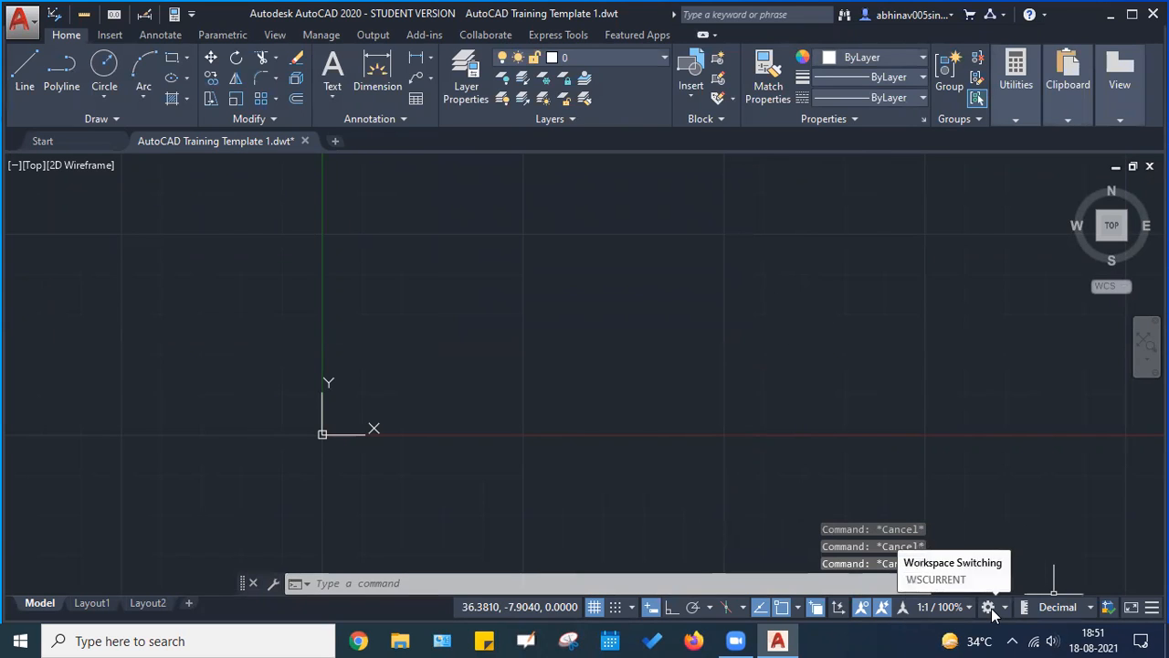
Examine the workspaces offered by Workspace Switching and close the list without switching
{"action": "left_click", "coordinate": [991, 608]}
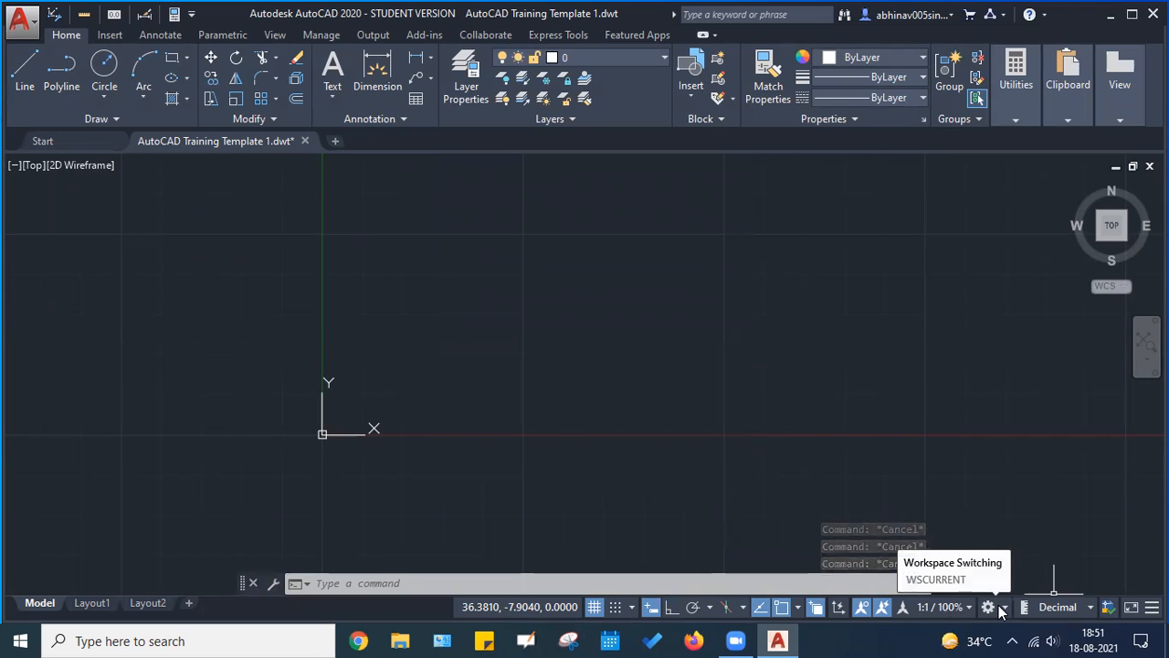
{"action": "left_click", "coordinate": [999, 607]}
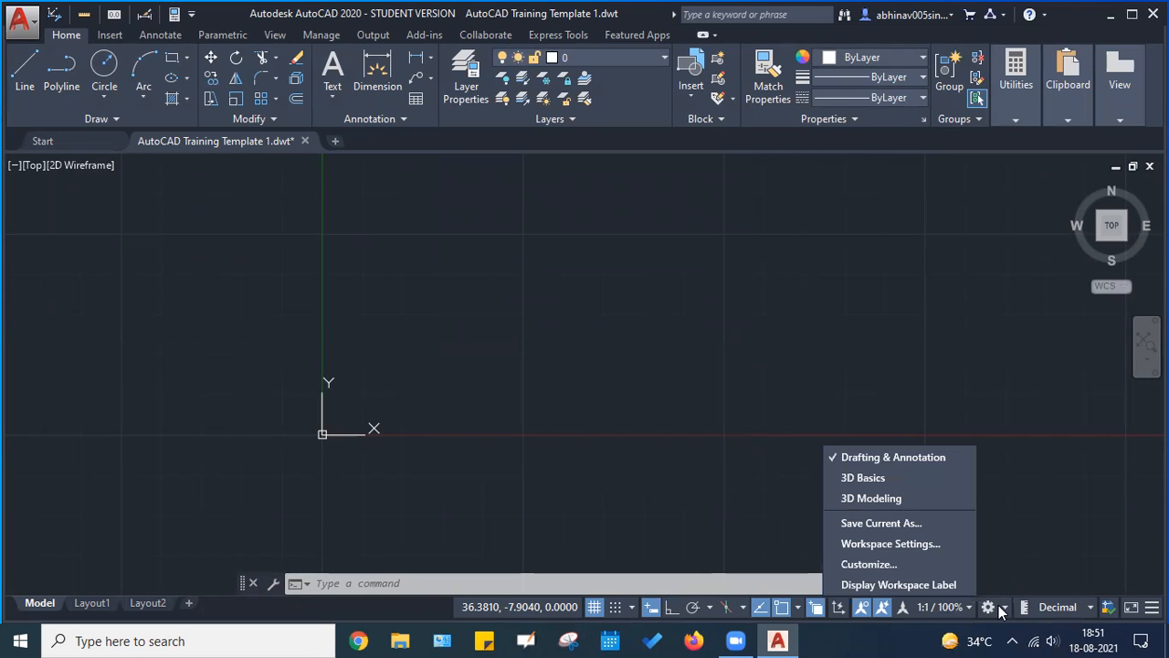
{"action": "left_click", "coordinate": [865, 496]}
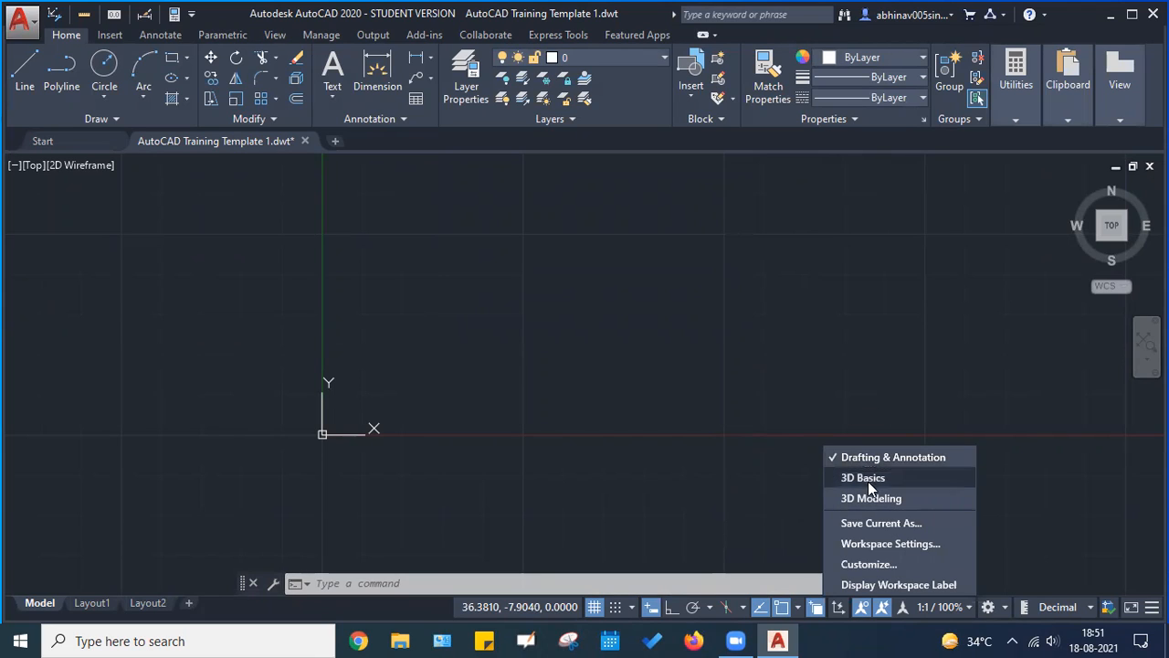
{"action": "key", "text": "ctrl"}
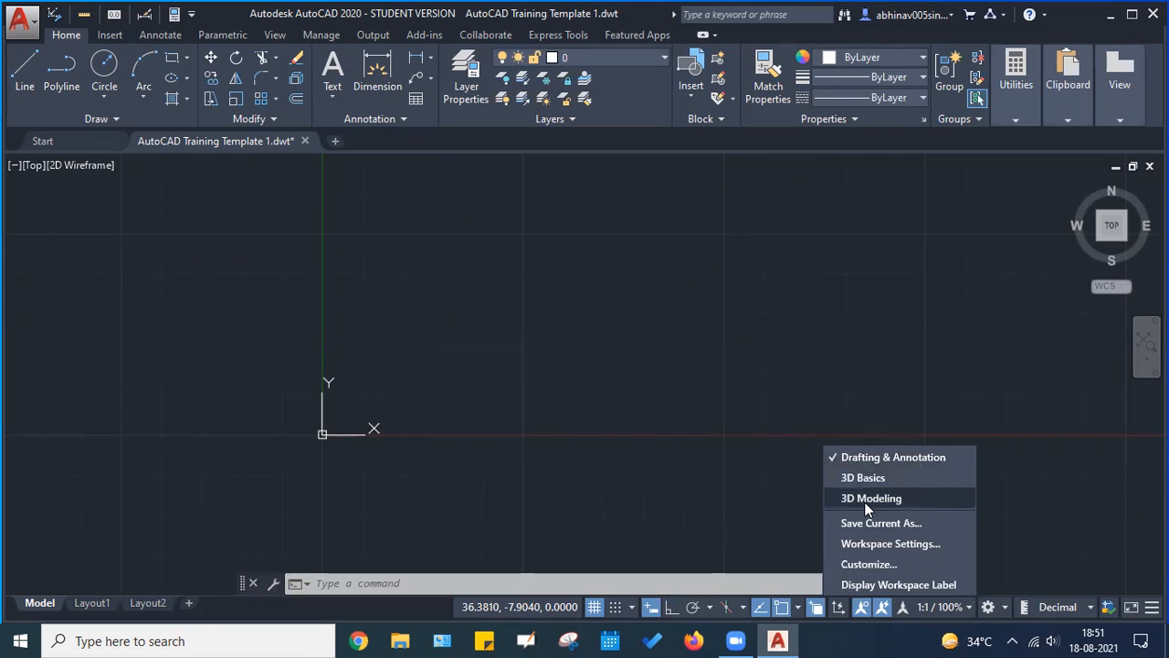
{"action": "left_click", "coordinate": [1004, 608]}
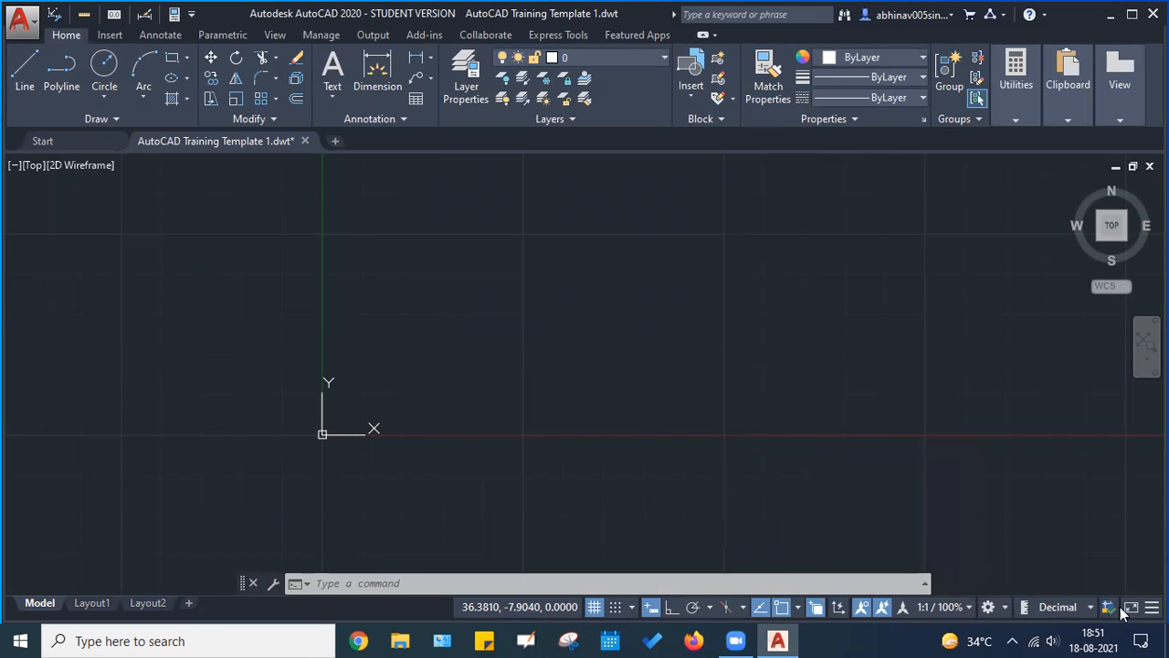
{"action": "left_click", "coordinate": [996, 609]}
{"action": "left_click", "coordinate": [998, 611]}
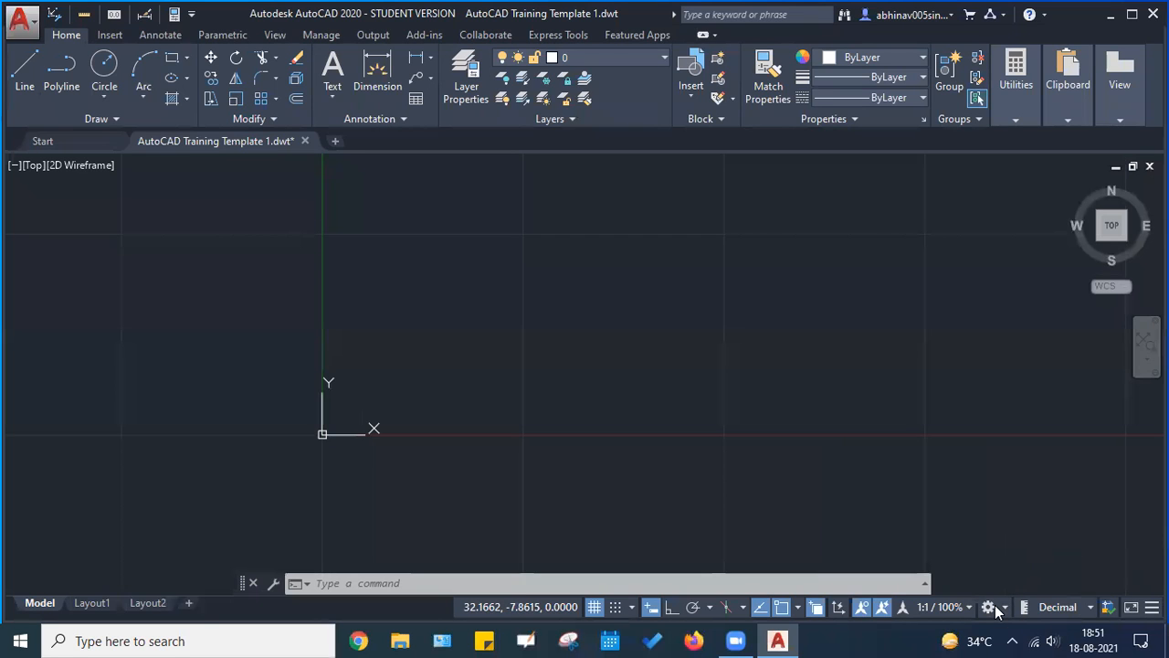
{"action": "left_click", "coordinate": [1151, 606]}
{"action": "left_click", "coordinate": [820, 76]}
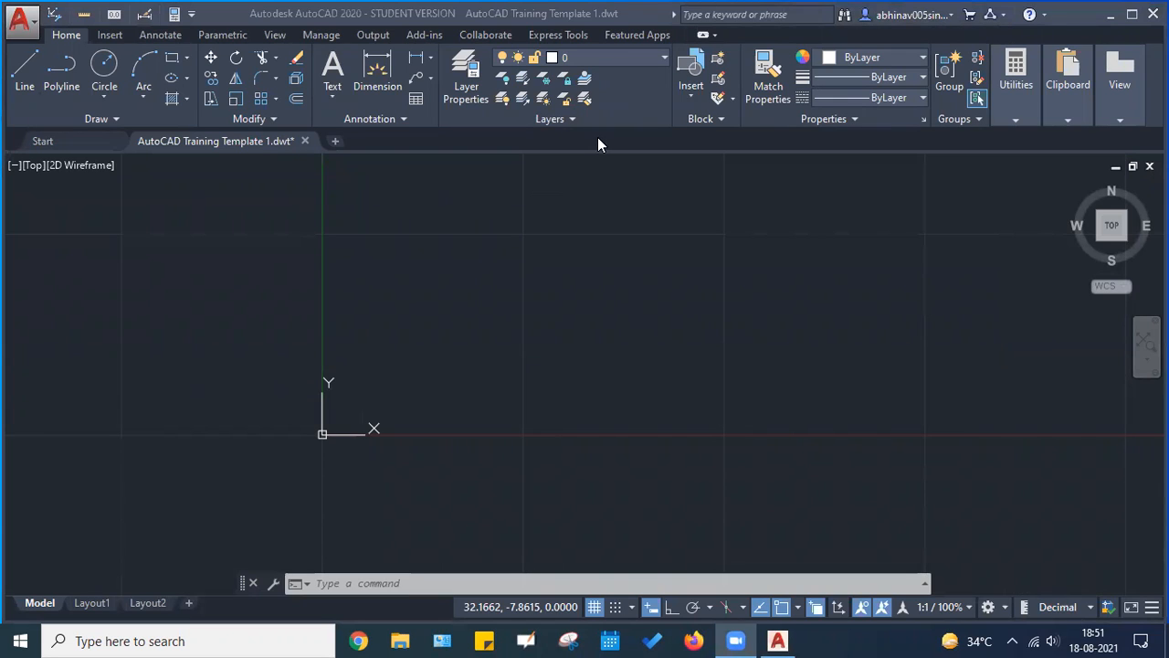
{"action": "left_click", "coordinate": [1097, 640]}
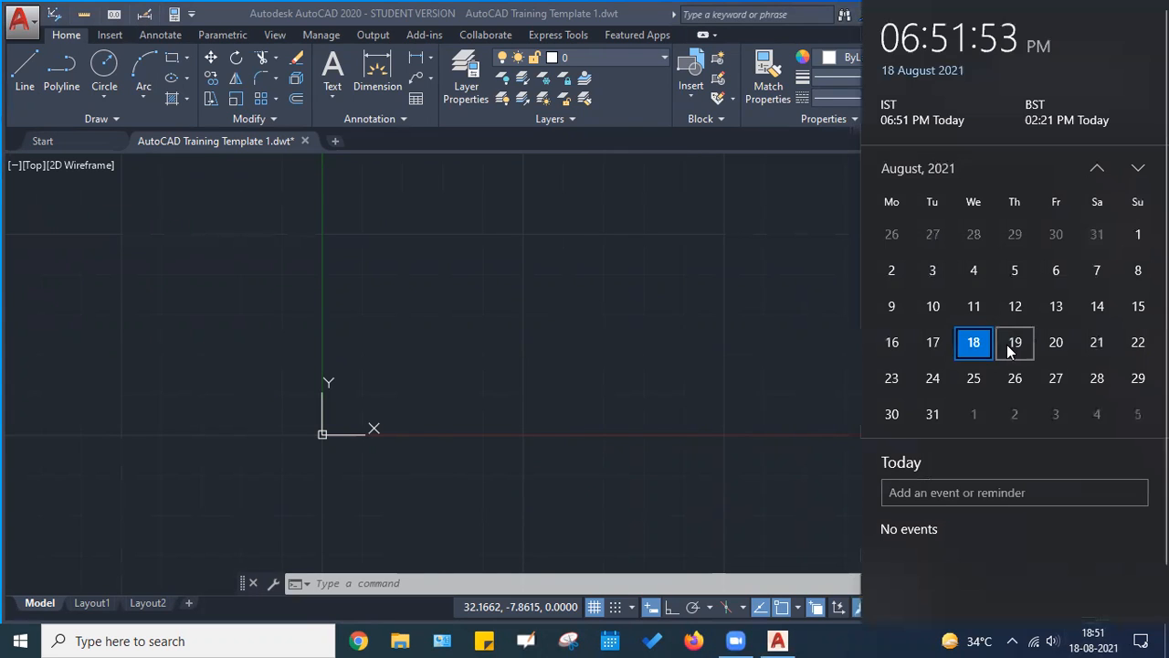
{"action": "left_click", "coordinate": [835, 377]}
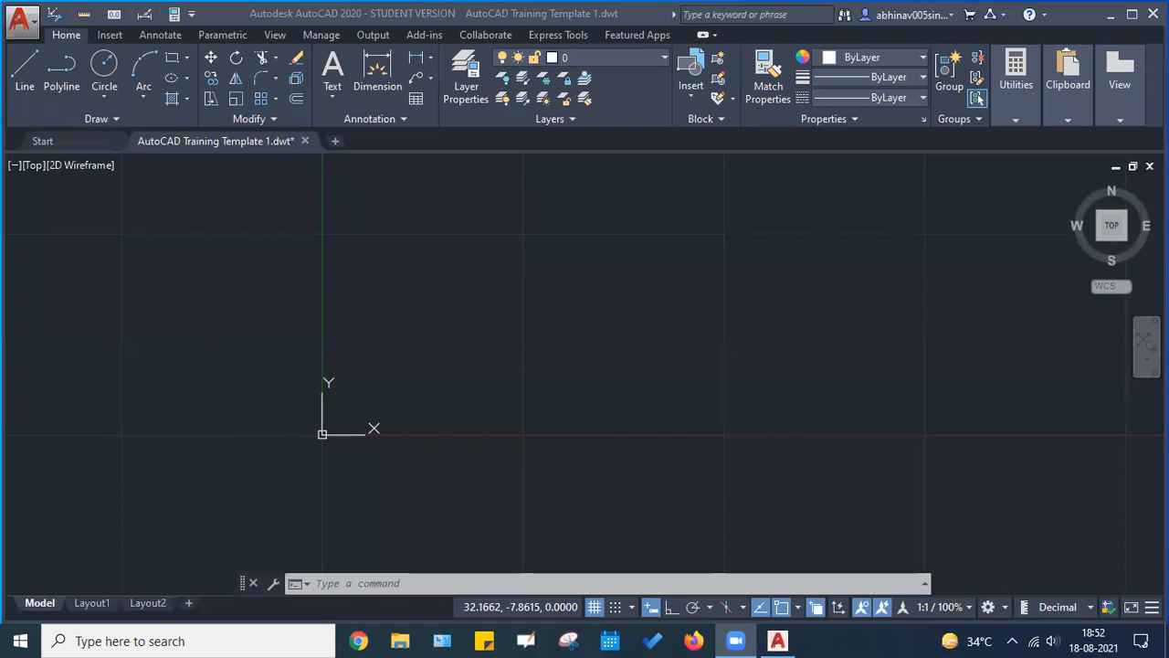
Customize the status bar to hide the Workspace Switching control
{"action": "left_click", "coordinate": [1151, 608]}
{"action": "left_click", "coordinate": [1152, 608]}
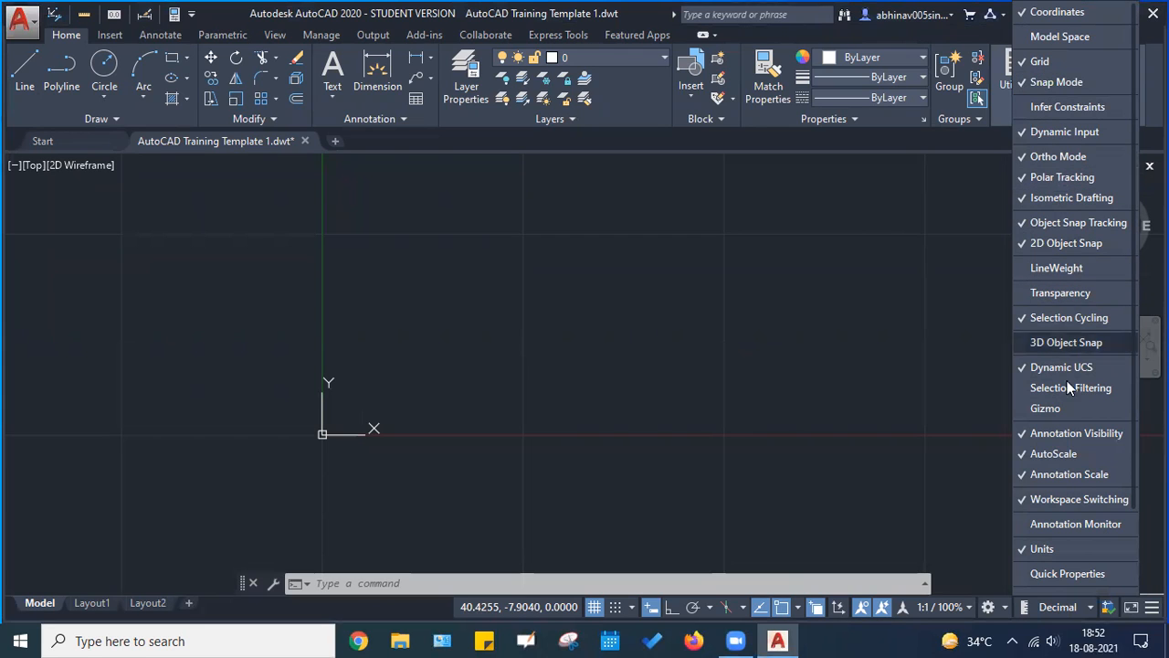
{"action": "left_click", "coordinate": [1036, 497]}
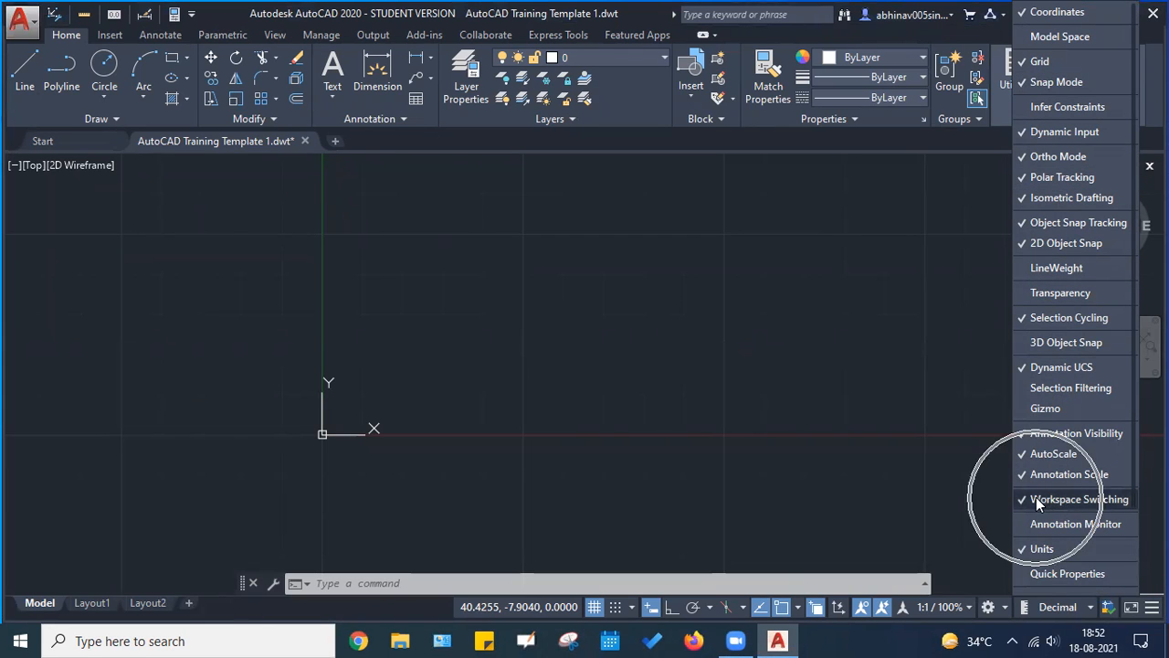
{"action": "left_click", "coordinate": [1027, 499]}
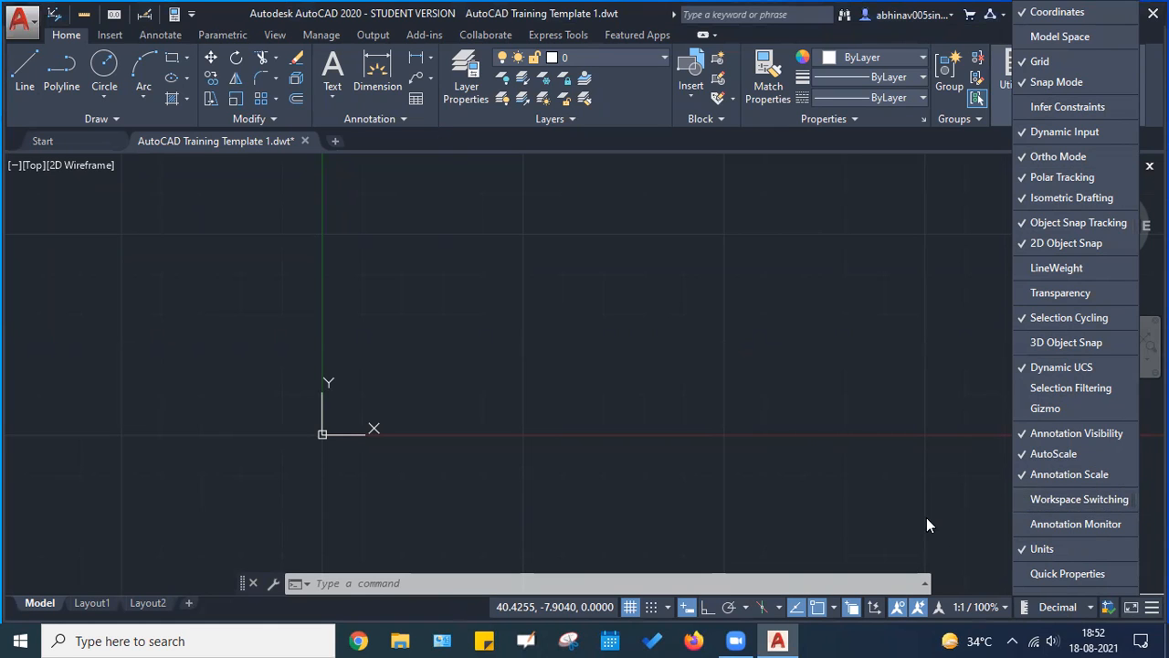
{"action": "key", "text": "Escape"}
{"action": "key", "text": "Escape"}
{"action": "key", "text": "Escape"}
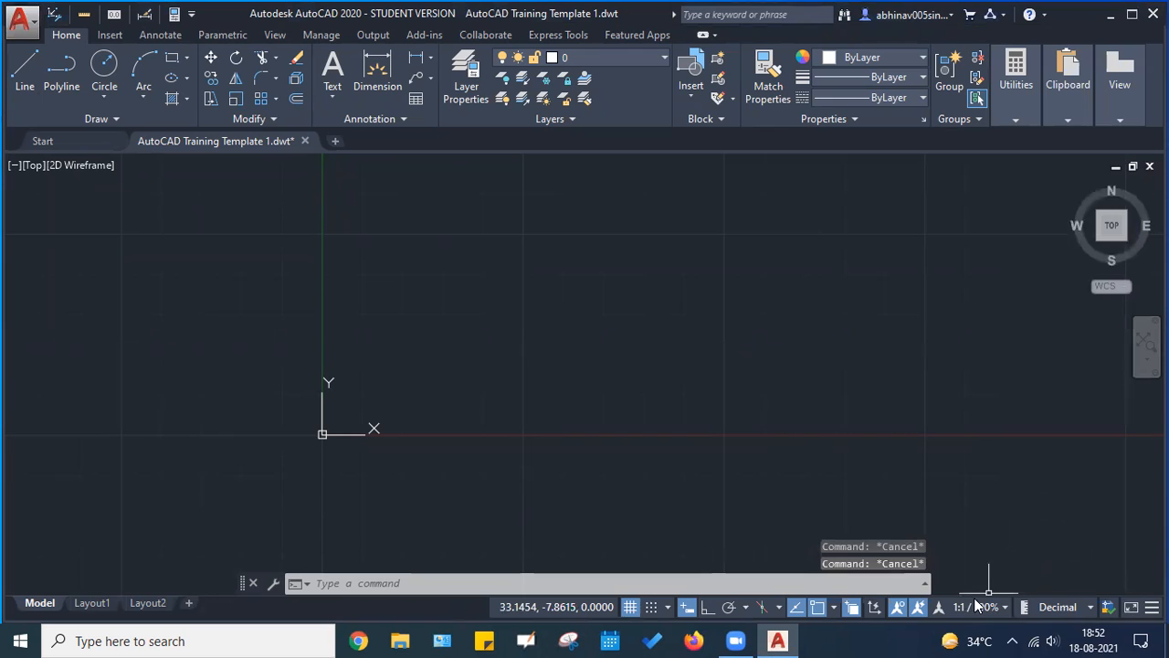
Customize the status bar to show the Workspace Switching control again
{"action": "left_click", "coordinate": [1151, 607]}
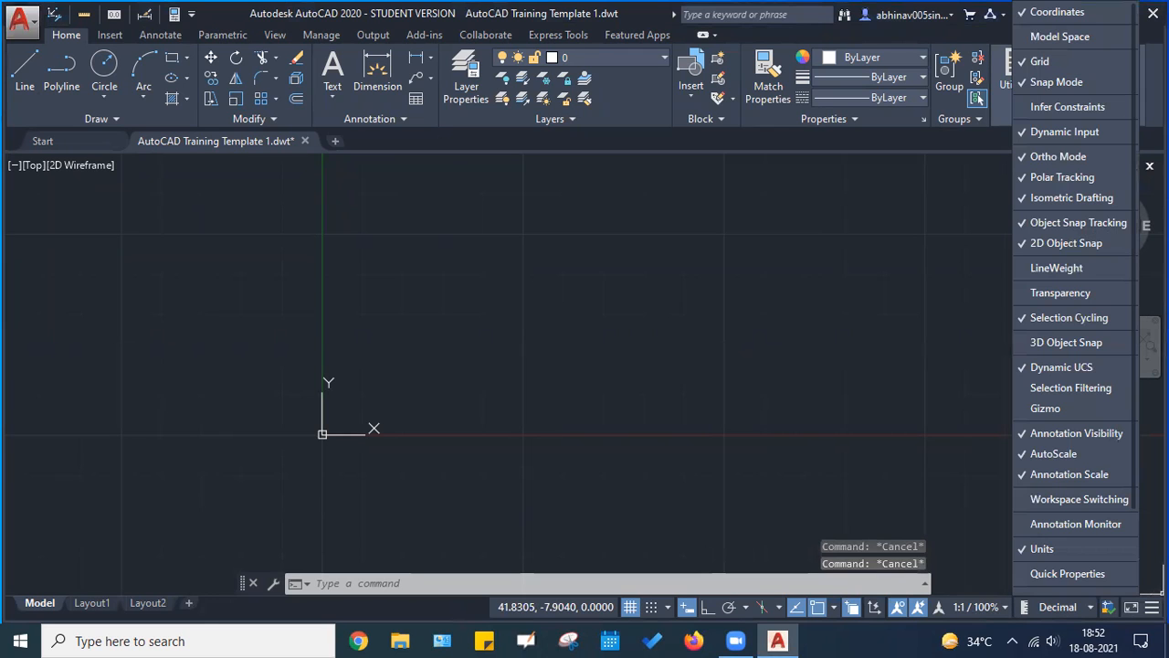
{"action": "left_click", "coordinate": [1049, 501]}
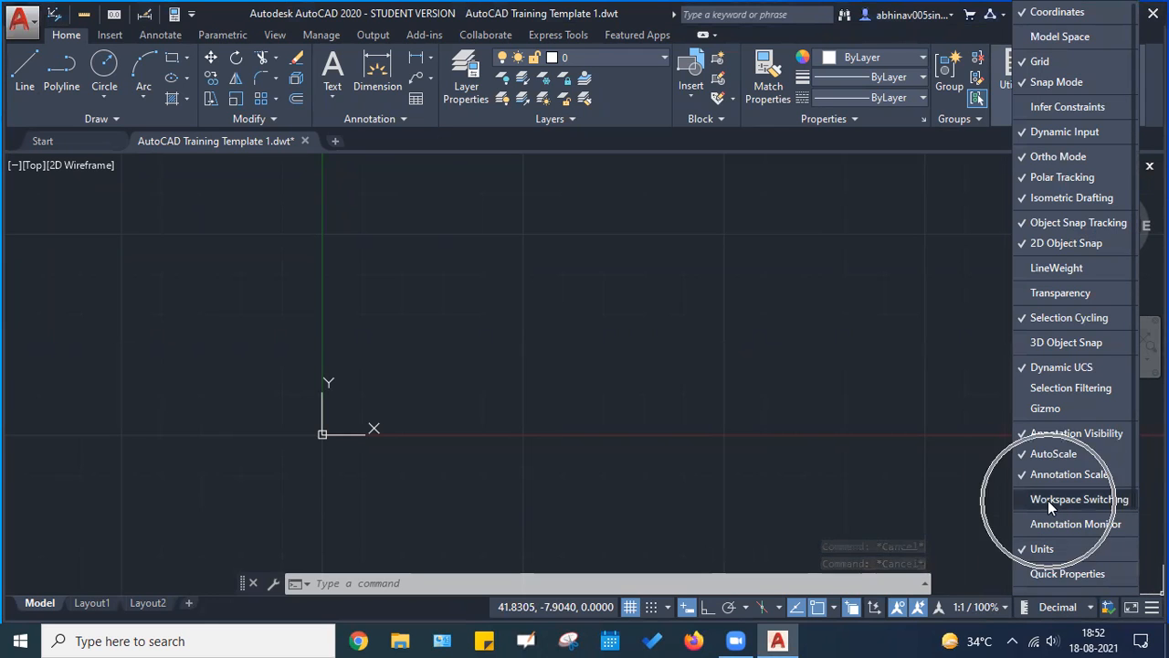
{"action": "left_click", "coordinate": [1014, 498]}
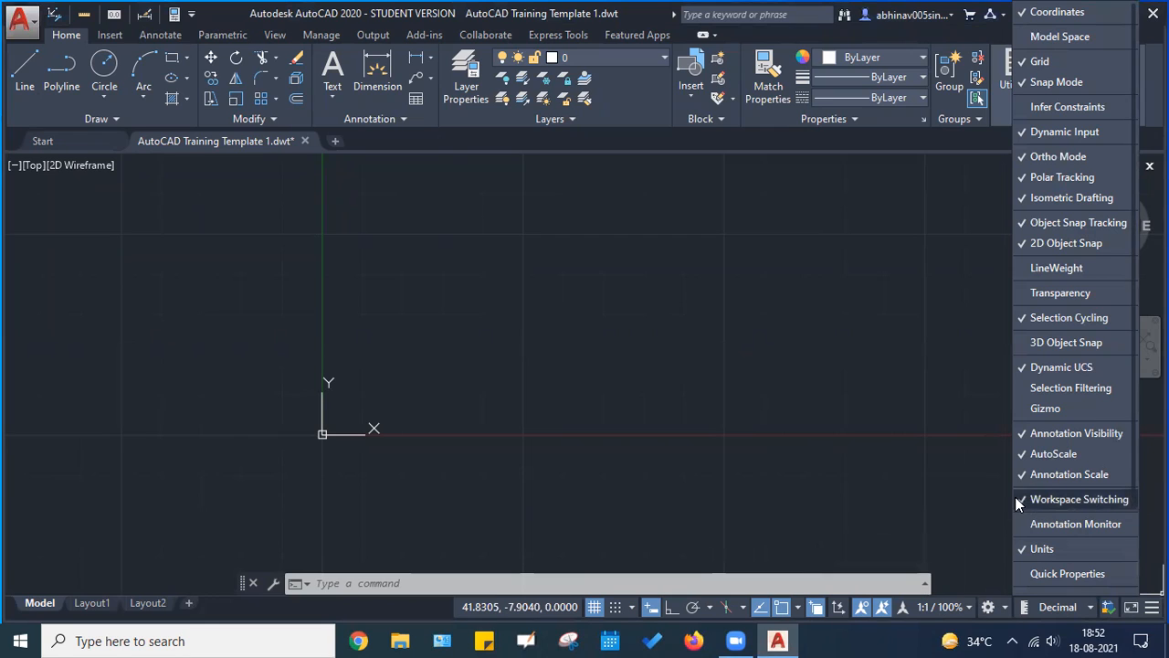
Switch the workspace from Drafting & Annotation to 3D Modeling
{"action": "left_click", "coordinate": [994, 600]}
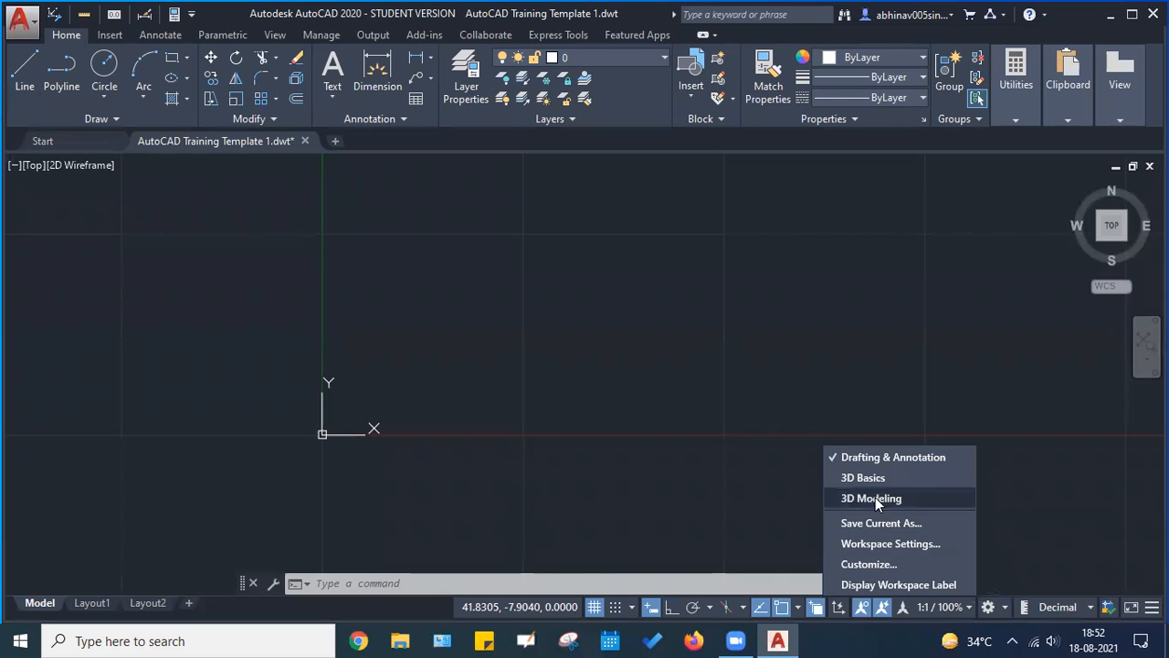
{"action": "left_click", "coordinate": [875, 497]}
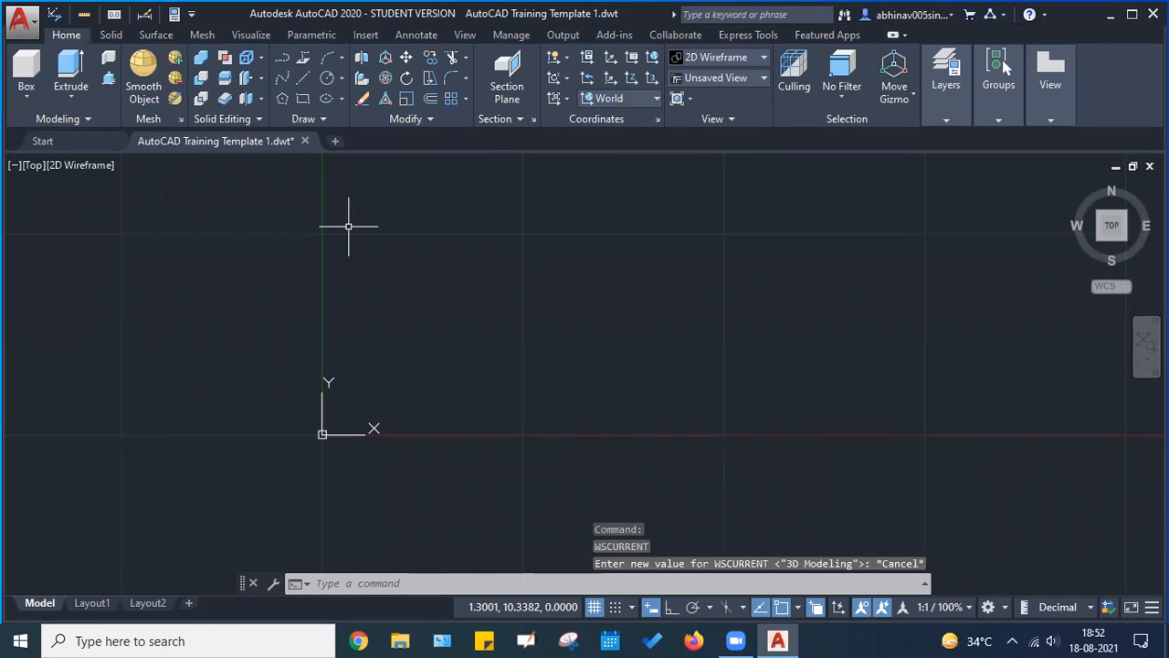
{"action": "key", "text": "Escape"}
{"action": "key", "text": "Escape"}
{"action": "key", "text": "Escape"}
{"action": "scroll", "coordinate": [501, 279], "scroll_direction": "down", "scroll_amount": 2}
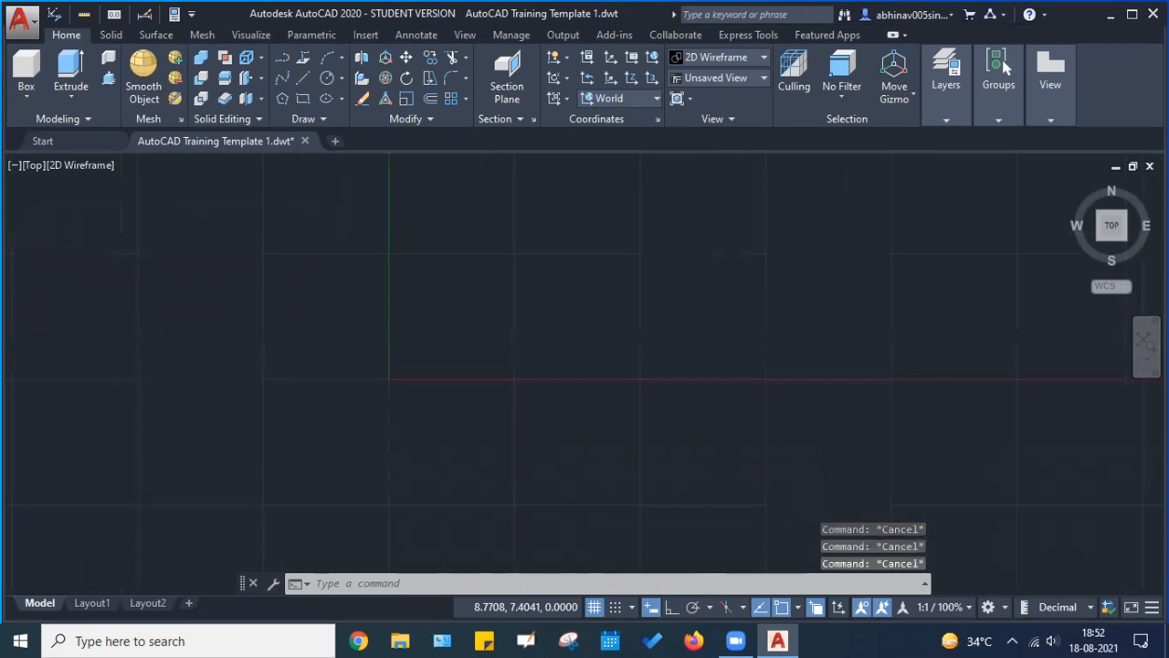
{"action": "scroll", "coordinate": [499, 277], "scroll_direction": "down", "scroll_amount": 1}
{"action": "middle_click_drag", "start_coordinate": [576, 261], "coordinate": [498, 296]}
{"action": "middle_click_drag", "start_coordinate": [559, 208], "coordinate": [480, 255]}
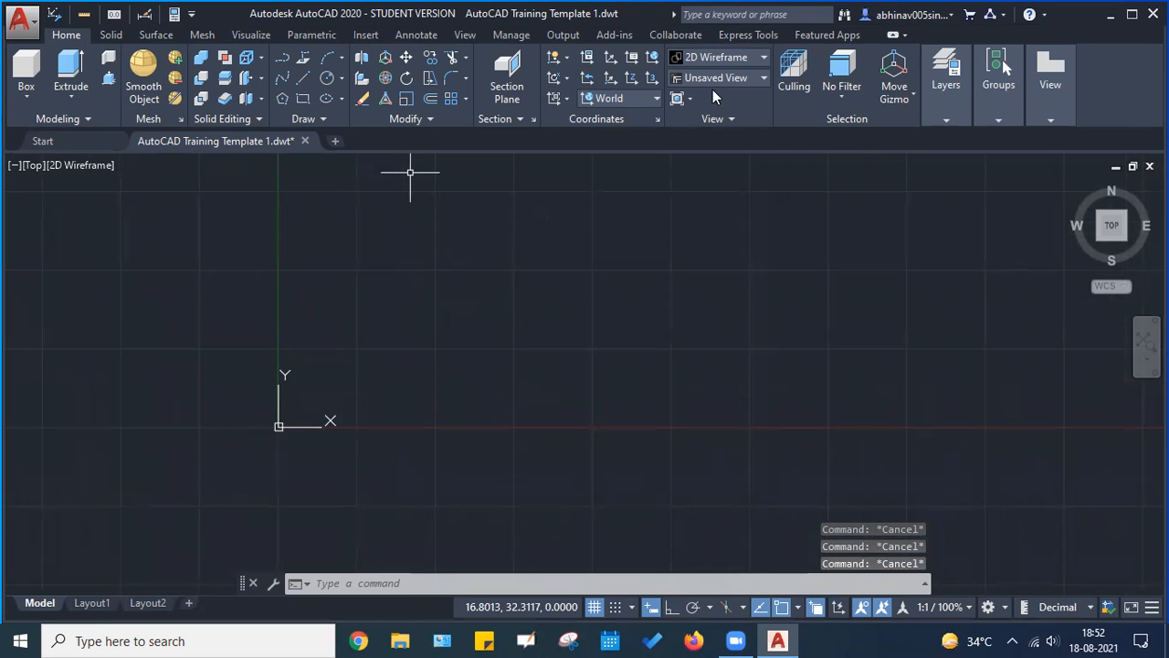
{"action": "middle_click_drag", "start_coordinate": [541, 285], "coordinate": [496, 307]}
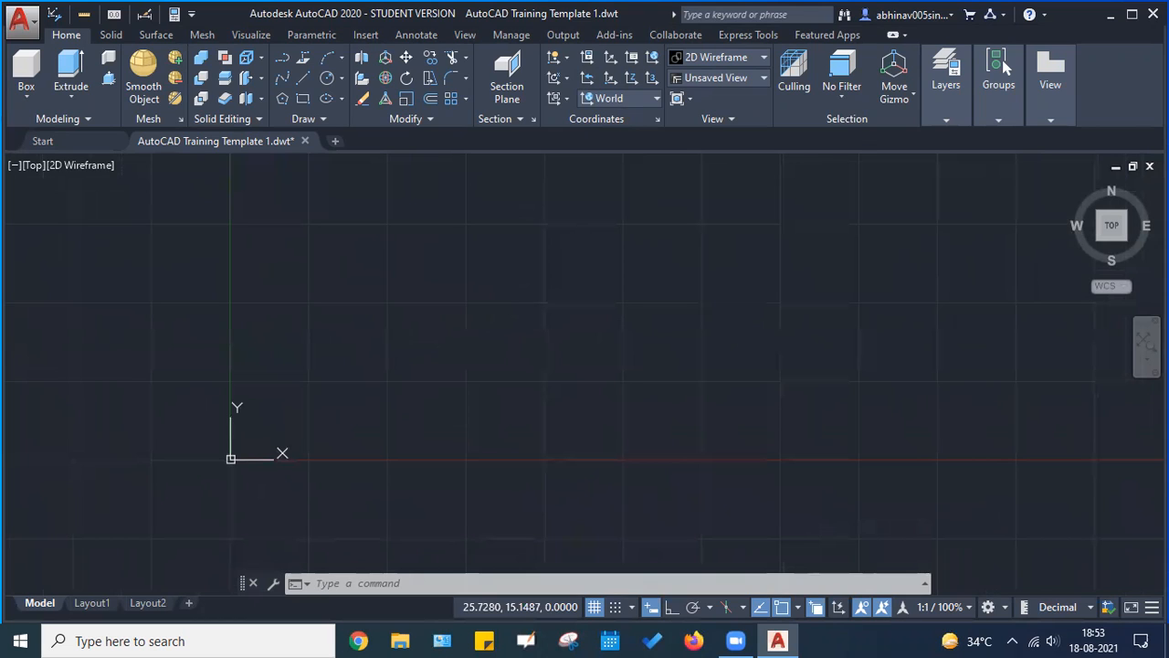
{"action": "middle_click_drag", "start_coordinate": [432, 340], "coordinate": [400, 365]}
{"action": "key", "text": "Escape"}
{"action": "key", "text": "Escape"}
{"action": "key", "text": "Escape"}
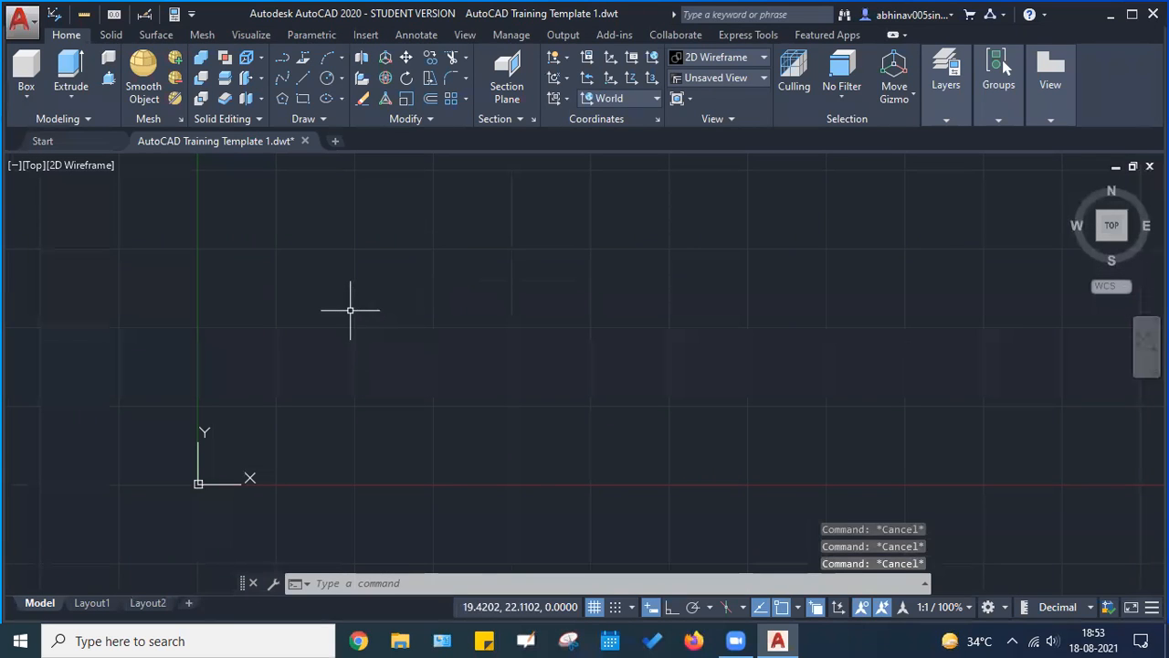
{"action": "middle_click_drag", "start_coordinate": [347, 405], "coordinate": [464, 349]}
{"action": "scroll", "coordinate": [272, 431], "scroll_direction": "up", "scroll_amount": 5}
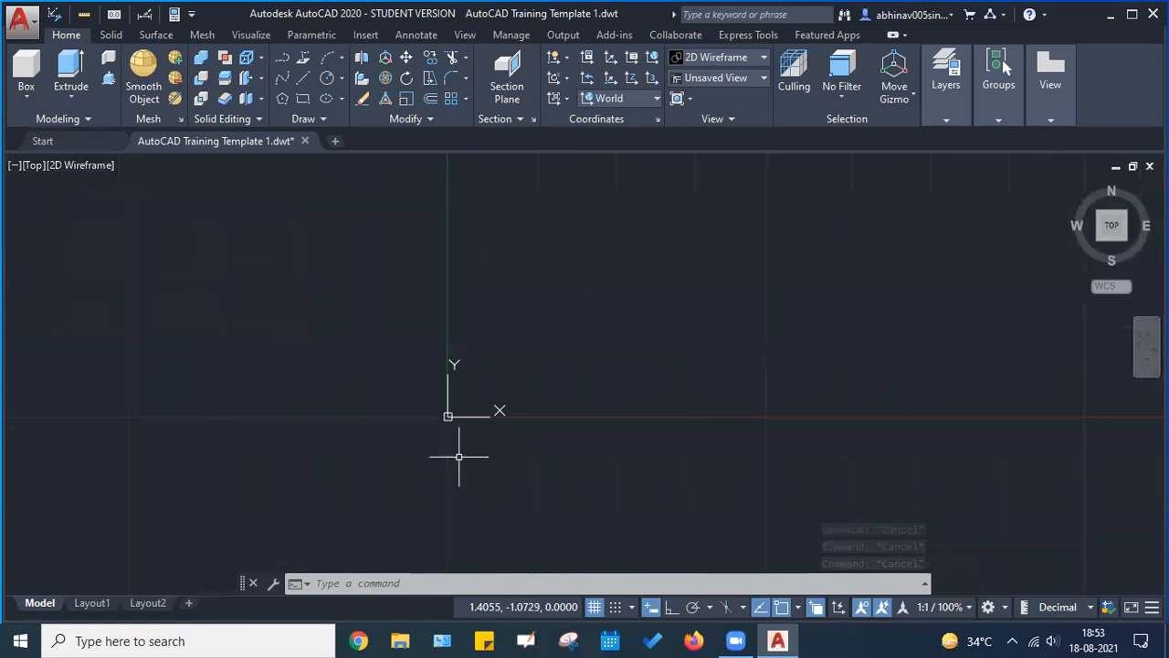
{"action": "key", "text": "ctrl"}
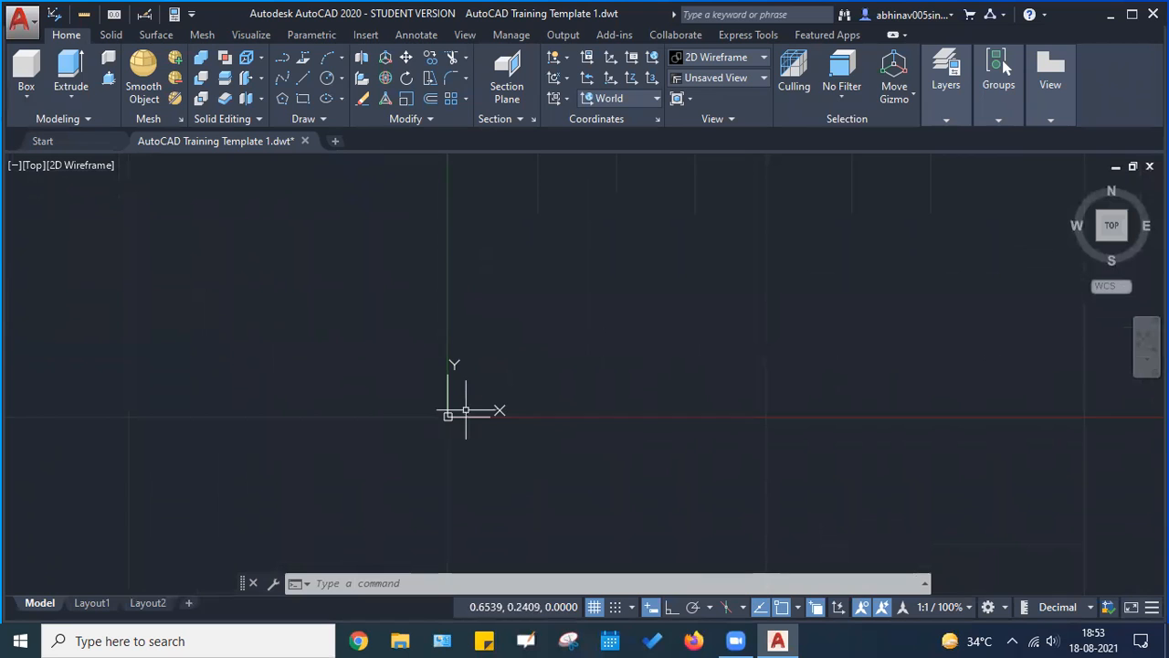
{"action": "key", "text": "ctrl"}
{"action": "scroll", "coordinate": [451, 402], "scroll_direction": "down", "scroll_amount": 1}
{"action": "scroll", "coordinate": [451, 402], "scroll_direction": "down", "scroll_amount": 2}
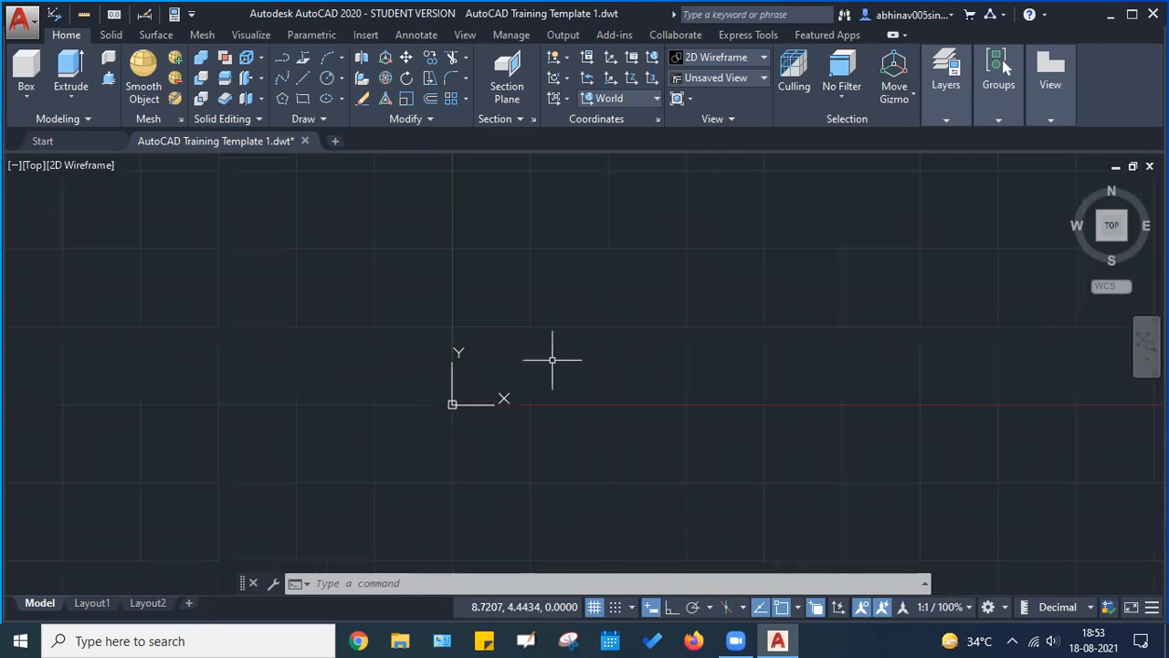
{"action": "middle_click_drag", "start_coordinate": [627, 349], "coordinate": [425, 386]}
{"action": "middle_click_drag", "start_coordinate": [191, 394], "coordinate": [219, 378]}
{"action": "key", "text": "Escape"}
{"action": "key", "text": "Escape"}
{"action": "key", "text": "Escape"}
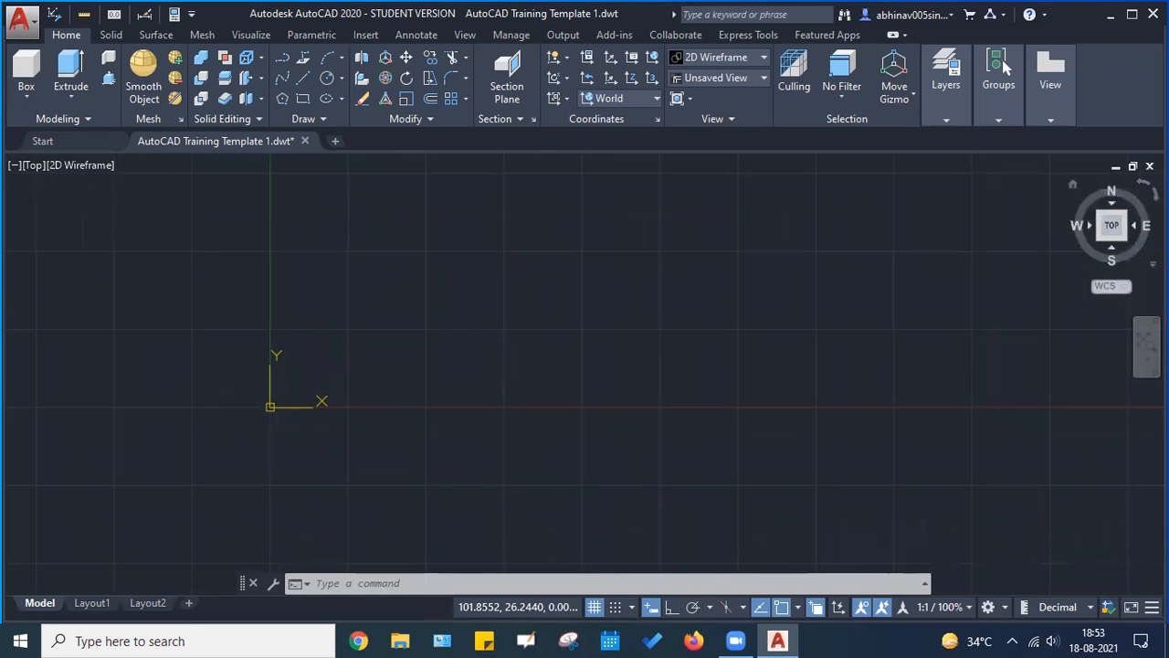
Set the drawing view to SE Isometric with the ViewCube
{"action": "left_click", "coordinate": [465, 35]}
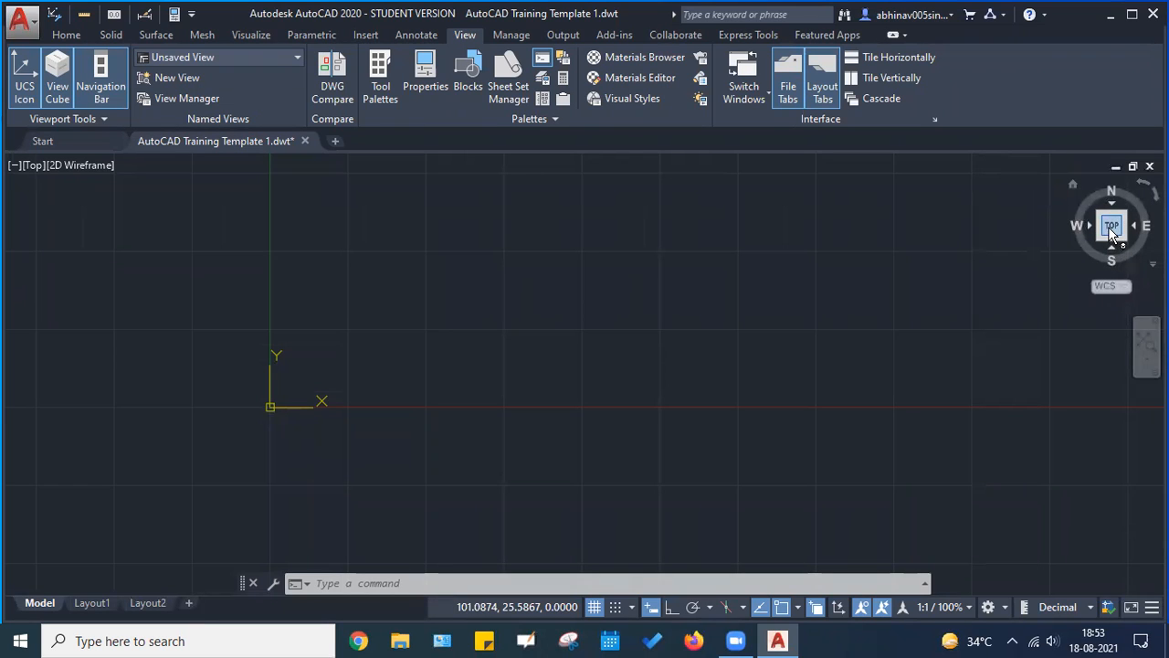
{"action": "left_click", "coordinate": [67, 35]}
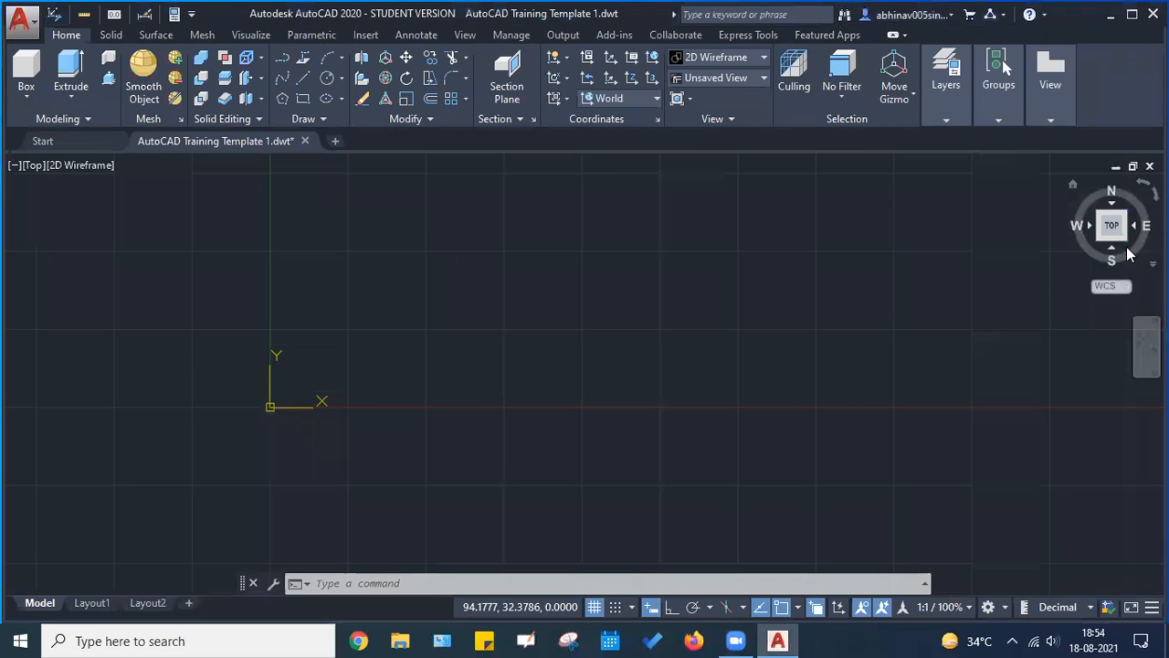
{"action": "left_click", "coordinate": [1126, 242]}
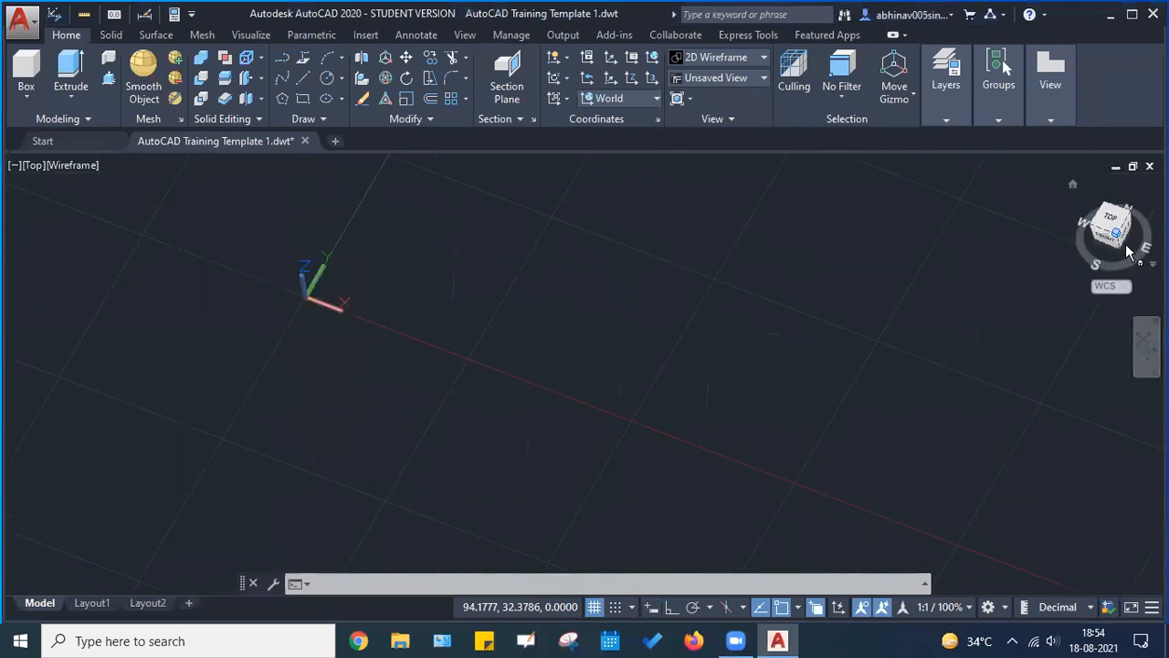
{"action": "middle_click_drag", "start_coordinate": [845, 324], "coordinate": [778, 312]}
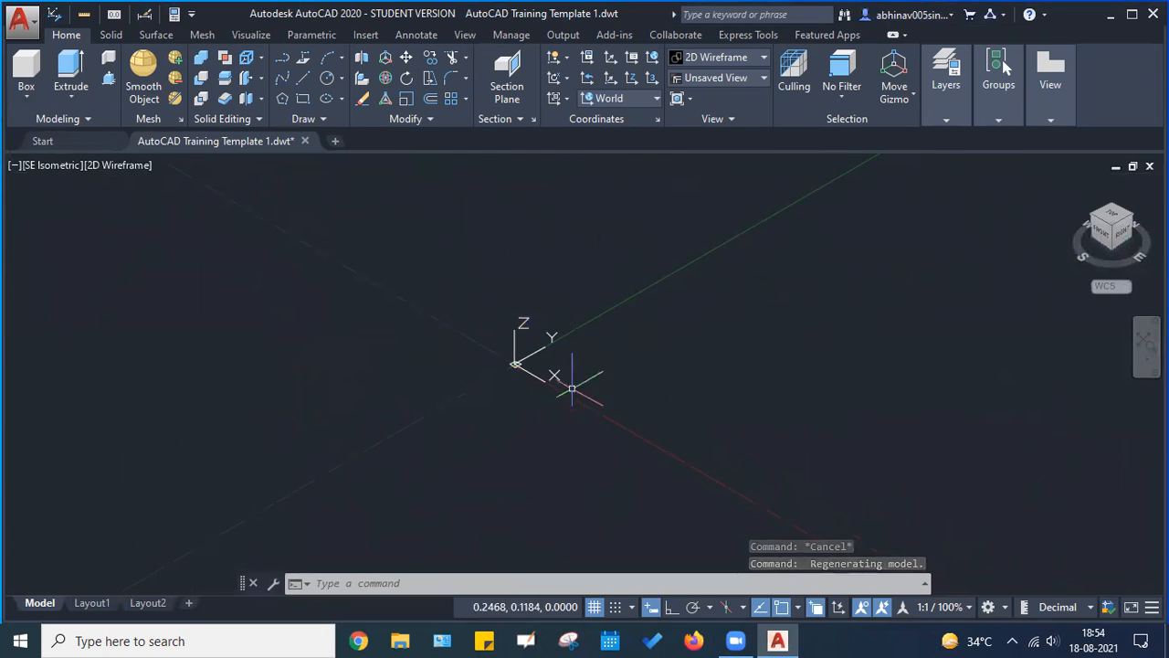
{"action": "scroll", "coordinate": [515, 354], "scroll_direction": "down", "scroll_amount": 5}
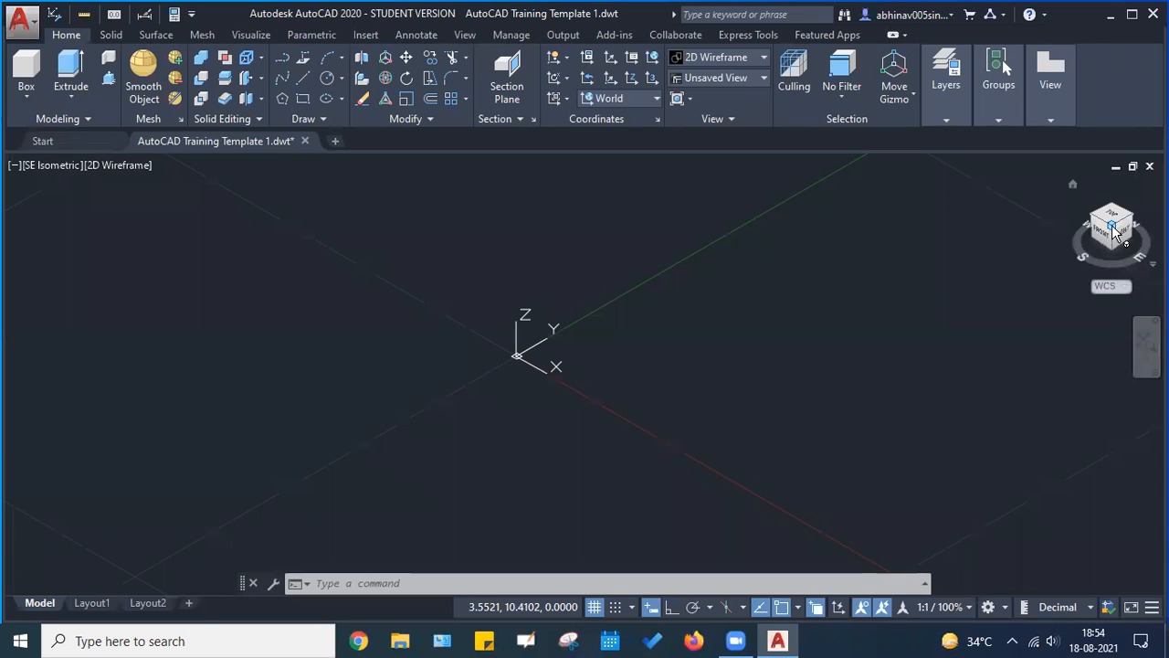
{"action": "left_click", "coordinate": [1116, 288]}
{"action": "left_click", "coordinate": [1104, 283]}
{"action": "left_click", "coordinate": [1101, 283]}
{"action": "left_click", "coordinate": [1006, 252]}
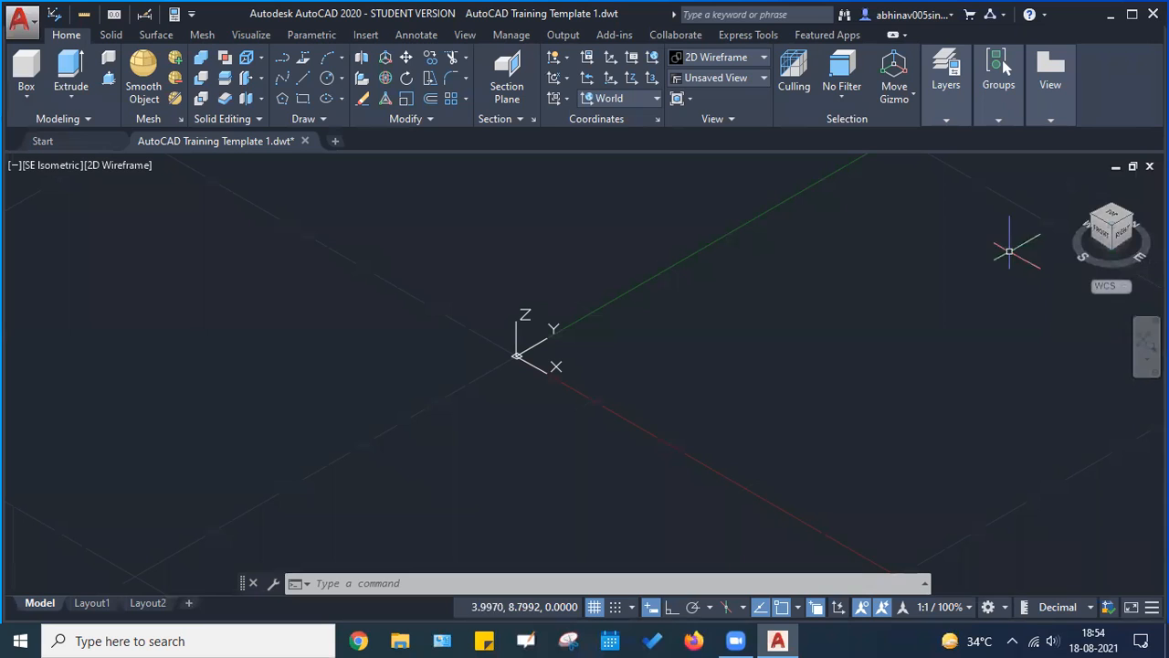
{"action": "key", "text": "Escape"}
{"action": "key", "text": "Escape"}
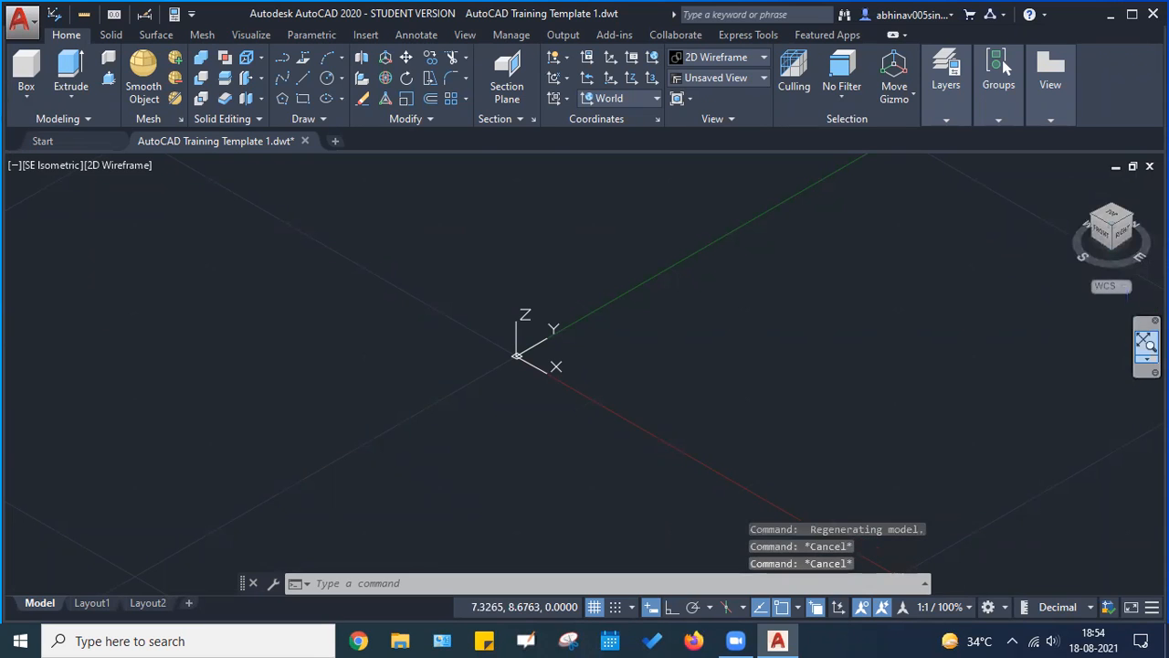
Switch the drawing view to Top and return it to SE Isometric with the ViewCube
{"action": "left_click", "coordinate": [1112, 216]}
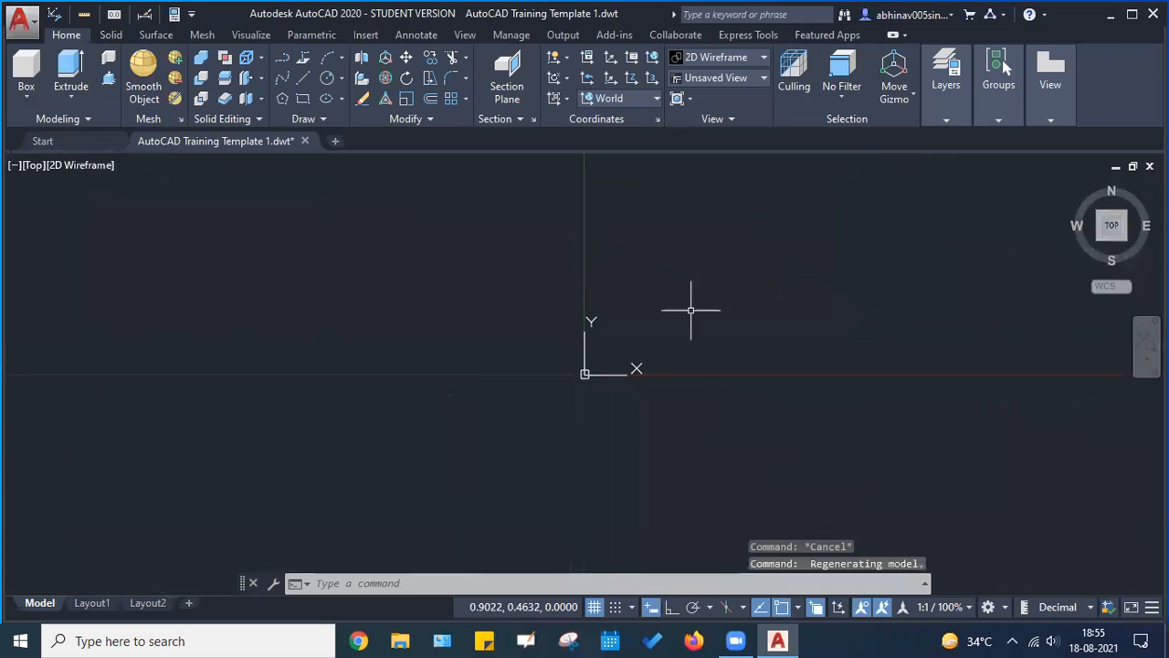
{"action": "scroll", "coordinate": [585, 367], "scroll_direction": "down", "scroll_amount": 10}
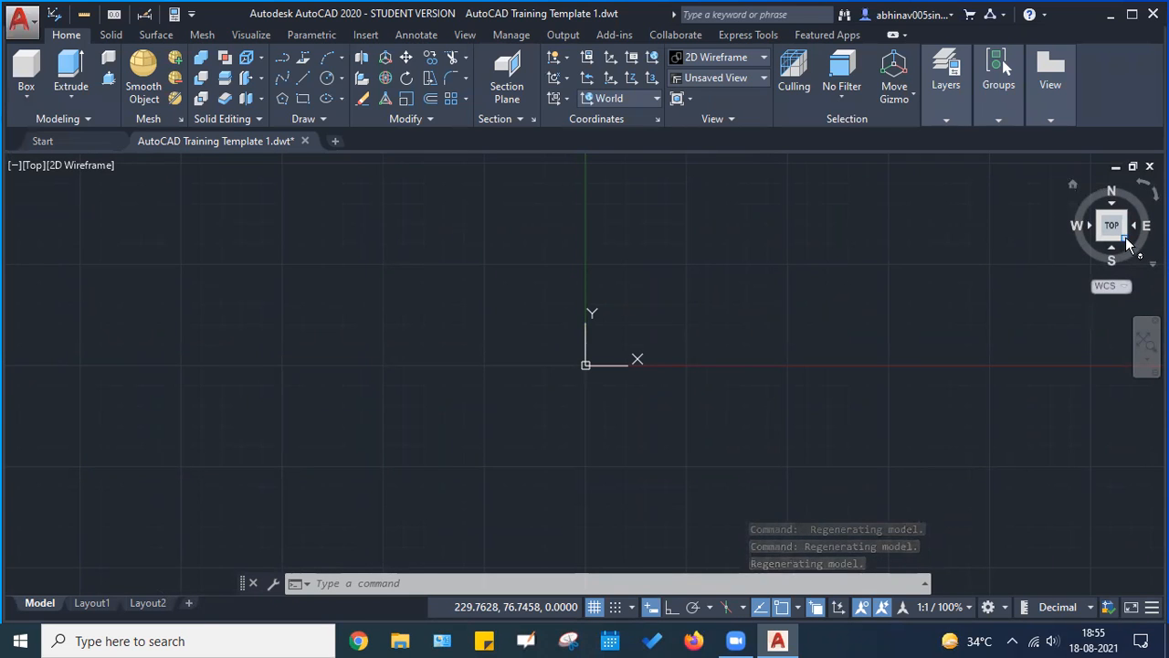
{"action": "left_click", "coordinate": [1126, 239]}
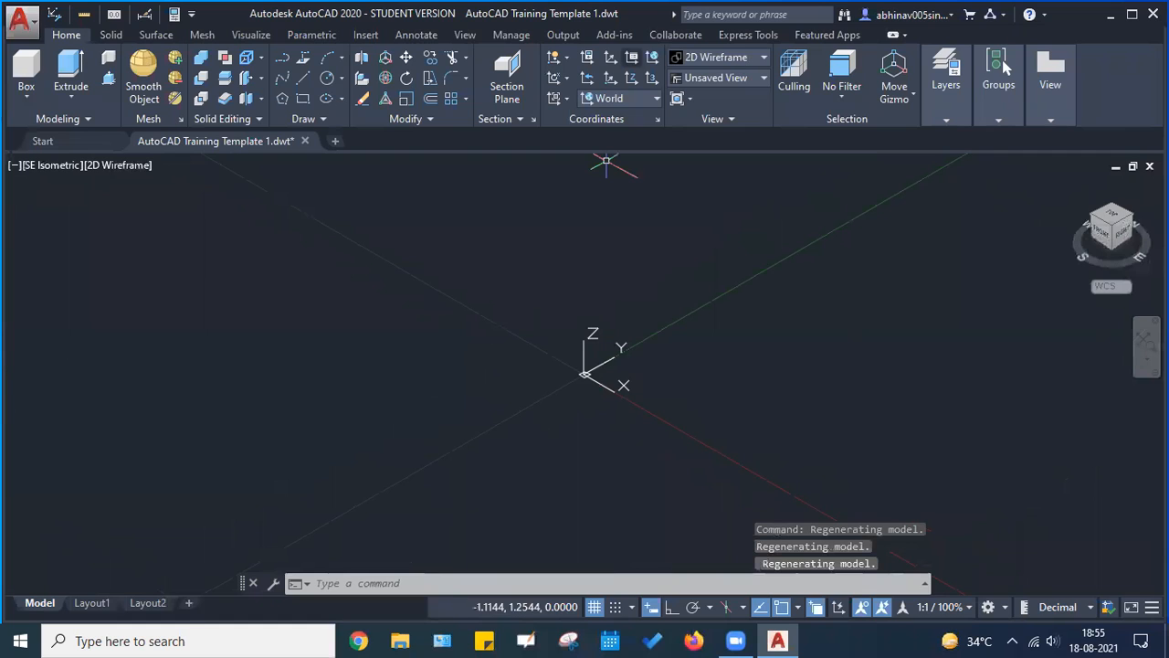
{"action": "scroll", "coordinate": [536, 304], "scroll_direction": "down", "scroll_amount": 4}
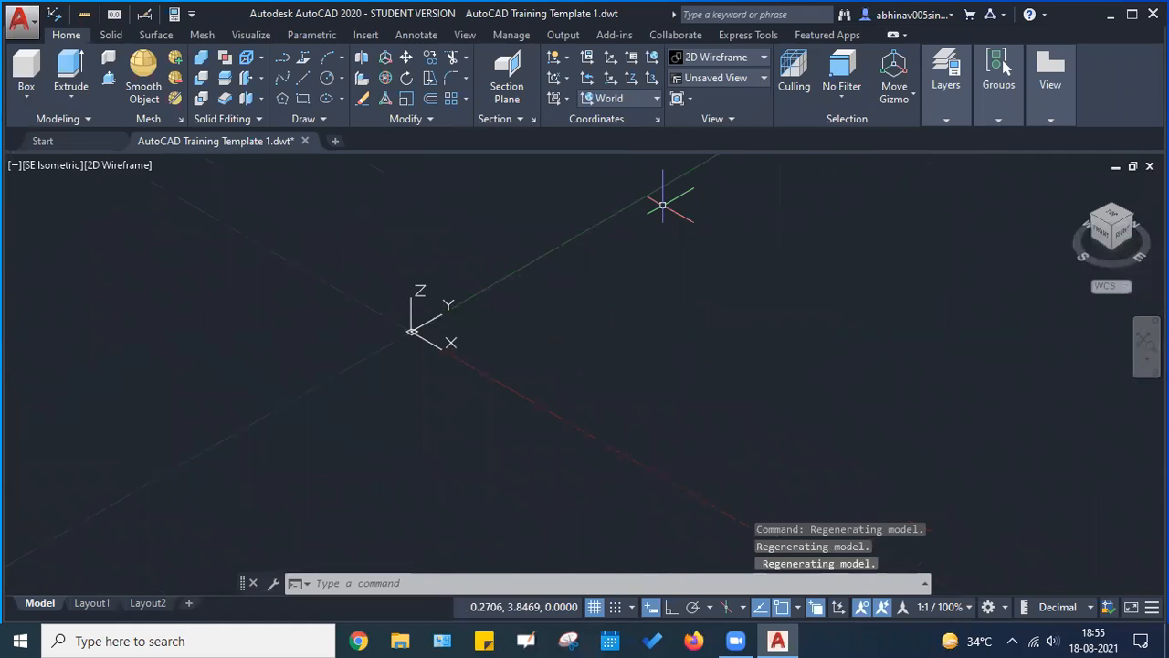
{"action": "middle_click_drag", "start_coordinate": [636, 277], "coordinate": [582, 326]}
{"action": "key", "text": "Escape"}
{"action": "key", "text": "Escape"}
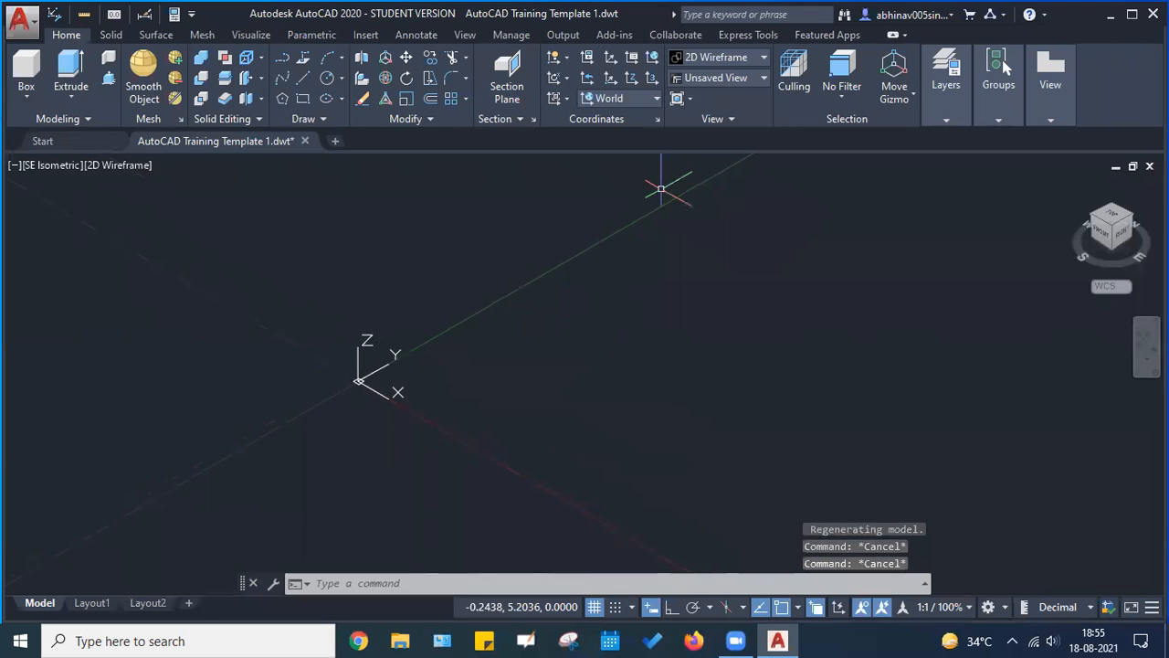
{"action": "key", "text": "Escape"}
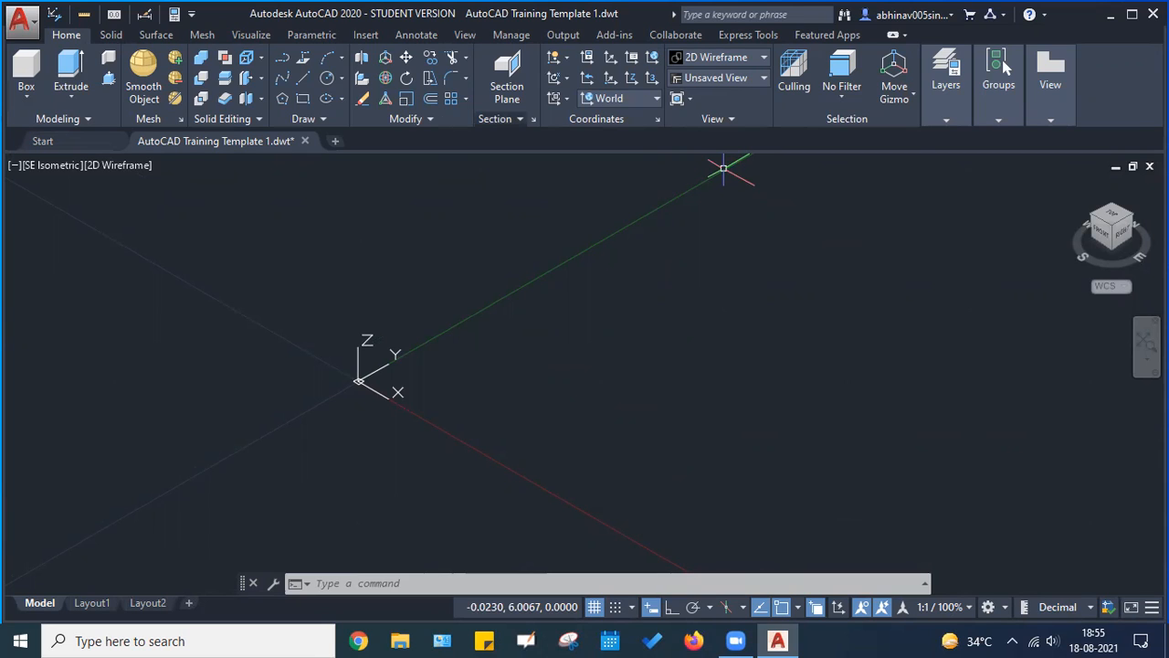
Examine the additional Draw tools of the 3D Modeling workspace without starting any of them
{"action": "middle_click_drag", "start_coordinate": [585, 166], "coordinate": [426, 231]}
{"action": "key", "text": "Escape"}
{"action": "key", "text": "Escape"}
{"action": "key", "text": "Escape"}
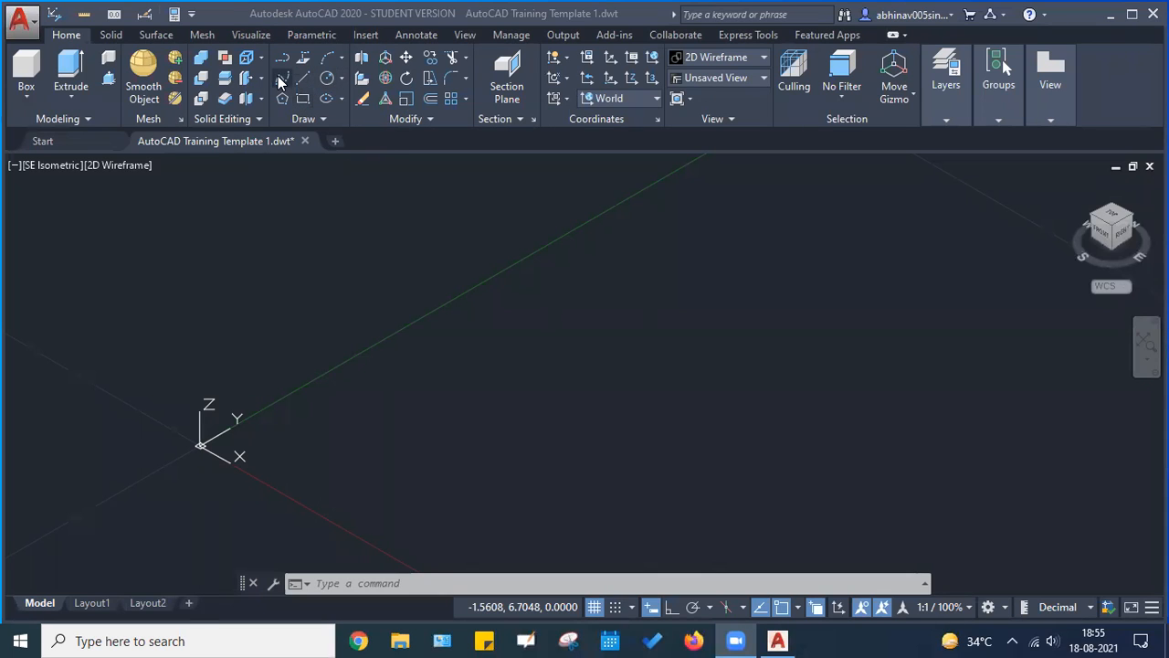
{"action": "left_click", "coordinate": [325, 119]}
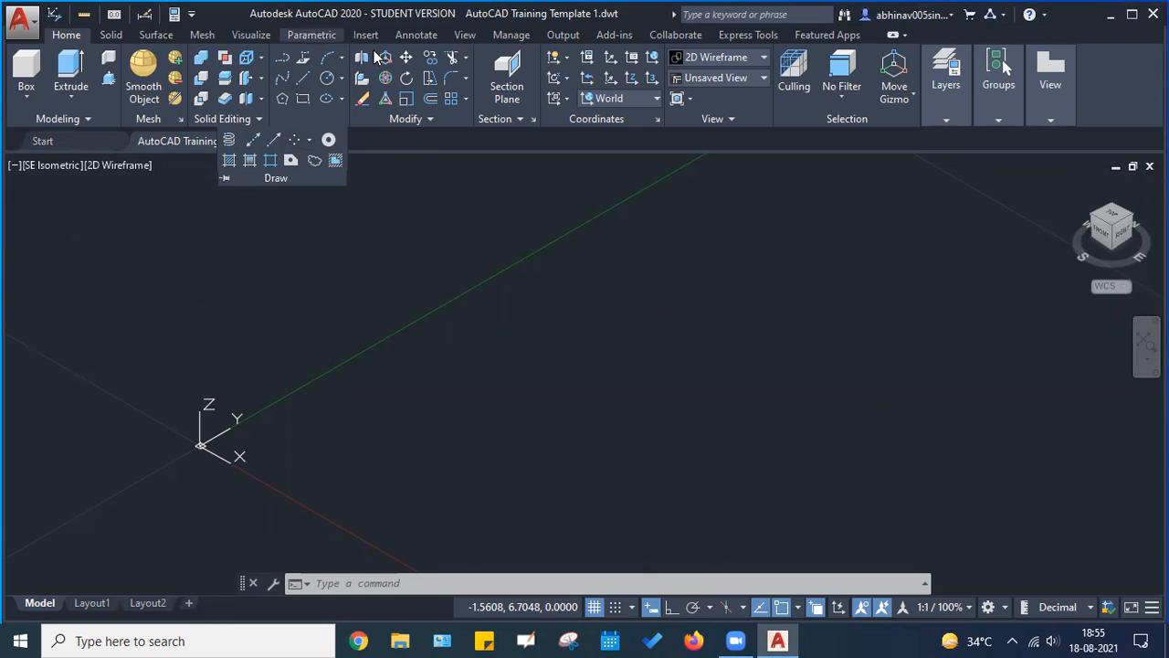
{"action": "left_click", "coordinate": [366, 274]}
{"action": "key", "text": "Escape"}
{"action": "key", "text": "Escape"}
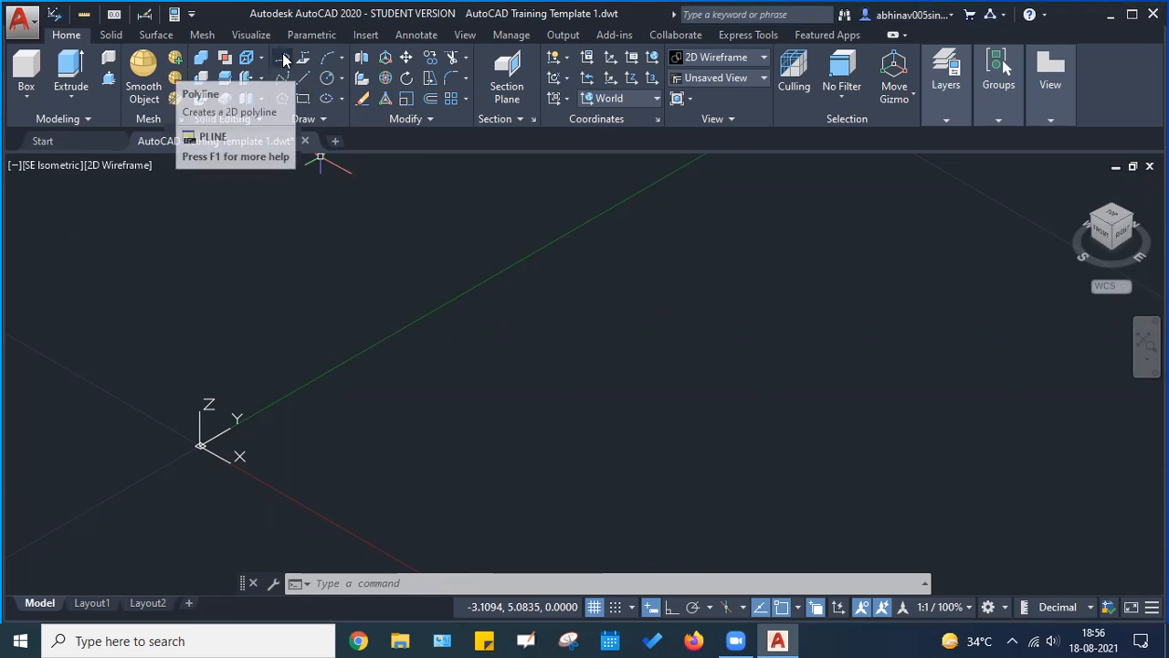
Draw a triangular polyline freehand near the origin on the XY plane, ending back at its start point
{"action": "left_click", "coordinate": [283, 59]}
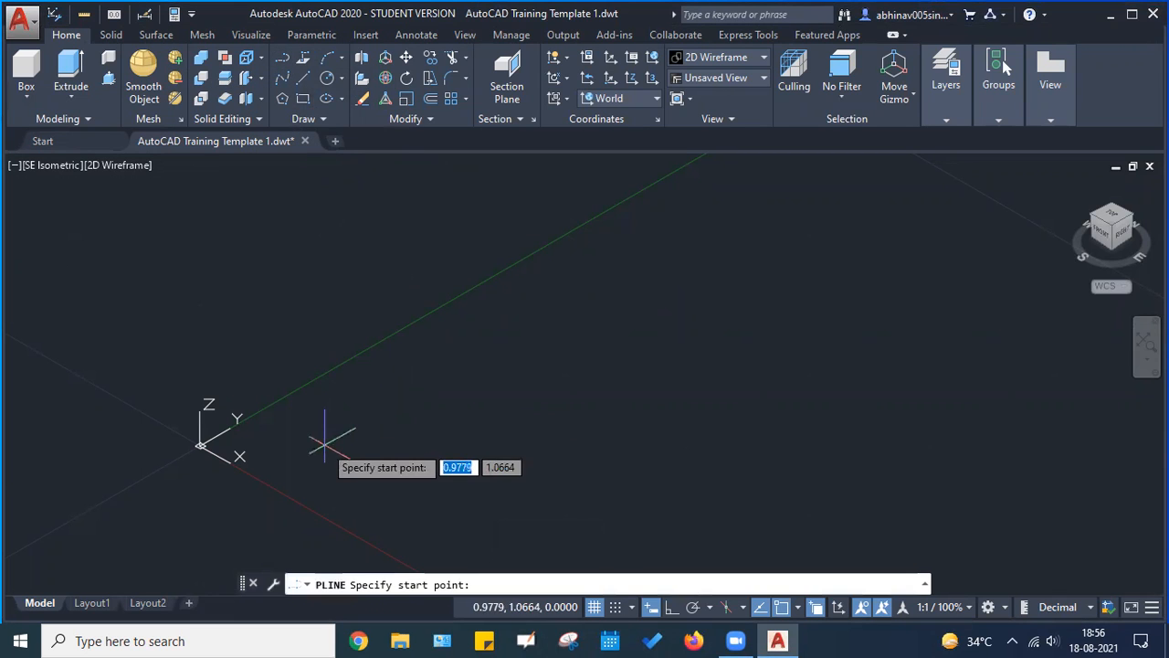
{"action": "left_click", "coordinate": [324, 445]}
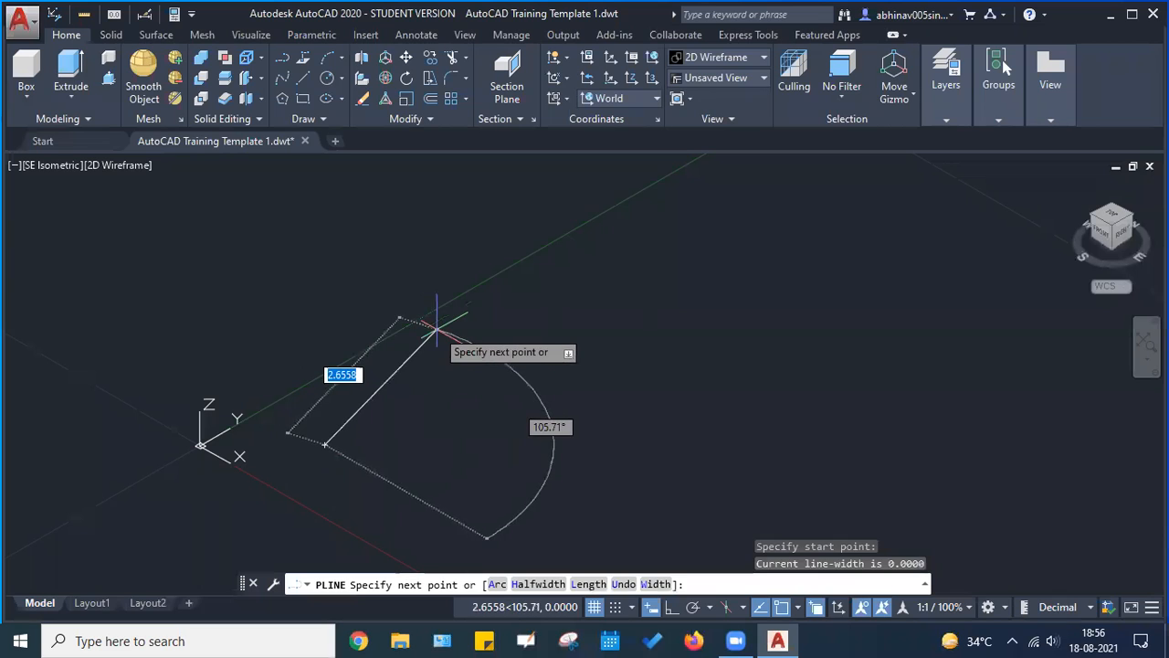
{"action": "left_click", "coordinate": [438, 329]}
{"action": "left_click", "coordinate": [647, 376]}
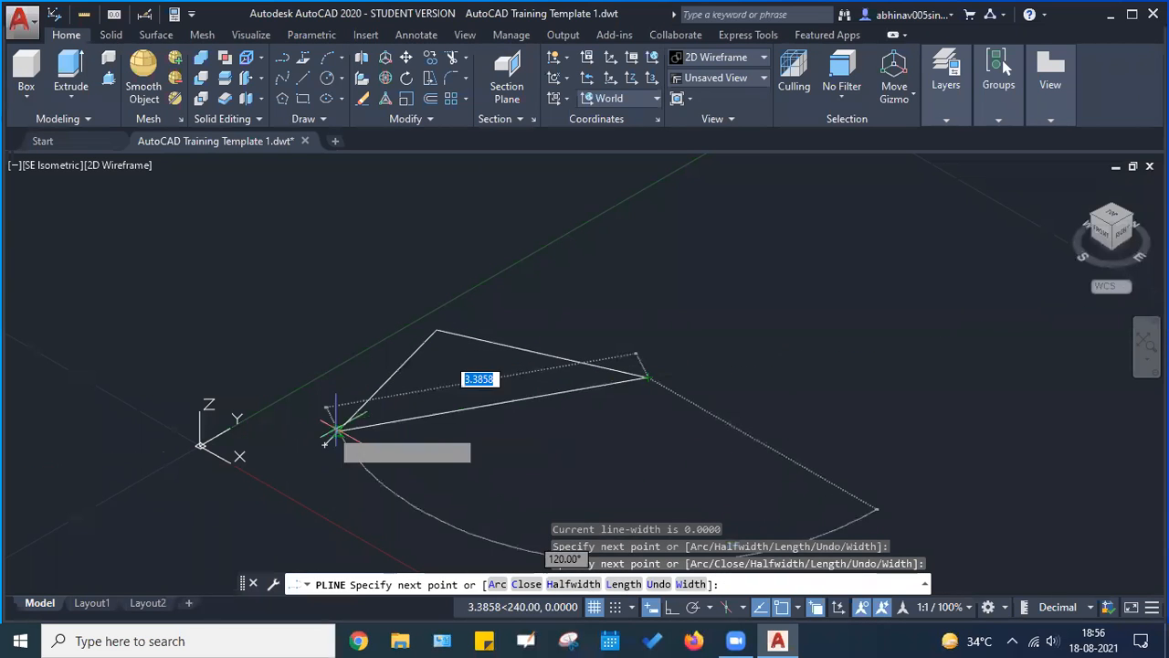
{"action": "left_click", "coordinate": [324, 445]}
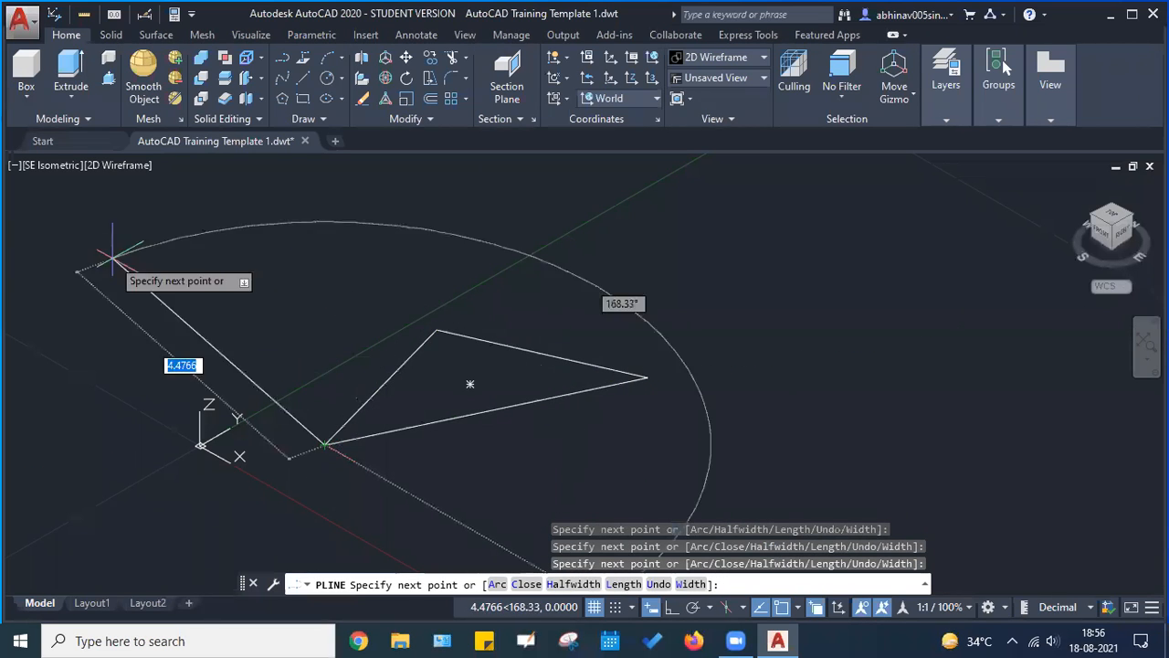
{"action": "key", "text": "Escape"}
Draw a freehand rectangle with the Rectangle tool on the XY plane, beyond the triangular polyline
{"action": "scroll", "coordinate": [532, 343], "scroll_direction": "down", "scroll_amount": 6}
{"action": "middle_click_drag", "start_coordinate": [720, 358], "coordinate": [567, 364]}
{"action": "scroll", "coordinate": [394, 369], "scroll_direction": "up", "scroll_amount": 3}
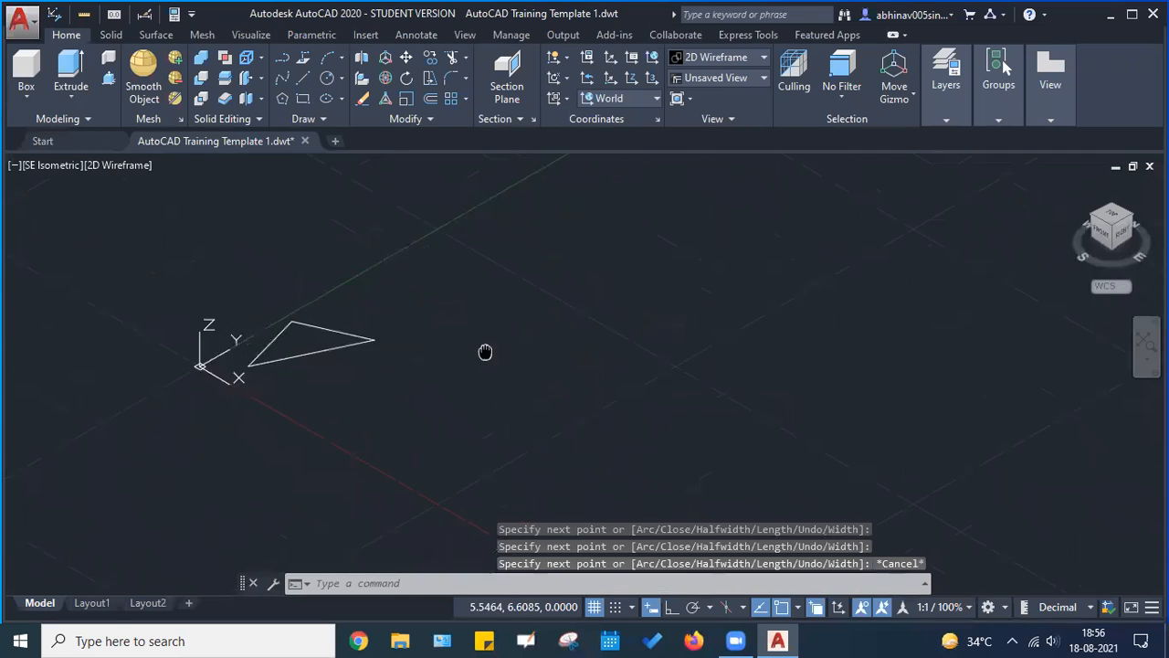
{"action": "left_click", "coordinate": [303, 100]}
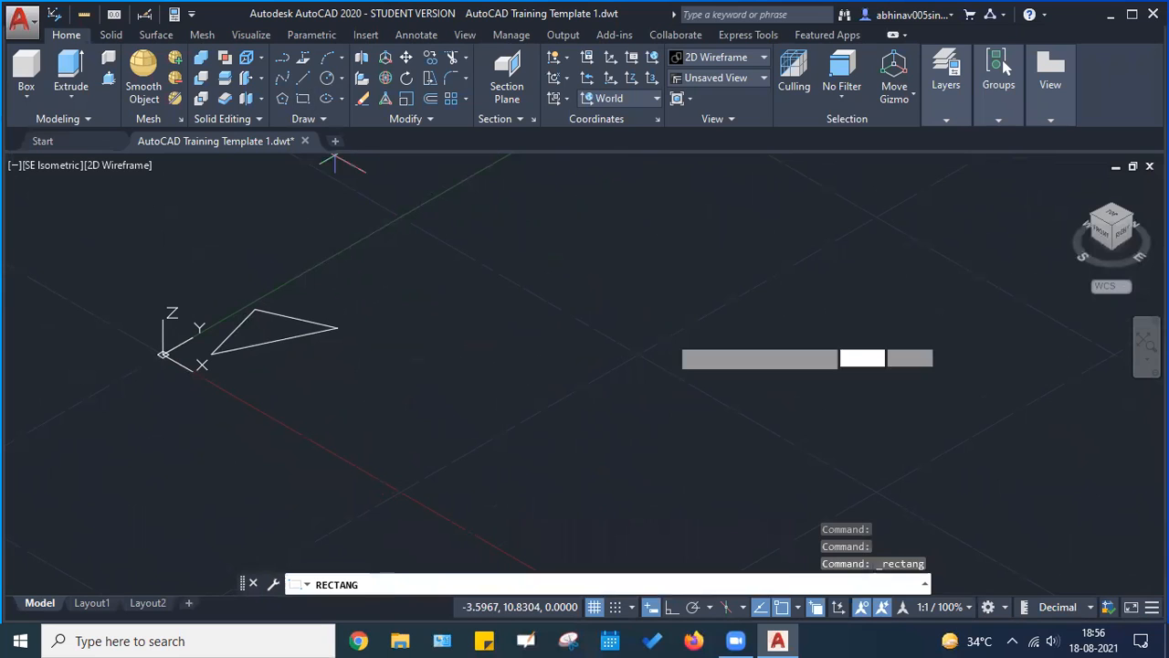
{"action": "left_click", "coordinate": [482, 260]}
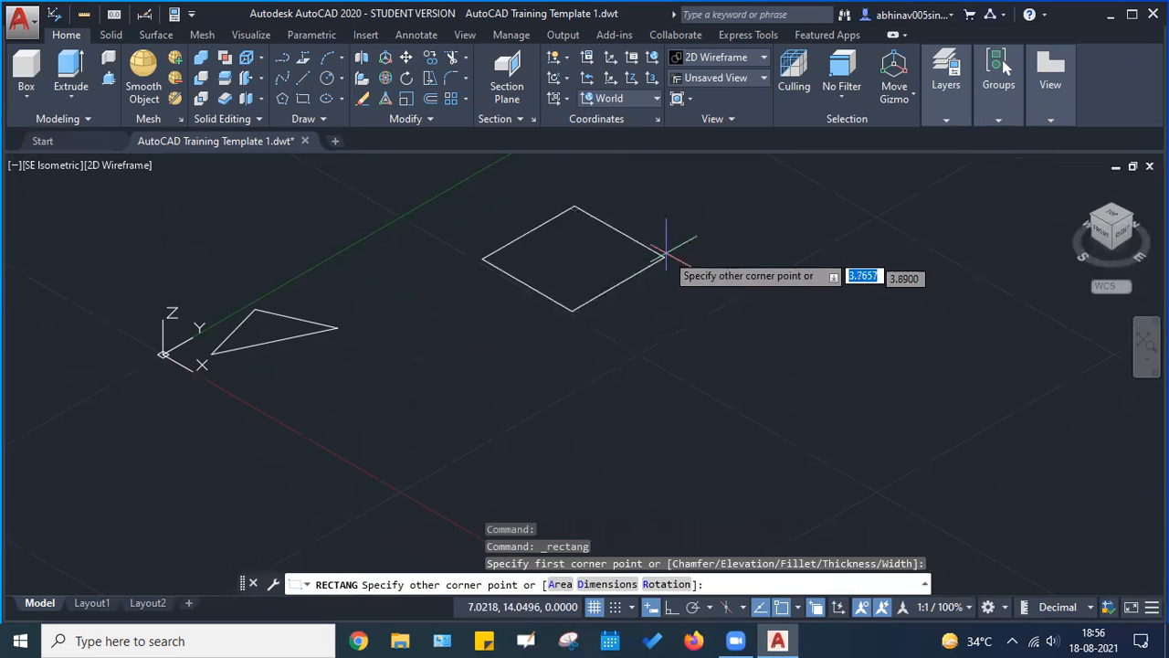
{"action": "left_click", "coordinate": [727, 222]}
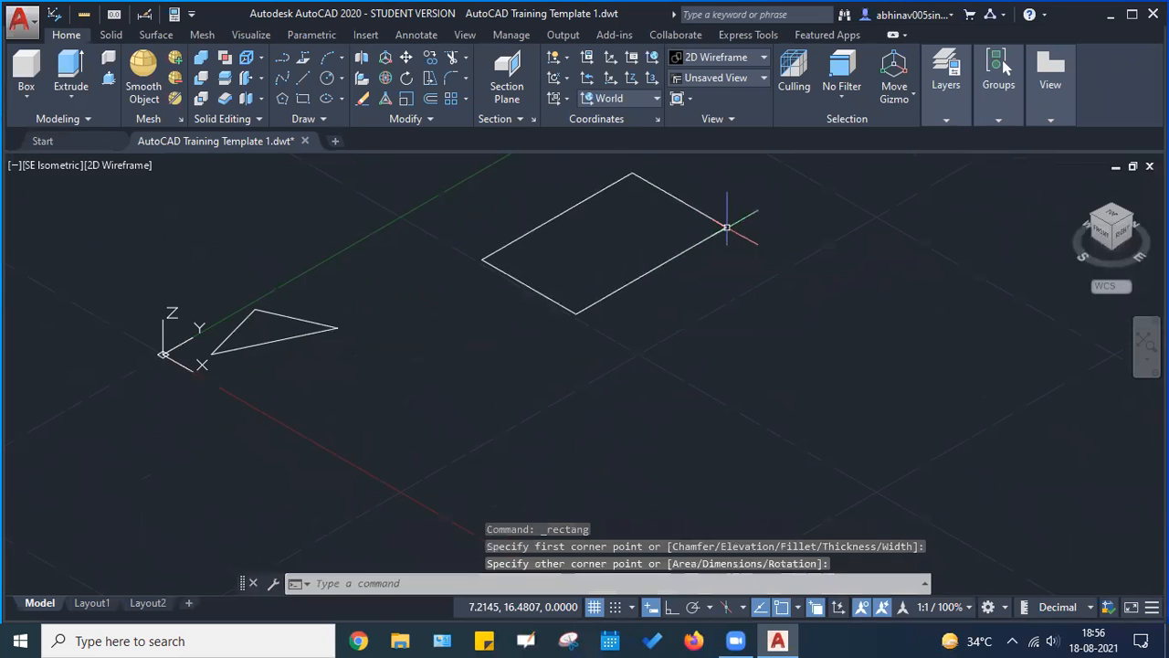
Draw a center-radius circle with a radius of about 3.9 units near the first rectangle, toward the X axis
{"action": "scroll", "coordinate": [788, 282], "scroll_direction": "down", "scroll_amount": 6}
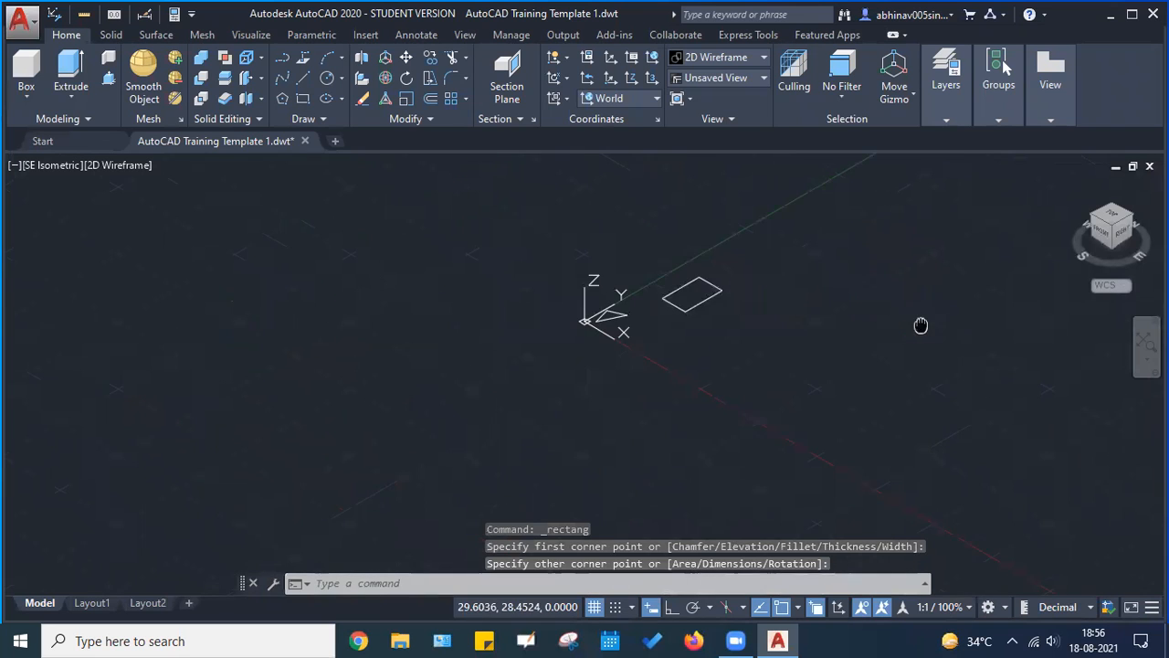
{"action": "middle_click_drag", "start_coordinate": [880, 326], "coordinate": [639, 339]}
{"action": "scroll", "coordinate": [501, 315], "scroll_direction": "up", "scroll_amount": 4}
{"action": "middle_click_drag", "start_coordinate": [400, 321], "coordinate": [448, 324]}
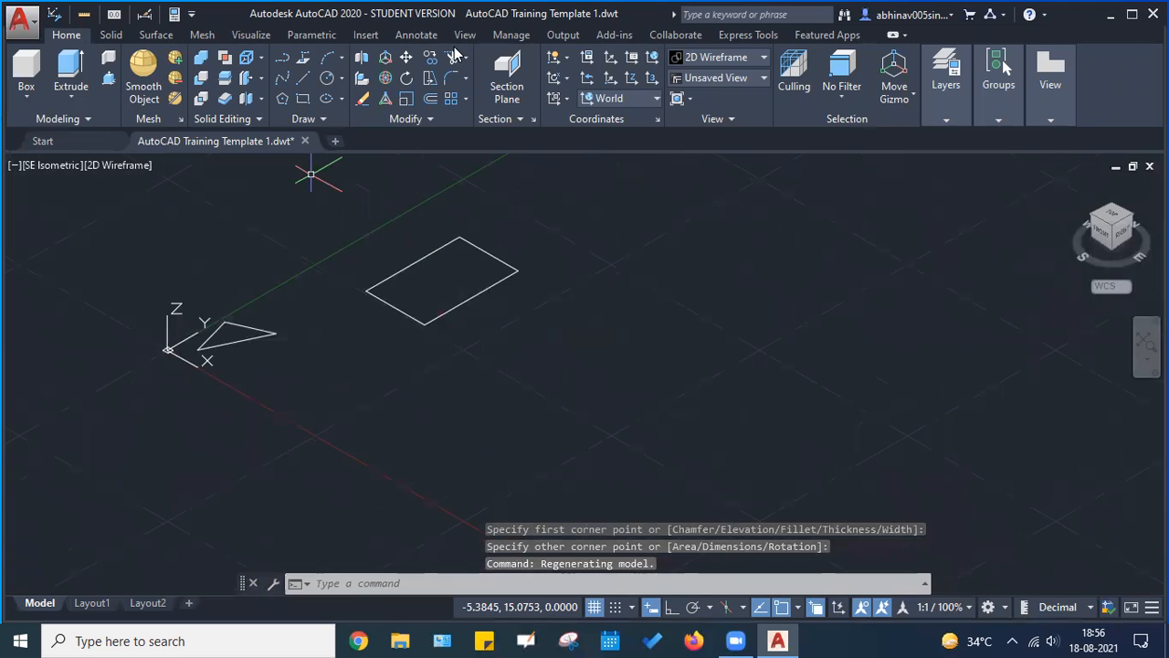
{"action": "left_click", "coordinate": [328, 80]}
{"action": "left_click", "coordinate": [588, 457]}
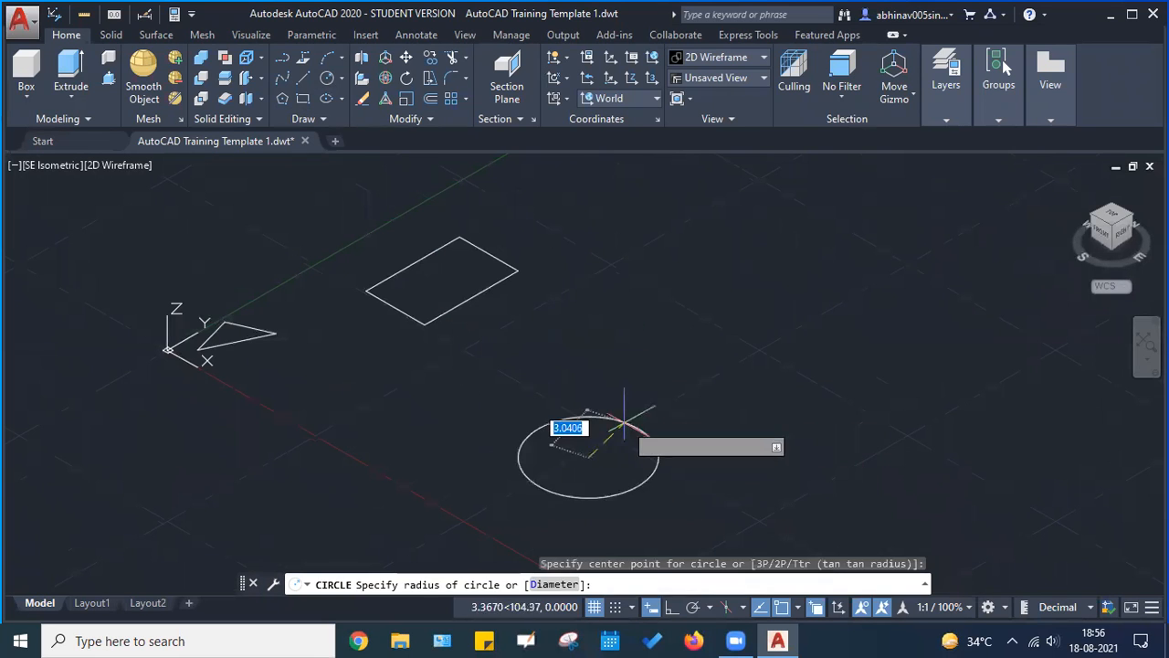
{"action": "left_click", "coordinate": [626, 414]}
Draw a second, larger rectangle freehand on the XY plane, farther from the origin than the circle and first rectangle
{"action": "middle_click_drag", "start_coordinate": [821, 449], "coordinate": [646, 376]}
{"action": "scroll", "coordinate": [689, 386], "scroll_direction": "down", "scroll_amount": 4}
{"action": "scroll", "coordinate": [457, 376], "scroll_direction": "up", "scroll_amount": 5}
{"action": "scroll", "coordinate": [740, 350], "scroll_direction": "down", "scroll_amount": 4}
{"action": "mouse_move", "coordinate": [888, 346]}
{"action": "middle_mouse_down"}
{"action": "mouse_move", "coordinate": [646, 391]}
{"action": "mouse_move", "coordinate": [535, 399]}
{"action": "middle_mouse_up"}
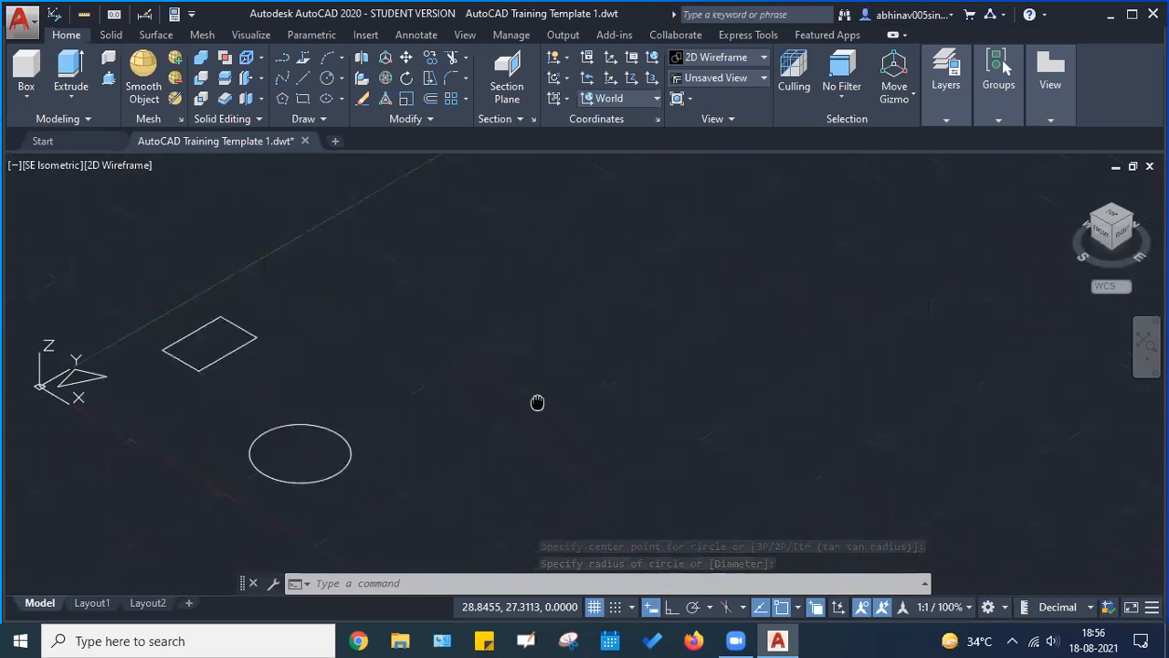
{"action": "left_click", "coordinate": [304, 100]}
{"action": "left_click", "coordinate": [616, 262]}
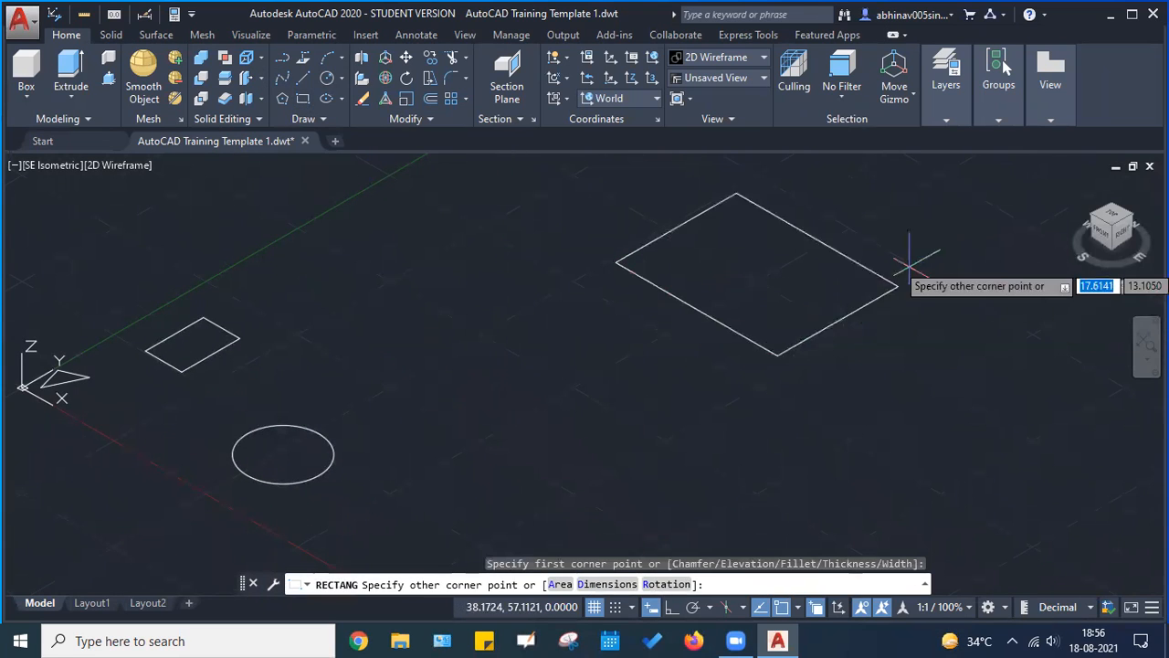
{"action": "middle_click_drag", "start_coordinate": [913, 237], "coordinate": [754, 363]}
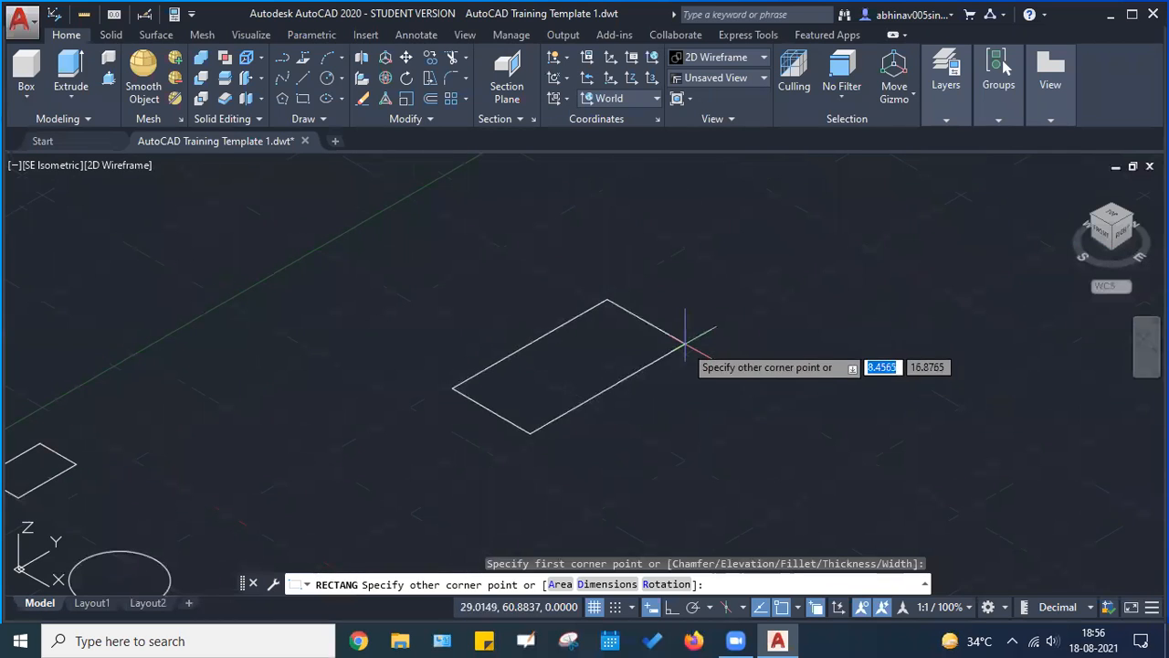
{"action": "left_click", "coordinate": [716, 365]}
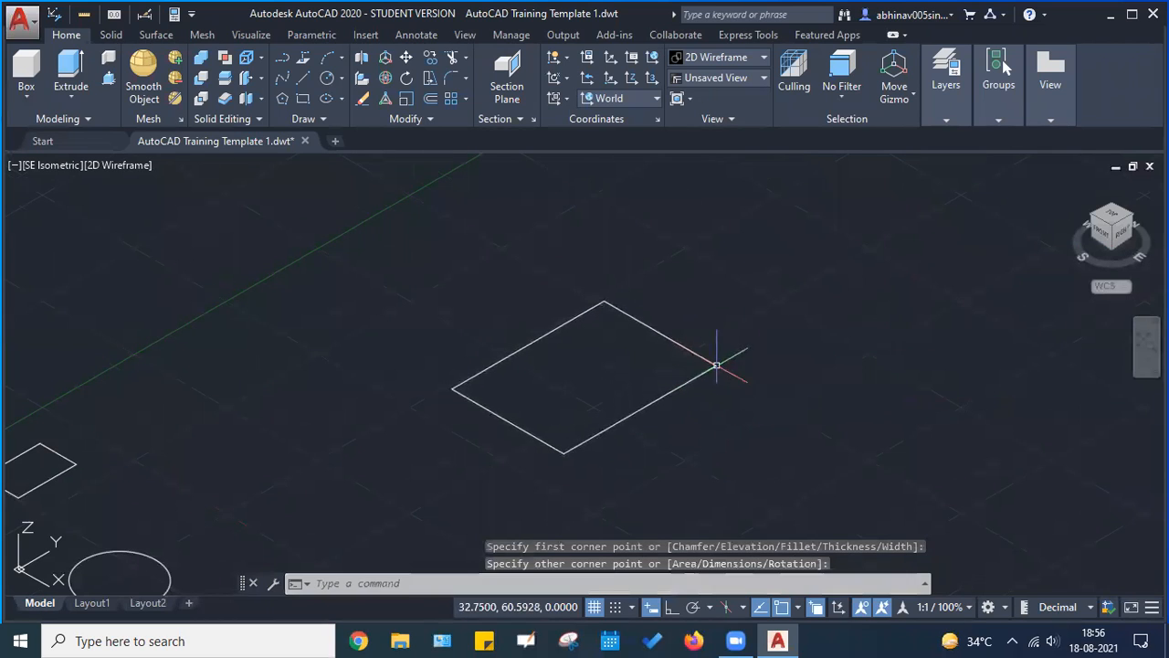
Offset the larger rectangle inward by 2.89 units, picking two points on its edge to define the distance
{"action": "left_click", "coordinate": [431, 101]}
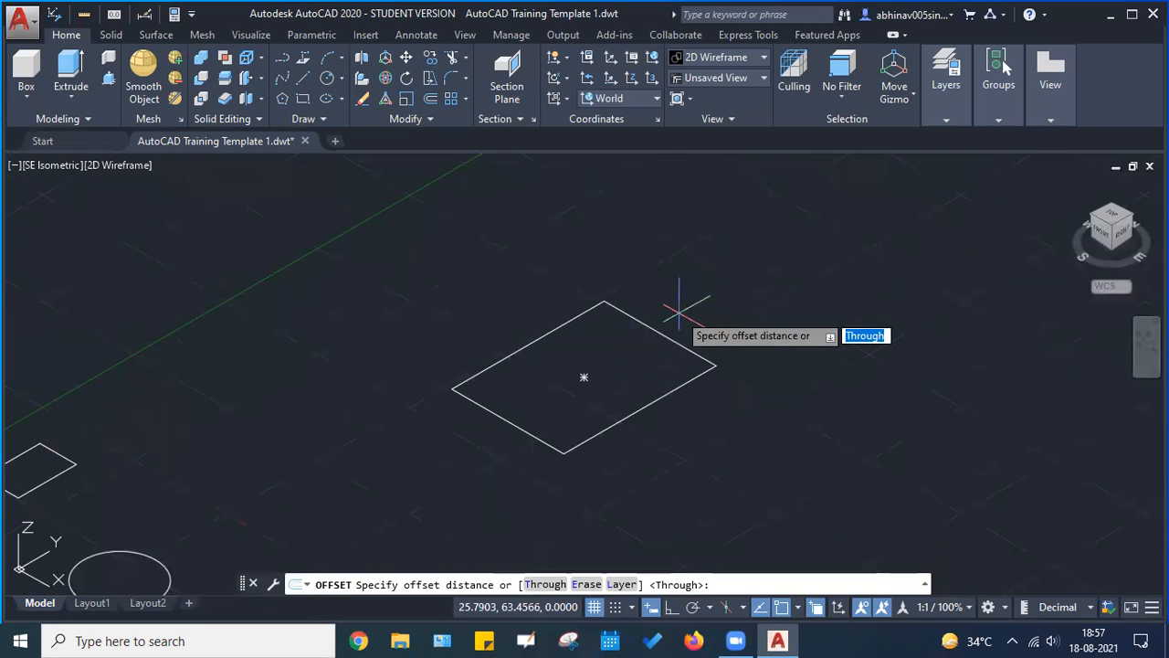
{"action": "left_click", "coordinate": [584, 285]}
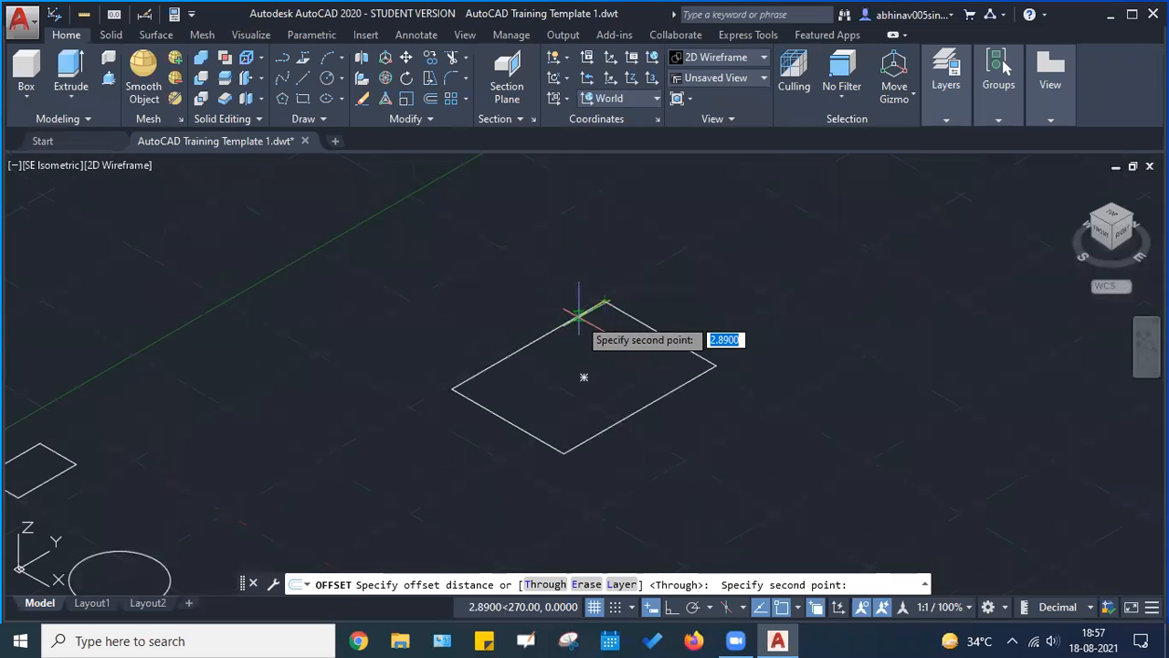
{"action": "left_click", "coordinate": [578, 315]}
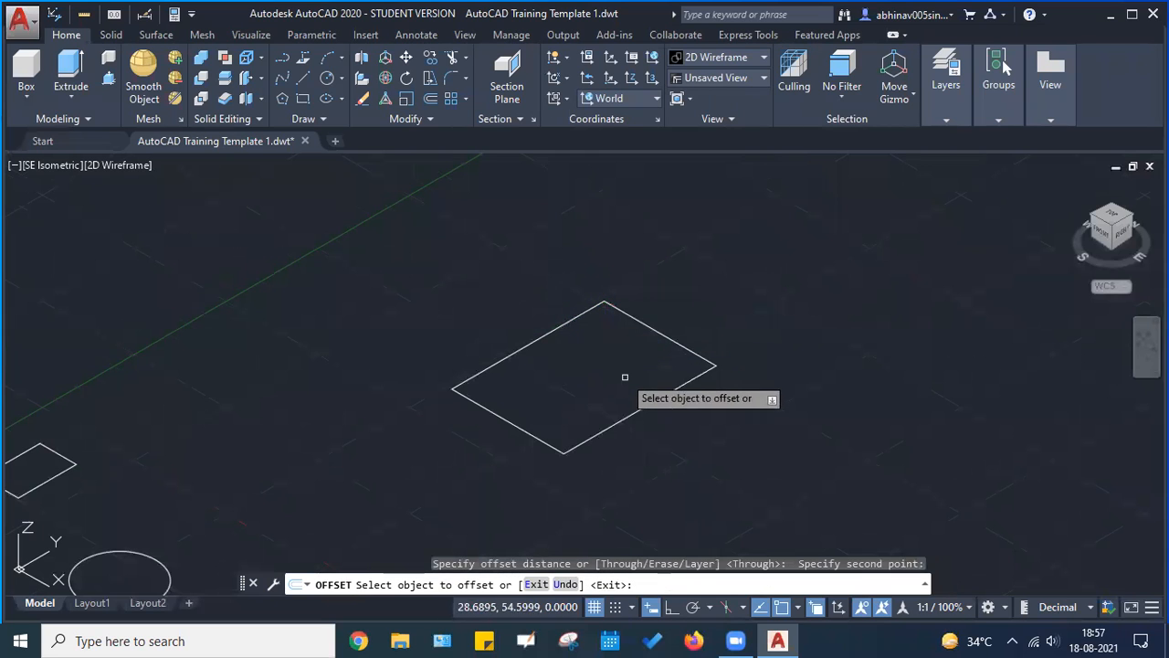
{"action": "left_click", "coordinate": [653, 399]}
{"action": "left_click", "coordinate": [608, 360]}
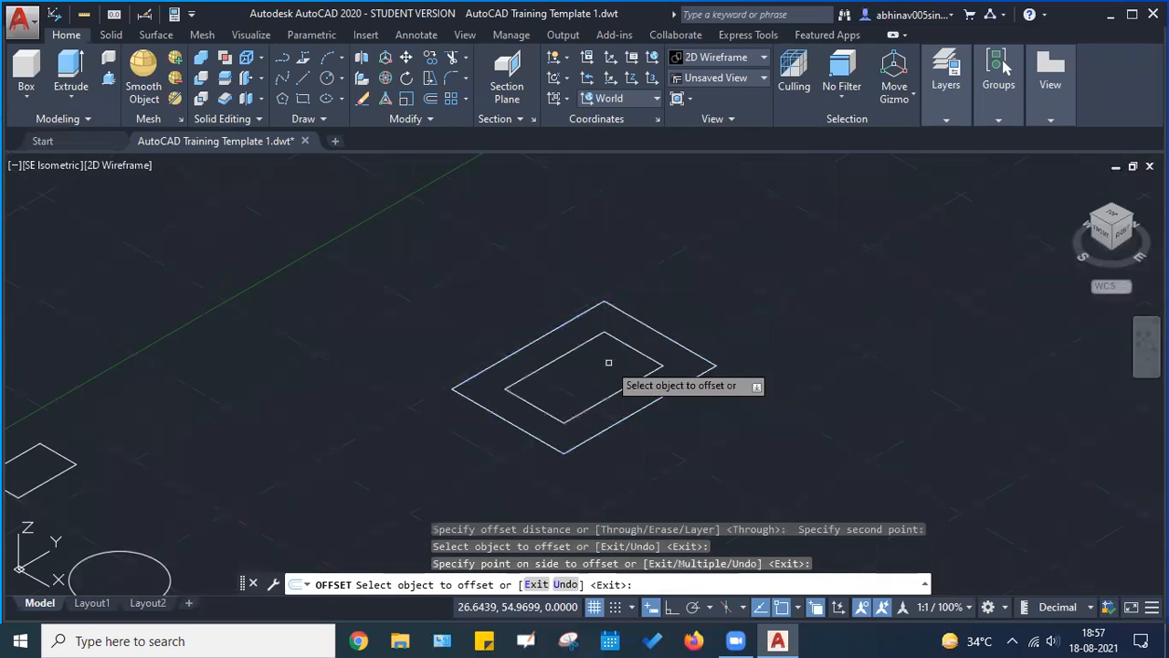
Draw a second, larger circle freehand in the empty area beyond the offset rectangles
{"action": "middle_click_drag", "start_coordinate": [670, 319], "coordinate": [622, 264]}
{"action": "scroll", "coordinate": [622, 264], "scroll_direction": "down", "scroll_amount": 4}
{"action": "mouse_move", "coordinate": [751, 319]}
{"action": "middle_mouse_down"}
{"action": "mouse_move", "coordinate": [535, 339]}
{"action": "mouse_move", "coordinate": [465, 358]}
{"action": "middle_mouse_up"}
{"action": "left_click", "coordinate": [326, 80]}
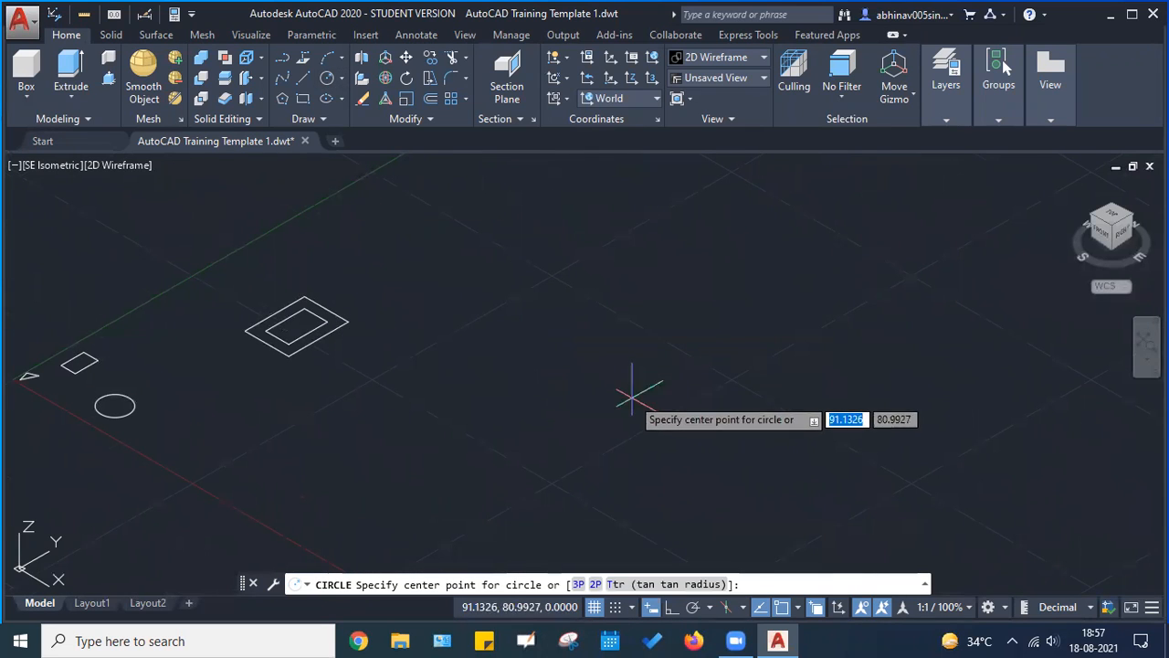
{"action": "left_click", "coordinate": [636, 386]}
{"action": "left_click", "coordinate": [694, 347]}
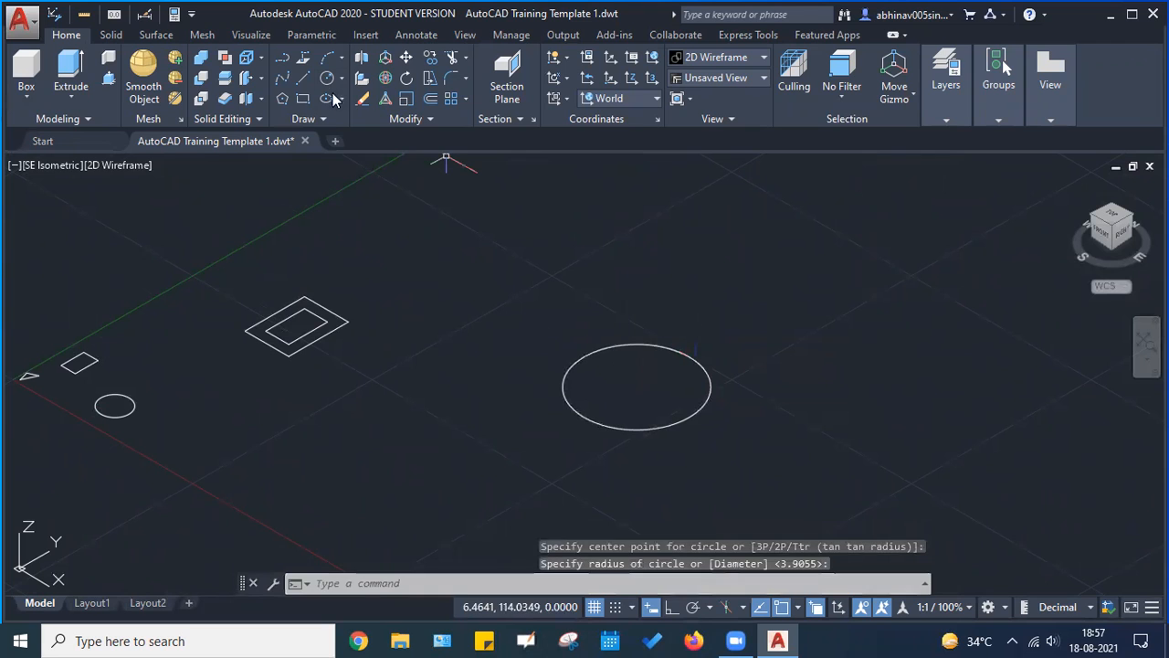
Offset the larger circle inward by a distance picked between two points, and end the Offset command
{"action": "left_click", "coordinate": [429, 99]}
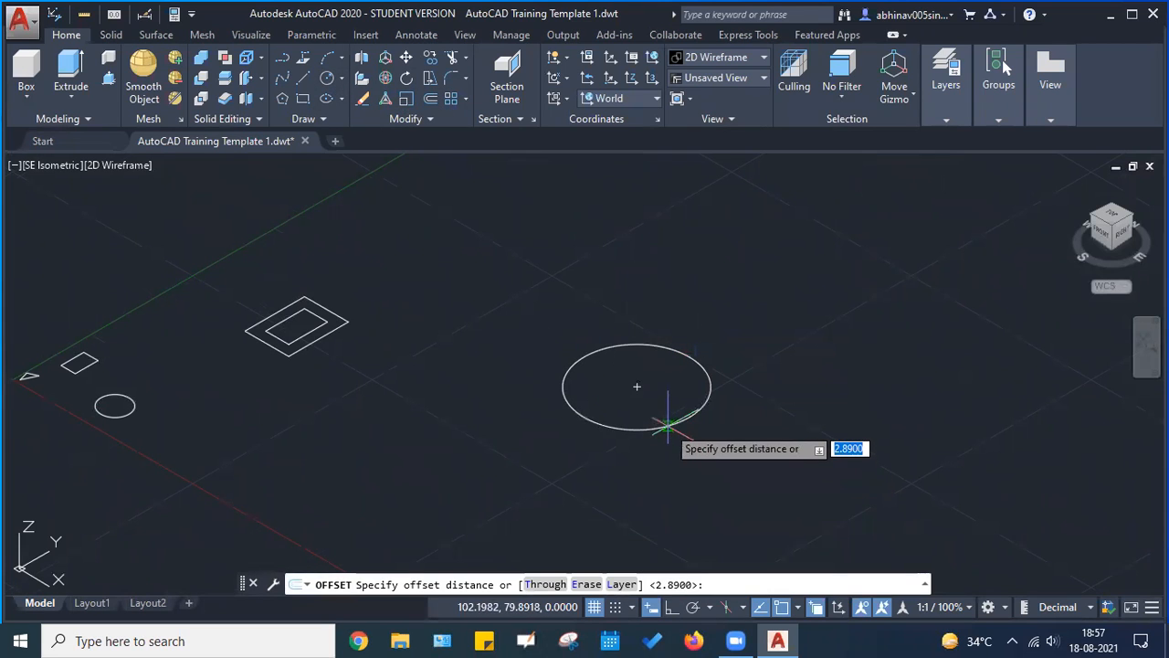
{"action": "left_click", "coordinate": [667, 422]}
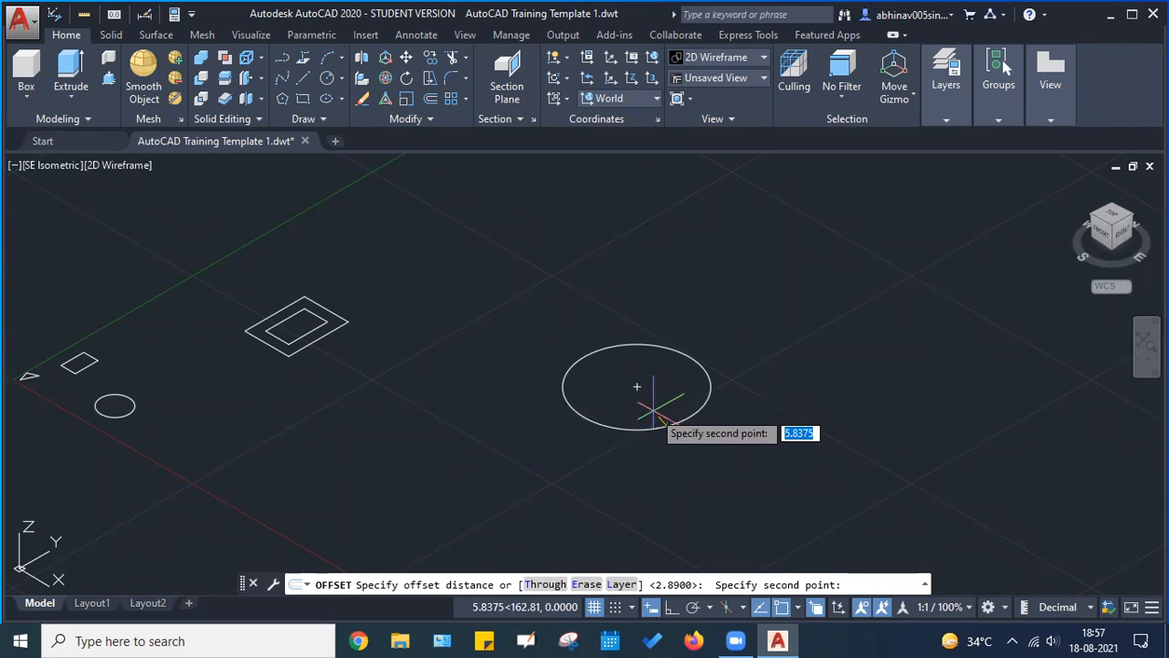
{"action": "left_click", "coordinate": [650, 407]}
{"action": "left_click", "coordinate": [663, 427]}
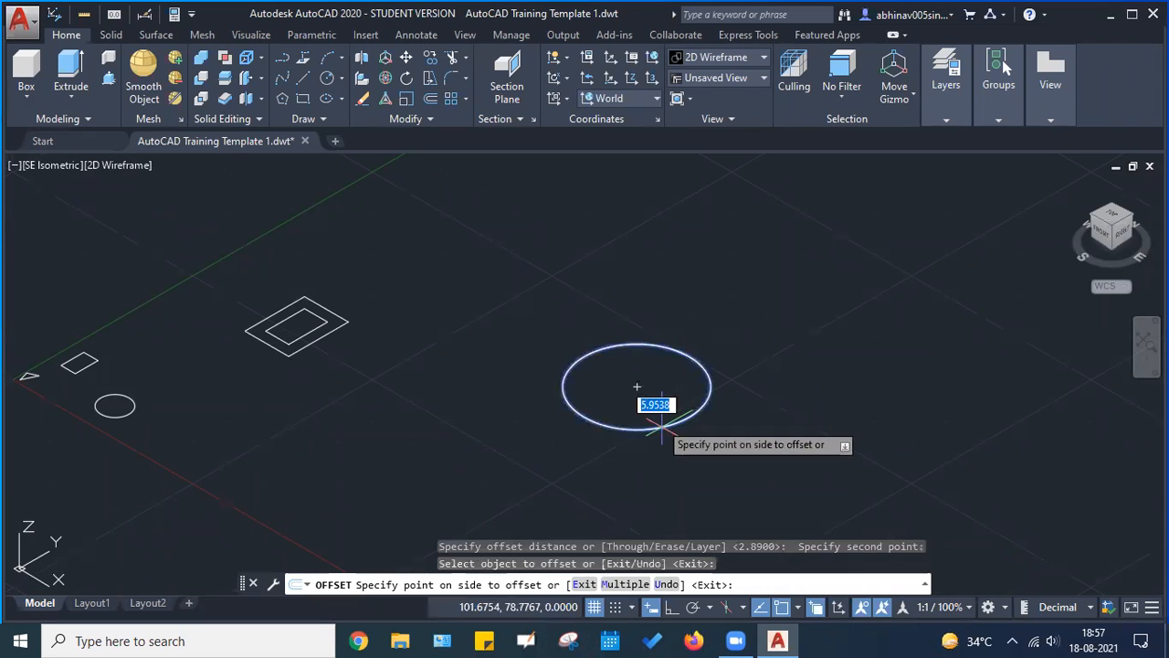
{"action": "left_click", "coordinate": [640, 377]}
{"action": "scroll", "coordinate": [771, 379], "scroll_direction": "down", "scroll_amount": 3}
{"action": "middle_click_drag", "start_coordinate": [776, 420], "coordinate": [908, 418]}
{"action": "key", "text": "Escape"}
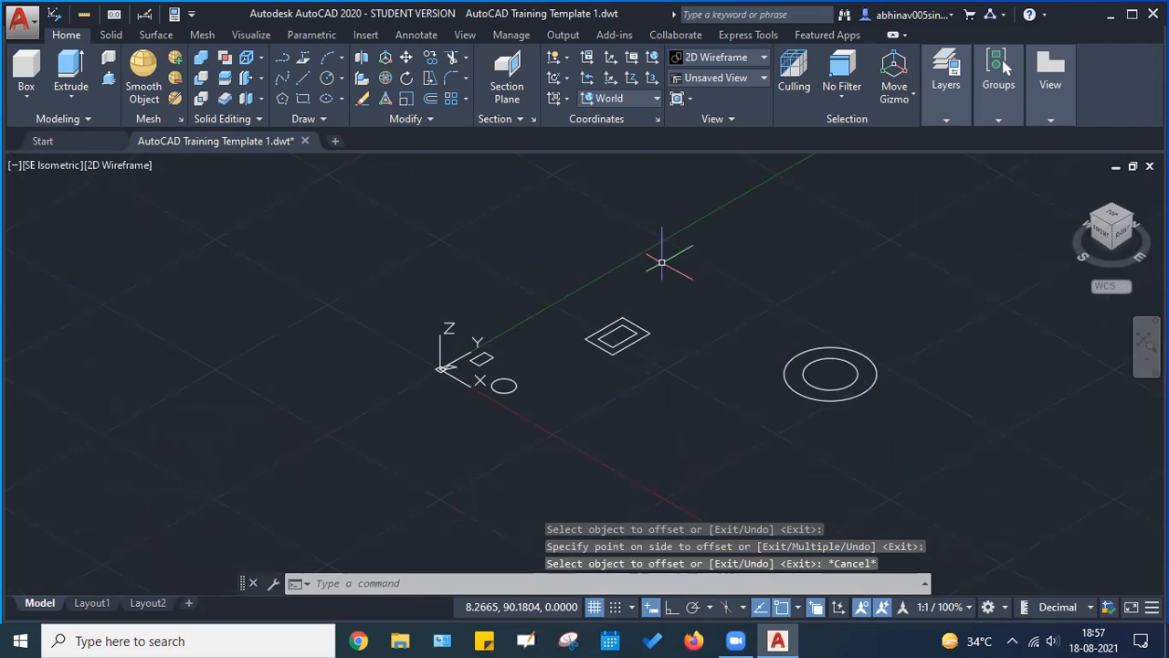
Examine the drawn shapes around the origin, focusing on the triangular polyline
{"action": "scroll", "coordinate": [765, 389], "scroll_direction": "up", "scroll_amount": 2}
{"action": "middle_click_drag", "start_coordinate": [469, 386], "coordinate": [546, 360]}
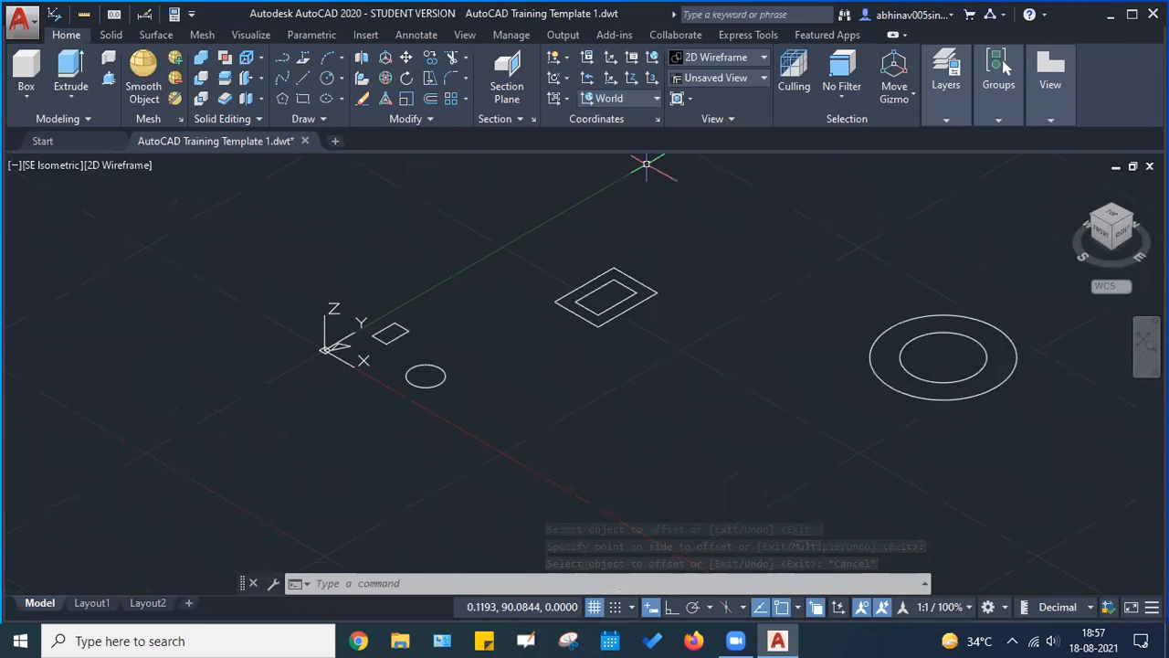
{"action": "scroll", "coordinate": [337, 344], "scroll_direction": "up", "scroll_amount": 6}
{"action": "scroll", "coordinate": [506, 331], "scroll_direction": "down", "scroll_amount": 2}
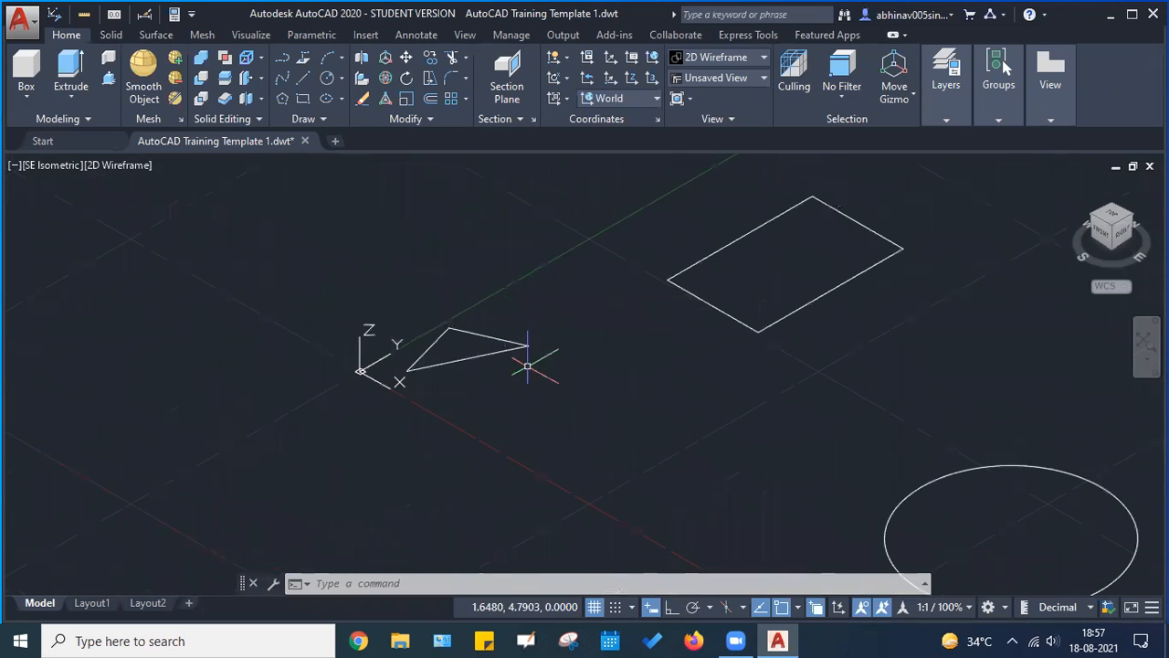
{"action": "scroll", "coordinate": [347, 358], "scroll_direction": "up", "scroll_amount": 2}
{"action": "middle_click_drag", "start_coordinate": [611, 338], "coordinate": [502, 392]}
{"action": "scroll", "coordinate": [475, 336], "scroll_direction": "down", "scroll_amount": 2}
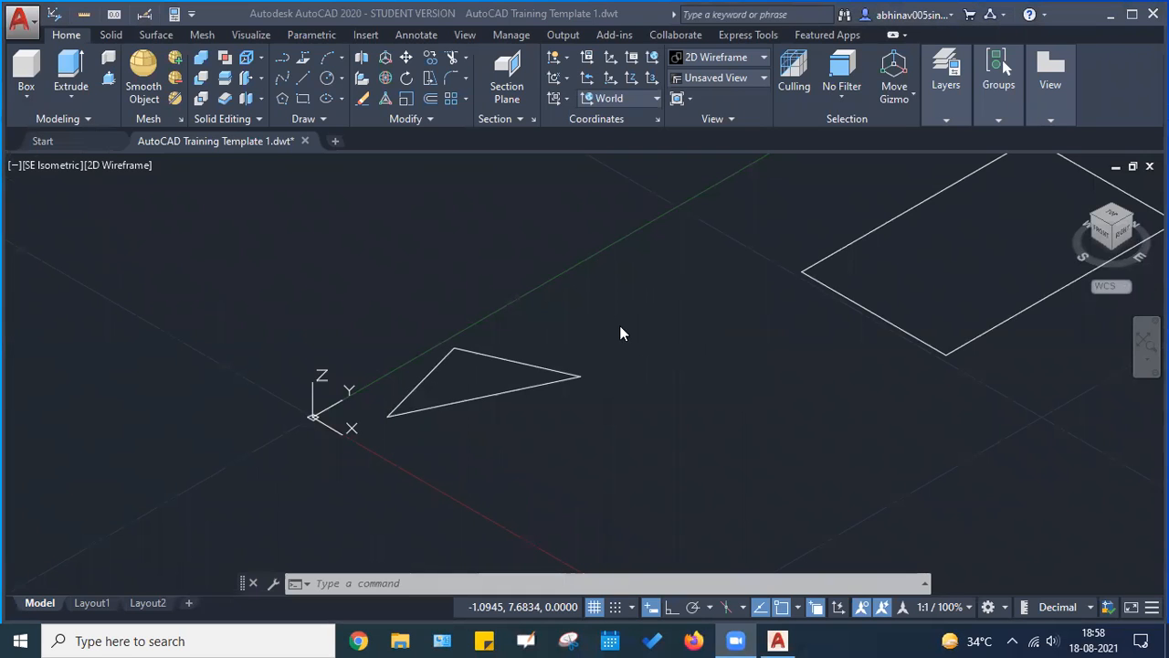
{"action": "left_click", "coordinate": [578, 316]}
{"action": "scroll", "coordinate": [577, 316], "scroll_direction": "down", "scroll_amount": 4}
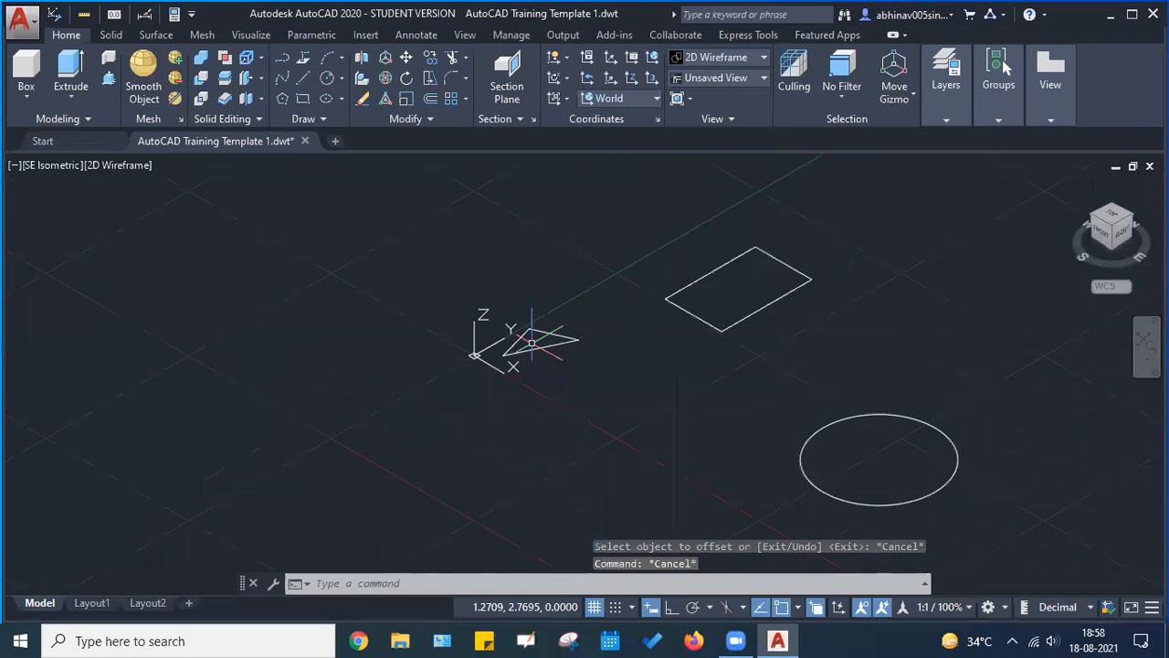
{"action": "scroll", "coordinate": [539, 336], "scroll_direction": "up", "scroll_amount": 5}
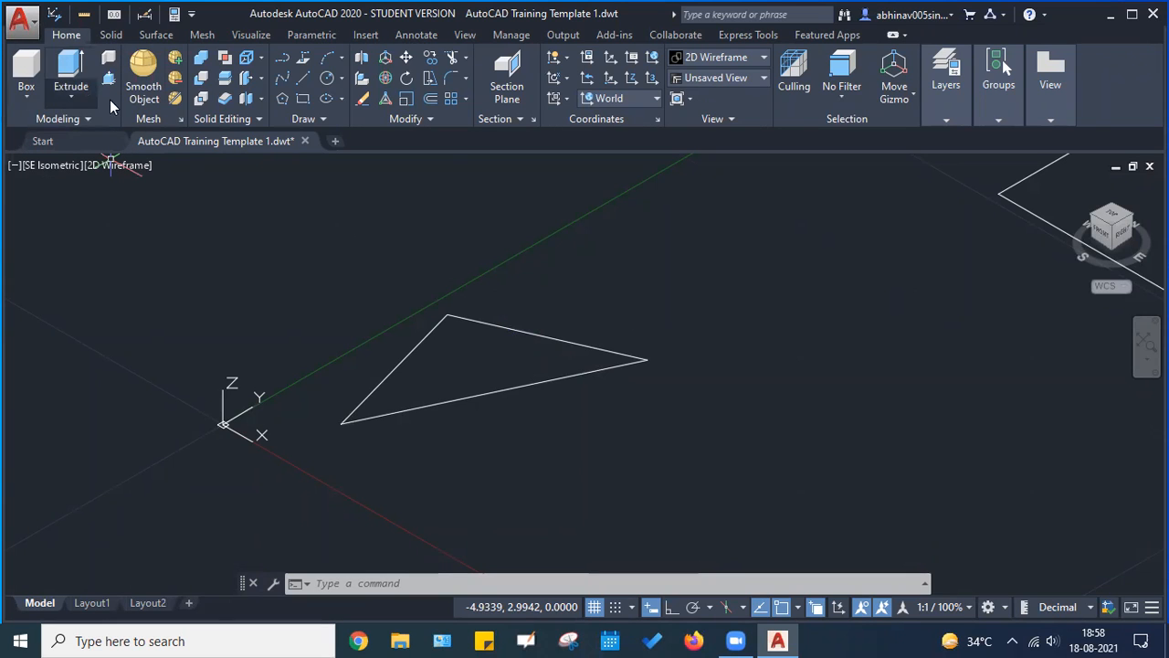
Examine the additional Modeling tools and the Extrude alternatives without starting any of them
{"action": "left_click", "coordinate": [78, 119]}
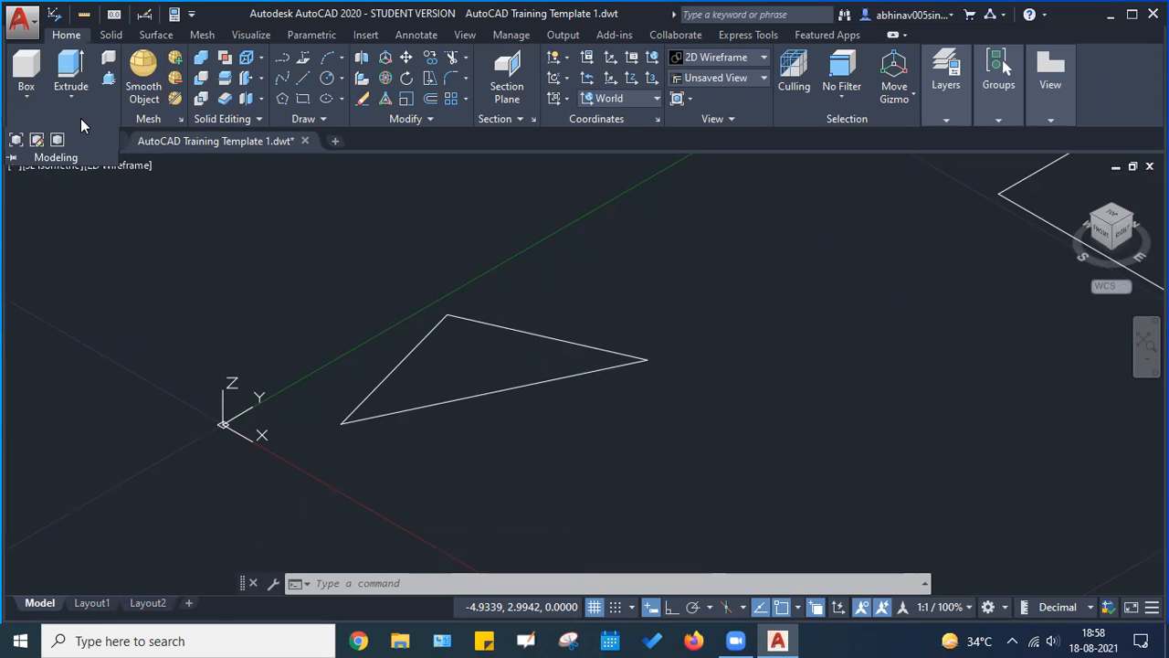
{"action": "left_click", "coordinate": [109, 261]}
{"action": "key", "text": "Escape"}
{"action": "key", "text": "Escape"}
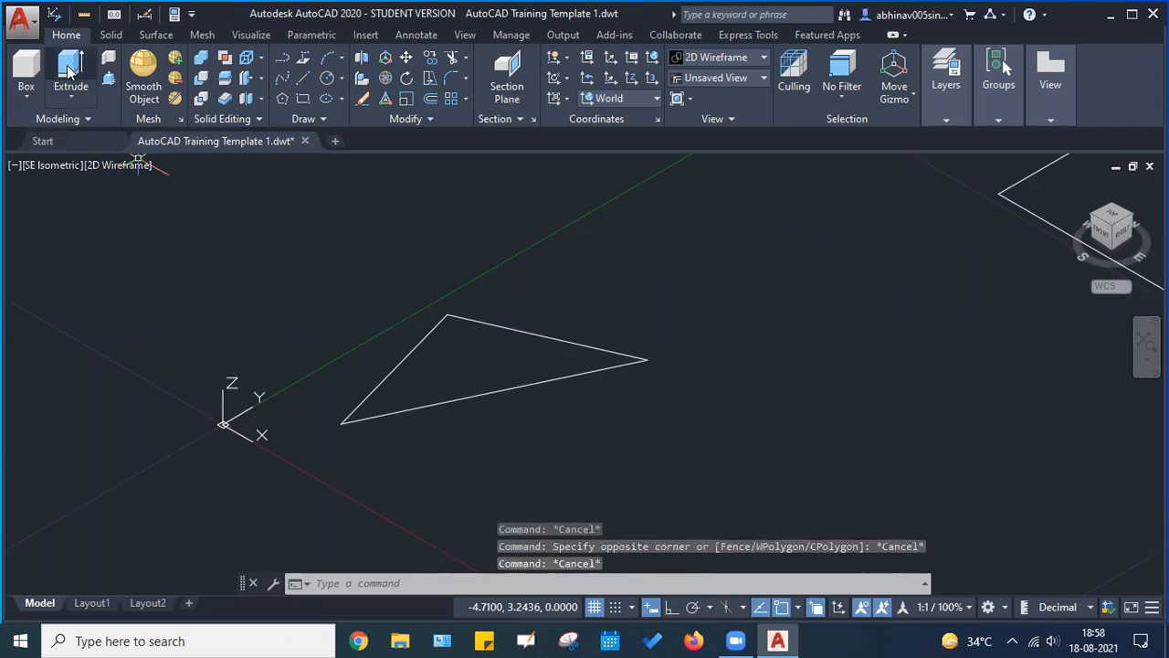
{"action": "left_click", "coordinate": [79, 97]}
{"action": "left_click", "coordinate": [78, 98]}
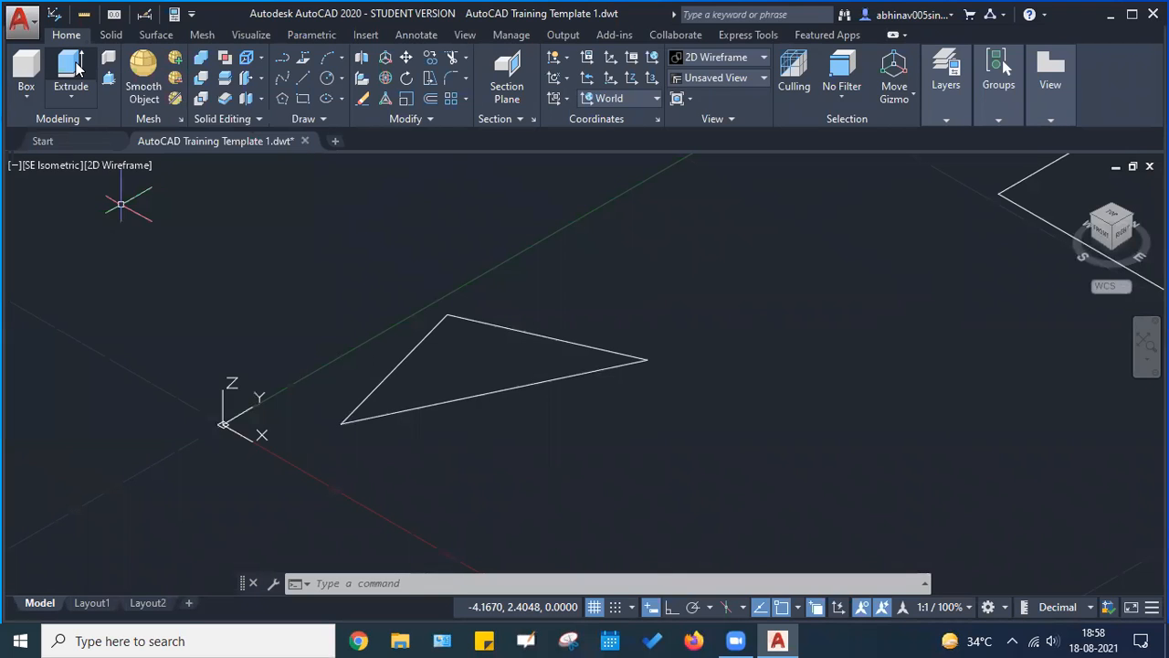
Extrude the triangular polyline upward as a solid, stretching the height preview to about 10.9 units
{"action": "left_click", "coordinate": [70, 71]}
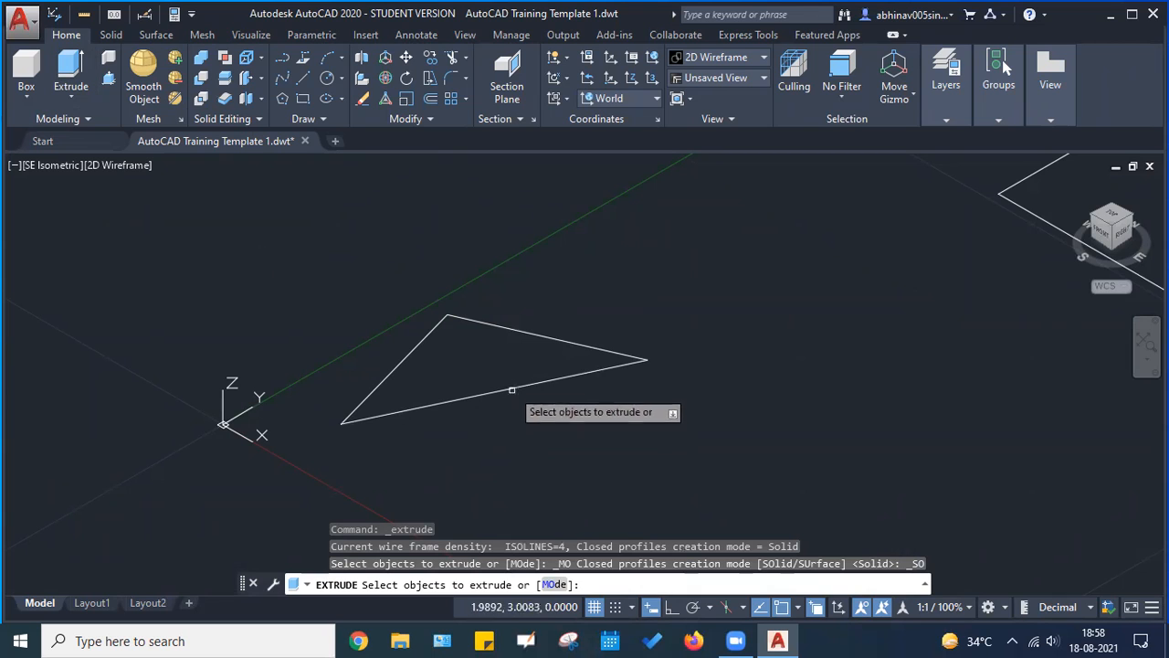
{"action": "left_click", "coordinate": [500, 391]}
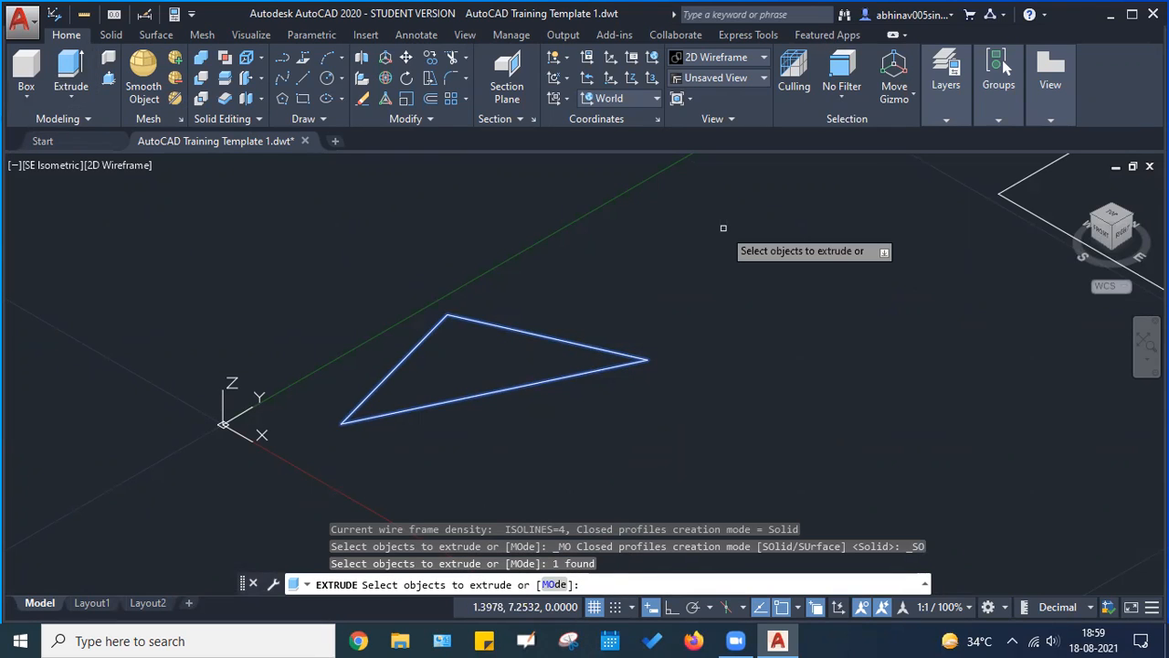
{"action": "key", "text": "Return"}
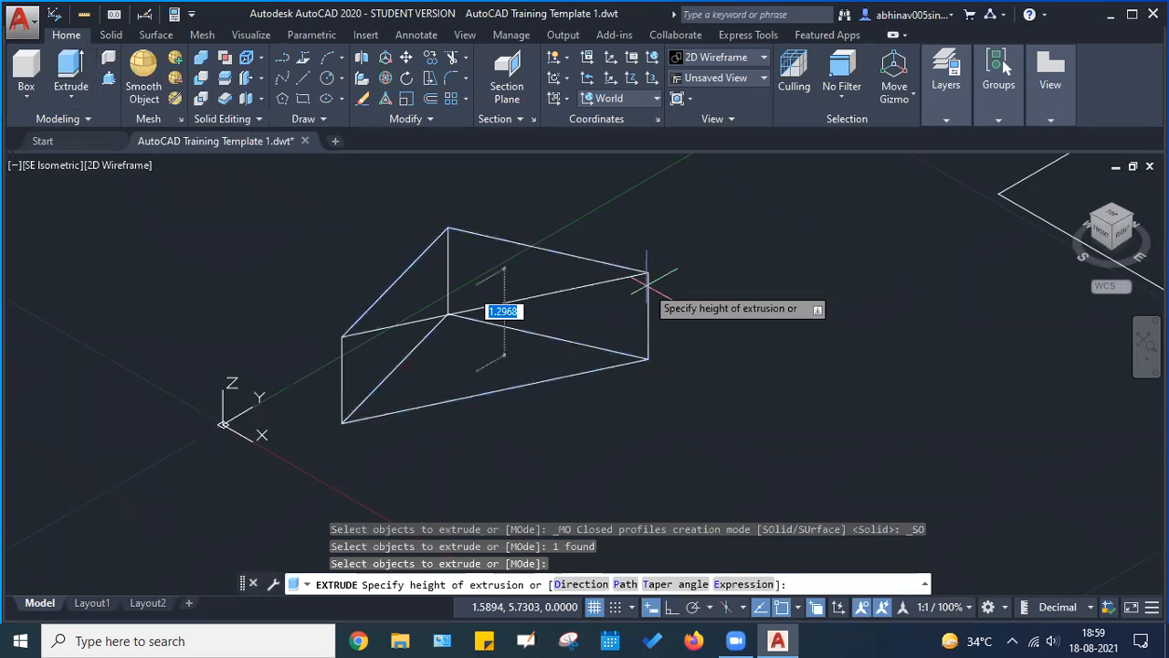
{"action": "scroll", "coordinate": [542, 239], "scroll_direction": "down", "scroll_amount": 5}
{"action": "scroll", "coordinate": [535, 321], "scroll_direction": "up", "scroll_amount": 4}
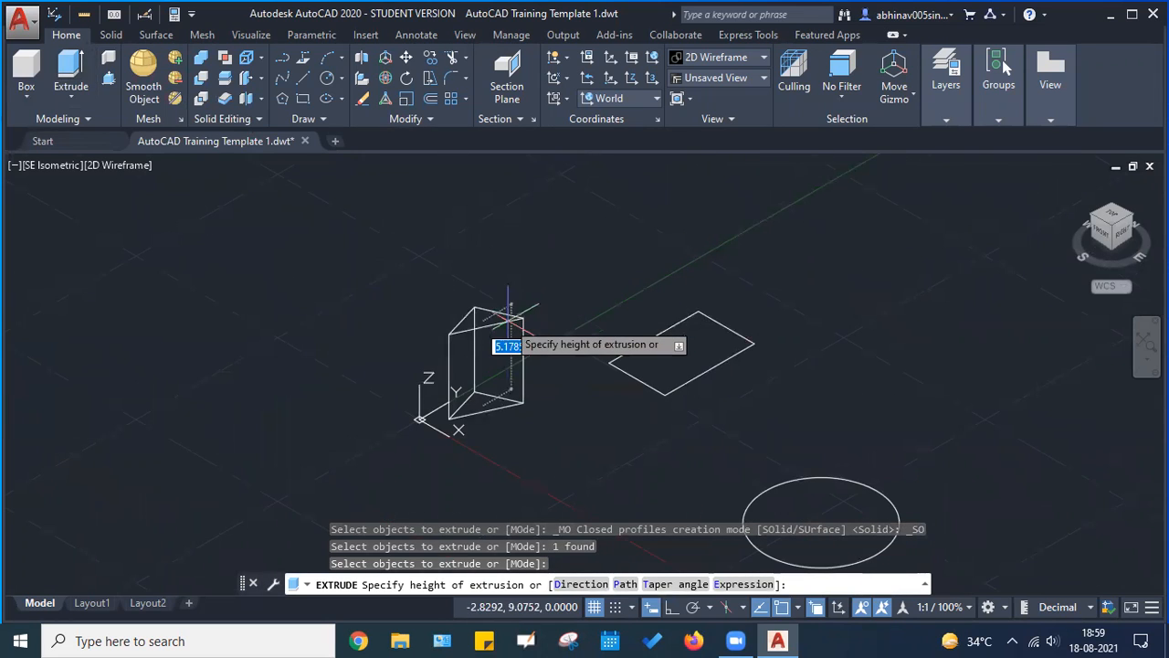
{"action": "scroll", "coordinate": [514, 356], "scroll_direction": "up", "scroll_amount": 3}
{"action": "scroll", "coordinate": [468, 271], "scroll_direction": "down", "scroll_amount": 3}
{"action": "middle_click_drag", "start_coordinate": [476, 248], "coordinate": [384, 323]}
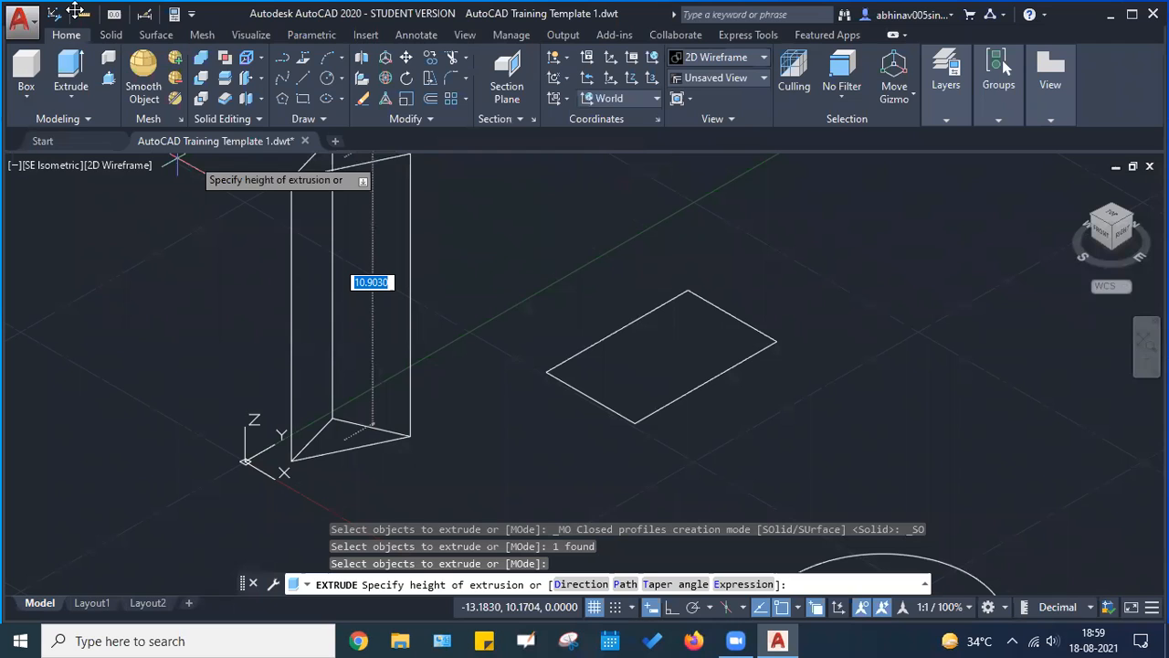
Abandon the pending extrusion of the triangle and switch the visual style to Conceptual
{"action": "left_click", "coordinate": [754, 59]}
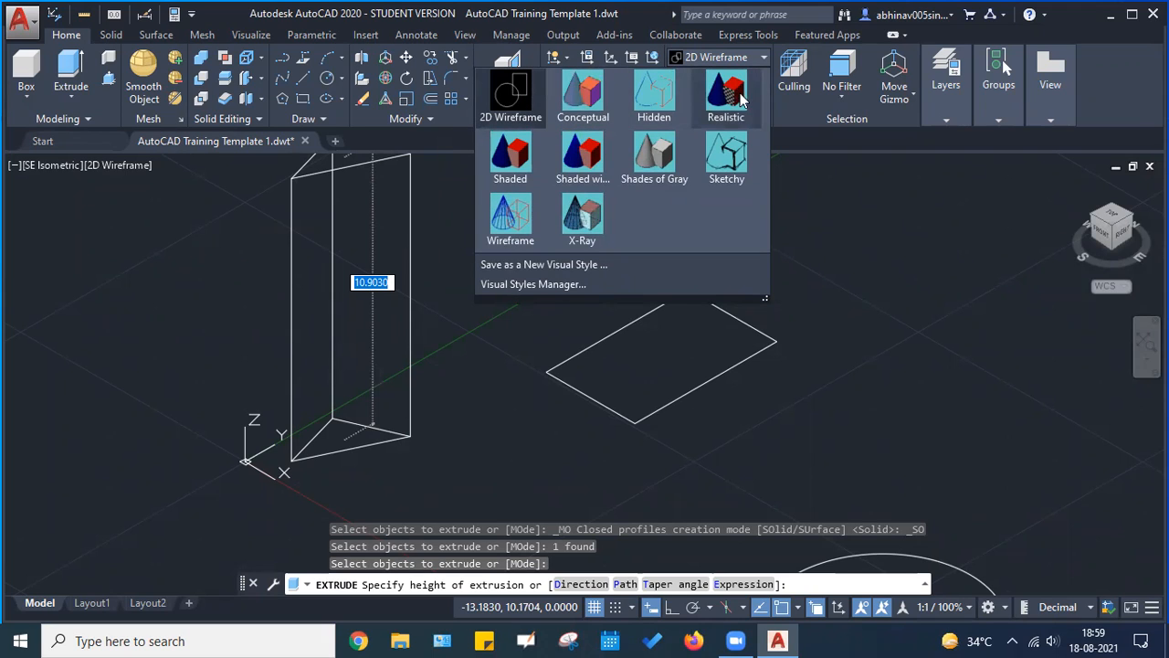
{"action": "left_click", "coordinate": [585, 96]}
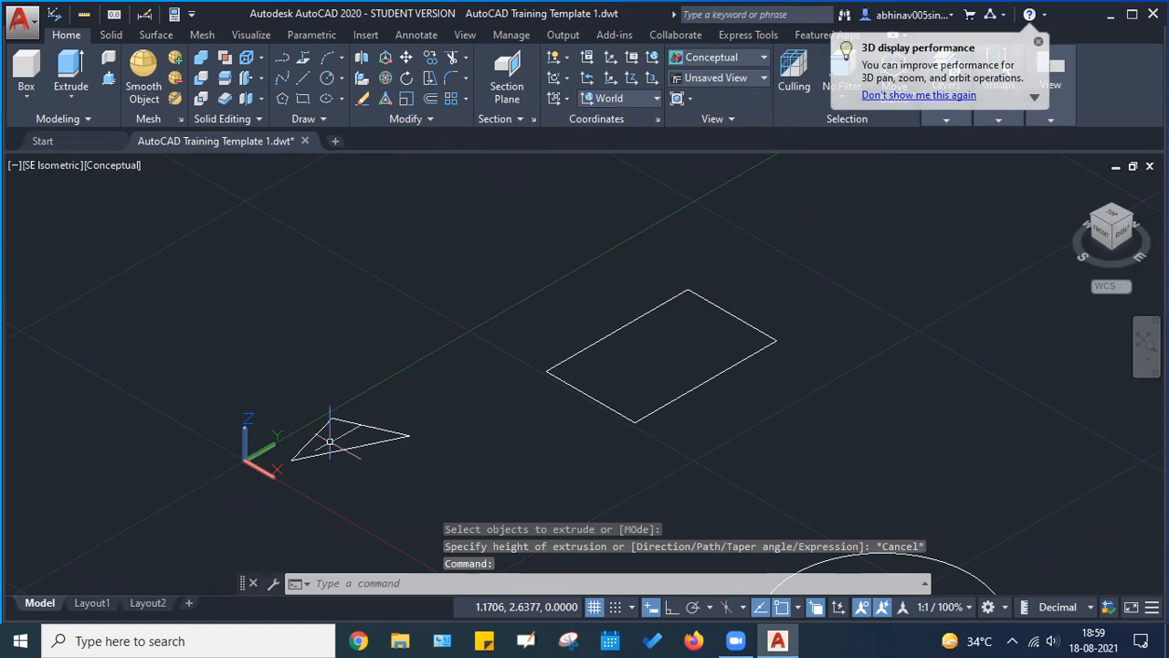
{"action": "middle_click_drag", "start_coordinate": [368, 426], "coordinate": [432, 412]}
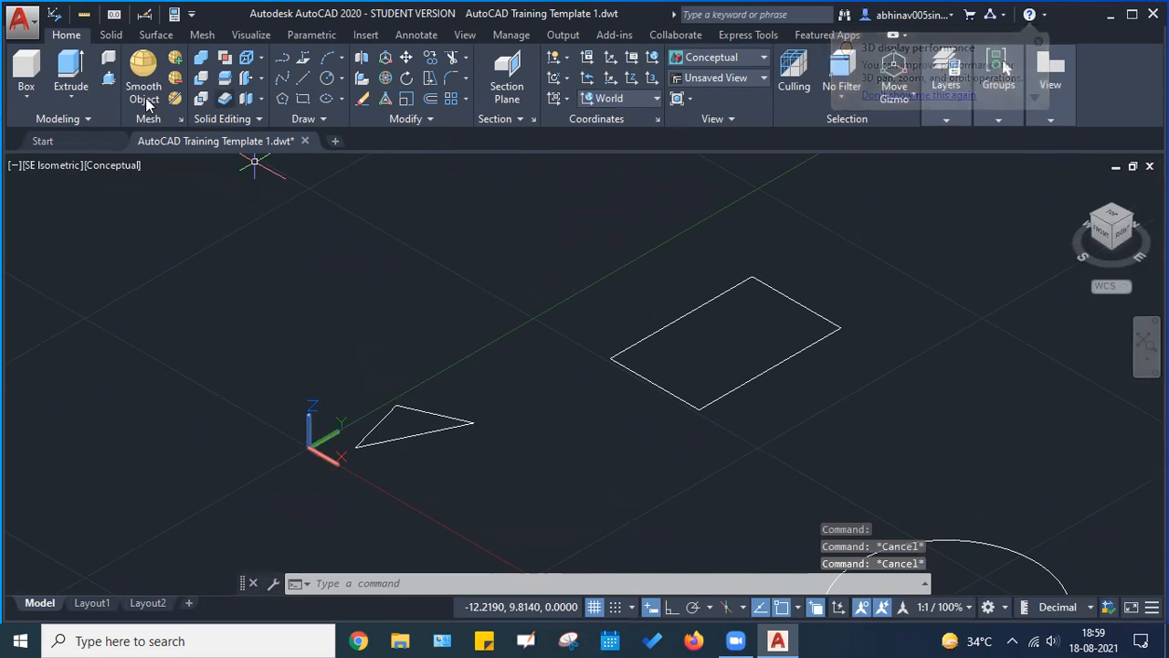
Extrude the closed triangular polyline near the origin upward into a solid 5 units high
{"action": "type", "text": "ext"}
{"action": "key", "text": "Return"}
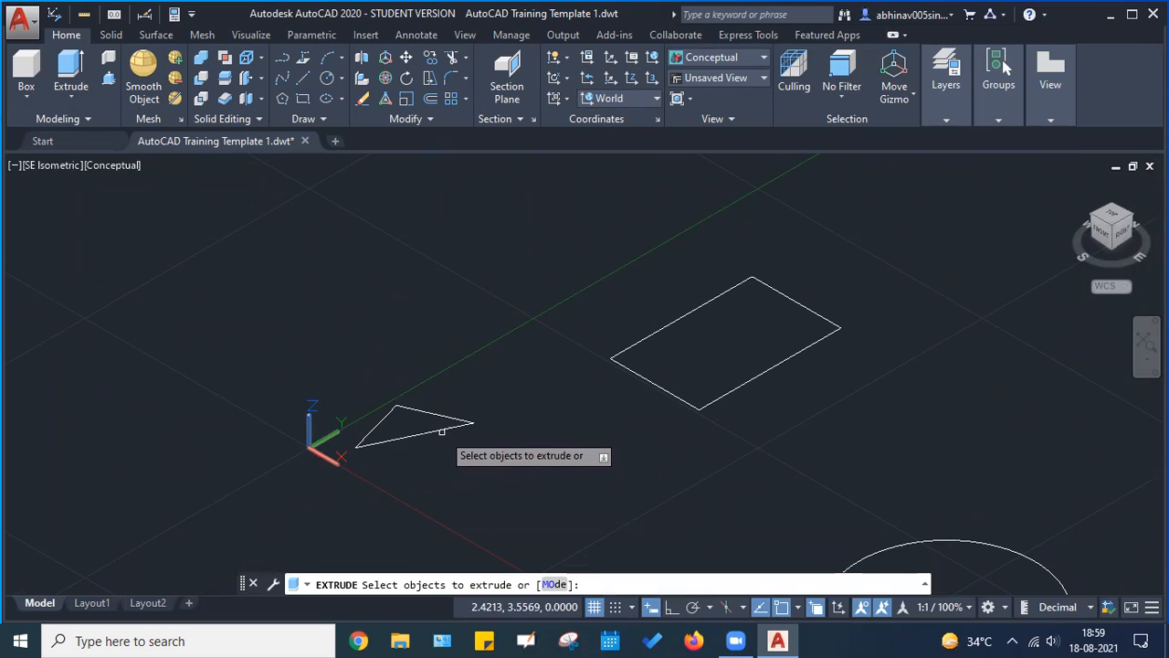
{"action": "left_click", "coordinate": [440, 429]}
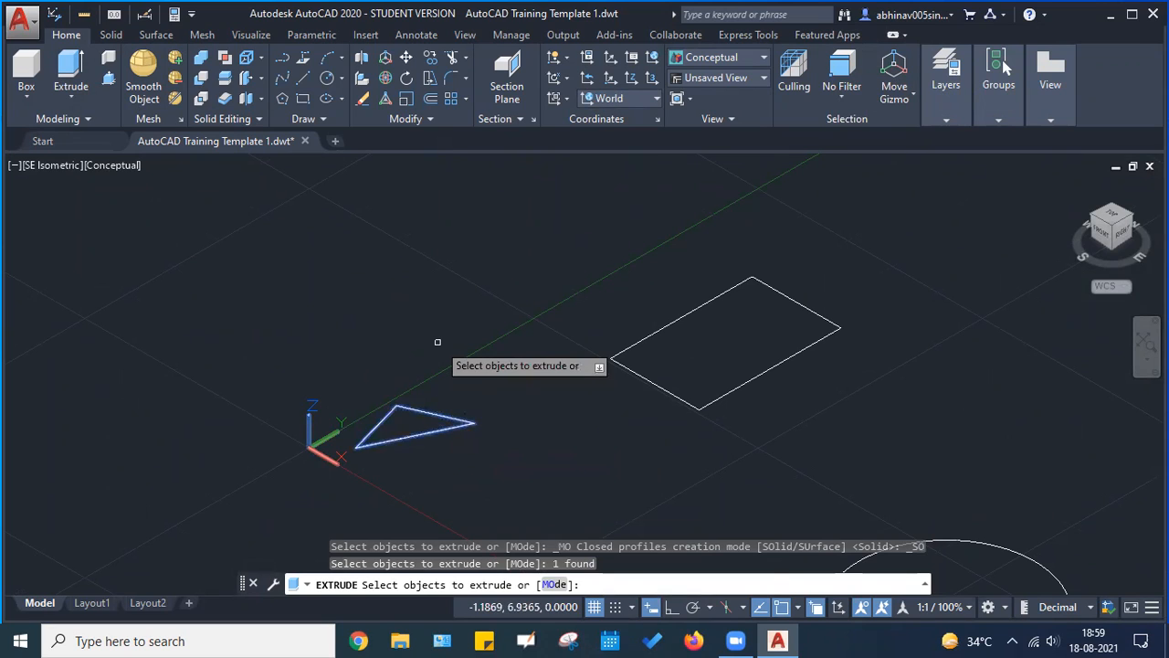
{"action": "key", "text": "Return"}
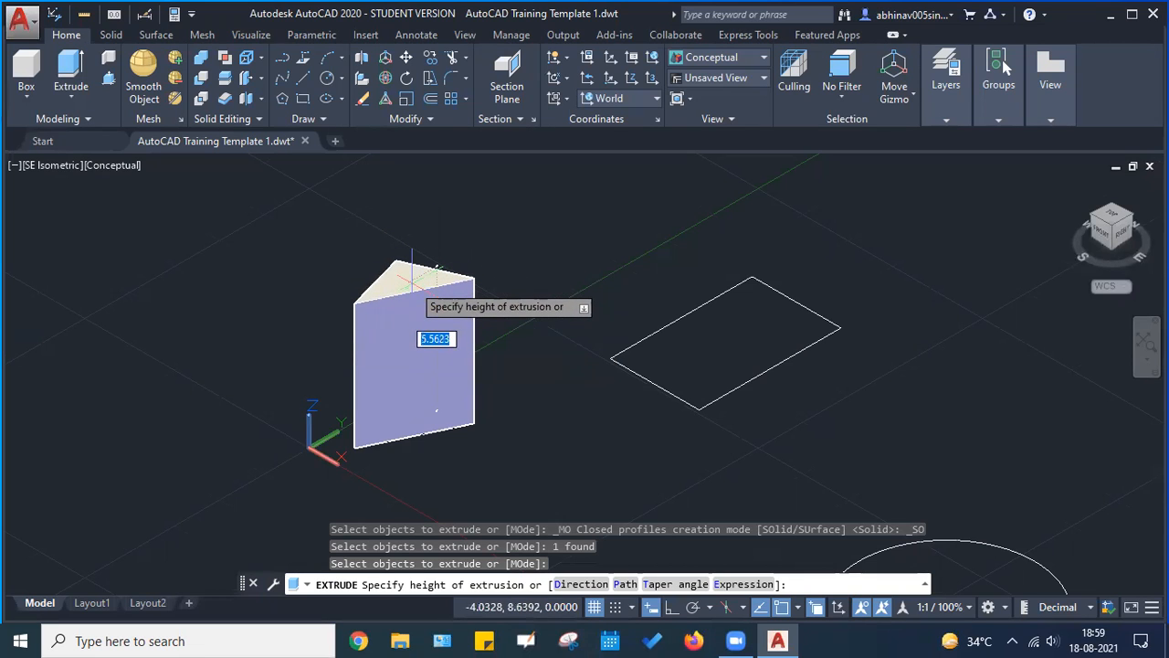
{"action": "middle_click_drag", "start_coordinate": [453, 292], "coordinate": [408, 280]}
{"action": "scroll", "coordinate": [384, 295], "scroll_direction": "up", "scroll_amount": 3}
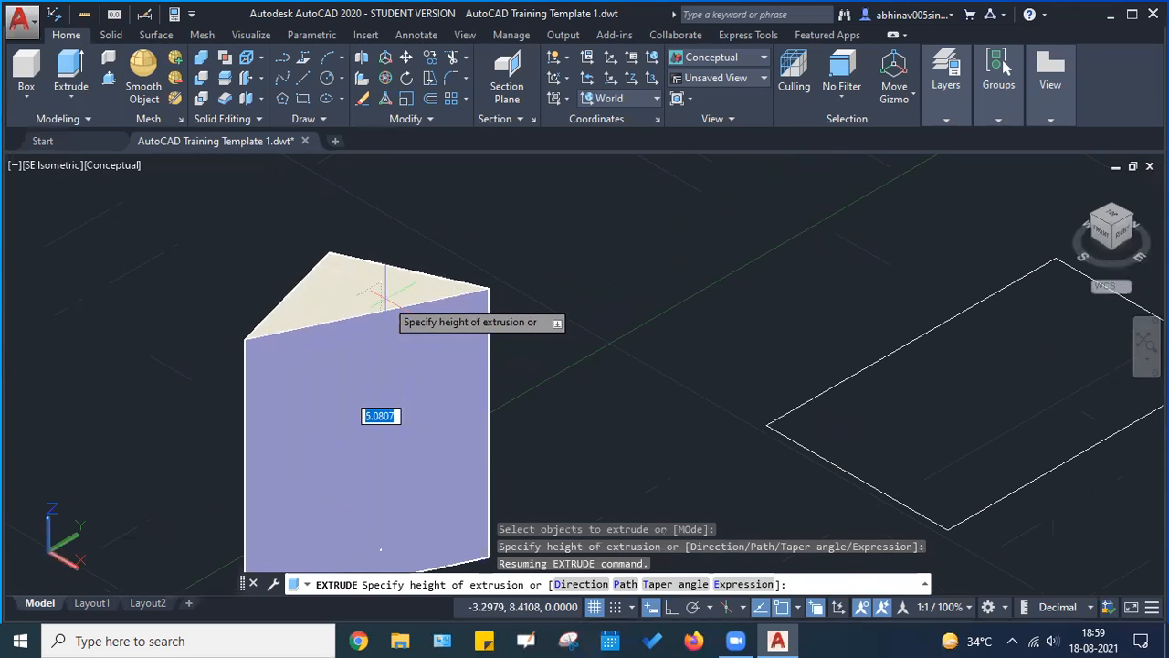
{"action": "scroll", "coordinate": [385, 294], "scroll_direction": "down", "scroll_amount": 2}
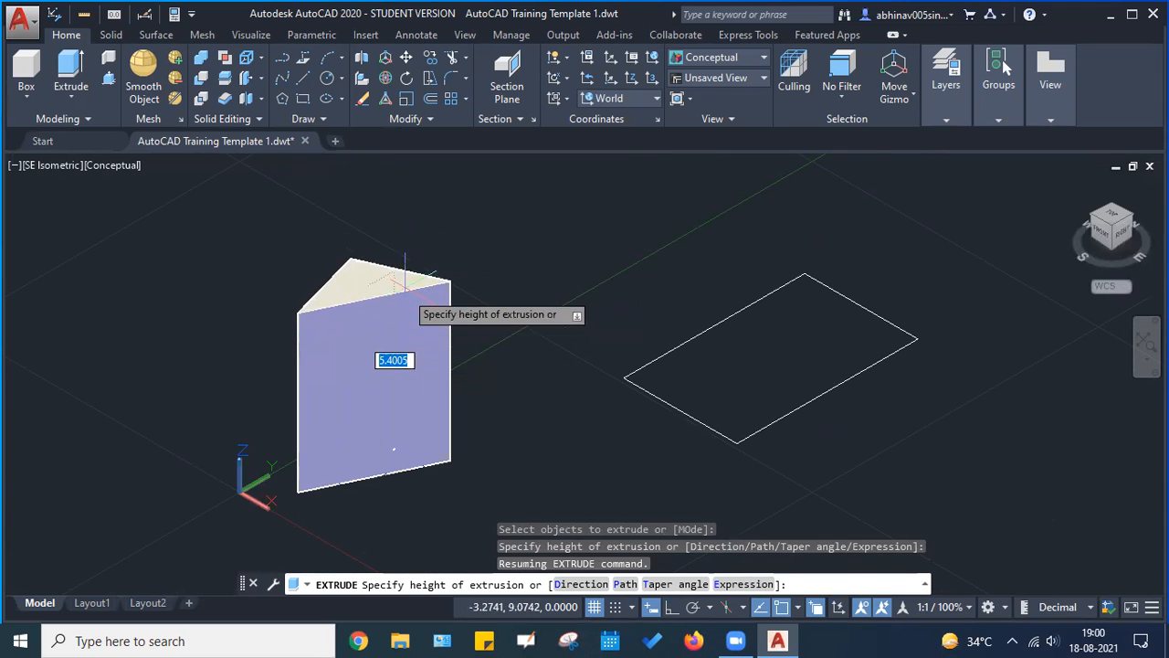
{"action": "key", "text": "ctrl"}
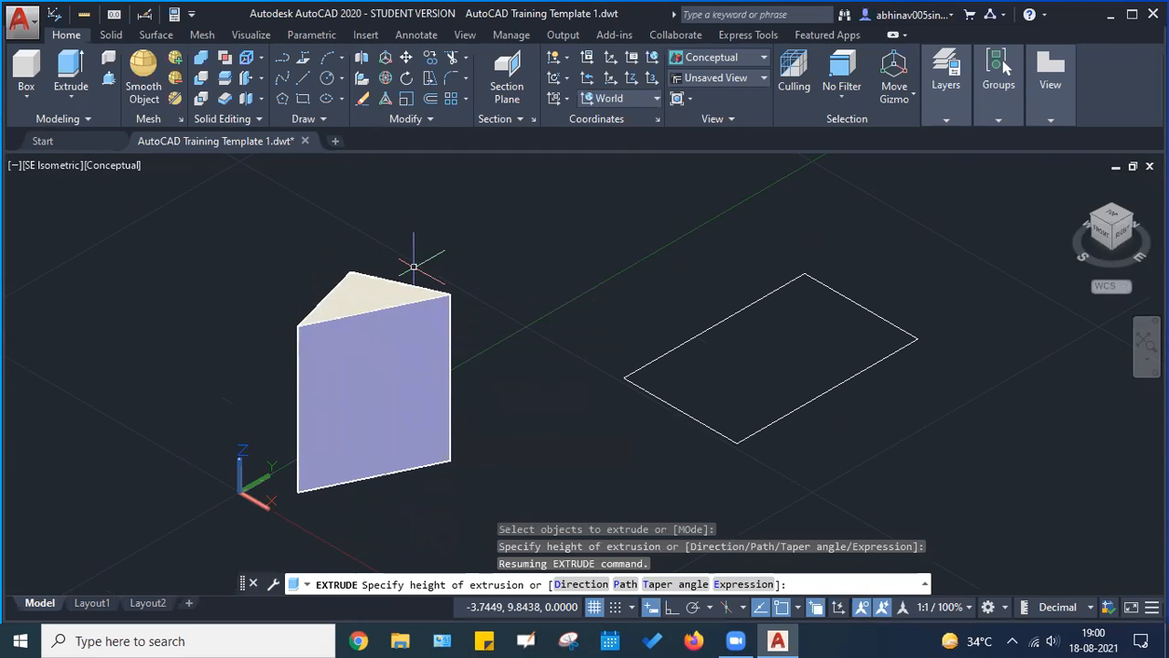
{"action": "key", "text": "Return"}
Preview the extruded triangular prism in the Hidden visual style, inspecting its edges up close
{"action": "scroll", "coordinate": [457, 338], "scroll_direction": "down", "scroll_amount": 3}
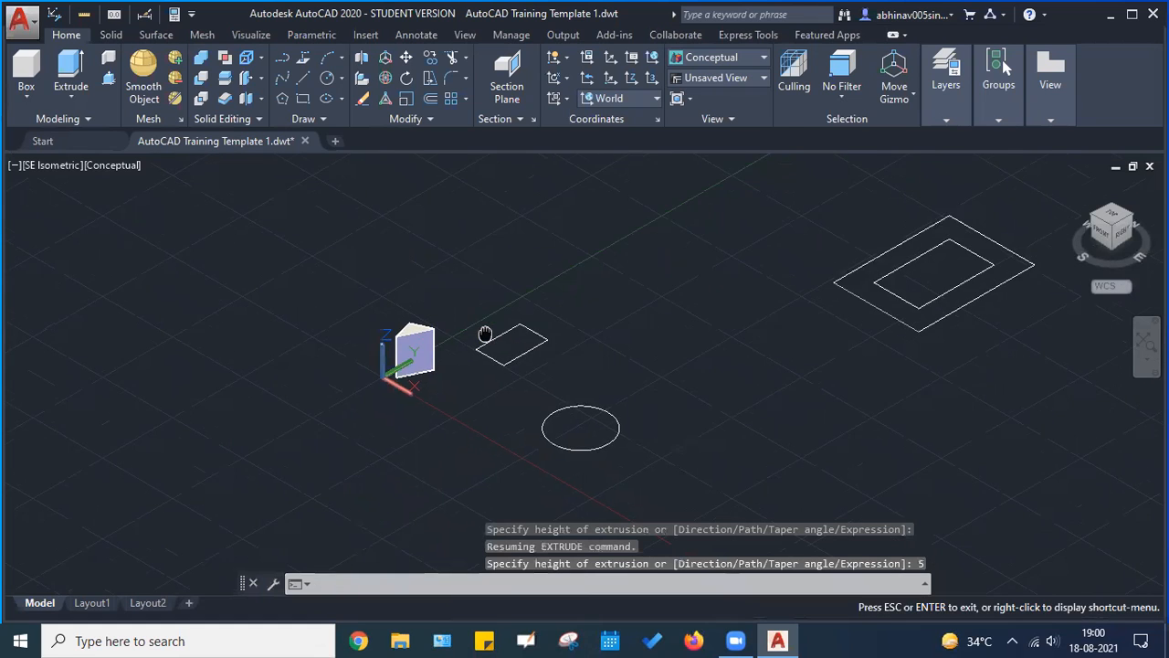
{"action": "scroll", "coordinate": [429, 352], "scroll_direction": "up", "scroll_amount": 3}
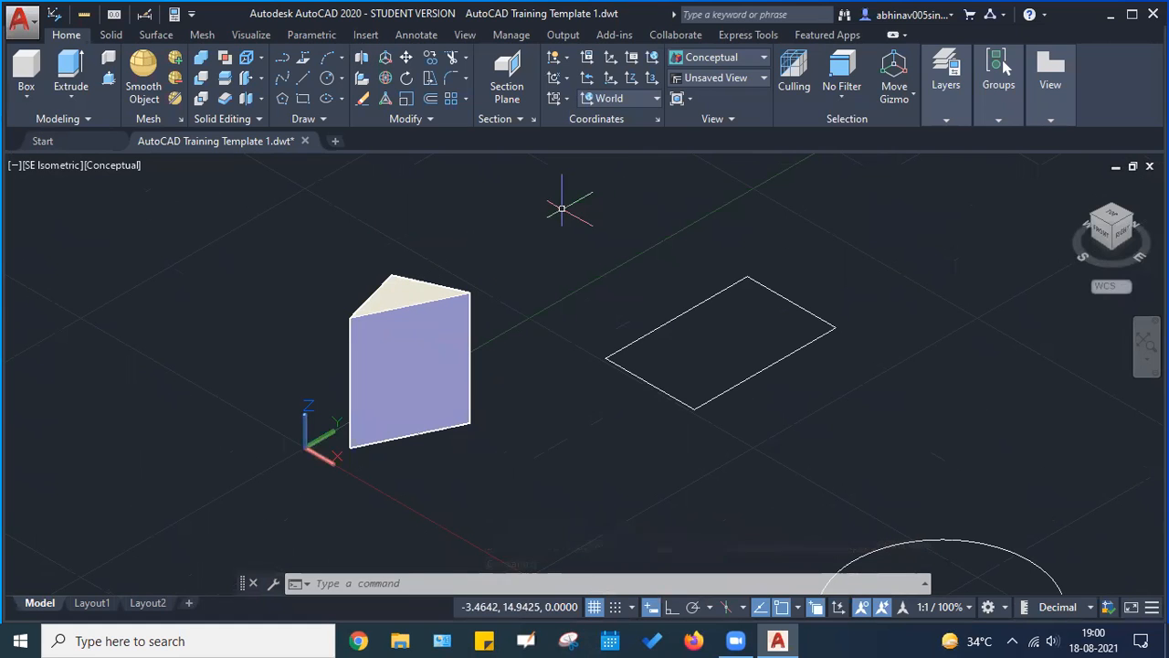
{"action": "left_click", "coordinate": [715, 62]}
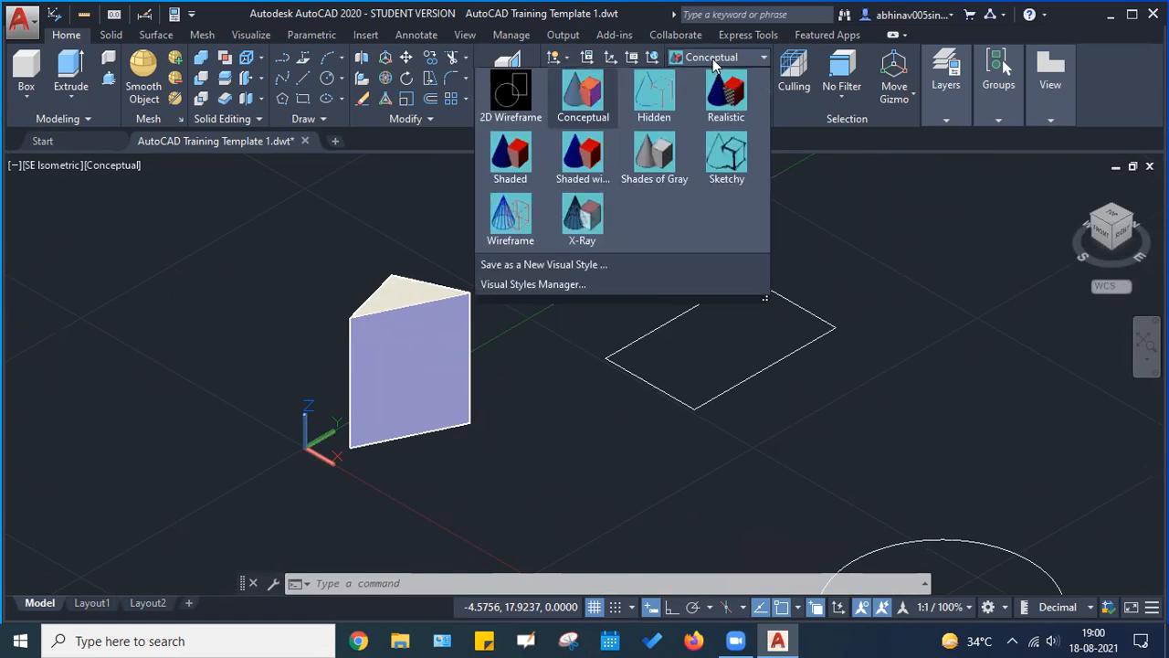
{"action": "left_click", "coordinate": [652, 95]}
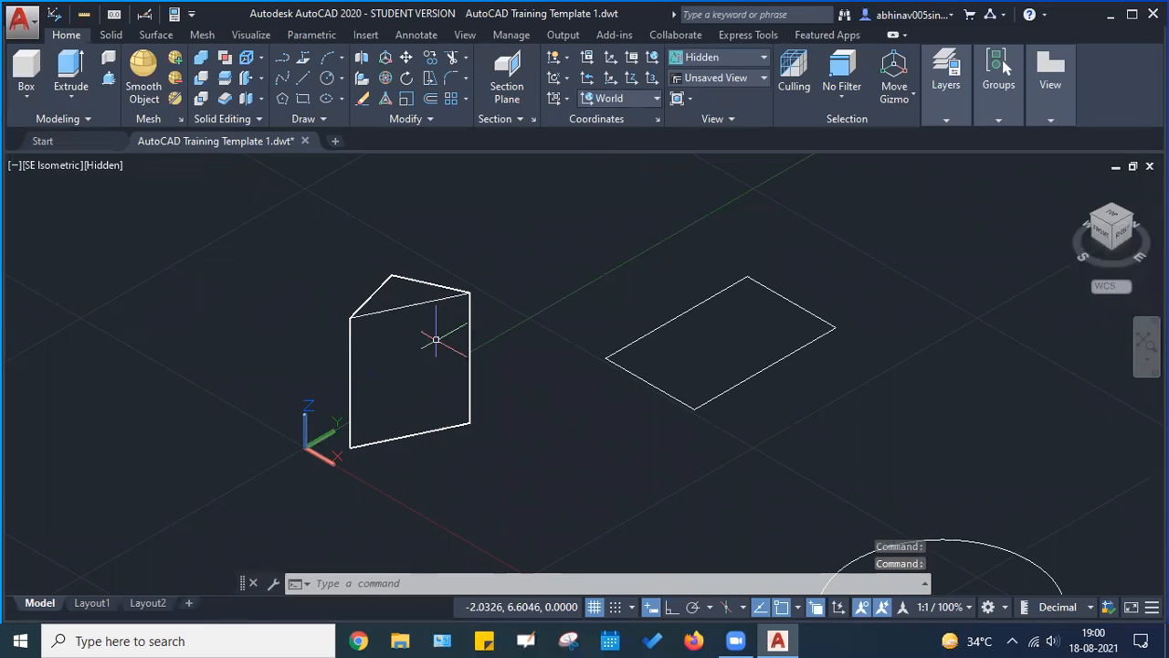
{"action": "scroll", "coordinate": [397, 308], "scroll_direction": "up", "scroll_amount": 5}
{"action": "scroll", "coordinate": [398, 307], "scroll_direction": "down", "scroll_amount": 6}
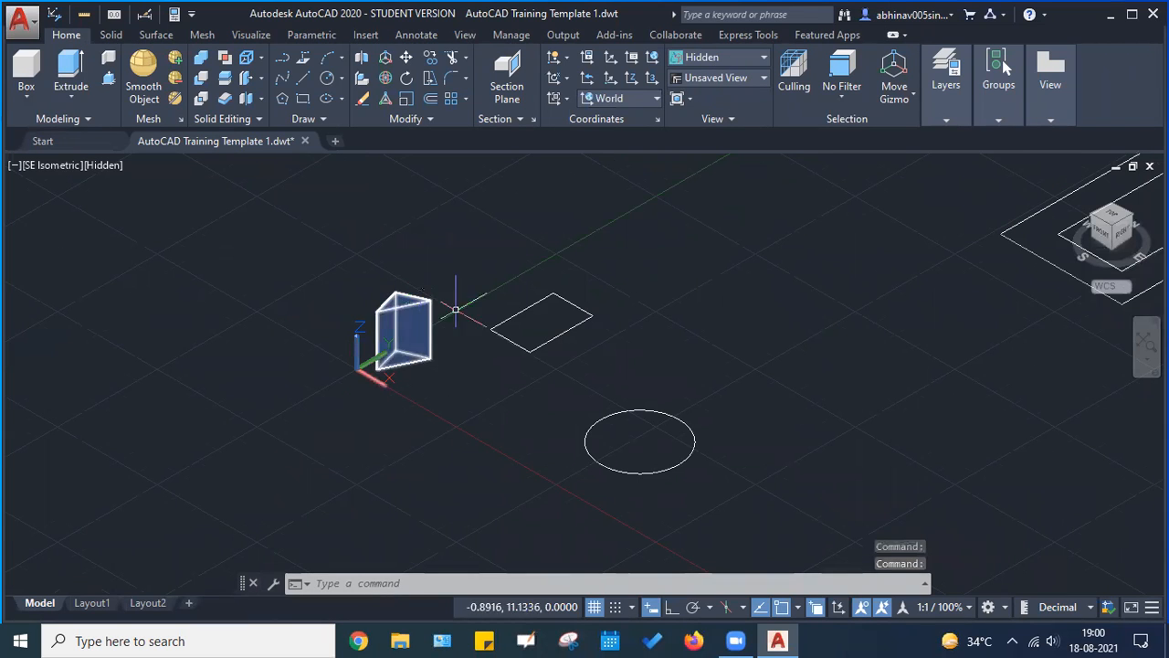
{"action": "scroll", "coordinate": [421, 284], "scroll_direction": "up", "scroll_amount": 2}
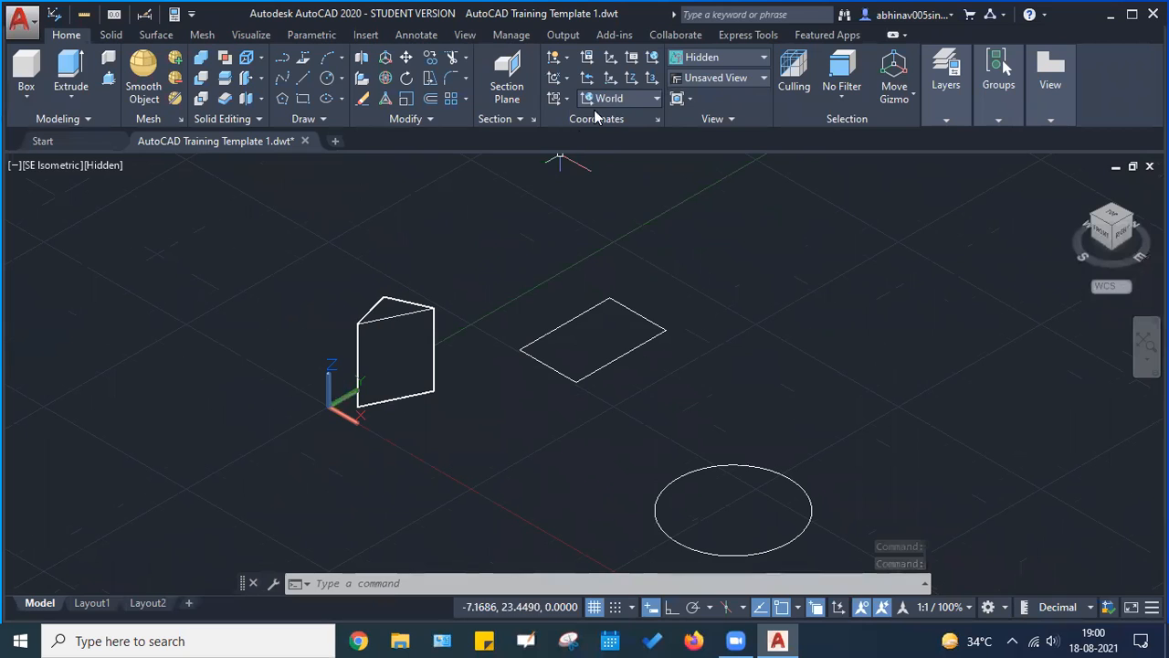
Preview the triangular prism in the Realistic visual style and inspect it up close
{"action": "left_click", "coordinate": [699, 56]}
{"action": "left_click", "coordinate": [725, 92]}
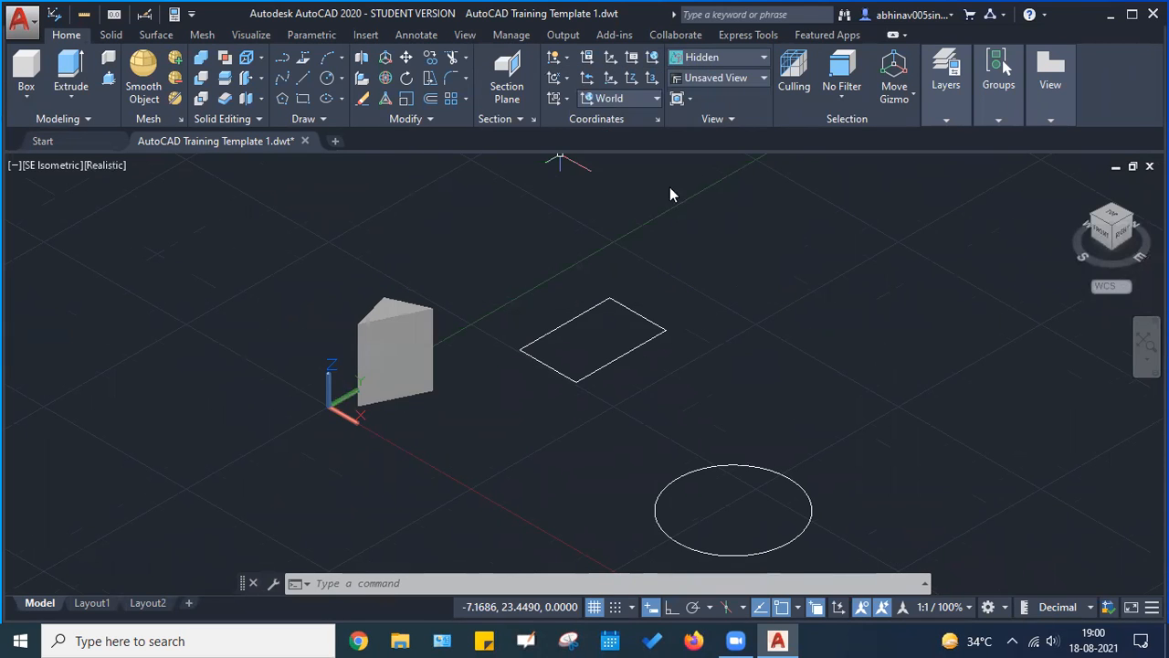
{"action": "scroll", "coordinate": [389, 312], "scroll_direction": "up", "scroll_amount": 5}
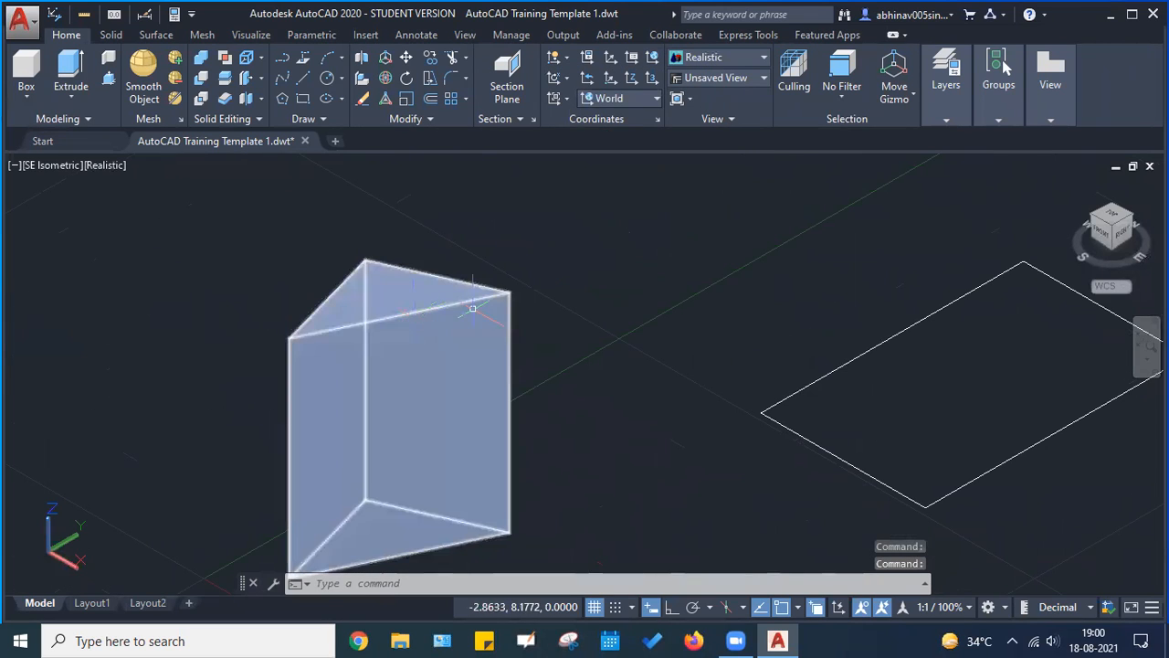
Preview the triangular prism in the Shaded visual style, followed by Shaded with edges
{"action": "left_click", "coordinate": [722, 57]}
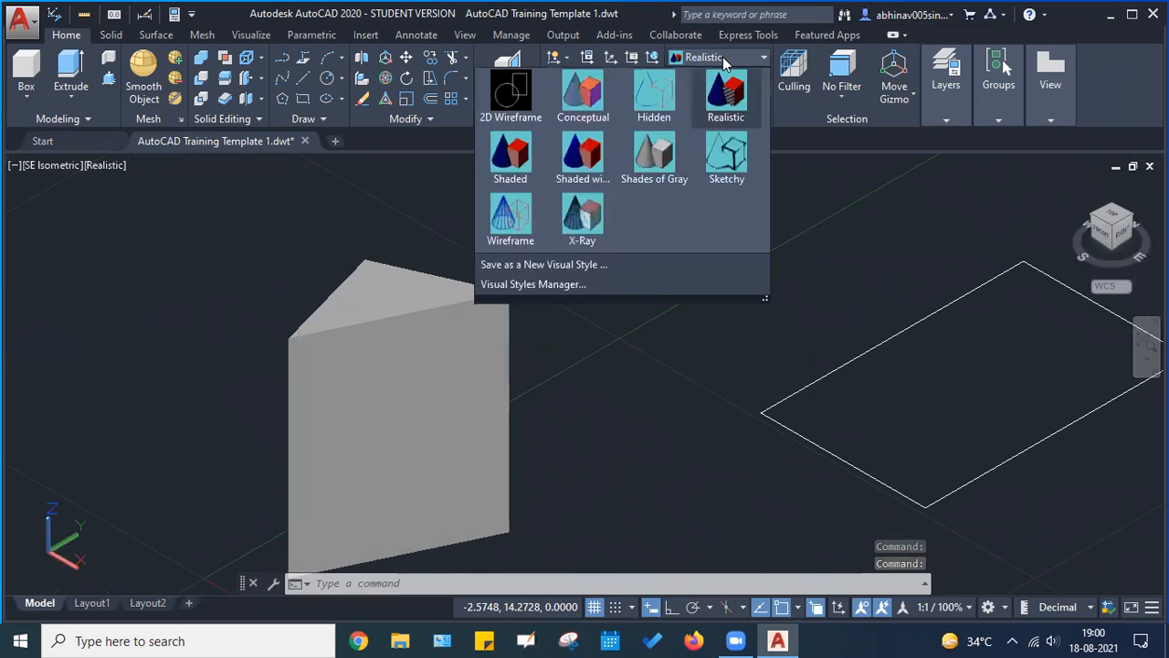
{"action": "left_click", "coordinate": [517, 157]}
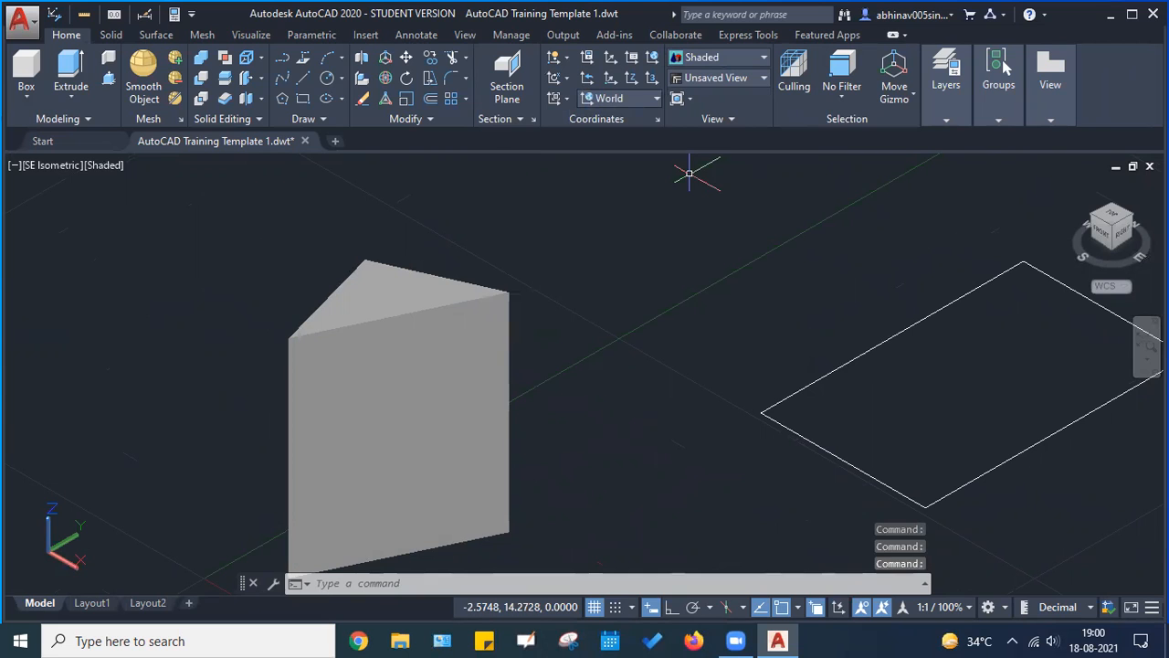
{"action": "left_click", "coordinate": [709, 57]}
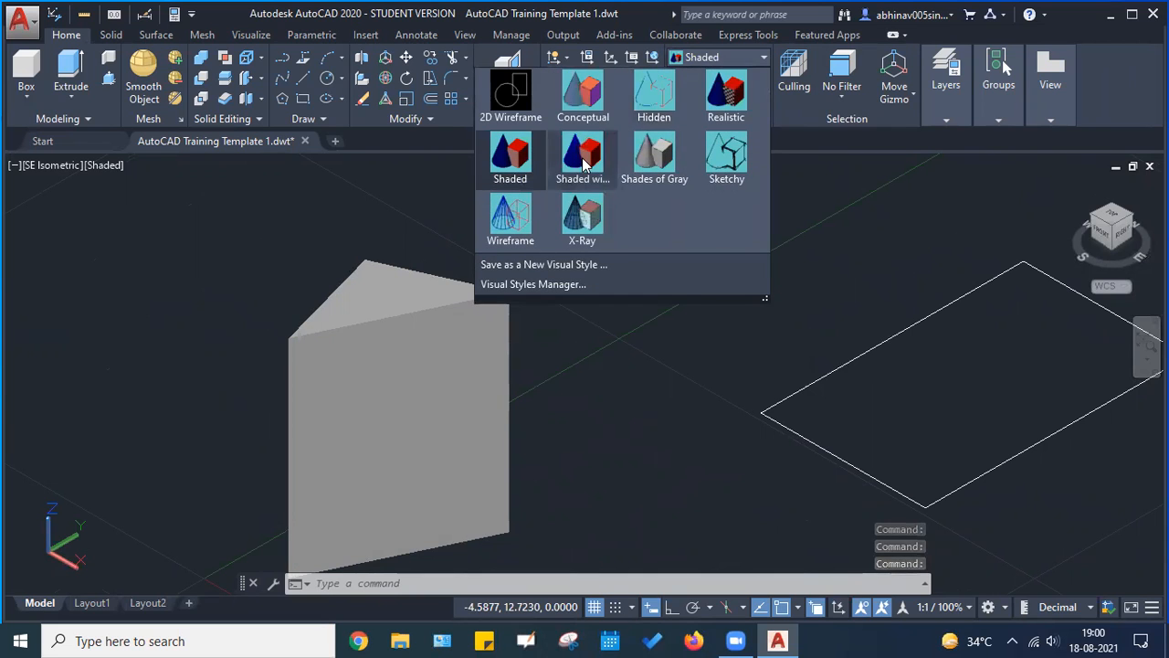
{"action": "left_click", "coordinate": [584, 162]}
Preview the triangular prism and the neighbouring rectangle in the Sketchy visual style
{"action": "left_click", "coordinate": [731, 57]}
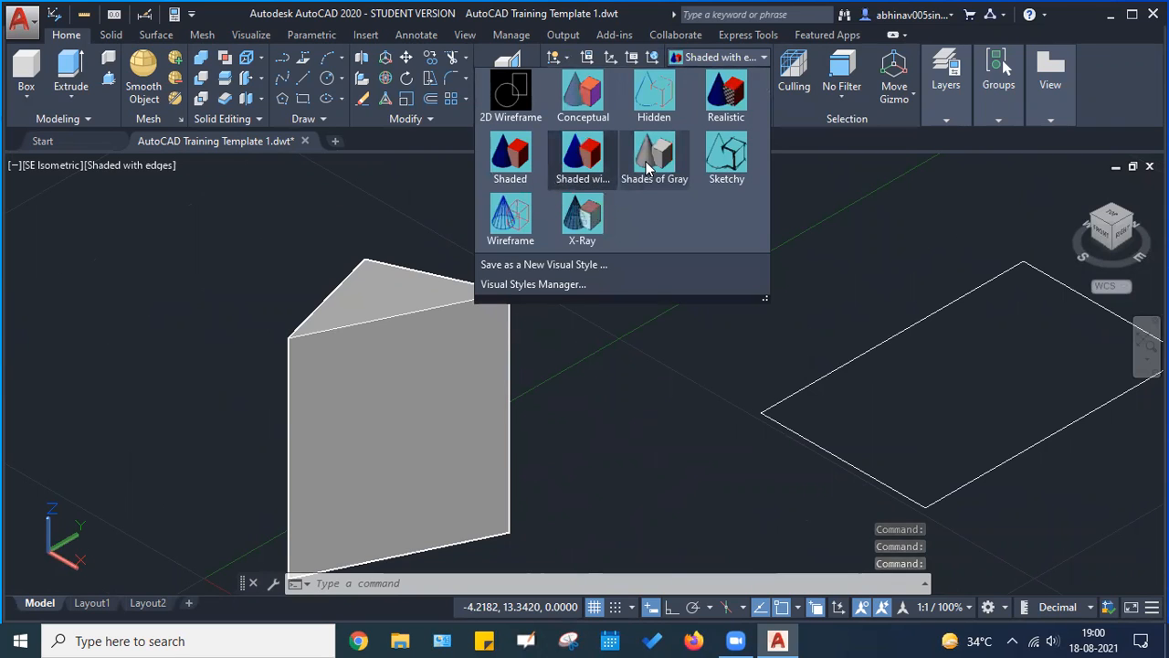
{"action": "left_click", "coordinate": [717, 64]}
{"action": "left_click", "coordinate": [728, 166]}
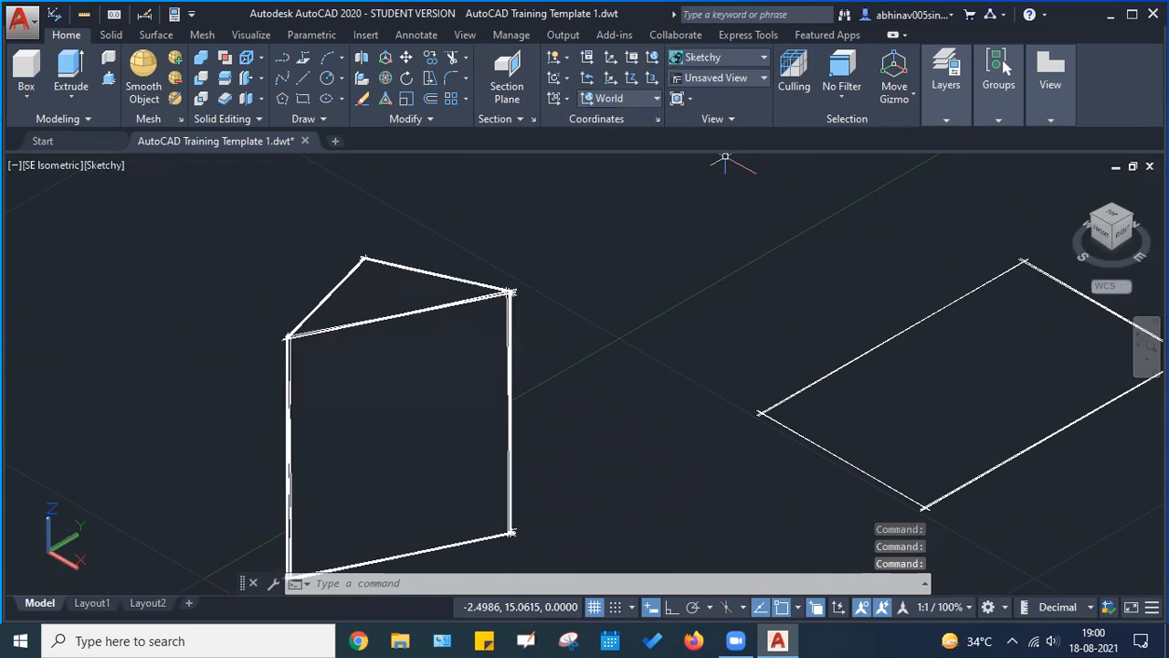
Preview the triangular prism in the Wireframe visual style, followed by X-Ray
{"action": "left_click", "coordinate": [727, 58]}
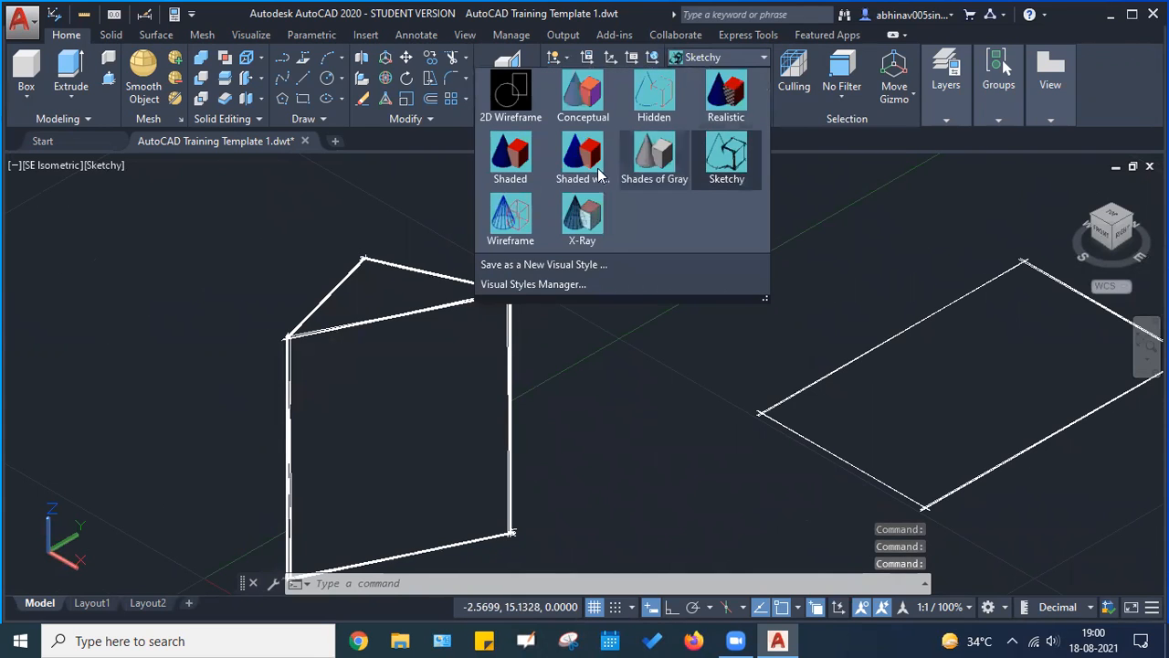
{"action": "left_click", "coordinate": [508, 213]}
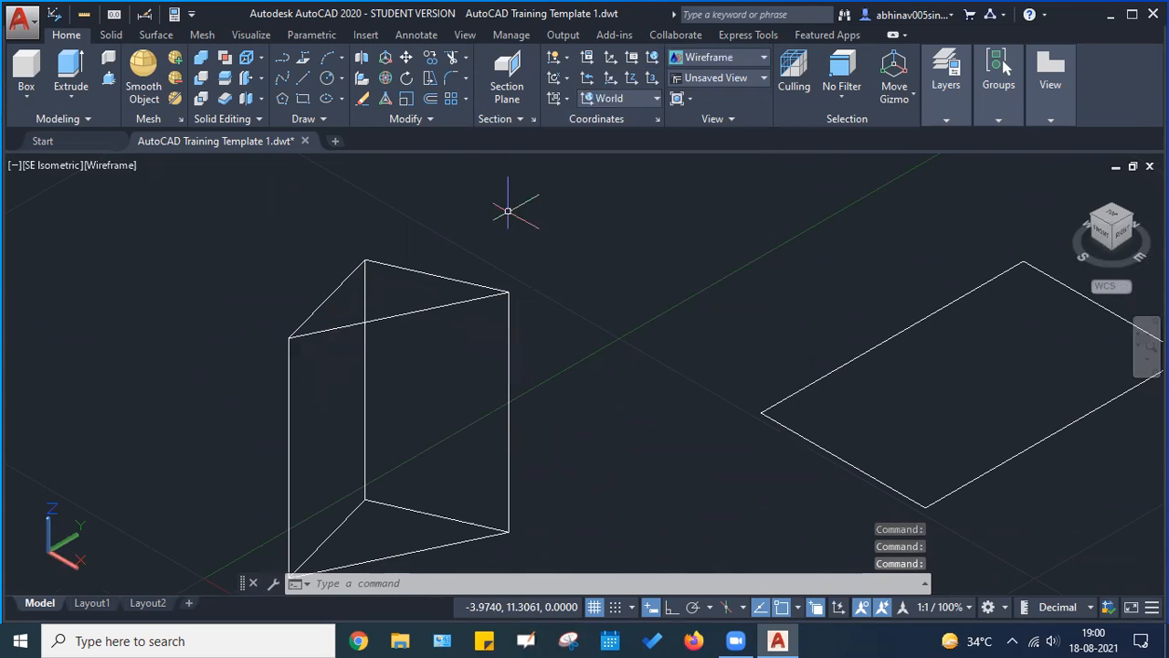
{"action": "left_click", "coordinate": [709, 58]}
{"action": "left_click", "coordinate": [581, 216]}
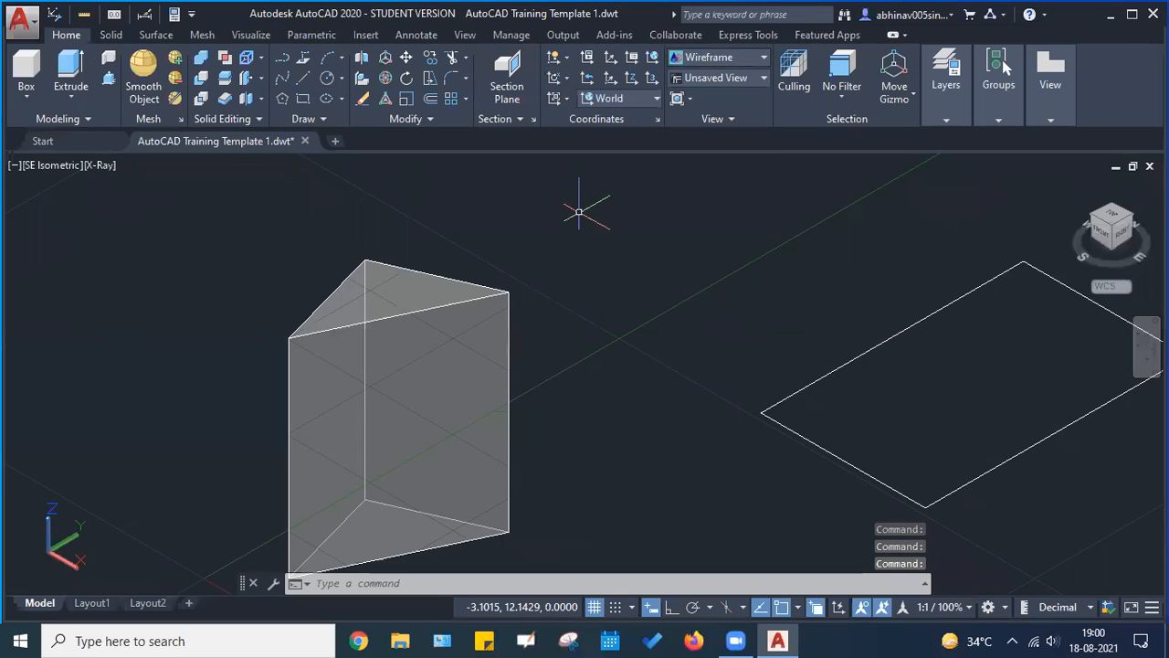
Set the drawing's visual style back to Realistic
{"action": "left_click", "coordinate": [695, 58]}
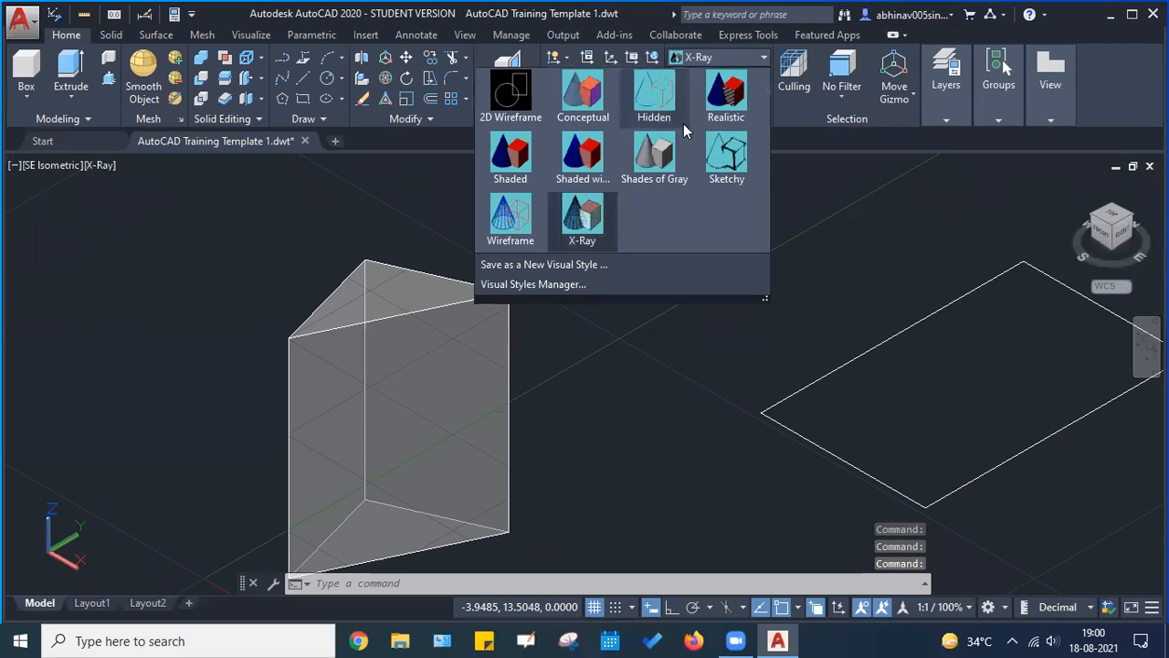
{"action": "left_click", "coordinate": [730, 95]}
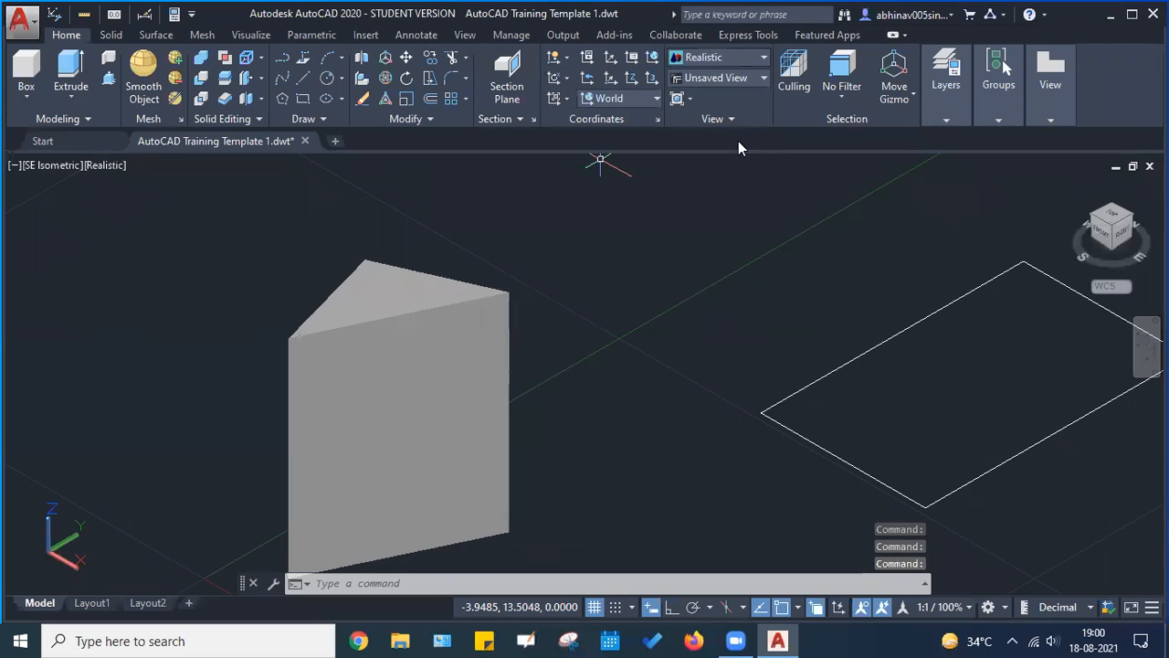
{"action": "scroll", "coordinate": [568, 230], "scroll_direction": "down", "scroll_amount": 4}
{"action": "scroll", "coordinate": [570, 233], "scroll_direction": "down", "scroll_amount": 4}
{"action": "middle_click_drag", "start_coordinate": [646, 246], "coordinate": [522, 278]}
{"action": "scroll", "coordinate": [481, 279], "scroll_direction": "up", "scroll_amount": 3}
{"action": "key", "text": "Escape"}
{"action": "key", "text": "Escape"}
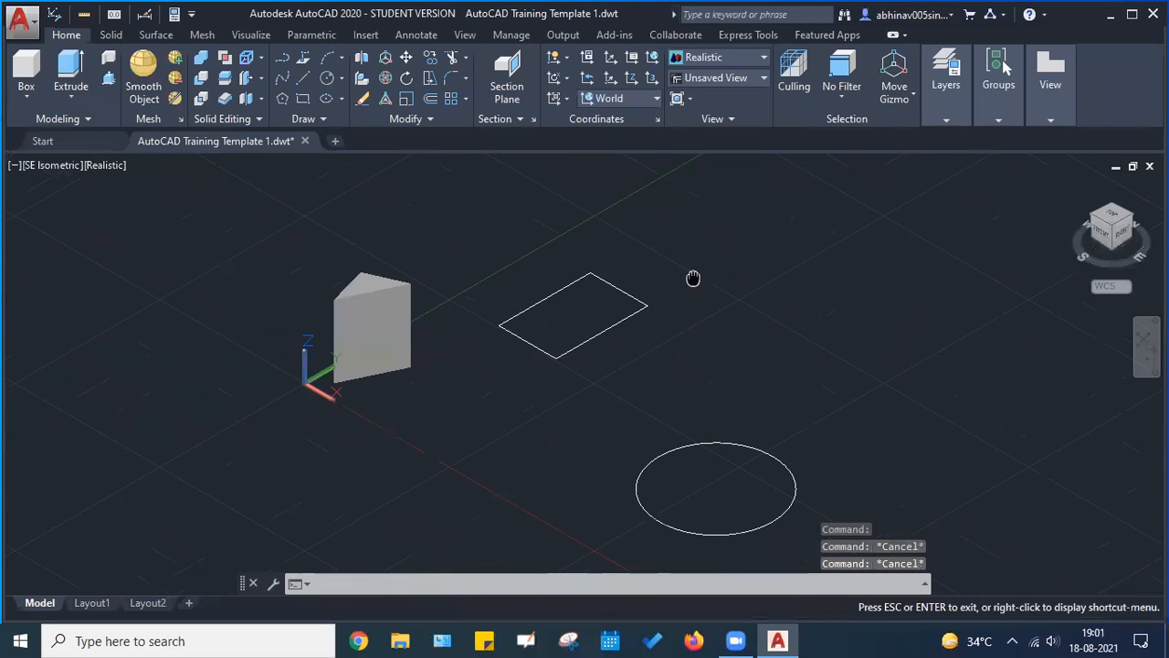
Extrude the single rectangle beside the triangular prism upward into a solid 5 units high
{"action": "middle_click_drag", "start_coordinate": [691, 276], "coordinate": [596, 303]}
{"action": "scroll", "coordinate": [440, 345], "scroll_direction": "up", "scroll_amount": 4}
{"action": "scroll", "coordinate": [441, 346], "scroll_direction": "down", "scroll_amount": 2}
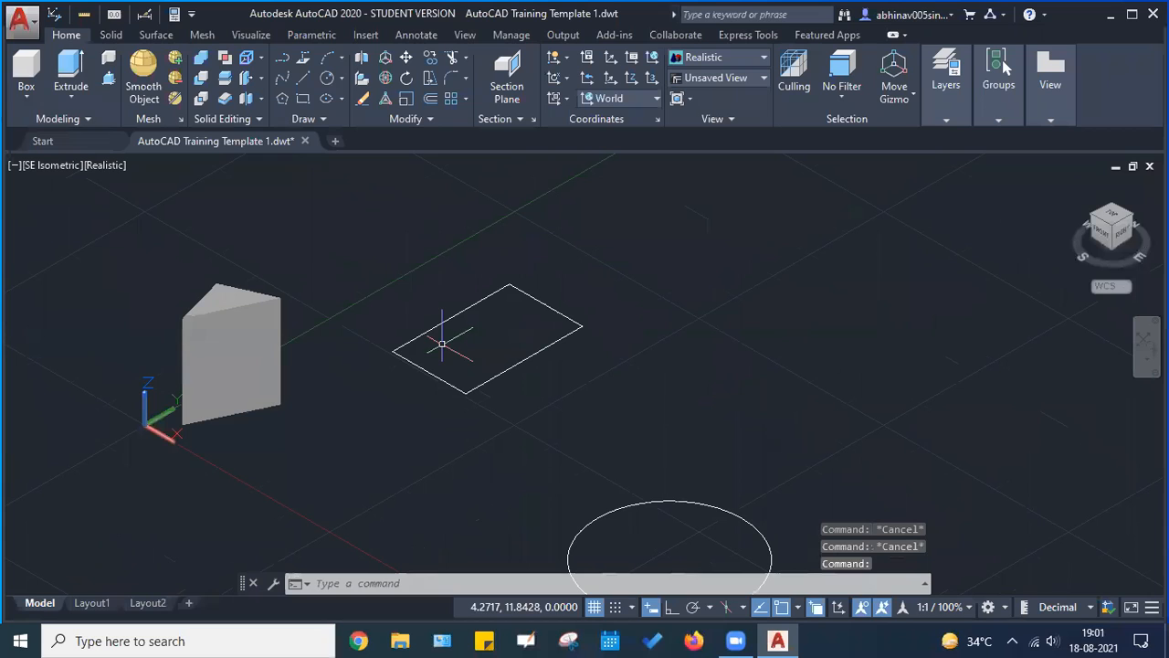
{"action": "left_click", "coordinate": [70, 73]}
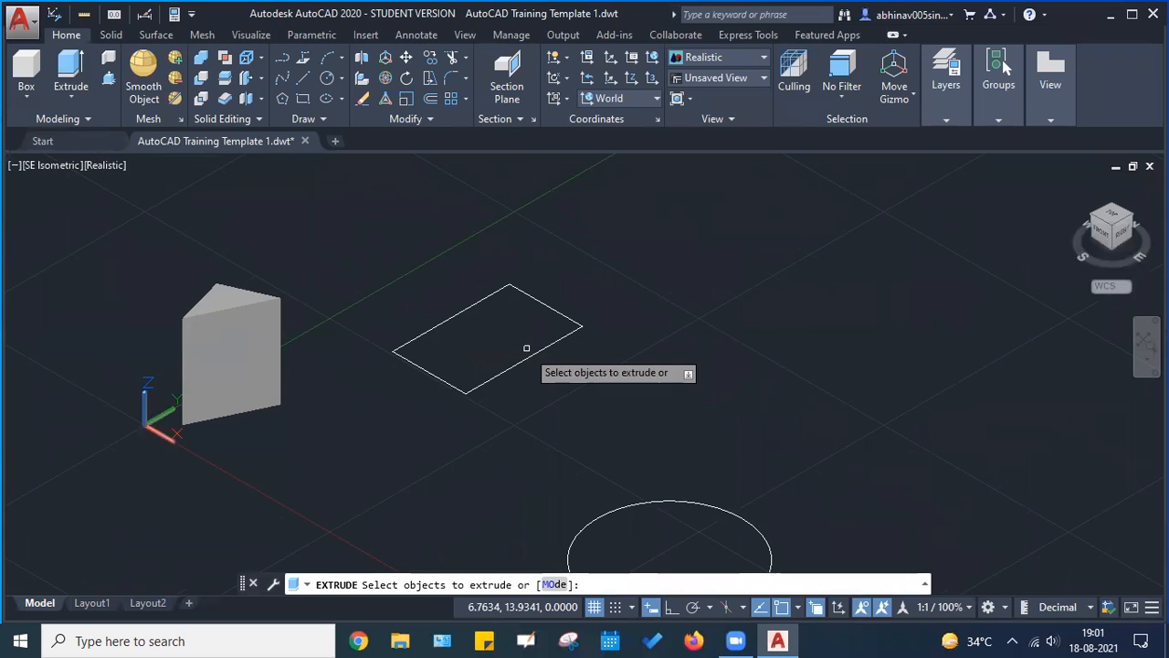
{"action": "left_click", "coordinate": [529, 356]}
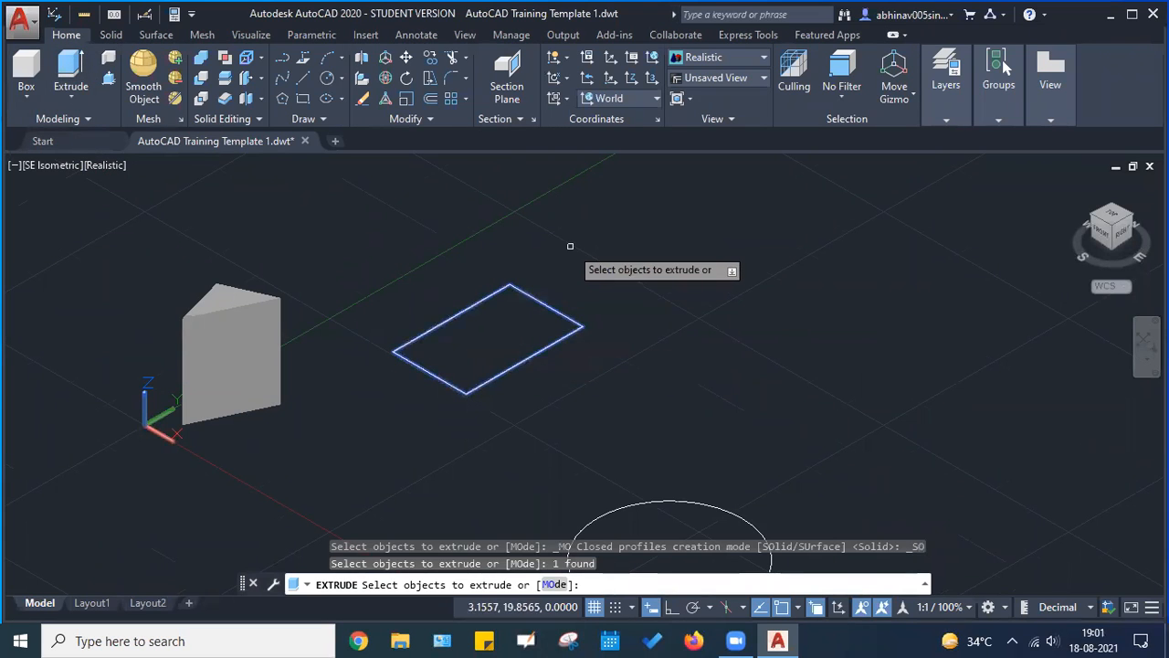
{"action": "key", "text": "Return"}
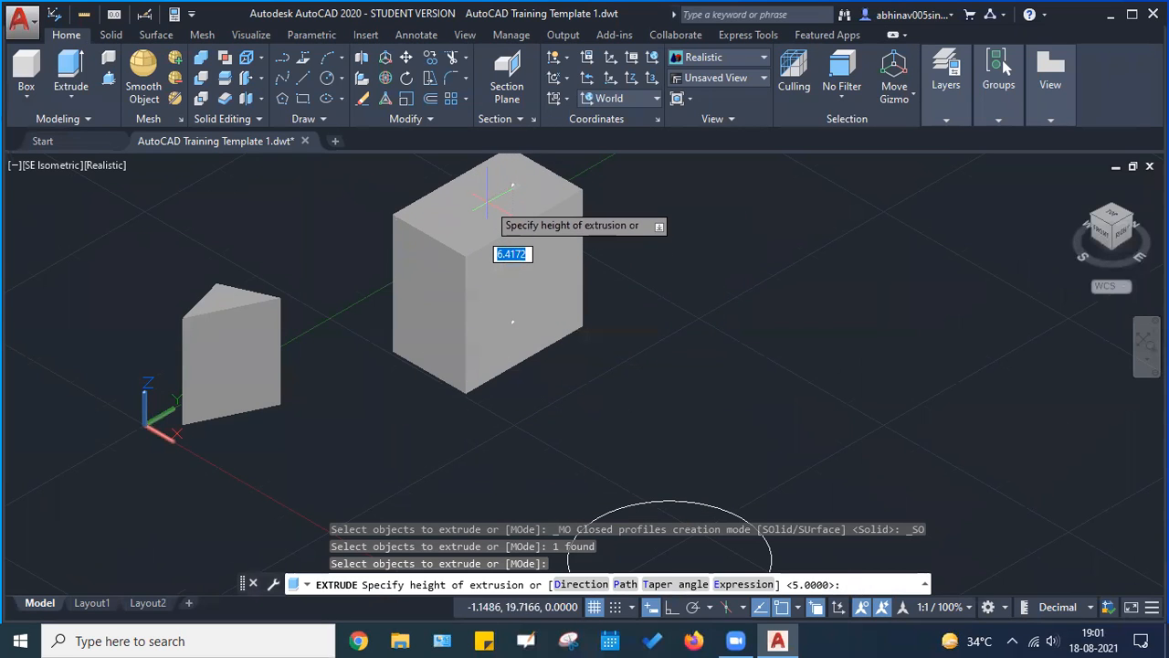
{"action": "key", "text": "Return"}
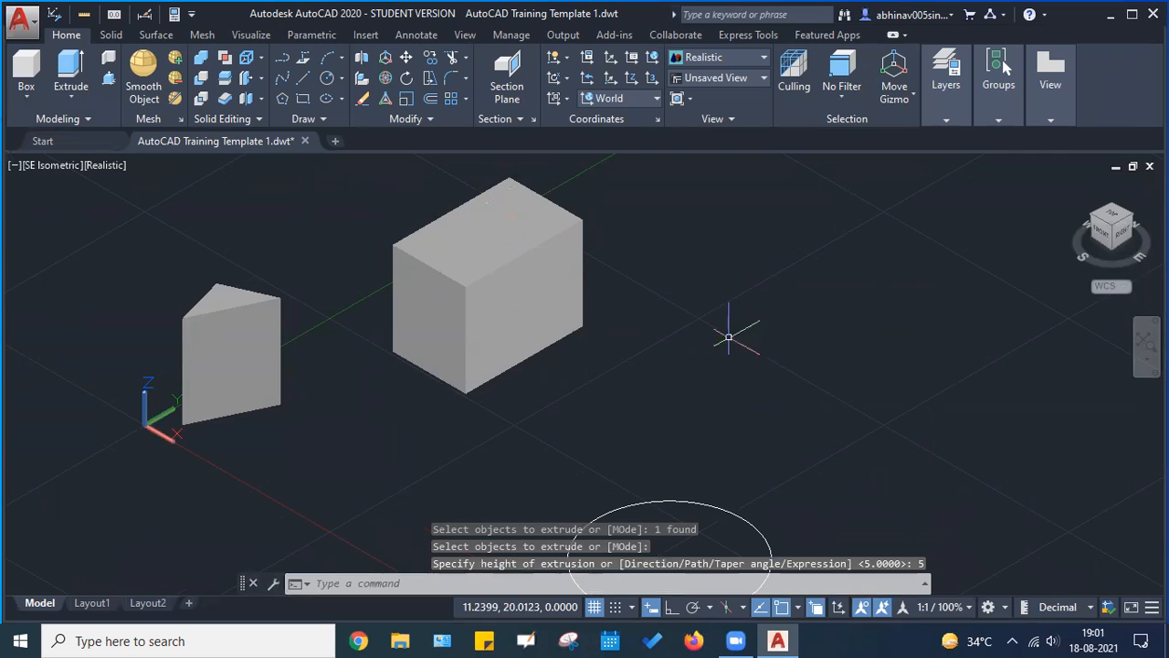
{"action": "scroll", "coordinate": [433, 335], "scroll_direction": "down", "scroll_amount": 5}
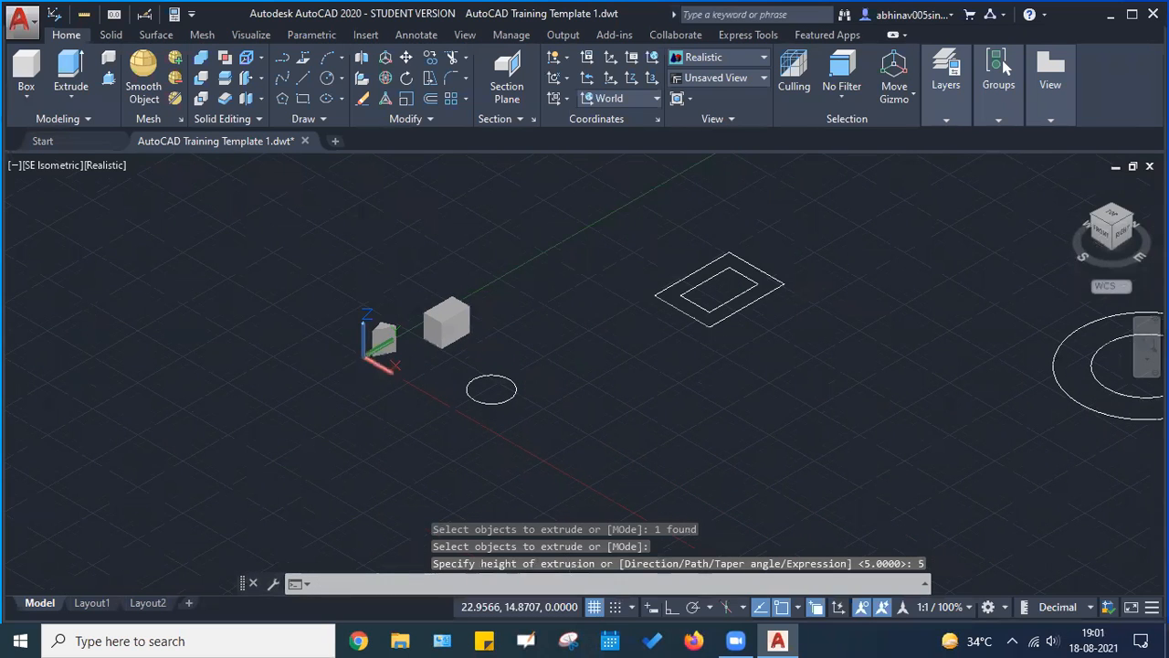
{"action": "scroll", "coordinate": [509, 308], "scroll_direction": "up", "scroll_amount": 5}
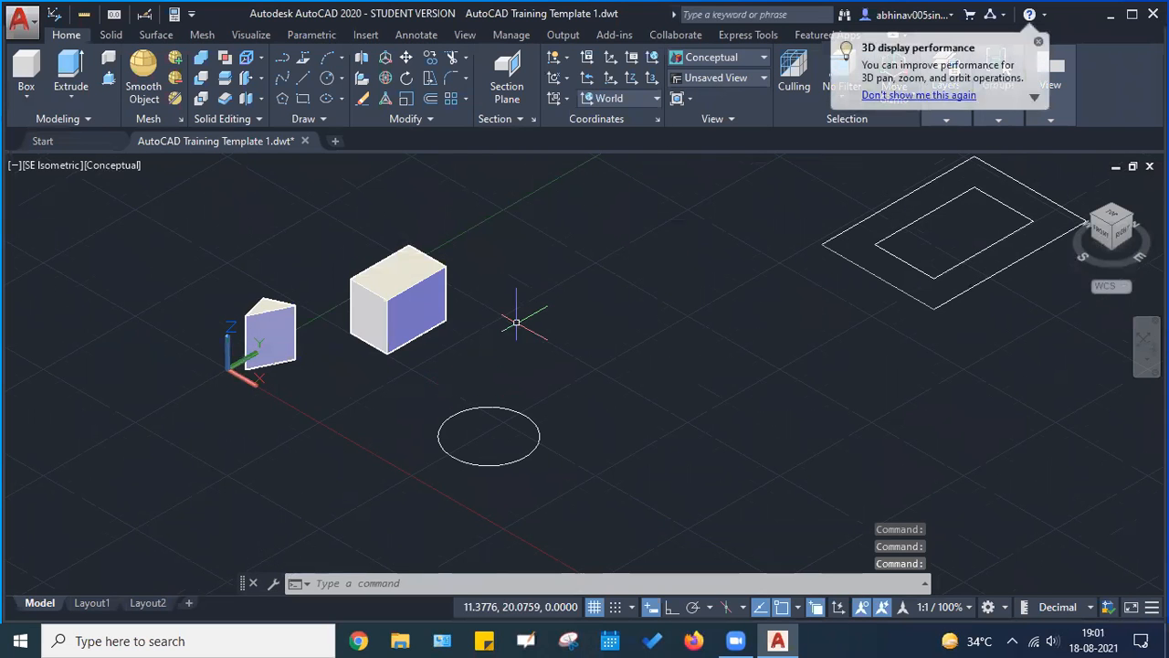
Preview the triangular prism and rectangular box in the Hidden visual style
{"action": "middle_click_drag", "start_coordinate": [446, 347], "coordinate": [494, 339]}
{"action": "scroll", "coordinate": [467, 278], "scroll_direction": "up", "scroll_amount": 6}
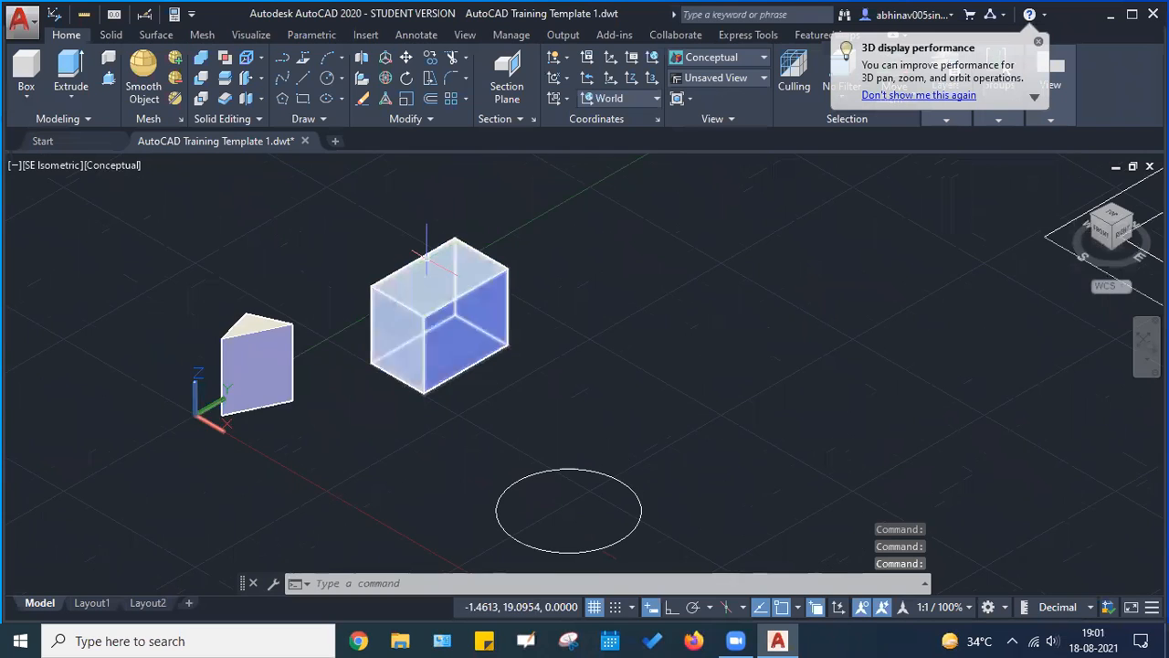
{"action": "scroll", "coordinate": [488, 330], "scroll_direction": "down", "scroll_amount": 5}
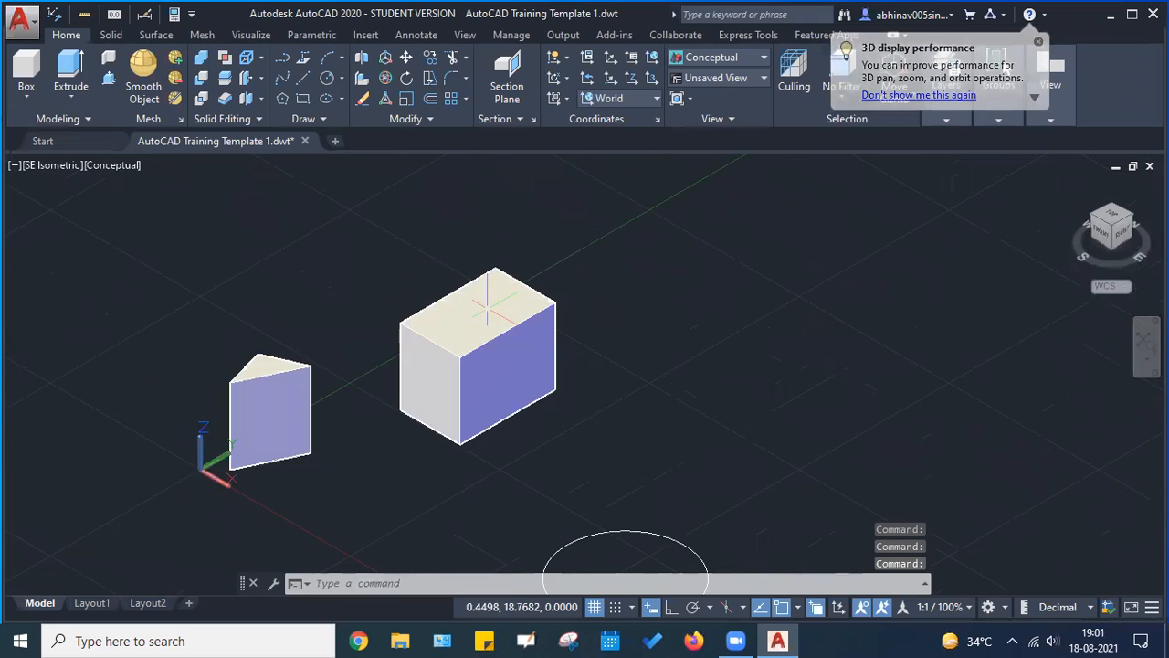
{"action": "middle_click_drag", "start_coordinate": [595, 347], "coordinate": [552, 326]}
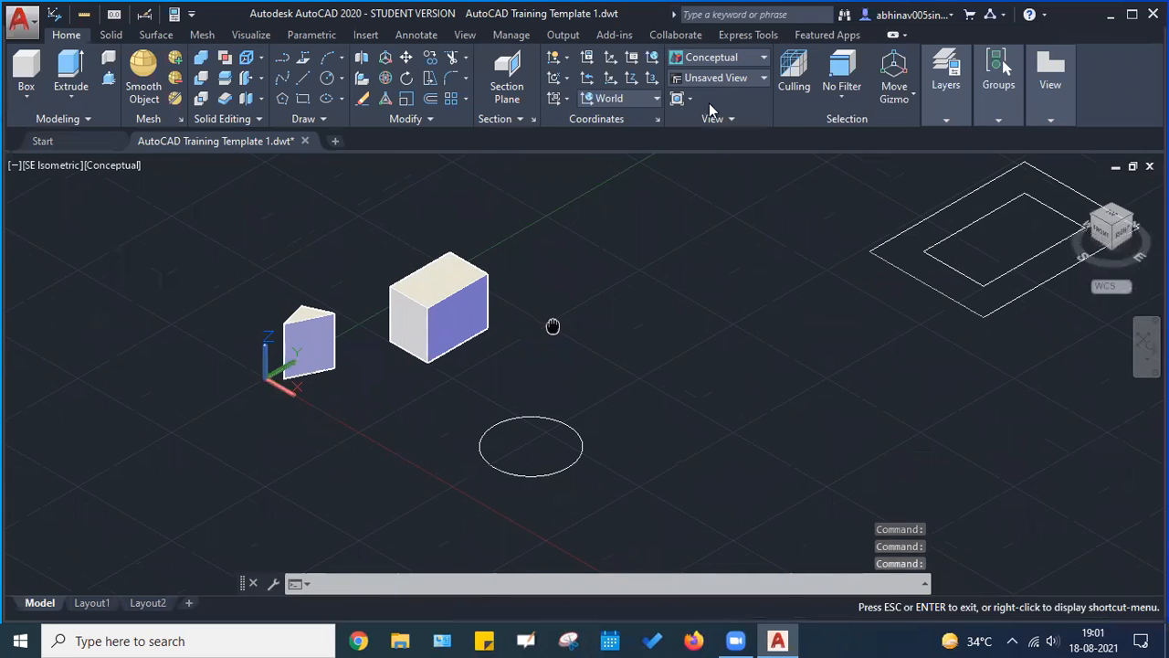
{"action": "left_click", "coordinate": [722, 56]}
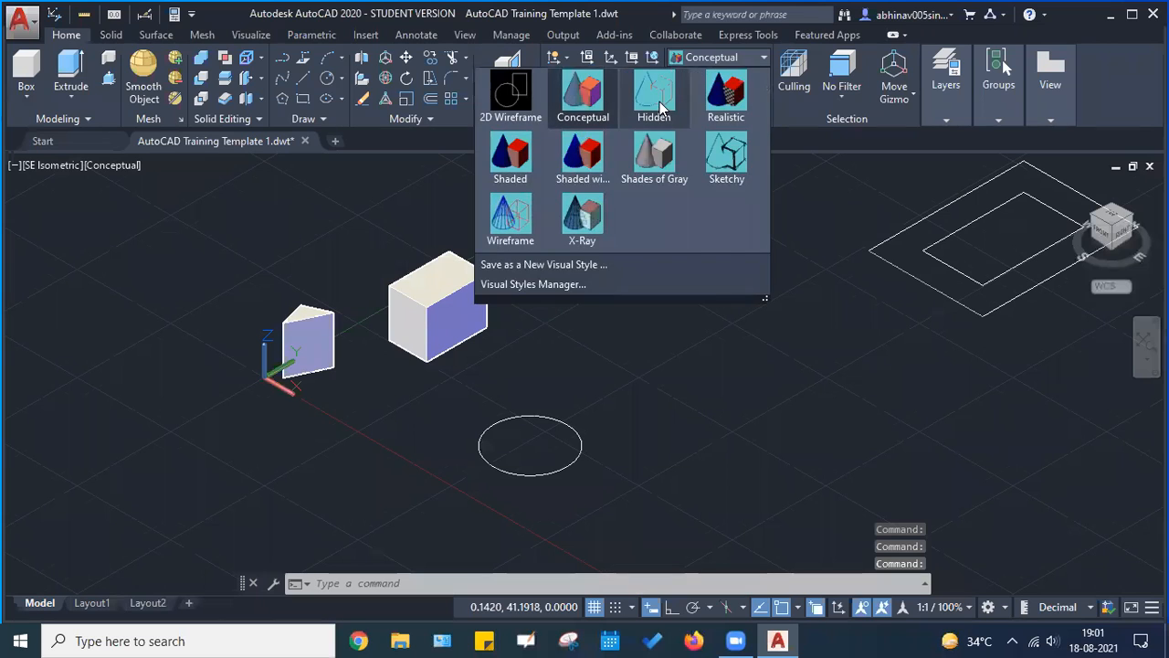
{"action": "left_click", "coordinate": [659, 101]}
Set the drawing's visual style to Realistic and inspect the two solids
{"action": "left_click", "coordinate": [695, 54]}
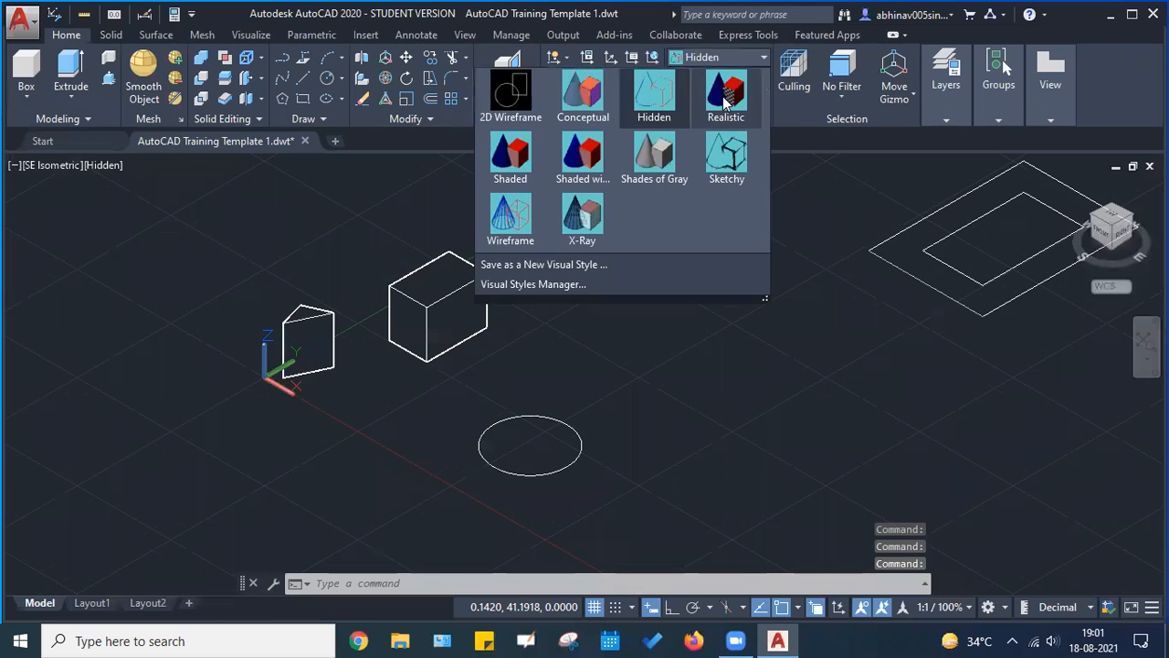
{"action": "left_click", "coordinate": [725, 99]}
{"action": "scroll", "coordinate": [406, 330], "scroll_direction": "up", "scroll_amount": 2}
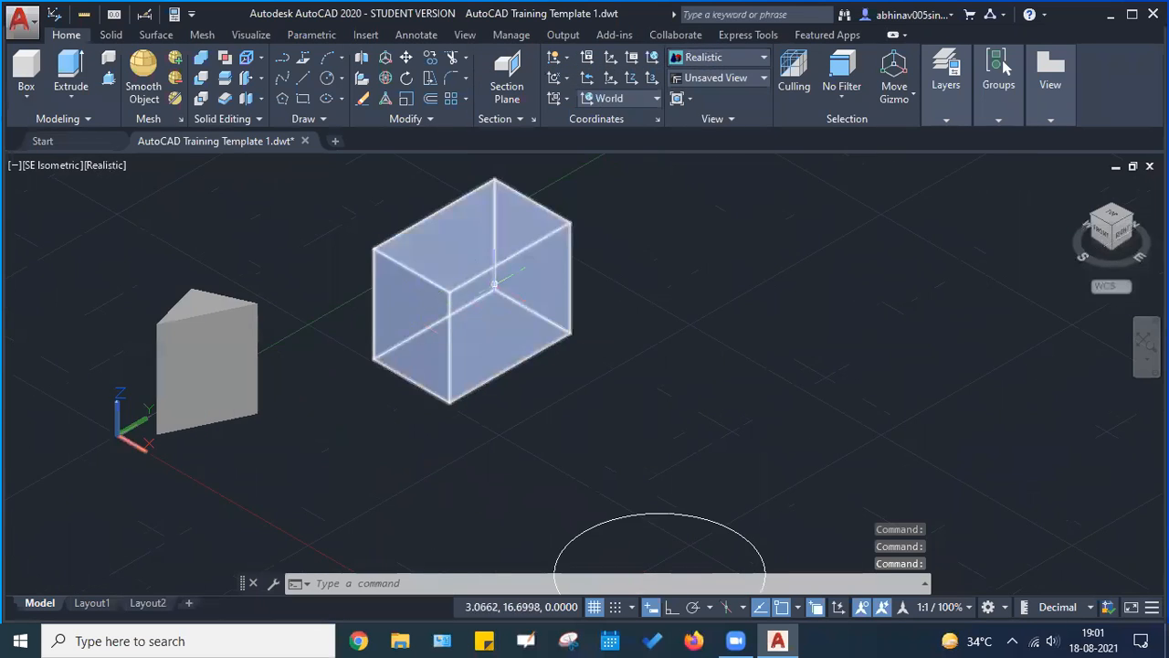
{"action": "left_click", "coordinate": [745, 59]}
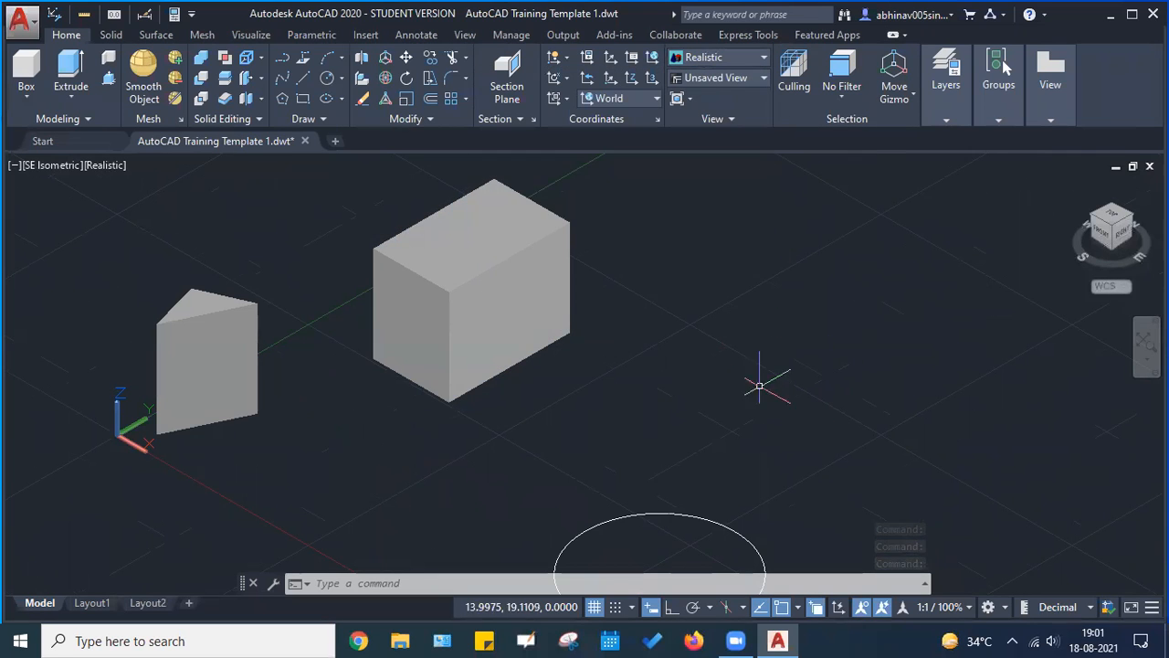
{"action": "scroll", "coordinate": [759, 387], "scroll_direction": "up", "scroll_amount": 2}
{"action": "scroll", "coordinate": [603, 319], "scroll_direction": "down", "scroll_amount": 5}
{"action": "key", "text": "Escape"}
{"action": "key", "text": "Escape"}
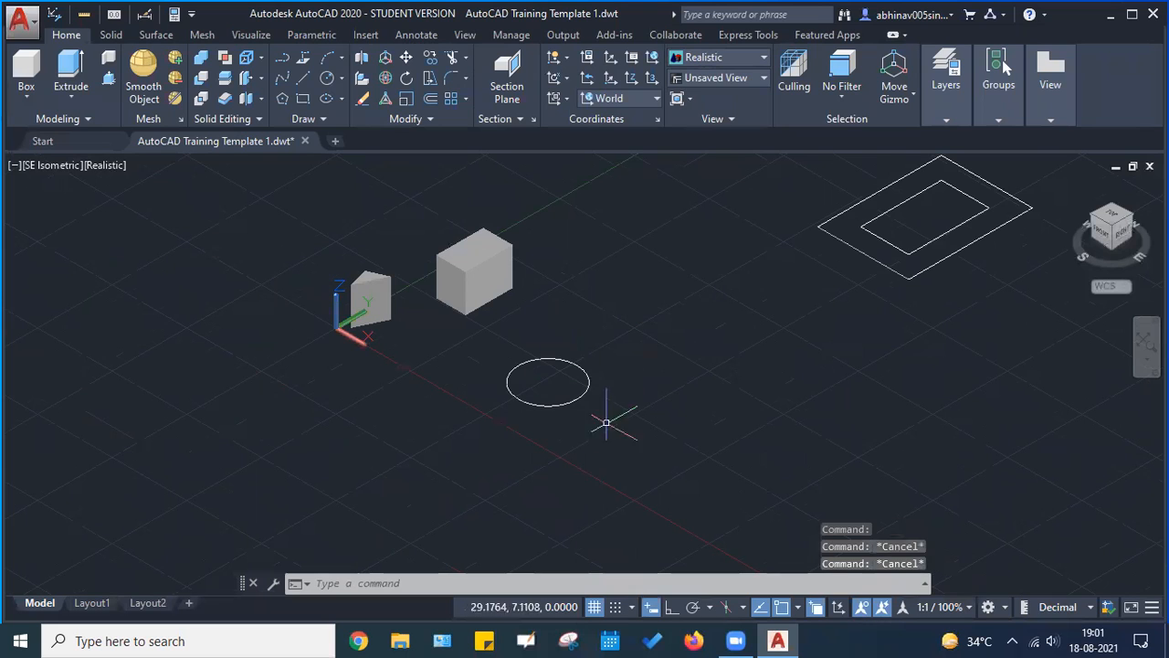
Extrude the single circle near the rectangular box upward into a cylinder 3 units high
{"action": "left_click", "coordinate": [70, 73]}
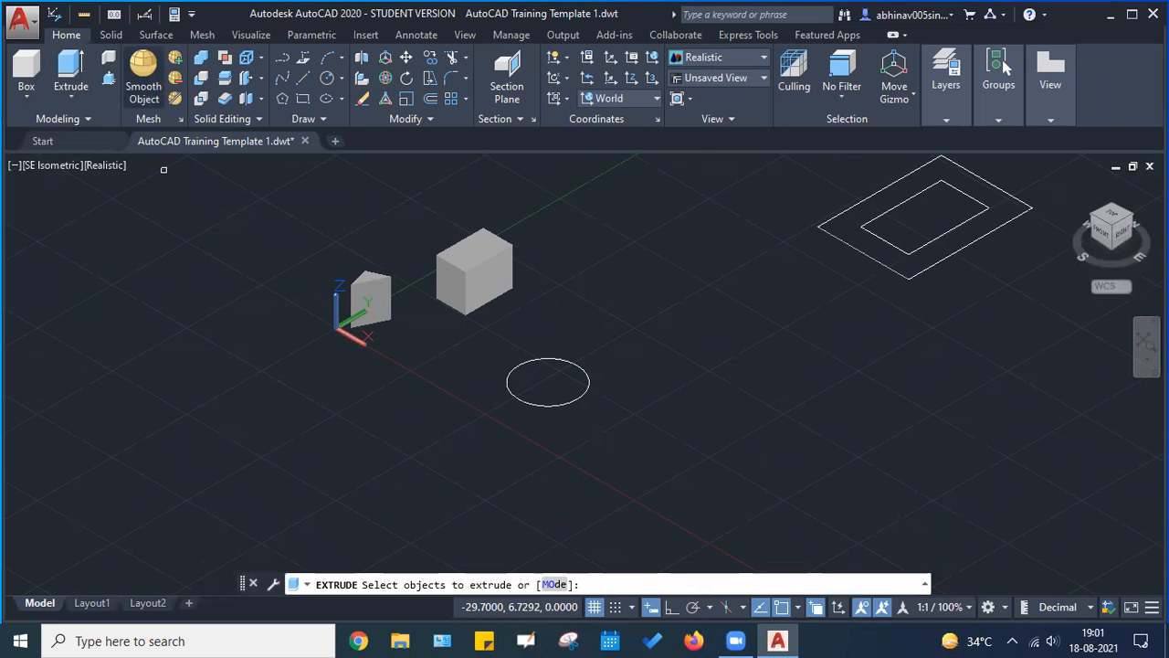
{"action": "left_click", "coordinate": [510, 380]}
{"action": "key", "text": "Return"}
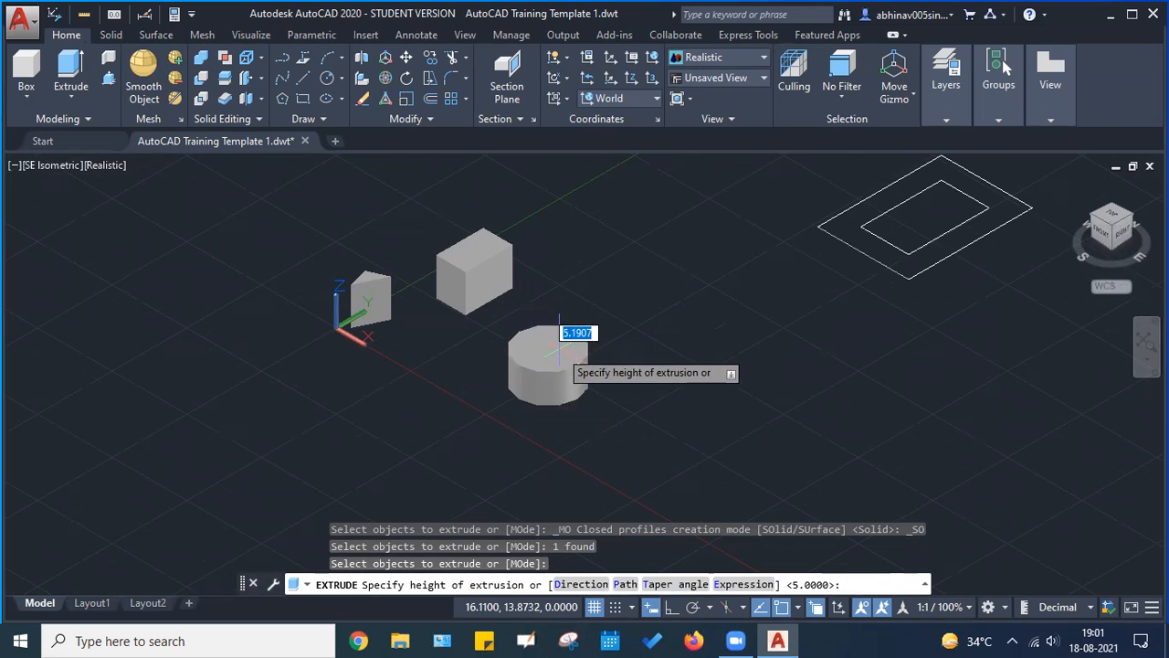
{"action": "scroll", "coordinate": [553, 361], "scroll_direction": "up", "scroll_amount": 3}
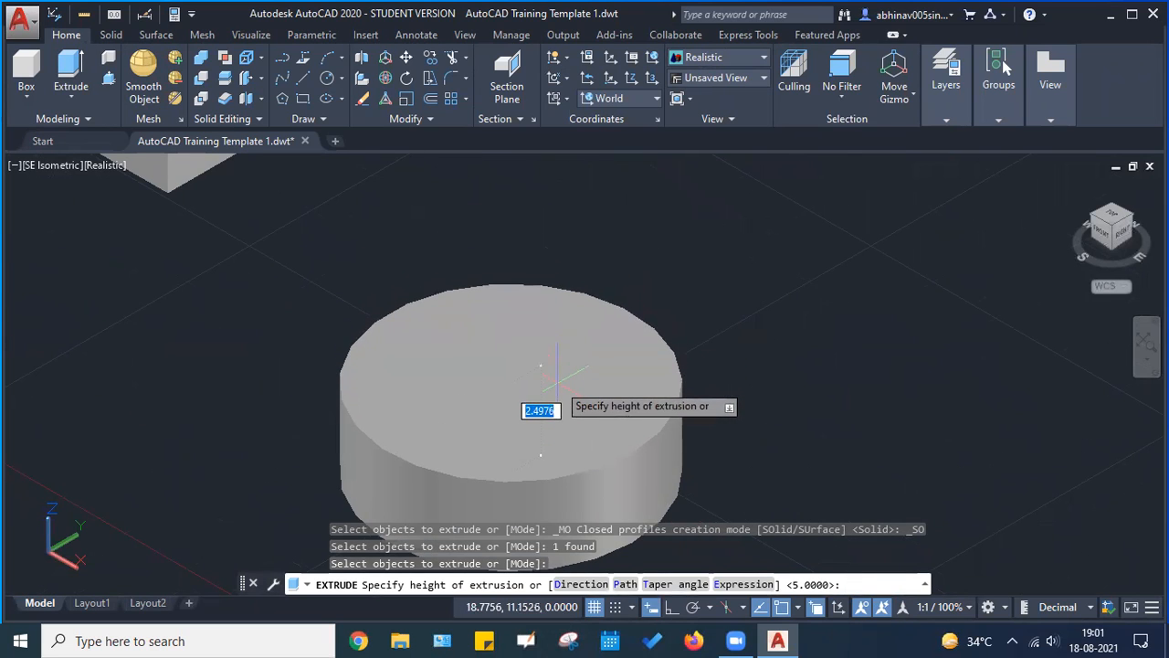
{"action": "type", "text": "3"}
{"action": "key", "text": "Return"}
Draw a rectangle freehand in the empty area behind the triangular prism, on the negative X side of the origin
{"action": "scroll", "coordinate": [559, 388], "scroll_direction": "down", "scroll_amount": 8}
{"action": "middle_click_drag", "start_coordinate": [600, 303], "coordinate": [435, 433]}
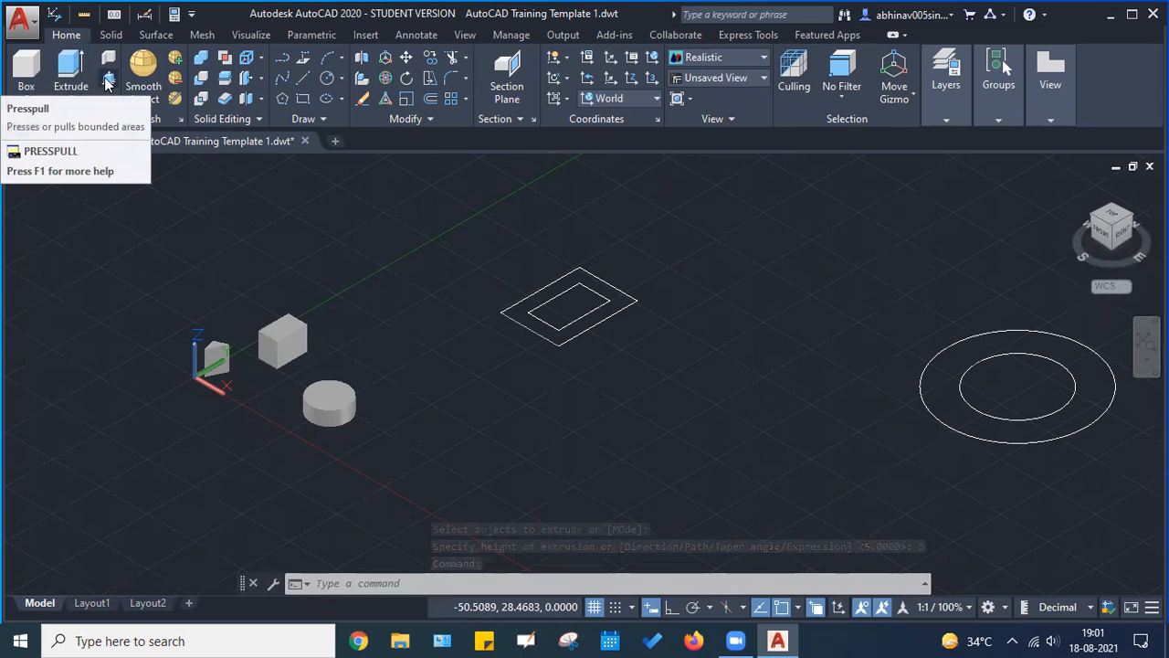
{"action": "middle_click_drag", "start_coordinate": [320, 331], "coordinate": [481, 330]}
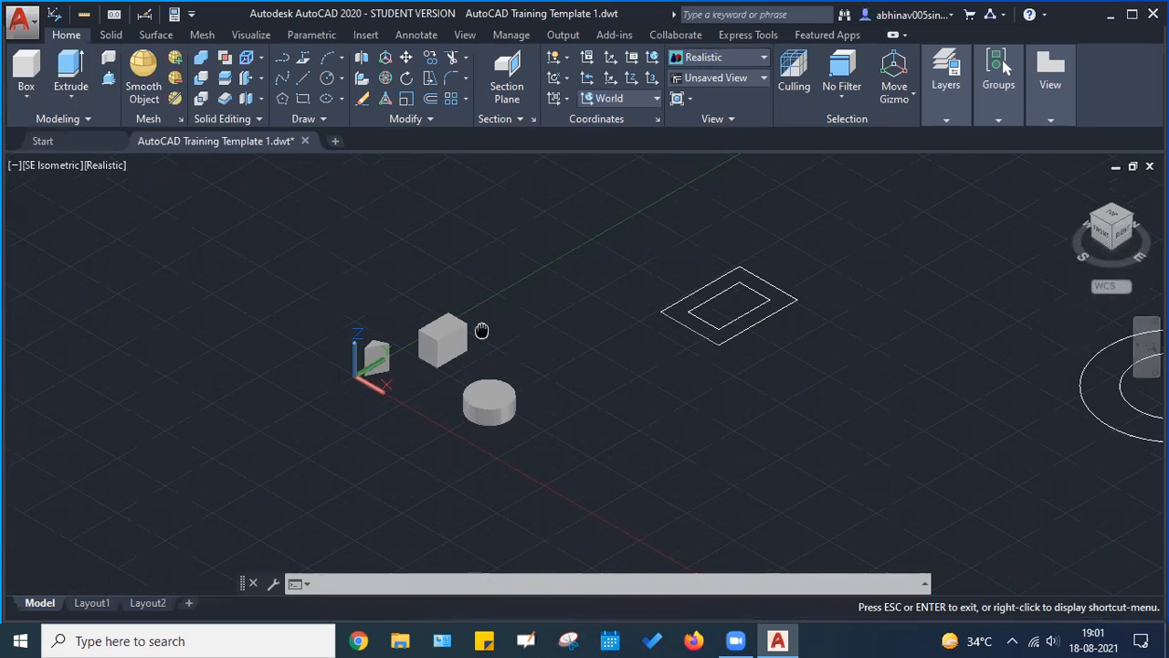
{"action": "left_click", "coordinate": [302, 99]}
{"action": "left_click", "coordinate": [152, 281]}
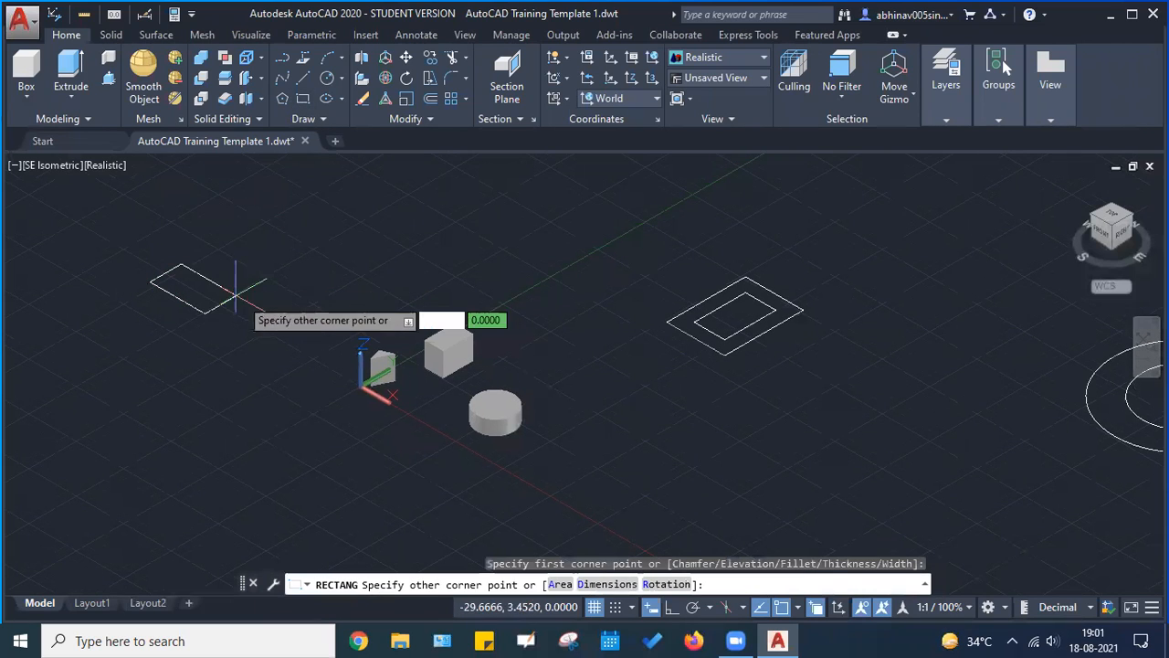
{"action": "left_click", "coordinate": [278, 260]}
{"action": "key", "text": "Escape"}
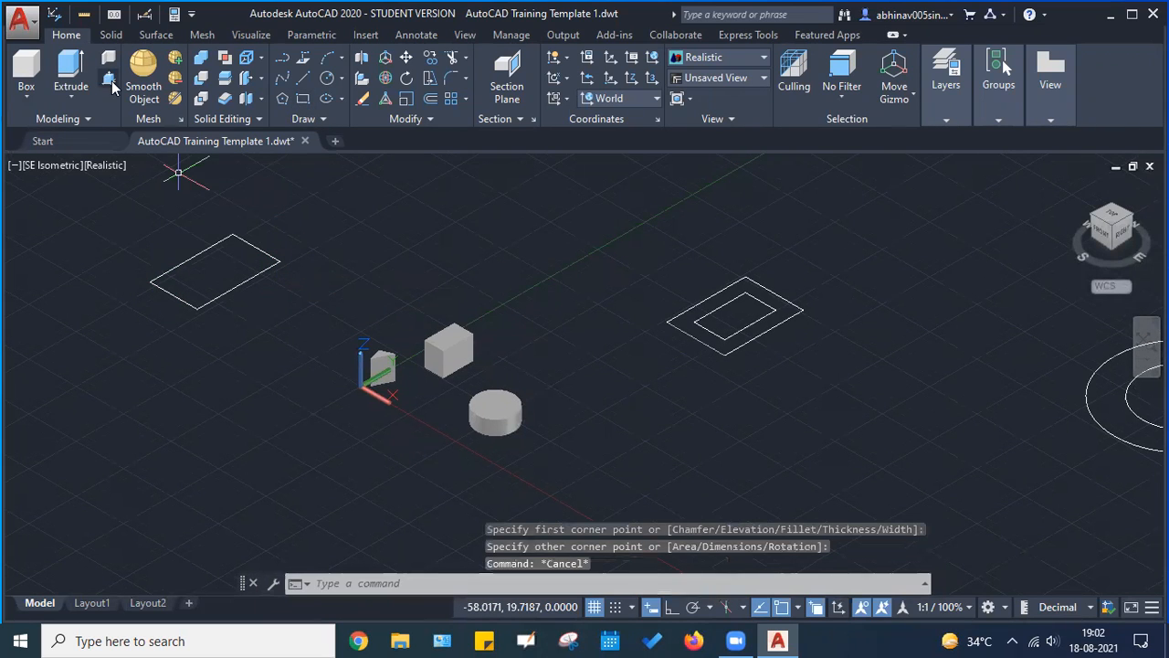
Pull the new rectangle upward into a solid 5 units high with Presspull
{"action": "middle_click_drag", "start_coordinate": [175, 264], "coordinate": [232, 259]}
{"action": "scroll", "coordinate": [278, 256], "scroll_direction": "up", "scroll_amount": 3}
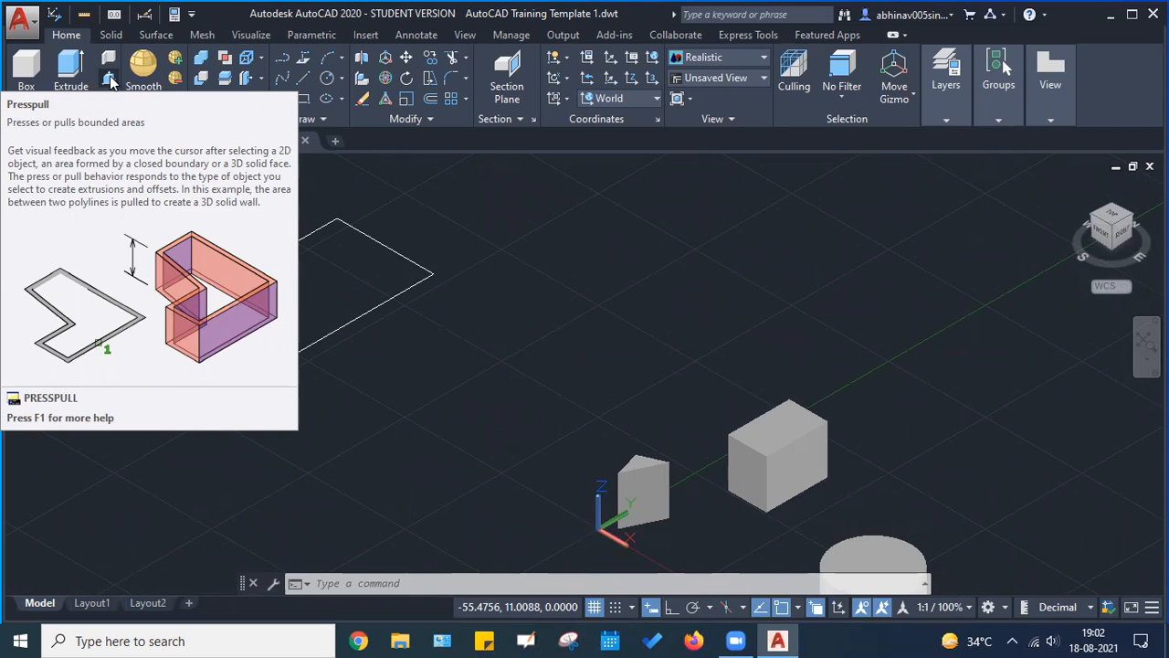
{"action": "left_click", "coordinate": [108, 79]}
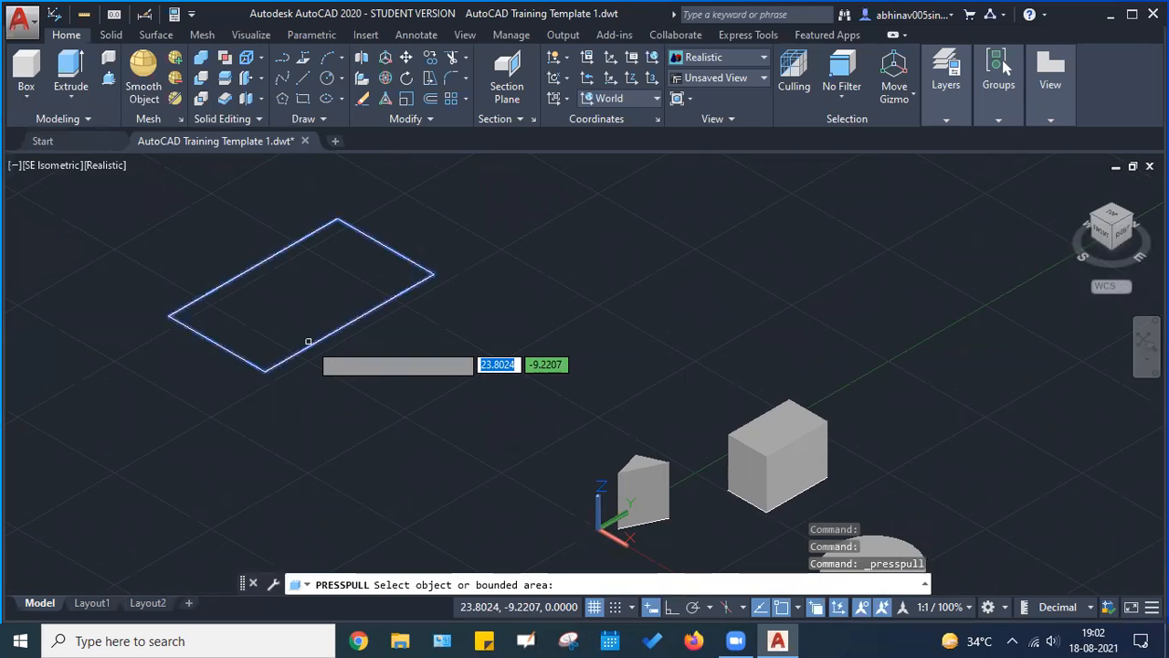
{"action": "left_click", "coordinate": [310, 342]}
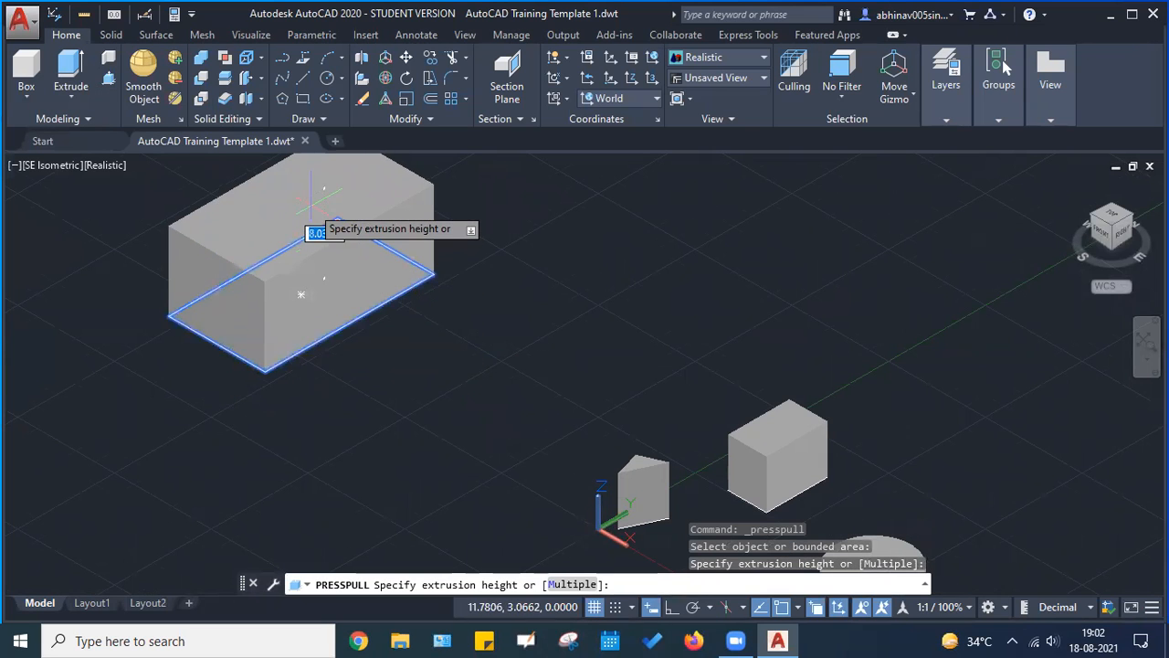
{"action": "middle_click_drag", "start_coordinate": [311, 235], "coordinate": [310, 364]}
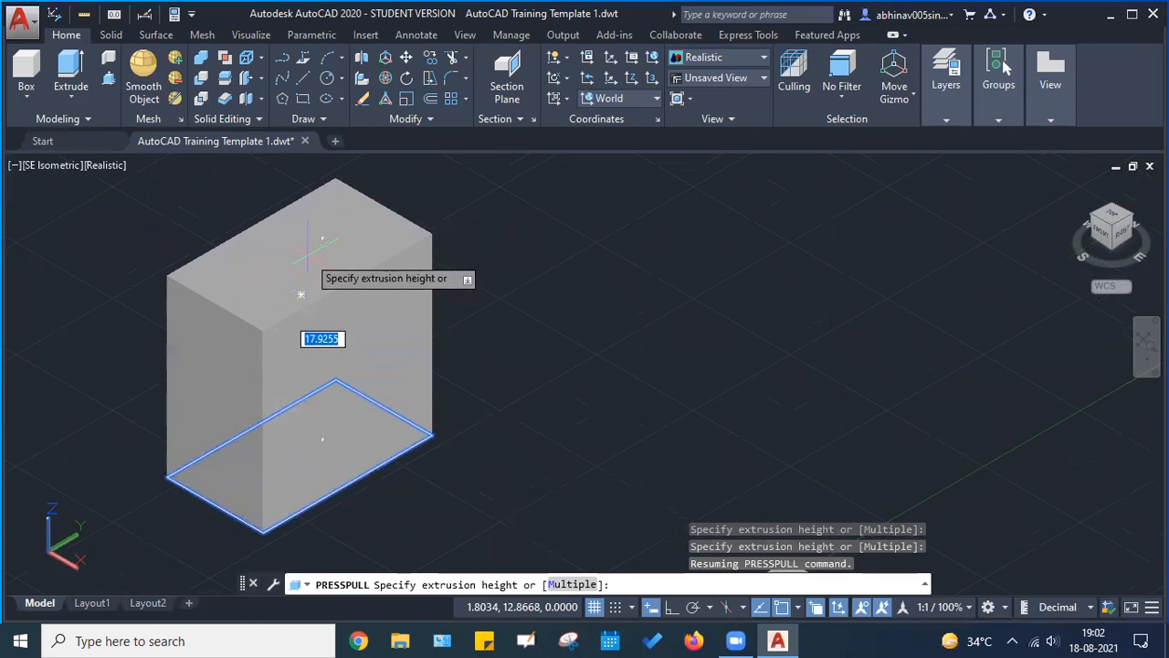
{"action": "scroll", "coordinate": [318, 292], "scroll_direction": "down", "scroll_amount": 2}
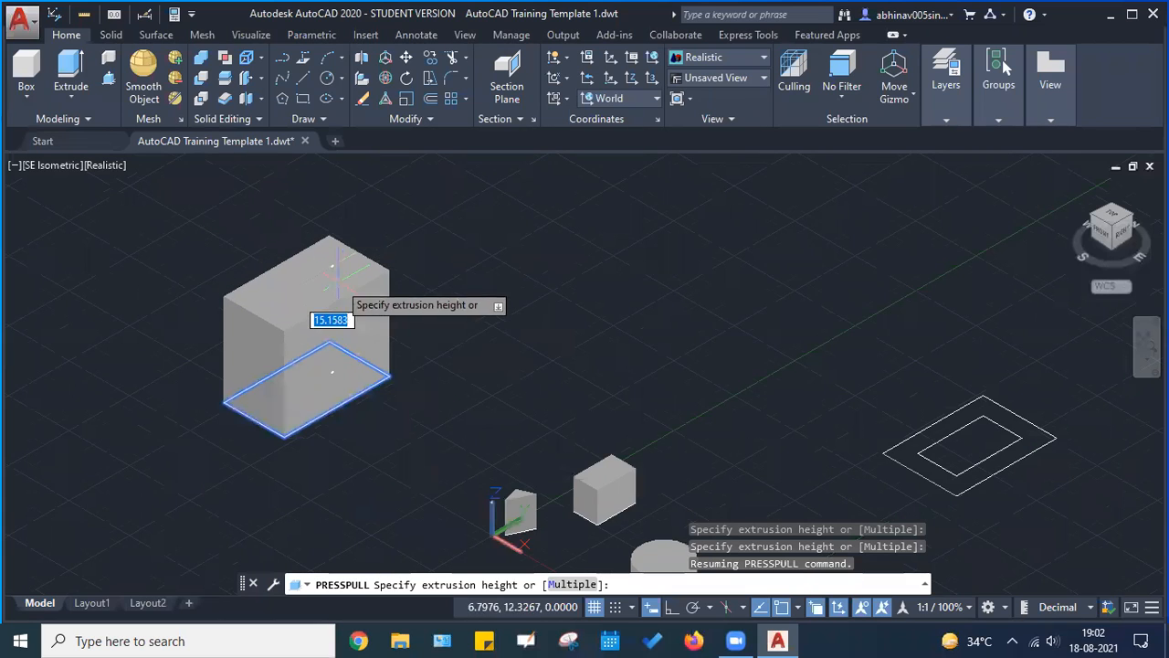
{"action": "scroll", "coordinate": [345, 283], "scroll_direction": "up", "scroll_amount": 3}
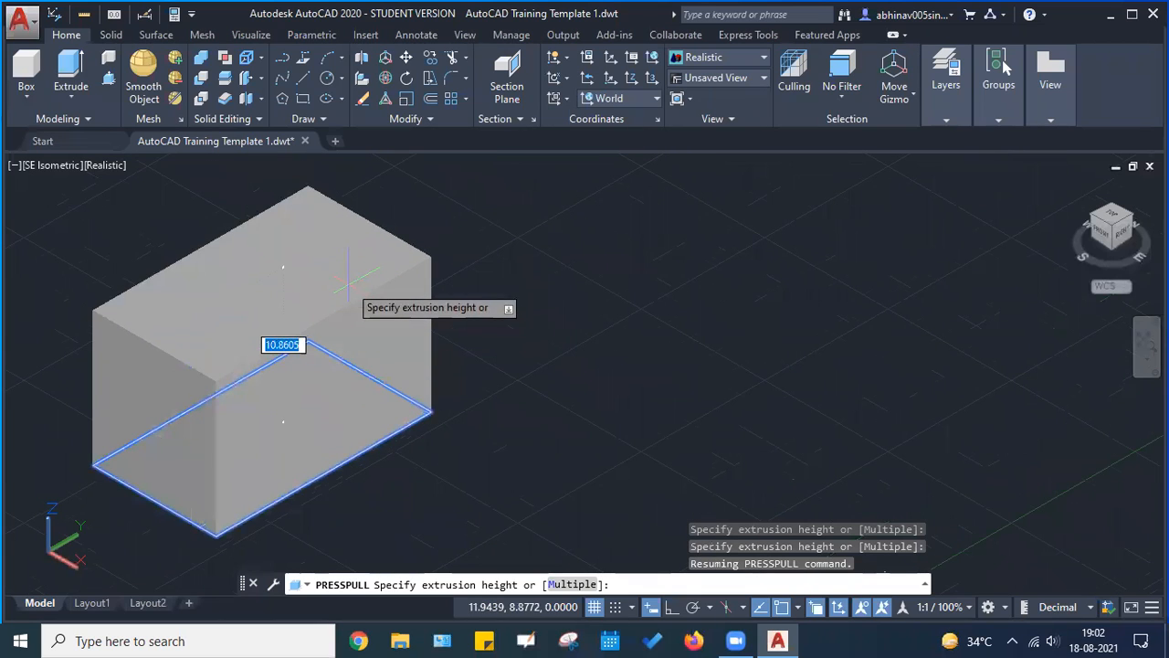
{"action": "key", "text": "Return"}
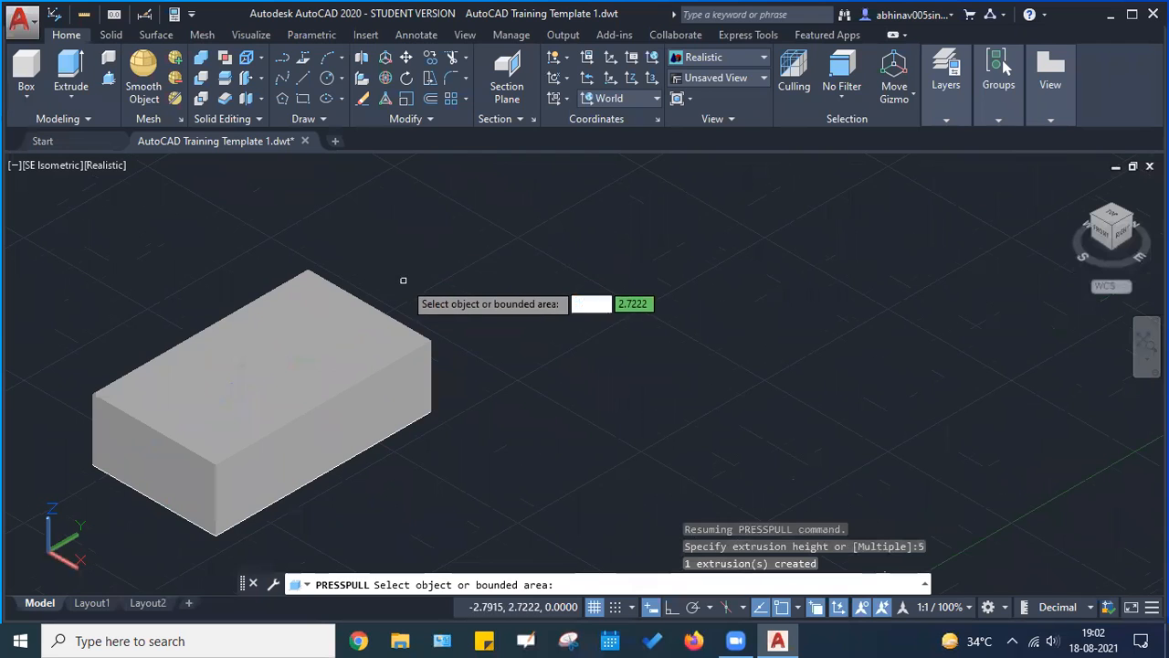
{"action": "scroll", "coordinate": [402, 279], "scroll_direction": "down", "scroll_amount": 3}
{"action": "scroll", "coordinate": [350, 336], "scroll_direction": "up", "scroll_amount": 4}
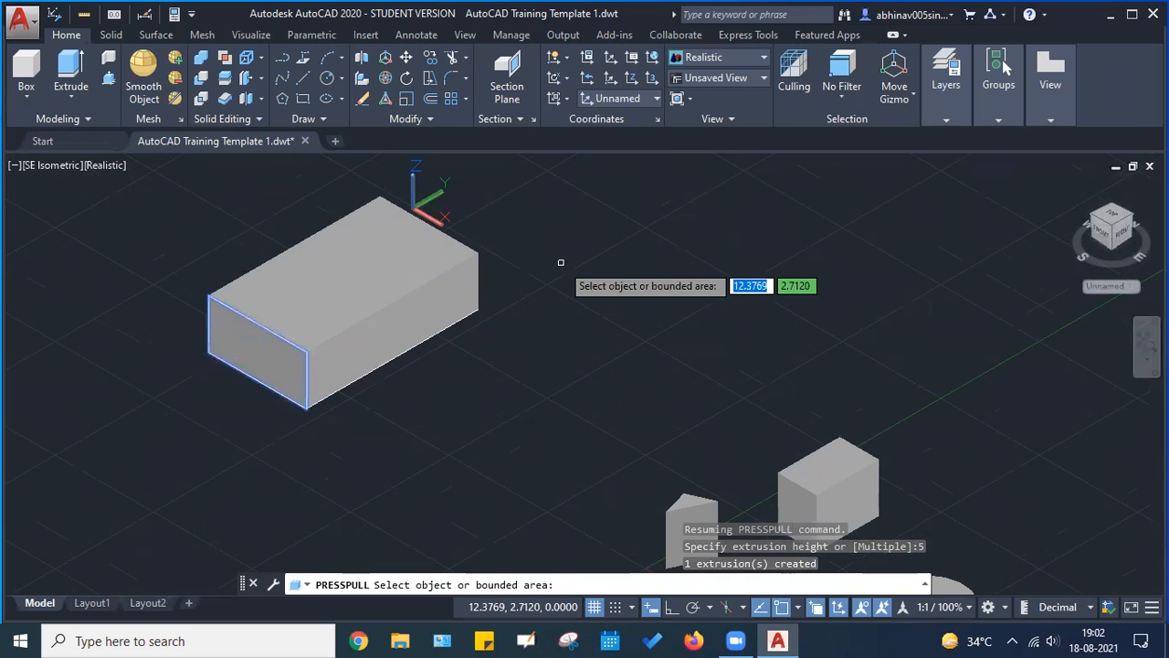
{"action": "key", "text": "Escape"}
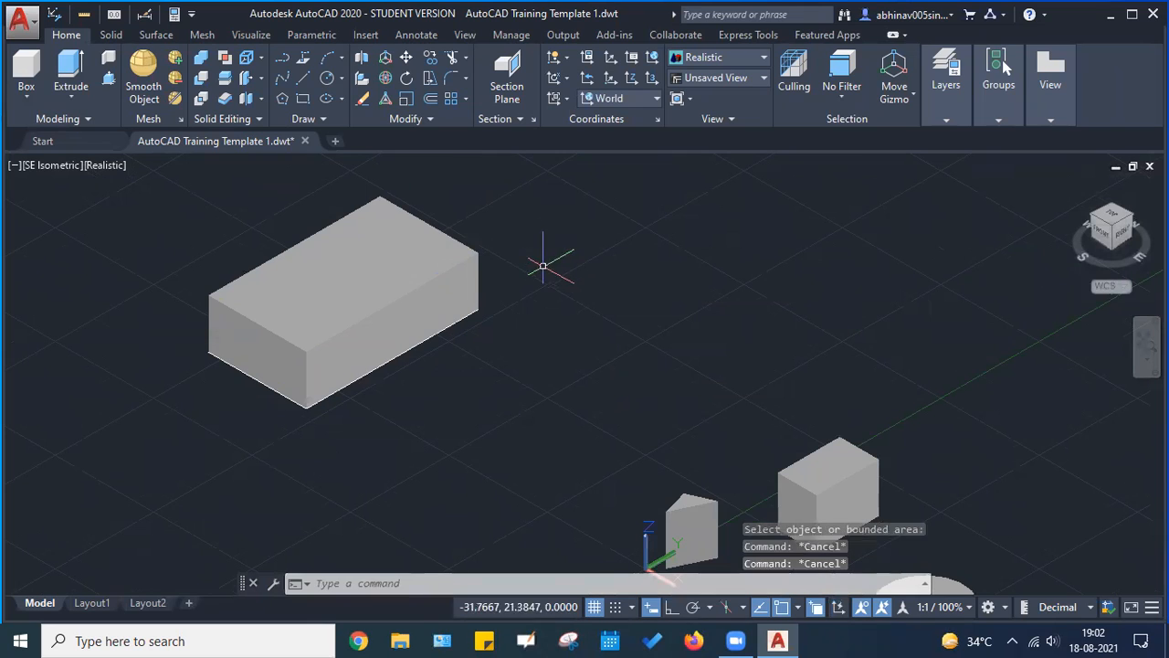
{"action": "key", "text": "Escape"}
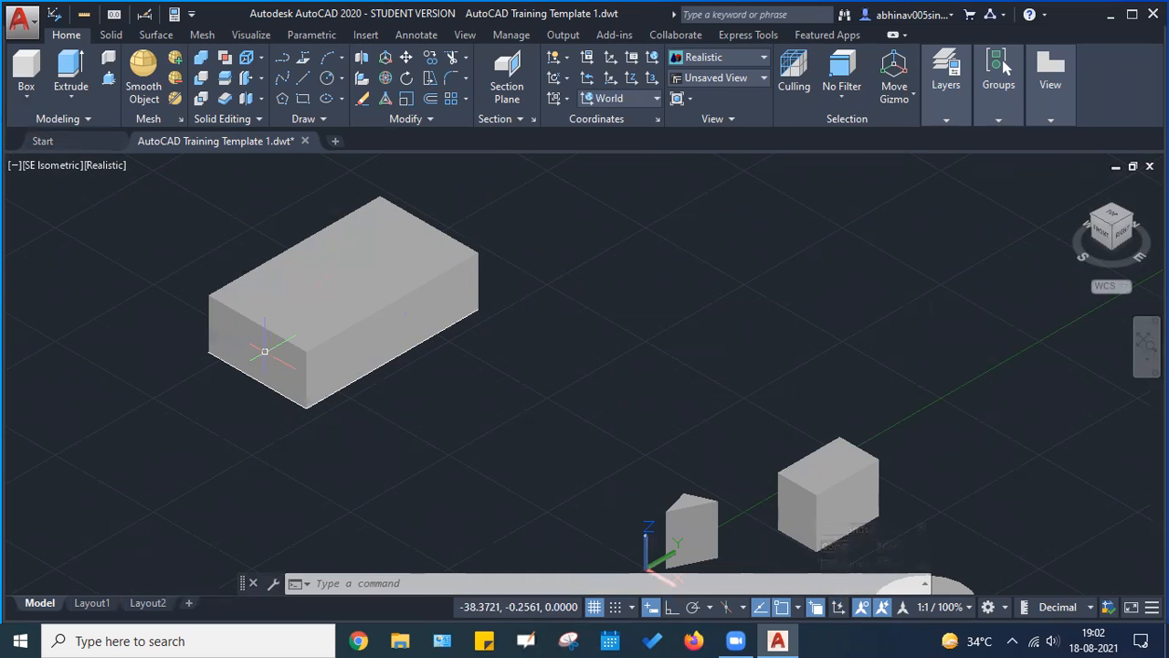
Lengthen the new box by pulling its short front end face outward 5 units with Presspull
{"action": "left_click", "coordinate": [110, 80]}
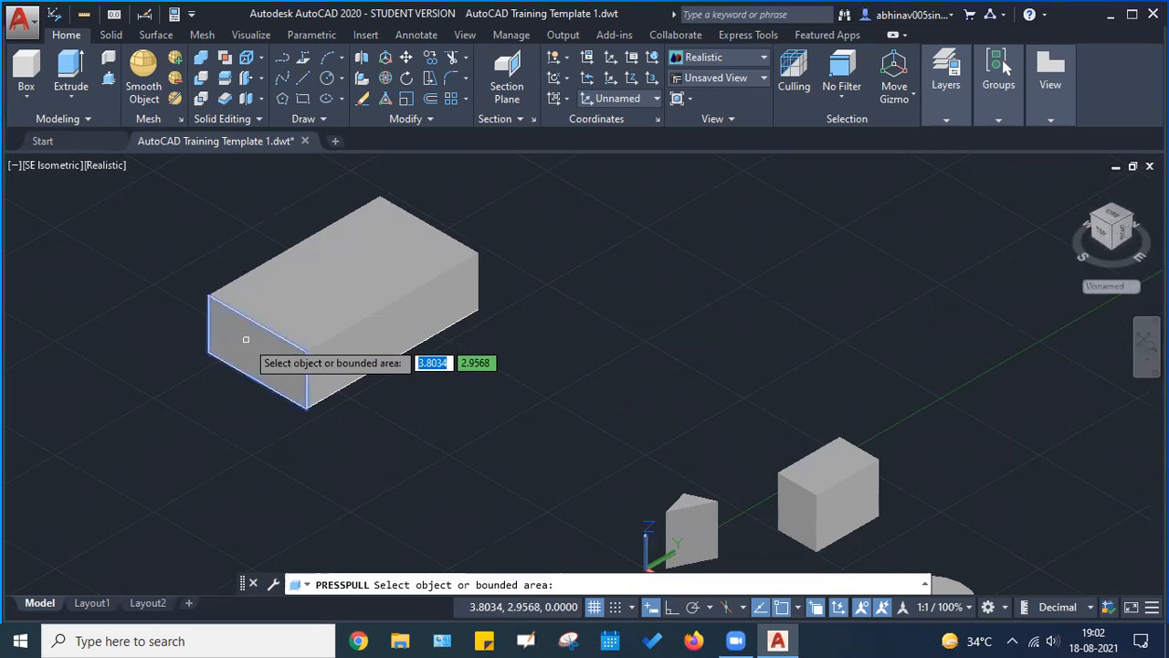
{"action": "left_click", "coordinate": [246, 338]}
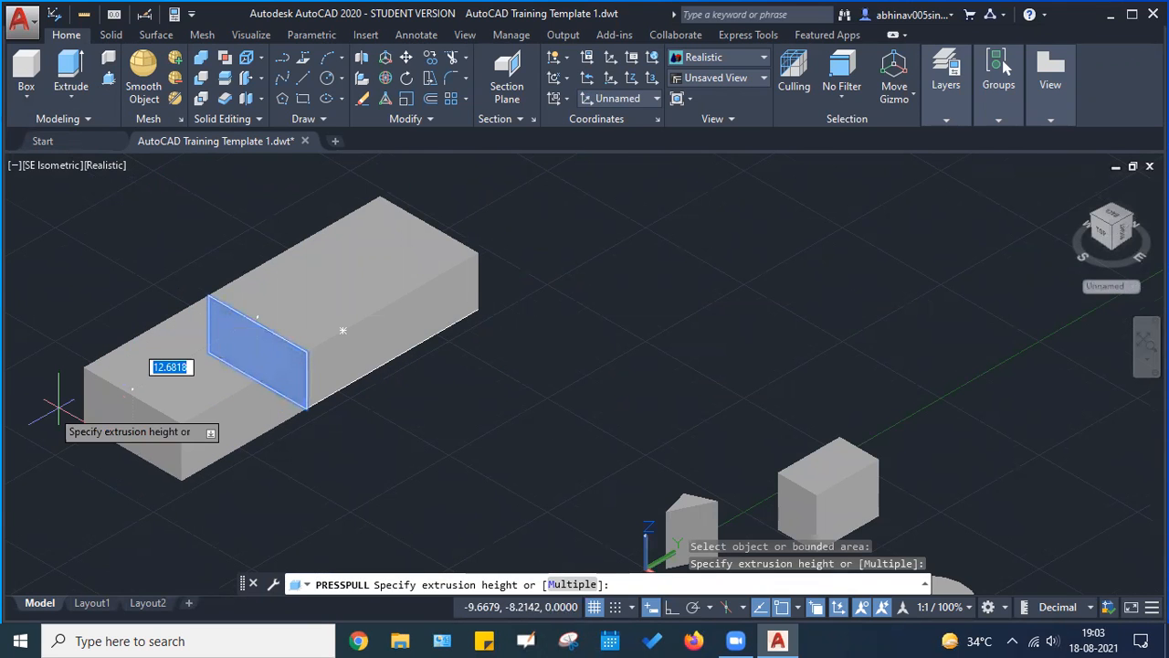
{"action": "middle_click_drag", "start_coordinate": [57, 405], "coordinate": [170, 393]}
{"action": "type", "text": "5"}
{"action": "key", "text": "Return"}
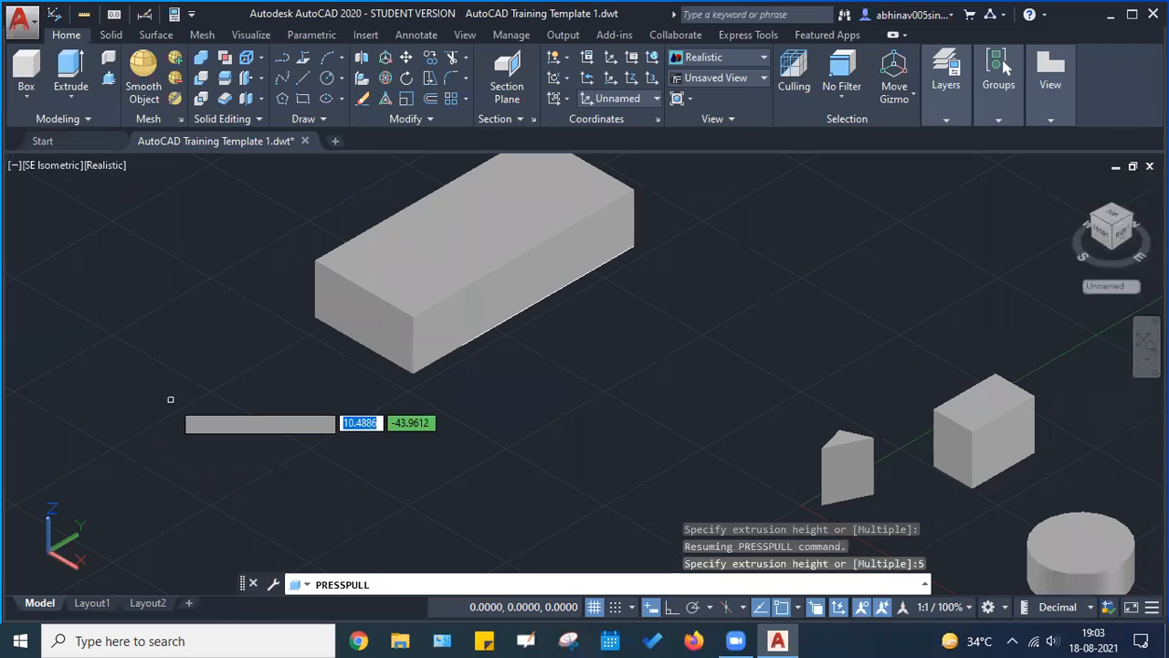
Pull the top face of the lengthened box upward by 5 units with Presspull and end the command
{"action": "middle_click_drag", "start_coordinate": [630, 342], "coordinate": [334, 476]}
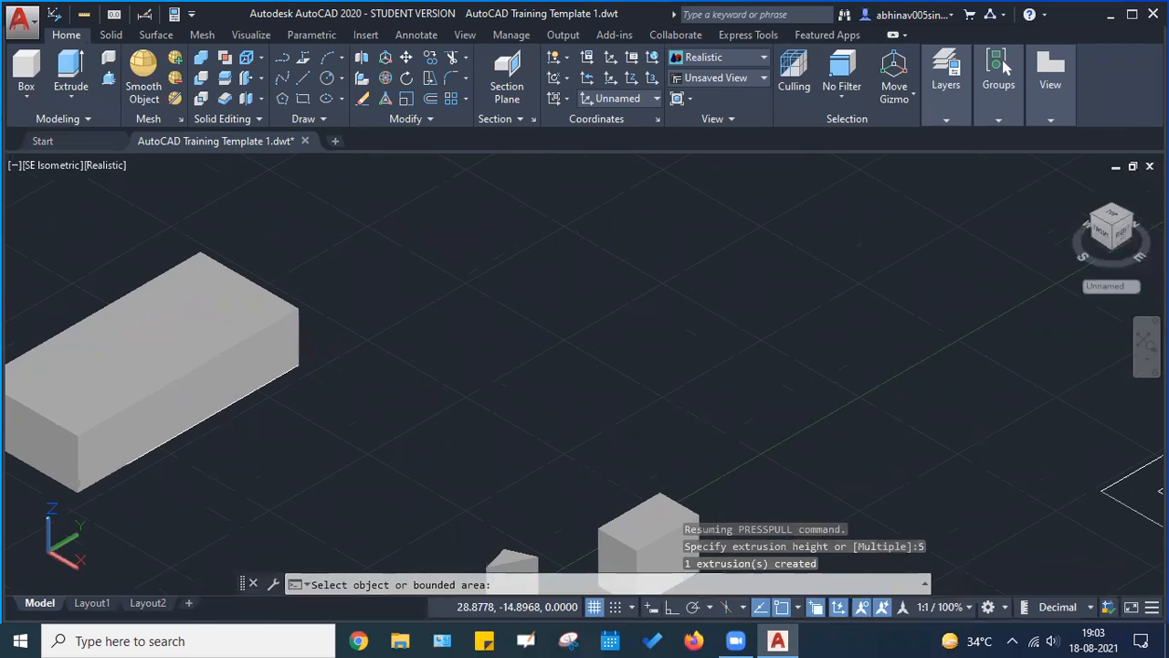
{"action": "middle_click_drag", "start_coordinate": [217, 410], "coordinate": [376, 399]}
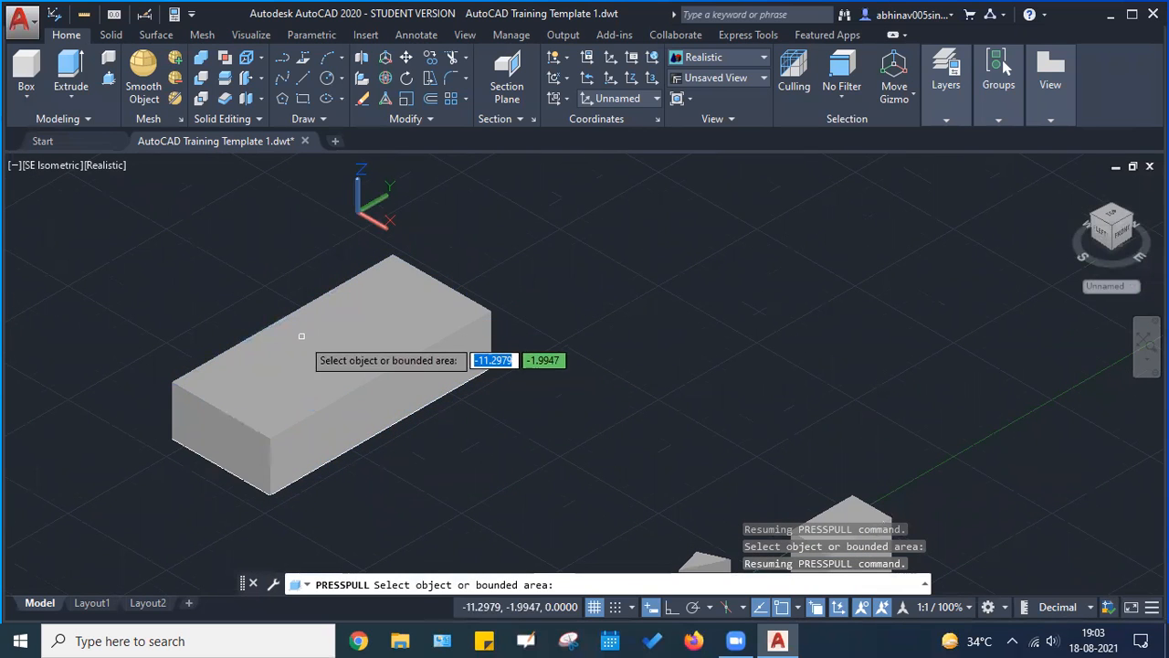
{"action": "left_click", "coordinate": [338, 382]}
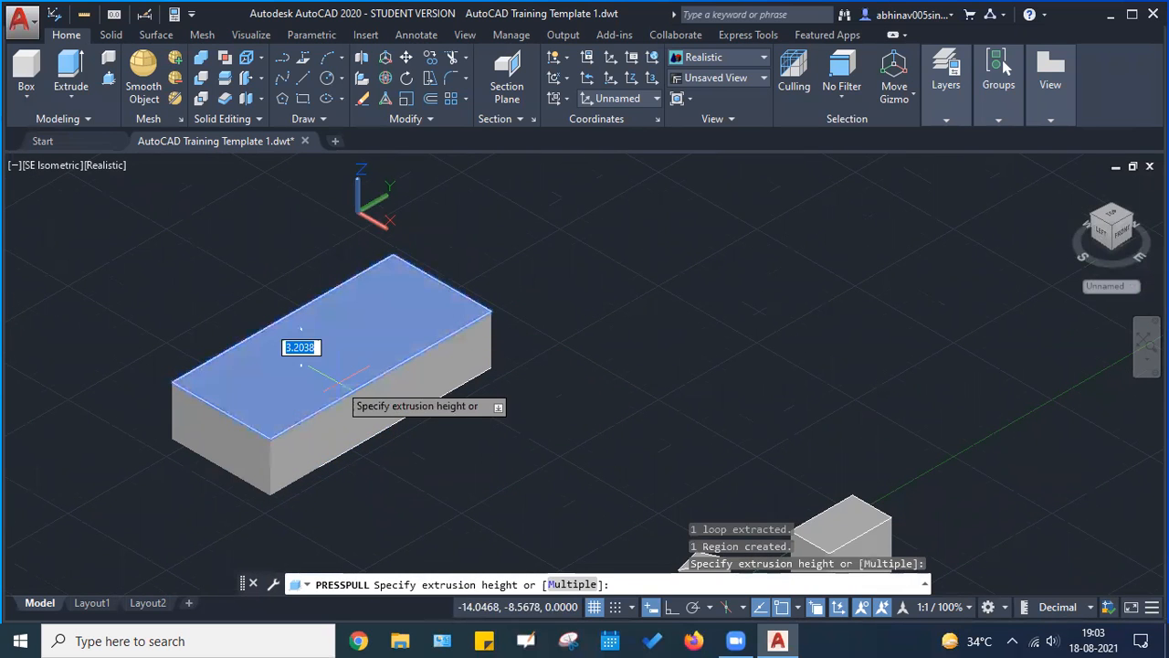
{"action": "type", "text": "5"}
{"action": "key", "text": "Return"}
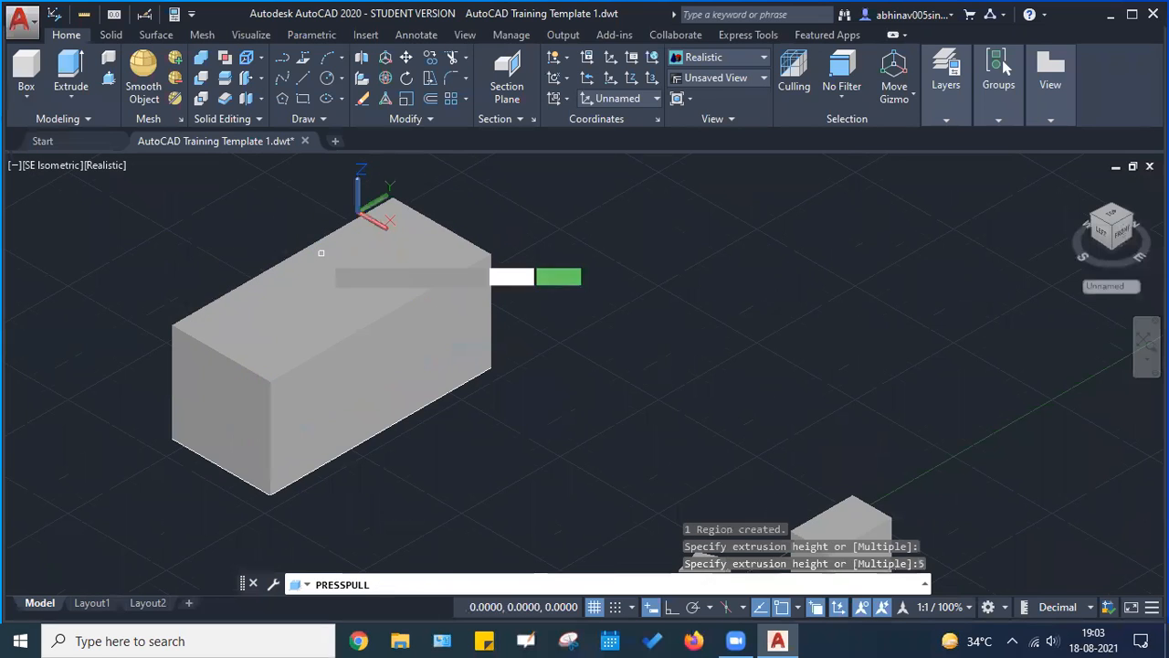
{"action": "scroll", "coordinate": [562, 294], "scroll_direction": "down", "scroll_amount": 2}
{"action": "scroll", "coordinate": [579, 284], "scroll_direction": "down", "scroll_amount": 2}
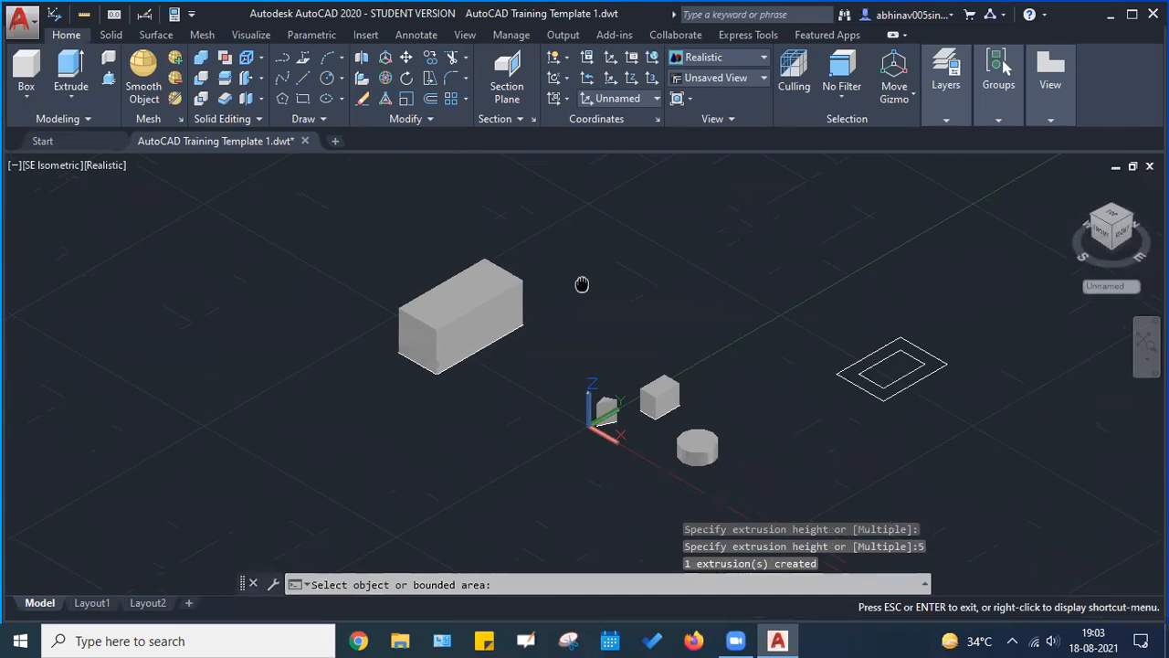
{"action": "middle_click_drag", "start_coordinate": [579, 284], "coordinate": [406, 277]}
{"action": "key", "text": "Escape"}
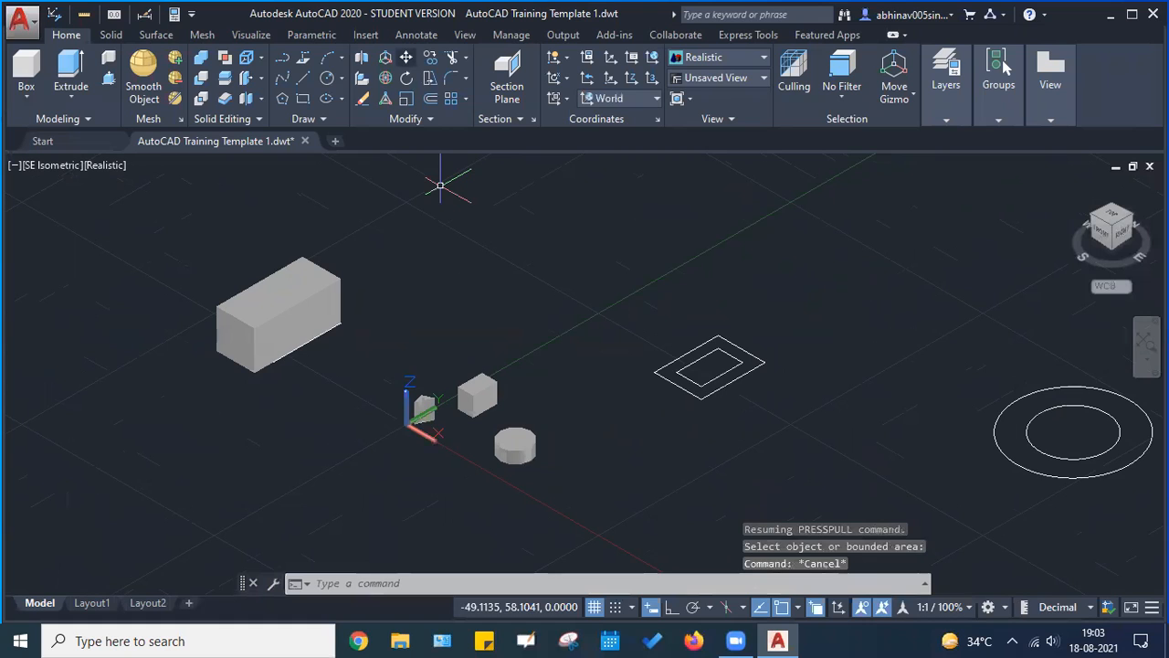
{"action": "middle_click_drag", "start_coordinate": [623, 341], "coordinate": [589, 325]}
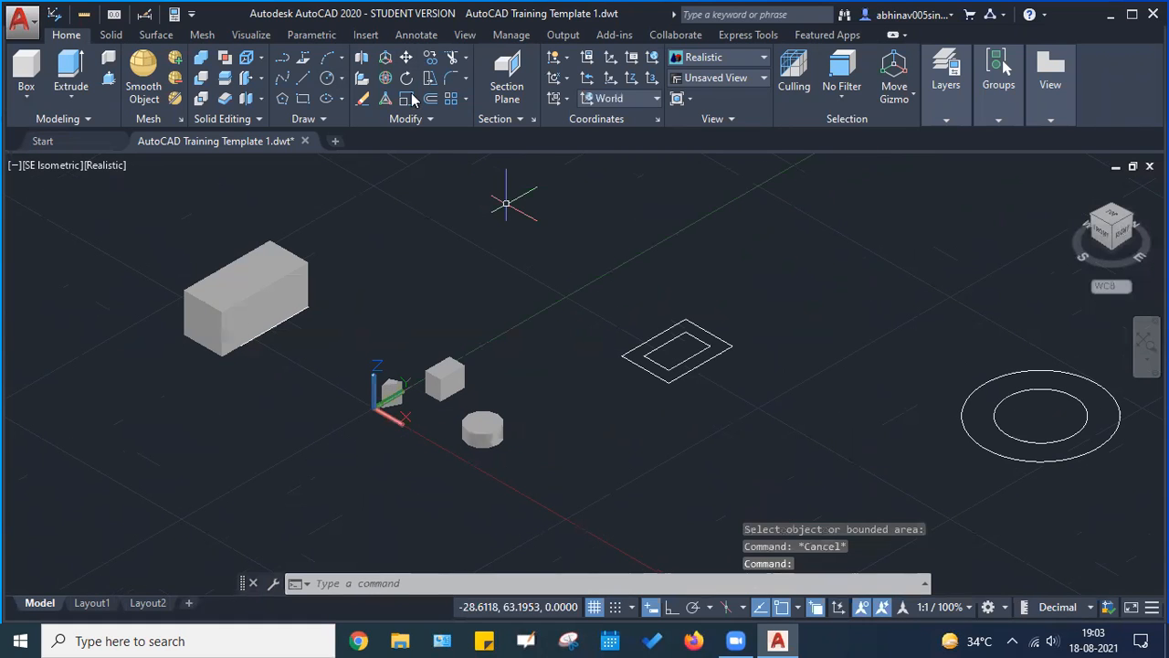
Extrude the outer rectangle of the nested pair upward into a solid about 15.7 units high
{"action": "scroll", "coordinate": [506, 203], "scroll_direction": "down", "scroll_amount": 2}
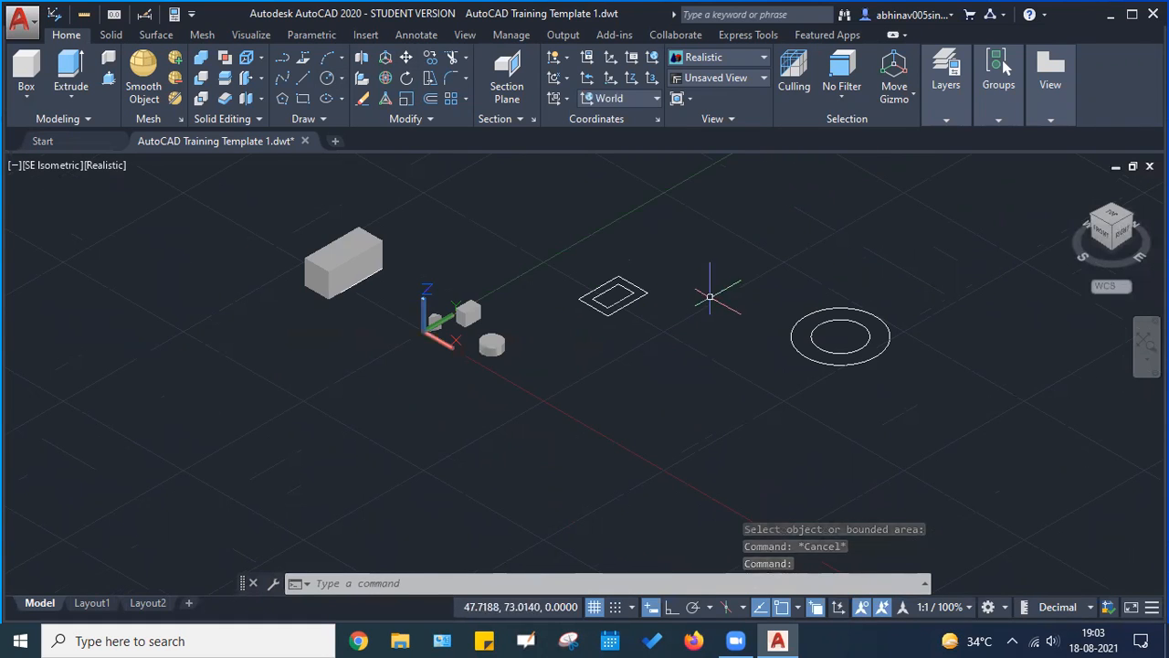
{"action": "key", "text": "Escape"}
{"action": "scroll", "coordinate": [607, 292], "scroll_direction": "up", "scroll_amount": 5}
{"action": "scroll", "coordinate": [694, 269], "scroll_direction": "up", "scroll_amount": 5}
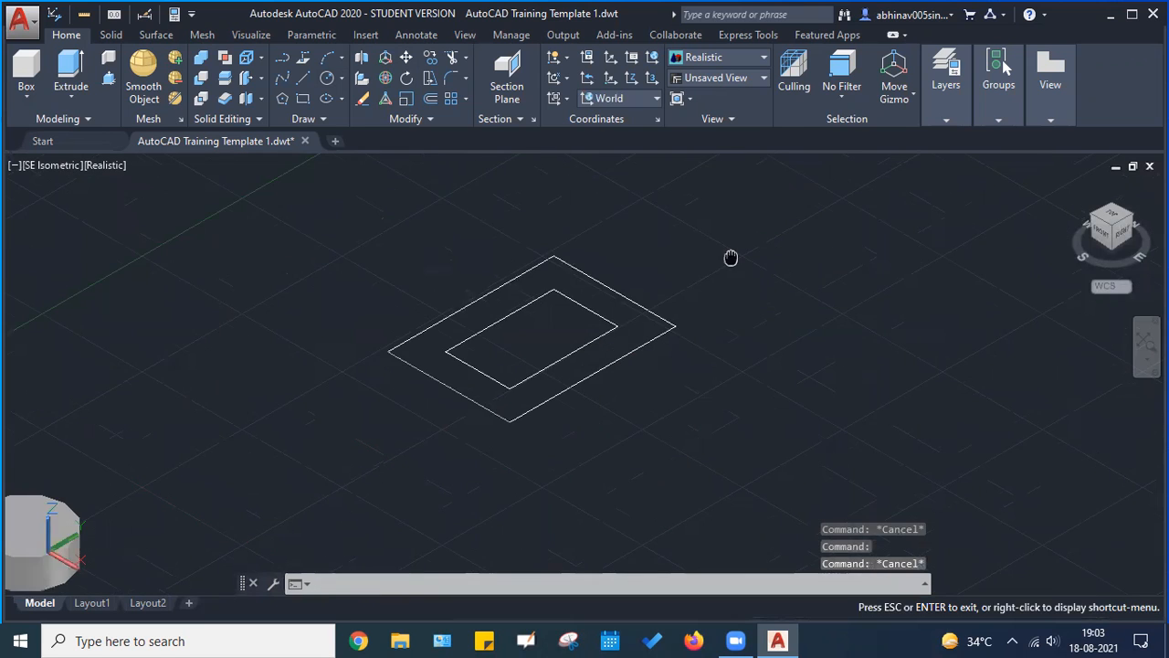
{"action": "key", "text": "Escape"}
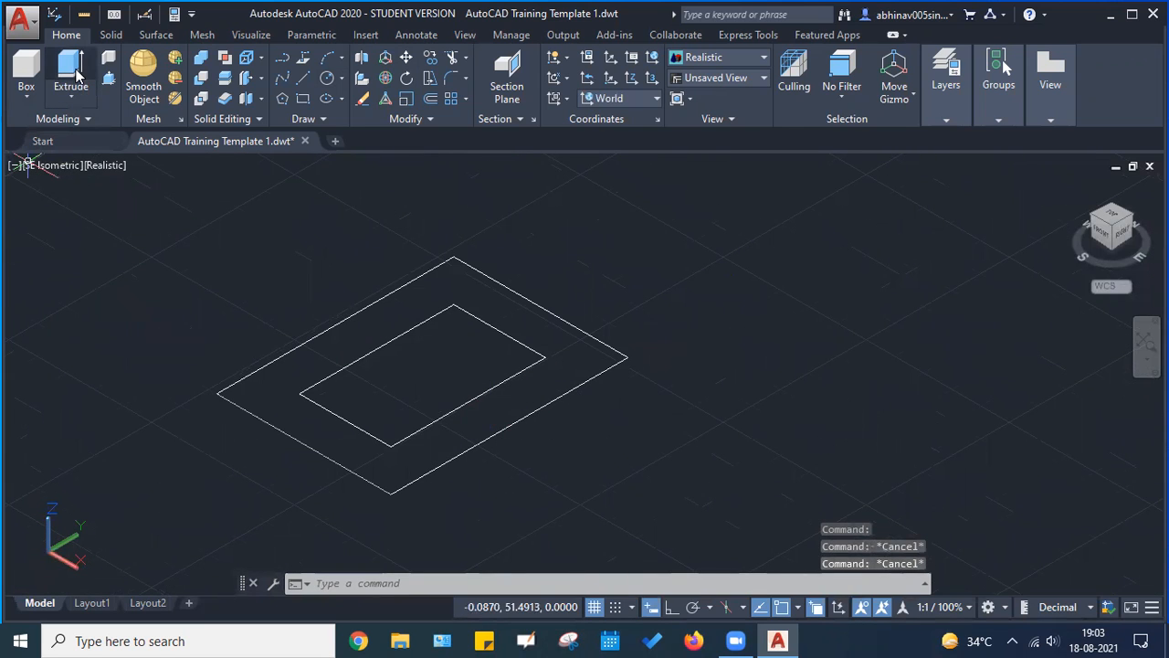
{"action": "left_click", "coordinate": [78, 71]}
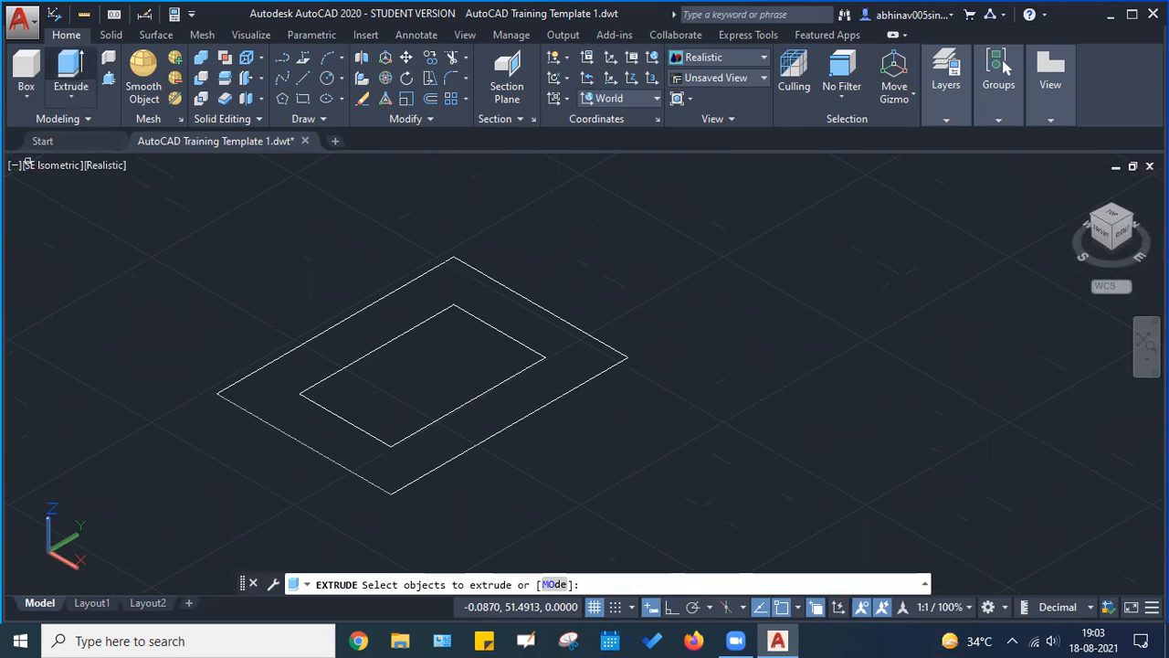
{"action": "left_click", "coordinate": [564, 394]}
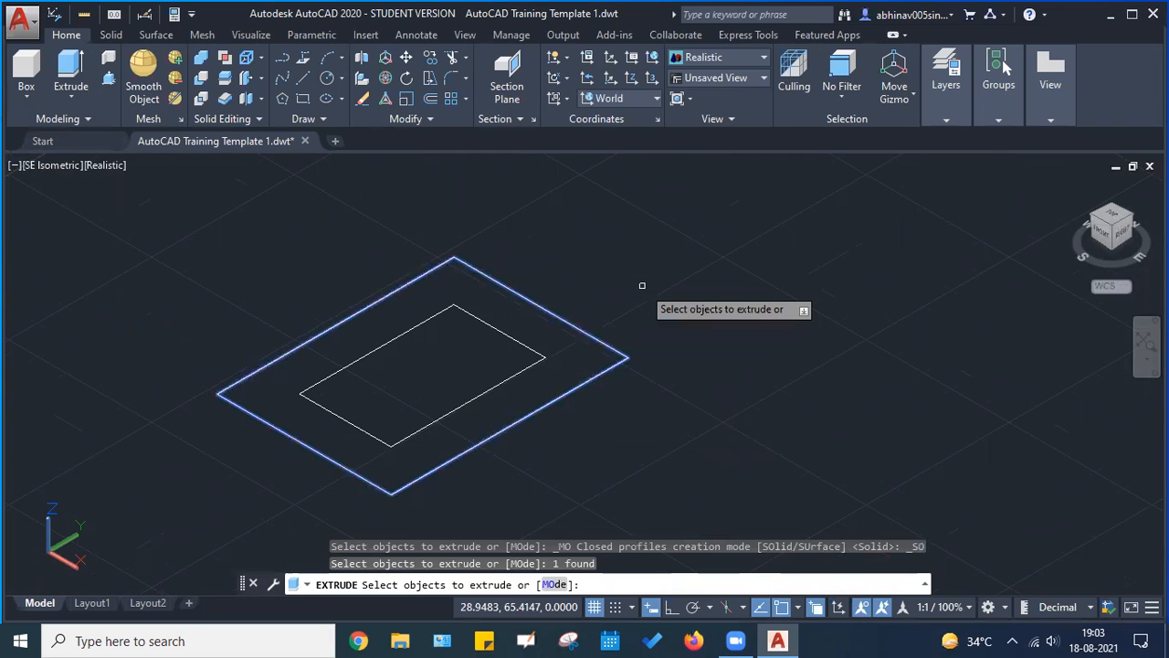
{"action": "key", "text": "Return"}
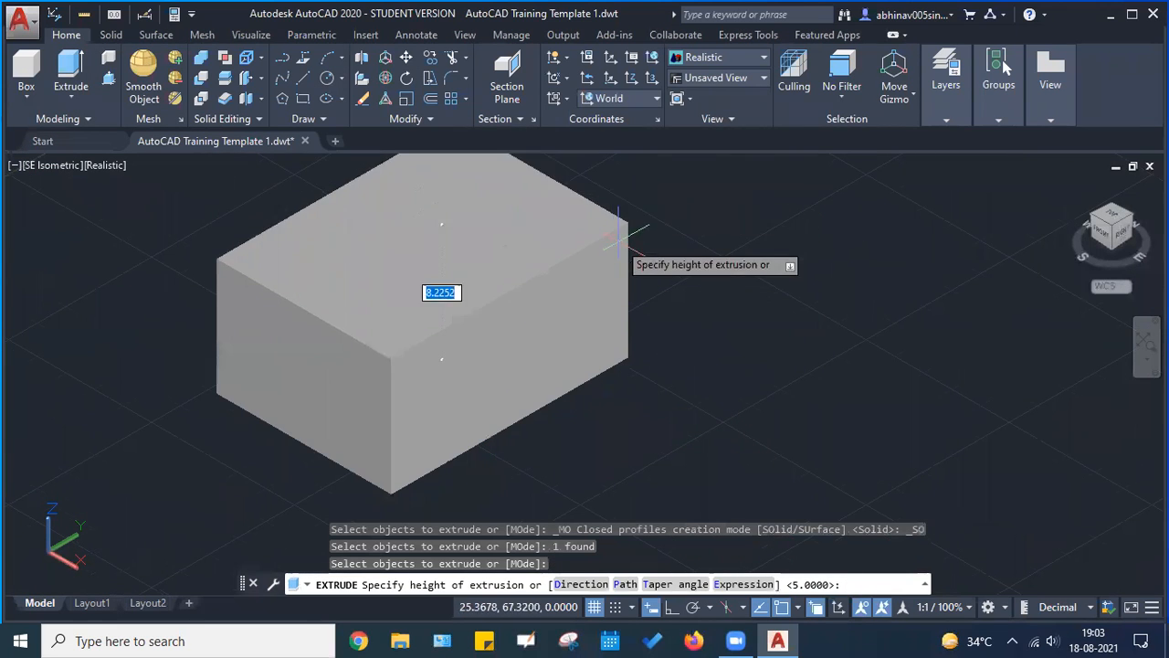
{"action": "scroll", "coordinate": [610, 274], "scroll_direction": "down", "scroll_amount": 3}
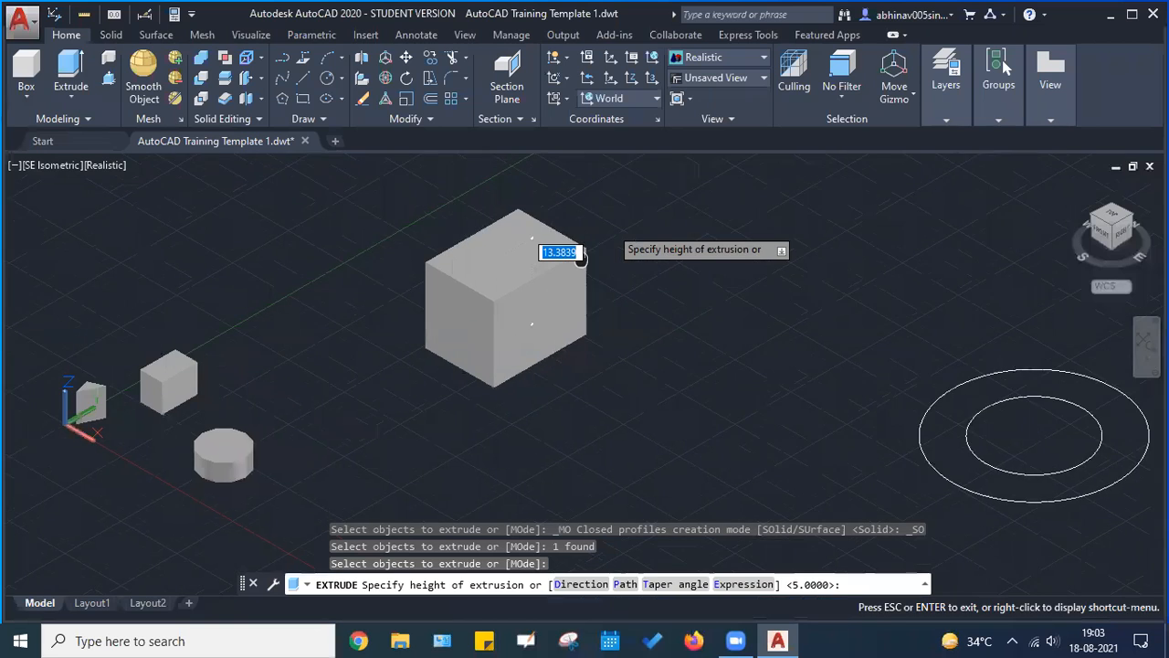
{"action": "middle_click_drag", "start_coordinate": [580, 260], "coordinate": [543, 289]}
{"action": "scroll", "coordinate": [537, 287], "scroll_direction": "up", "scroll_amount": 2}
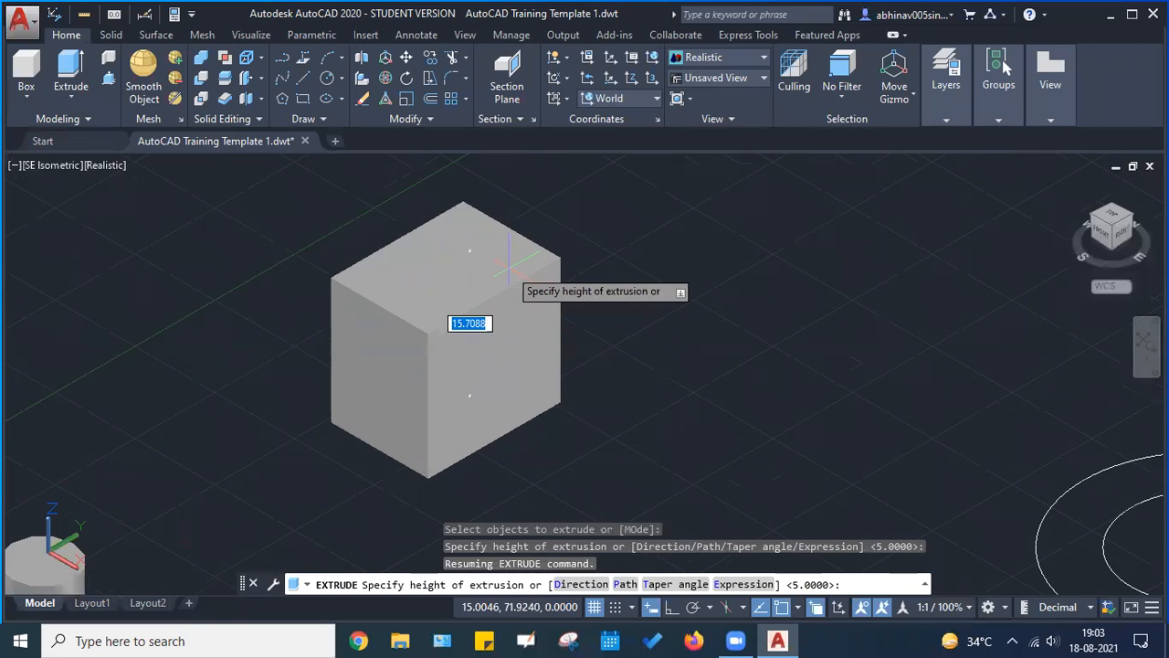
{"action": "left_click", "coordinate": [507, 265]}
{"action": "key", "text": "Escape"}
{"action": "key", "text": "Escape"}
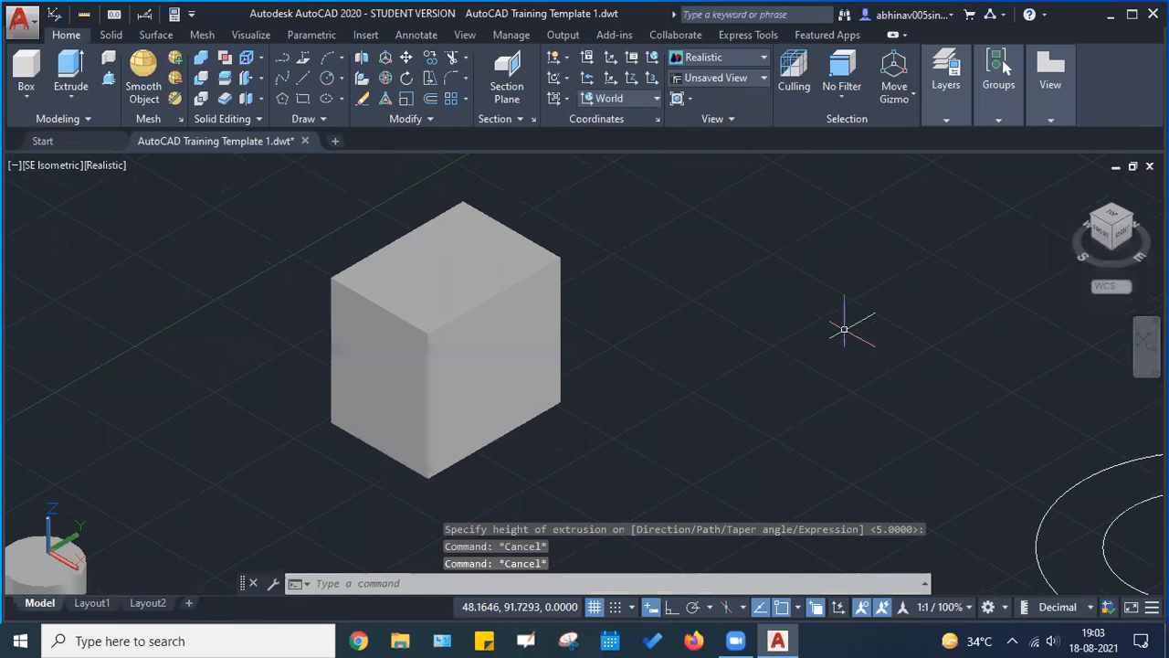
Check the extruded solid by selecting it, clear the selection and undo the outer rectangle's extrusion
{"action": "left_click", "coordinate": [523, 280]}
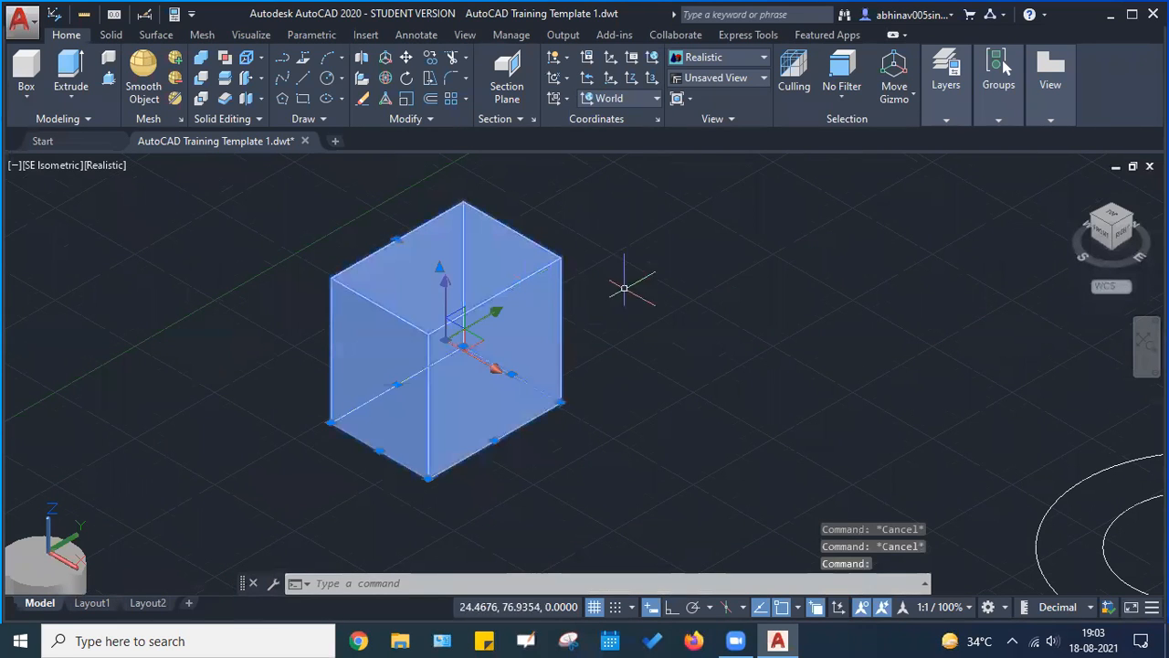
{"action": "key", "text": "Escape"}
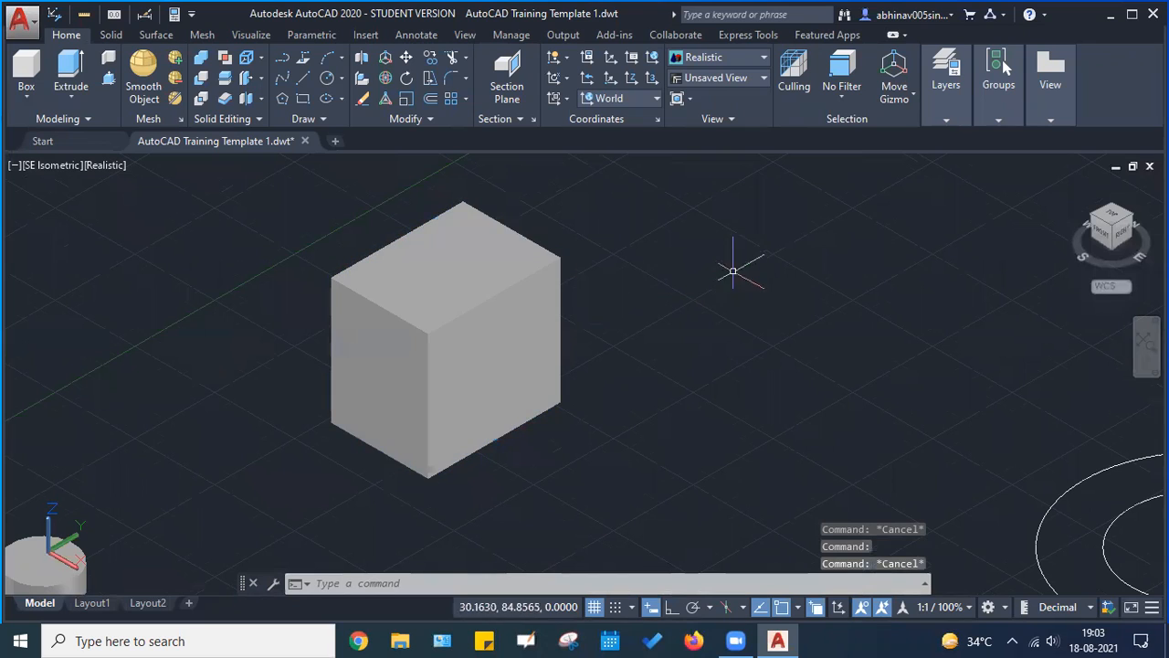
{"action": "key", "text": "ctrl+z"}
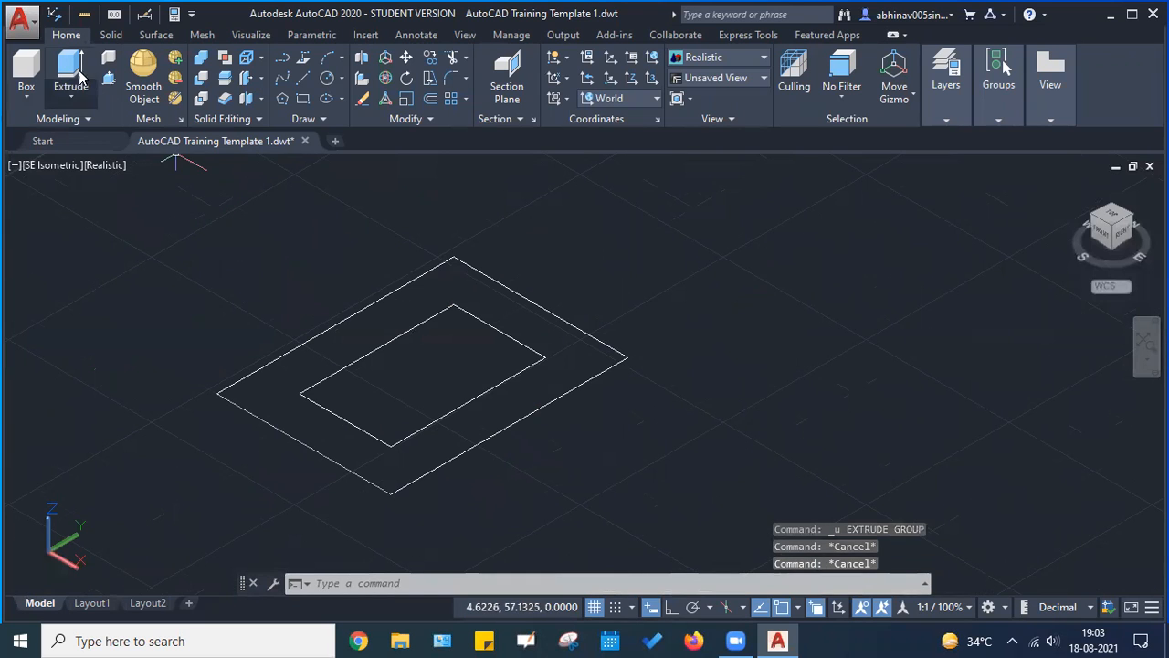
Extrude the outer and inner nested rectangles together upward by about 17.2 units
{"action": "left_click", "coordinate": [71, 64]}
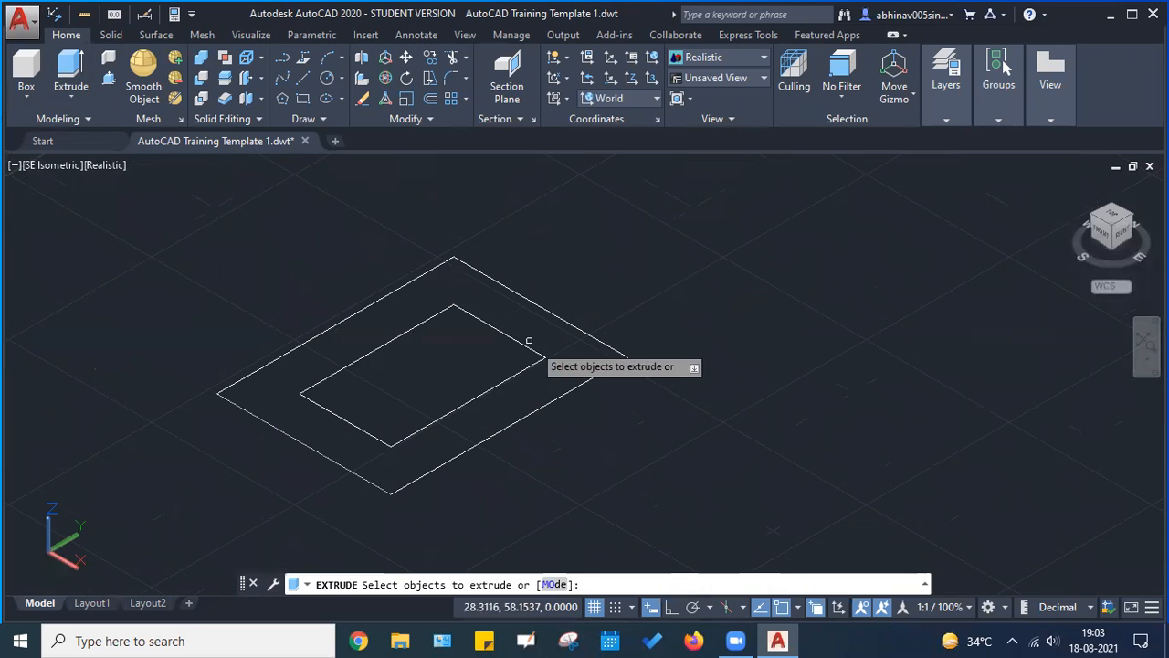
{"action": "left_click", "coordinate": [539, 407]}
{"action": "left_click", "coordinate": [511, 375]}
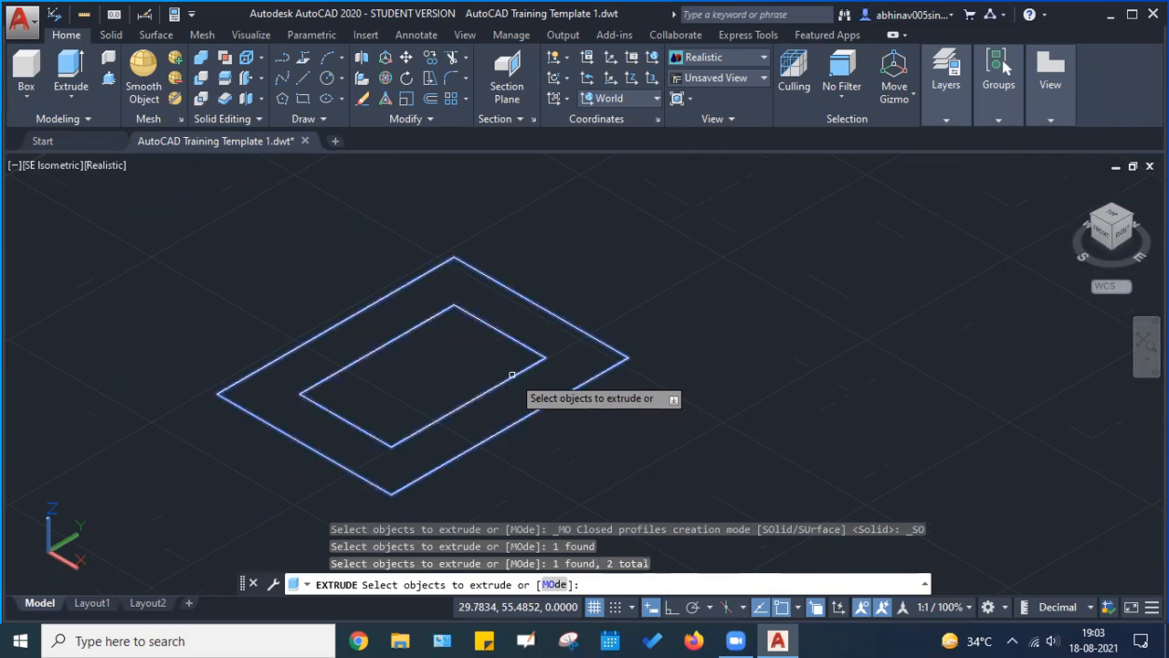
{"action": "key", "text": "Return"}
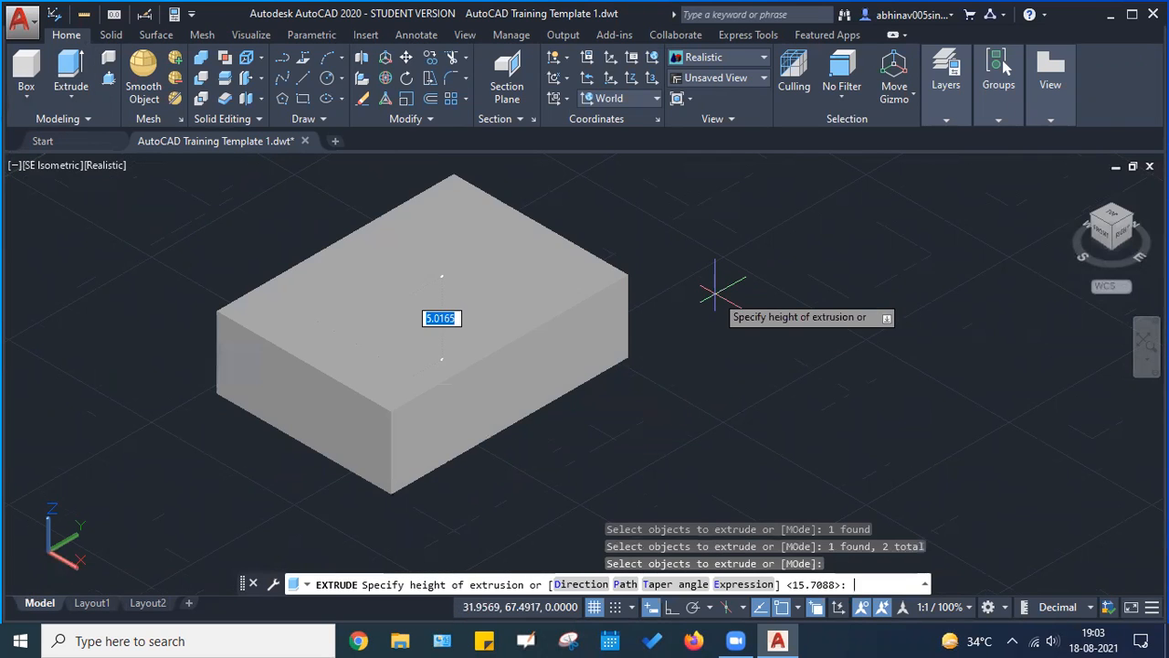
{"action": "scroll", "coordinate": [501, 274], "scroll_direction": "down", "scroll_amount": 2}
{"action": "middle_click_drag", "start_coordinate": [501, 292], "coordinate": [464, 353]}
{"action": "left_click", "coordinate": [595, 279]}
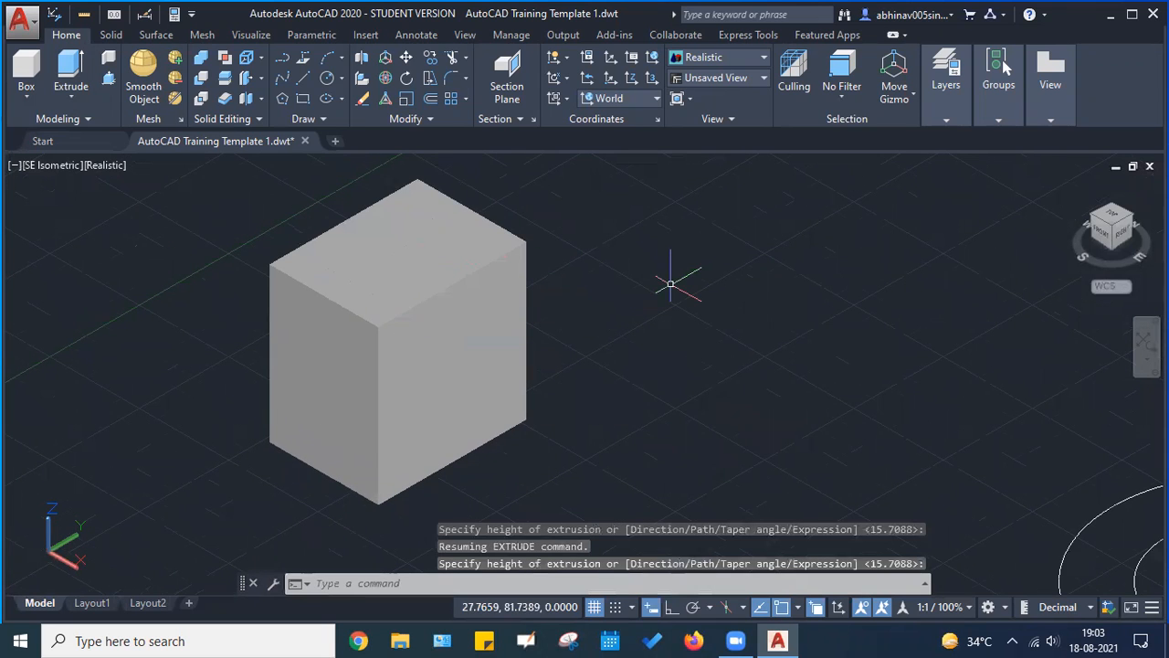
Undo the combined extrusion of the two nested rectangles
{"action": "key", "text": "Escape"}
{"action": "key", "text": "Escape"}
{"action": "key", "text": "ctrl+z"}
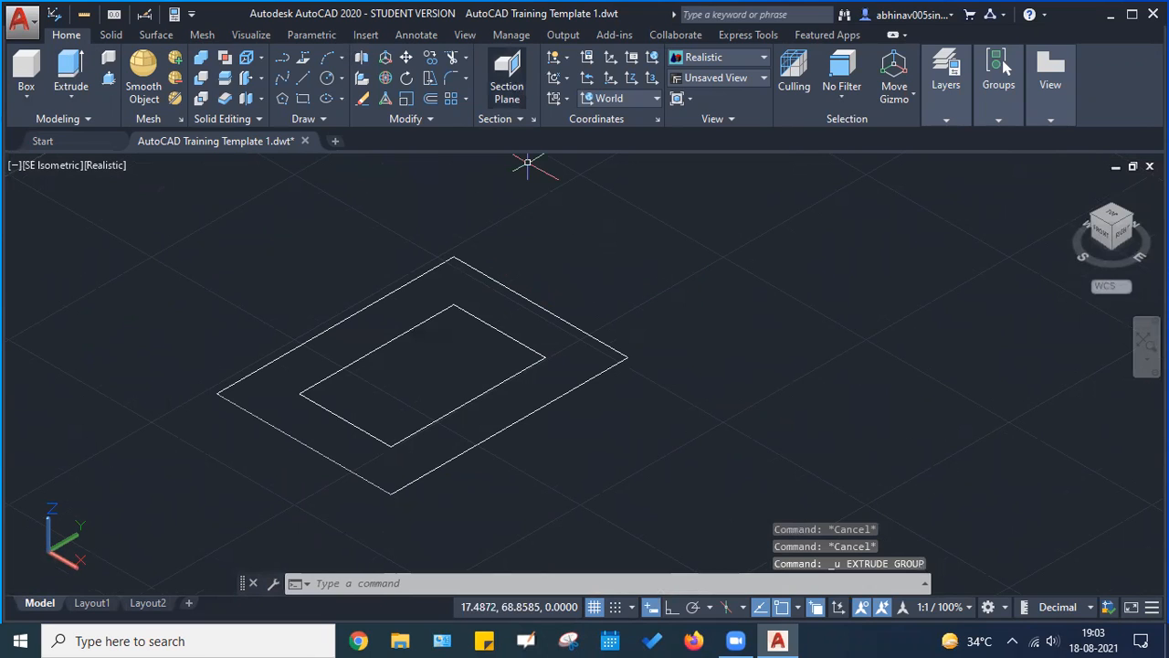
{"action": "left_click", "coordinate": [71, 66]}
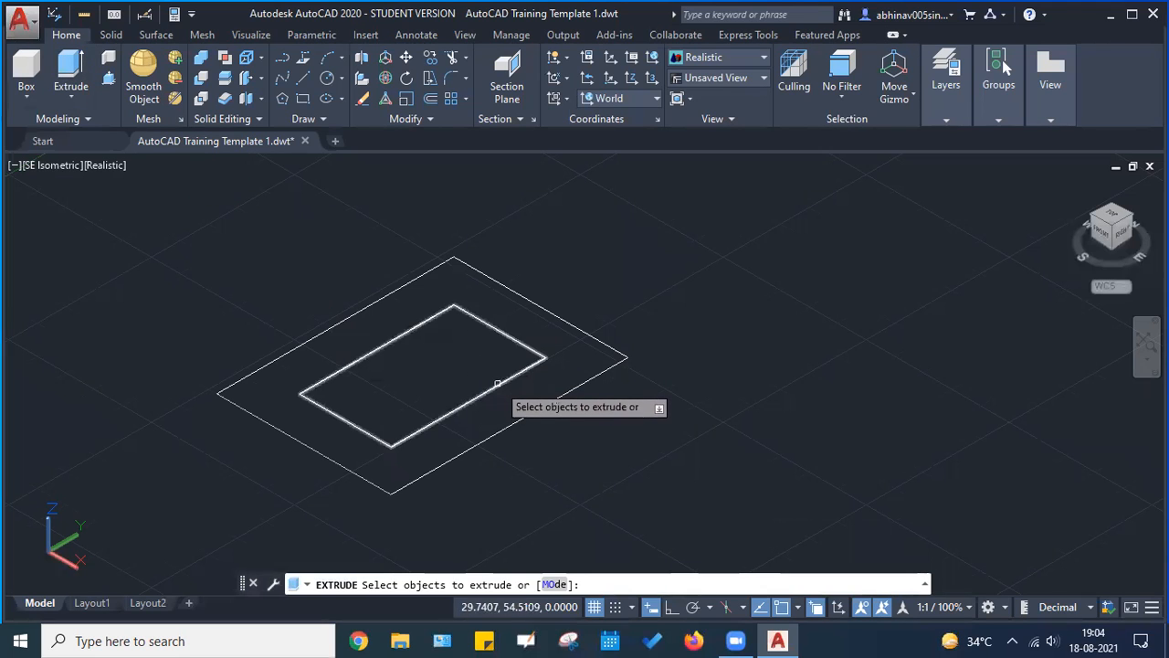
{"action": "left_click", "coordinate": [498, 383]}
{"action": "key", "text": "Return"}
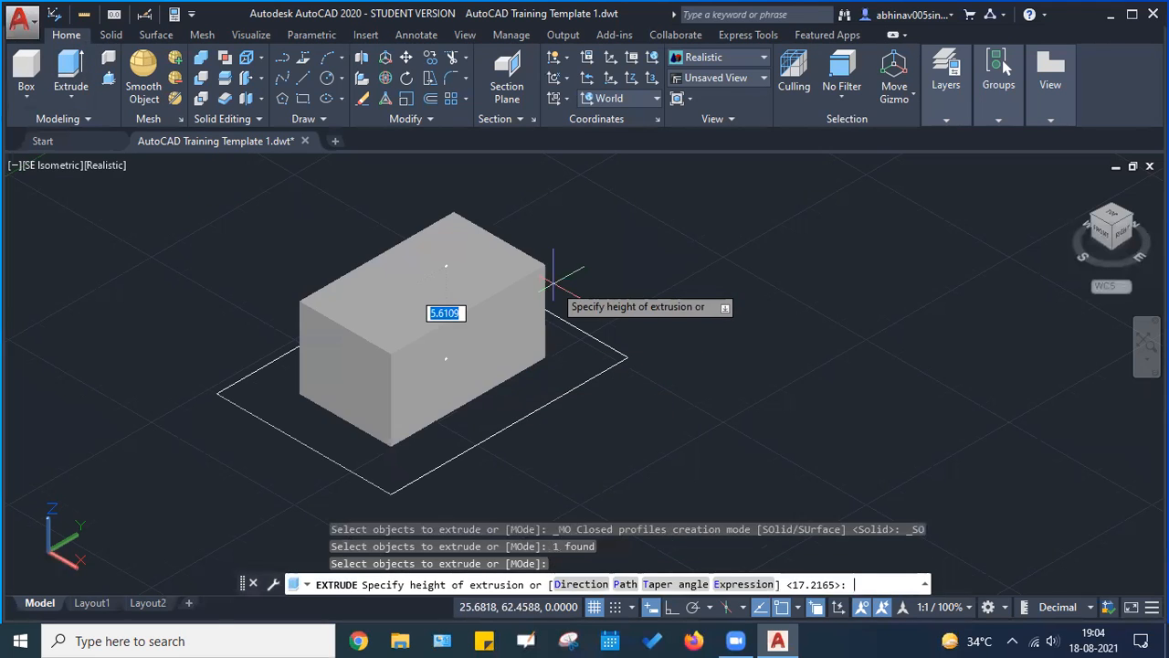
{"action": "middle_click_drag", "start_coordinate": [550, 224], "coordinate": [513, 364]}
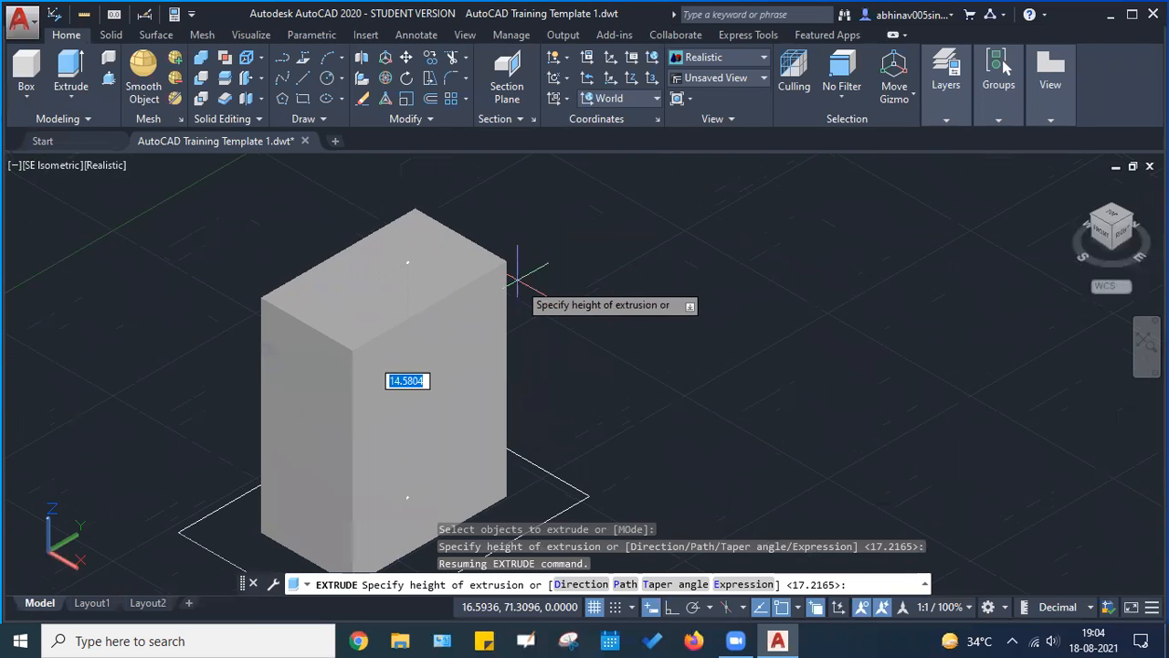
{"action": "key", "text": "Escape"}
{"action": "scroll", "coordinate": [569, 287], "scroll_direction": "down", "scroll_amount": 2}
{"action": "middle_click_drag", "start_coordinate": [542, 439], "coordinate": [569, 364]}
{"action": "key", "text": "Escape"}
{"action": "key", "text": "Escape"}
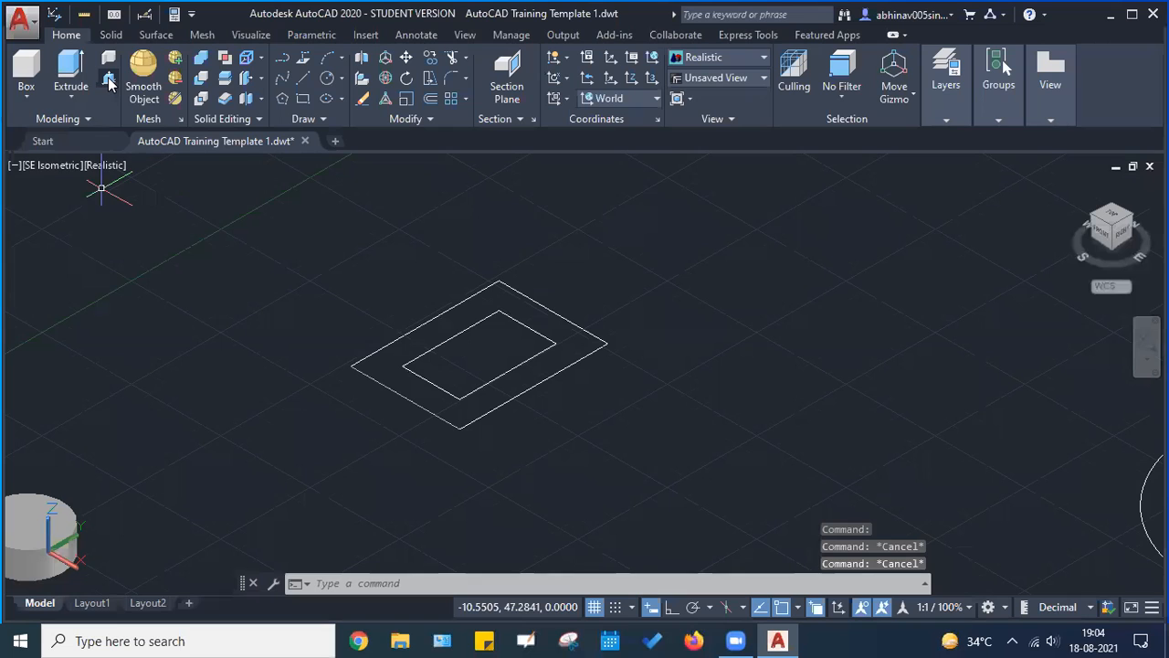
{"action": "left_click", "coordinate": [73, 68]}
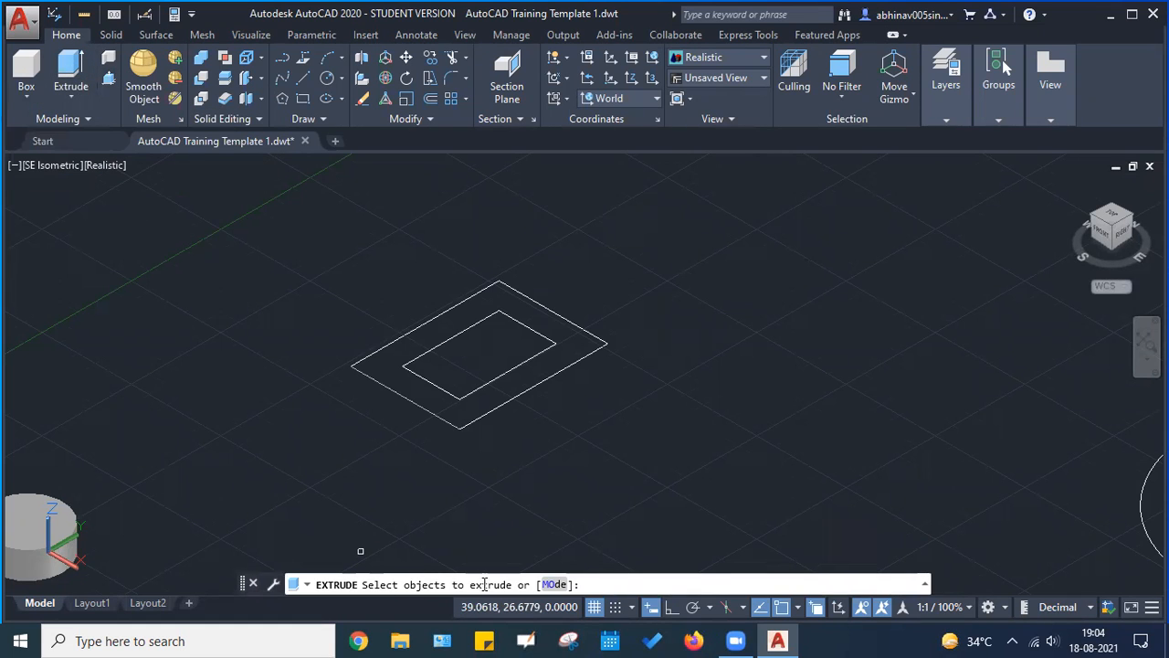
{"action": "key", "text": "Escape"}
{"action": "key", "text": "Escape"}
{"action": "key", "text": "Escape"}
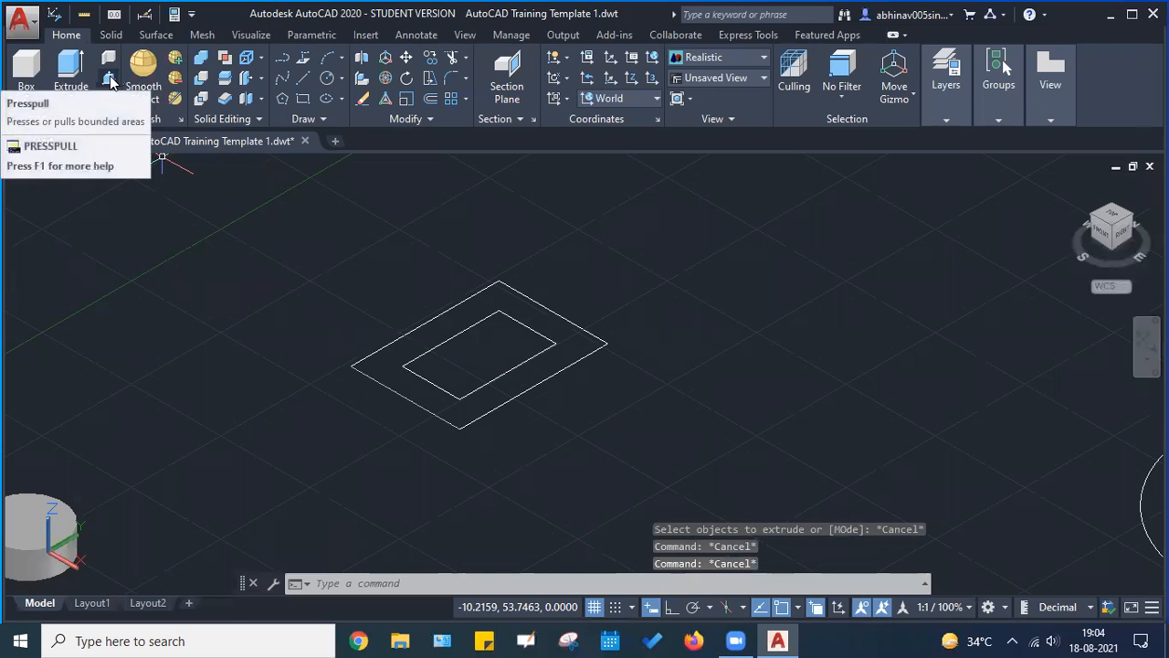
Pull the bounded area between the two nested rectangles upward 10 units with Presspull and end the command
{"action": "left_click", "coordinate": [108, 78]}
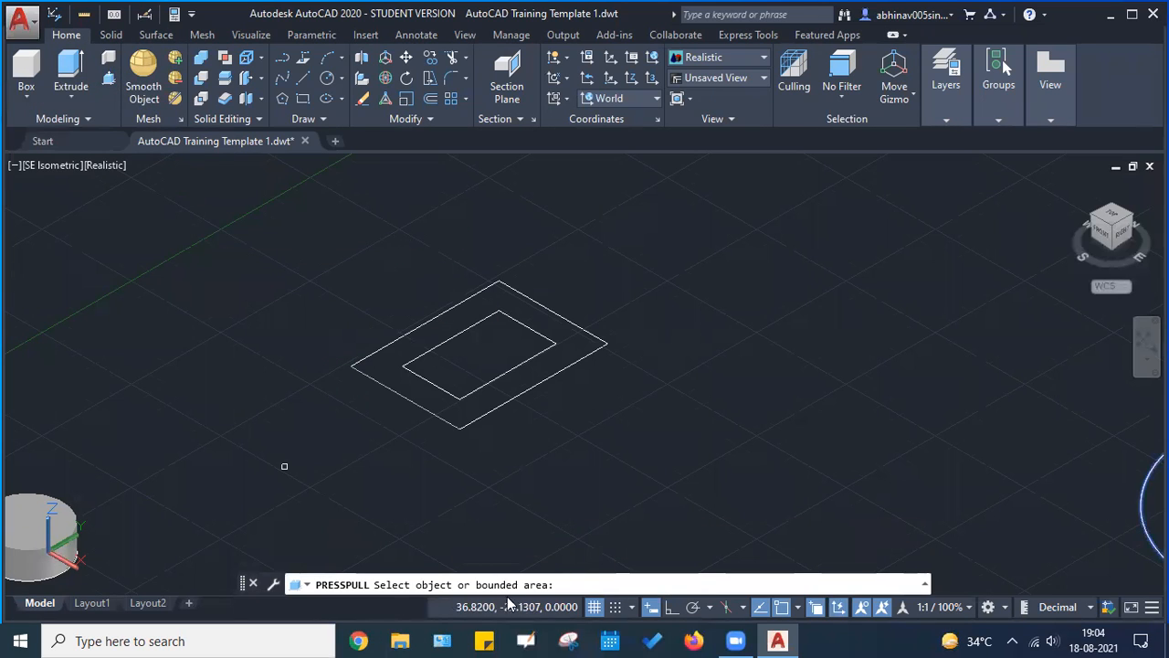
{"action": "scroll", "coordinate": [494, 330], "scroll_direction": "up", "scroll_amount": 2}
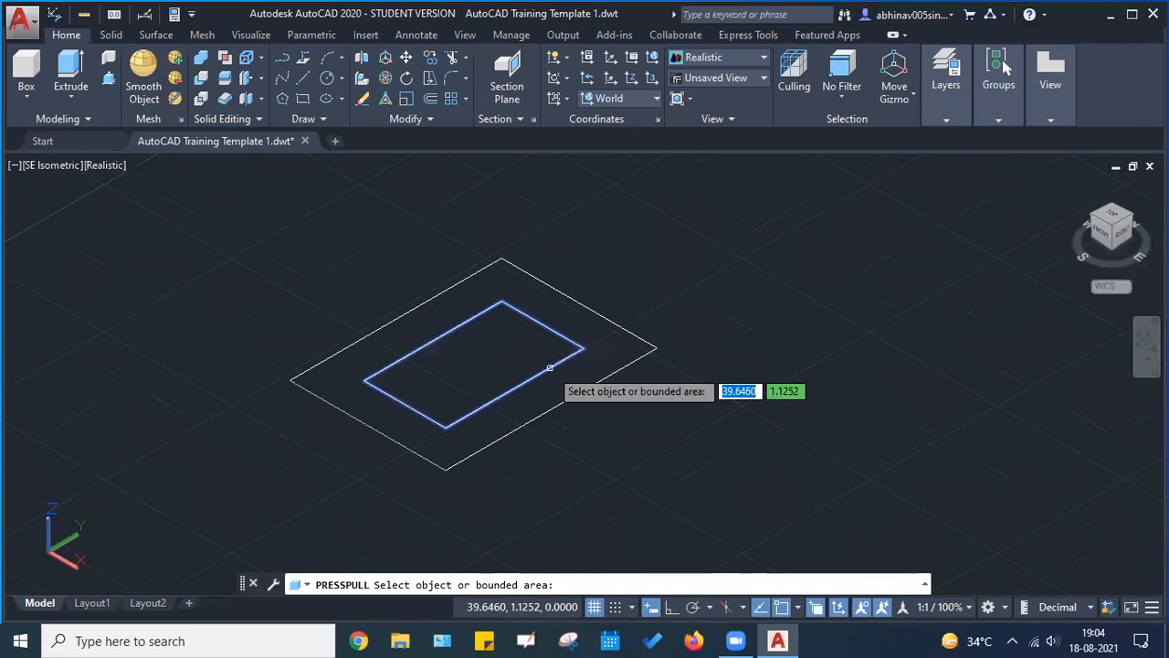
{"action": "scroll", "coordinate": [535, 345], "scroll_direction": "up", "scroll_amount": 1}
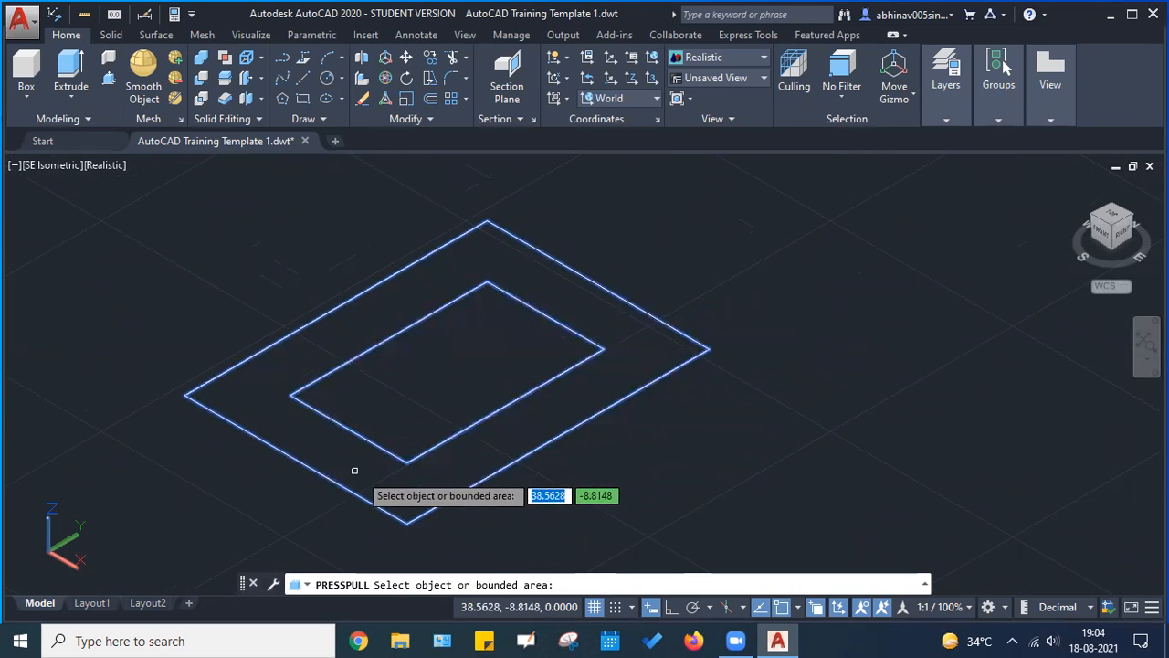
{"action": "left_click", "coordinate": [597, 383]}
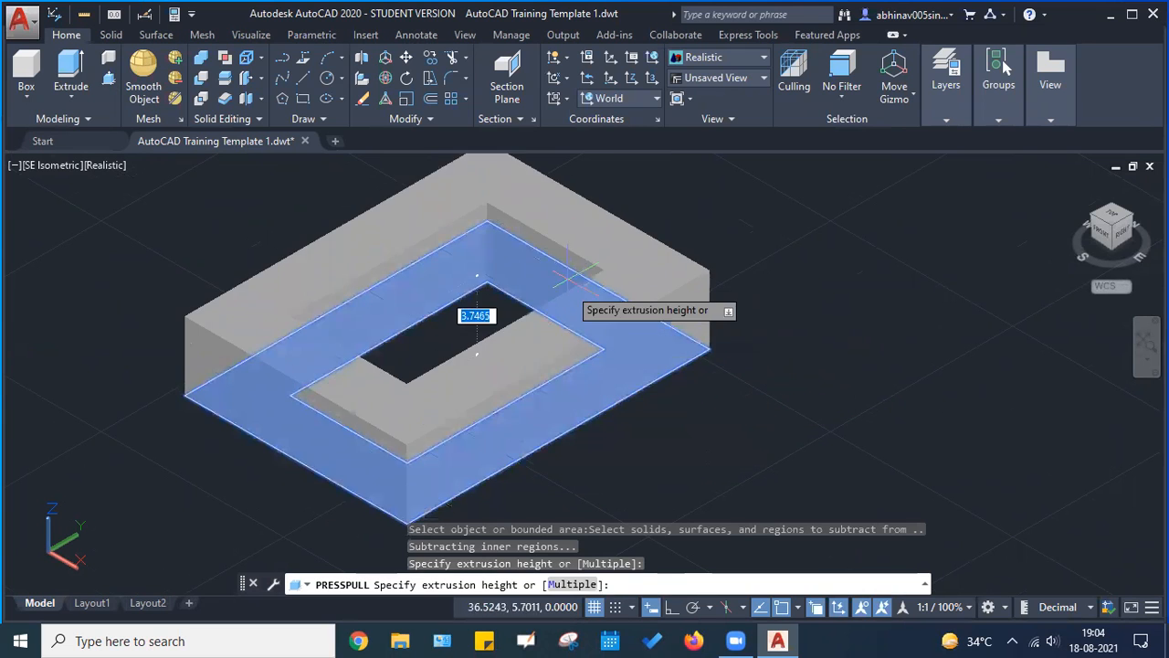
{"action": "scroll", "coordinate": [548, 239], "scroll_direction": "down", "scroll_amount": 5}
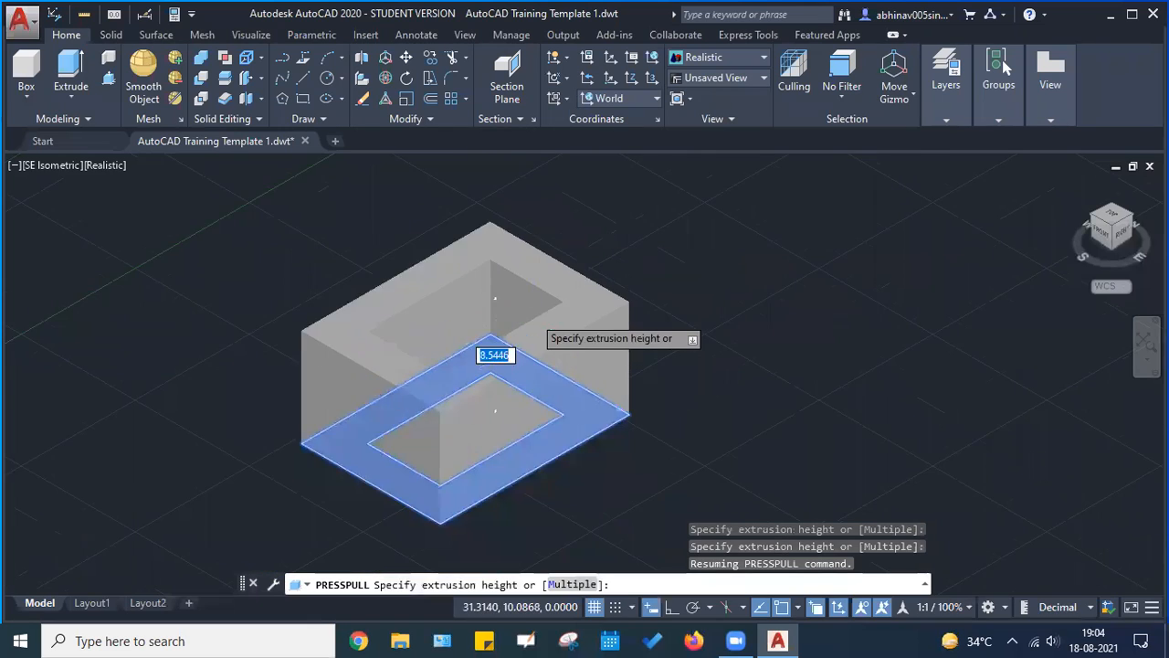
{"action": "middle_click_drag", "start_coordinate": [520, 239], "coordinate": [420, 336]}
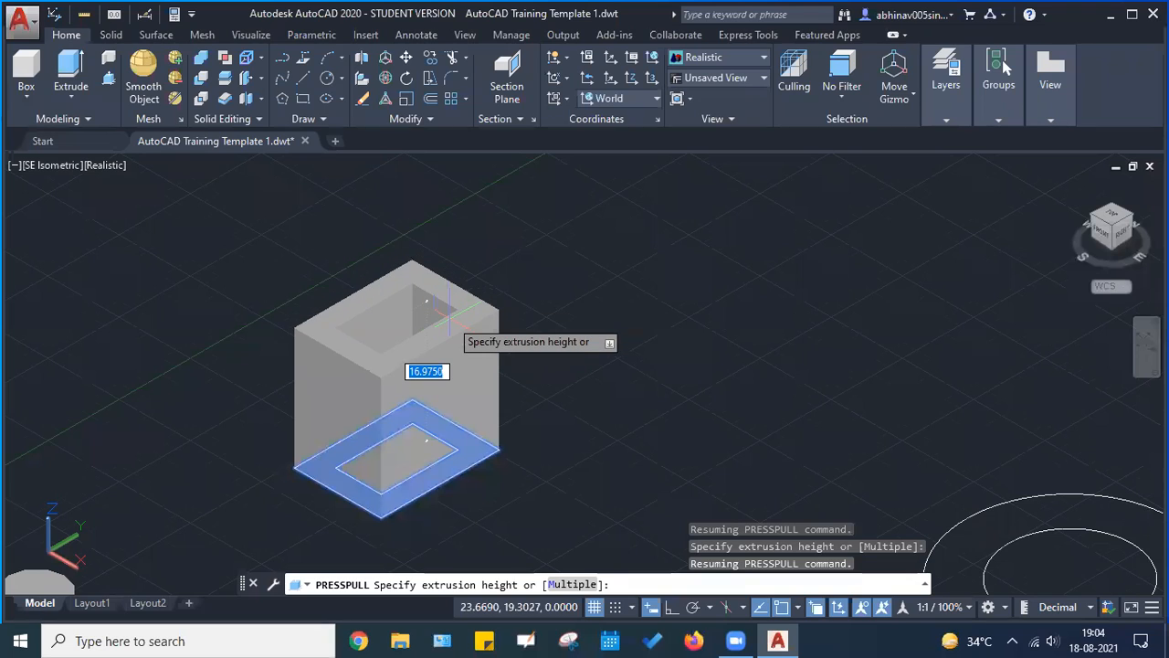
{"action": "type", "text": "10"}
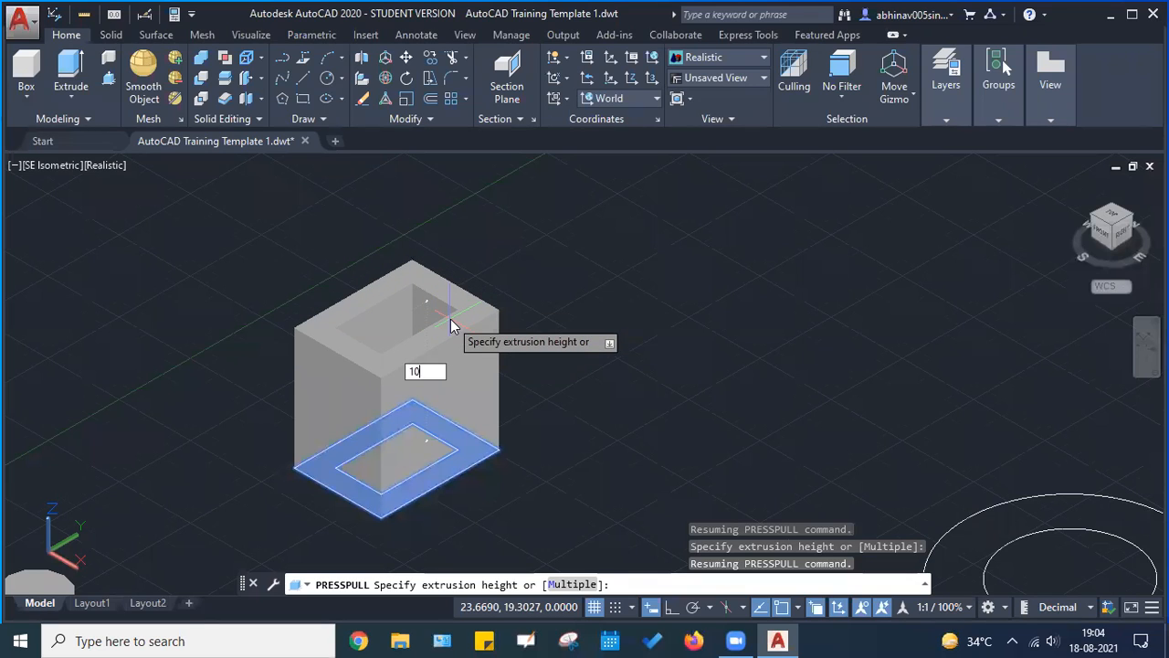
{"action": "key", "text": "Return"}
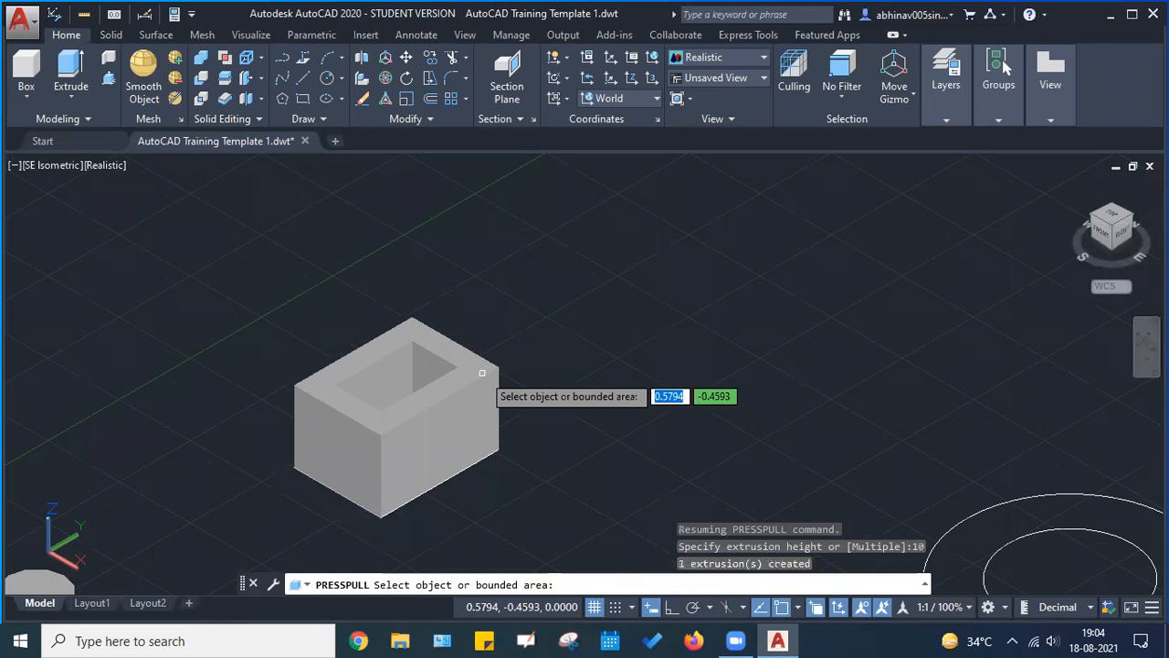
{"action": "middle_click_drag", "start_coordinate": [482, 372], "coordinate": [513, 336]}
{"action": "key", "text": "Escape"}
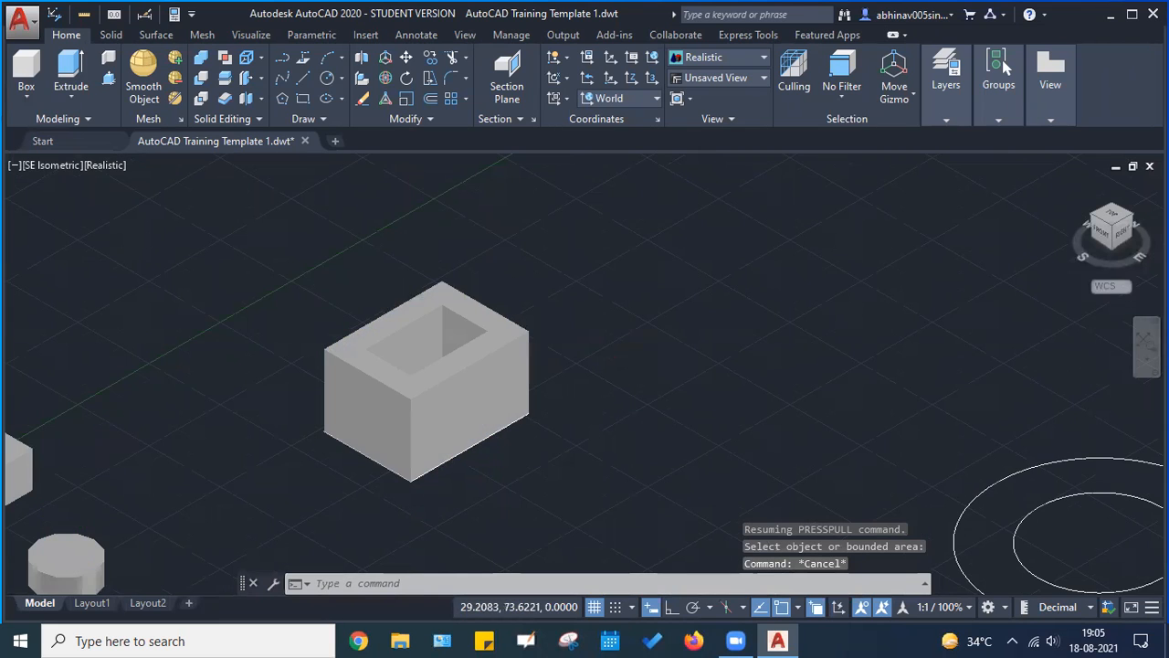
Orbit around the hollow rectangular box to examine its central opening from above and other angles
{"action": "scroll", "coordinate": [607, 342], "scroll_direction": "down", "scroll_amount": 4}
{"action": "scroll", "coordinate": [542, 315], "scroll_direction": "up", "scroll_amount": 3}
{"action": "scroll", "coordinate": [542, 322], "scroll_direction": "up", "scroll_amount": 2}
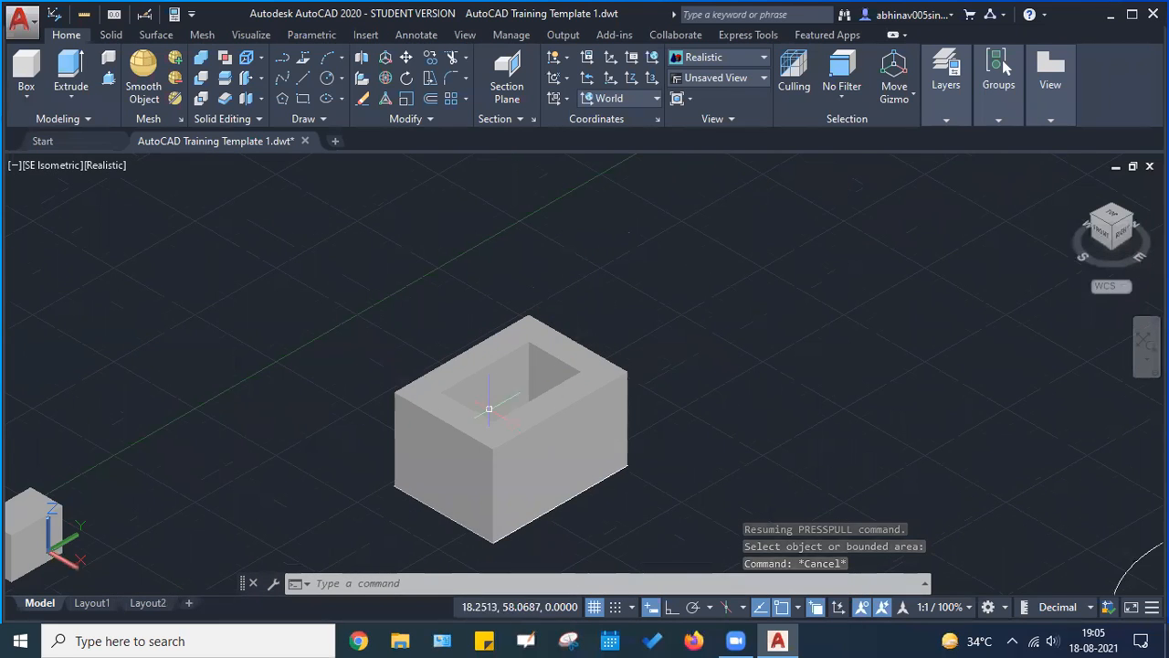
{"action": "key", "text": "Escape"}
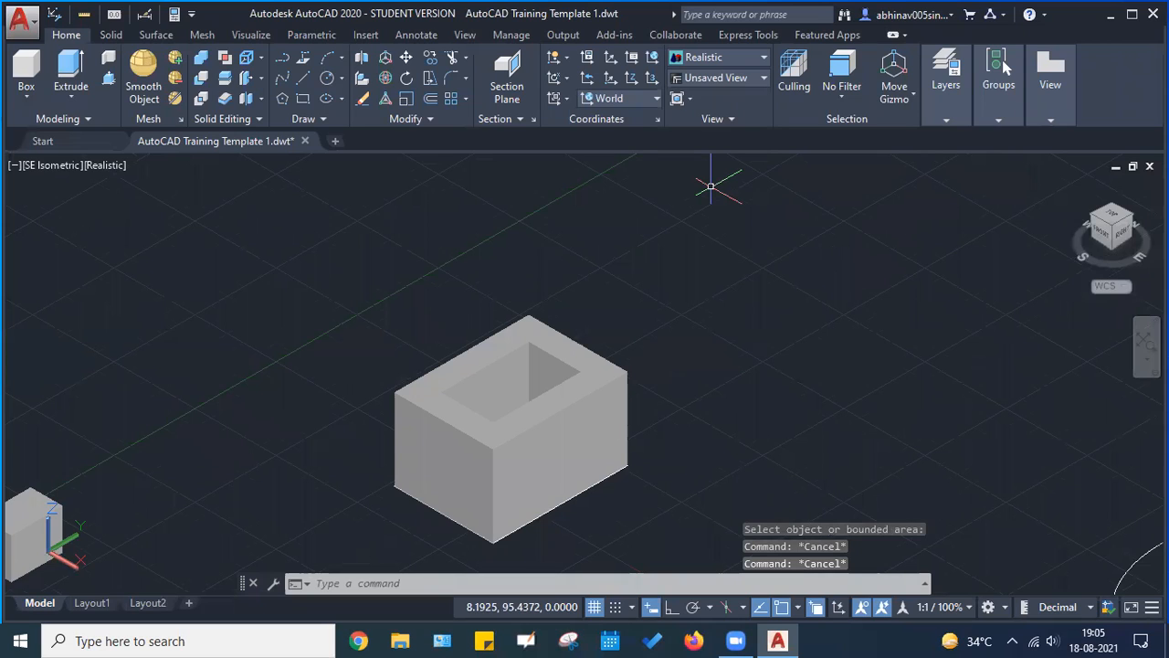
{"action": "key", "text": "Escape"}
{"action": "middle_click_drag", "start_coordinate": [564, 318], "coordinate": [510, 457], "text": "shift"}
{"action": "scroll", "coordinate": [510, 456], "scroll_direction": "up", "scroll_amount": 5}
{"action": "middle_click_drag", "start_coordinate": [609, 498], "coordinate": [611, 447], "text": "shift"}
{"action": "scroll", "coordinate": [611, 448], "scroll_direction": "down", "scroll_amount": 8}
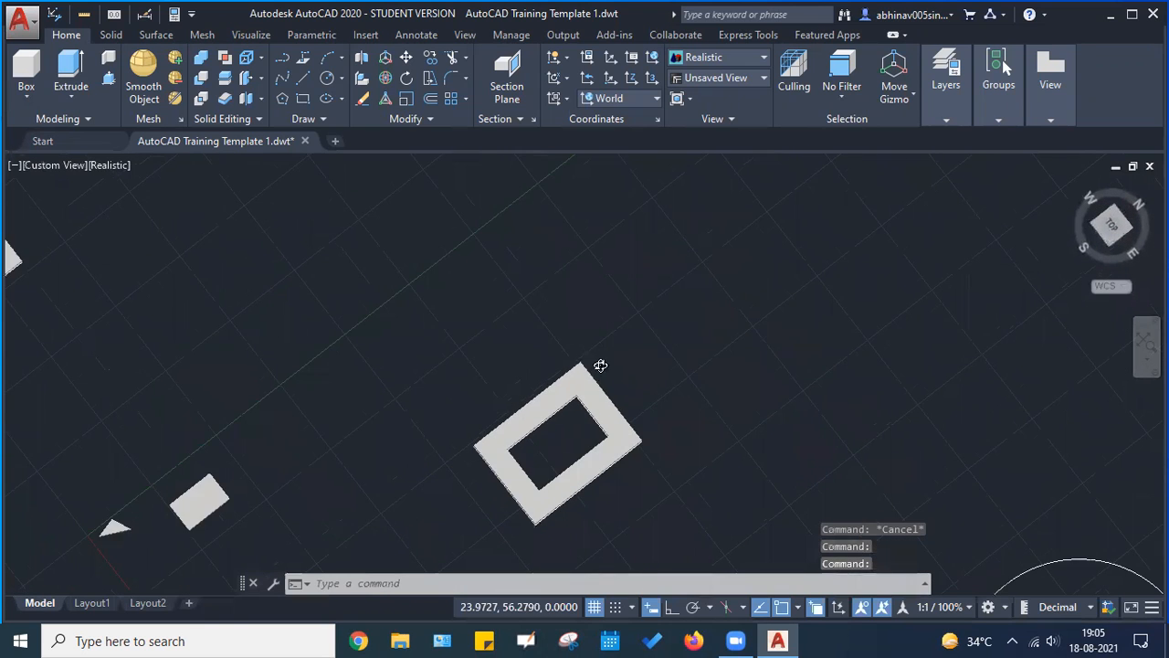
Examine the through-opening of the hollow box up close and the whole group of solids from above
{"action": "mouse_move", "coordinate": [612, 315]}
{"action": "middle_mouse_down", "text": "shift"}
{"action": "mouse_move", "coordinate": [621, 396]}
{"action": "mouse_move", "coordinate": [691, 407]}
{"action": "middle_mouse_up", "text": "shift"}
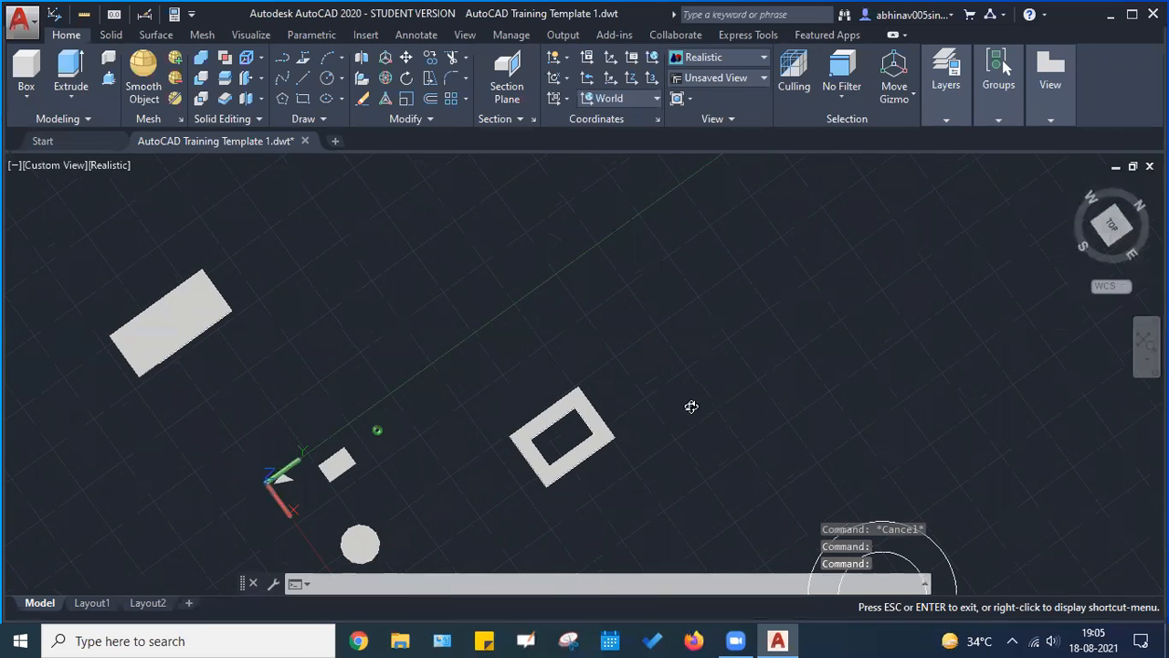
{"action": "middle_click_drag", "start_coordinate": [763, 259], "coordinate": [621, 348], "text": "shift"}
{"action": "scroll", "coordinate": [554, 356], "scroll_direction": "up", "scroll_amount": 6}
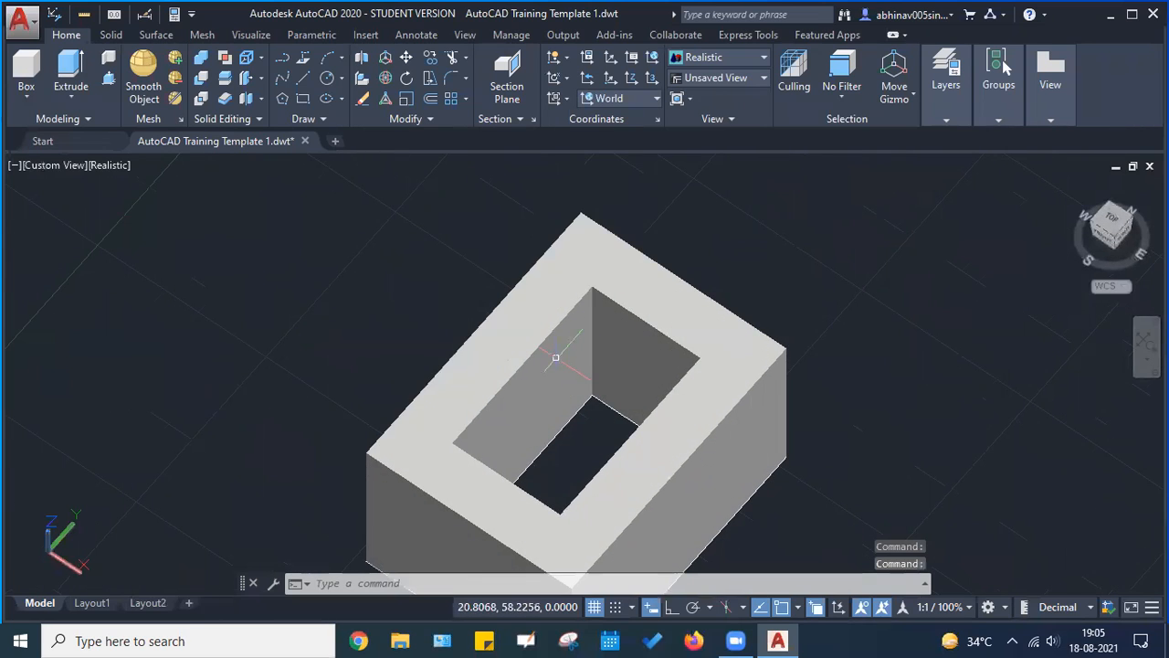
{"action": "scroll", "coordinate": [603, 383], "scroll_direction": "down", "scroll_amount": 8}
{"action": "middle_click_drag", "start_coordinate": [624, 444], "coordinate": [568, 527], "text": "shift"}
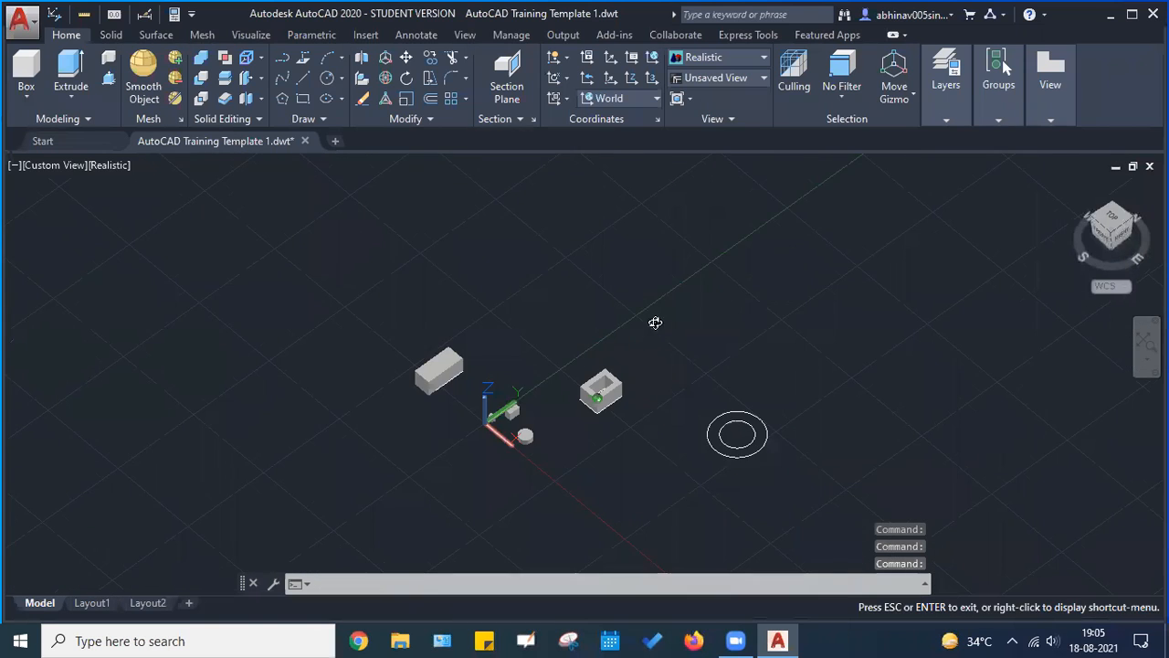
{"action": "middle_click_drag", "start_coordinate": [655, 323], "coordinate": [665, 543], "text": "shift"}
{"action": "middle_click_drag", "start_coordinate": [642, 412], "coordinate": [641, 431], "text": "shift"}
Try the southeast isometric orientation from the ViewCube and orbit to a higher viewpoint over the solids
{"action": "left_click", "coordinate": [711, 76]}
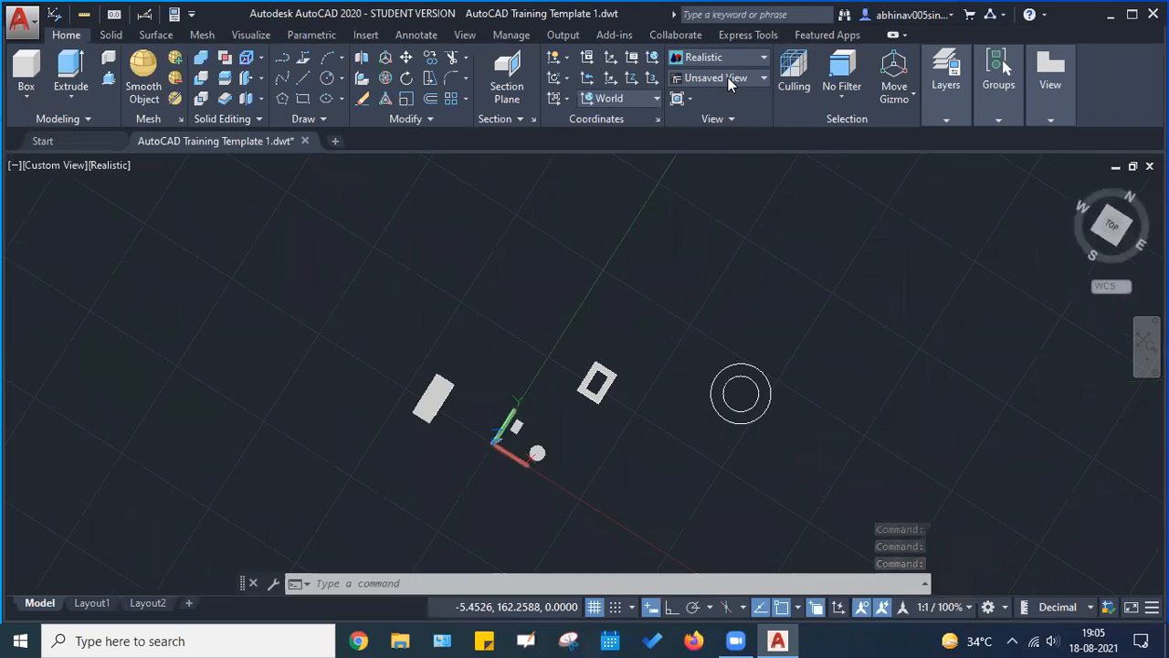
{"action": "key", "text": "Escape"}
{"action": "key", "text": "Escape"}
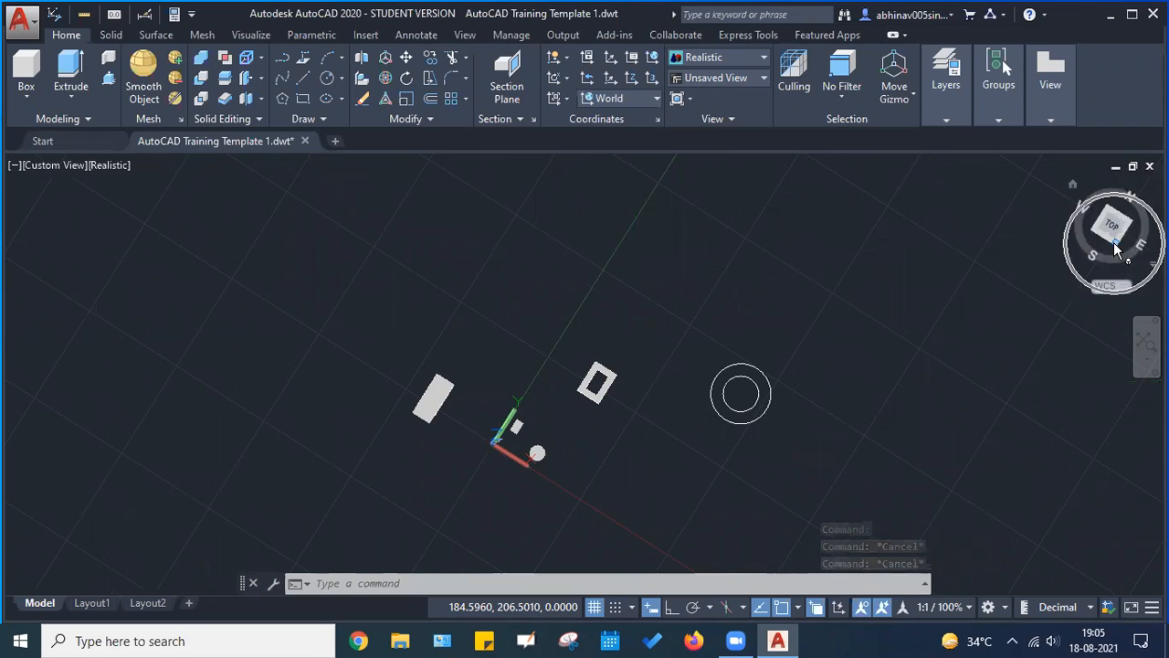
{"action": "left_click", "coordinate": [1113, 243]}
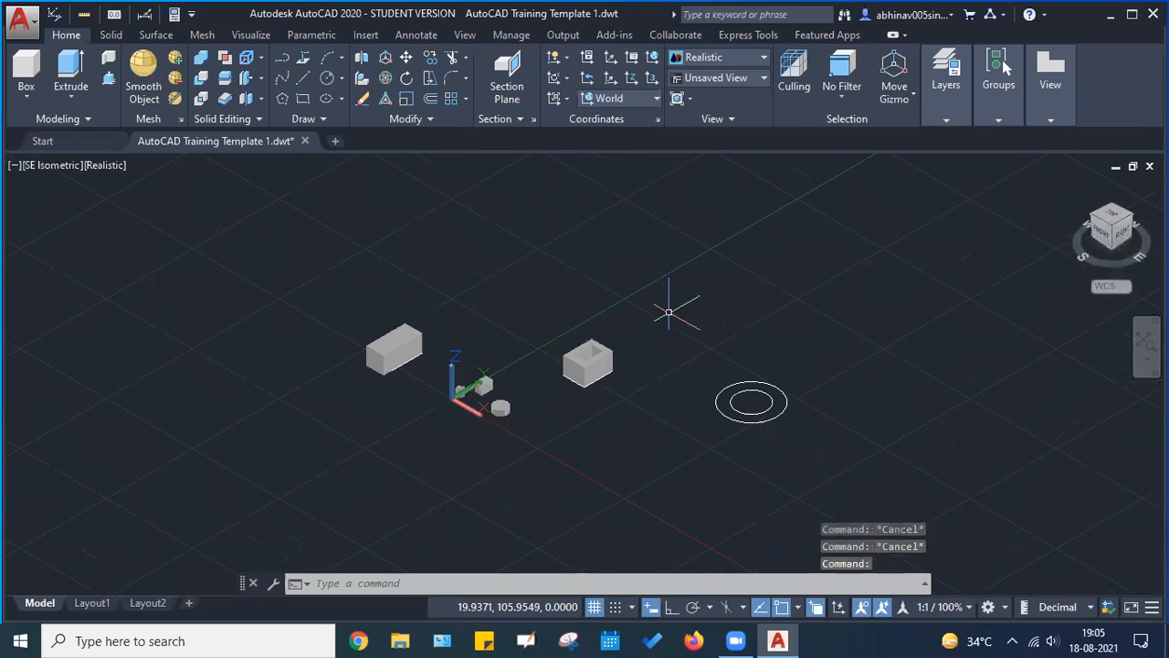
{"action": "middle_click_drag", "start_coordinate": [611, 329], "coordinate": [637, 449], "text": "shift"}
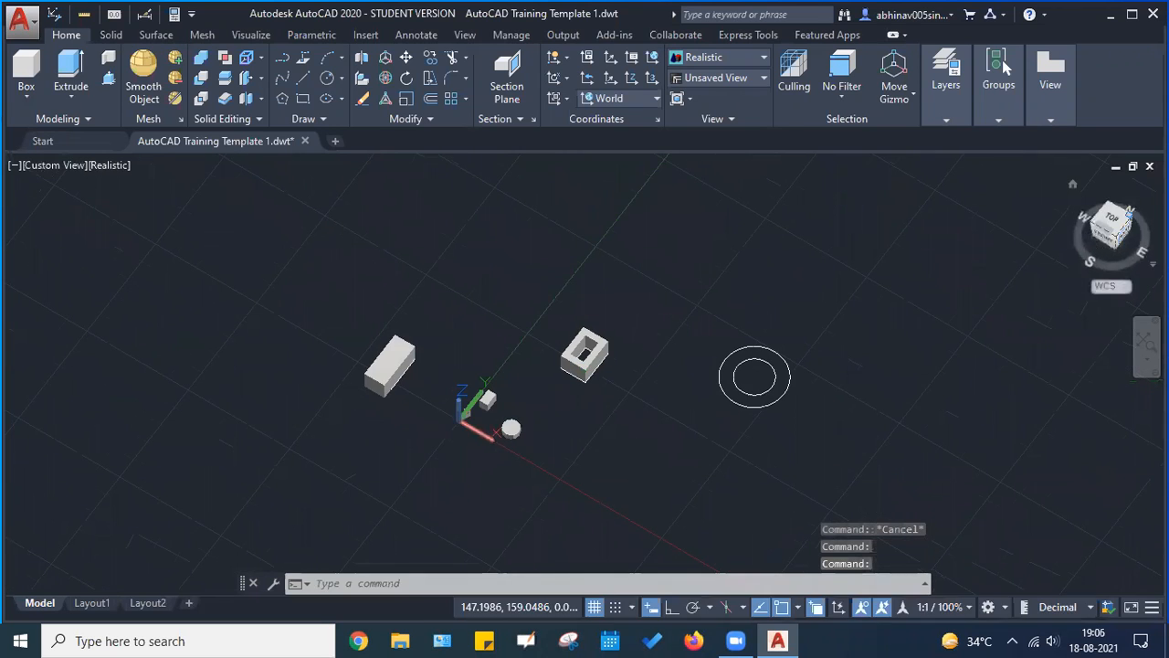
Restore the preset SE Isometric view and bring the solids and the two concentric circles into view
{"action": "left_click", "coordinate": [722, 76]}
{"action": "left_click", "coordinate": [722, 77]}
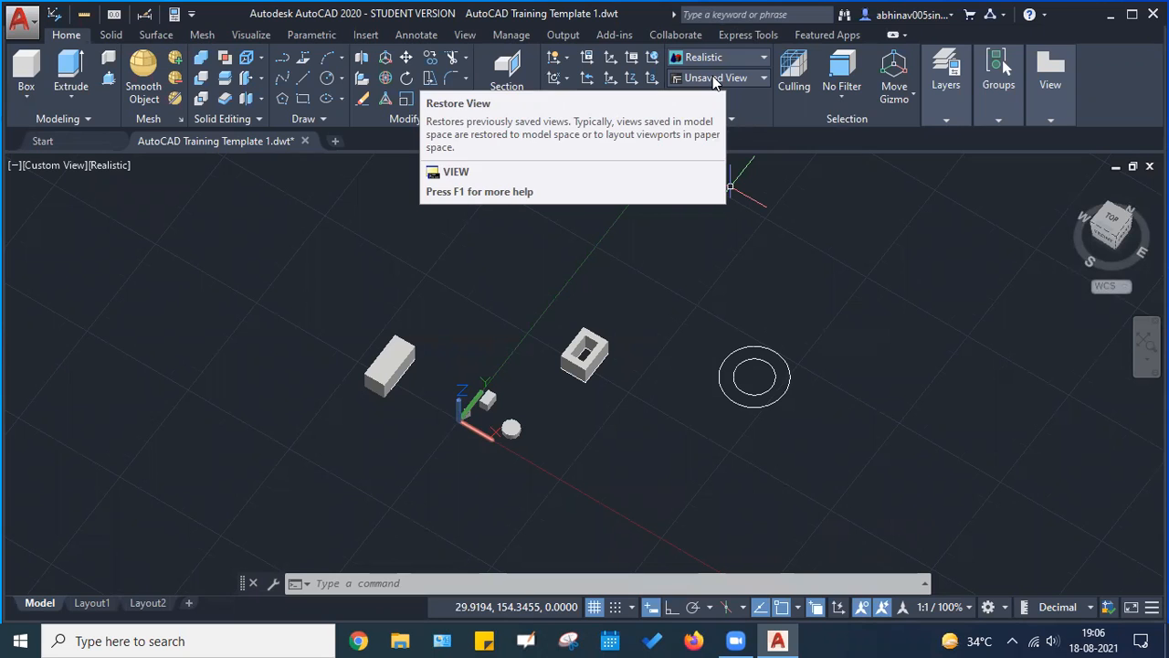
{"action": "left_click", "coordinate": [715, 78]}
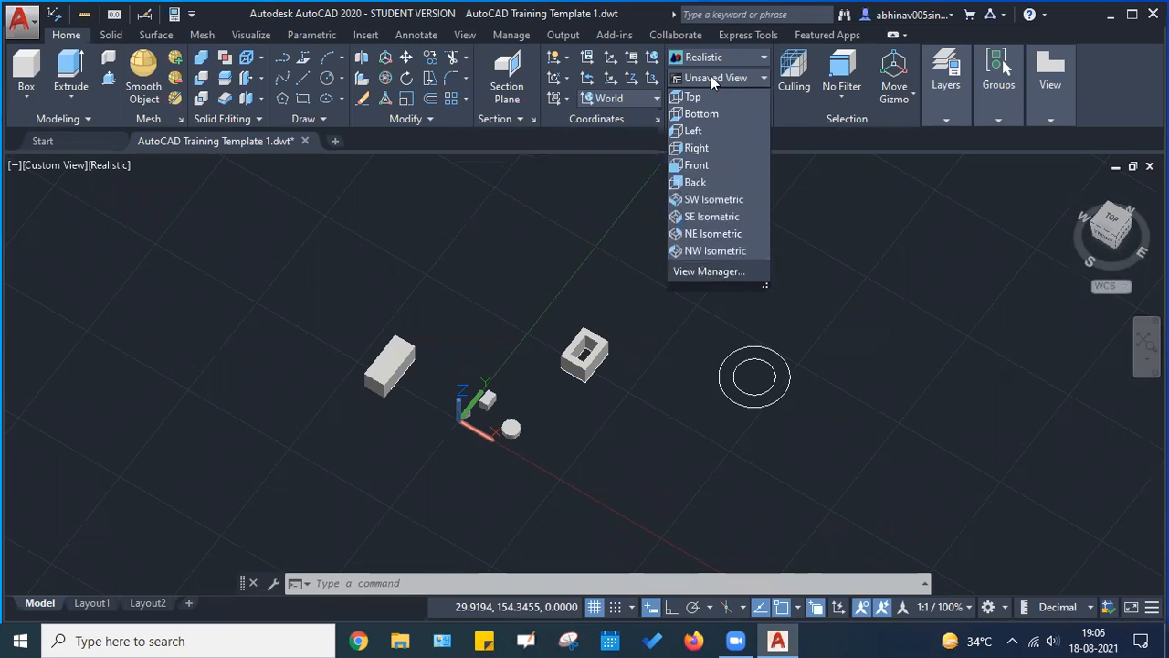
{"action": "left_click", "coordinate": [711, 216]}
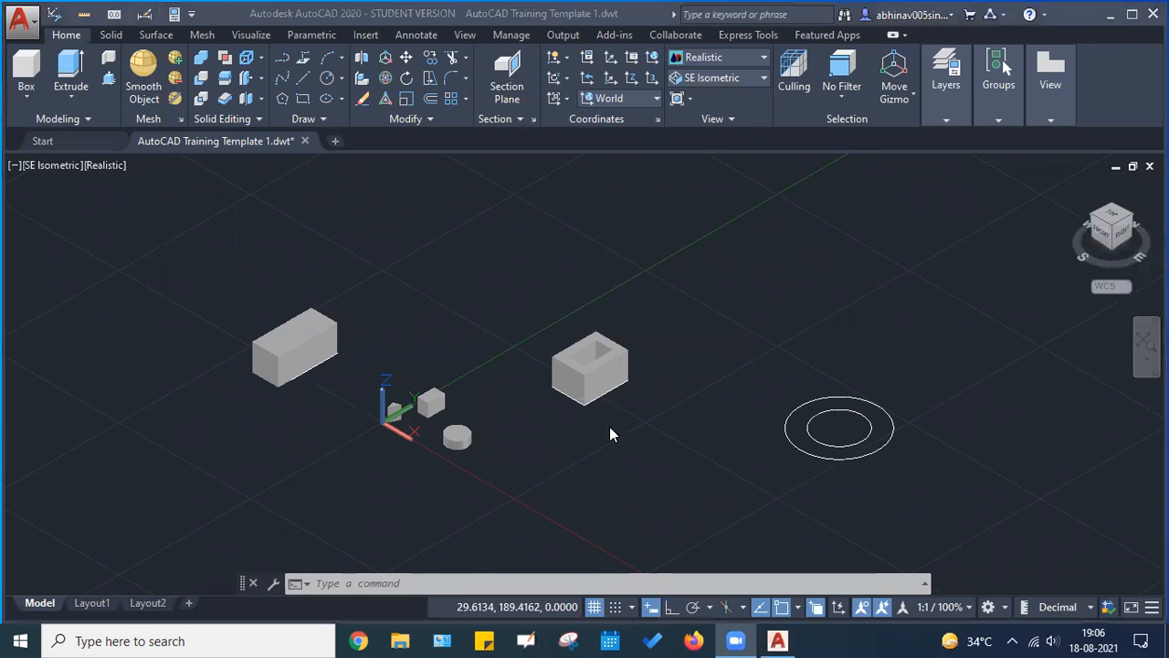
{"action": "middle_click_drag", "start_coordinate": [770, 412], "coordinate": [590, 395]}
{"action": "middle_click_drag", "start_coordinate": [368, 314], "coordinate": [515, 330]}
{"action": "scroll", "coordinate": [515, 331], "scroll_direction": "up", "scroll_amount": 5}
{"action": "scroll", "coordinate": [515, 331], "scroll_direction": "down", "scroll_amount": 5}
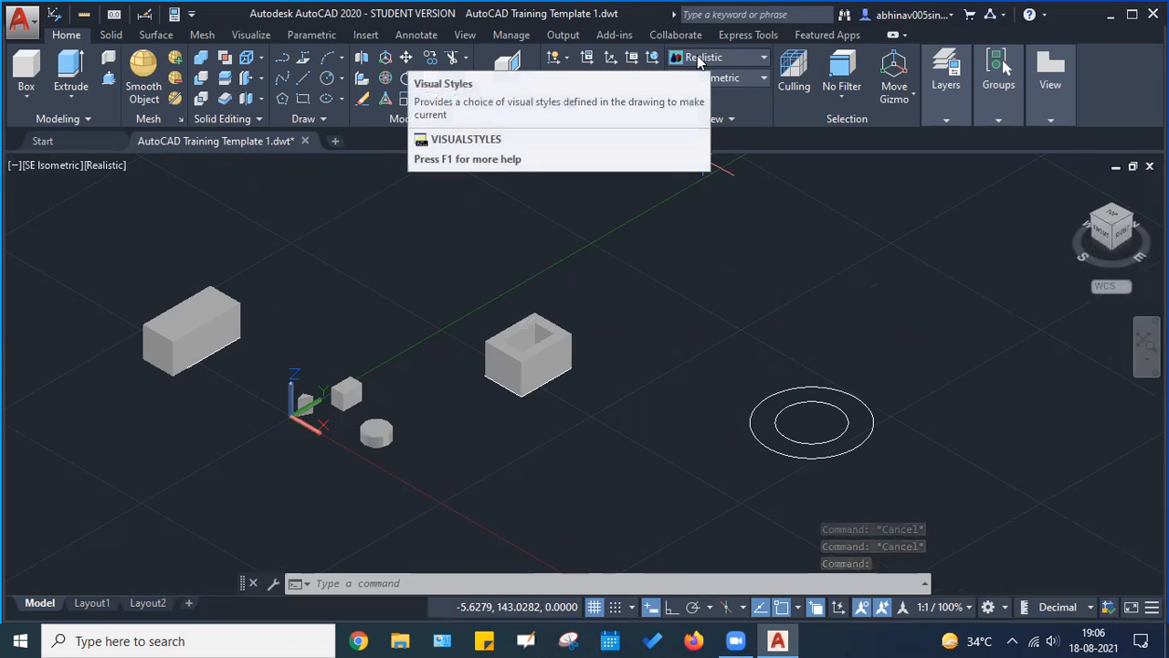
Change the visual style of the model to Conceptual and check the shading of the hollow box
{"action": "left_click", "coordinate": [699, 57]}
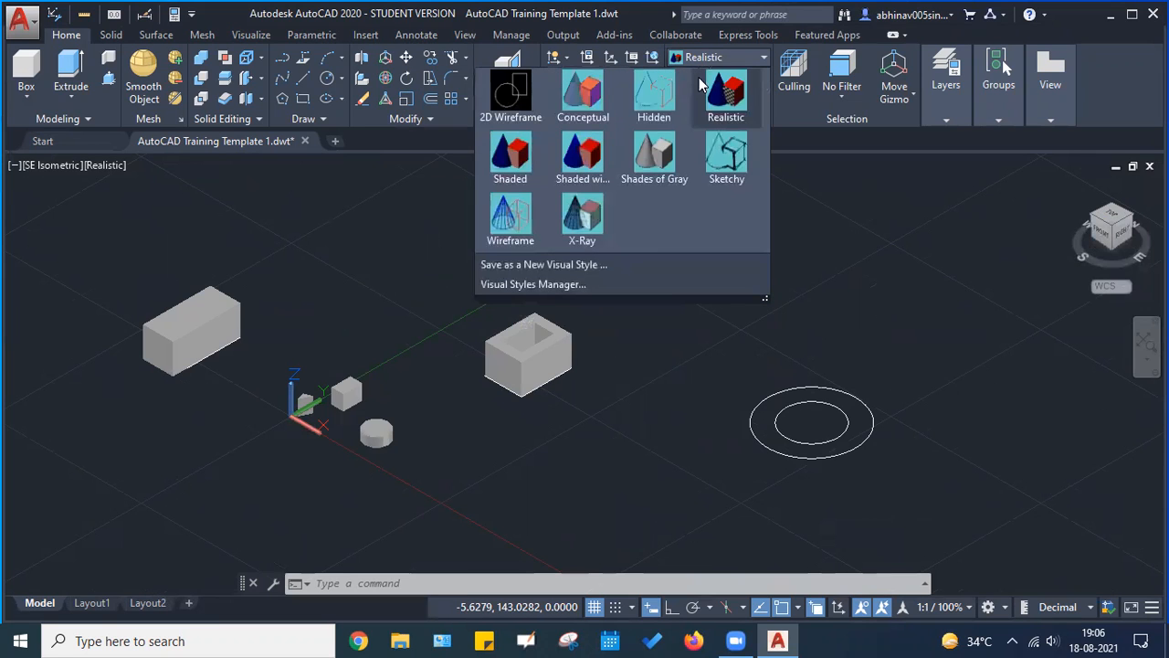
{"action": "left_click", "coordinate": [586, 91]}
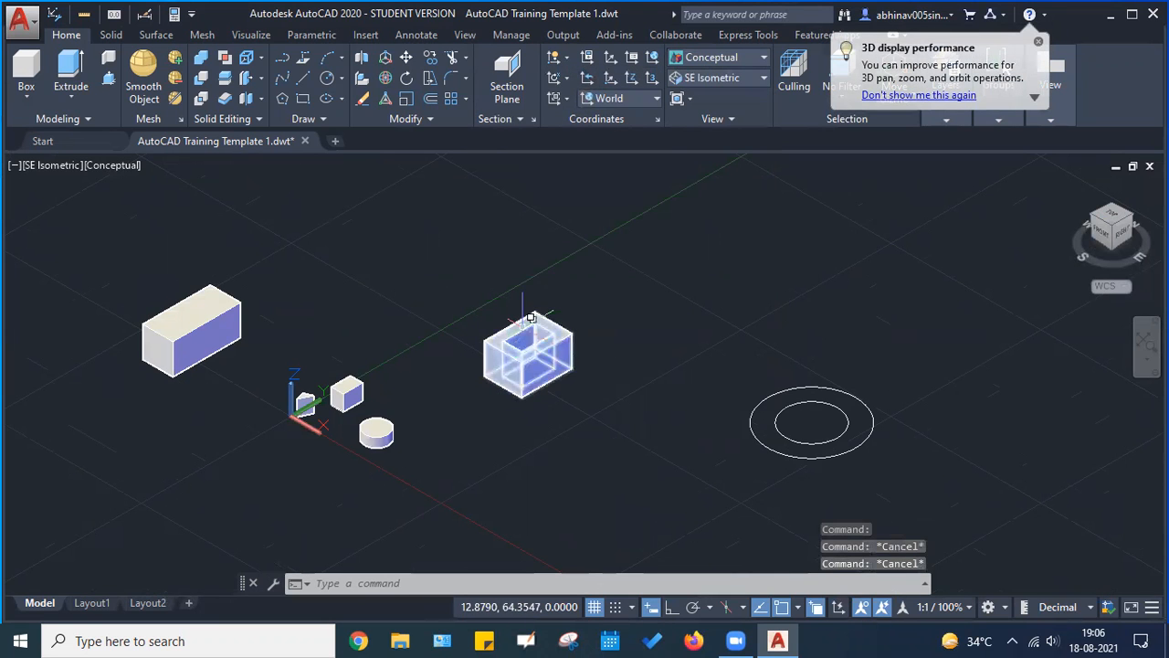
{"action": "scroll", "coordinate": [541, 371], "scroll_direction": "up", "scroll_amount": 3}
{"action": "scroll", "coordinate": [676, 317], "scroll_direction": "down", "scroll_amount": 4}
Pull the bounded area between the two concentric circles upward about 30 units with Presspull and end the command
{"action": "middle_click_drag", "start_coordinate": [904, 351], "coordinate": [710, 334]}
{"action": "scroll", "coordinate": [692, 369], "scroll_direction": "up", "scroll_amount": 2}
{"action": "scroll", "coordinate": [695, 369], "scroll_direction": "up", "scroll_amount": 1}
{"action": "key", "text": "Escape"}
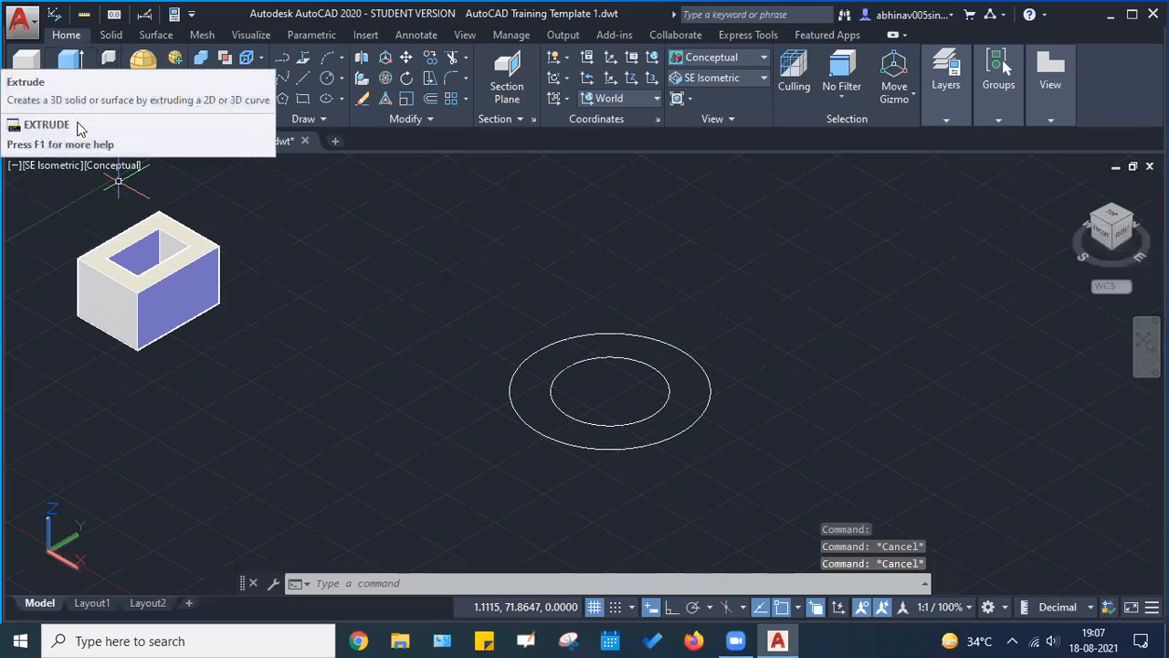
{"action": "left_click", "coordinate": [110, 76]}
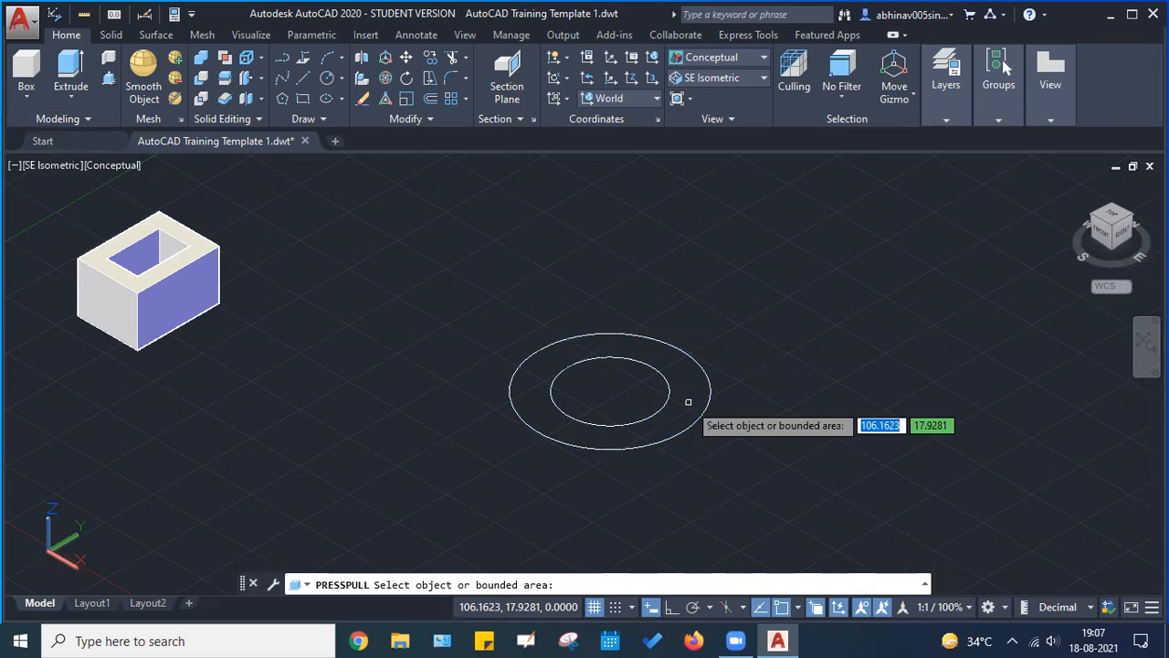
{"action": "left_click", "coordinate": [686, 392]}
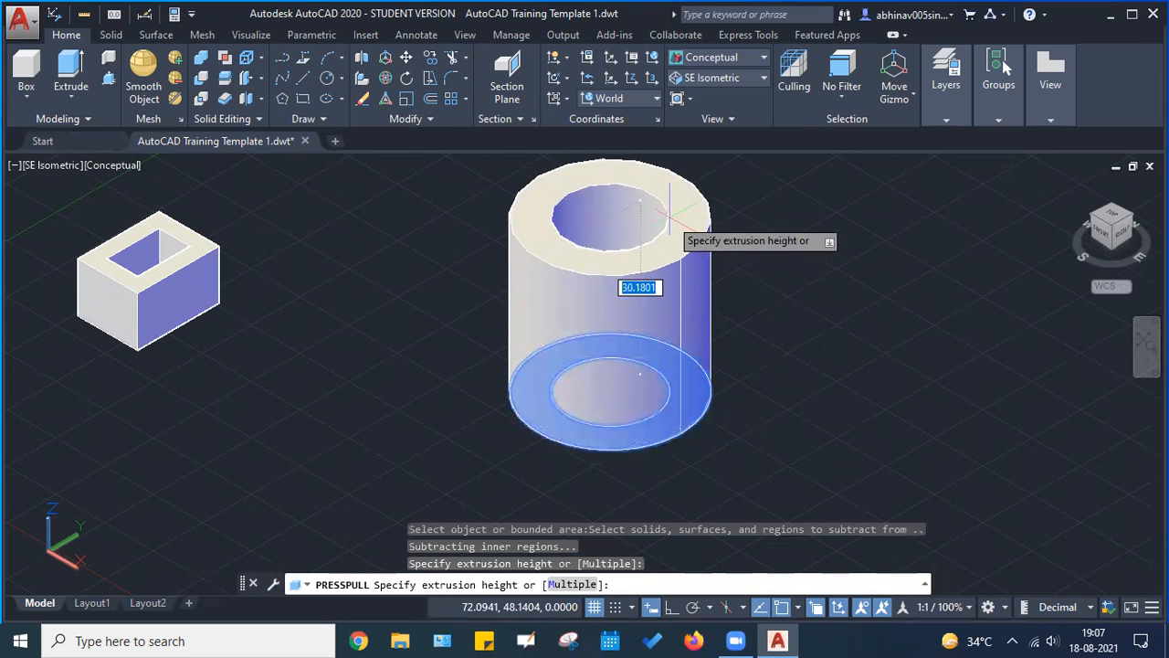
{"action": "left_click", "coordinate": [670, 219]}
{"action": "middle_click_drag", "start_coordinate": [801, 250], "coordinate": [926, 399]}
{"action": "scroll", "coordinate": [831, 334], "scroll_direction": "down", "scroll_amount": 4}
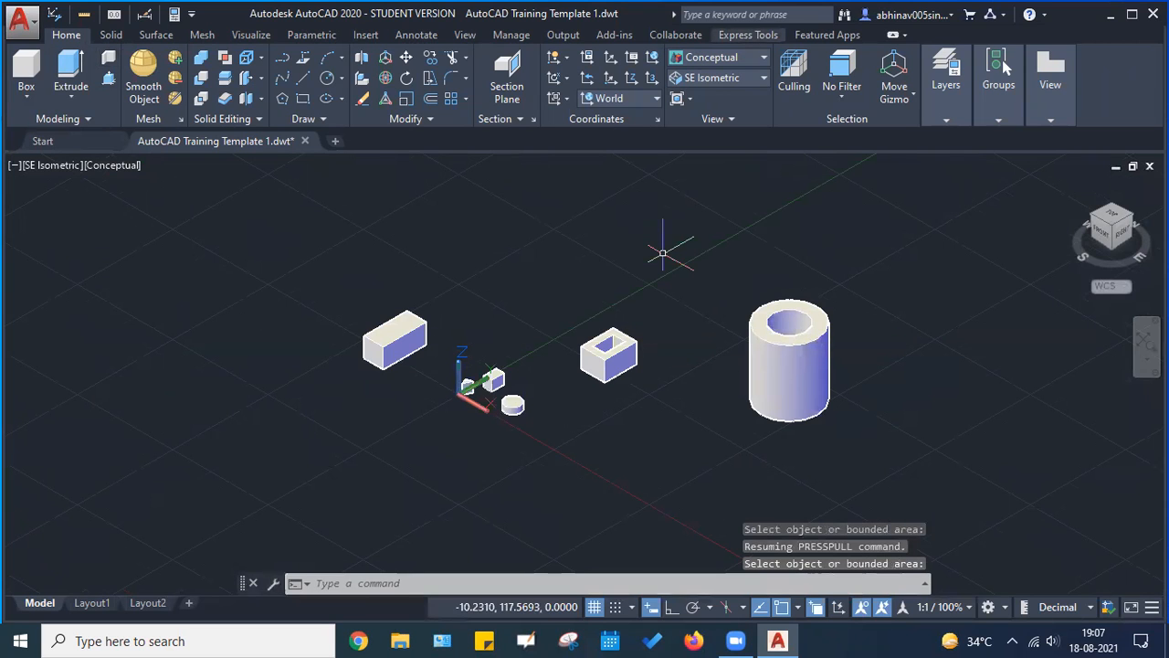
{"action": "key", "text": "Escape"}
{"action": "key", "text": "Escape"}
Select all the solids in the drawing with one selection window and erase them
{"action": "middle_click_drag", "start_coordinate": [663, 253], "coordinate": [576, 222]}
{"action": "mouse_move", "coordinate": [842, 450]}
{"action": "left_mouse_down"}
{"action": "mouse_move", "coordinate": [232, 160]}
{"action": "mouse_move", "coordinate": [264, 212]}
{"action": "left_mouse_up"}
{"action": "left_click", "coordinate": [197, 189]}
{"action": "key", "text": "Escape"}
{"action": "key", "text": "Escape"}
{"action": "key", "text": "Escape"}
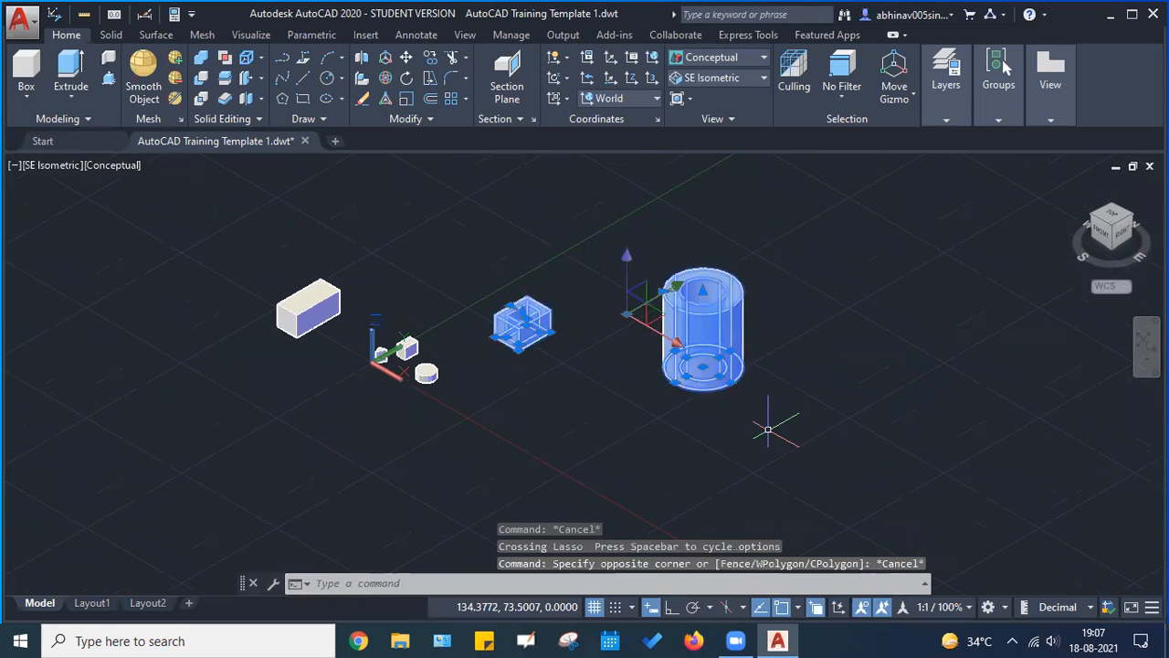
{"action": "left_click", "coordinate": [215, 190]}
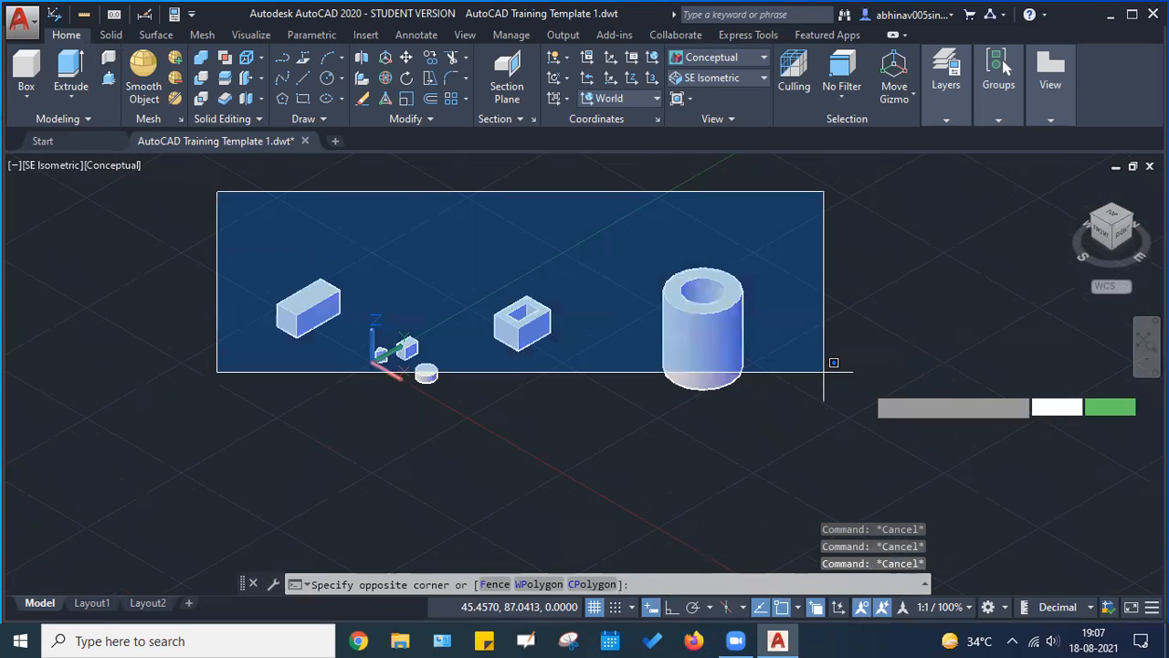
{"action": "left_click", "coordinate": [1027, 523]}
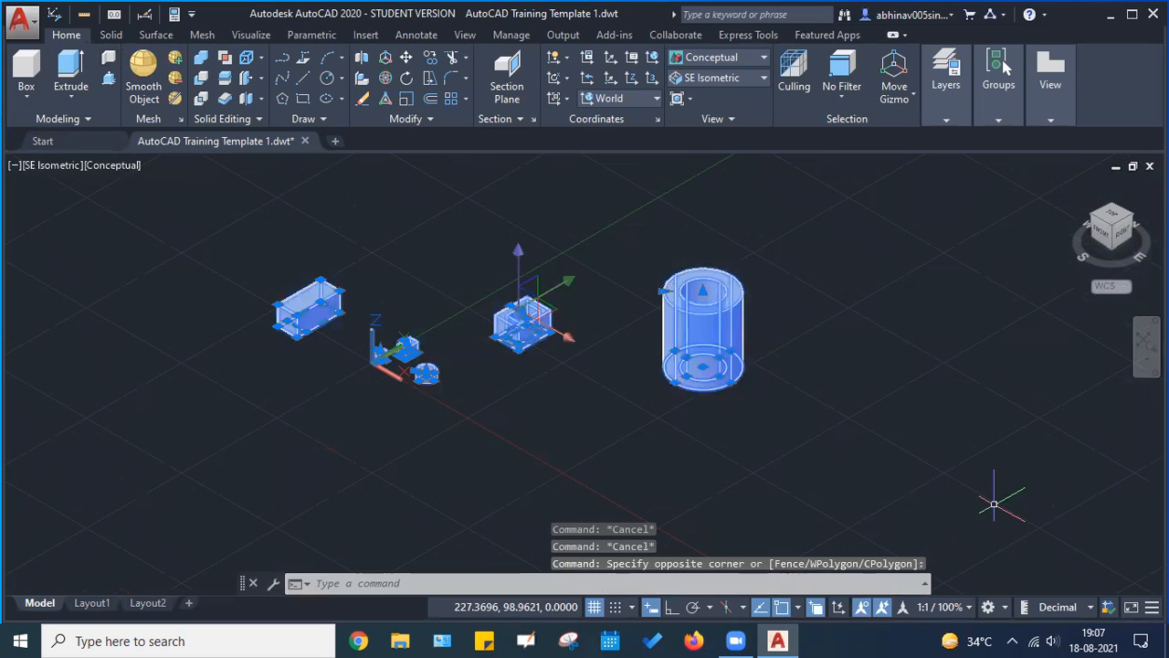
{"action": "key", "text": "Delete"}
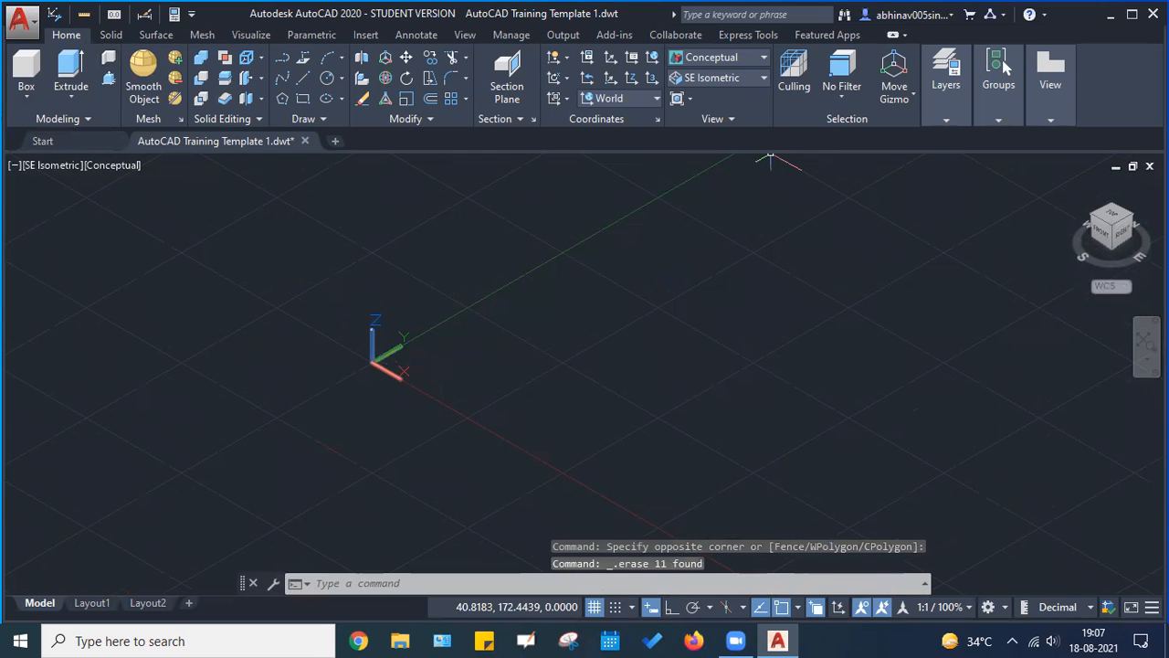
Try a freehand polysolid wall with one segment running roughly along the Y axis, and cancel the command
{"action": "middle_click_drag", "start_coordinate": [770, 160], "coordinate": [701, 164]}
{"action": "key", "text": "Escape"}
{"action": "key", "text": "Escape"}
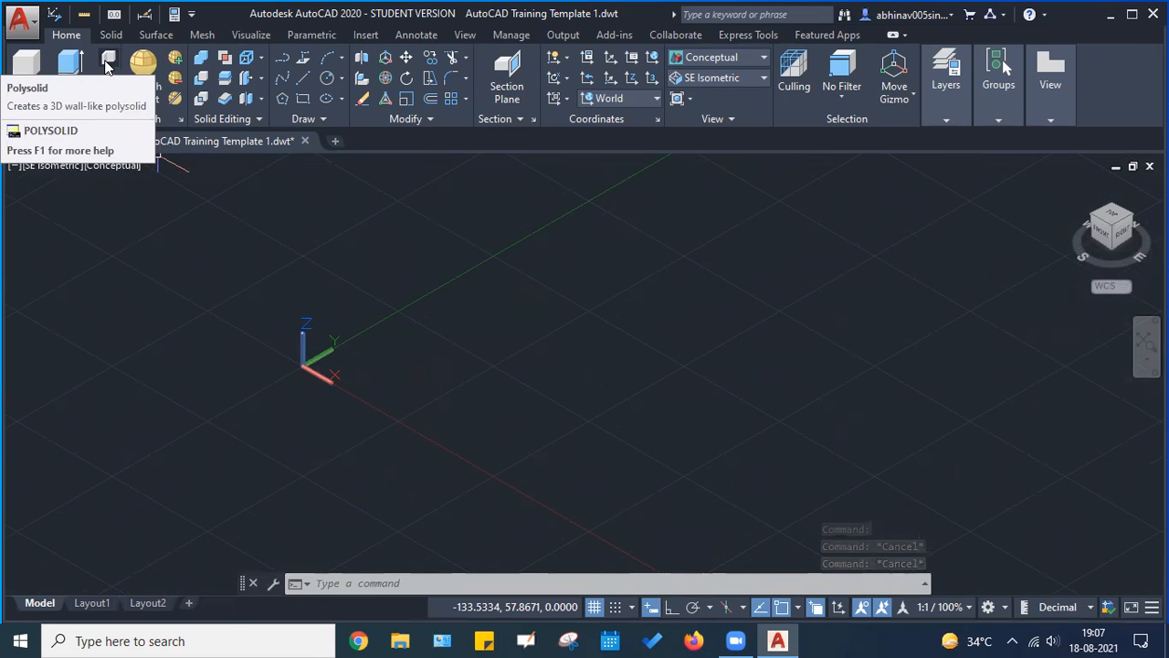
{"action": "left_click", "coordinate": [107, 65]}
{"action": "left_click", "coordinate": [466, 354]}
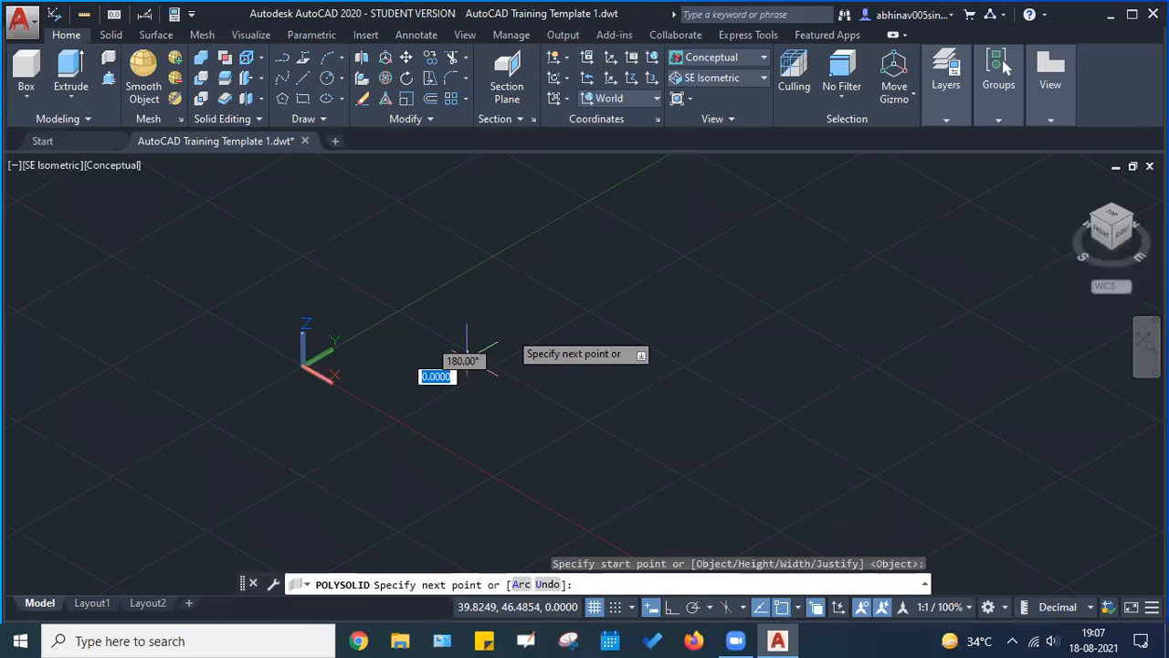
{"action": "left_click", "coordinate": [608, 272]}
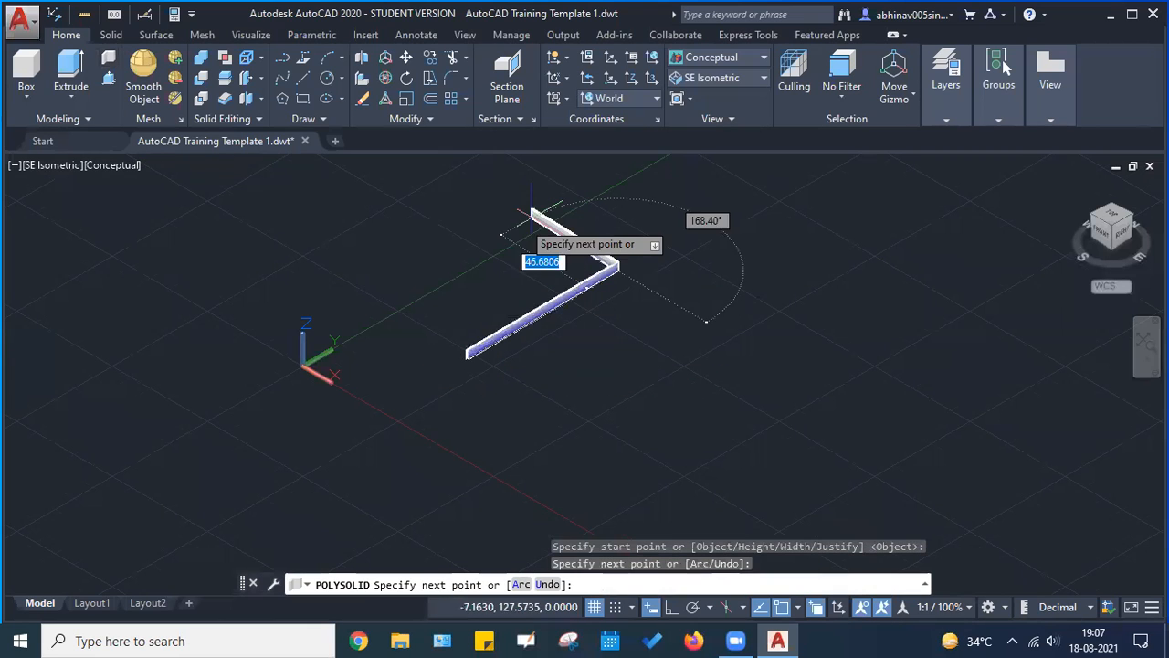
{"action": "scroll", "coordinate": [517, 235], "scroll_direction": "up", "scroll_amount": 5}
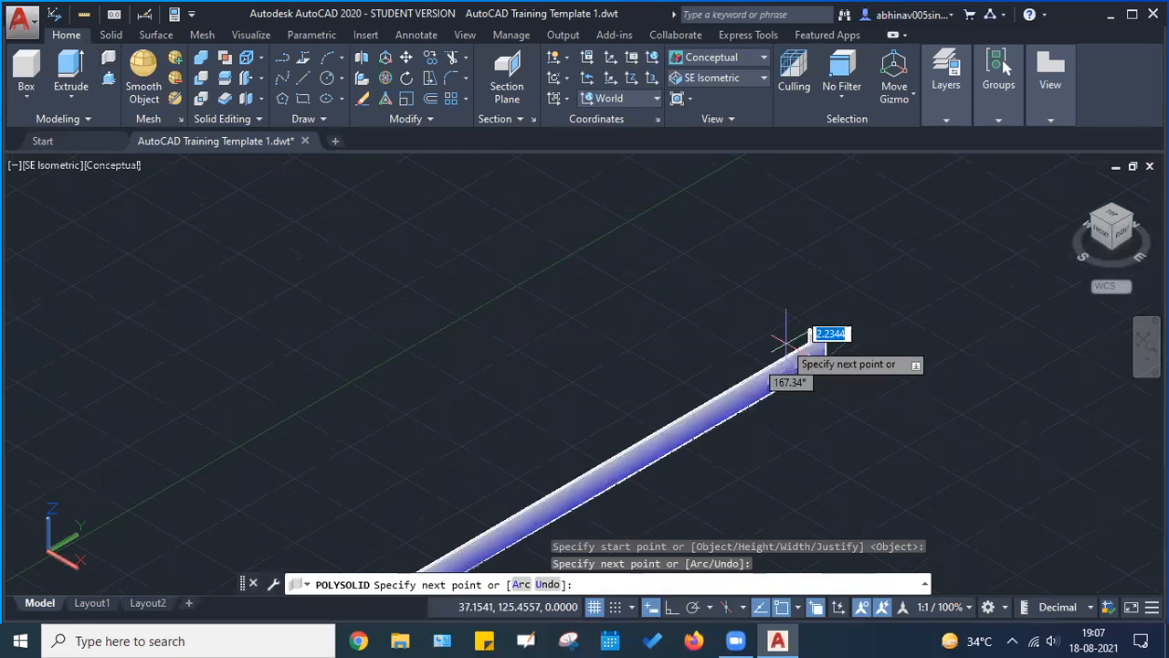
{"action": "key", "text": "Escape"}
{"action": "scroll", "coordinate": [536, 334], "scroll_direction": "down", "scroll_amount": 3}
{"action": "middle_click_drag", "start_coordinate": [535, 334], "coordinate": [527, 266]}
{"action": "key", "text": "Escape"}
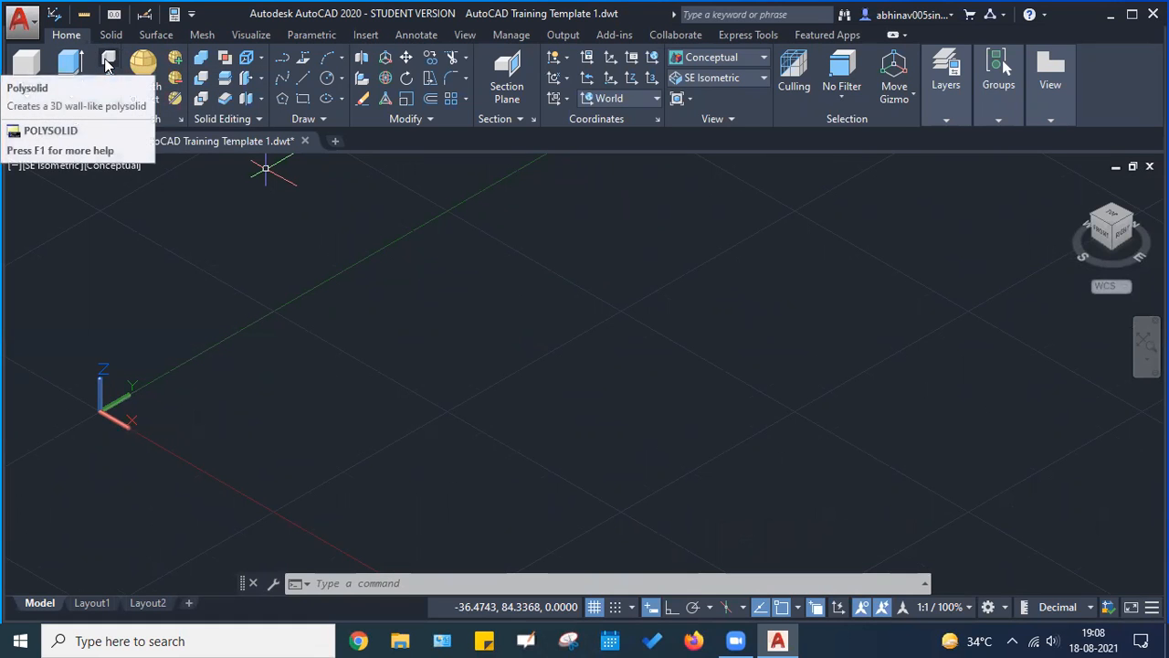
Start a new Polysolid near the origin and set its height to 3
{"action": "left_click", "coordinate": [107, 61]}
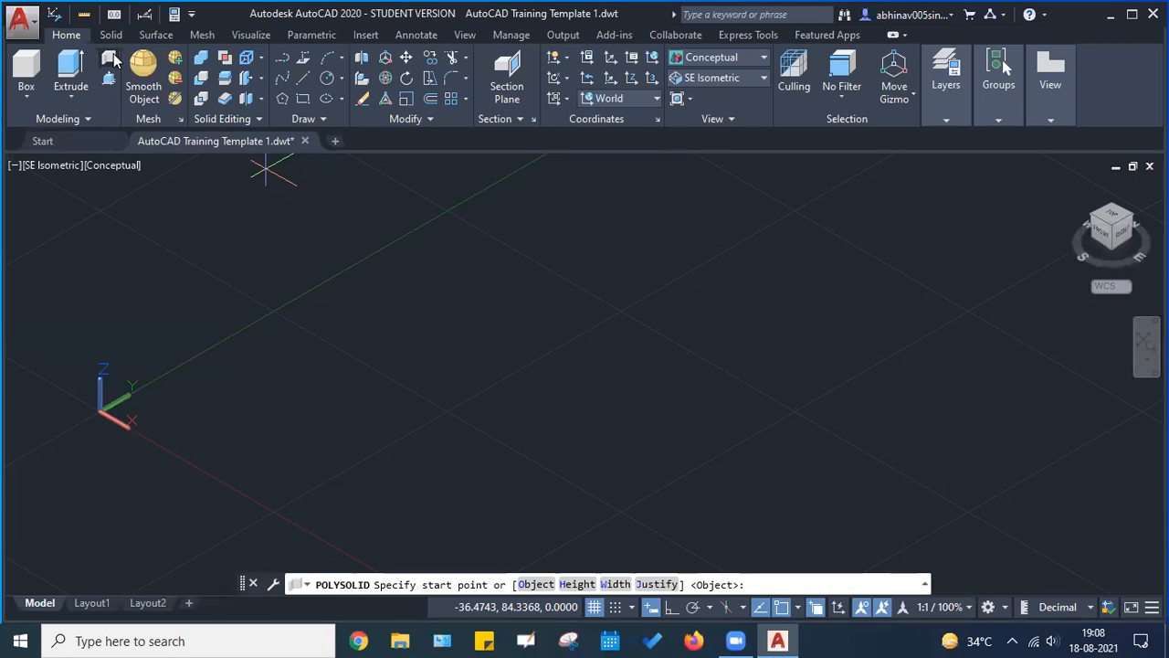
{"action": "middle_click_drag", "start_coordinate": [380, 433], "coordinate": [735, 363]}
{"action": "scroll", "coordinate": [501, 323], "scroll_direction": "up", "scroll_amount": 6}
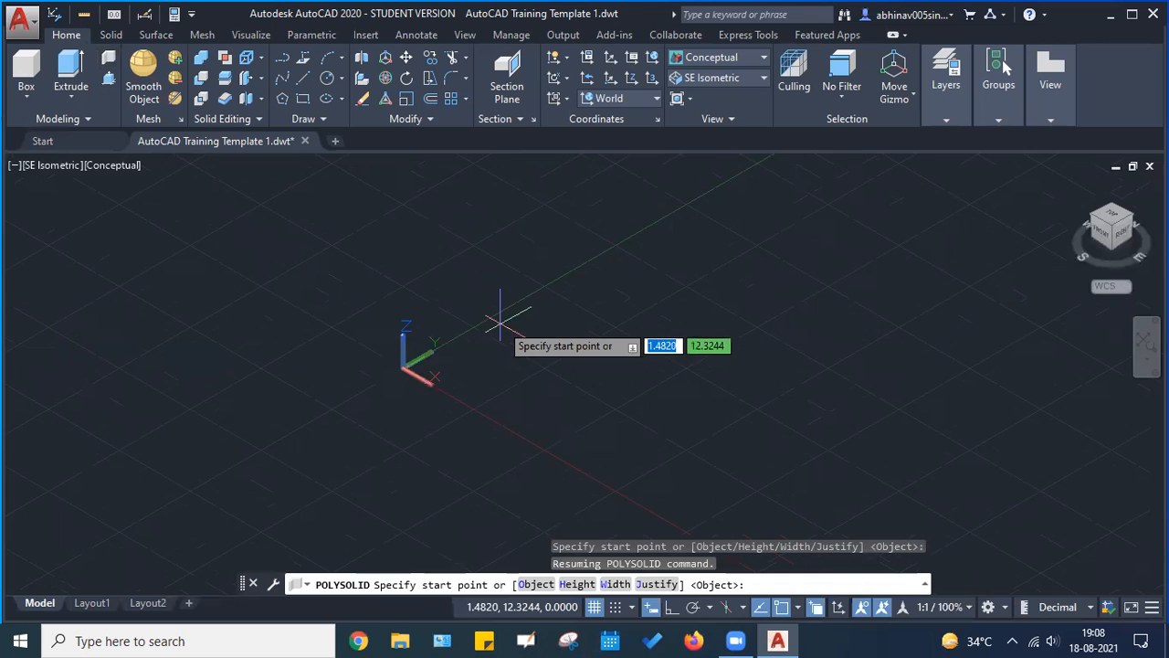
{"action": "scroll", "coordinate": [358, 396], "scroll_direction": "up", "scroll_amount": 7}
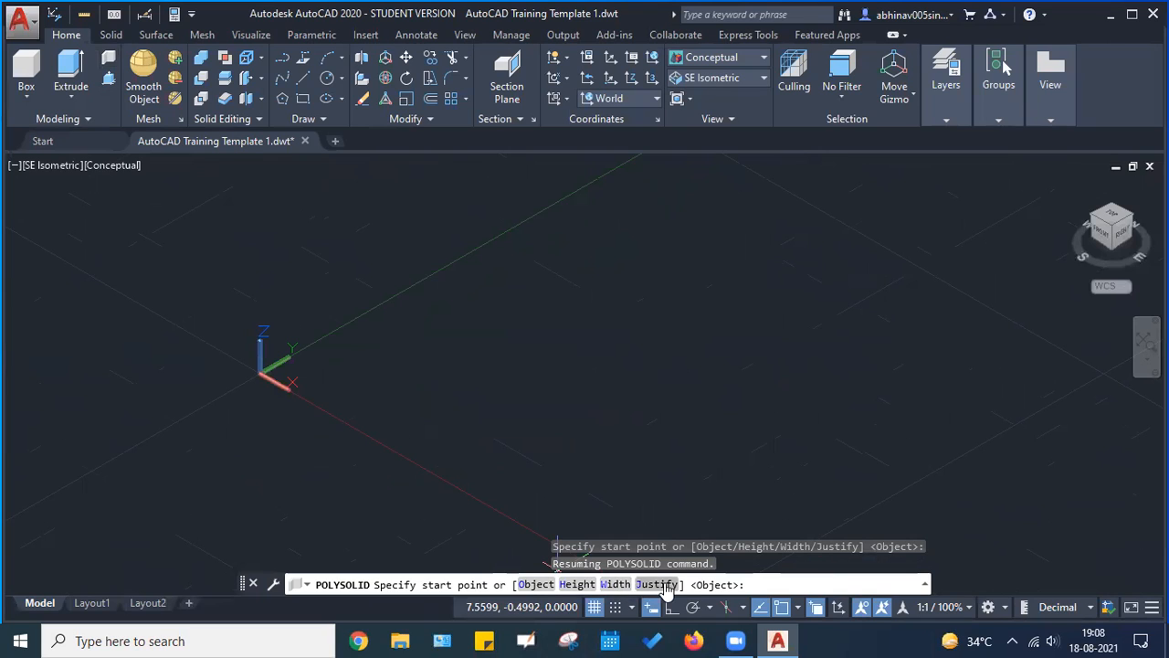
{"action": "left_click", "coordinate": [577, 583]}
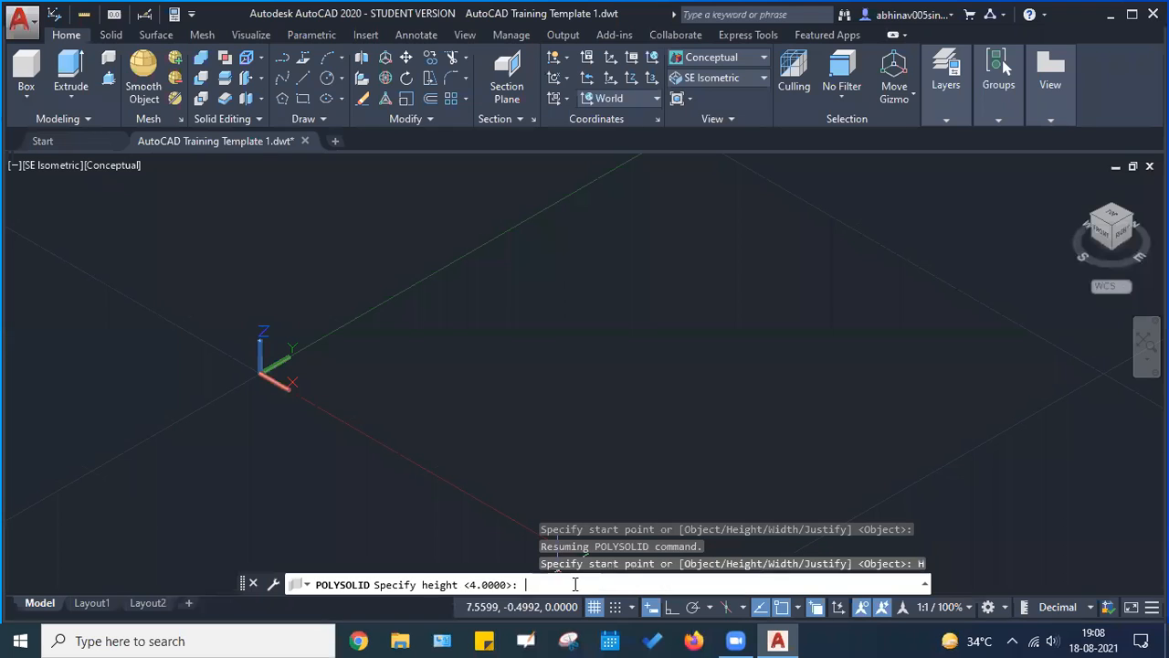
{"action": "type", "text": "3"}
{"action": "key", "text": "Return"}
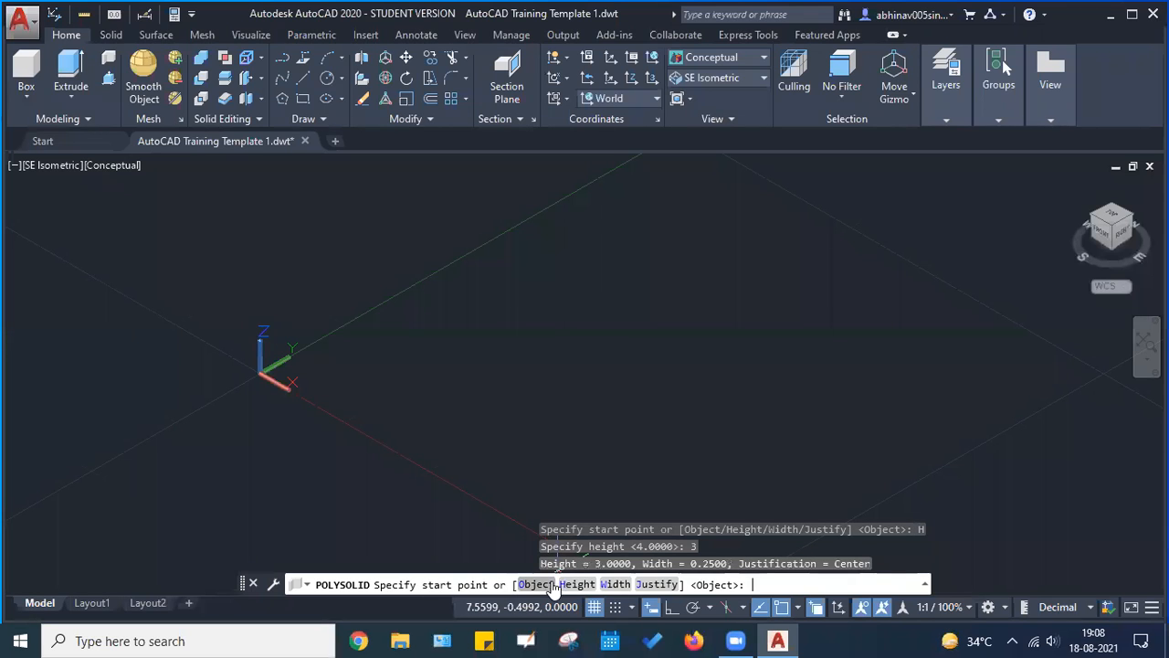
Set the polysolid width to 0.3, try its Object option and cancel the command
{"action": "left_click", "coordinate": [615, 584]}
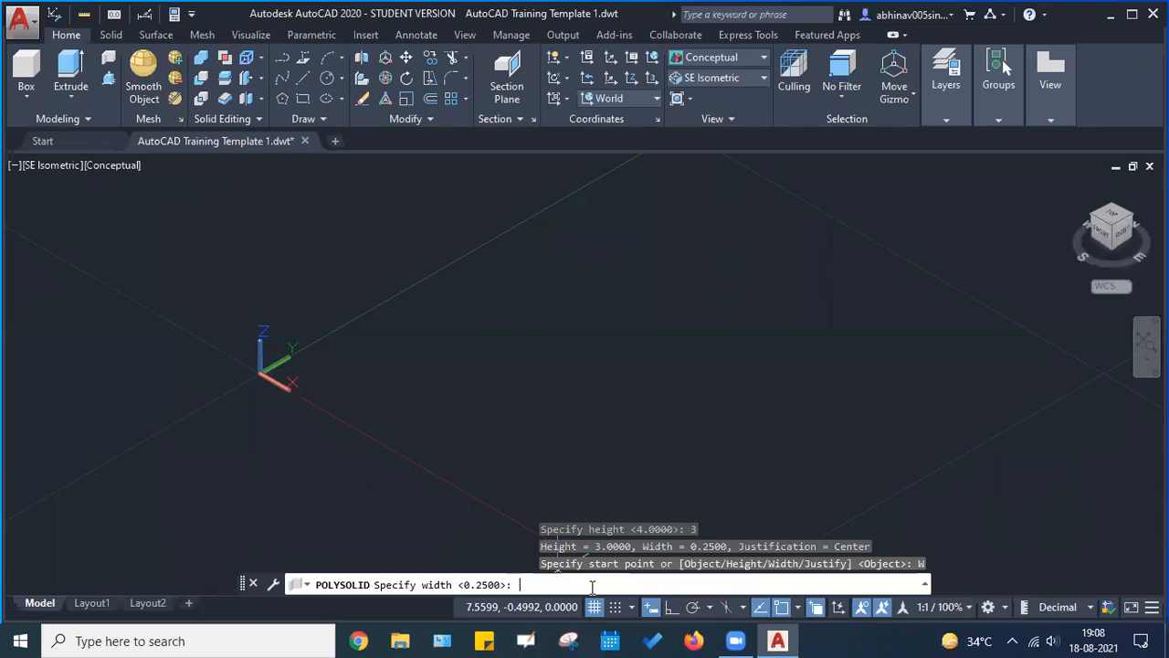
{"action": "type", "text": "0.3"}
{"action": "key", "text": "Return"}
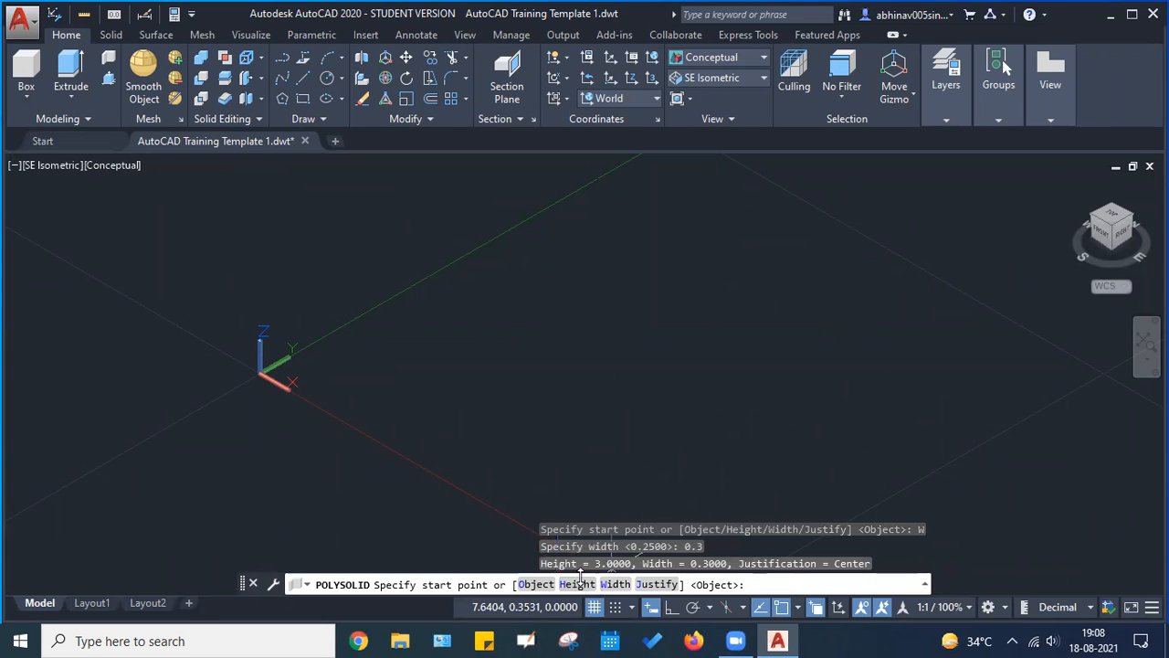
{"action": "left_click", "coordinate": [534, 584]}
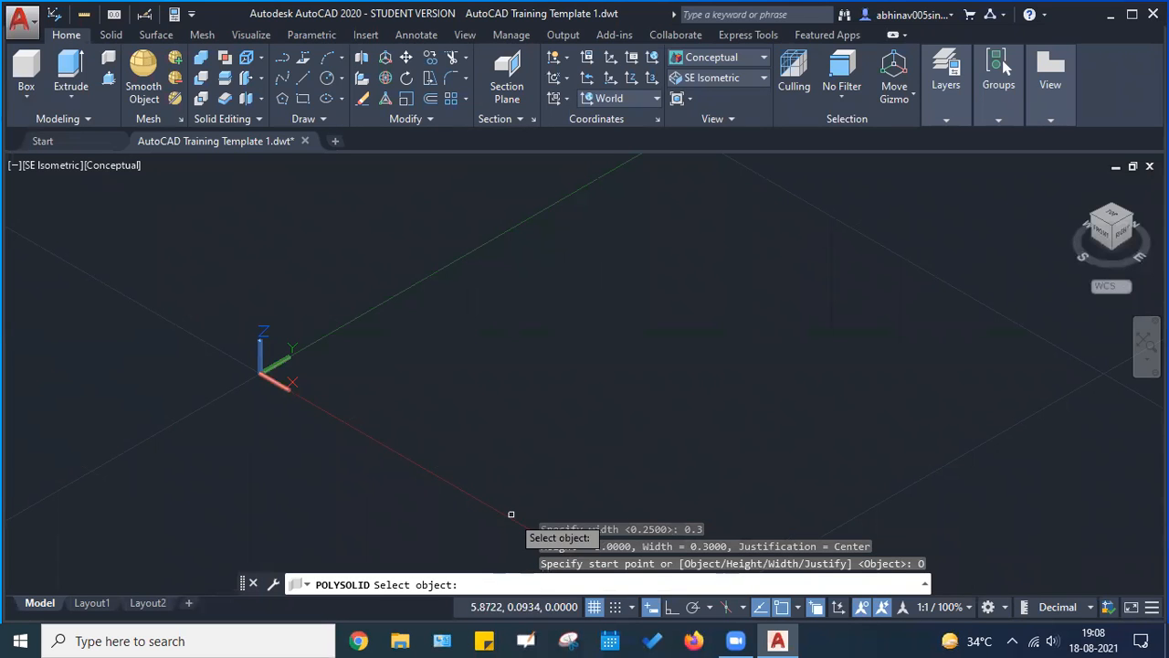
{"action": "key", "text": "Escape"}
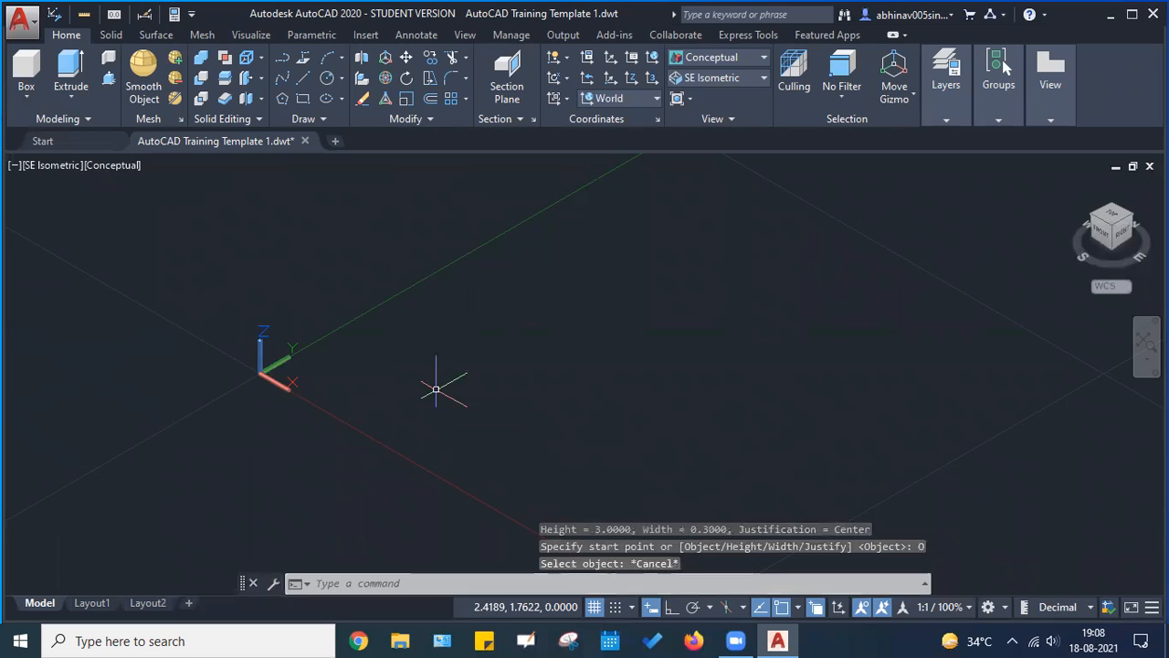
Start a new Polysolid and set its height to 3 and its width to 0.3
{"action": "key", "text": "Escape"}
{"action": "key", "text": "Escape"}
{"action": "middle_click_drag", "start_coordinate": [292, 272], "coordinate": [302, 285]}
{"action": "key", "text": "Escape"}
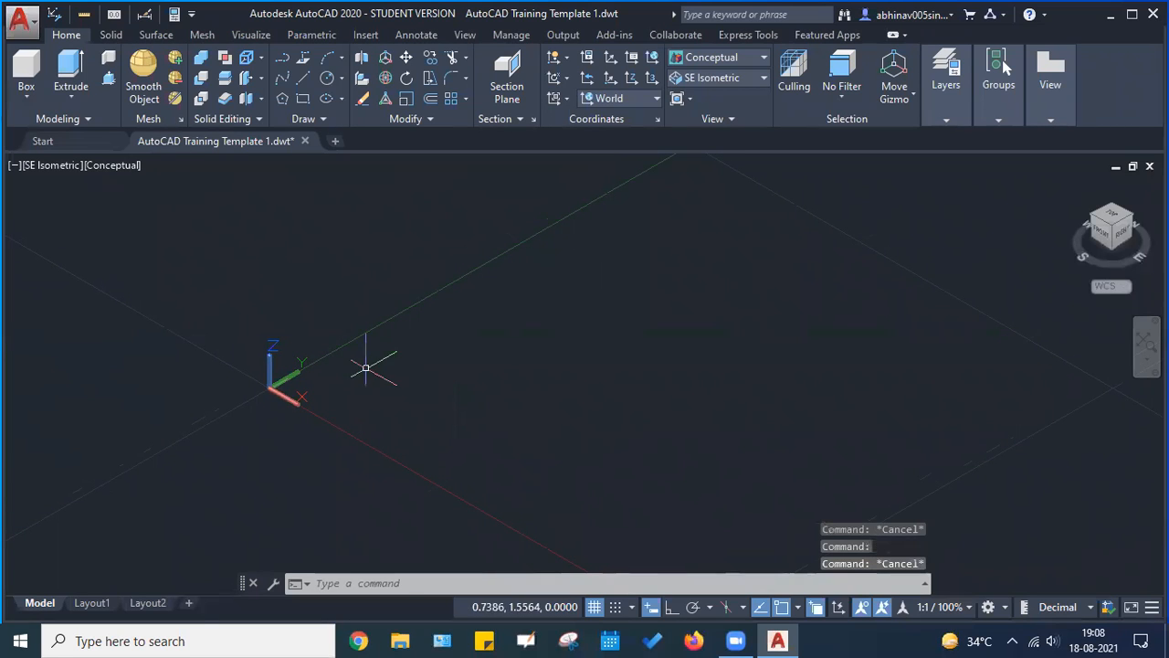
{"action": "left_click", "coordinate": [108, 79]}
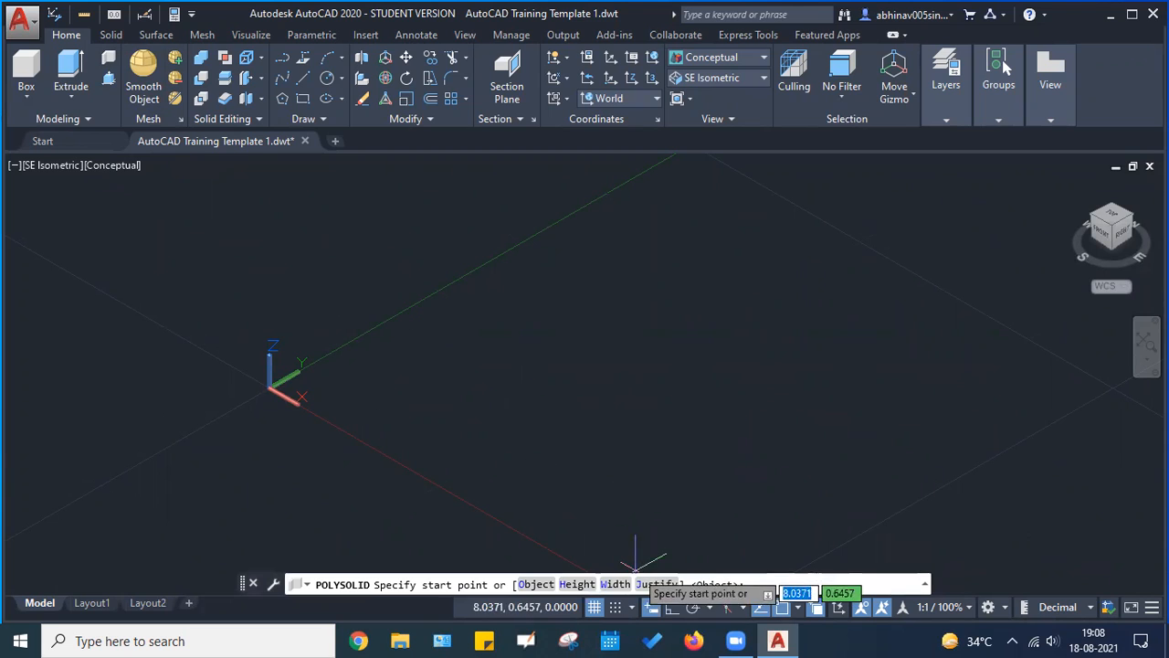
{"action": "left_click", "coordinate": [577, 584]}
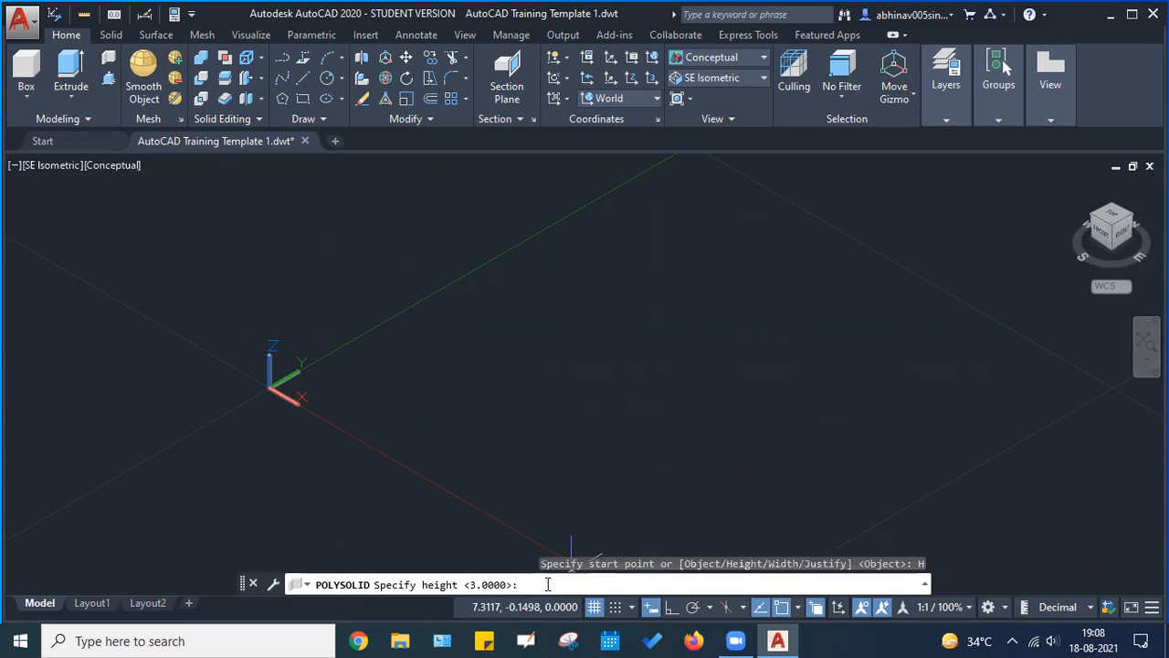
{"action": "type", "text": "3"}
{"action": "key", "text": "Return"}
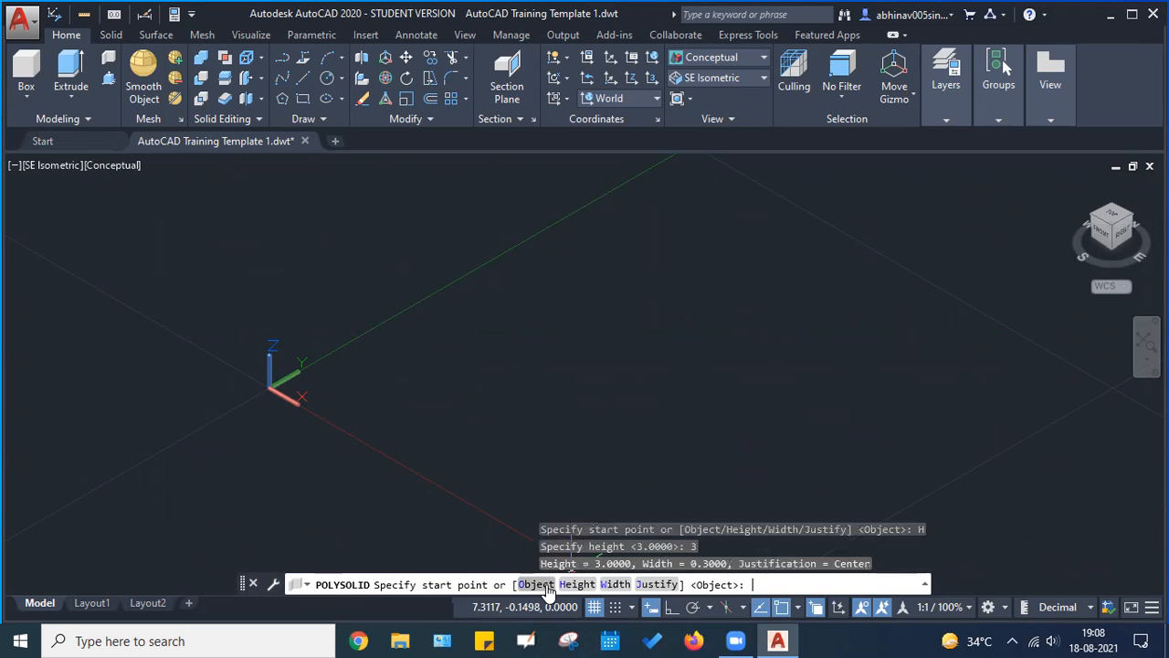
{"action": "left_click", "coordinate": [615, 584]}
{"action": "type", "text": "0.3"}
{"action": "key", "text": "Return"}
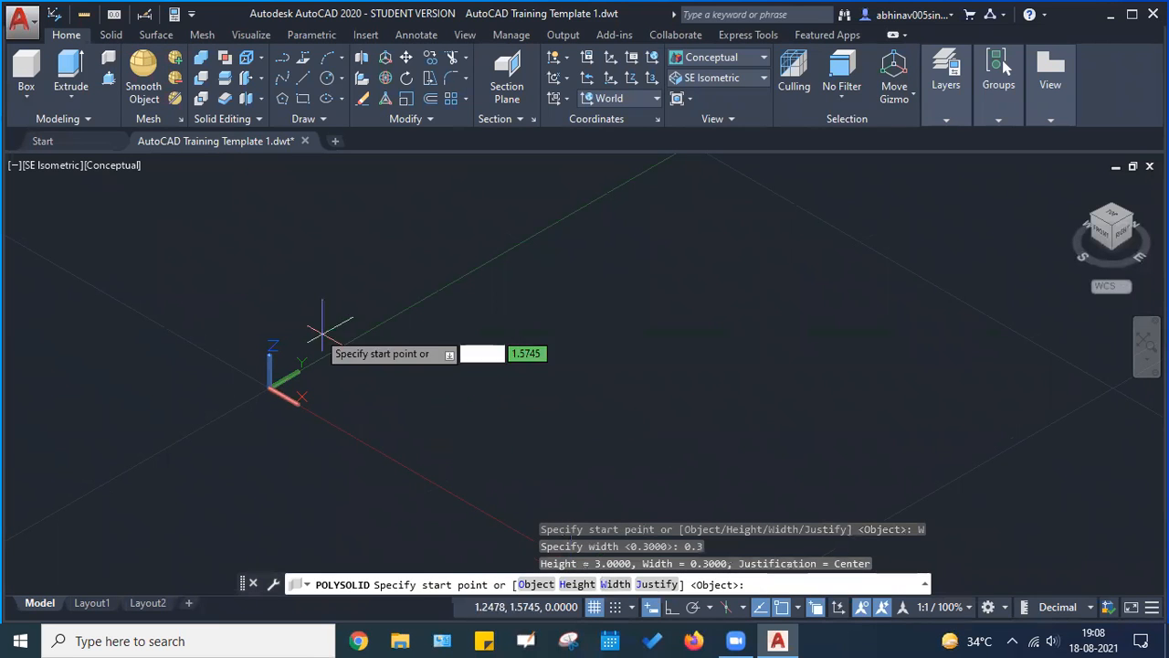
Turn Ortho mode on and start the polysolid wall at the absolute point 50,50
{"action": "scroll", "coordinate": [334, 373], "scroll_direction": "up", "scroll_amount": 3}
{"action": "middle_click_drag", "start_coordinate": [285, 402], "coordinate": [261, 396]}
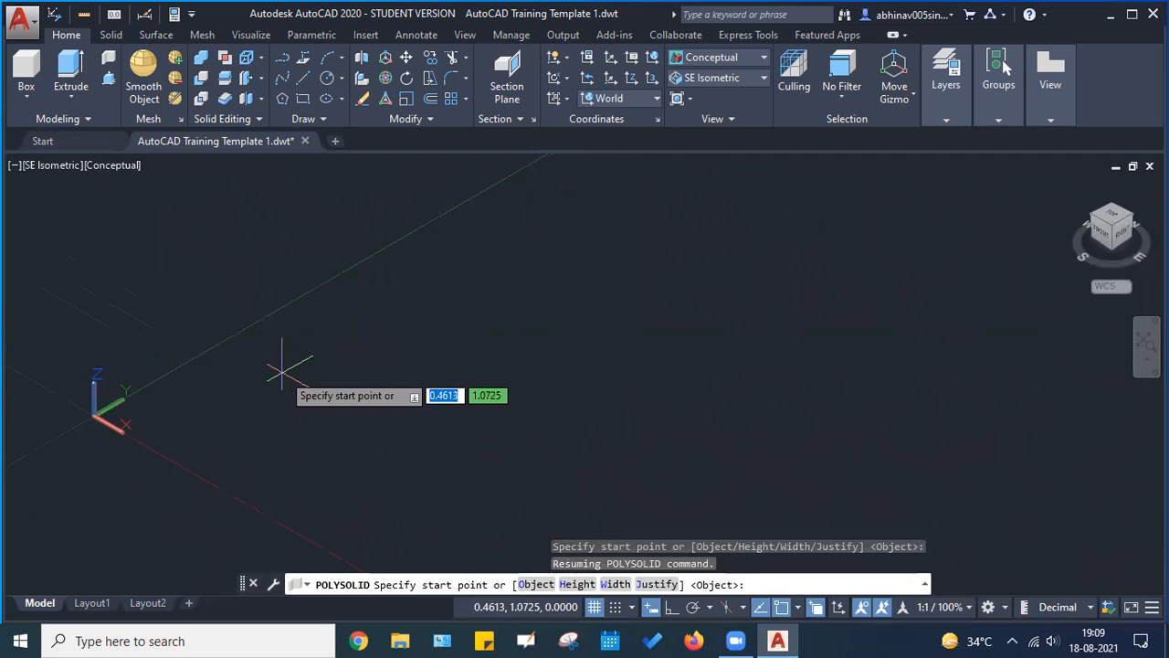
{"action": "scroll", "coordinate": [287, 370], "scroll_direction": "down", "scroll_amount": 2}
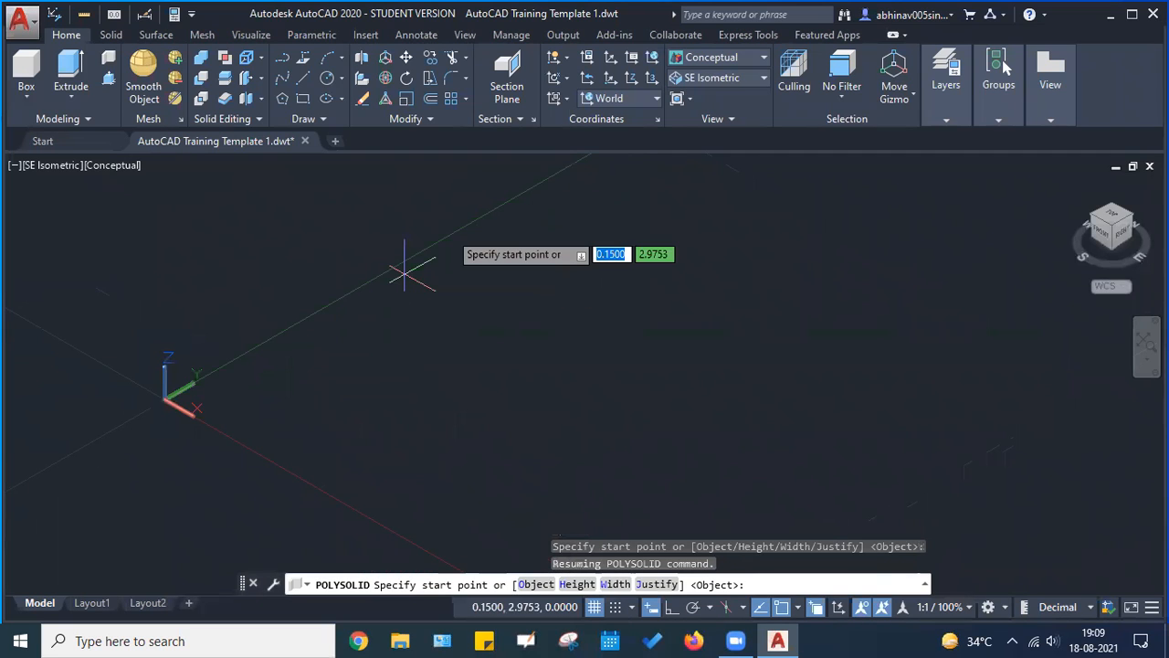
{"action": "key", "text": "F8"}
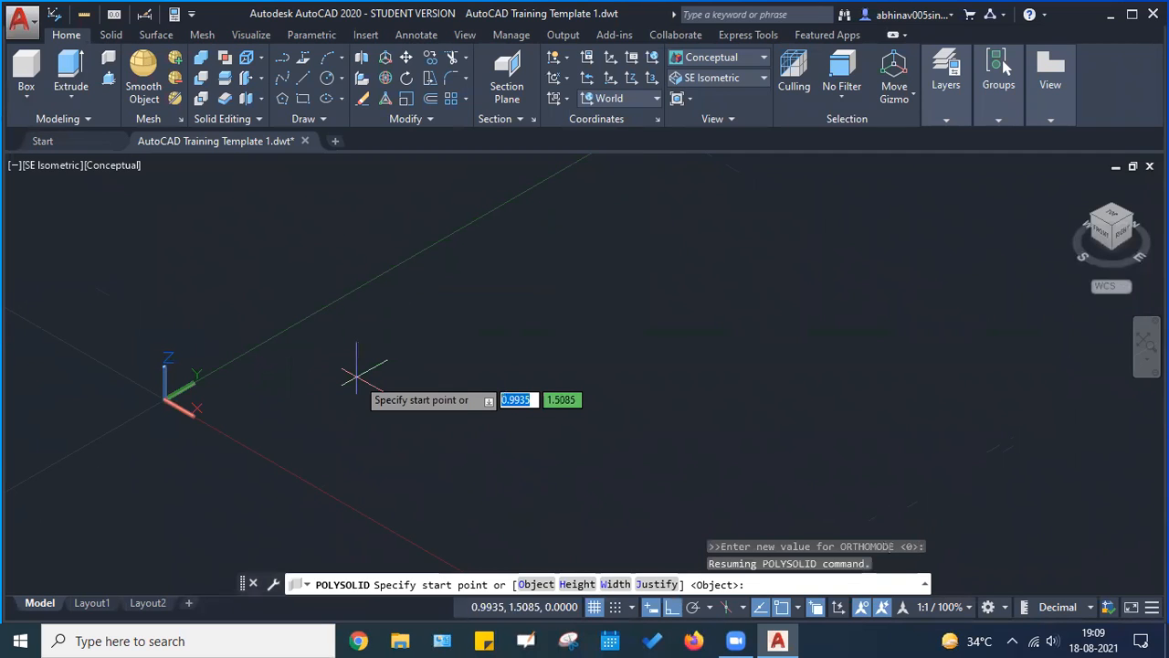
{"action": "type", "text": "#50,50"}
{"action": "key", "text": "Return"}
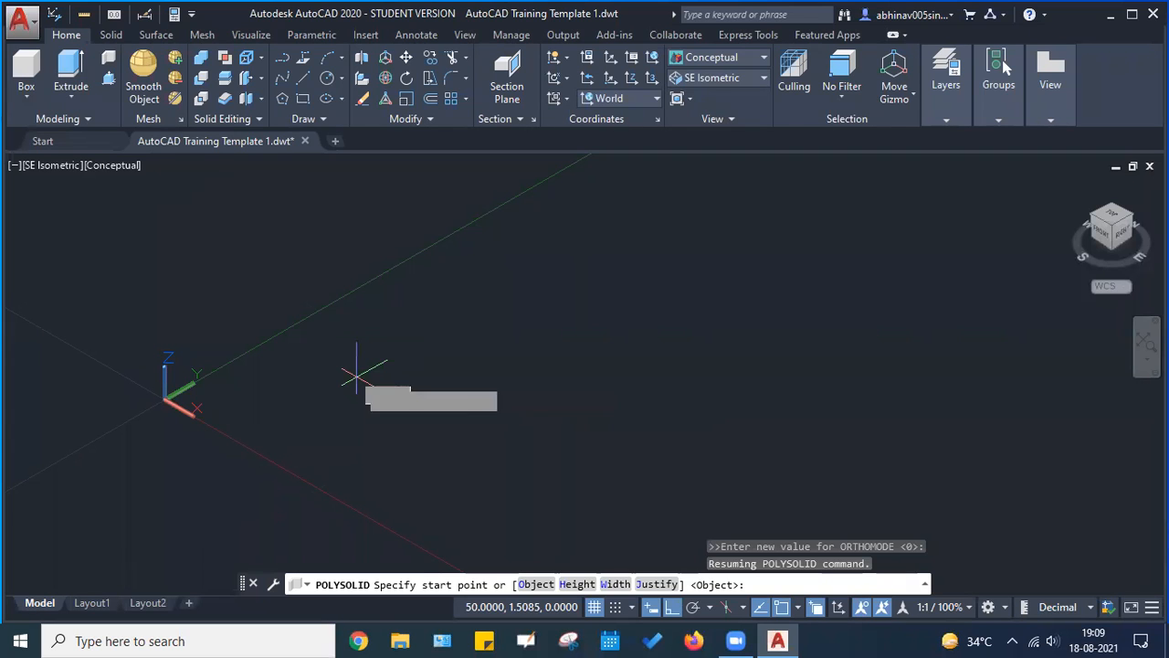
{"action": "scroll", "coordinate": [456, 365], "scroll_direction": "down", "scroll_amount": 7}
{"action": "scroll", "coordinate": [456, 366], "scroll_direction": "down", "scroll_amount": 7}
{"action": "middle_click_drag", "start_coordinate": [672, 365], "coordinate": [448, 354]}
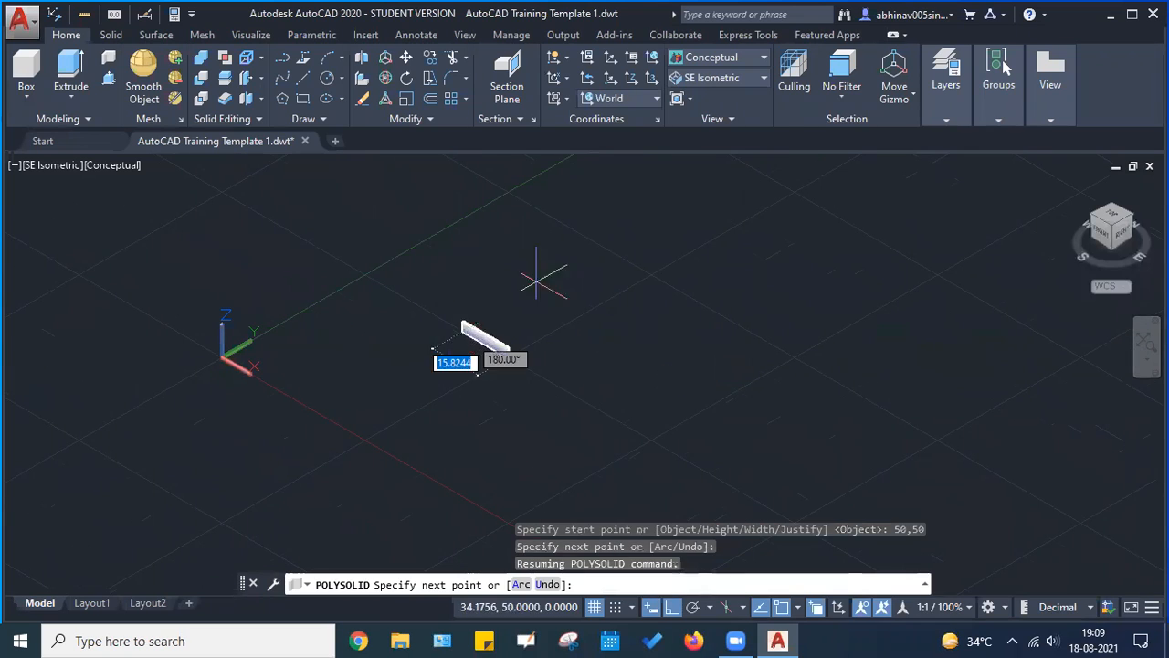
{"action": "scroll", "coordinate": [495, 326], "scroll_direction": "up", "scroll_amount": 5}
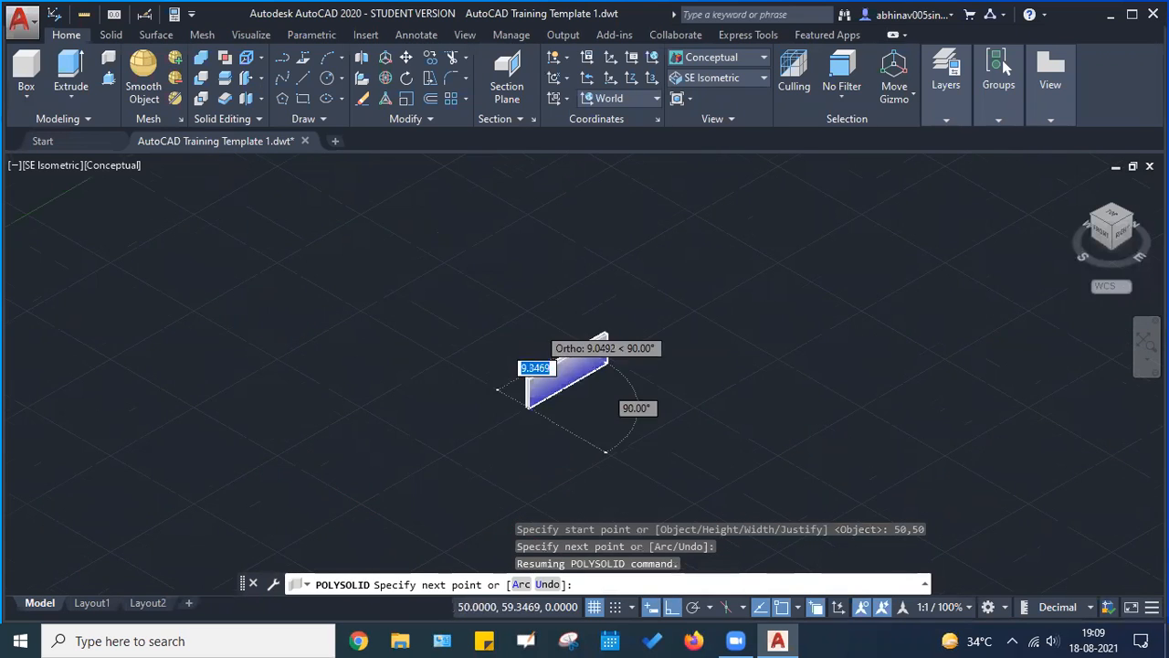
{"action": "scroll", "coordinate": [543, 338], "scroll_direction": "up", "scroll_amount": 2}
{"action": "middle_click_drag", "start_coordinate": [615, 463], "coordinate": [544, 297]}
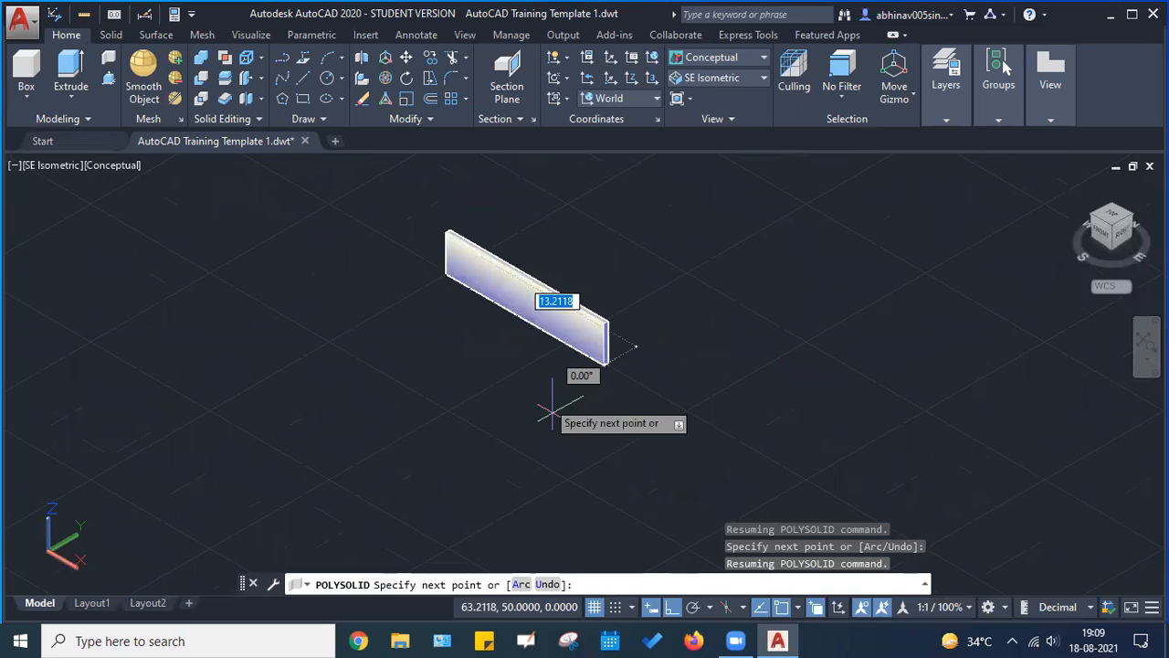
Turn Ortho off to try the first wall segment at a free angle, and turn Ortho back on
{"action": "left_click", "coordinate": [671, 606]}
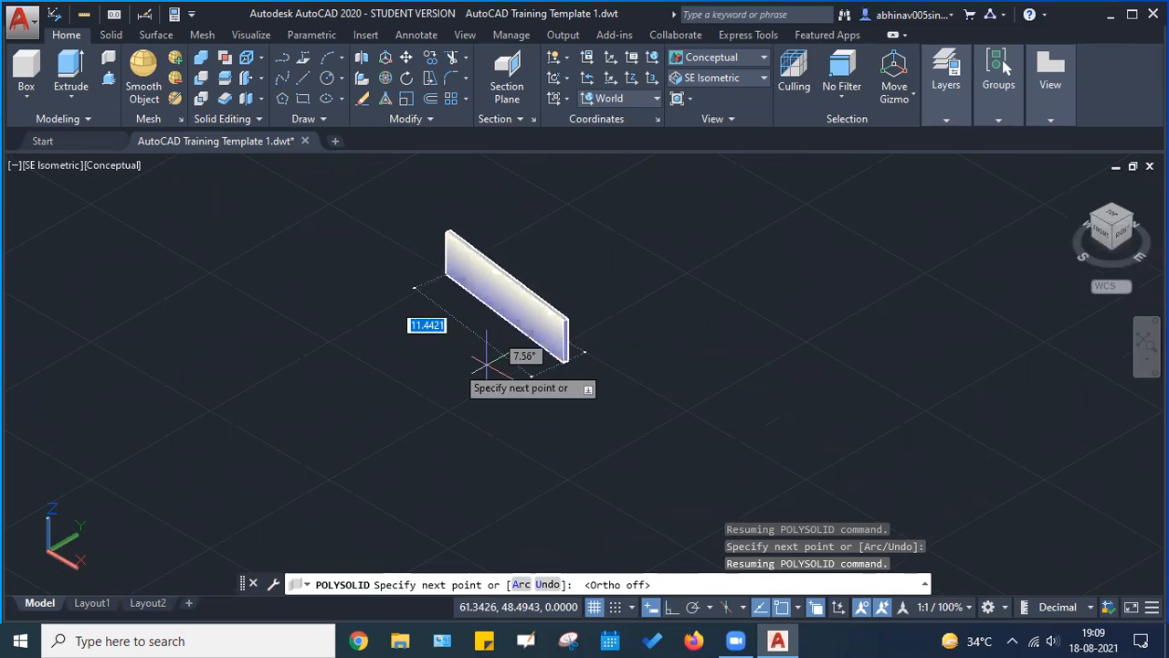
{"action": "middle_click_drag", "start_coordinate": [483, 198], "coordinate": [420, 329]}
{"action": "scroll", "coordinate": [406, 389], "scroll_direction": "up", "scroll_amount": 3}
{"action": "scroll", "coordinate": [538, 347], "scroll_direction": "down", "scroll_amount": 5}
{"action": "middle_click_drag", "start_coordinate": [701, 285], "coordinate": [518, 326]}
{"action": "key", "text": "F8"}
{"action": "middle_click_drag", "start_coordinate": [508, 277], "coordinate": [511, 351]}
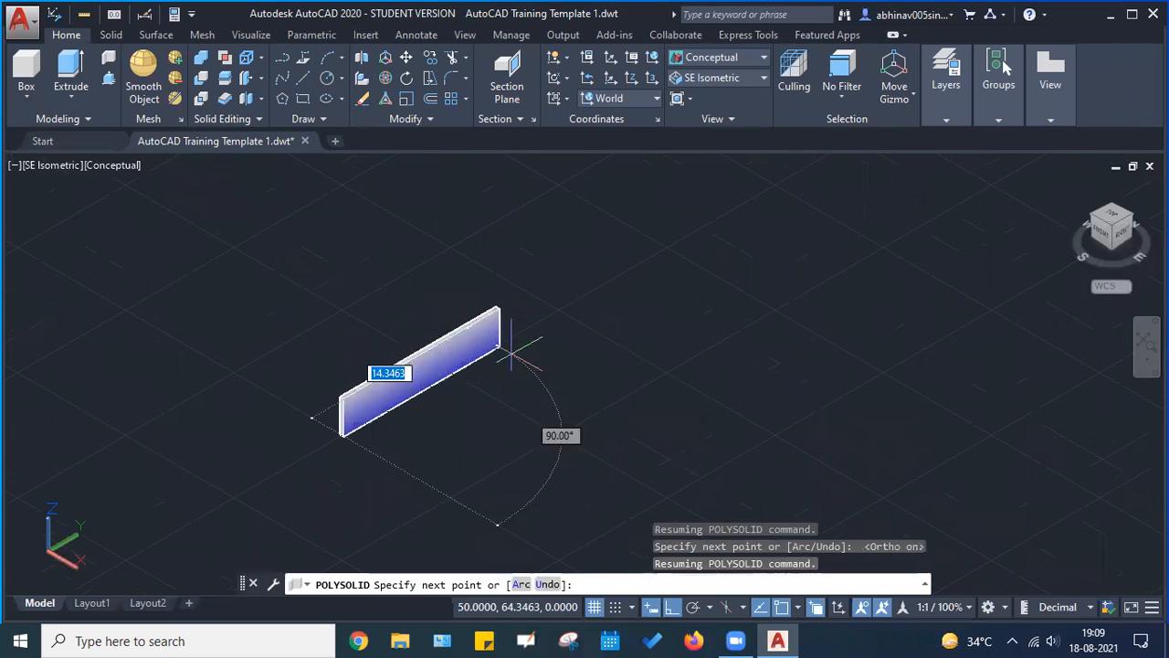
Create the first wall segment 10 units along positive Y and the second 5 units along positive X
{"action": "scroll", "coordinate": [513, 351], "scroll_direction": "up", "scroll_amount": 4}
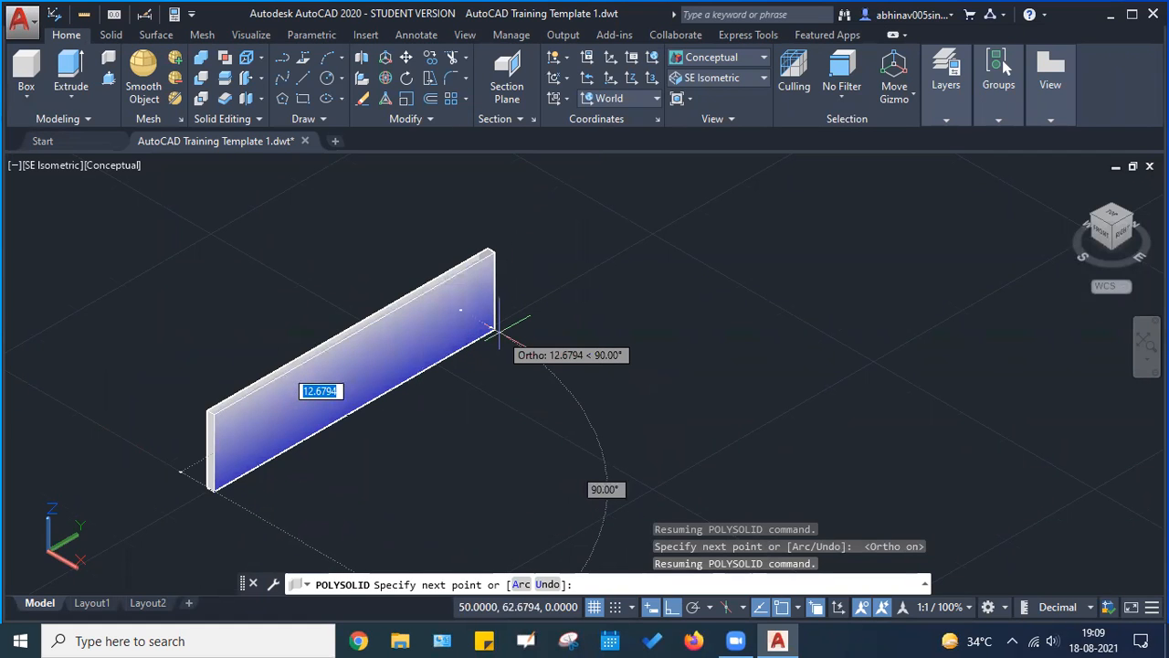
{"action": "type", "text": "10"}
{"action": "key", "text": "Return"}
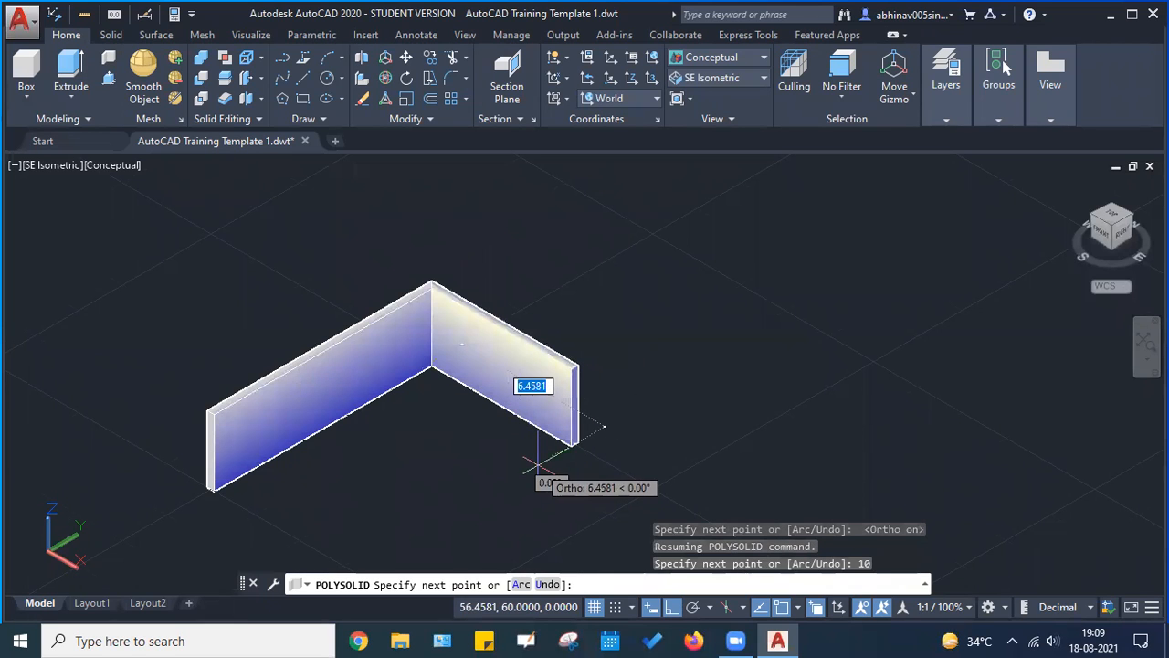
{"action": "type", "text": "5"}
{"action": "key", "text": "Return"}
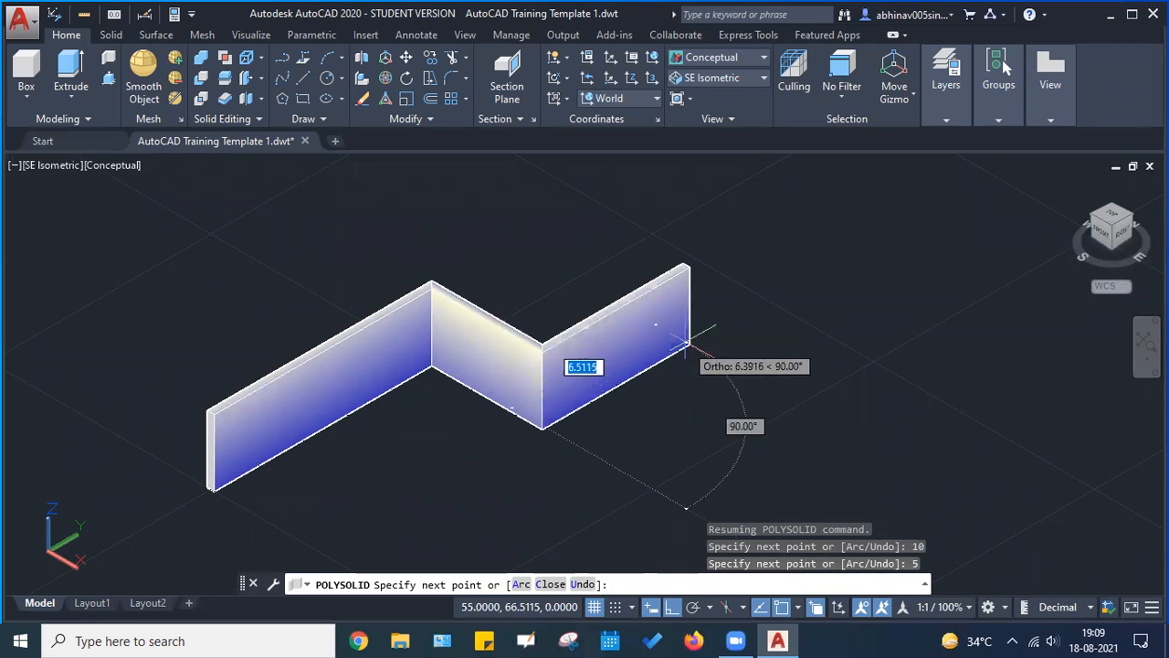
Continue the polysolid with a 7-unit segment along positive Y and a 15-unit segment along positive X
{"action": "type", "text": "7"}
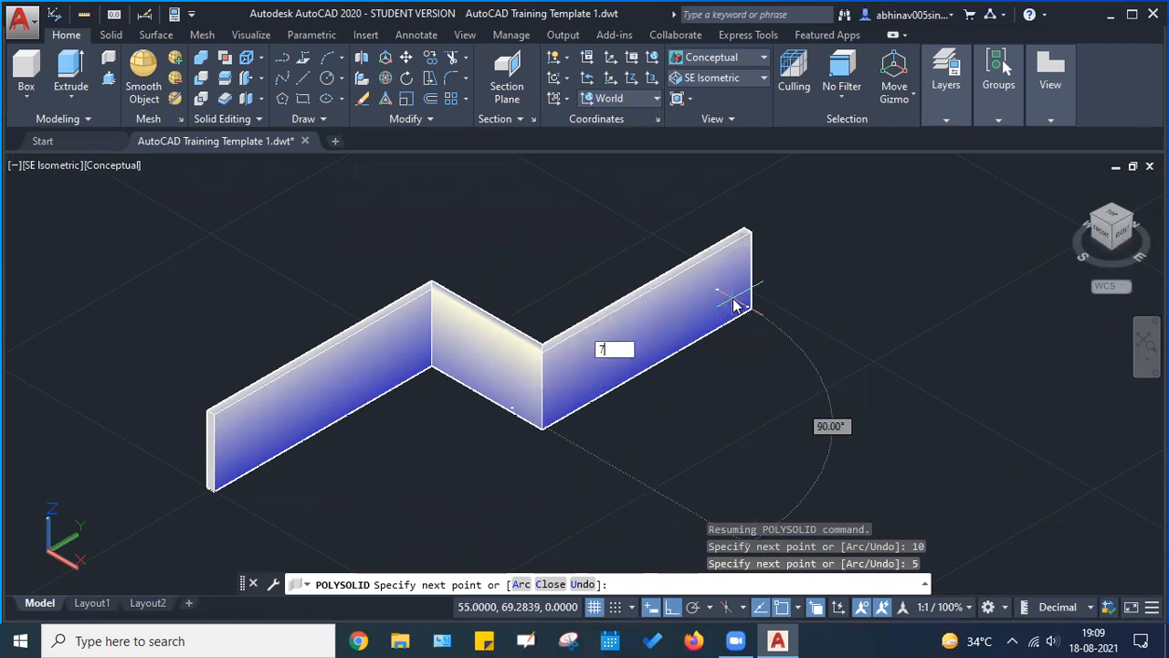
{"action": "key", "text": "Return"}
{"action": "middle_click_drag", "start_coordinate": [862, 459], "coordinate": [764, 313]}
{"action": "scroll", "coordinate": [758, 301], "scroll_direction": "down", "scroll_amount": 1}
{"action": "type", "text": "15"}
{"action": "key", "text": "Return"}
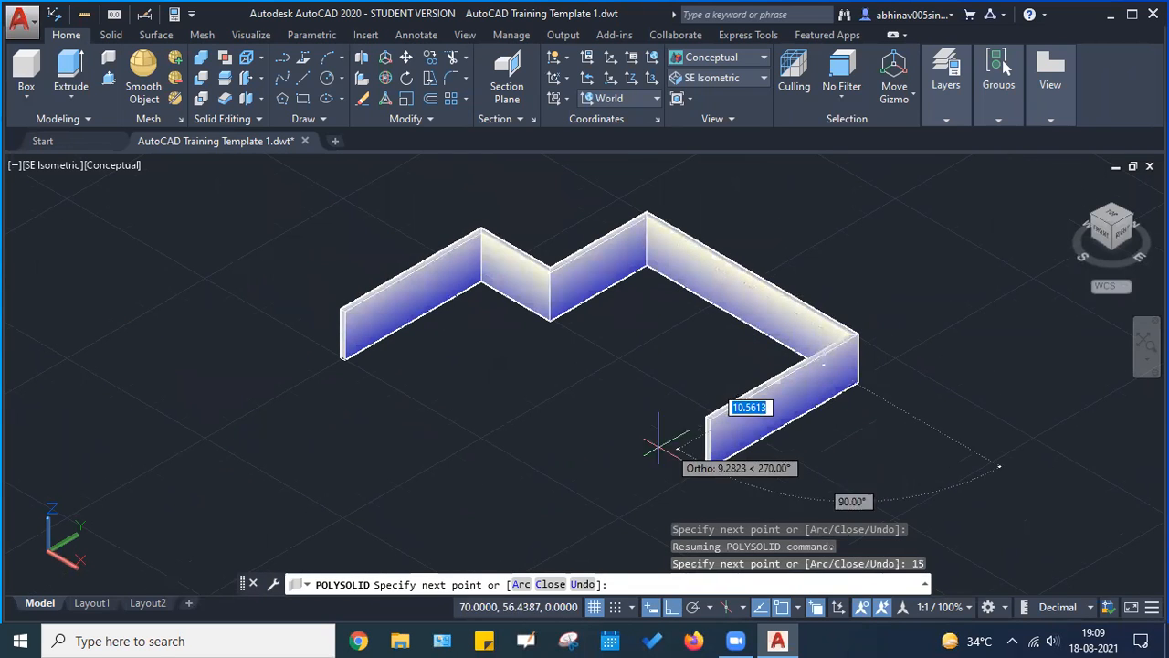
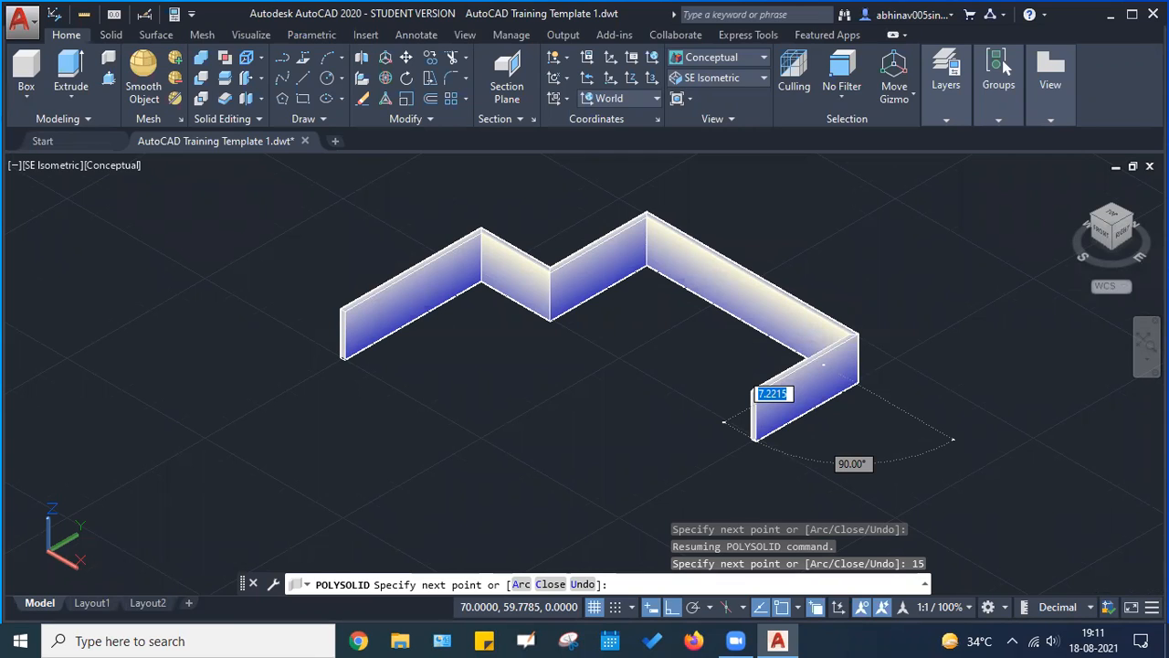
Add the 3D Object Snap toggle to the status bar while the polysolid stays in progress
{"action": "left_click", "coordinate": [1152, 607]}
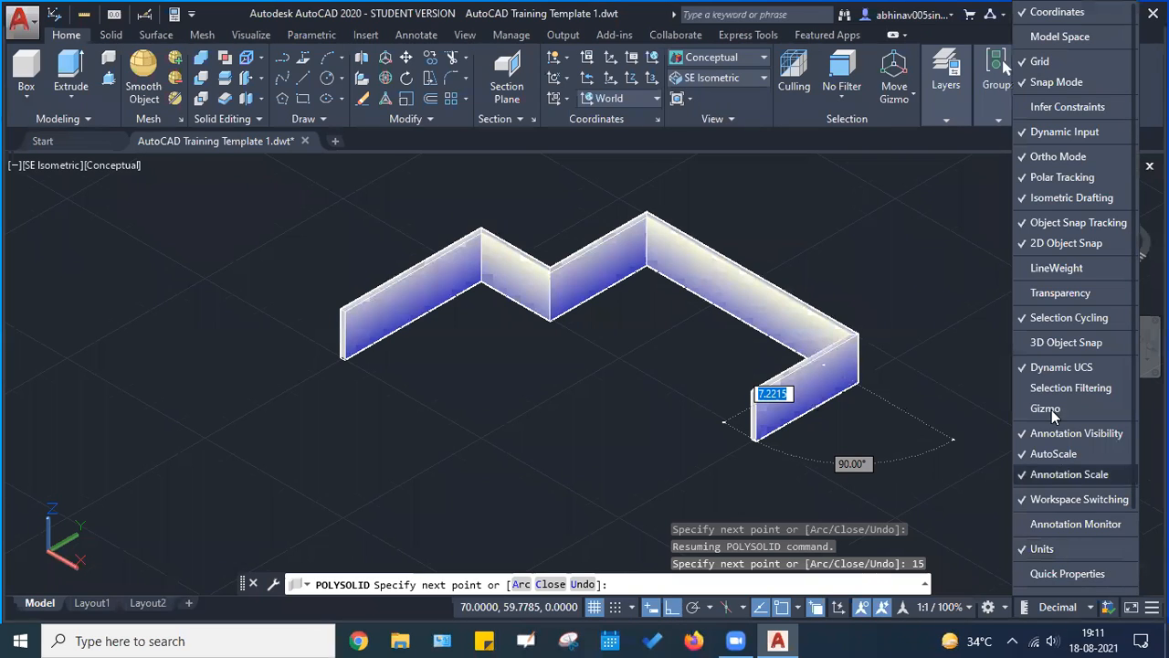
{"action": "left_click", "coordinate": [1030, 343]}
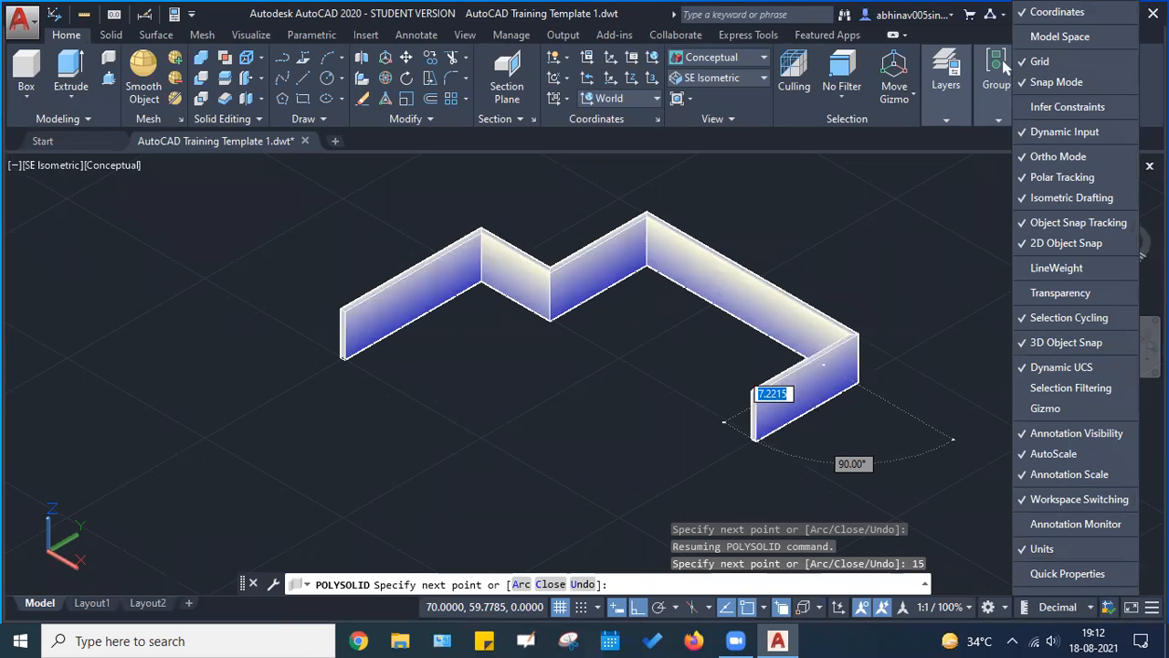
{"action": "left_click", "coordinate": [630, 267]}
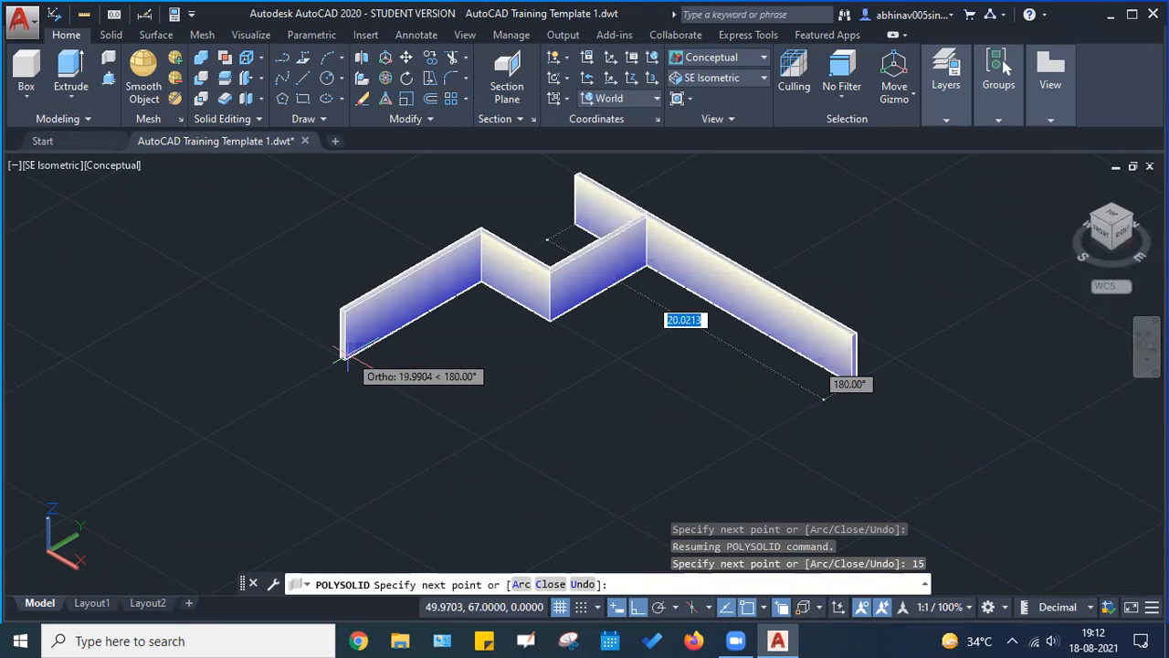
Try to align the next wall point with the bottom corner of the wall's starting end
{"action": "scroll", "coordinate": [351, 361], "scroll_direction": "up", "scroll_amount": 5}
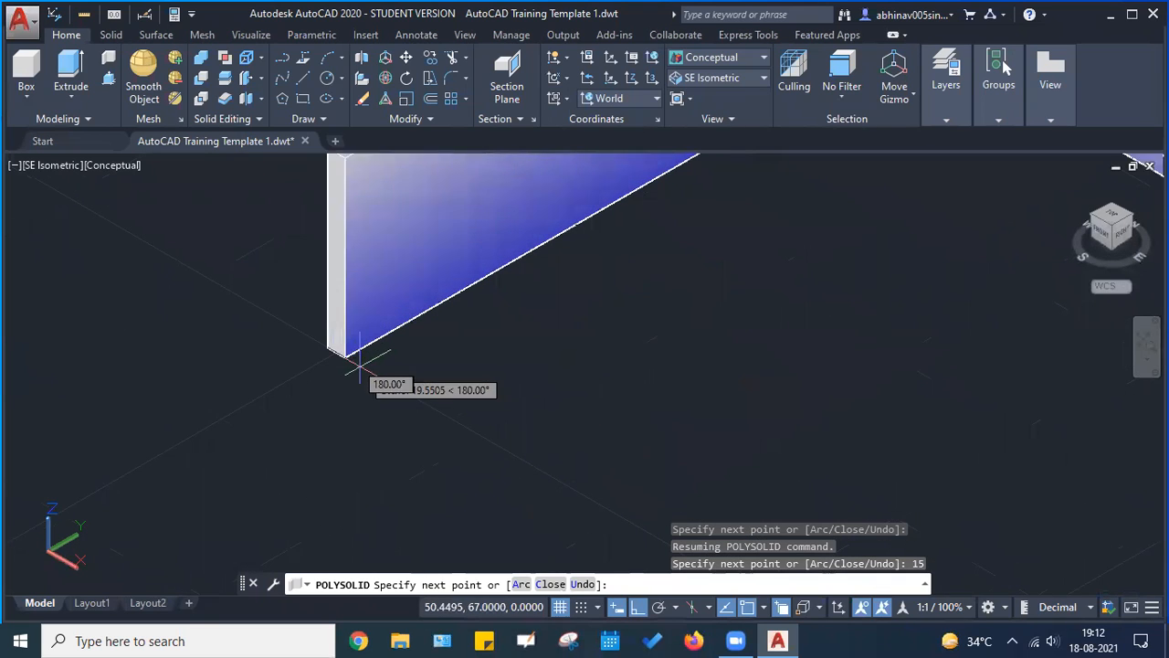
{"action": "scroll", "coordinate": [358, 366], "scroll_direction": "up", "scroll_amount": 2}
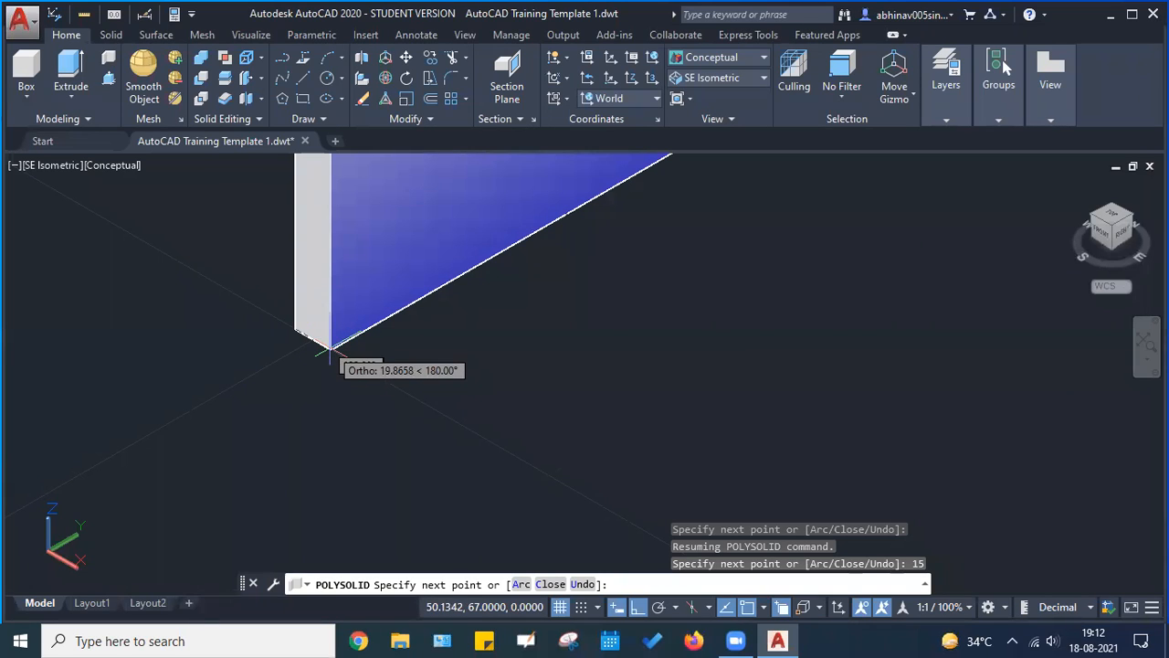
{"action": "scroll", "coordinate": [461, 410], "scroll_direction": "down", "scroll_amount": 3}
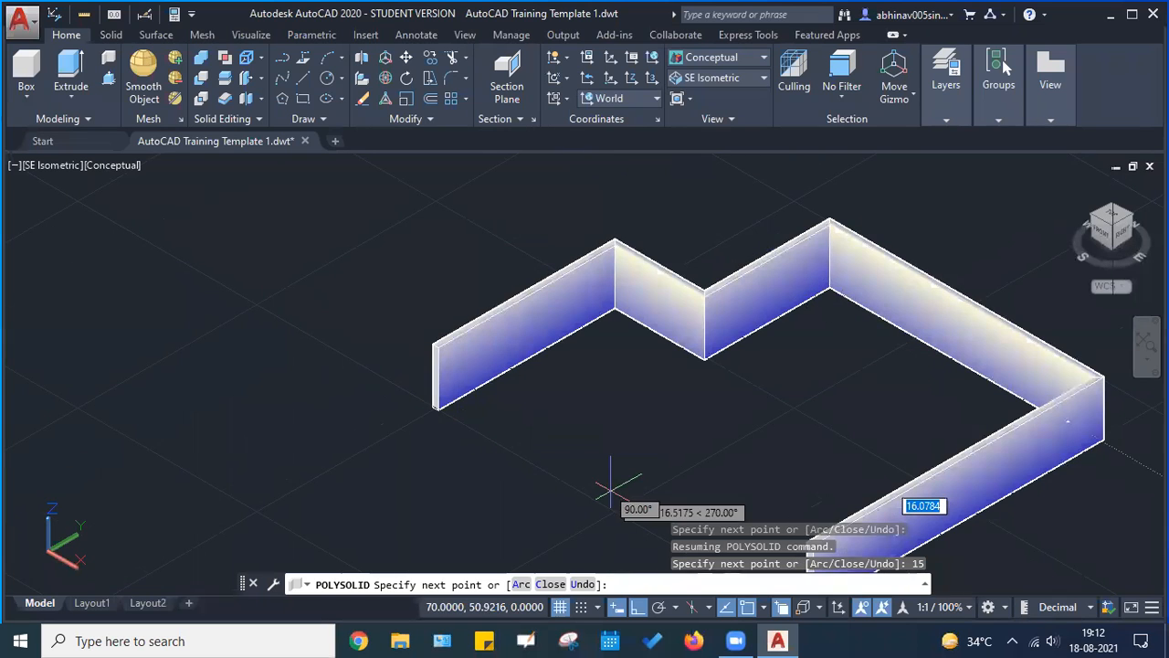
{"action": "middle_click_drag", "start_coordinate": [610, 491], "coordinate": [448, 305]}
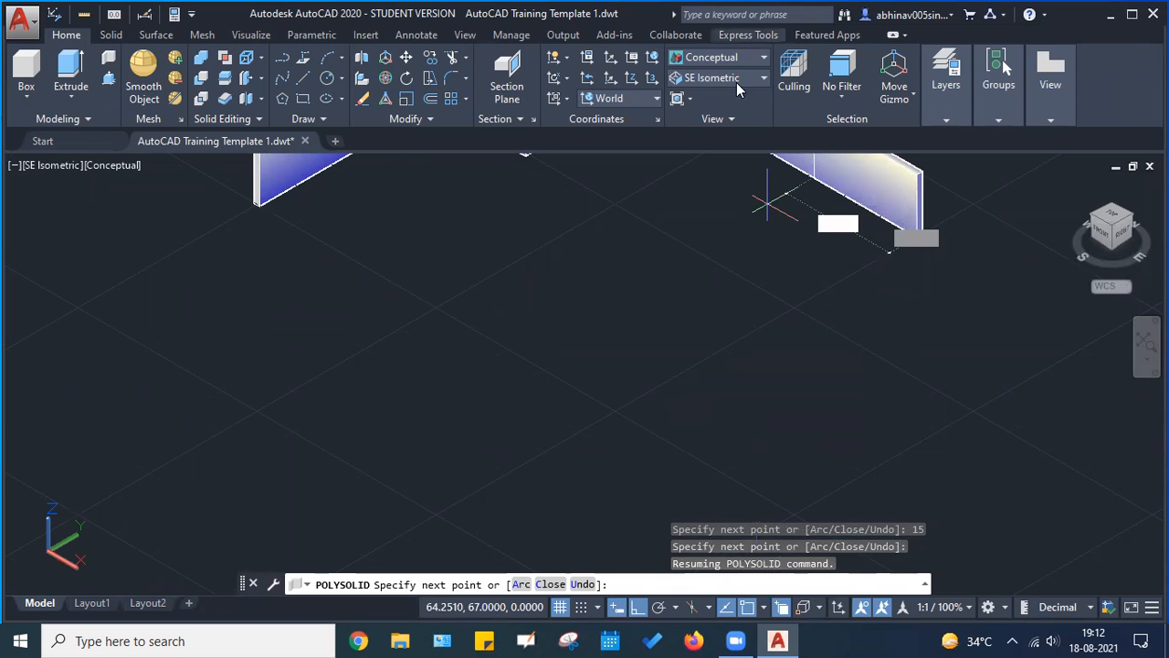
Review the available 3D object snap modes and turn 3D Object Snap on
{"action": "left_click", "coordinate": [820, 609]}
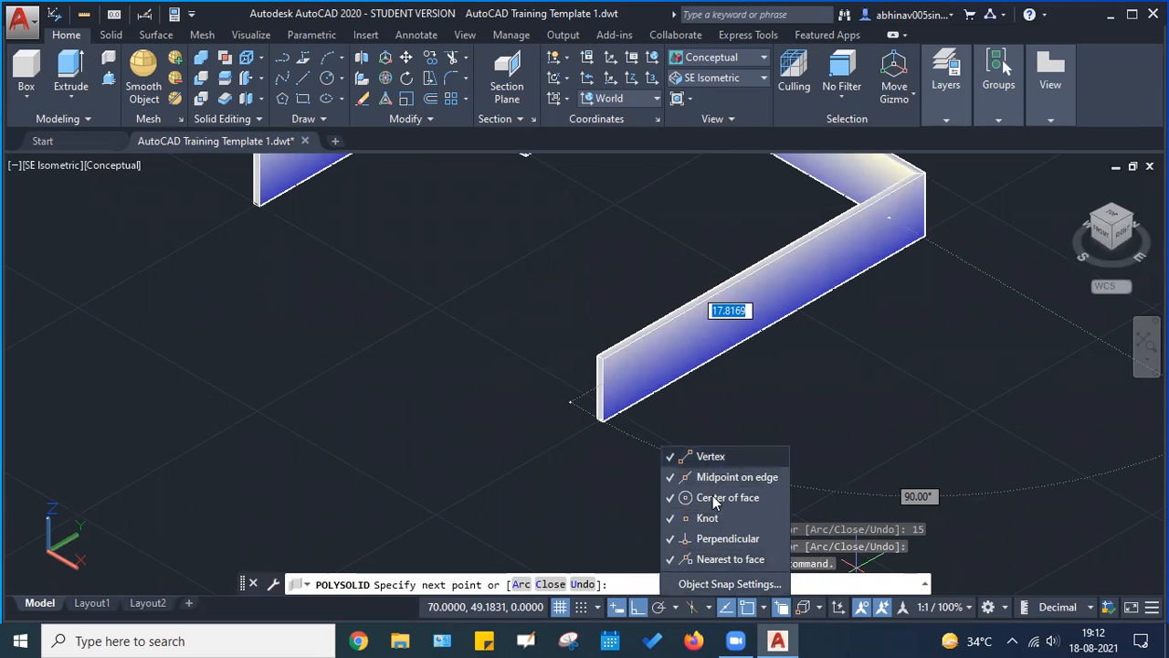
{"action": "left_click", "coordinate": [821, 608]}
{"action": "left_click", "coordinate": [804, 608]}
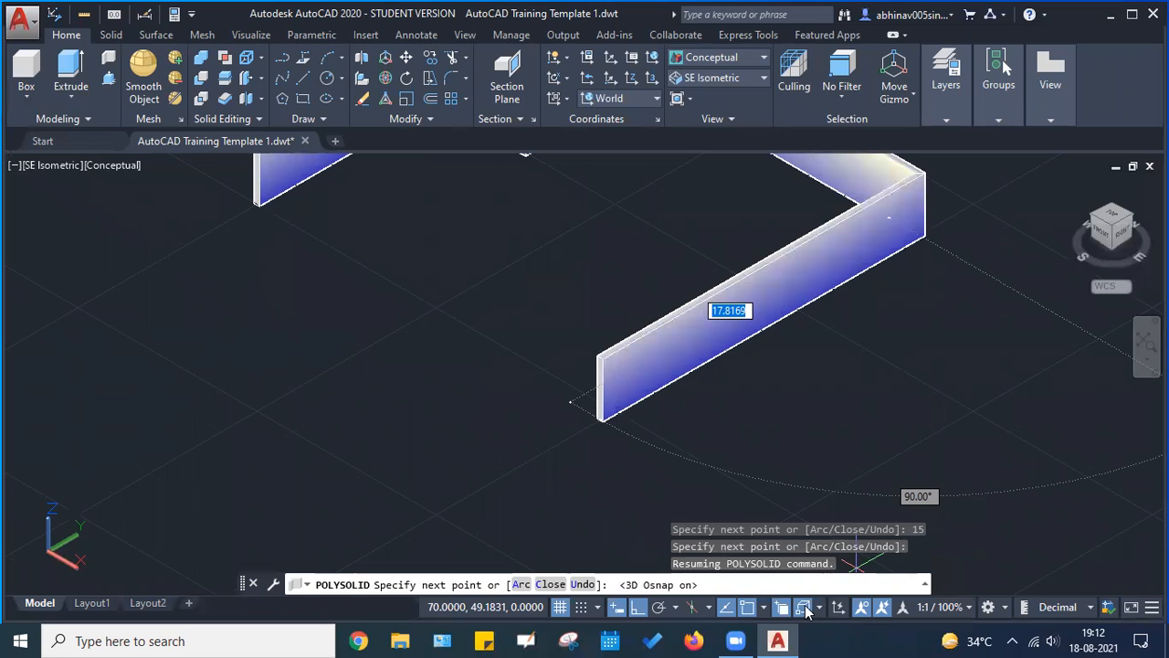
Test 3D snapping at the wall's starting corner for aligning the end of the next segment along negative Y
{"action": "middle_click_drag", "start_coordinate": [429, 287], "coordinate": [461, 353]}
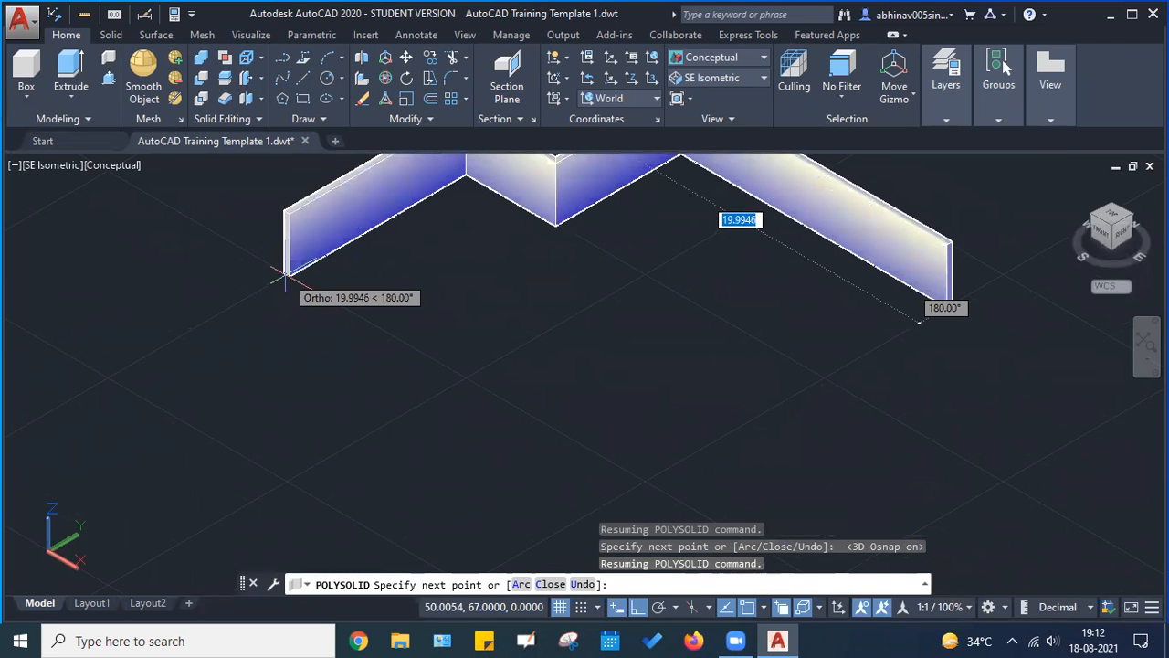
{"action": "scroll", "coordinate": [283, 274], "scroll_direction": "up", "scroll_amount": 3}
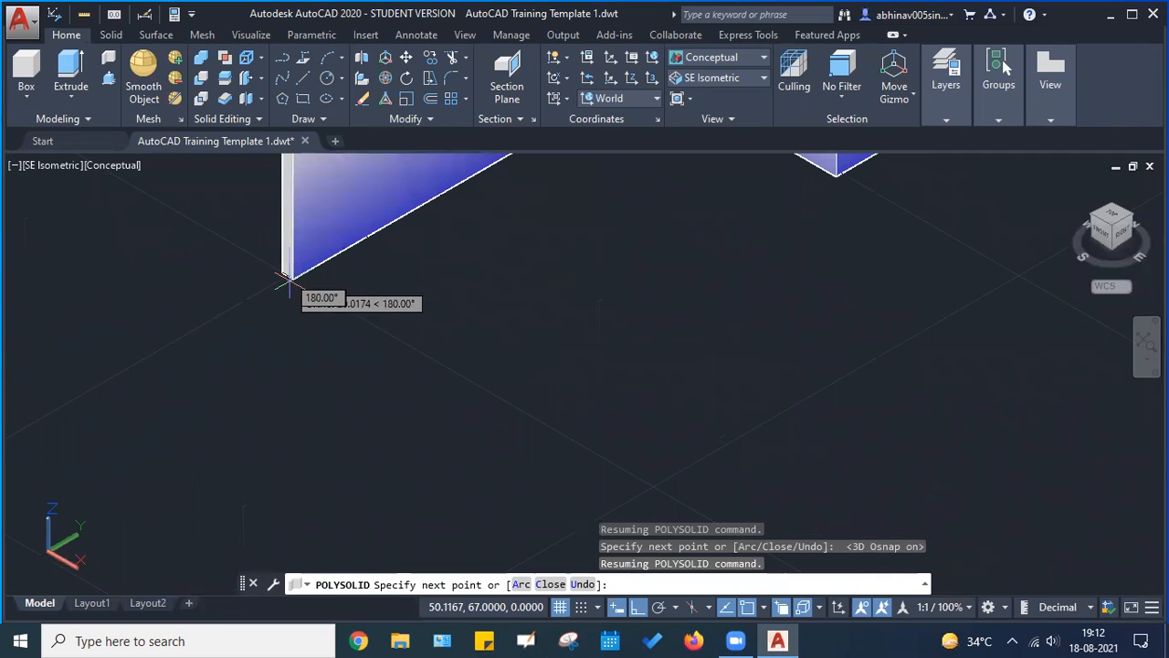
{"action": "scroll", "coordinate": [308, 276], "scroll_direction": "down", "scroll_amount": 4}
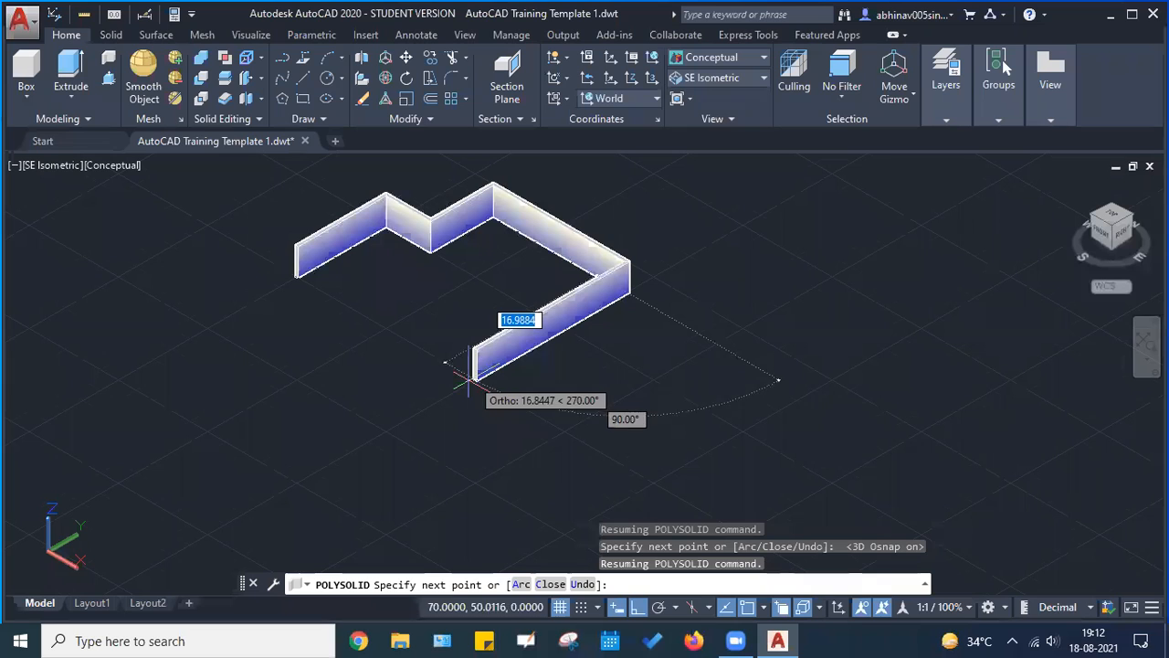
{"action": "scroll", "coordinate": [480, 378], "scroll_direction": "up", "scroll_amount": 2}
{"action": "middle_click_drag", "start_coordinate": [480, 377], "coordinate": [613, 435]}
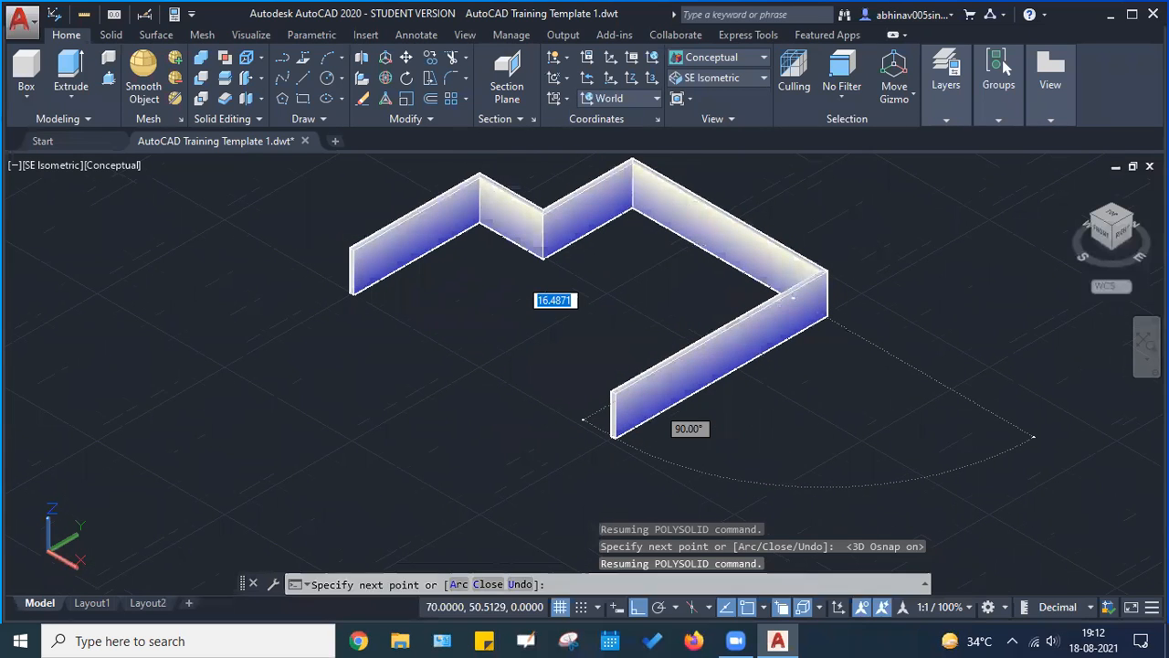
{"action": "scroll", "coordinate": [604, 439], "scroll_direction": "up", "scroll_amount": 4}
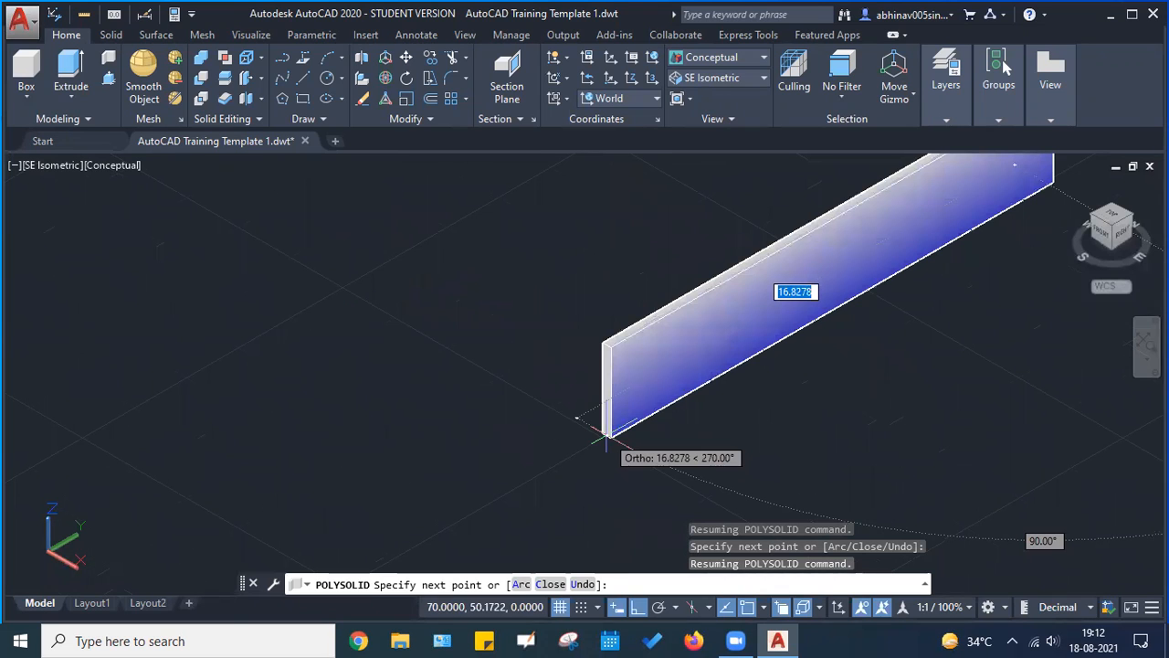
{"action": "scroll", "coordinate": [579, 412], "scroll_direction": "down", "scroll_amount": 3}
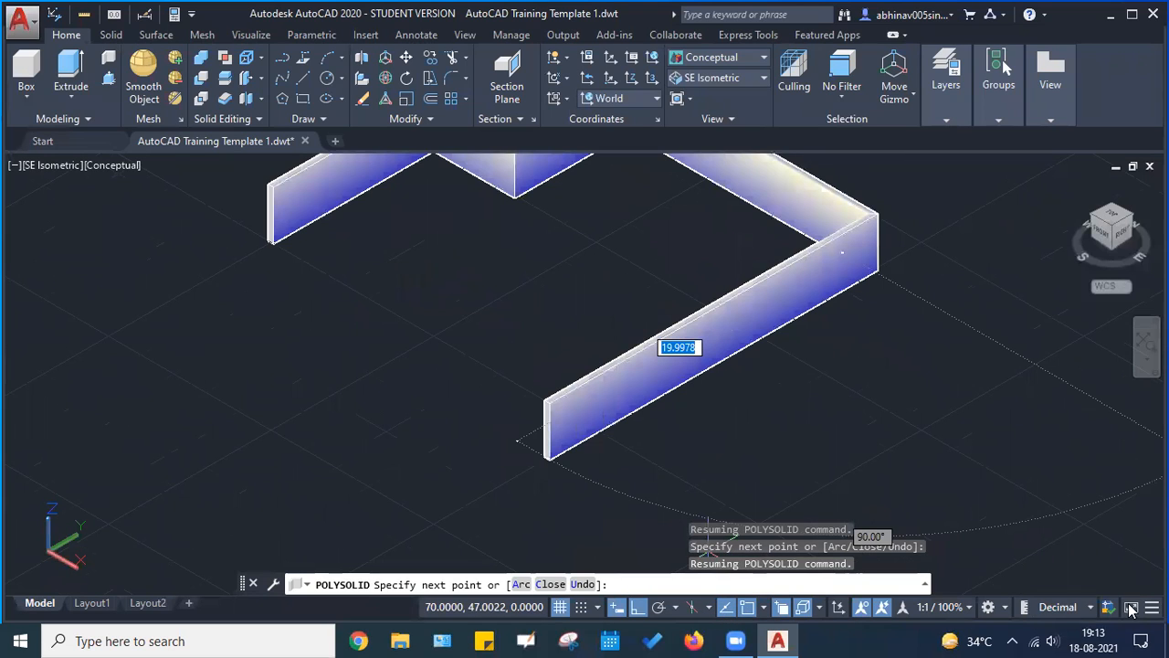
Open the 3D Object Snap options in Drafting Settings to examine the snap modes
{"action": "left_click", "coordinate": [1151, 608]}
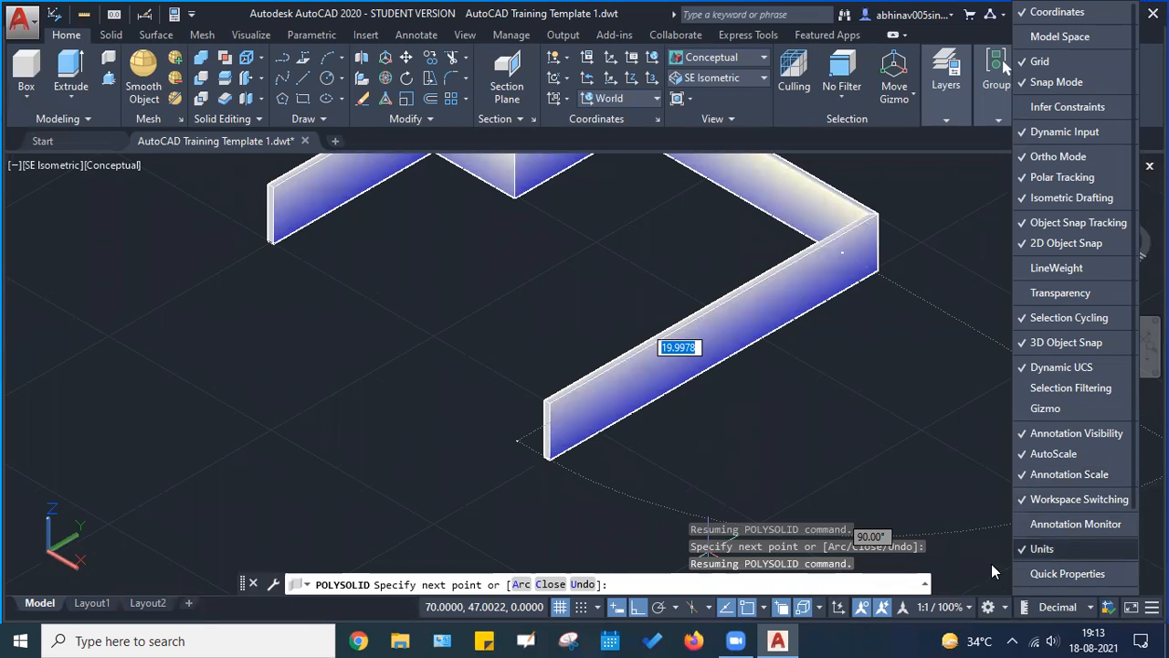
{"action": "left_click", "coordinate": [819, 607]}
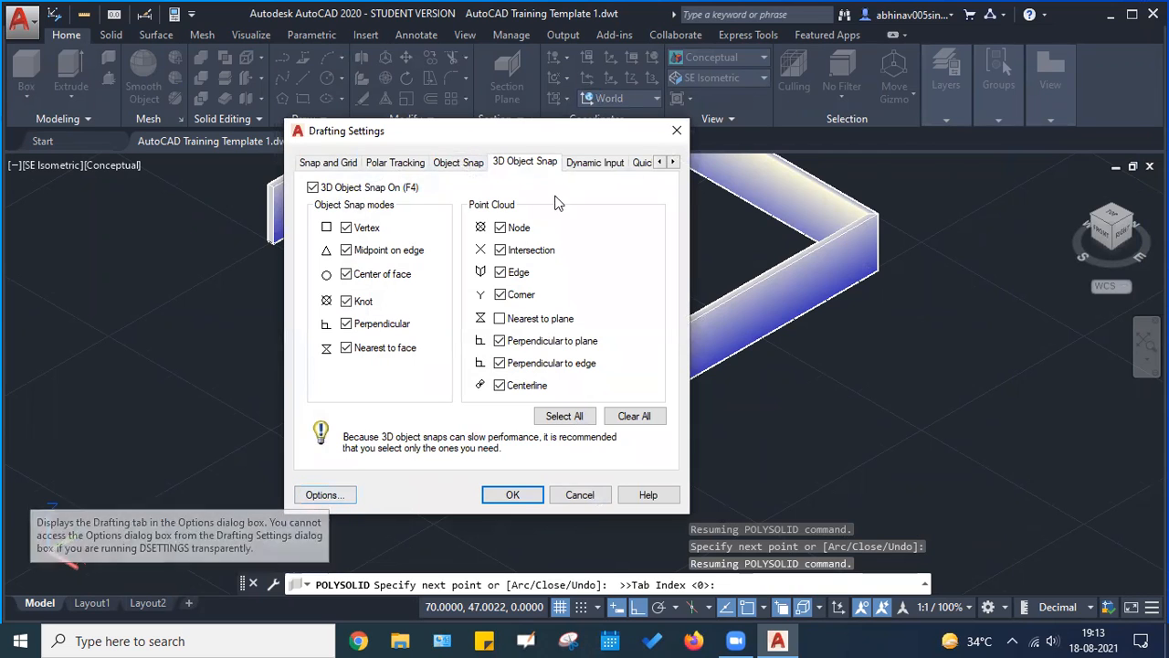
Look over the remaining Drafting Settings pages and close the dialog without changing anything
{"action": "left_click", "coordinate": [673, 162]}
{"action": "left_click", "coordinate": [673, 163]}
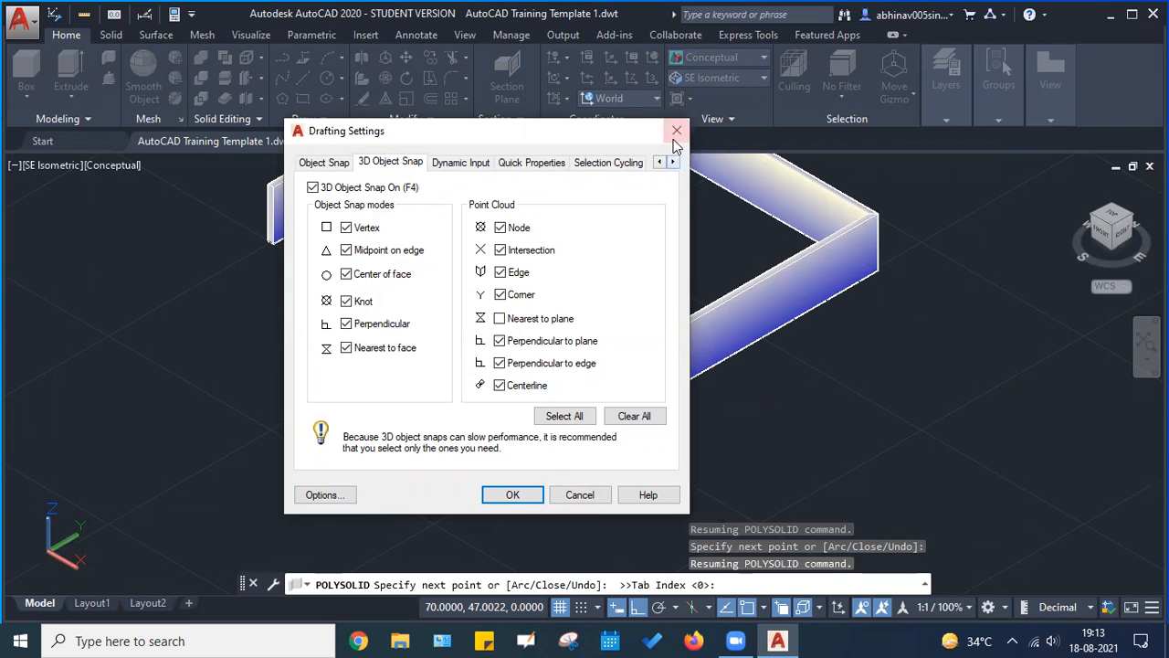
{"action": "left_click", "coordinate": [677, 131]}
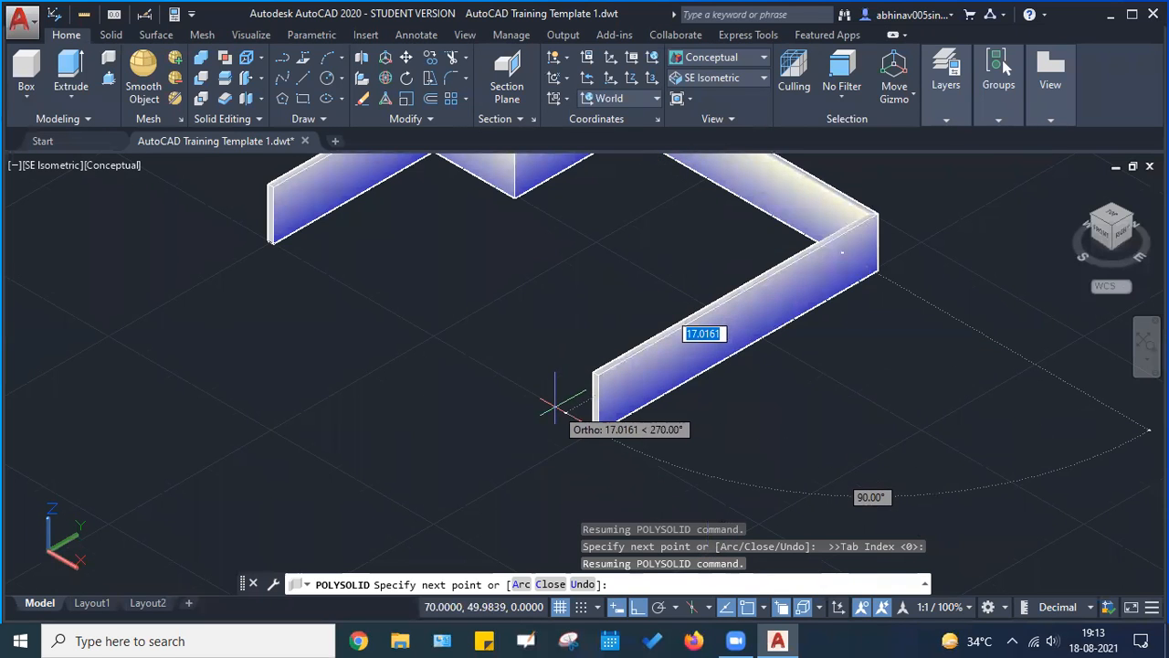
Add a 17-unit wall segment to the polysolid in the 270° direction
{"action": "middle_click_drag", "start_coordinate": [523, 351], "coordinate": [523, 411]}
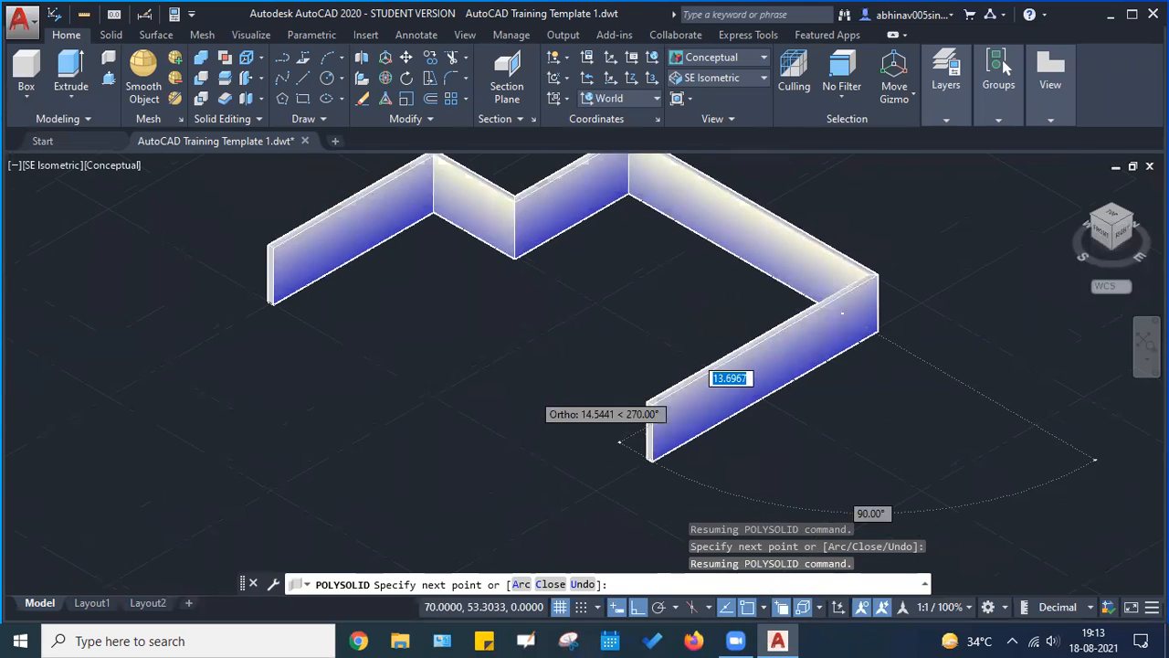
{"action": "scroll", "coordinate": [649, 456], "scroll_direction": "down", "scroll_amount": 2}
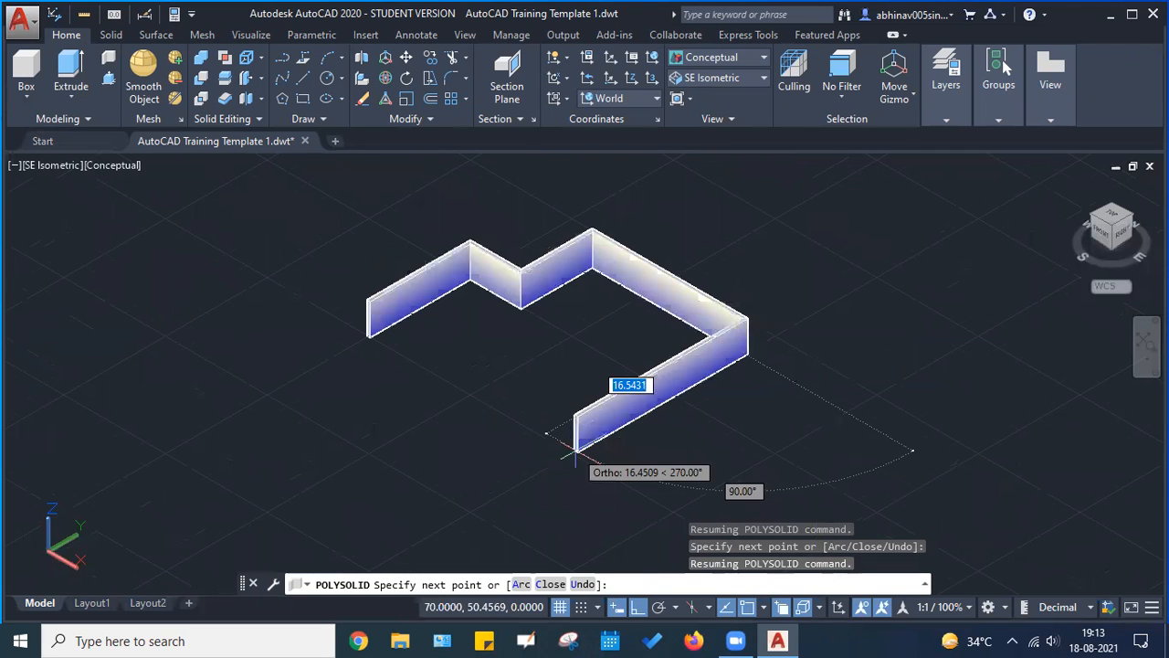
{"action": "scroll", "coordinate": [575, 448], "scroll_direction": "up", "scroll_amount": 3}
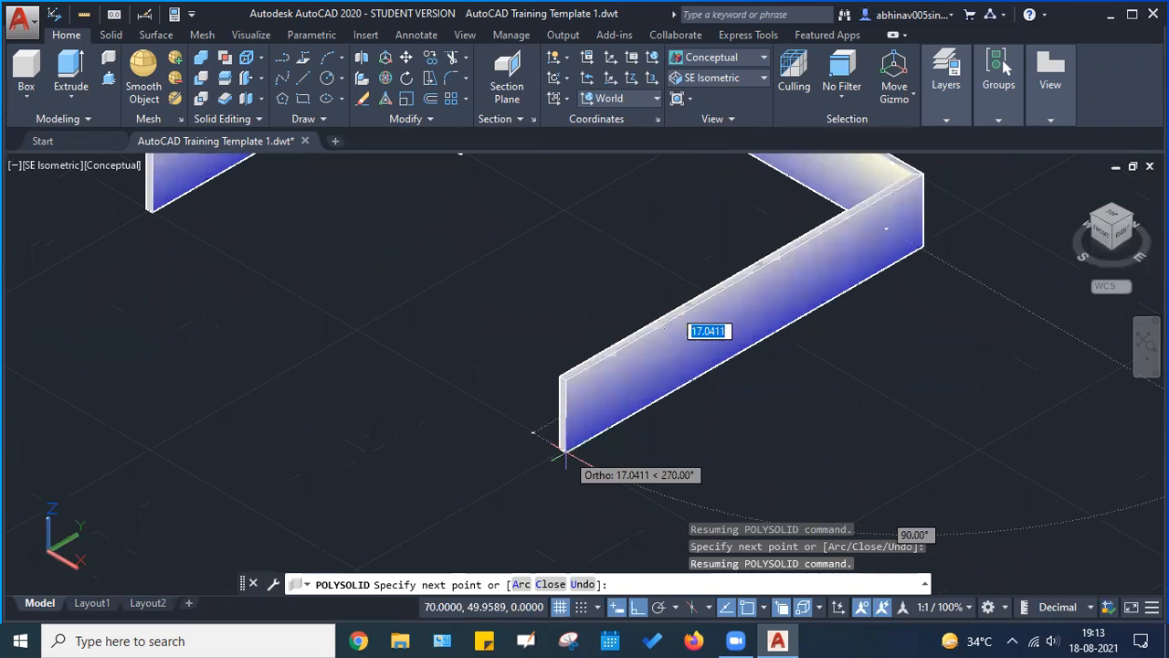
{"action": "scroll", "coordinate": [564, 452], "scroll_direction": "down", "scroll_amount": 2}
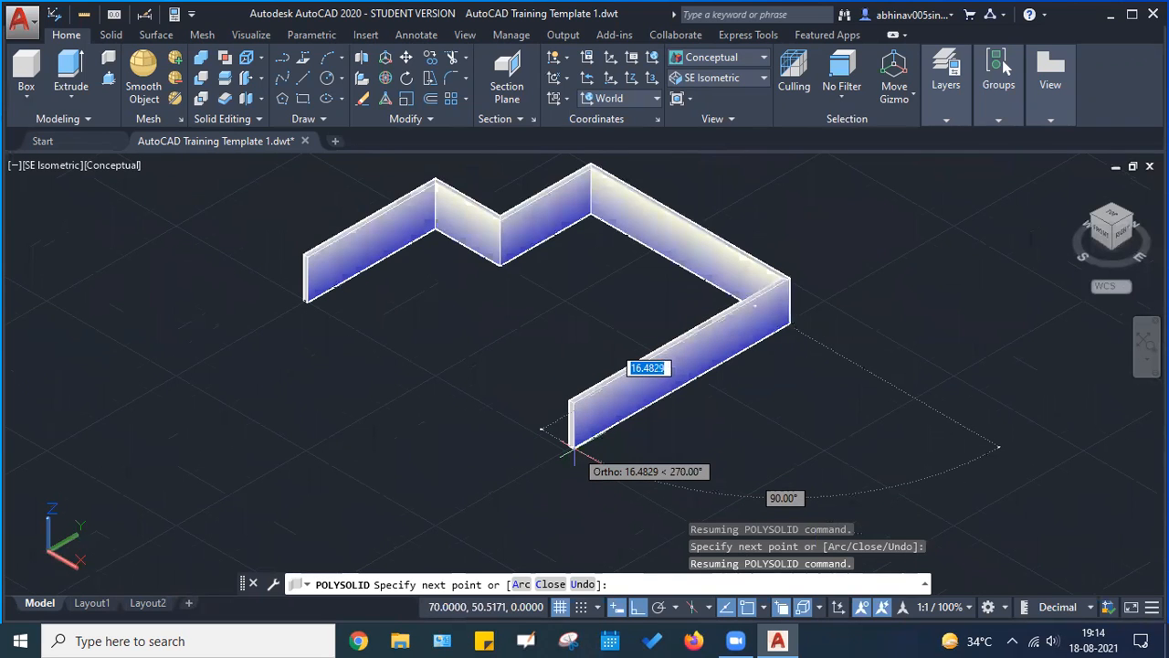
{"action": "type", "text": "17"}
{"action": "key", "text": "Return"}
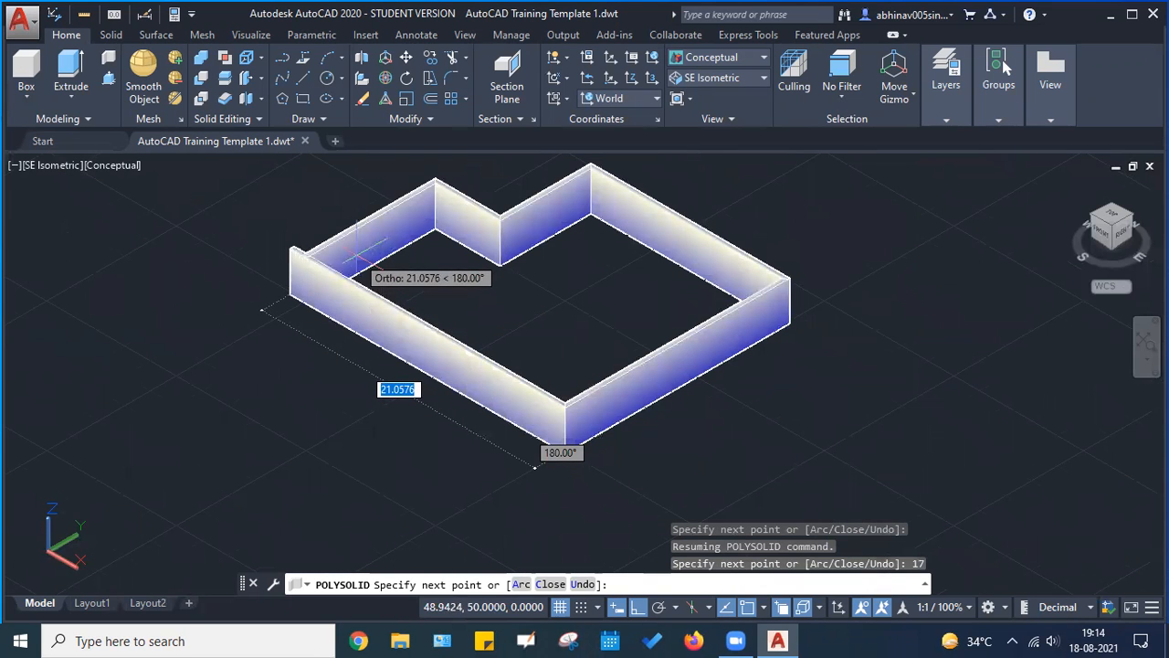
Examine how the 180° preview segment meets the open starting end of the polysolid wall
{"action": "scroll", "coordinate": [283, 260], "scroll_direction": "up", "scroll_amount": 3}
{"action": "scroll", "coordinate": [265, 272], "scroll_direction": "down", "scroll_amount": 3}
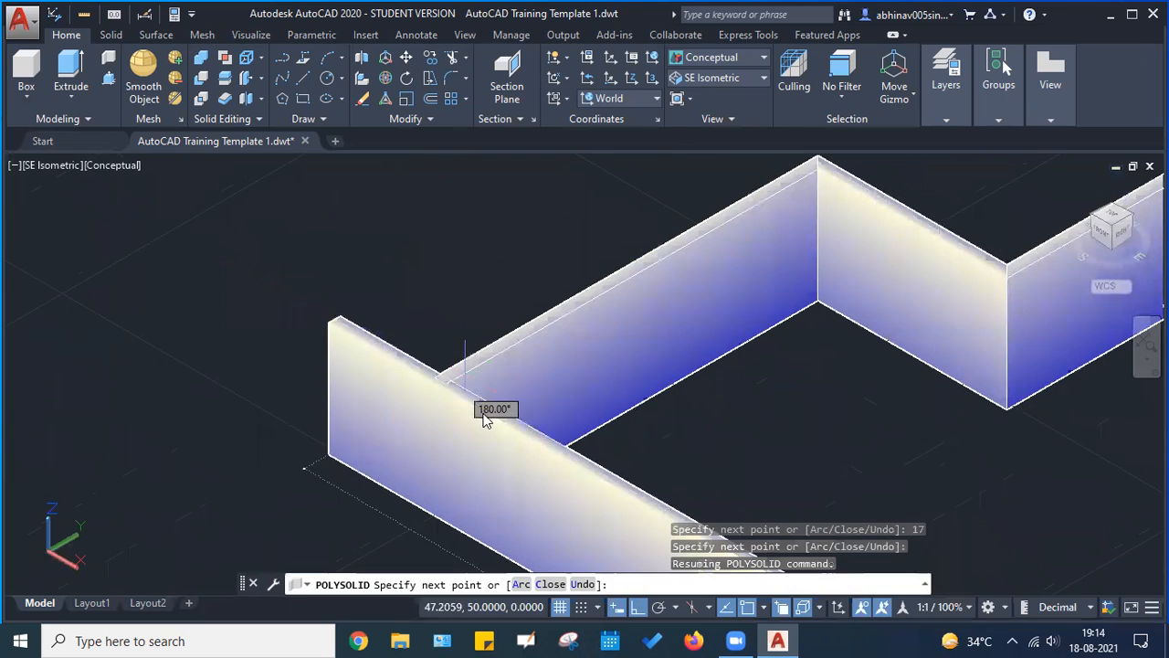
{"action": "scroll", "coordinate": [452, 376], "scroll_direction": "up", "scroll_amount": 4}
{"action": "scroll", "coordinate": [448, 376], "scroll_direction": "down", "scroll_amount": 4}
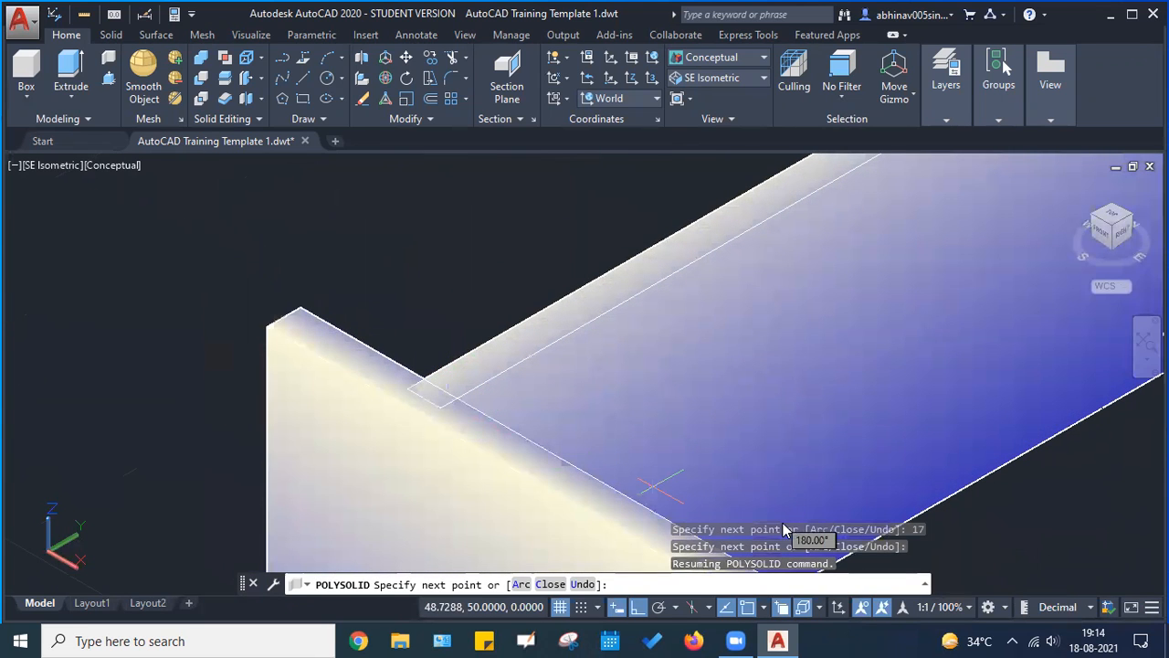
{"action": "scroll", "coordinate": [548, 406], "scroll_direction": "down", "scroll_amount": 2}
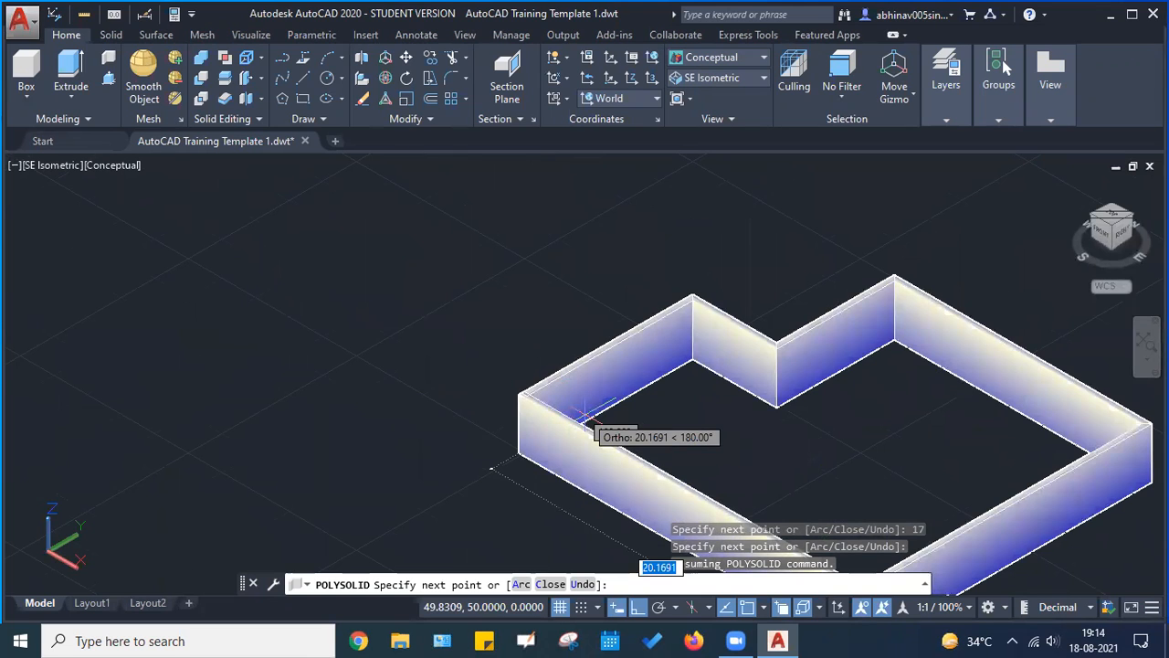
{"action": "scroll", "coordinate": [585, 416], "scroll_direction": "up", "scroll_amount": 2}
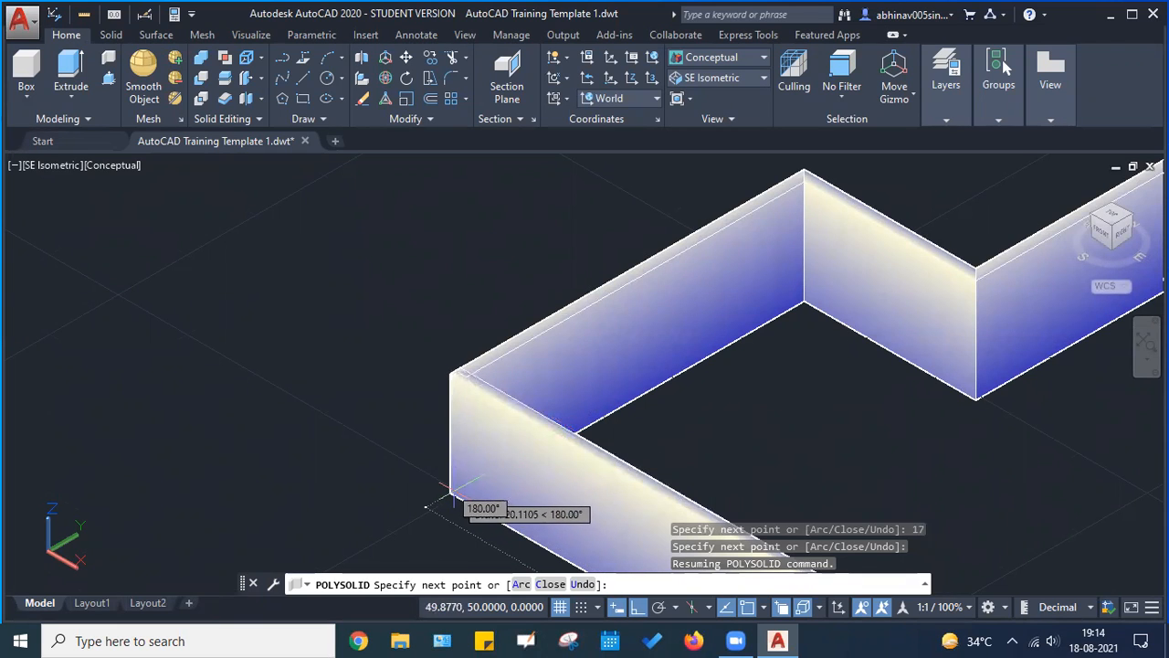
{"action": "scroll", "coordinate": [511, 475], "scroll_direction": "down", "scroll_amount": 6}
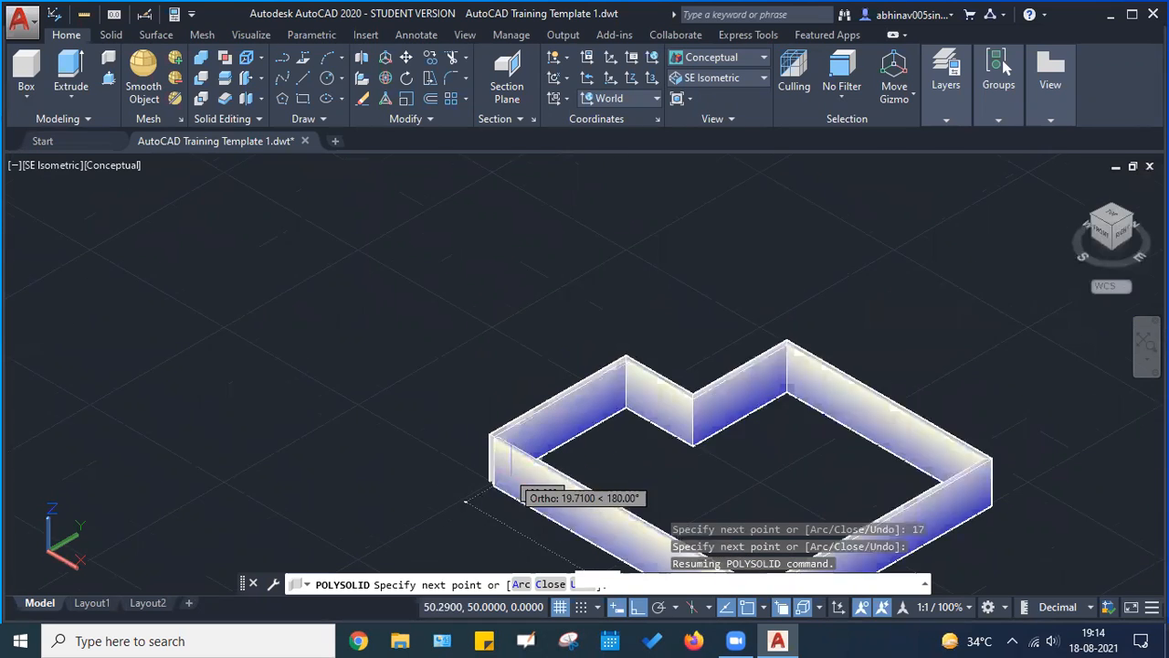
{"action": "middle_click_drag", "start_coordinate": [623, 543], "coordinate": [523, 453]}
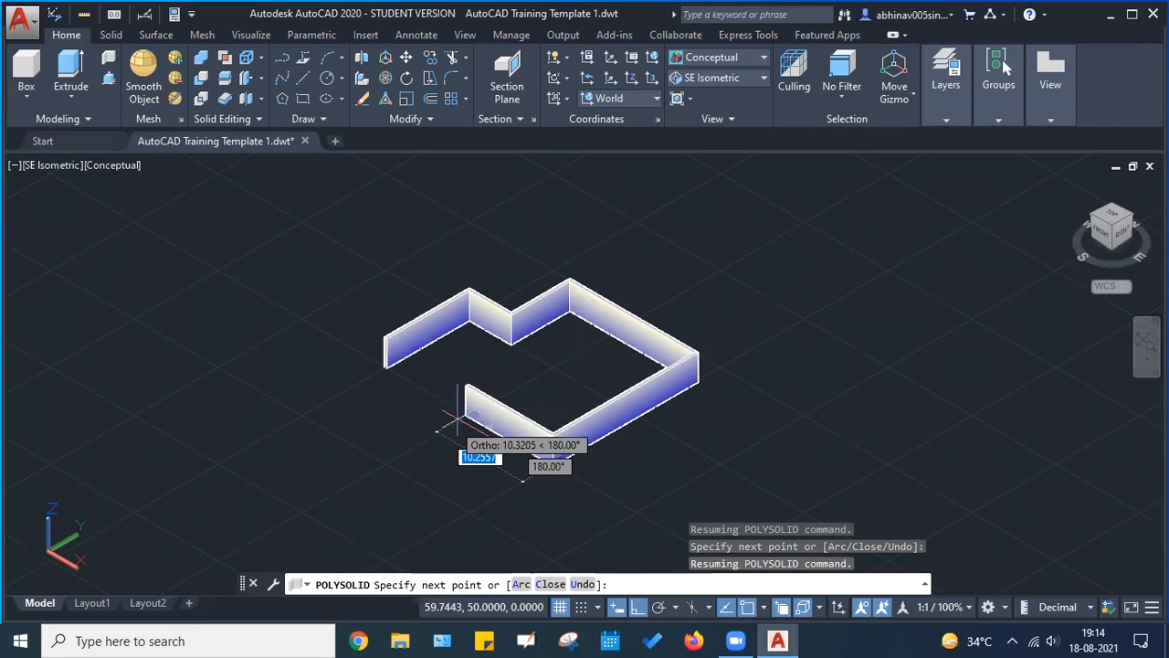
Finish the wall outline with the polysolid's Close option, joining the last segment to the starting point
{"action": "scroll", "coordinate": [454, 420], "scroll_direction": "up", "scroll_amount": 3}
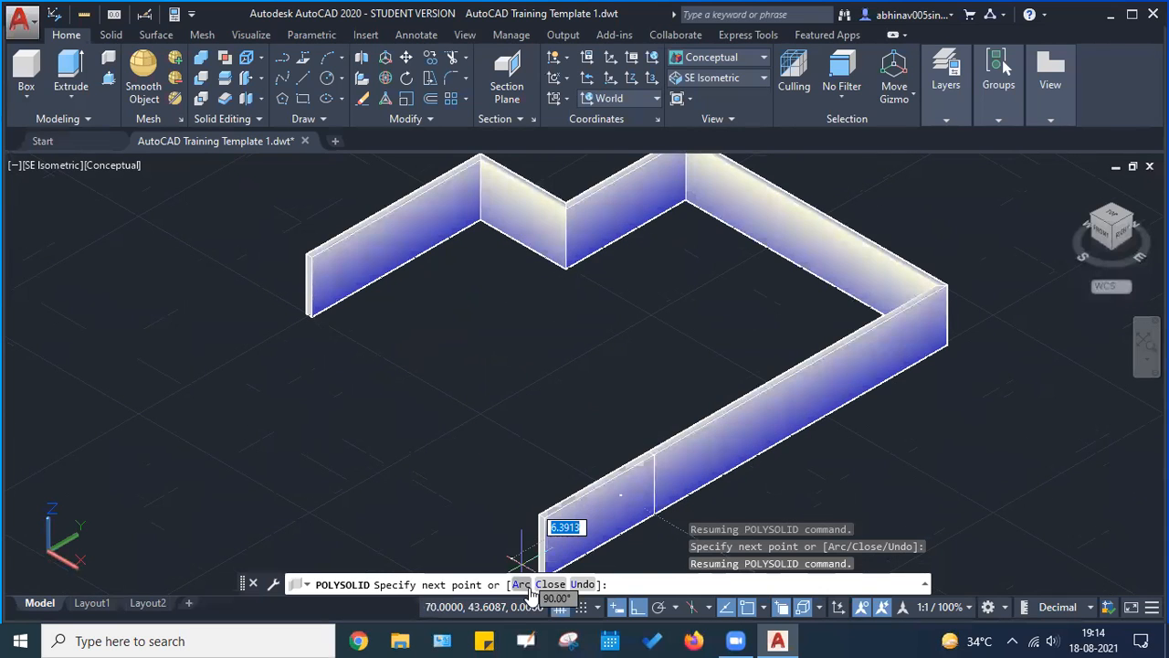
{"action": "key", "text": "ctrl"}
{"action": "key", "text": "ctrl"}
{"action": "key", "text": "ctrl"}
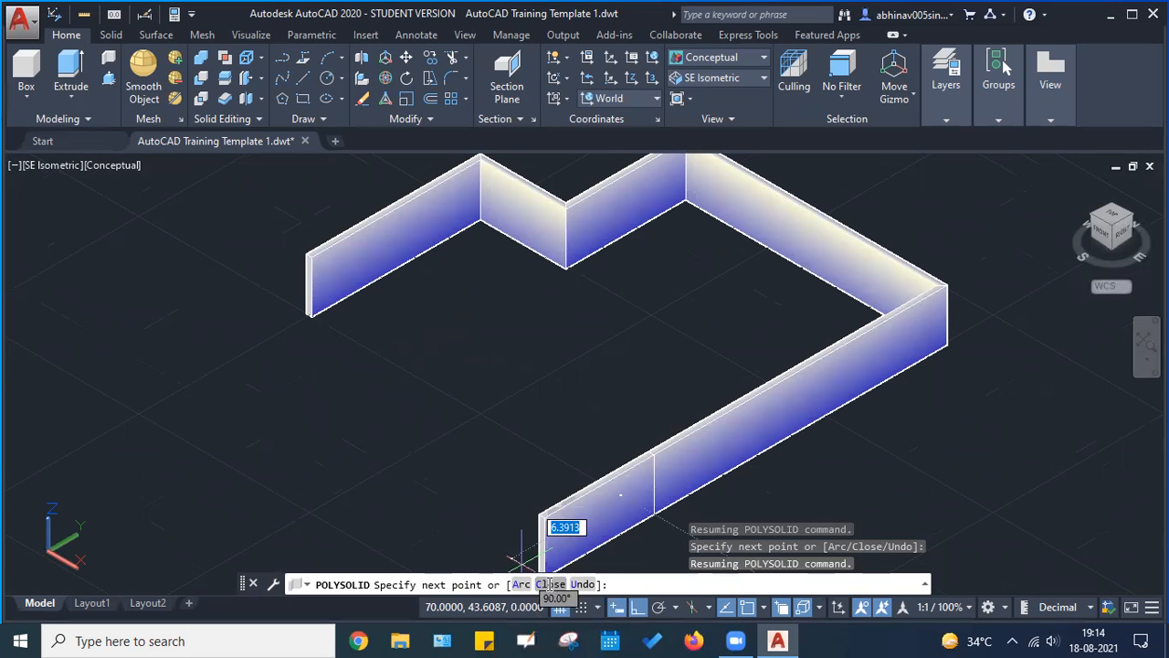
{"action": "left_click", "coordinate": [549, 584]}
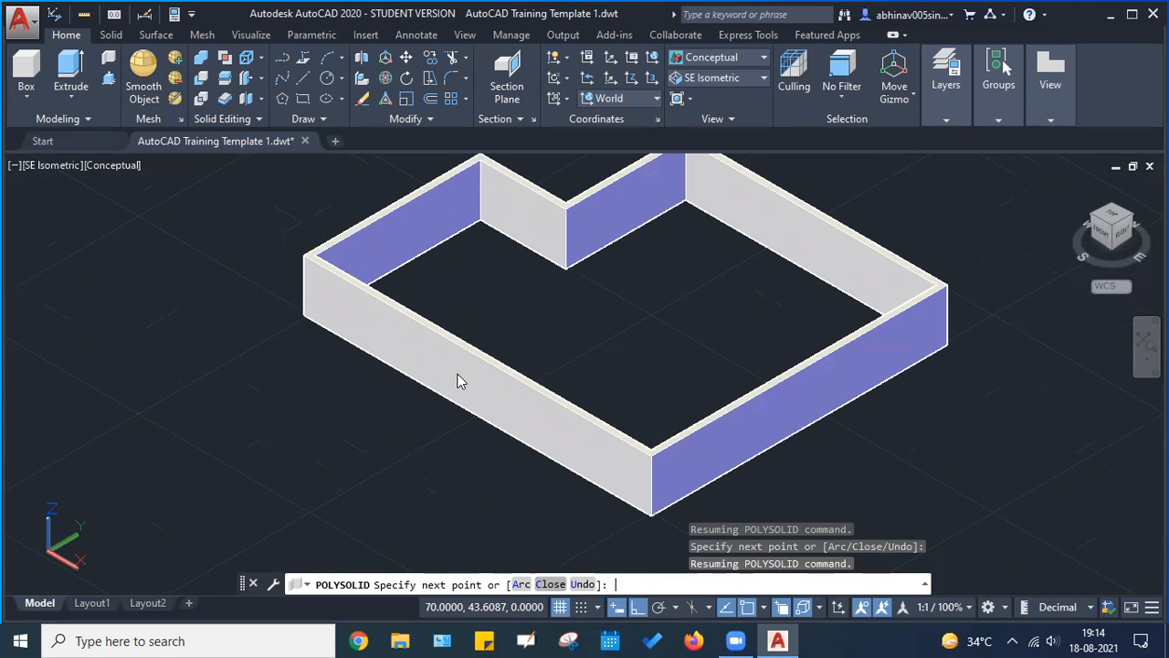
Try starting a new polysolid wall from the outer bottom corner of the closed outline
{"action": "scroll", "coordinate": [461, 382], "scroll_direction": "down", "scroll_amount": 4}
{"action": "scroll", "coordinate": [466, 315], "scroll_direction": "down", "scroll_amount": 2}
{"action": "middle_click_drag", "start_coordinate": [598, 437], "coordinate": [548, 382]}
{"action": "scroll", "coordinate": [484, 338], "scroll_direction": "up", "scroll_amount": 5}
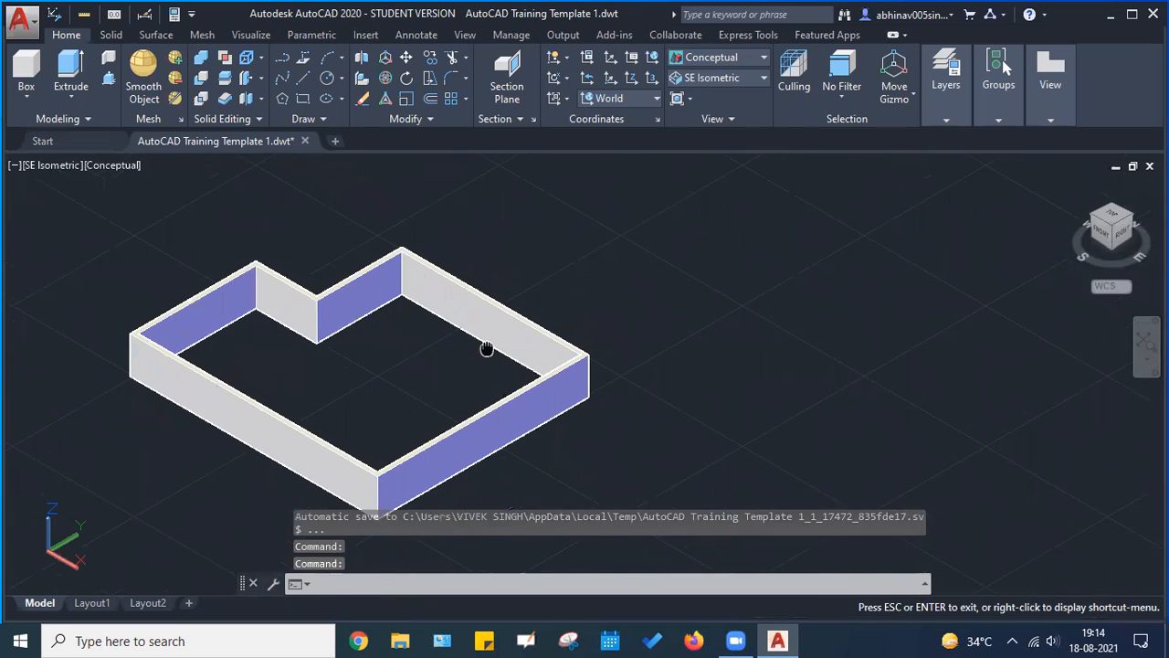
{"action": "scroll", "coordinate": [382, 257], "scroll_direction": "down", "scroll_amount": 5}
{"action": "middle_click_drag", "start_coordinate": [494, 312], "coordinate": [317, 367]}
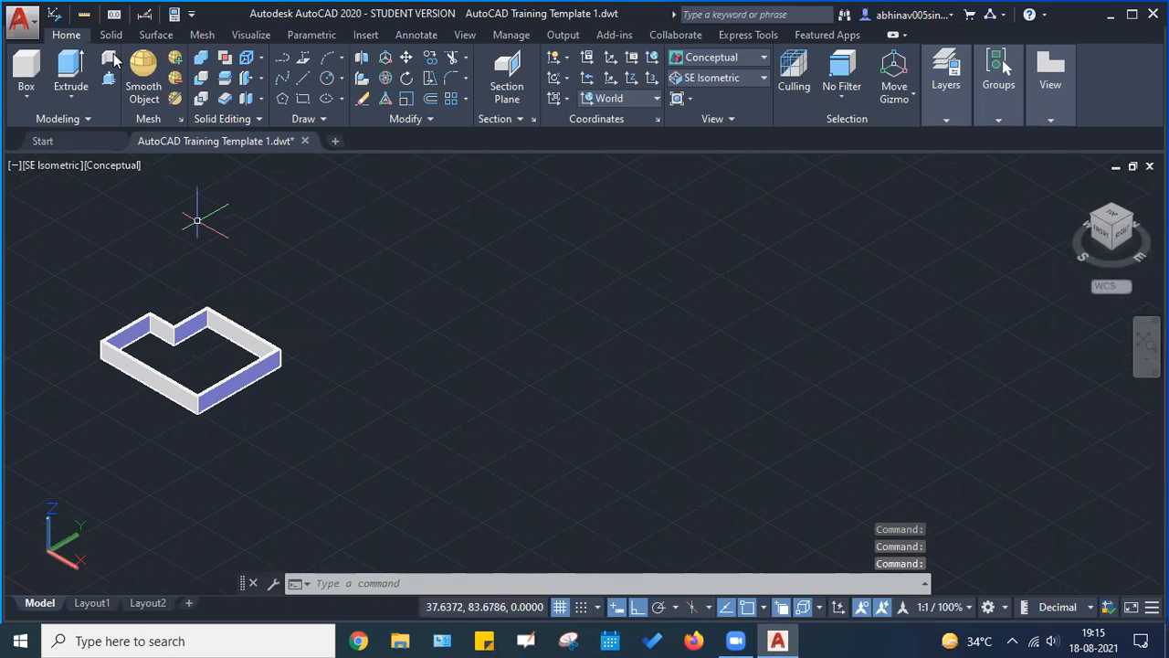
{"action": "left_click", "coordinate": [108, 59]}
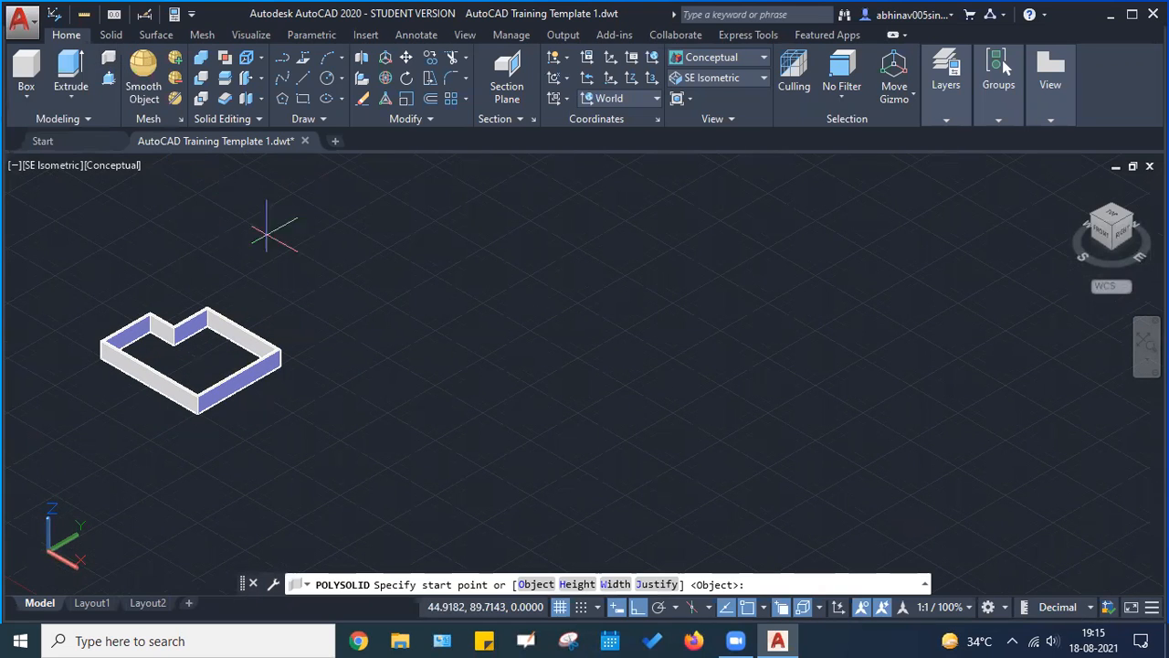
{"action": "scroll", "coordinate": [261, 338], "scroll_direction": "up", "scroll_amount": 5}
{"action": "middle_click_drag", "start_coordinate": [326, 433], "coordinate": [420, 376]}
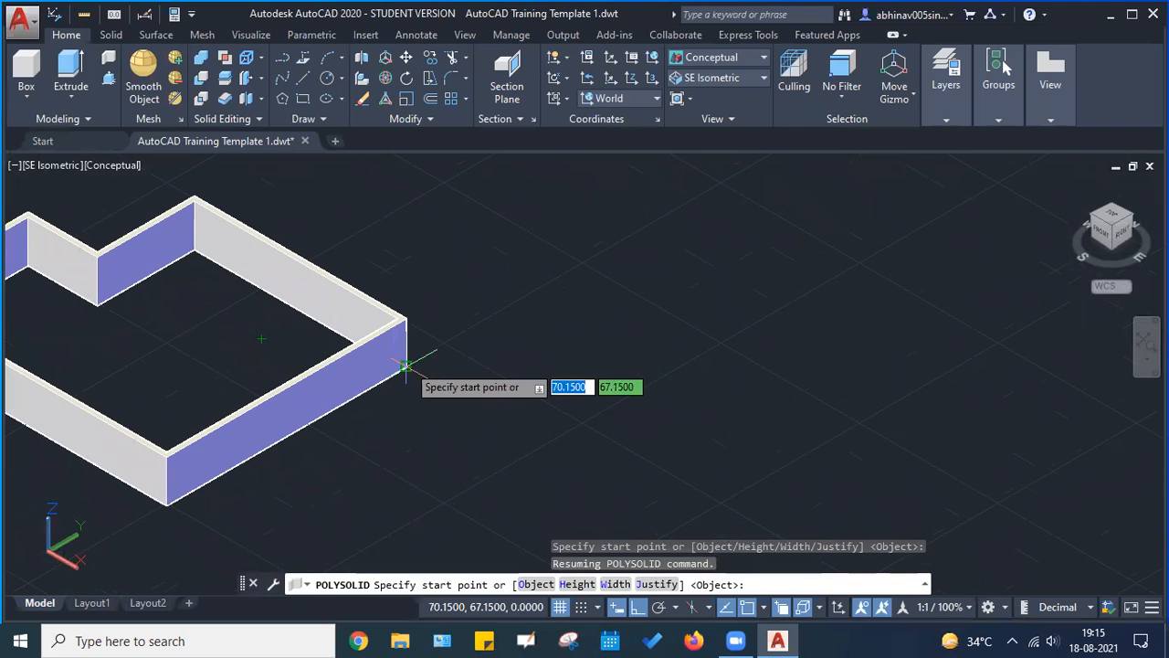
{"action": "scroll", "coordinate": [425, 364], "scroll_direction": "up", "scroll_amount": 1}
{"action": "scroll", "coordinate": [406, 363], "scroll_direction": "up", "scroll_amount": 2}
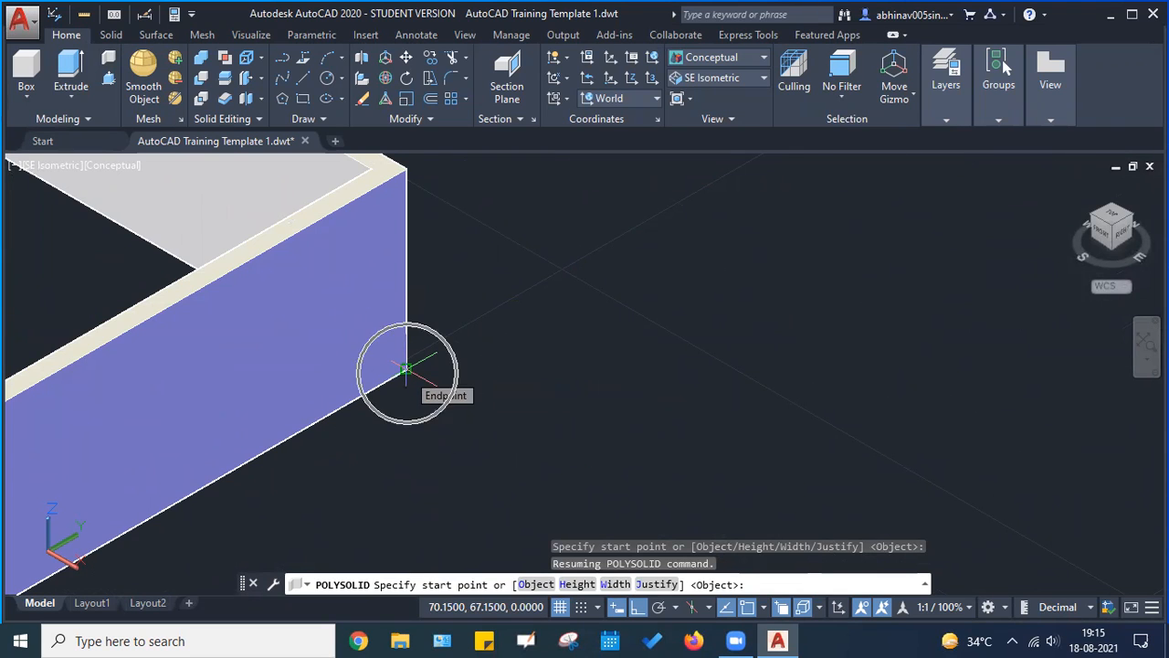
{"action": "left_click", "coordinate": [406, 367]}
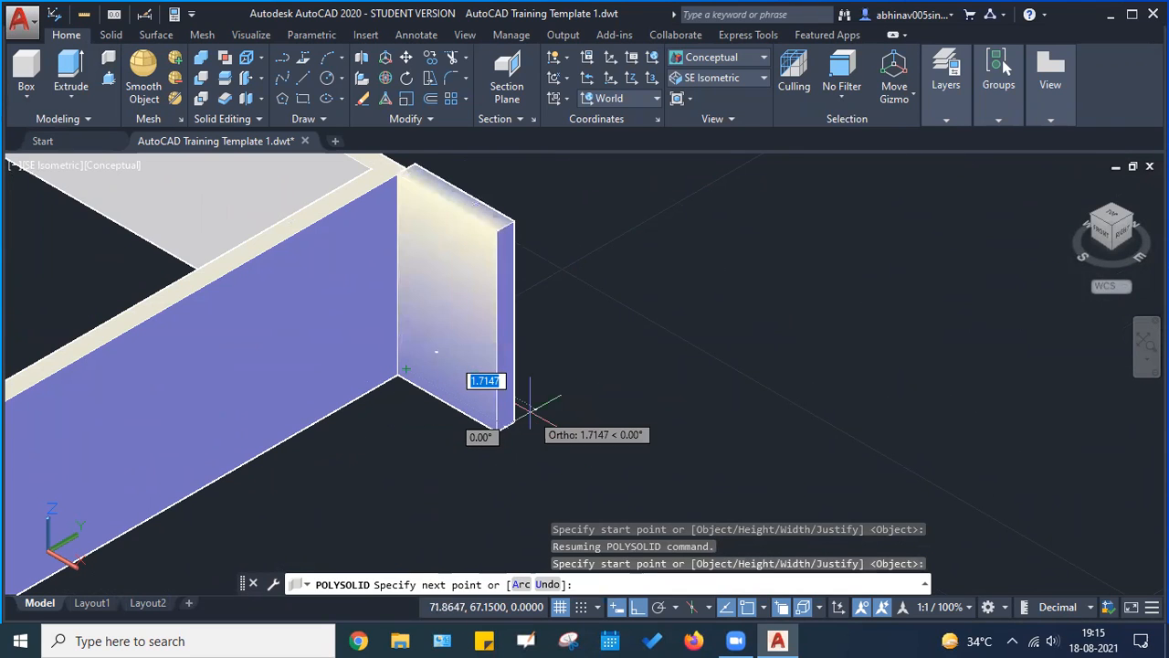
{"action": "scroll", "coordinate": [522, 391], "scroll_direction": "down", "scroll_amount": 4}
{"action": "scroll", "coordinate": [519, 392], "scroll_direction": "up", "scroll_amount": 6}
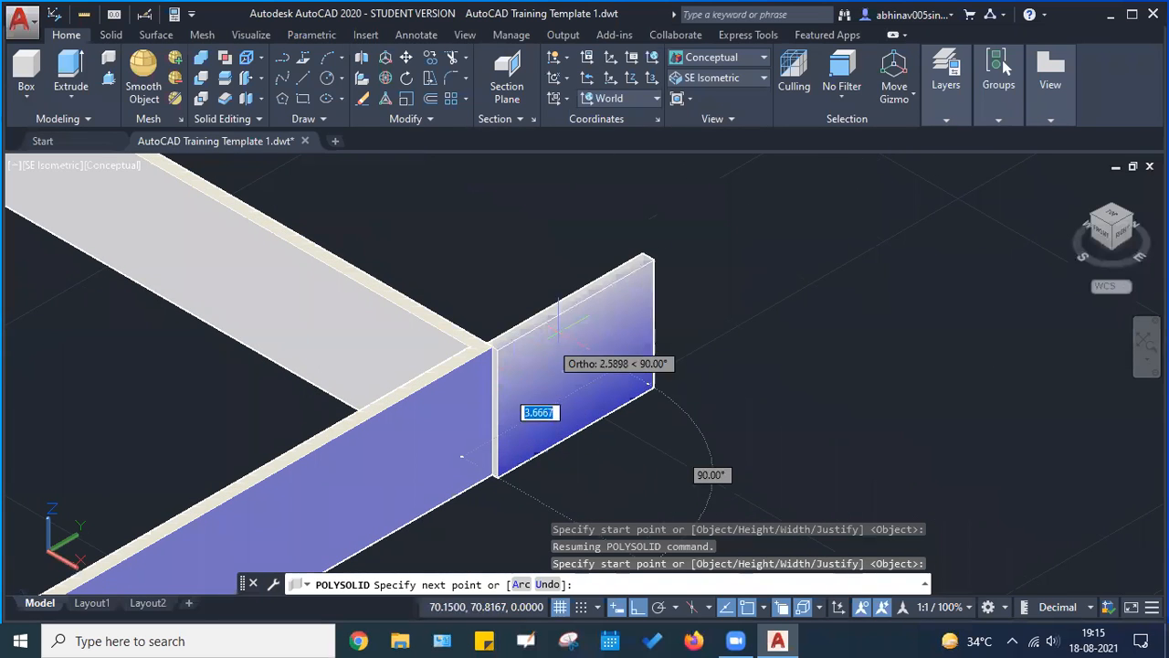
{"action": "scroll", "coordinate": [420, 537], "scroll_direction": "up", "scroll_amount": 3}
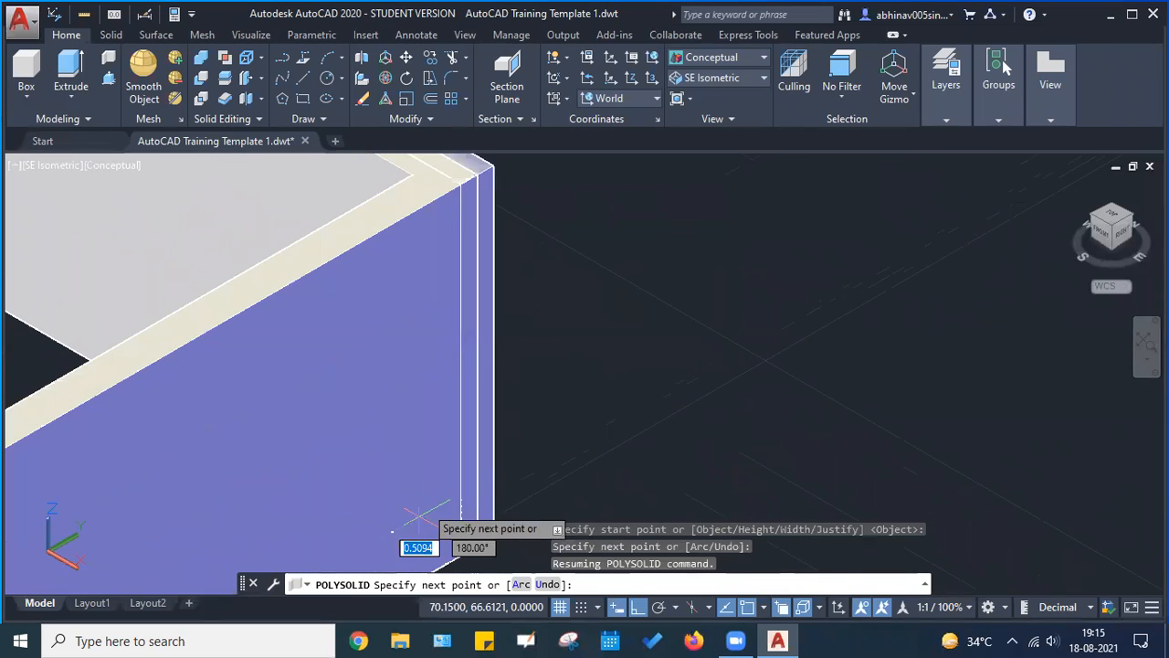
{"action": "middle_click_drag", "start_coordinate": [612, 374], "coordinate": [548, 376]}
{"action": "scroll", "coordinate": [547, 379], "scroll_direction": "down", "scroll_amount": 3}
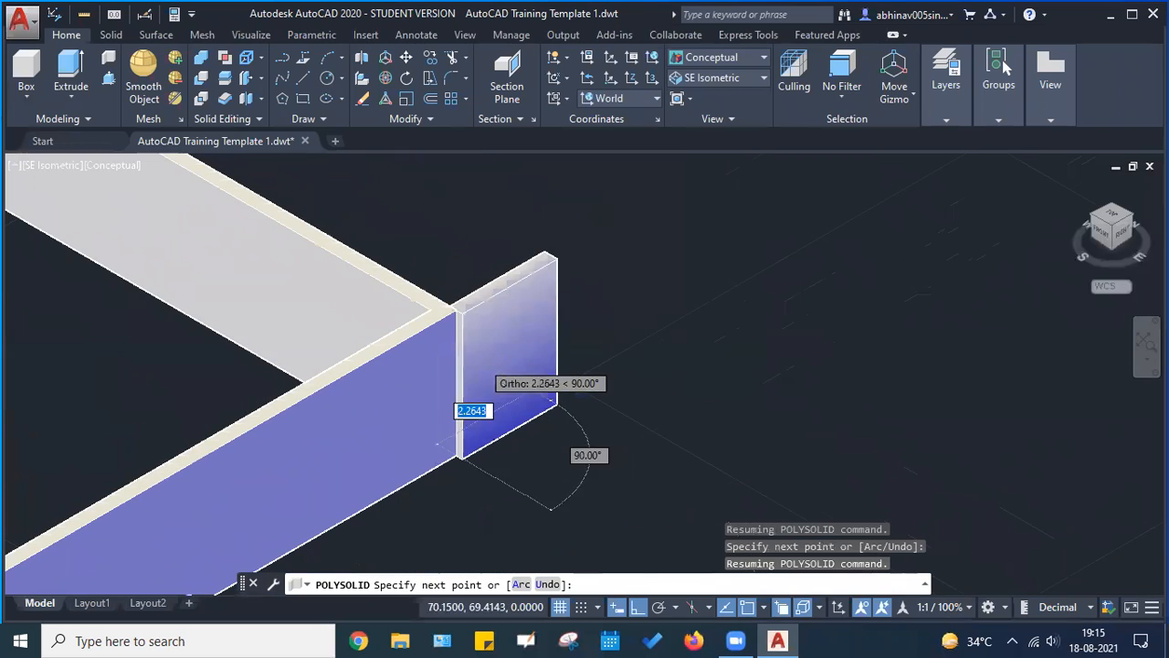
{"action": "key", "text": "Escape"}
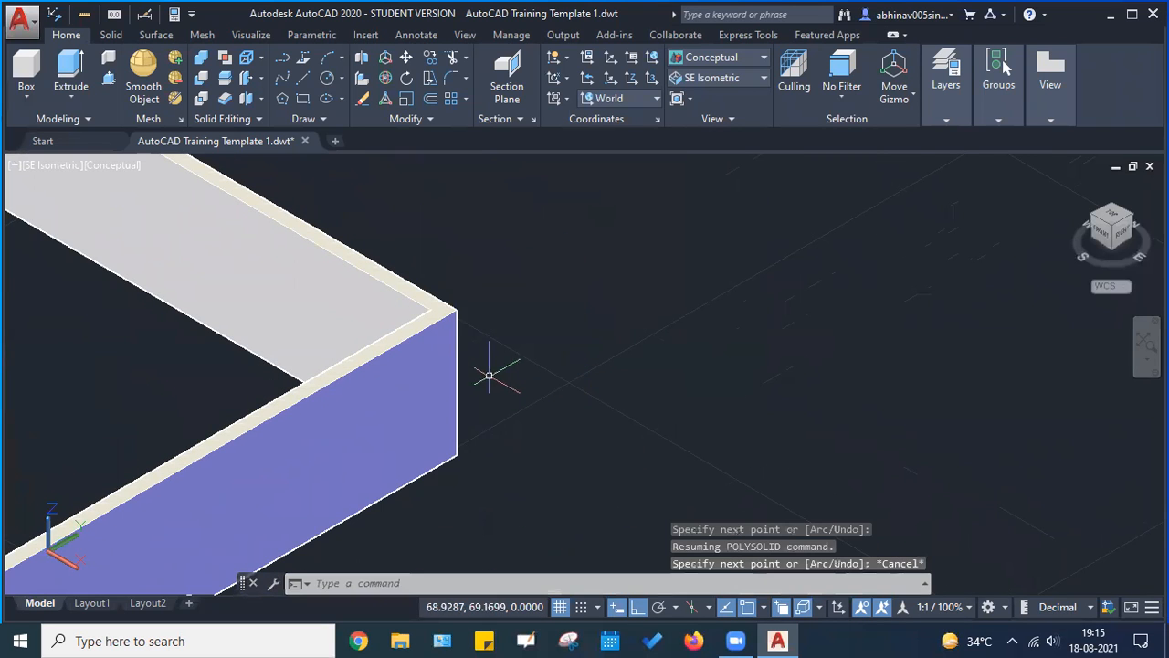
{"action": "scroll", "coordinate": [503, 365], "scroll_direction": "down", "scroll_amount": 6}
{"action": "middle_click_drag", "start_coordinate": [402, 463], "coordinate": [459, 436]}
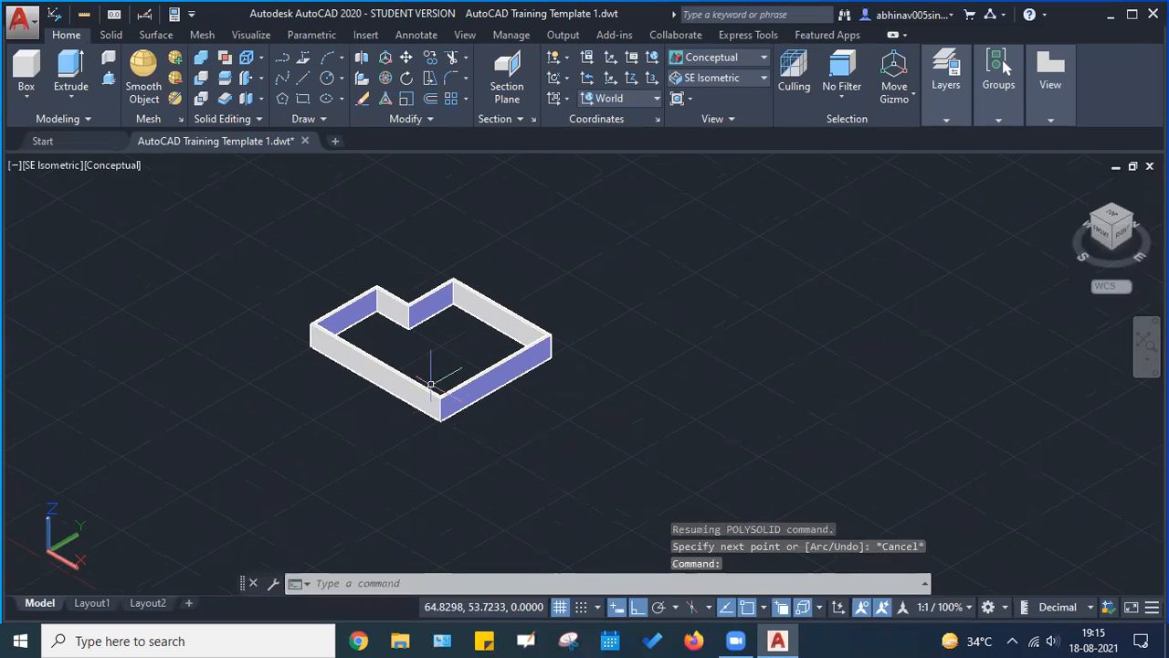
{"action": "scroll", "coordinate": [437, 461], "scroll_direction": "up", "scroll_amount": 3}
{"action": "key", "text": "Escape"}
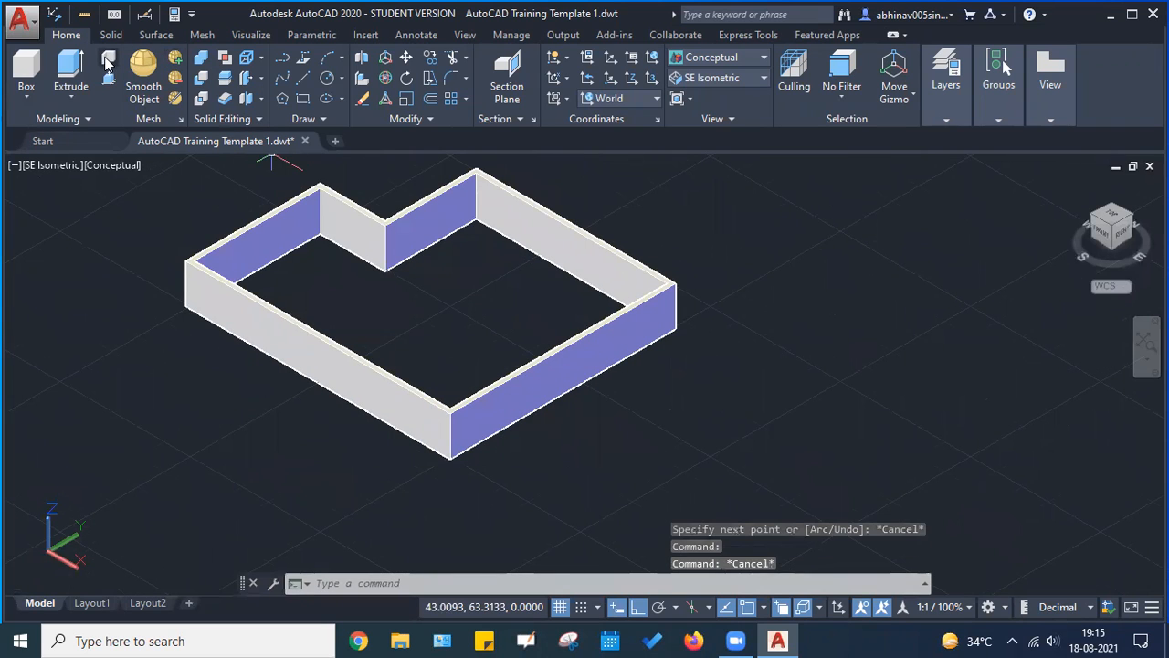
{"action": "left_click", "coordinate": [108, 60]}
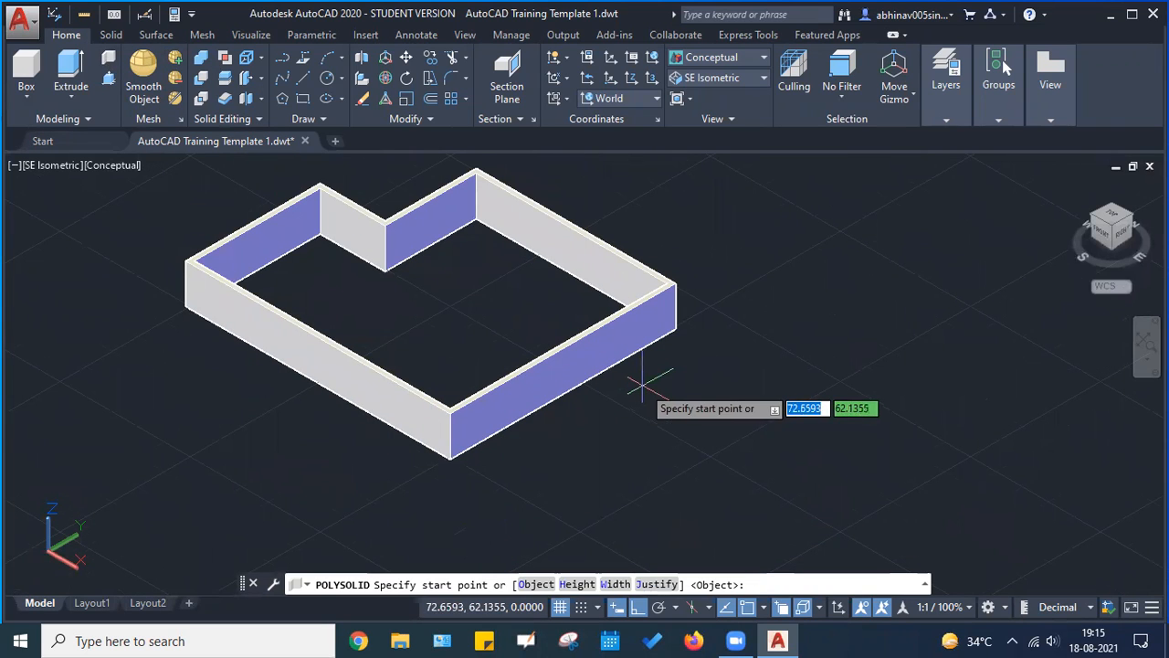
{"action": "left_click", "coordinate": [656, 583]}
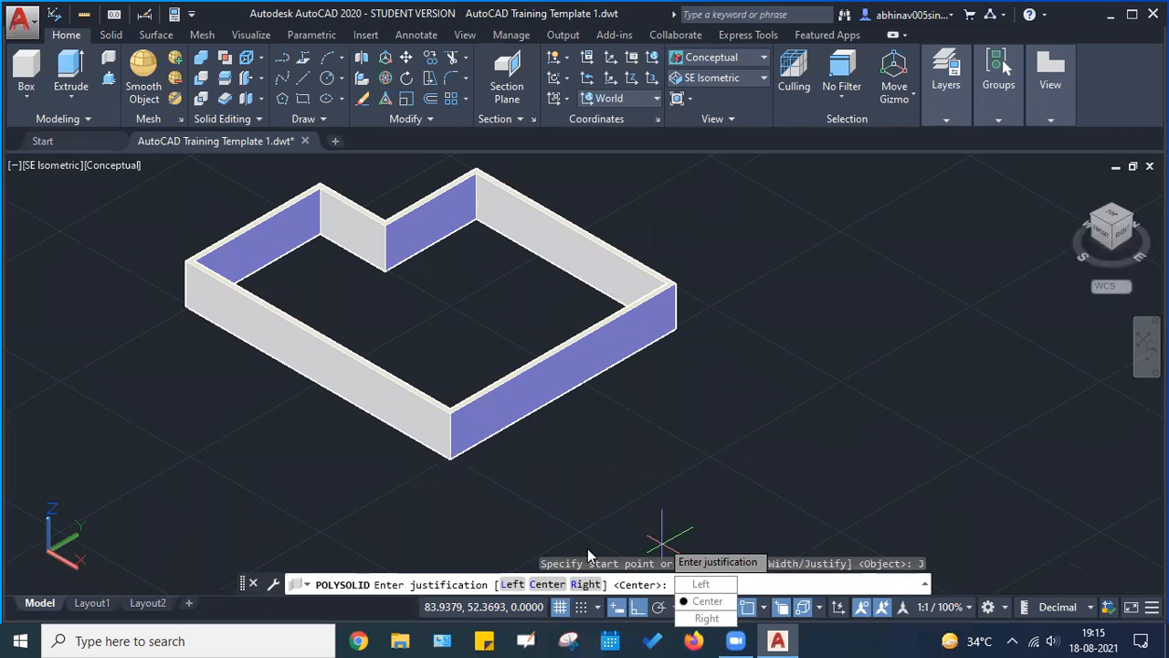
{"action": "key", "text": "Escape"}
{"action": "key", "text": "Escape"}
{"action": "key", "text": "Escape"}
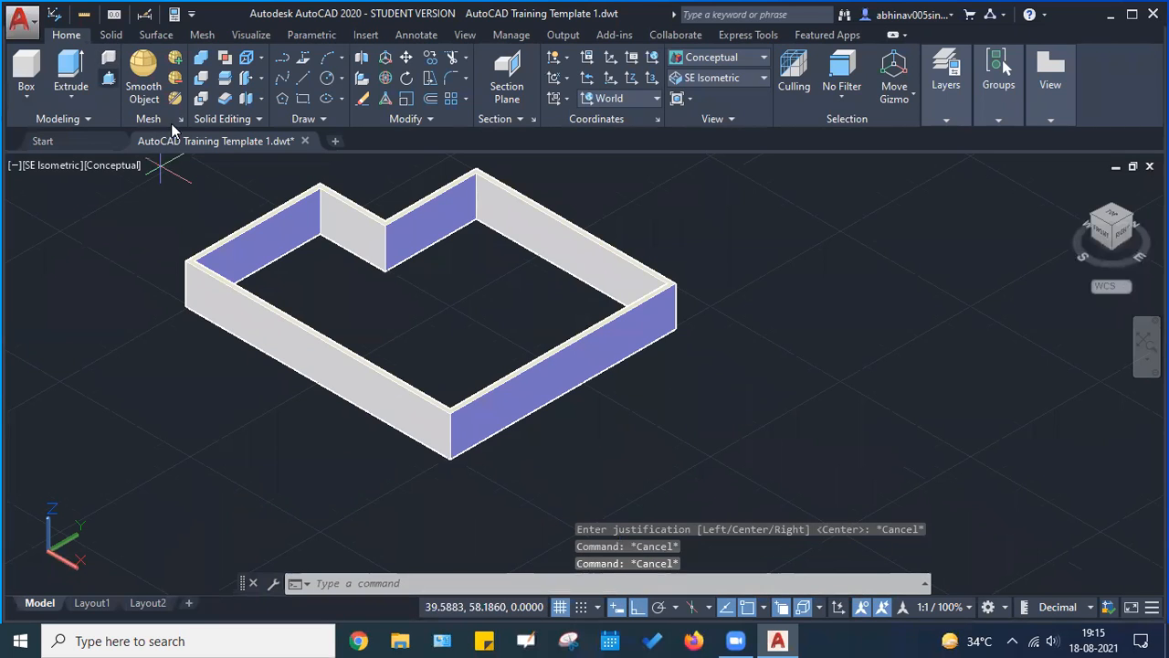
Restart the Polysolid command and set its justification to Left
{"action": "key", "text": "Return"}
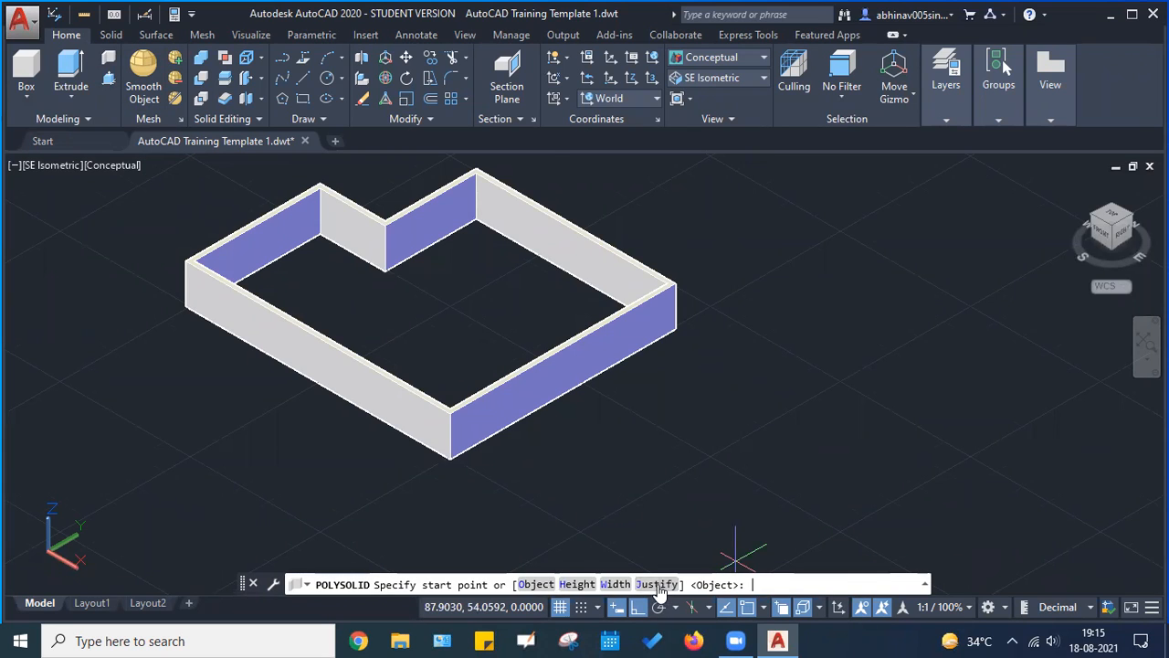
{"action": "left_click", "coordinate": [657, 585]}
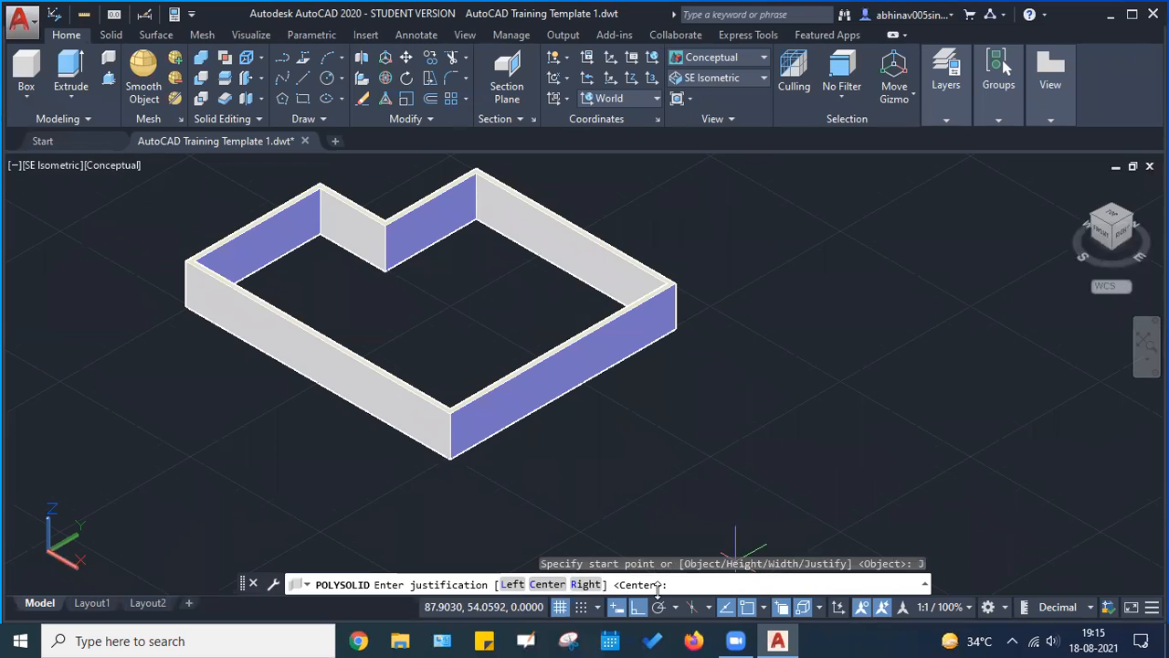
{"action": "key", "text": "ctrl"}
{"action": "left_click", "coordinate": [509, 586]}
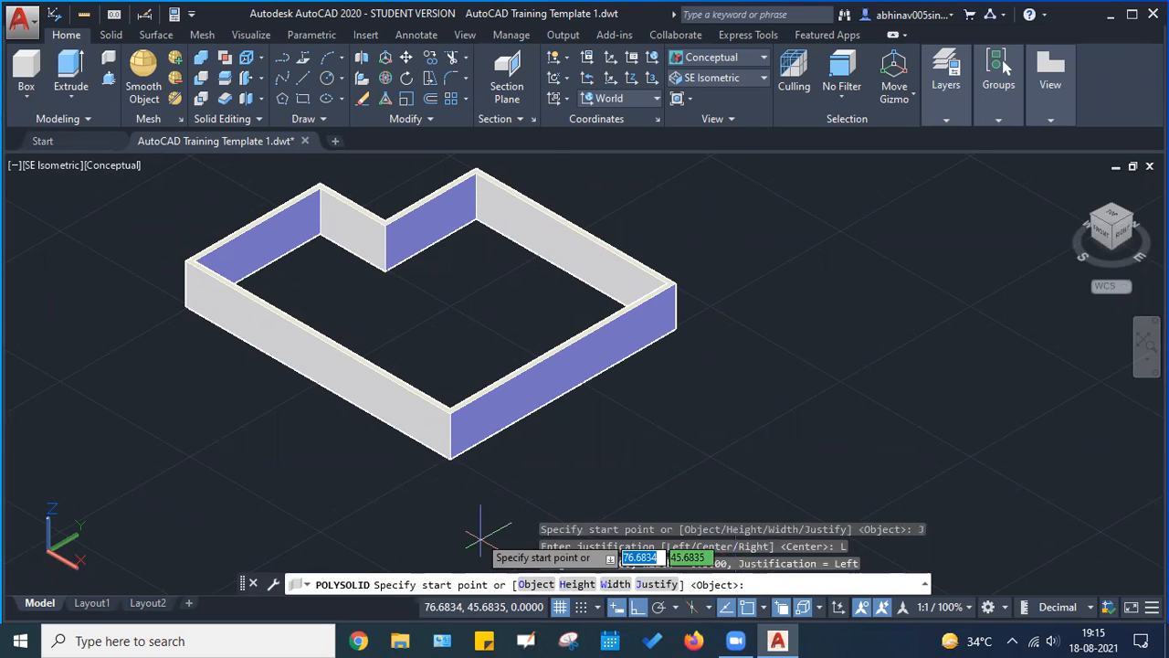
Try to draw a 15-unit polysolid wall in the 270° direction from the base of the closed outline's front outer corner
{"action": "scroll", "coordinate": [451, 457], "scroll_direction": "up", "scroll_amount": 5}
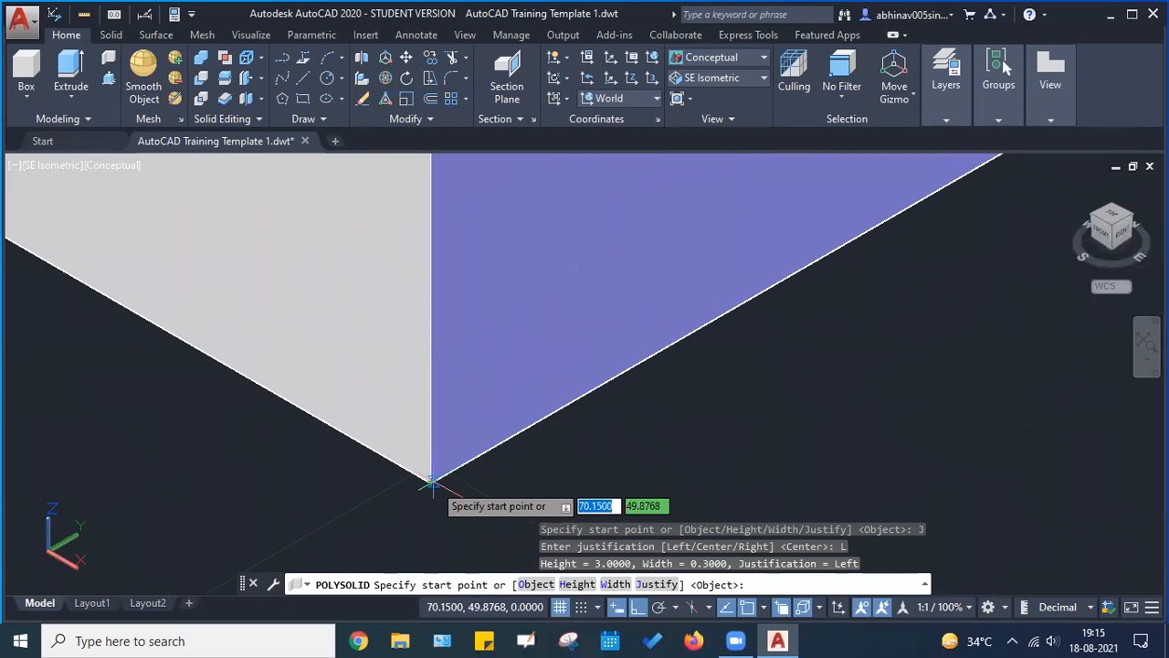
{"action": "left_click", "coordinate": [428, 482]}
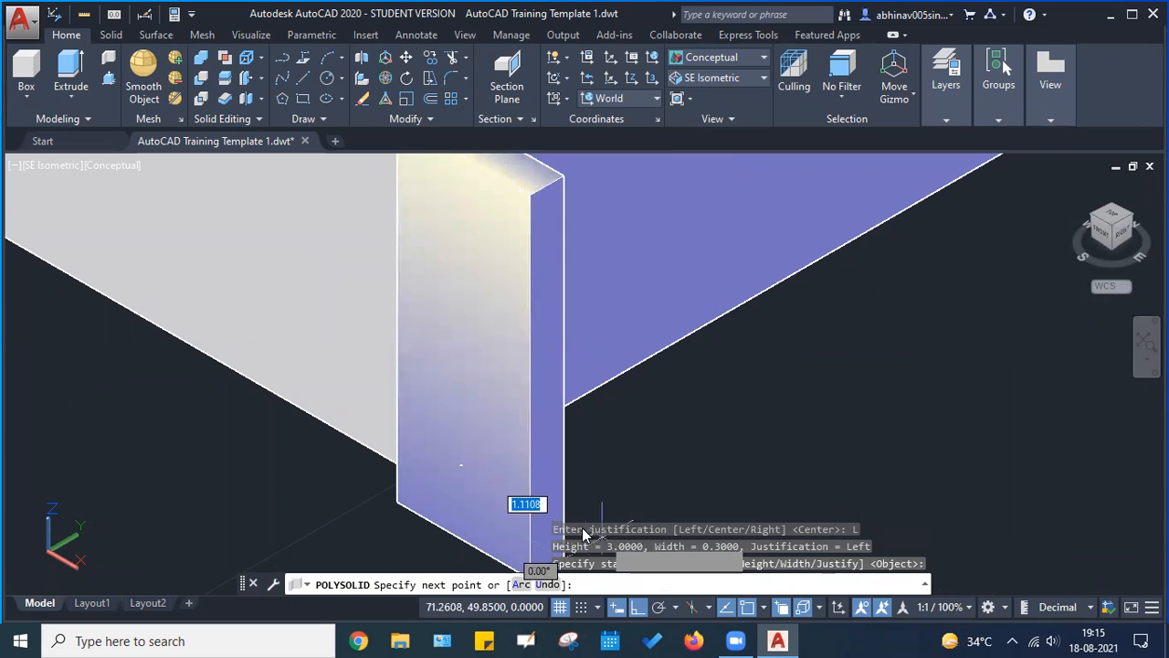
{"action": "scroll", "coordinate": [394, 482], "scroll_direction": "down", "scroll_amount": 8}
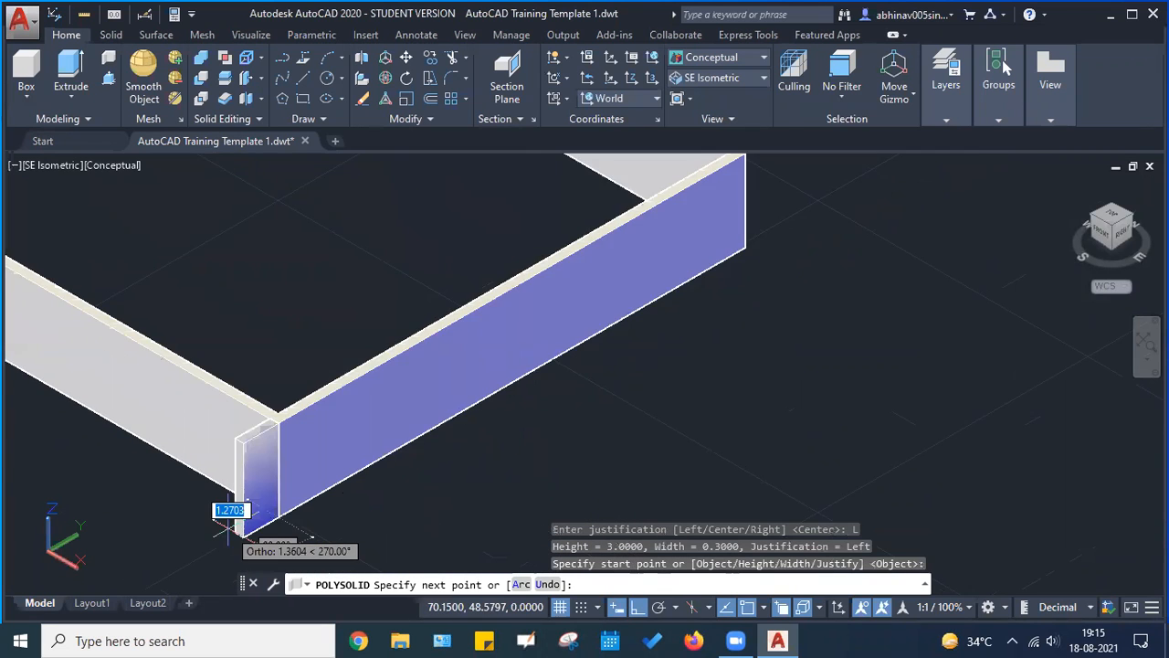
{"action": "scroll", "coordinate": [229, 532], "scroll_direction": "up", "scroll_amount": 8}
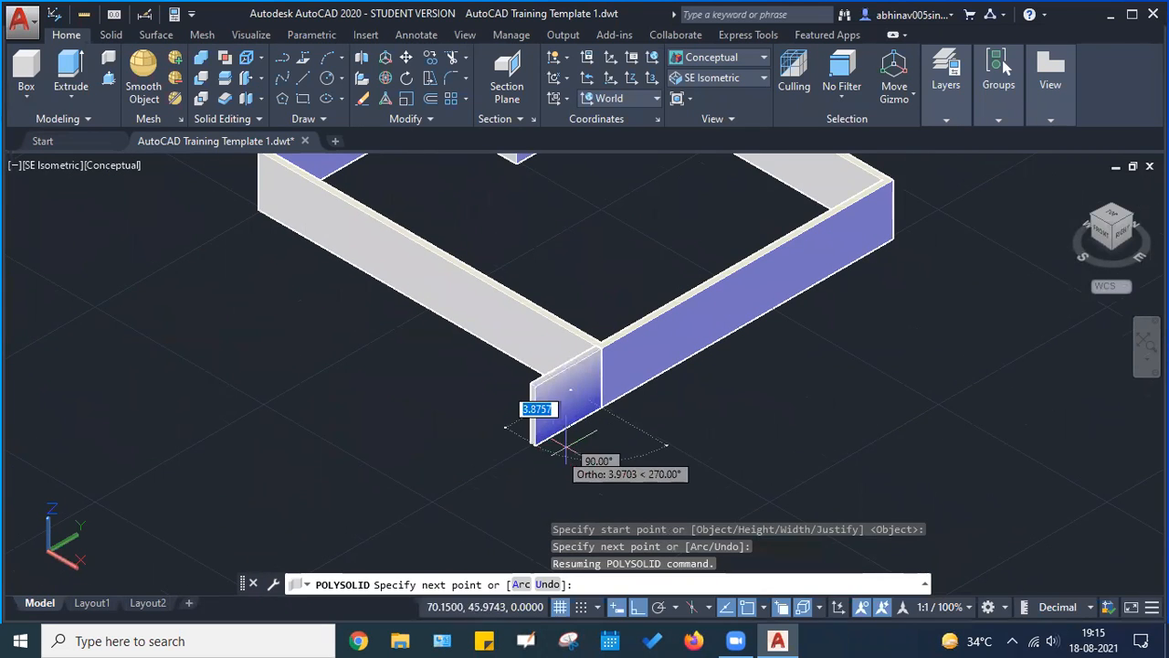
{"action": "middle_click_drag", "start_coordinate": [566, 442], "coordinate": [488, 525]}
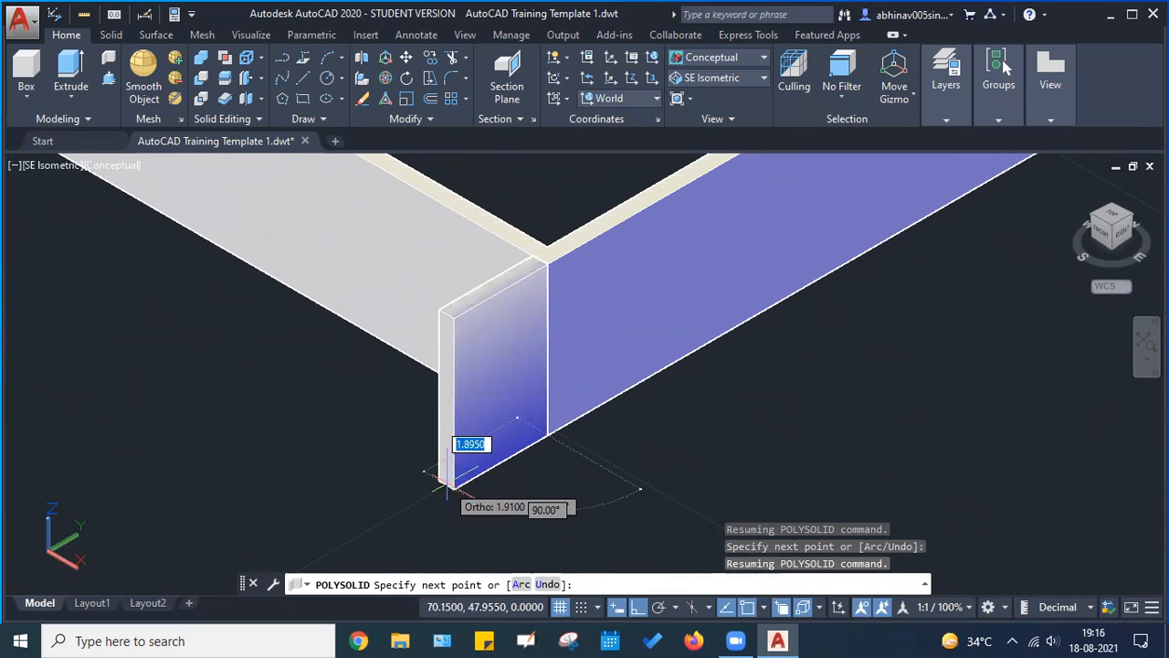
{"action": "scroll", "coordinate": [439, 493], "scroll_direction": "down", "scroll_amount": 6}
{"action": "middle_click_drag", "start_coordinate": [369, 507], "coordinate": [613, 430]}
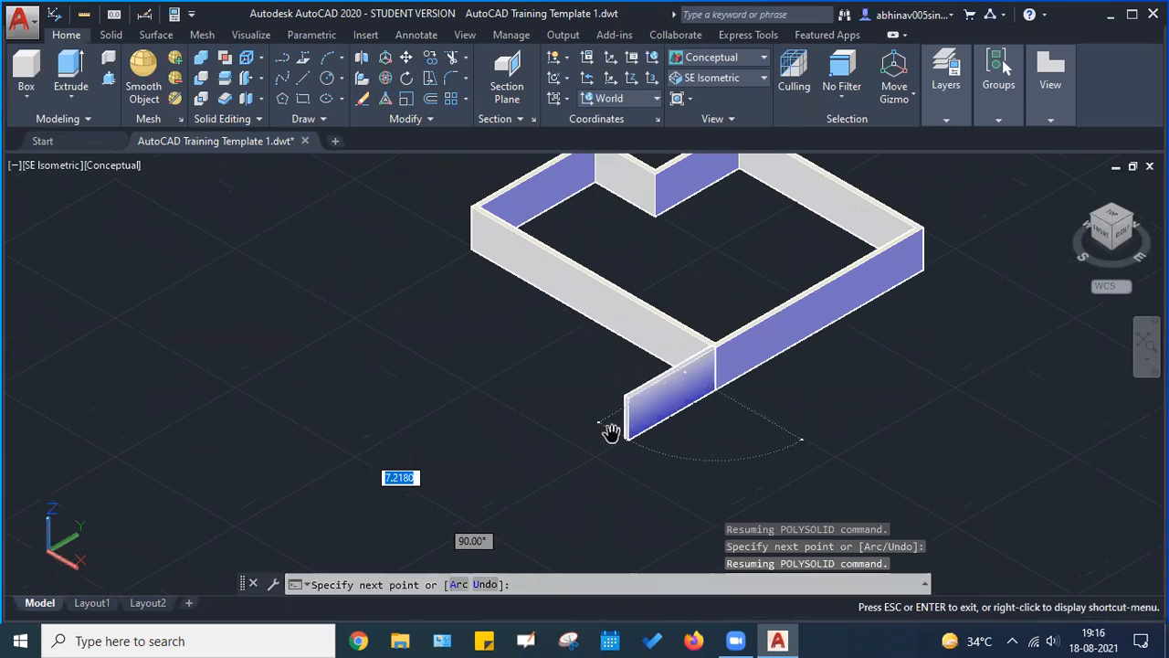
{"action": "middle_click_drag", "start_coordinate": [530, 484], "coordinate": [558, 464]}
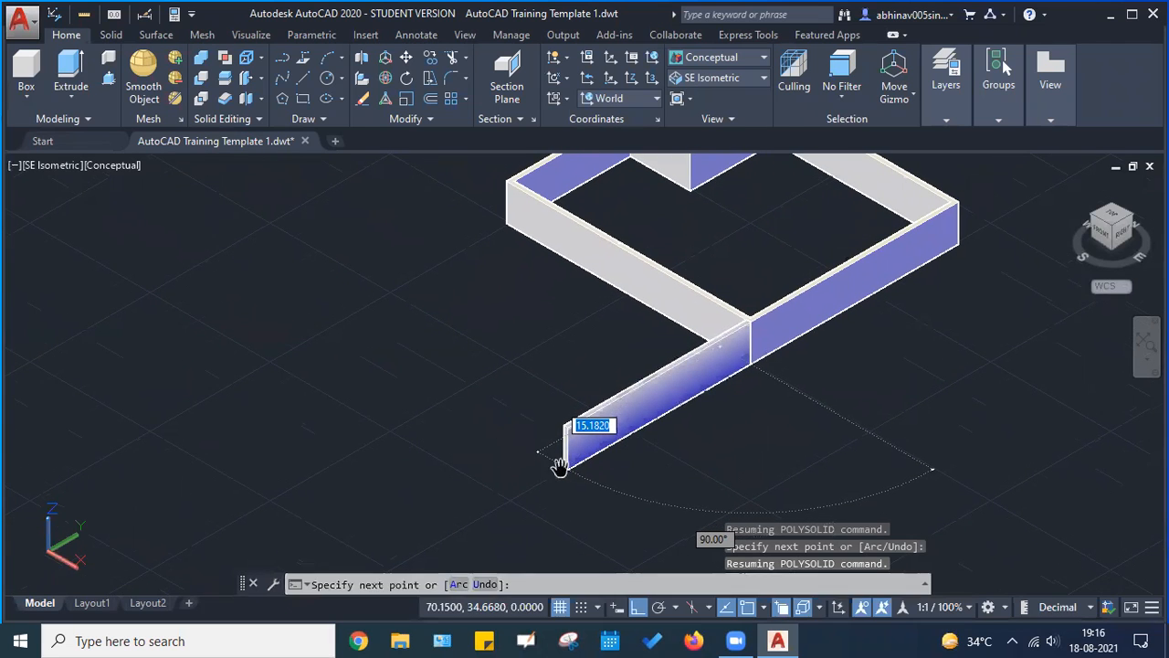
{"action": "type", "text": "15"}
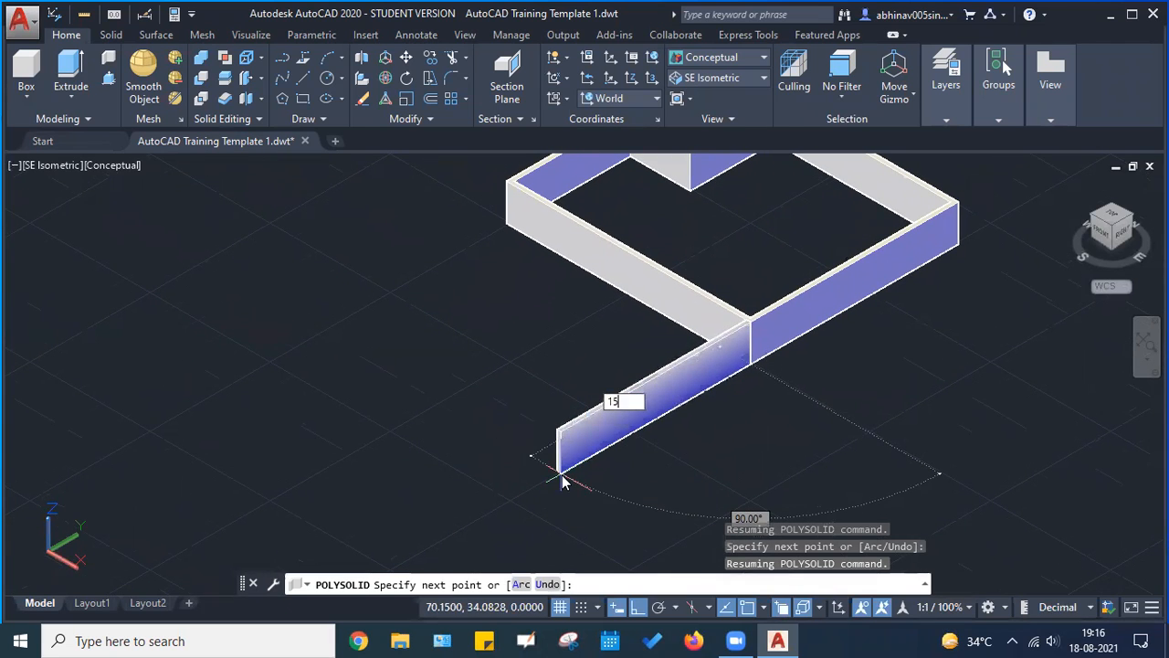
{"action": "key", "text": "Return"}
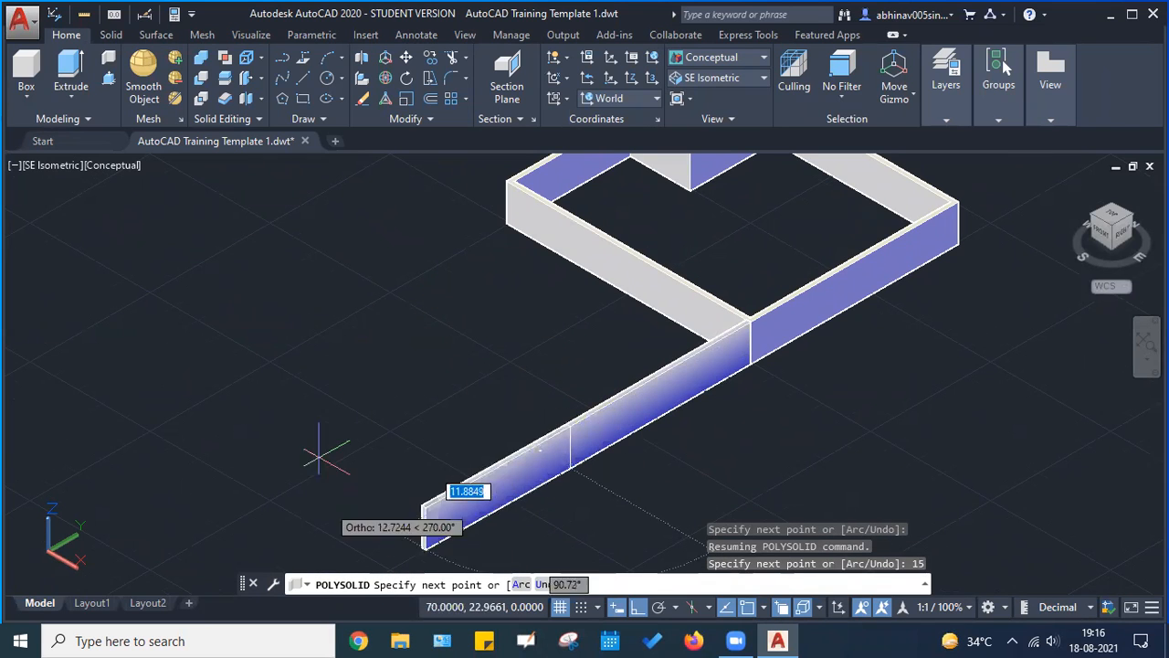
Try to continue the wall with an arc segment, Ortho off, ending at the base of the outline's south-west corner
{"action": "left_click", "coordinate": [520, 585]}
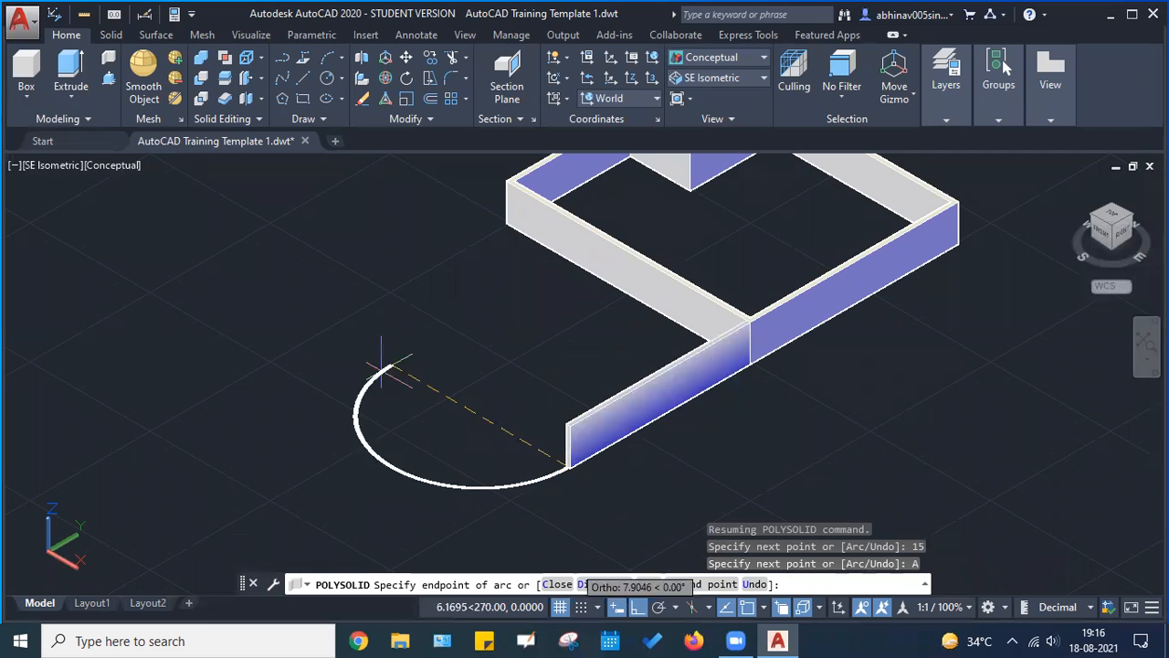
{"action": "left_click", "coordinate": [637, 606]}
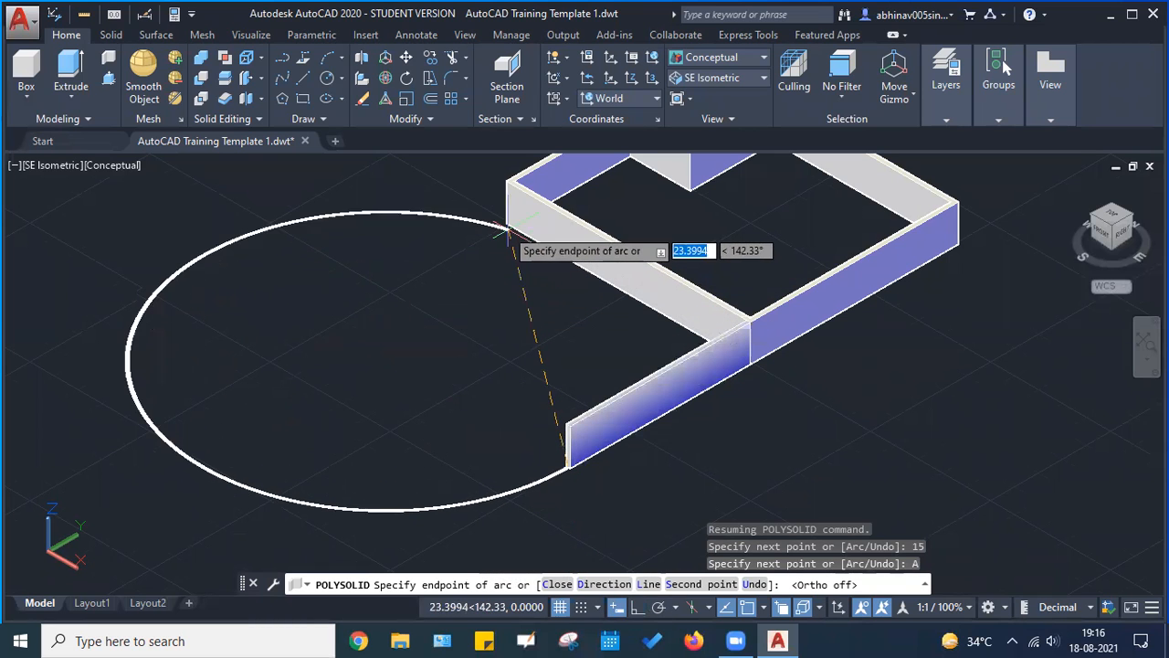
{"action": "scroll", "coordinate": [505, 224], "scroll_direction": "up", "scroll_amount": 4}
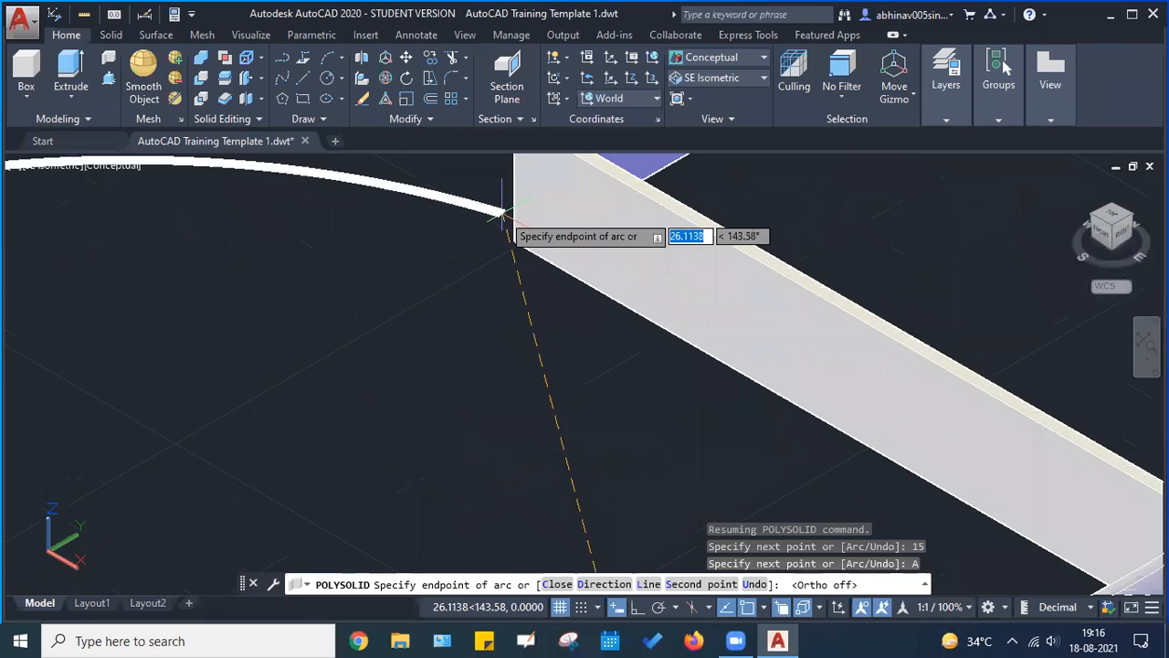
{"action": "scroll", "coordinate": [515, 243], "scroll_direction": "up", "scroll_amount": 4}
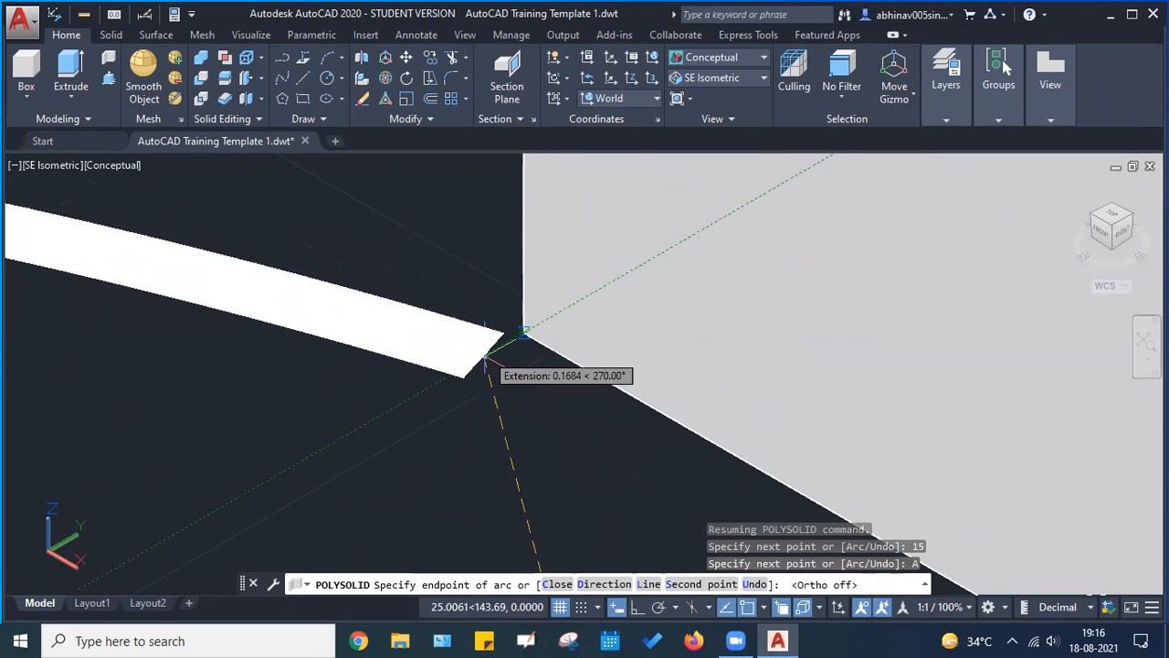
{"action": "left_click", "coordinate": [528, 337]}
{"action": "scroll", "coordinate": [527, 337], "scroll_direction": "down", "scroll_amount": 6}
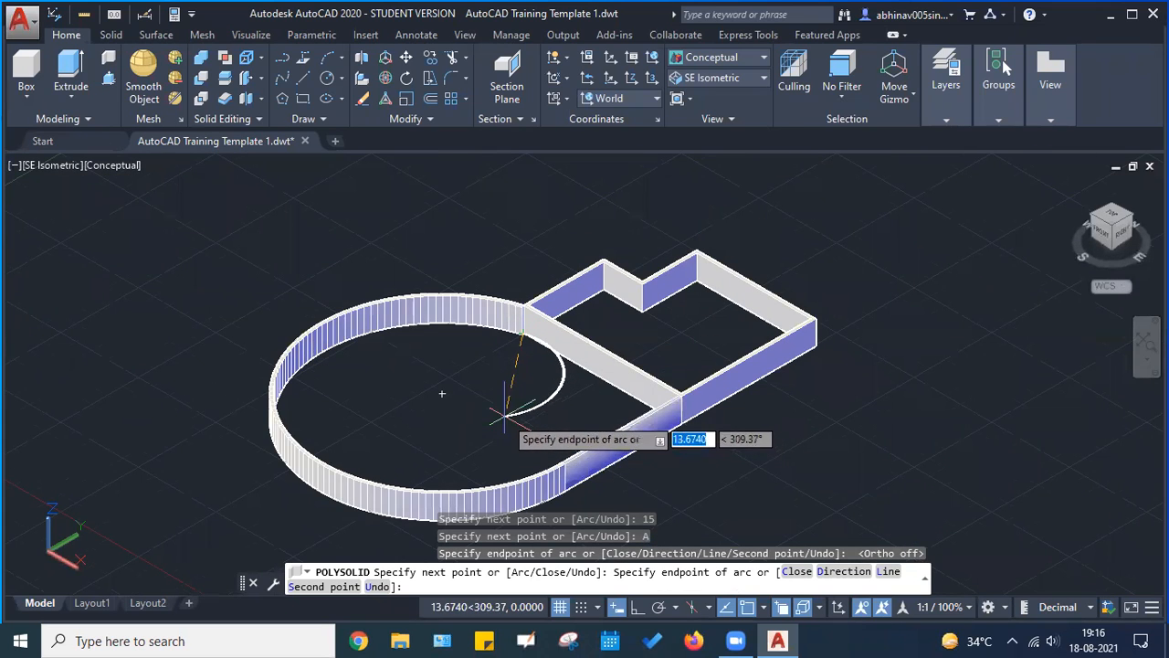
{"action": "key", "text": "Escape"}
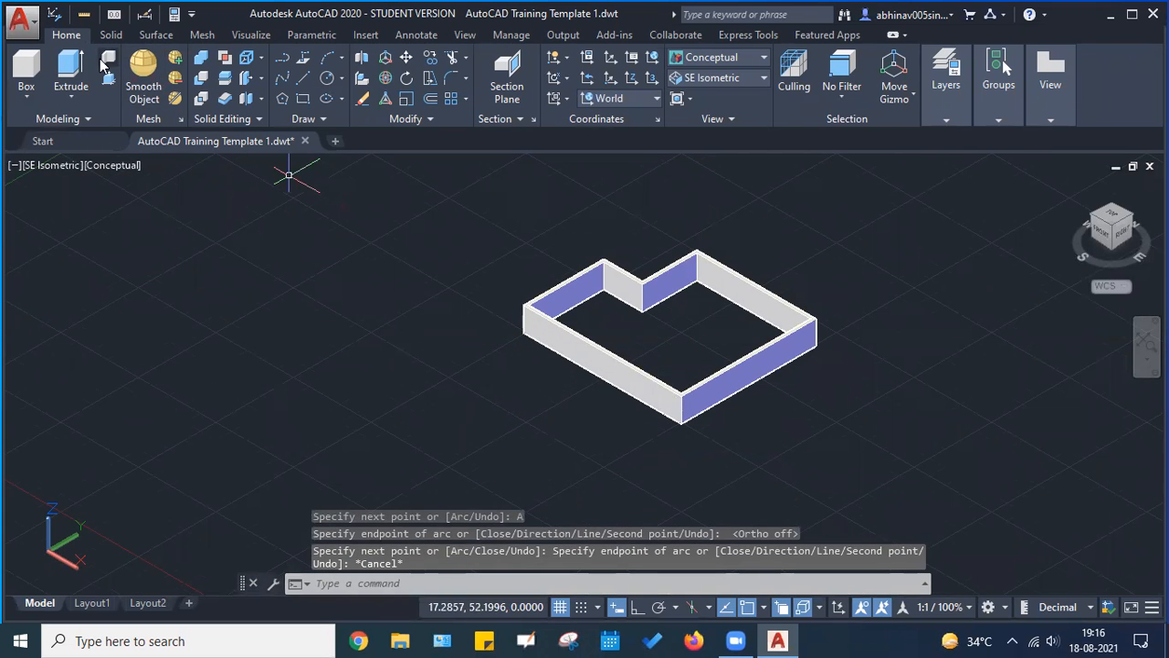
Draw a new polysolid wall from the base of the outline's front outer corner, 15 units in the 270° direction with Ortho on
{"action": "left_click", "coordinate": [108, 60]}
{"action": "scroll", "coordinate": [666, 420], "scroll_direction": "up", "scroll_amount": 6}
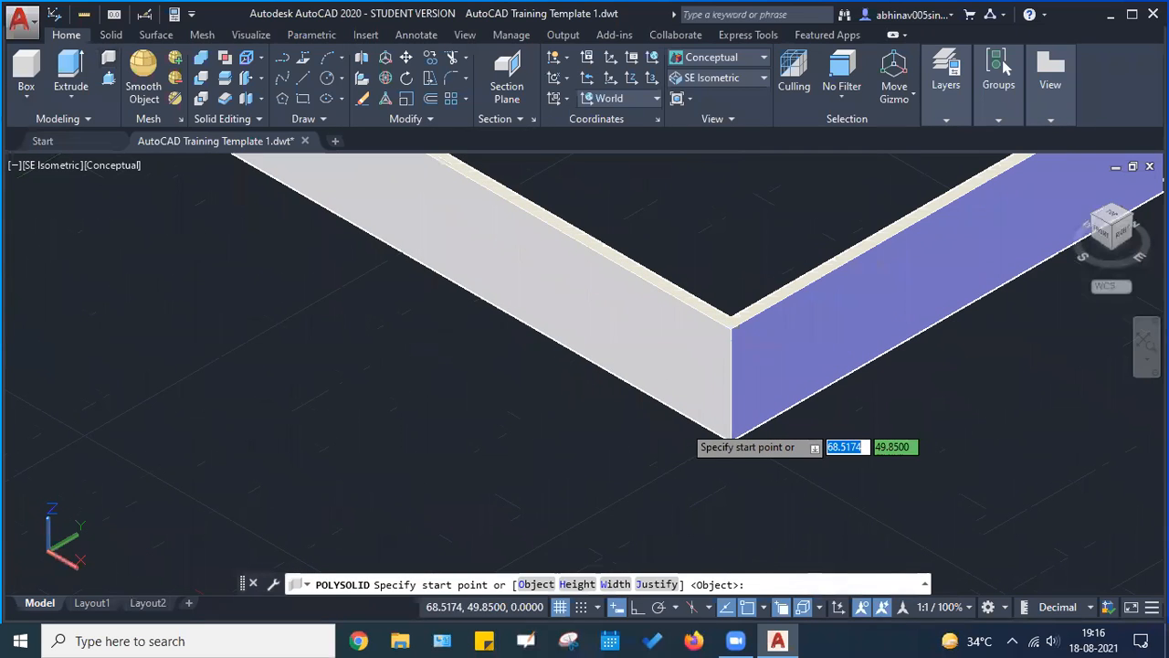
{"action": "left_click", "coordinate": [728, 445]}
{"action": "scroll", "coordinate": [600, 448], "scroll_direction": "down", "scroll_amount": 5}
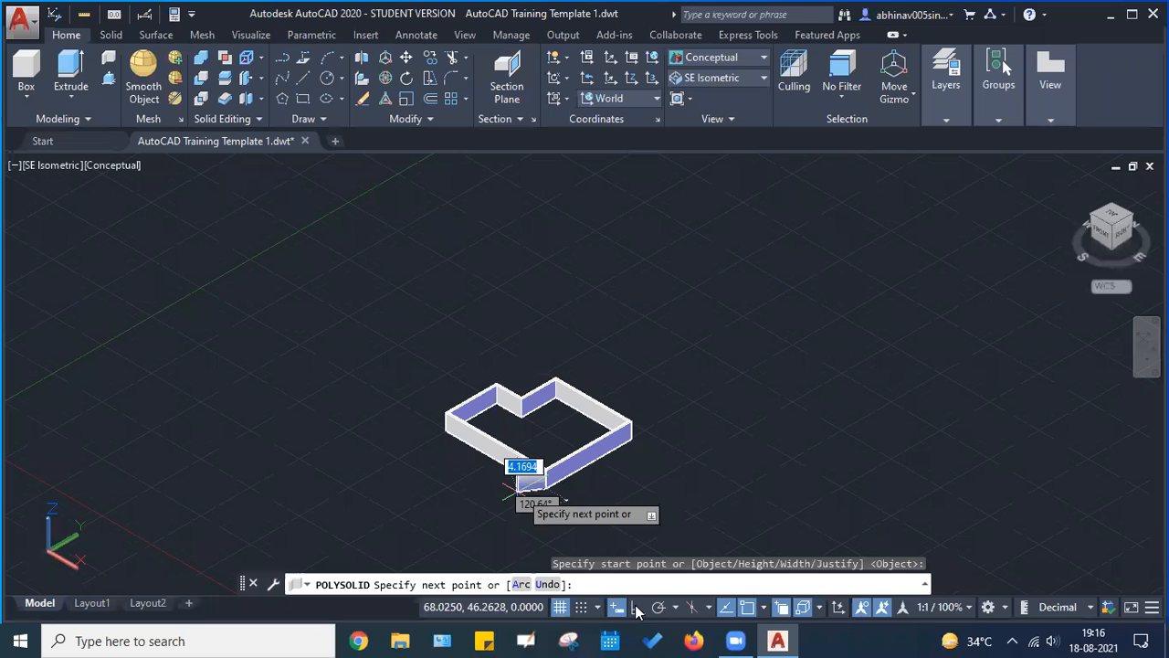
{"action": "middle_click_drag", "start_coordinate": [482, 539], "coordinate": [598, 435]}
{"action": "scroll", "coordinate": [598, 436], "scroll_direction": "up", "scroll_amount": 2}
{"action": "key", "text": "F8"}
{"action": "type", "text": "15"}
{"action": "key", "text": "Return"}
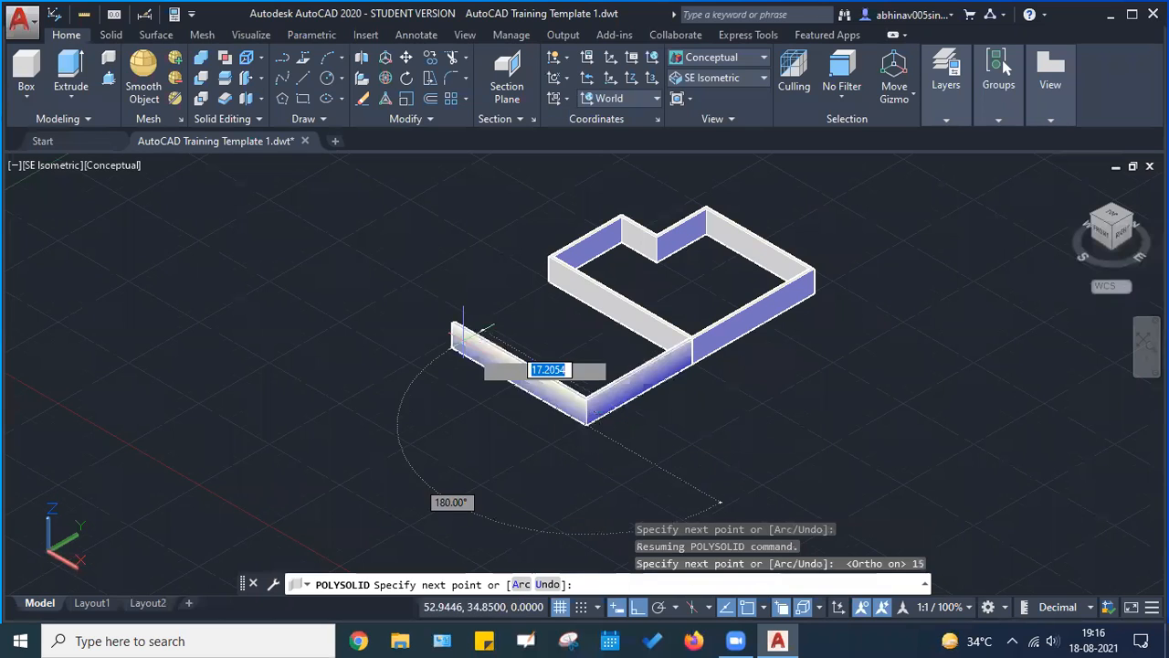
Add an arc wall segment with Ortho off, ending at the base of the outline's south-west corner, and finish the polysolid
{"action": "left_click", "coordinate": [520, 584]}
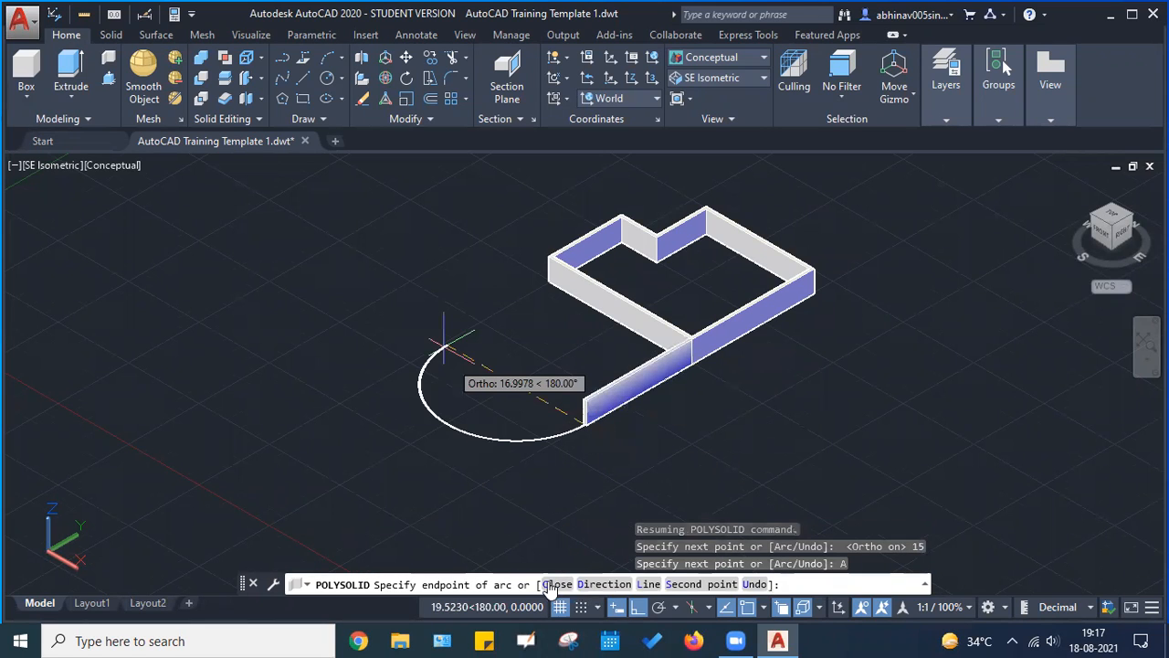
{"action": "left_click", "coordinate": [639, 607]}
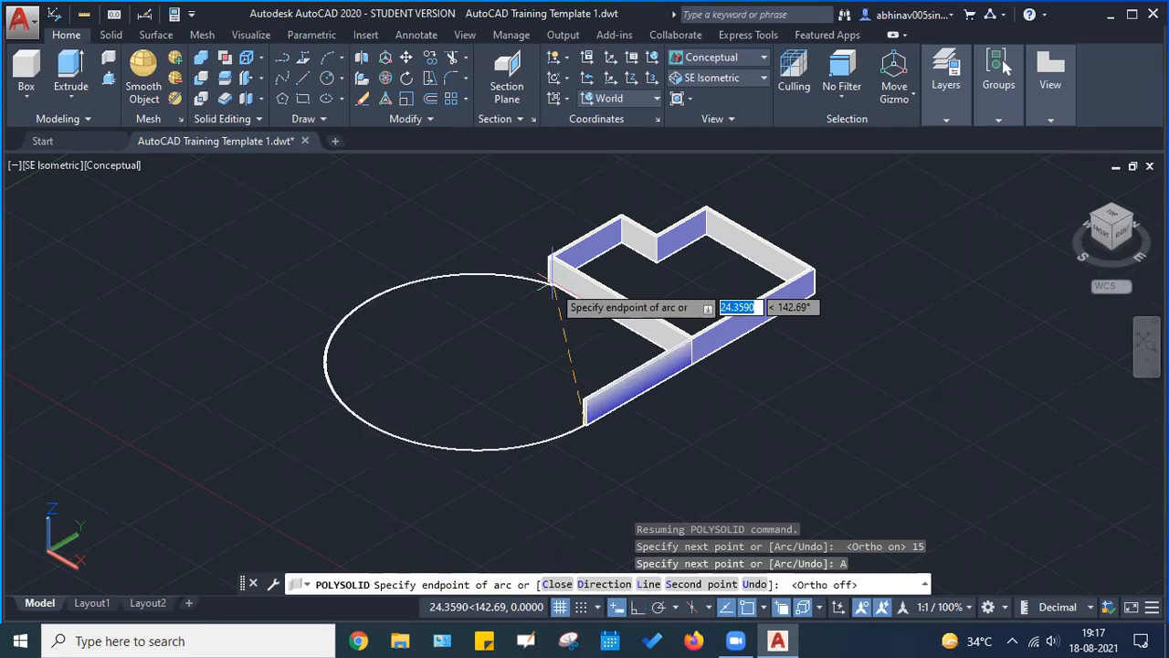
{"action": "scroll", "coordinate": [551, 286], "scroll_direction": "up", "scroll_amount": 10}
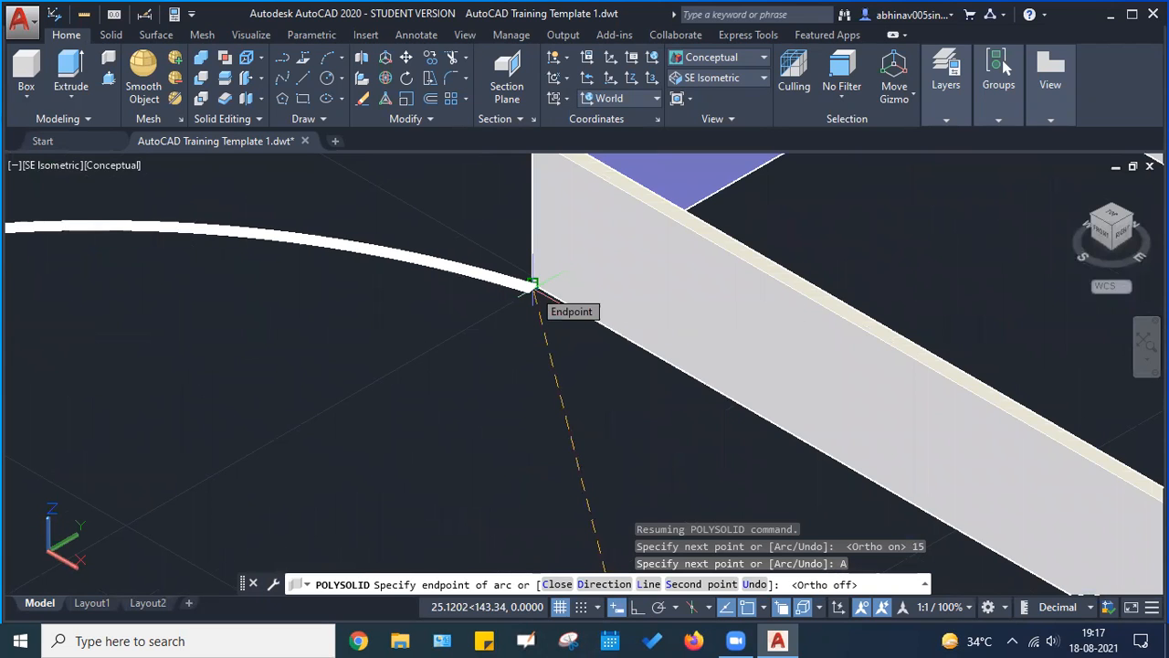
{"action": "left_click", "coordinate": [534, 286]}
{"action": "scroll", "coordinate": [537, 296], "scroll_direction": "down", "scroll_amount": 3}
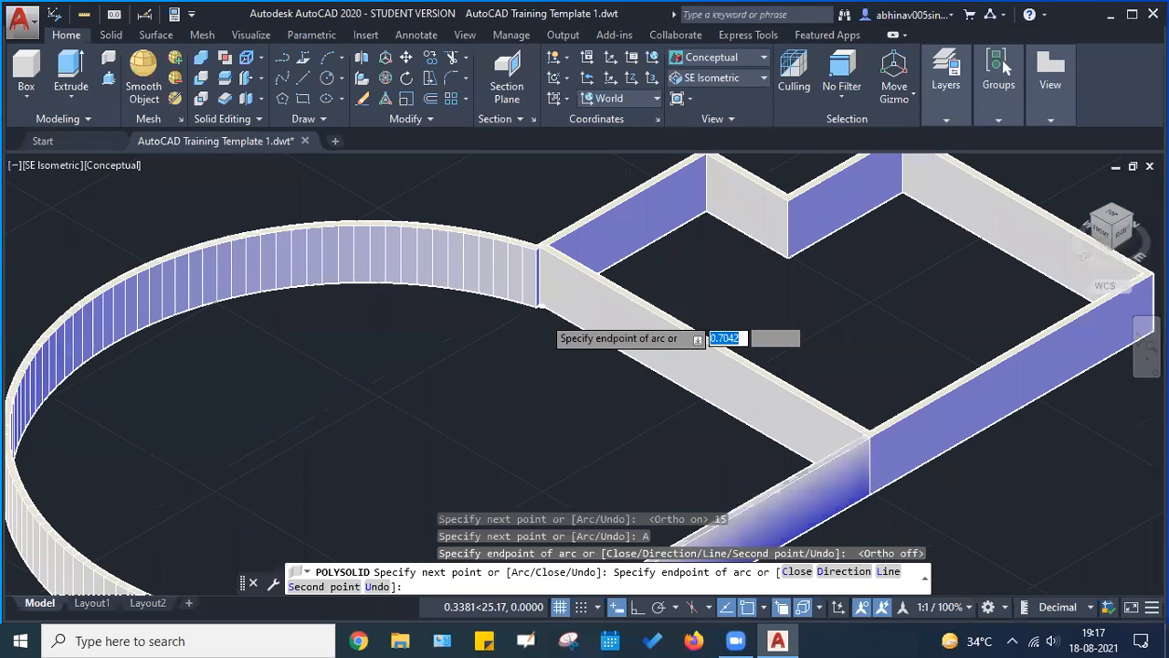
{"action": "scroll", "coordinate": [541, 317], "scroll_direction": "down", "scroll_amount": 2}
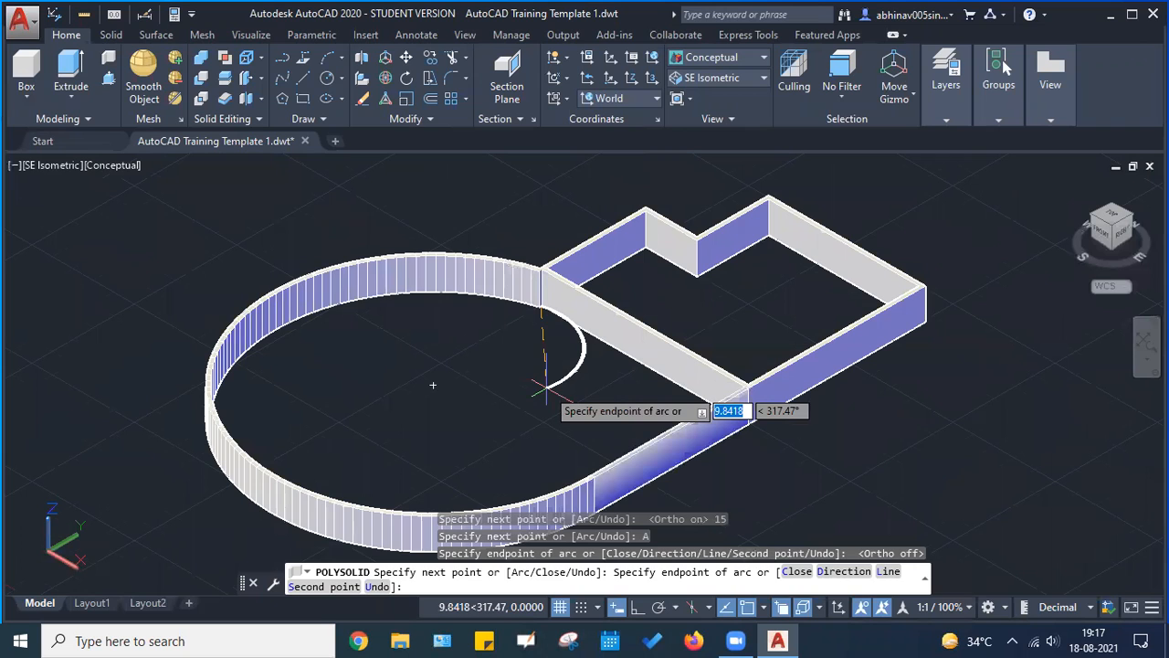
{"action": "key", "text": "Return"}
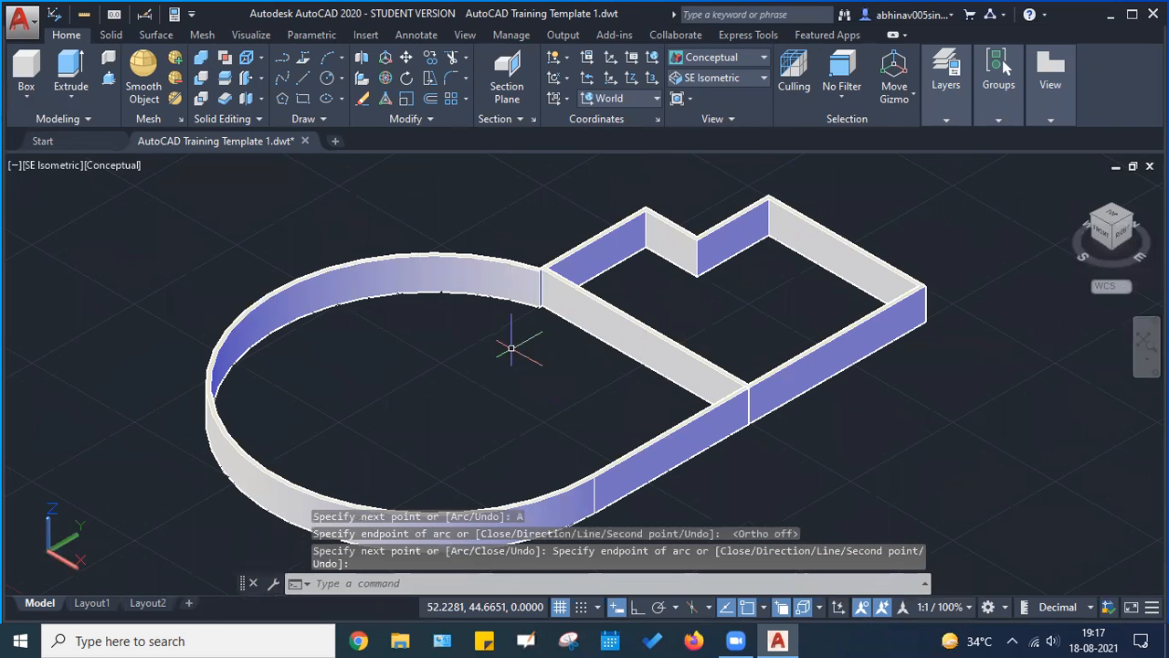
Move the stepped closed wall outline up about 8 units along the Z axis and undo that move
{"action": "scroll", "coordinate": [511, 348], "scroll_direction": "down", "scroll_amount": 2}
{"action": "scroll", "coordinate": [511, 349], "scroll_direction": "down", "scroll_amount": 5}
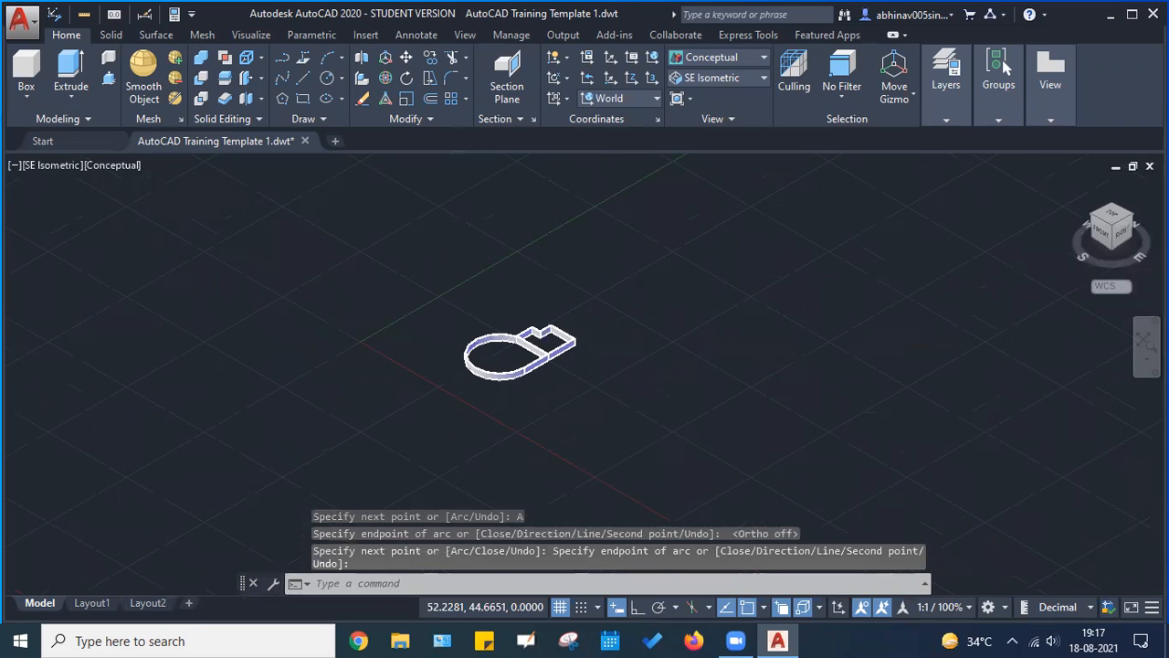
{"action": "scroll", "coordinate": [534, 329], "scroll_direction": "up", "scroll_amount": 1}
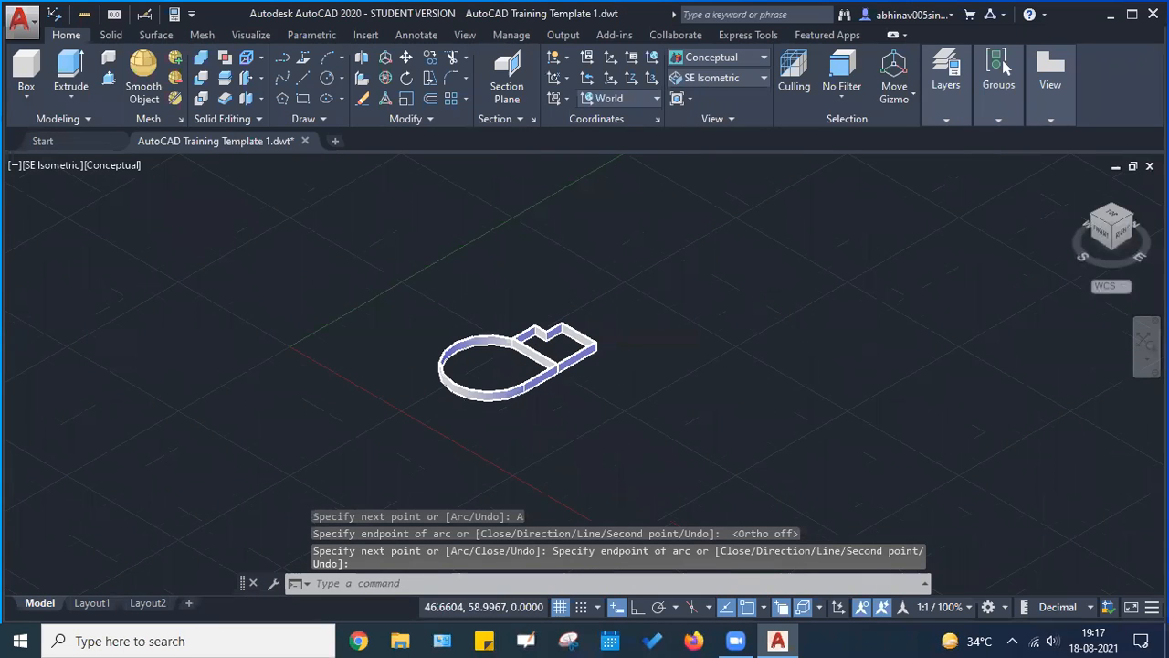
{"action": "scroll", "coordinate": [516, 325], "scroll_direction": "up", "scroll_amount": 5}
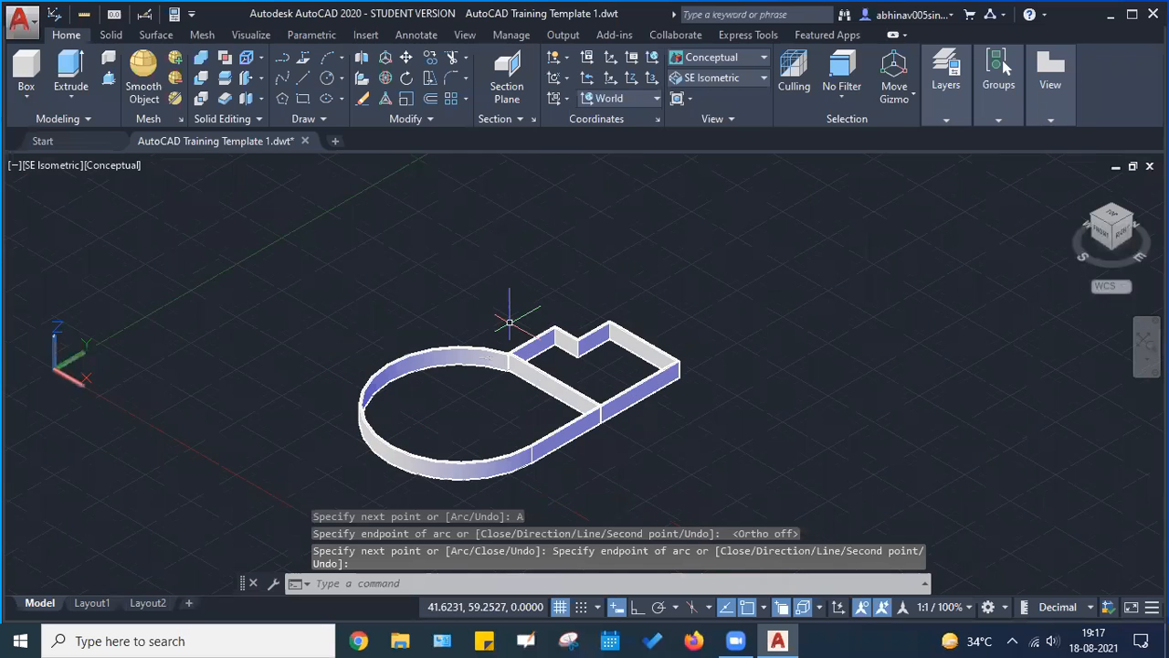
{"action": "key", "text": "Return"}
{"action": "left_click", "coordinate": [645, 324]}
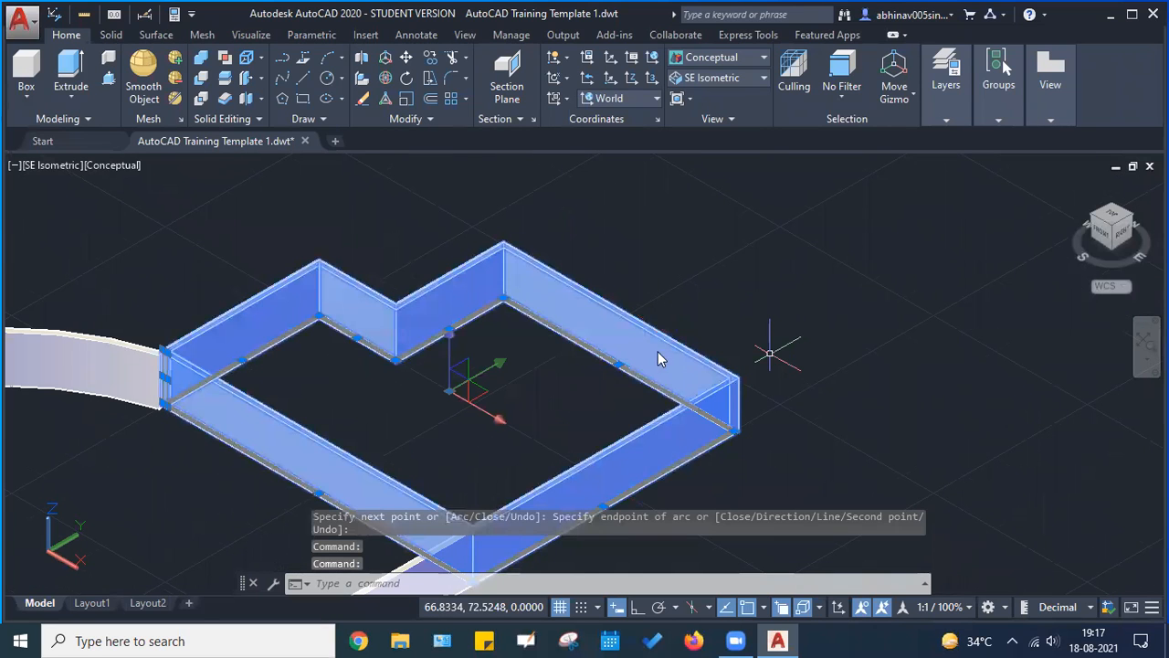
{"action": "scroll", "coordinate": [770, 354], "scroll_direction": "down", "scroll_amount": 4}
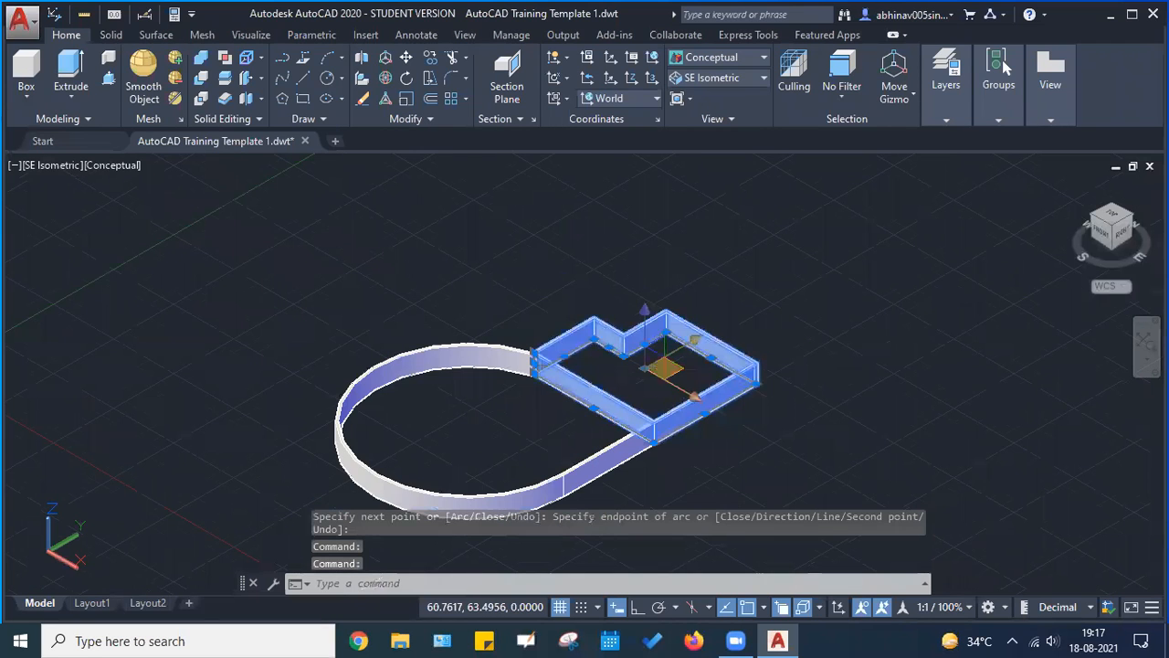
{"action": "middle_click_drag", "start_coordinate": [678, 368], "coordinate": [646, 348]}
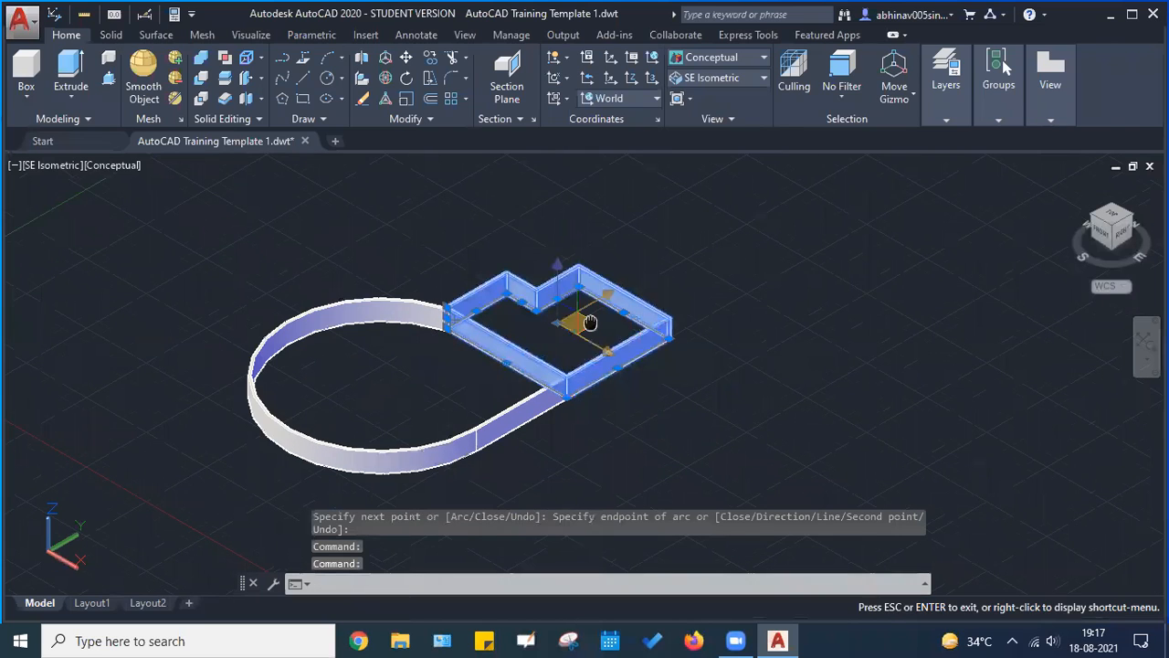
{"action": "scroll", "coordinate": [587, 324], "scroll_direction": "up", "scroll_amount": 5}
{"action": "left_click", "coordinate": [489, 407]}
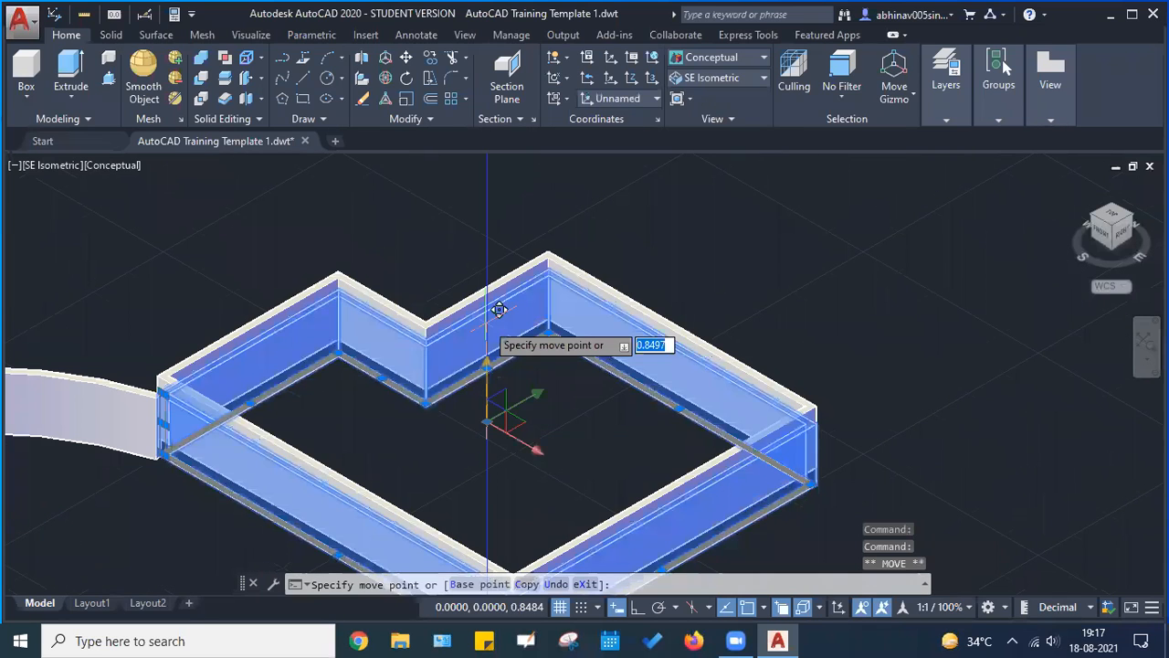
{"action": "scroll", "coordinate": [496, 267], "scroll_direction": "down", "scroll_amount": 8}
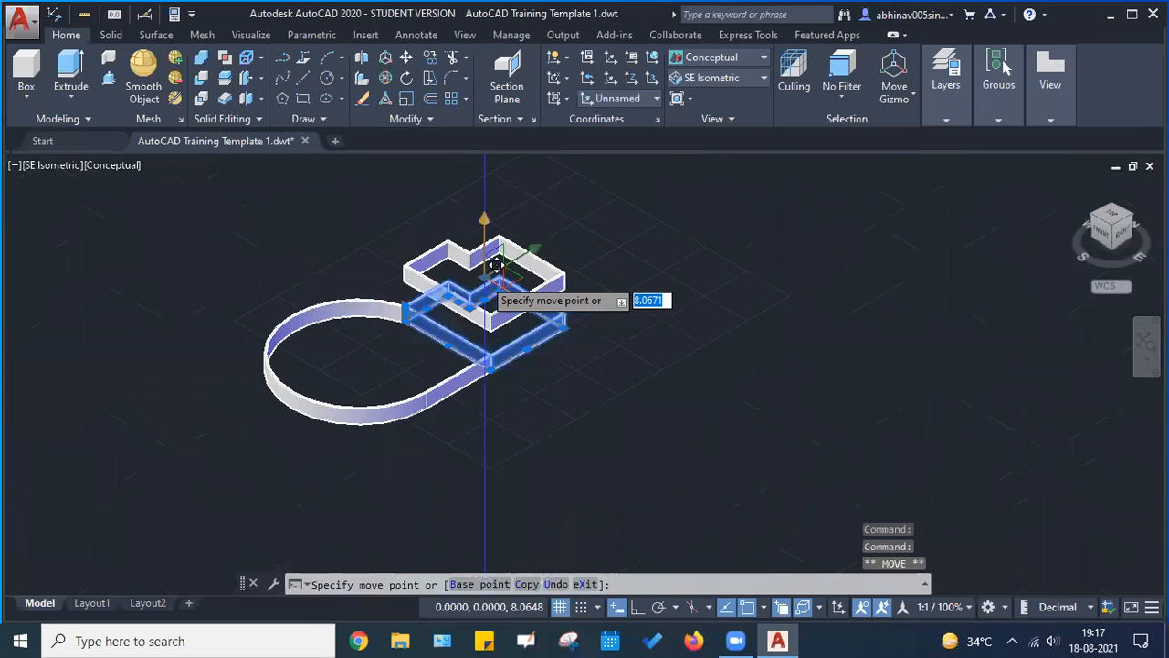
{"action": "left_click", "coordinate": [496, 267]}
{"action": "key", "text": "ctrl+z"}
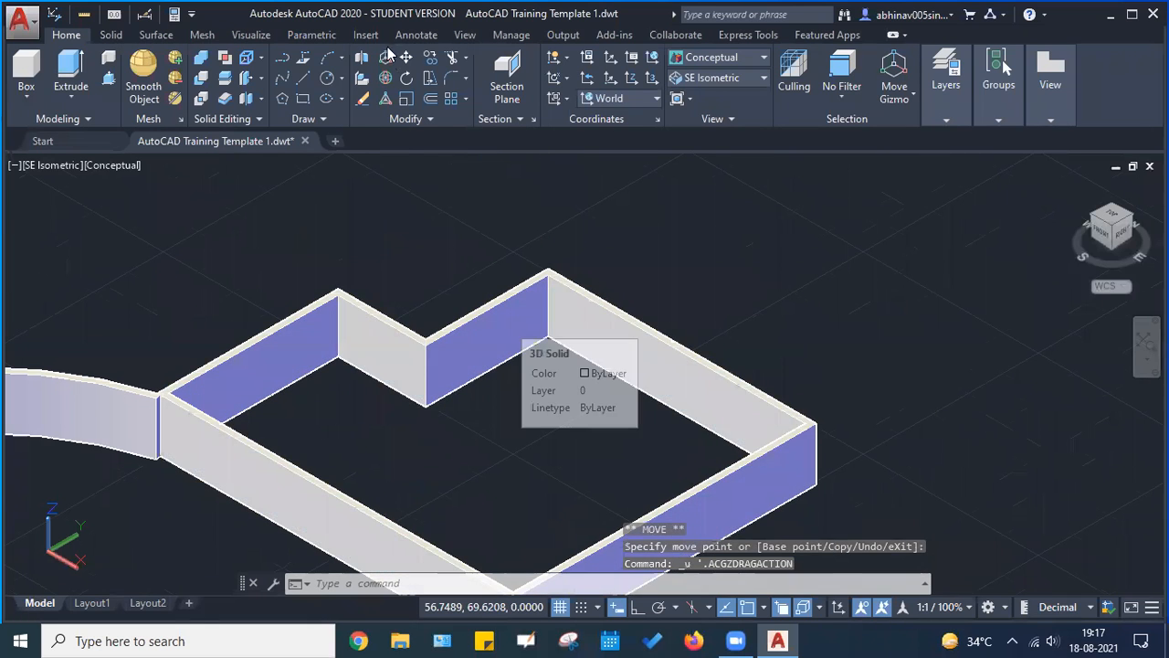
Examine the stepped wall outline's corners and base edges up close, and look over the solid edge editing commands
{"action": "left_click", "coordinate": [625, 321]}
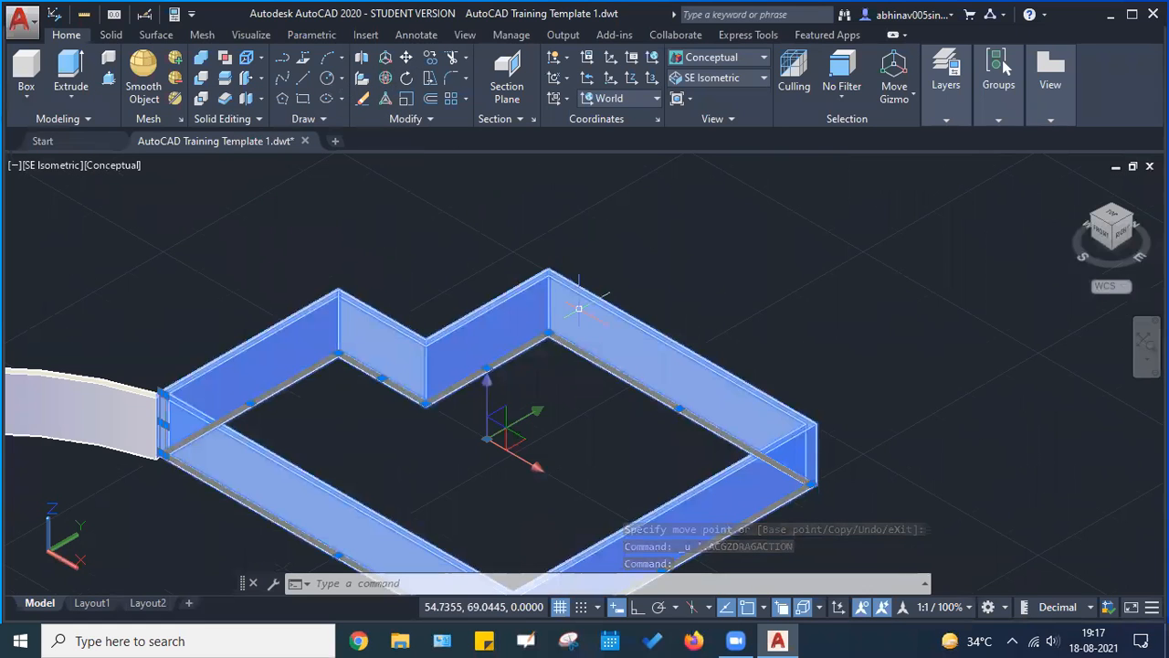
{"action": "scroll", "coordinate": [578, 309], "scroll_direction": "down", "scroll_amount": 5}
{"action": "scroll", "coordinate": [457, 430], "scroll_direction": "up", "scroll_amount": 5}
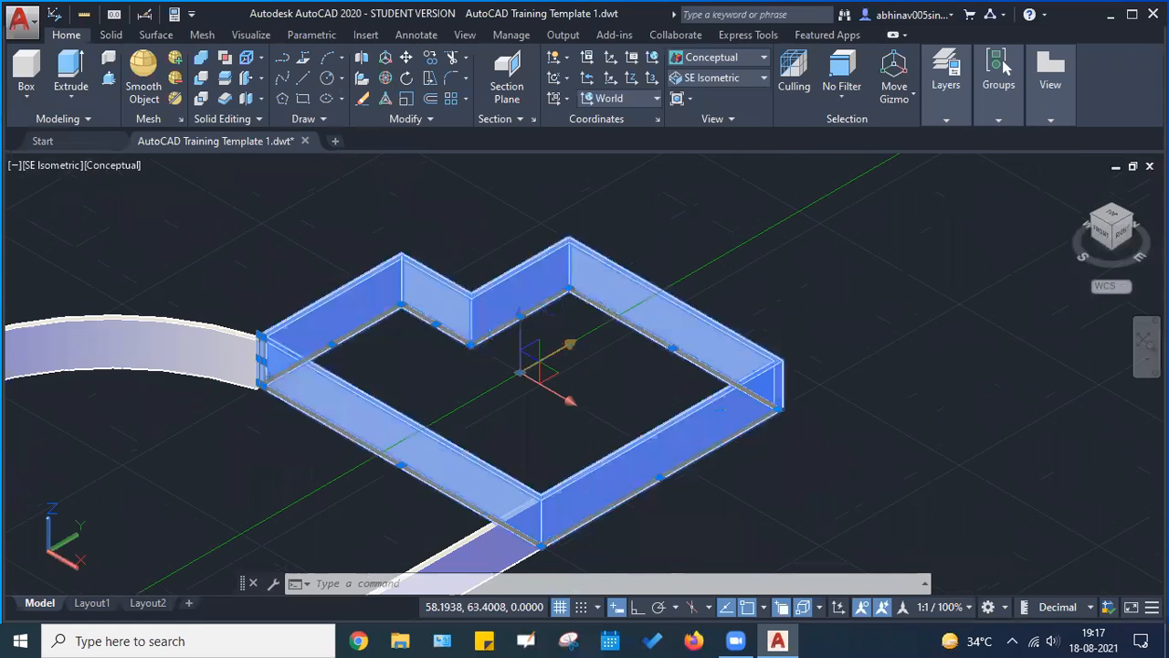
{"action": "scroll", "coordinate": [778, 367], "scroll_direction": "up", "scroll_amount": 4}
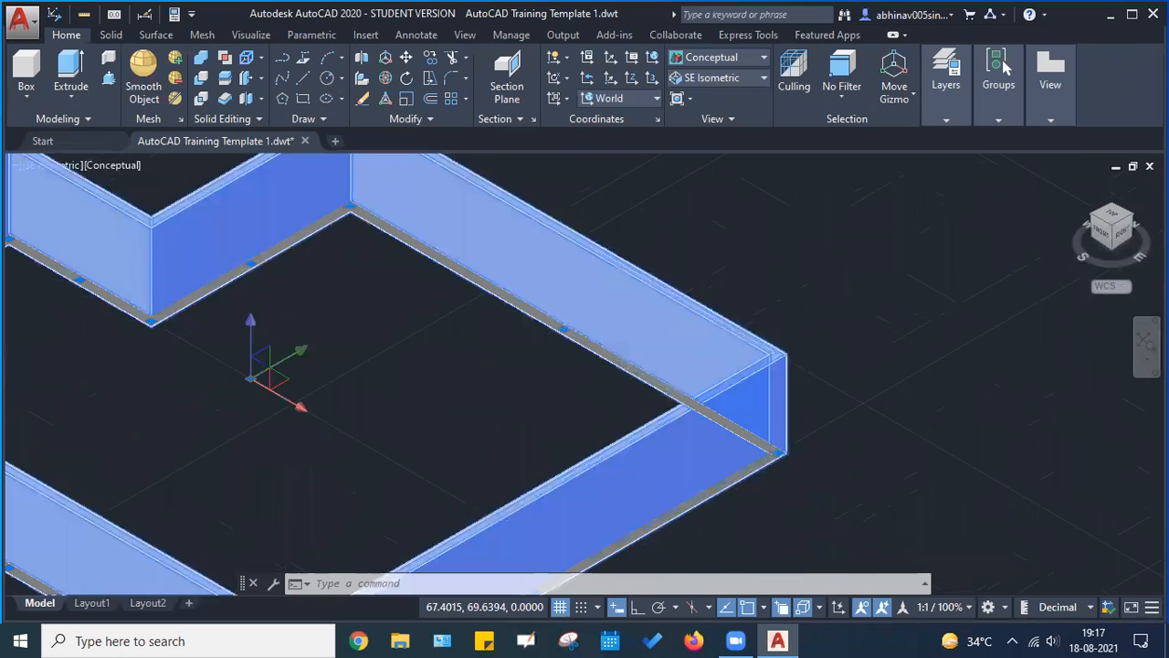
{"action": "scroll", "coordinate": [585, 438], "scroll_direction": "down", "scroll_amount": 5}
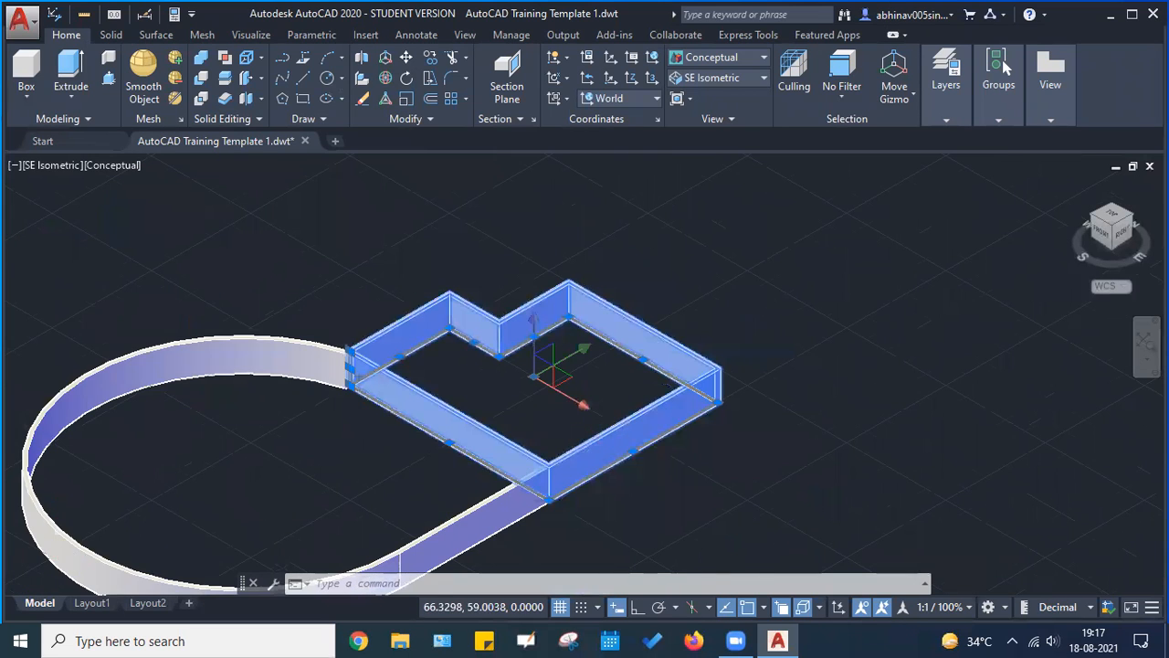
{"action": "scroll", "coordinate": [623, 425], "scroll_direction": "up", "scroll_amount": 5}
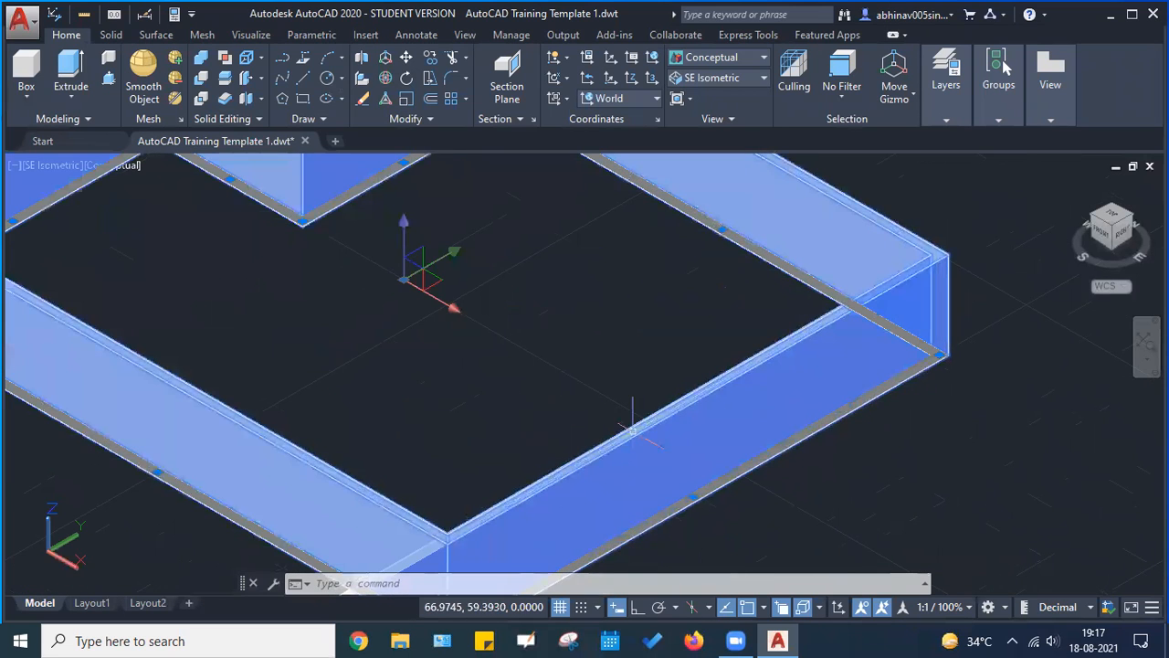
{"action": "scroll", "coordinate": [642, 430], "scroll_direction": "down", "scroll_amount": 5}
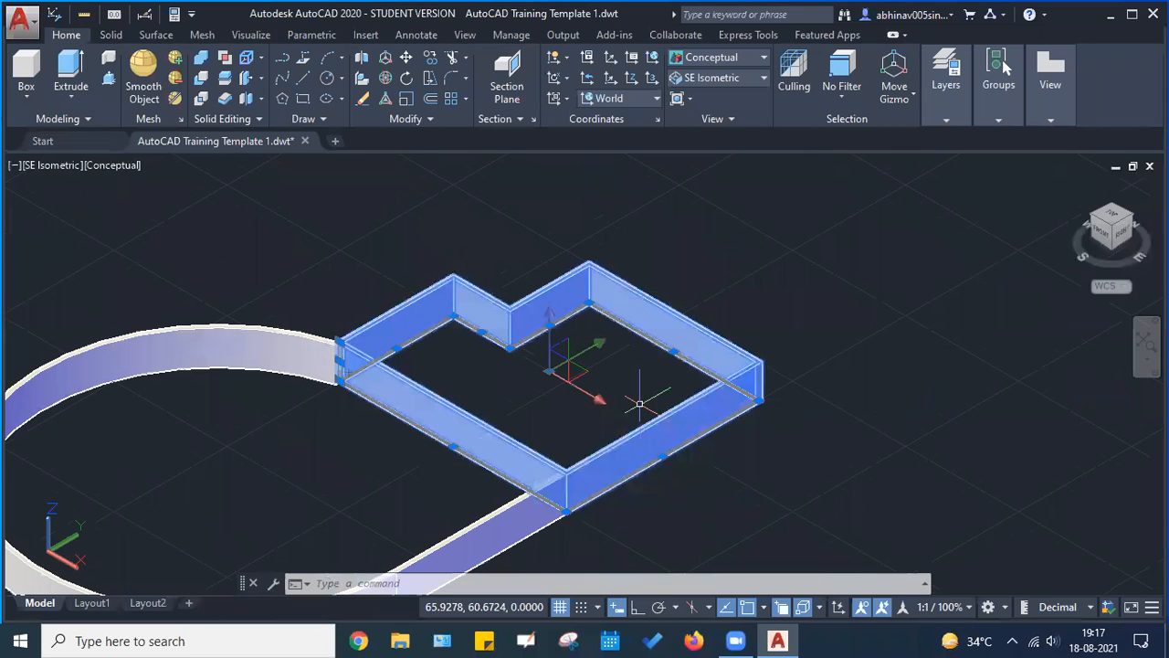
{"action": "scroll", "coordinate": [612, 271], "scroll_direction": "up", "scroll_amount": 5}
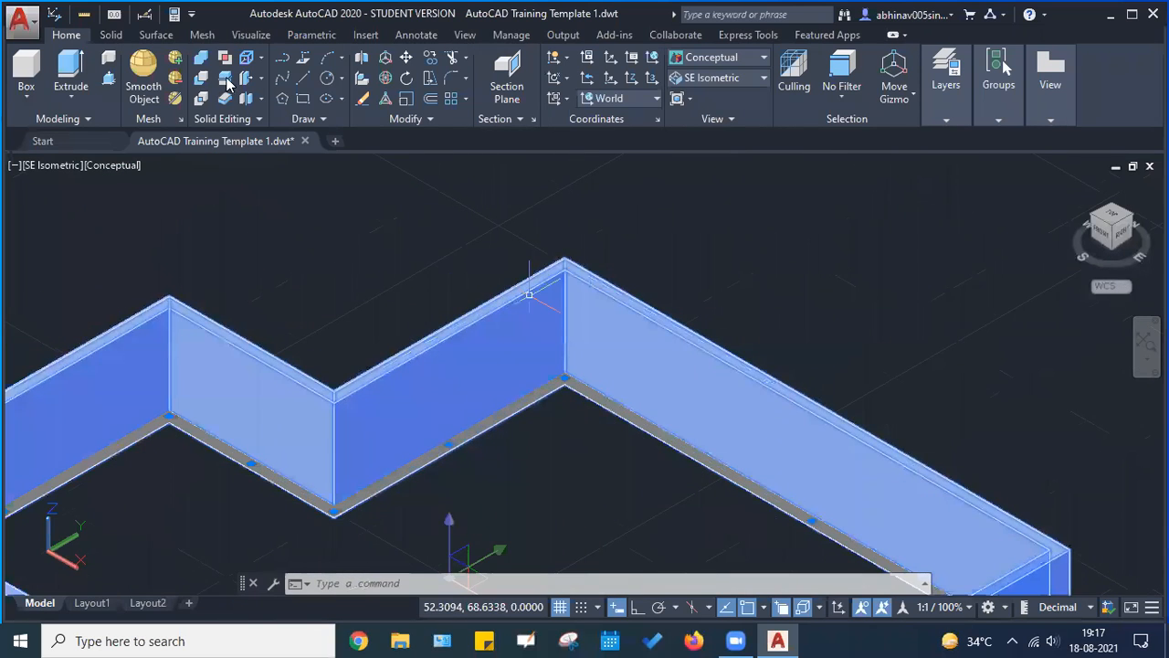
{"action": "scroll", "coordinate": [612, 274], "scroll_direction": "down", "scroll_amount": 5}
{"action": "key", "text": "Escape"}
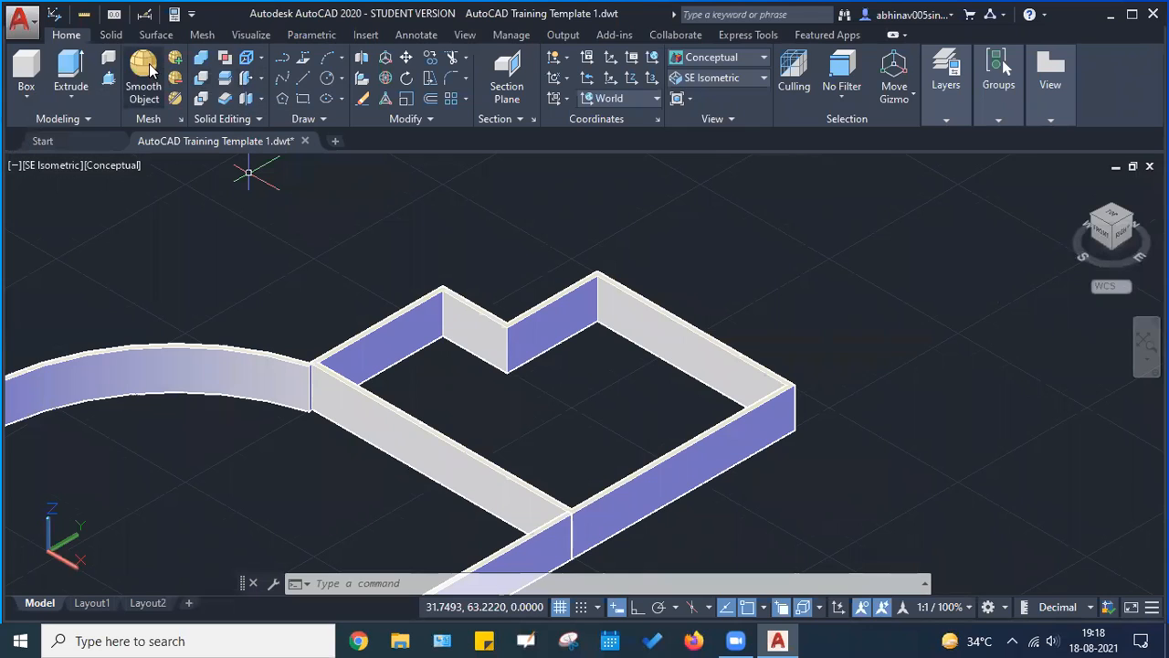
{"action": "left_click", "coordinate": [262, 52]}
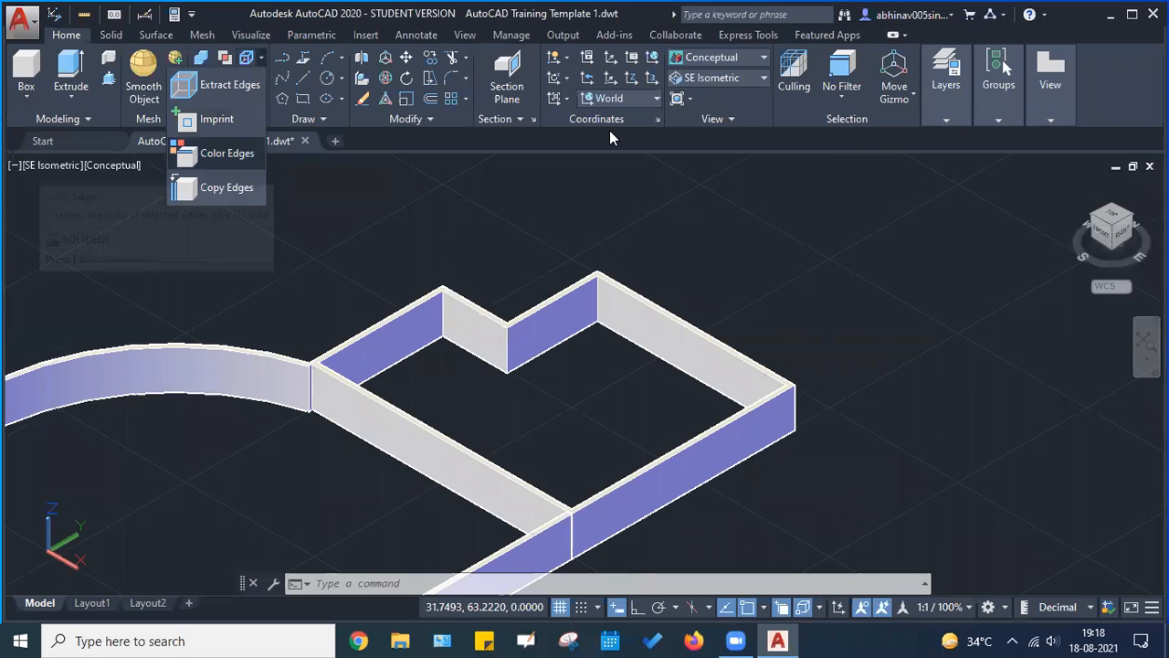
{"action": "key", "text": "Escape"}
Erase both polysolid walls, the stepped outline and the curved extension, to leave the model space empty
{"action": "scroll", "coordinate": [593, 246], "scroll_direction": "down", "scroll_amount": 5}
{"action": "scroll", "coordinate": [586, 245], "scroll_direction": "up", "scroll_amount": 3}
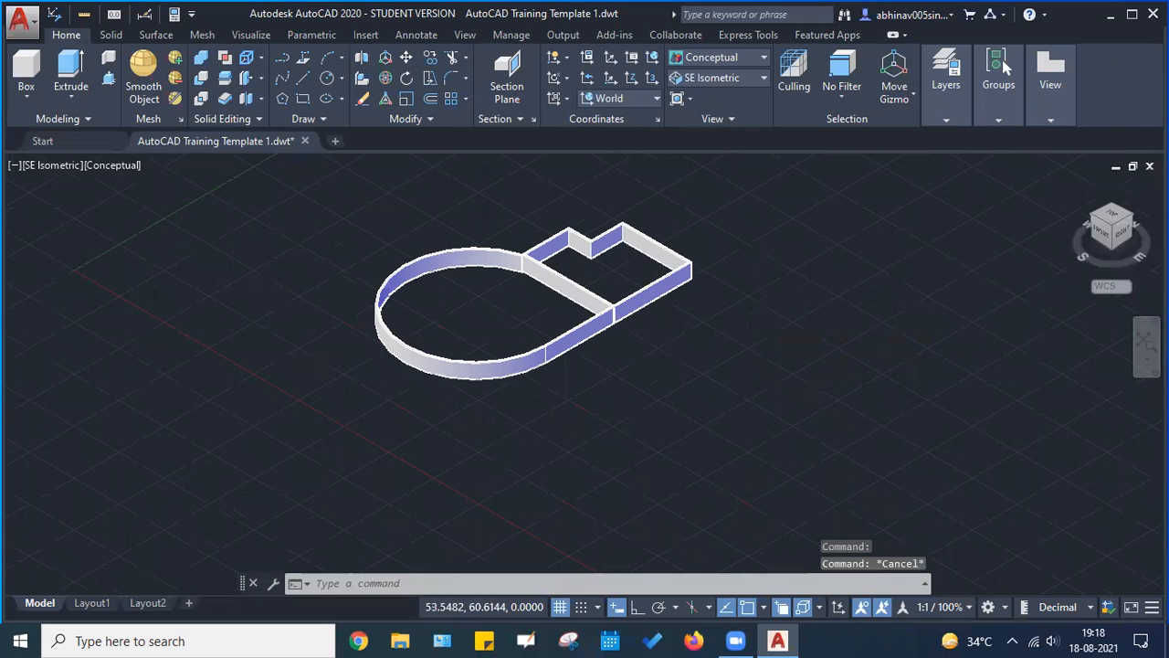
{"action": "scroll", "coordinate": [586, 245], "scroll_direction": "down", "scroll_amount": 4}
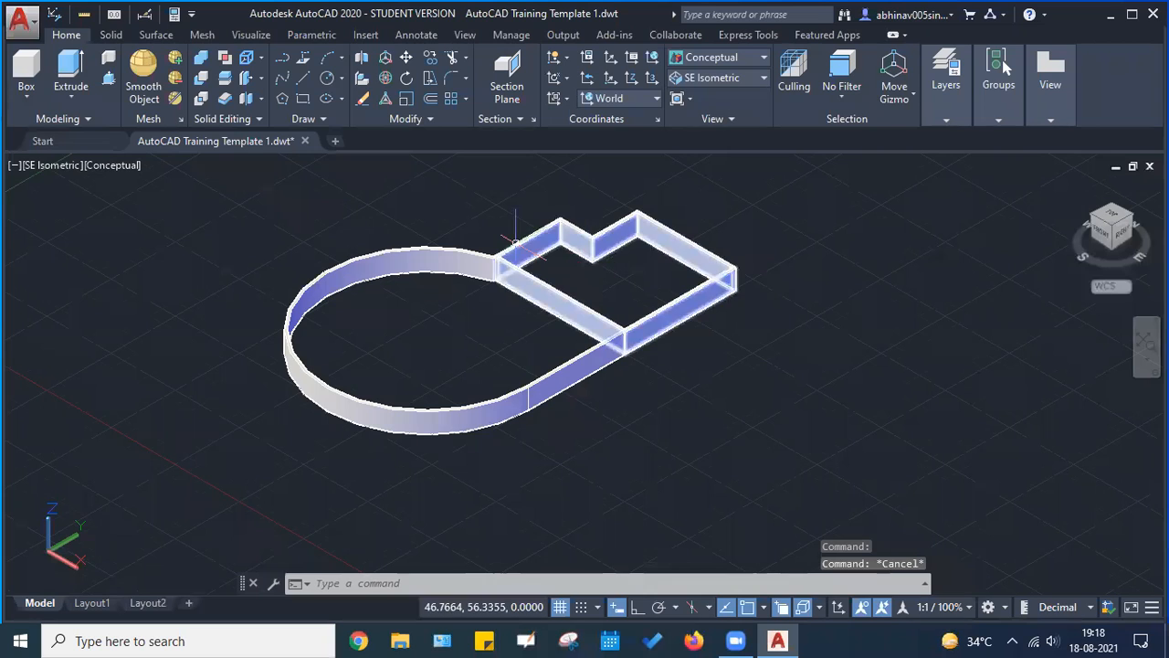
{"action": "middle_click_drag", "start_coordinate": [596, 243], "coordinate": [632, 287]}
{"action": "scroll", "coordinate": [543, 310], "scroll_direction": "up", "scroll_amount": 3}
{"action": "left_click", "coordinate": [315, 205]}
{"action": "left_click", "coordinate": [782, 442]}
{"action": "key", "text": "Delete"}
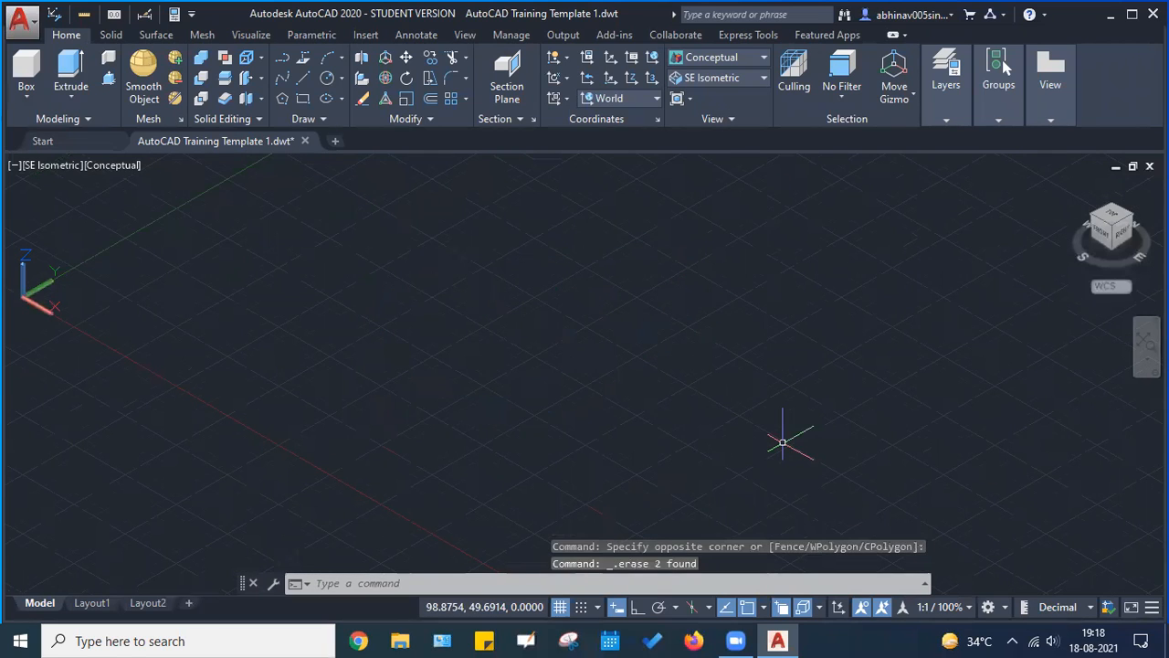
{"action": "key", "text": "Escape"}
{"action": "middle_click_drag", "start_coordinate": [472, 314], "coordinate": [536, 313]}
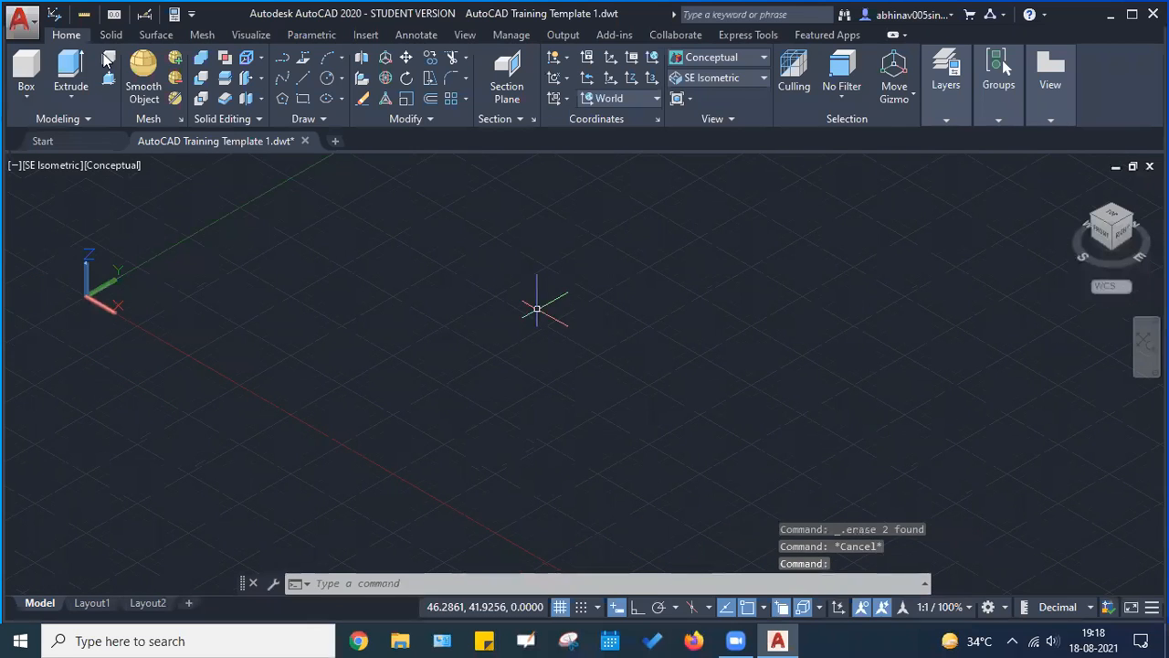
{"action": "key", "text": "Escape"}
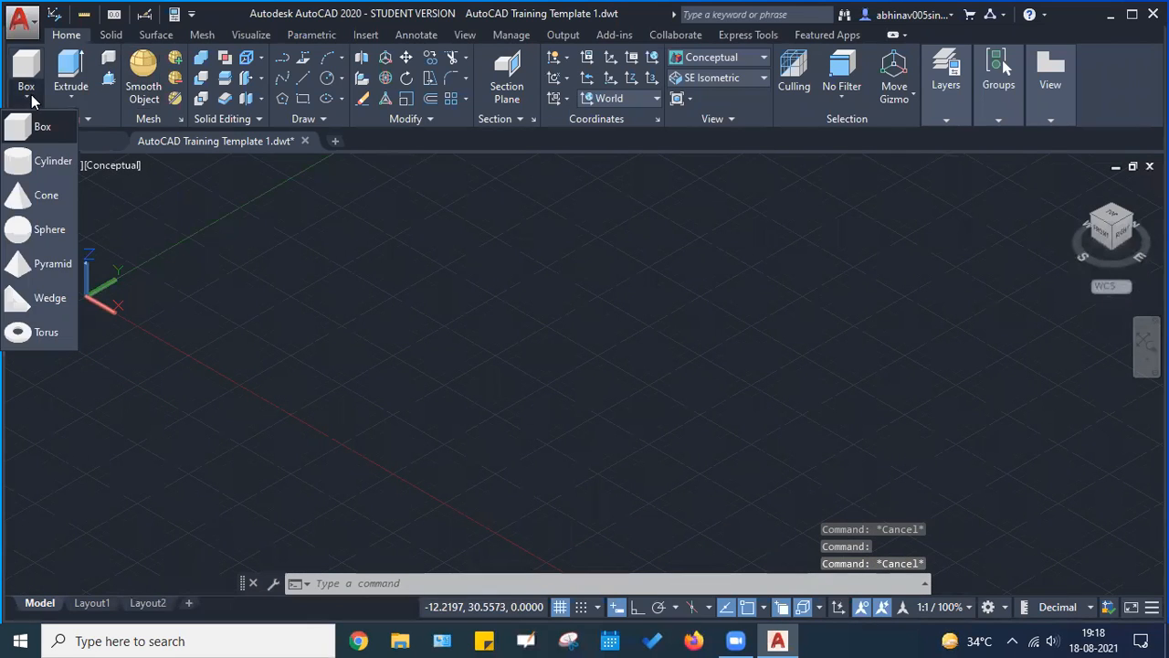
Draw a solid box near the origin by two opposite base corners, about 10.7 units high
{"action": "left_click", "coordinate": [32, 96]}
{"action": "left_click", "coordinate": [26, 97]}
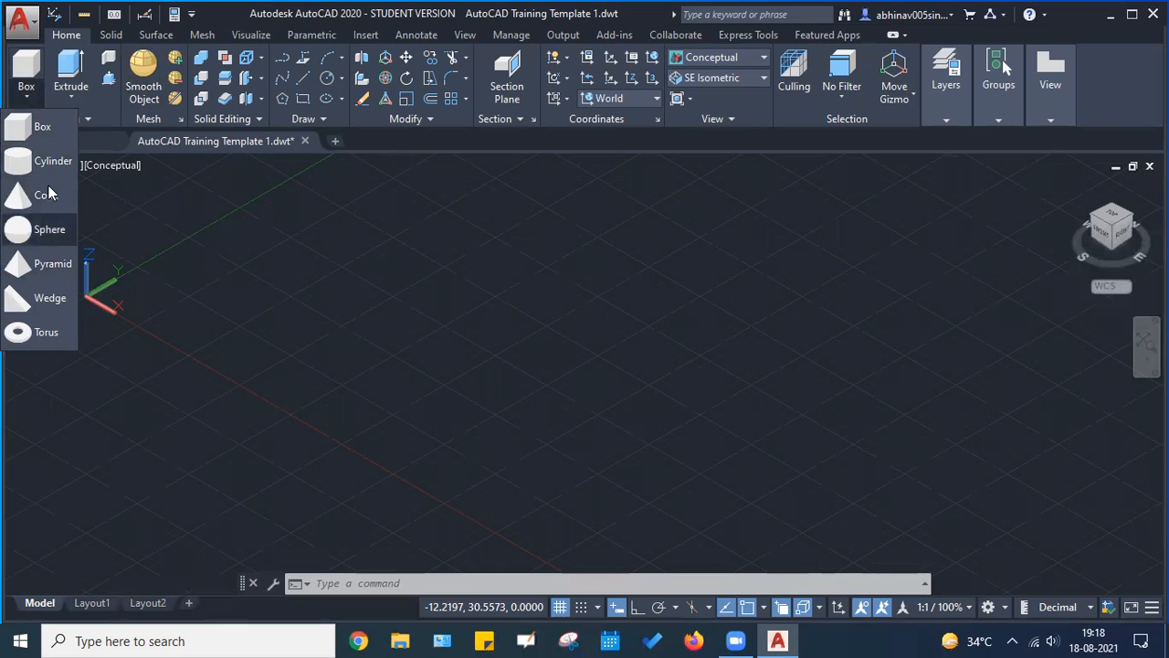
{"action": "left_click", "coordinate": [38, 129]}
{"action": "middle_click_drag", "start_coordinate": [405, 378], "coordinate": [626, 430]}
{"action": "scroll", "coordinate": [326, 334], "scroll_direction": "up", "scroll_amount": 3}
{"action": "scroll", "coordinate": [420, 361], "scroll_direction": "up", "scroll_amount": 4}
{"action": "left_click", "coordinate": [352, 341]}
{"action": "left_click", "coordinate": [866, 339]}
{"action": "middle_click_drag", "start_coordinate": [837, 191], "coordinate": [700, 370]}
{"action": "scroll", "coordinate": [667, 302], "scroll_direction": "down", "scroll_amount": 4}
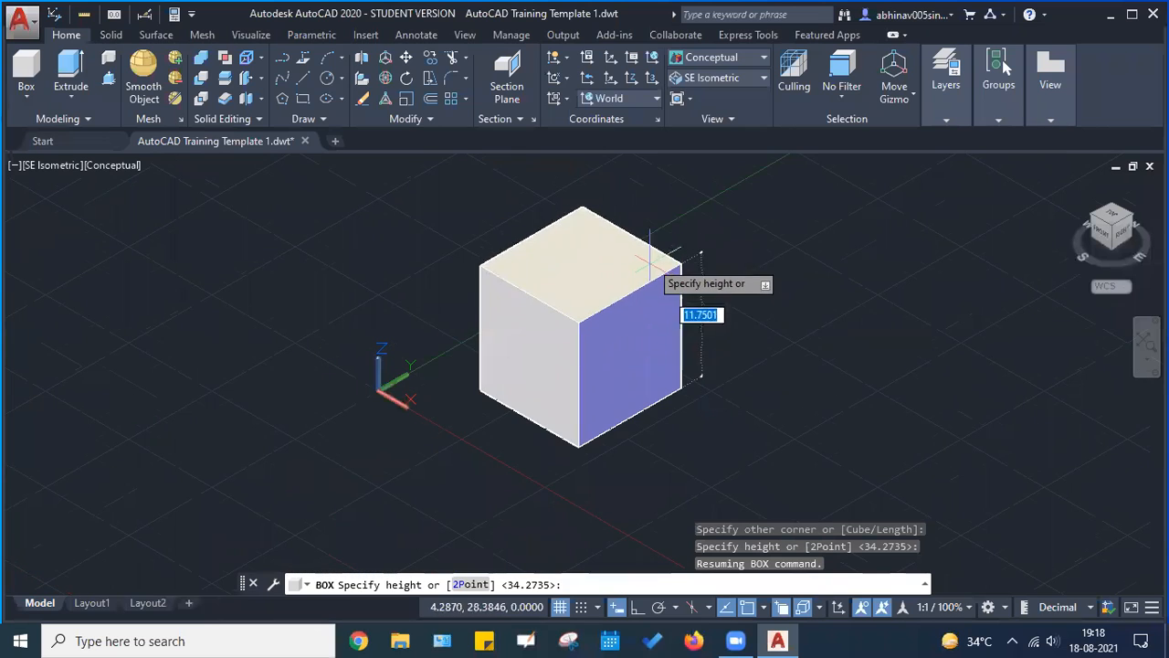
Draw a solid cylinder beside the box with a base radius of about 10.6 and a height of about 22.3 units
{"action": "middle_click_drag", "start_coordinate": [795, 294], "coordinate": [370, 312]}
{"action": "left_click", "coordinate": [27, 96]}
{"action": "left_click", "coordinate": [40, 171]}
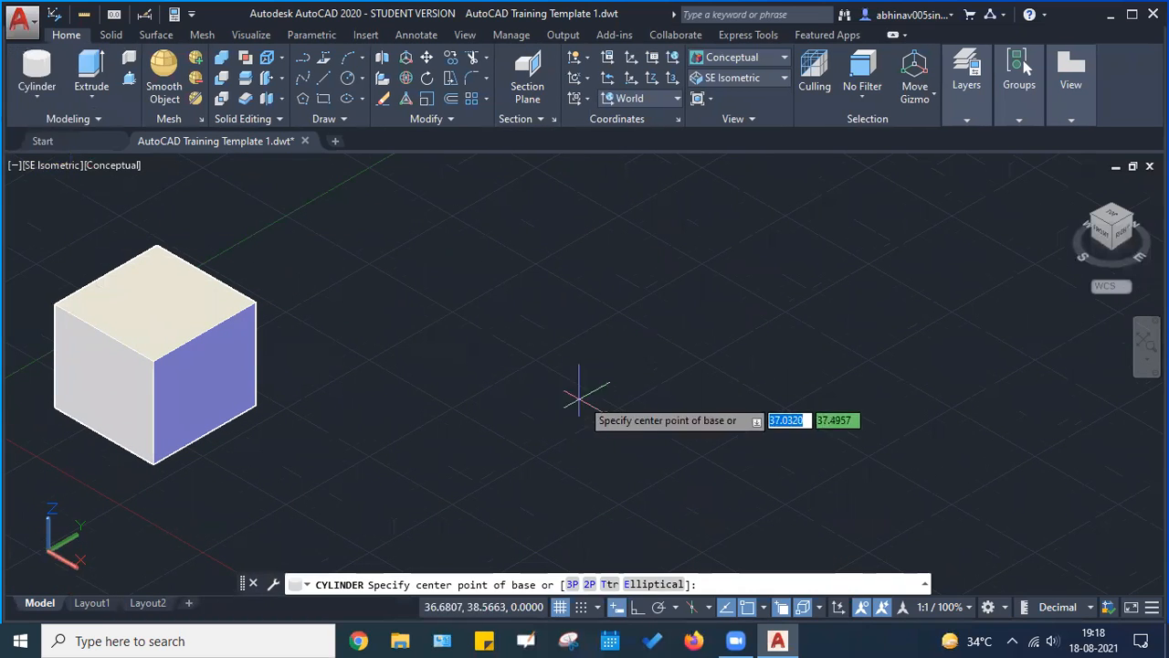
{"action": "left_click", "coordinate": [608, 388]}
{"action": "left_click", "coordinate": [654, 301]}
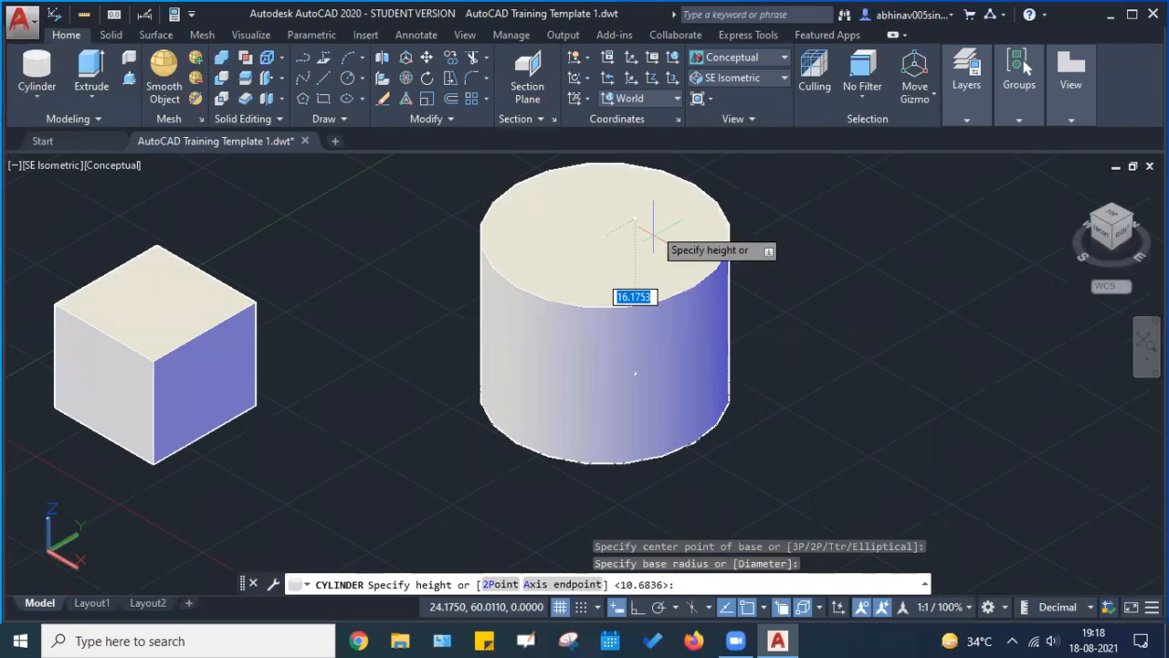
{"action": "left_click", "coordinate": [672, 212]}
Draw a solid cone beyond the cylinder with a base radius of about 36.7 and a height of about 92.1 units
{"action": "scroll", "coordinate": [849, 365], "scroll_direction": "down", "scroll_amount": 5}
{"action": "middle_click_drag", "start_coordinate": [856, 365], "coordinate": [313, 352]}
{"action": "left_click", "coordinate": [37, 99]}
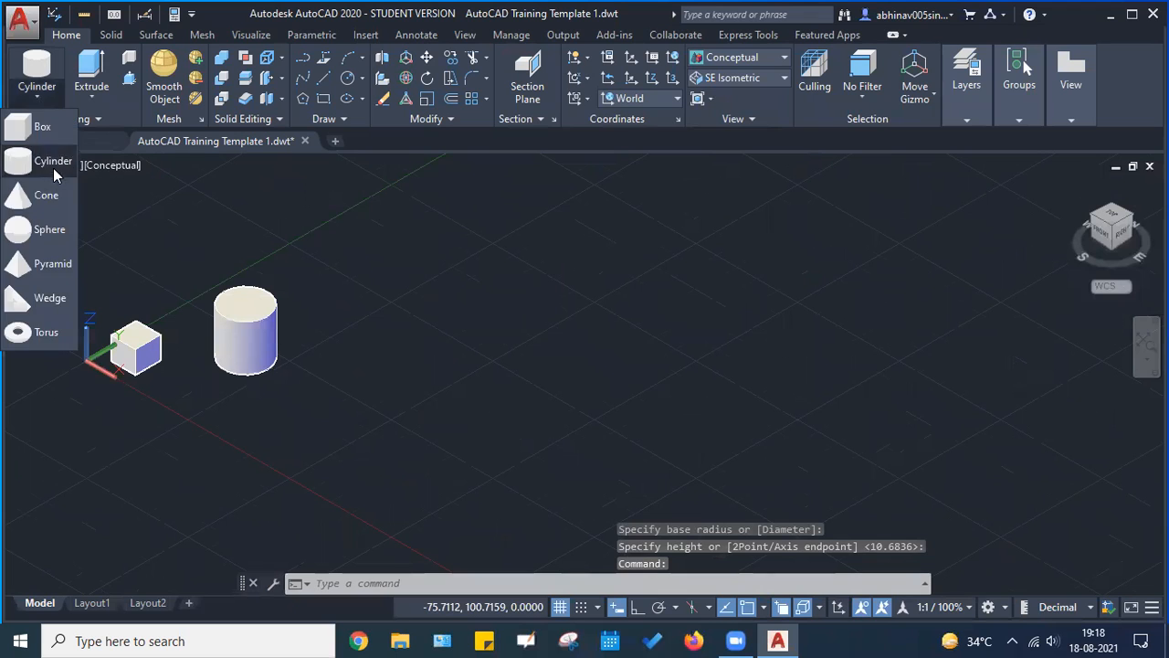
{"action": "left_click", "coordinate": [42, 194]}
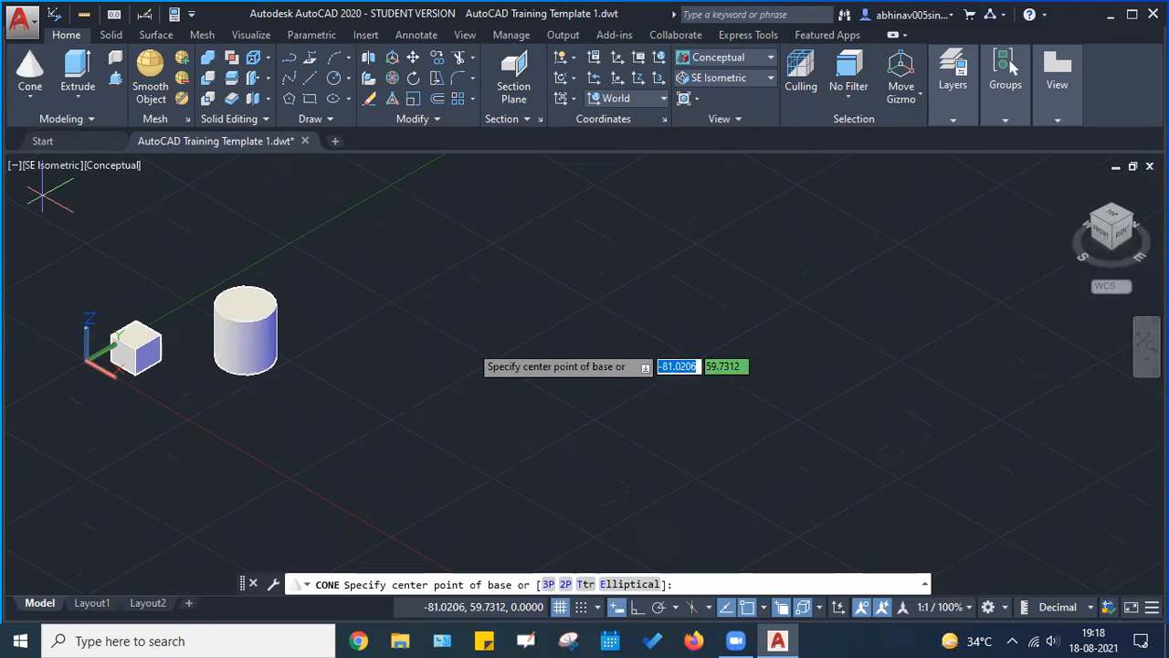
{"action": "left_click", "coordinate": [537, 394]}
{"action": "left_click", "coordinate": [573, 337]}
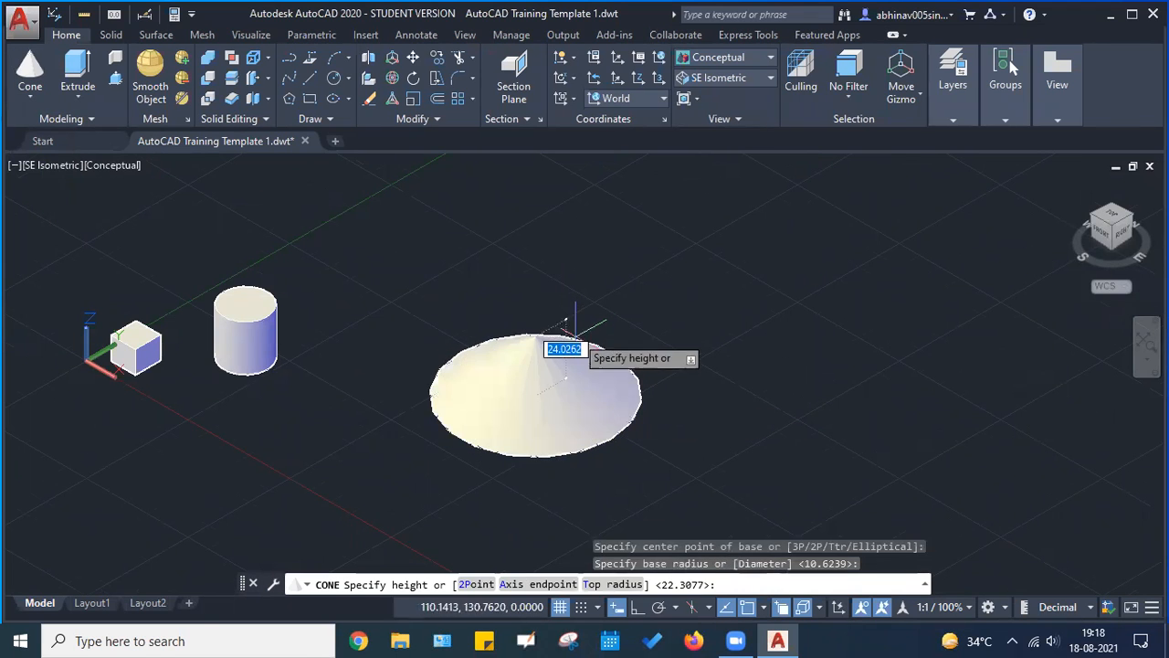
{"action": "left_click", "coordinate": [560, 186]}
Draw a solid sphere in the empty area in front of the box, with a radius of about 58.3 units
{"action": "middle_click_drag", "start_coordinate": [581, 432], "coordinate": [785, 371]}
{"action": "scroll", "coordinate": [701, 354], "scroll_direction": "down", "scroll_amount": 2}
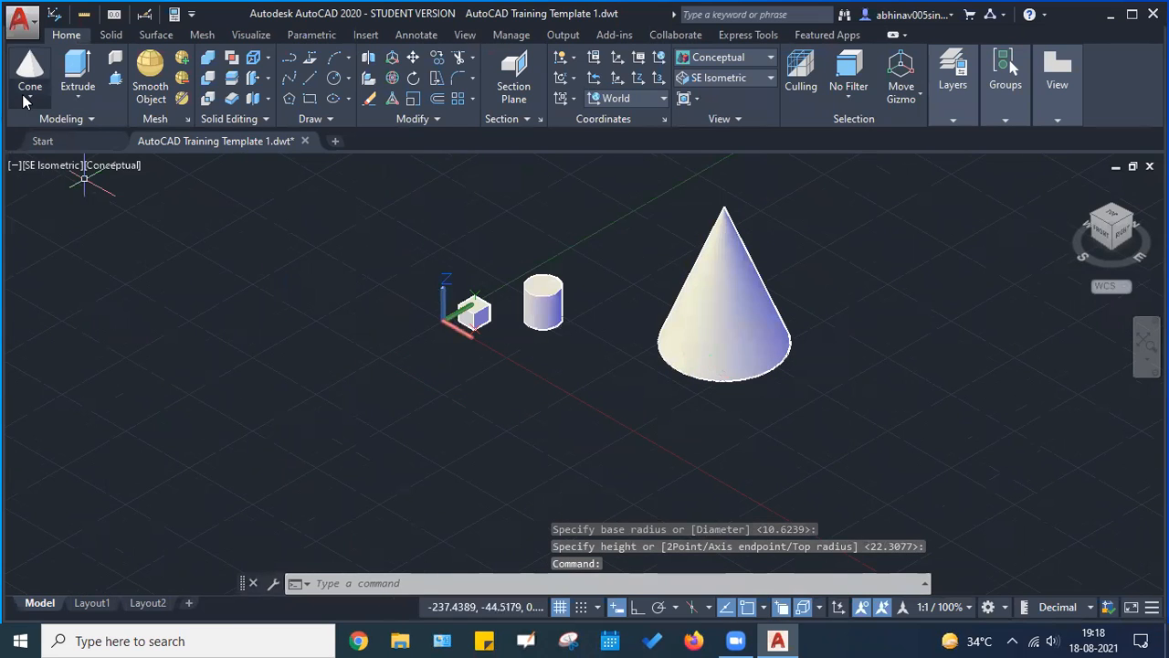
{"action": "left_click", "coordinate": [30, 96]}
{"action": "left_click", "coordinate": [46, 228]}
{"action": "middle_click_drag", "start_coordinate": [480, 436], "coordinate": [491, 347]}
{"action": "left_click", "coordinate": [467, 442]}
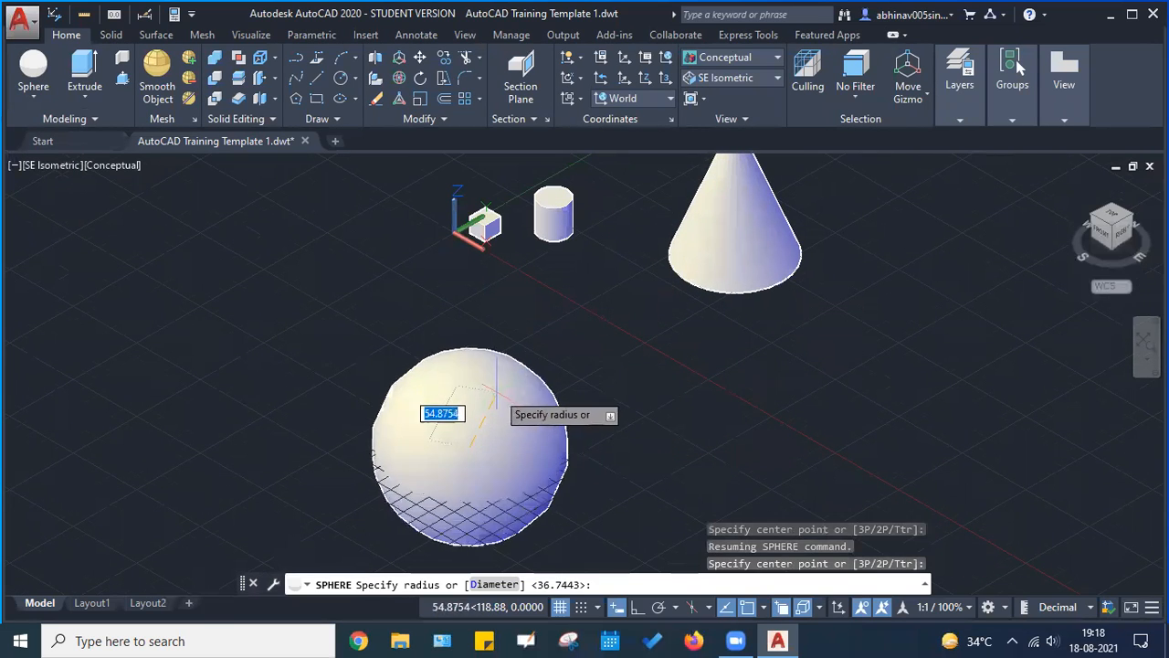
{"action": "left_click", "coordinate": [498, 399]}
Draw a solid pyramid in the empty area beyond the cone, with a base radius of about 96.2 and a height of about 96.9 units
{"action": "scroll", "coordinate": [712, 388], "scroll_direction": "down", "scroll_amount": 2}
{"action": "middle_click_drag", "start_coordinate": [715, 392], "coordinate": [350, 434]}
{"action": "key", "text": "Return"}
{"action": "left_click", "coordinate": [33, 97]}
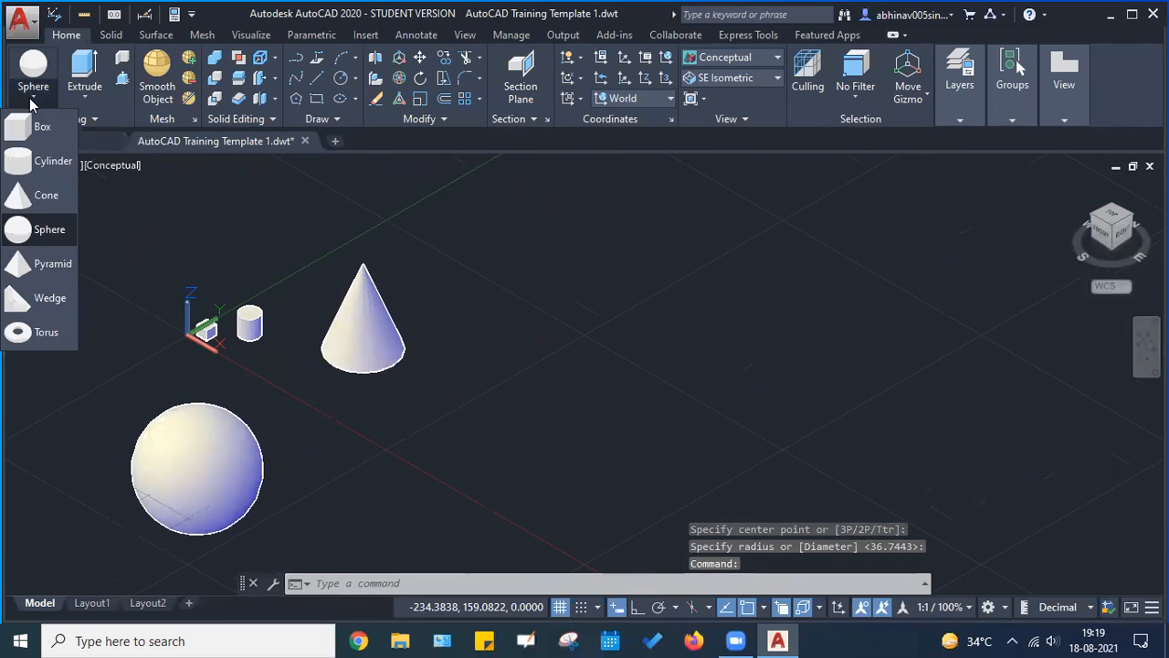
{"action": "left_click", "coordinate": [52, 263]}
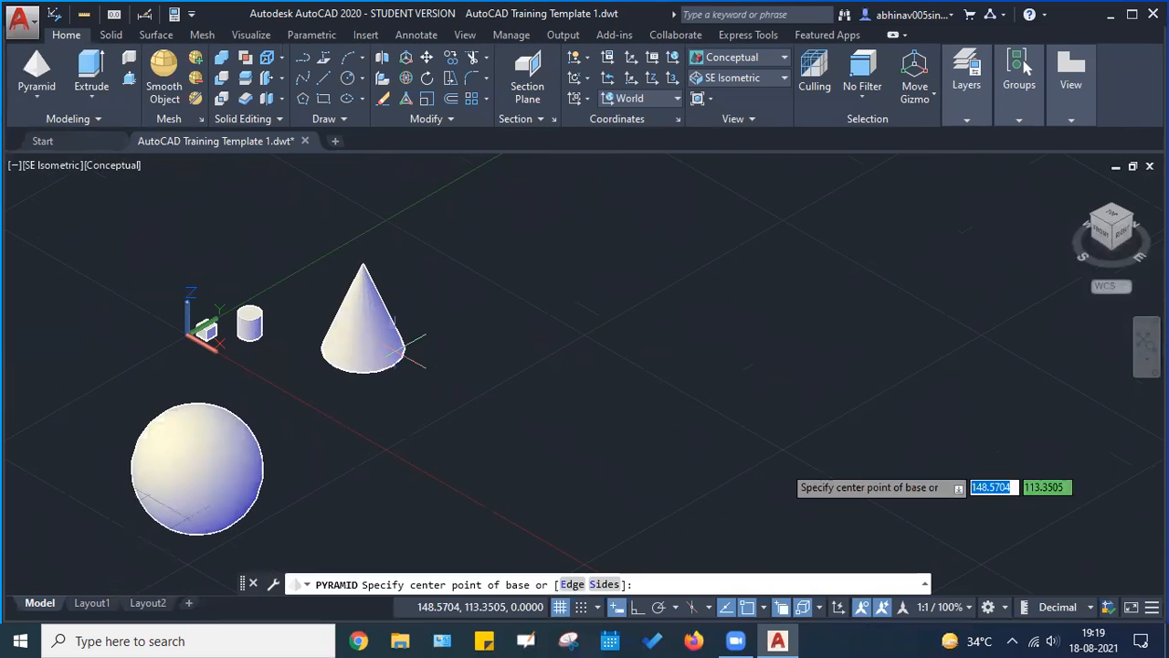
{"action": "left_click", "coordinate": [617, 405]}
{"action": "left_click", "coordinate": [640, 368]}
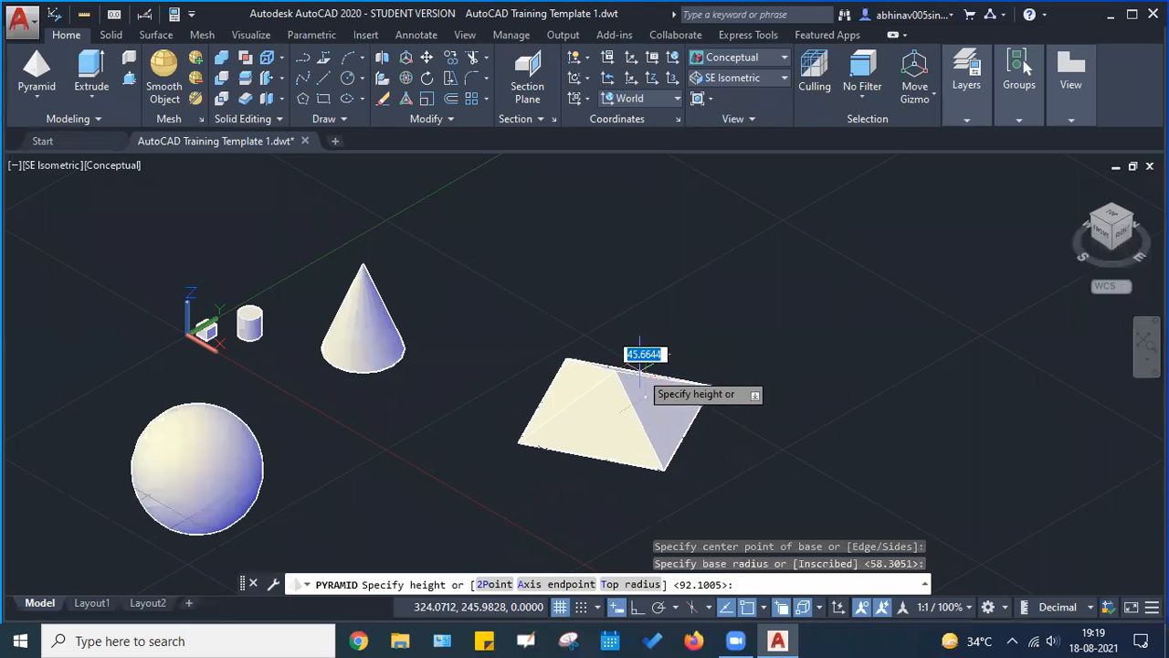
{"action": "left_click", "coordinate": [679, 324]}
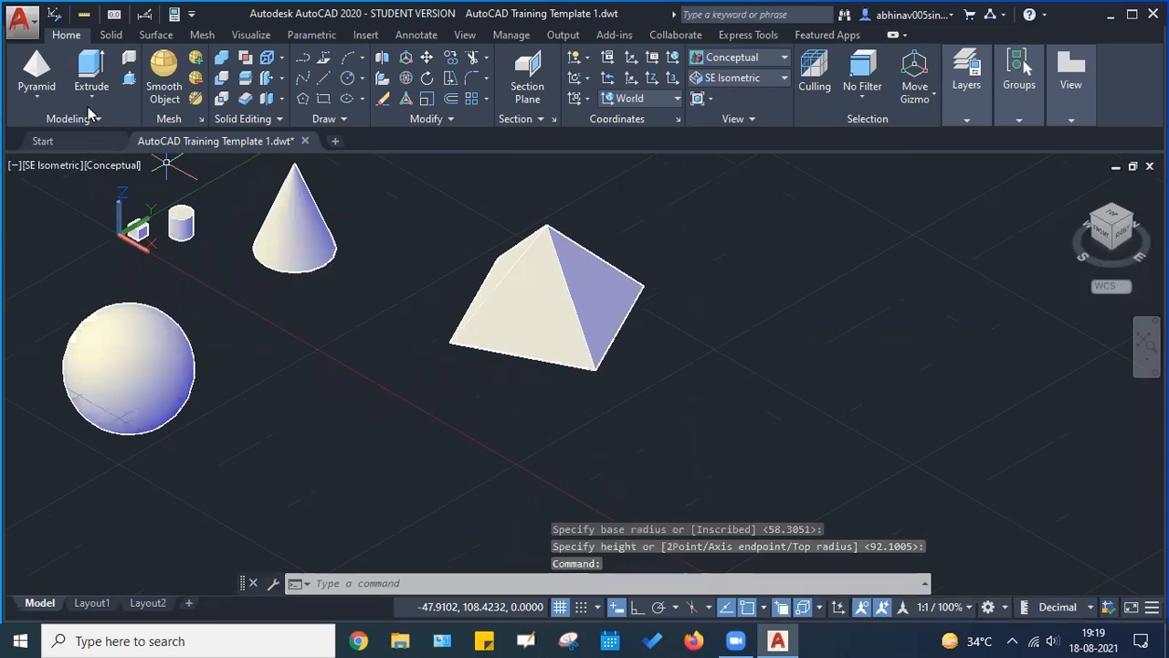
Draw a tall solid wedge in the empty area in front of the pyramid from two opposite base corners and a height
{"action": "left_click", "coordinate": [37, 97]}
{"action": "left_click", "coordinate": [37, 297]}
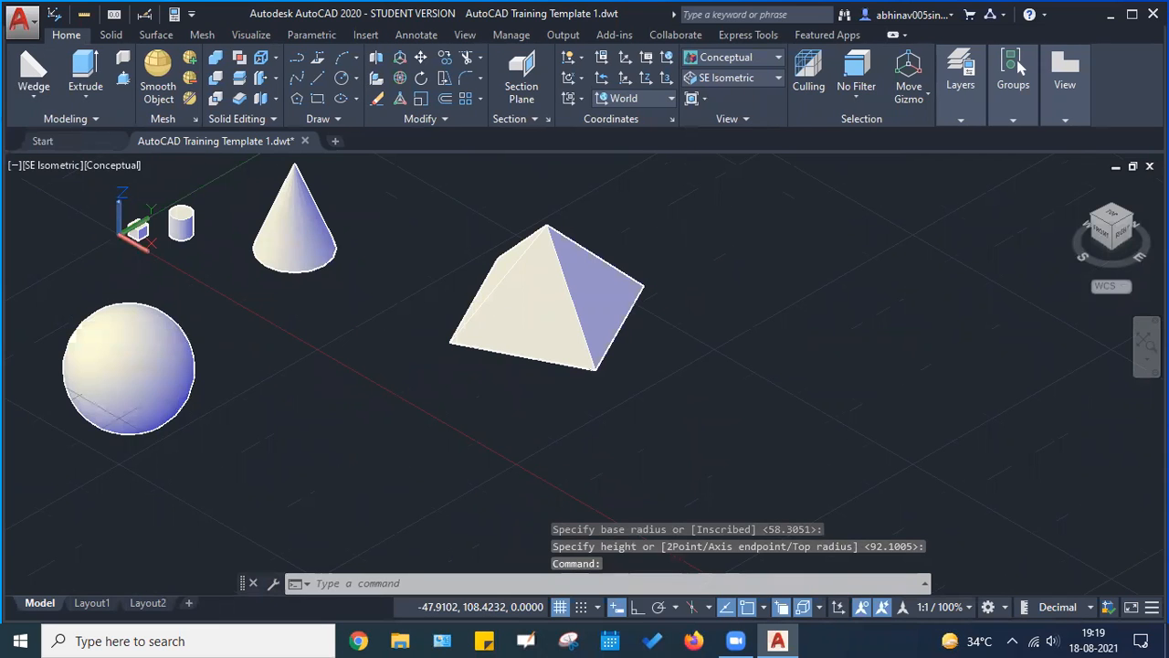
{"action": "middle_click_drag", "start_coordinate": [500, 511], "coordinate": [545, 328]}
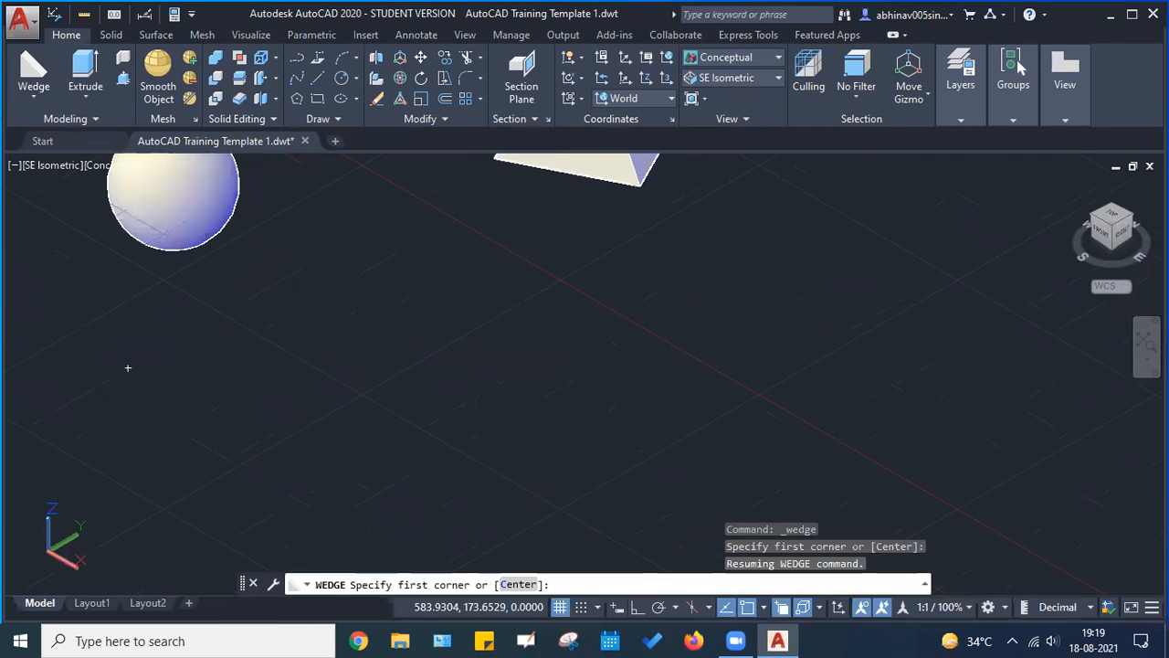
{"action": "left_click", "coordinate": [423, 383]}
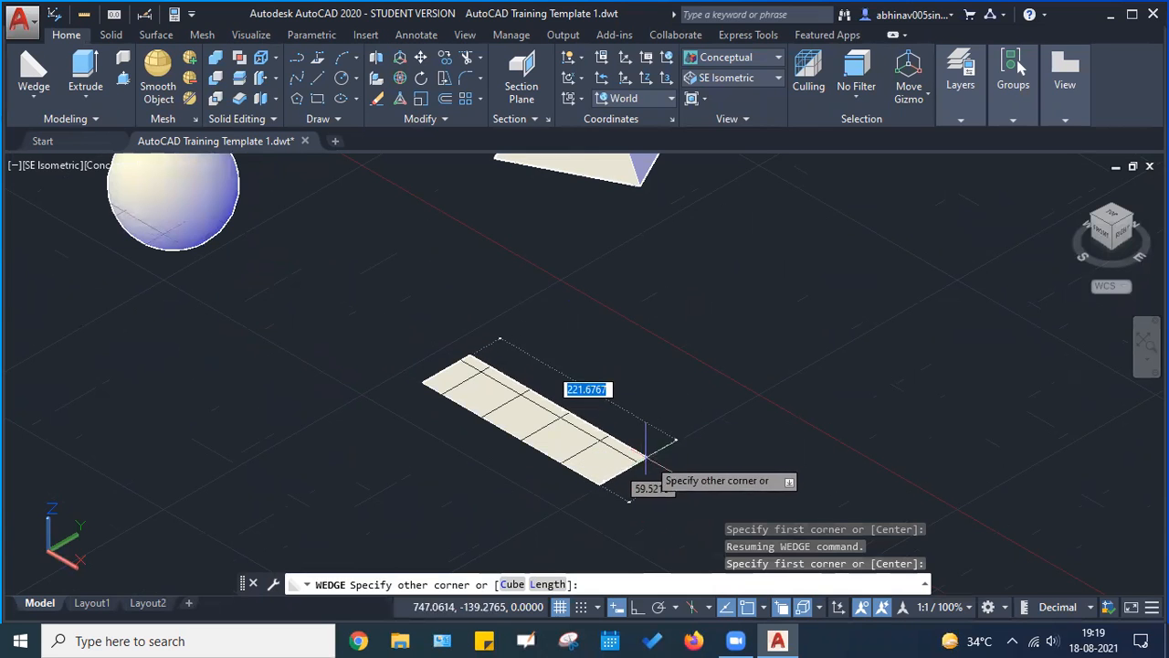
{"action": "left_click", "coordinate": [656, 454]}
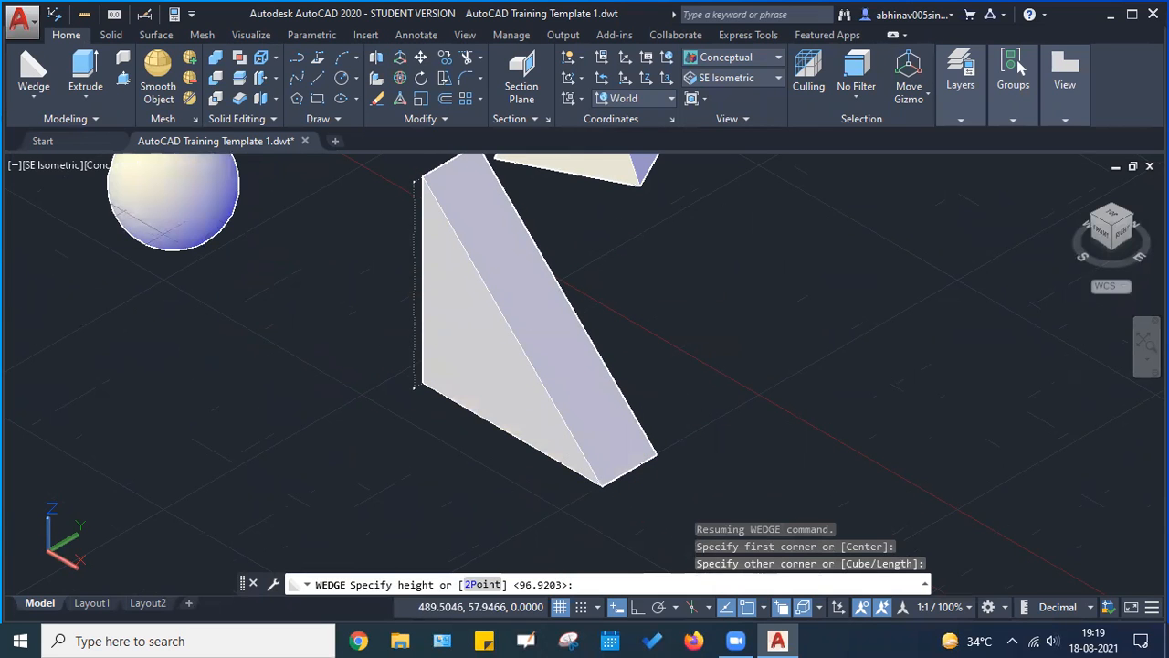
{"action": "left_click", "coordinate": [694, 288]}
Draw a solid torus in the empty area behind the cone and pyramid by its center, radius and tube radius
{"action": "scroll", "coordinate": [750, 303], "scroll_direction": "down", "scroll_amount": 4}
{"action": "middle_click_drag", "start_coordinate": [804, 301], "coordinate": [364, 435]}
{"action": "middle_click_drag", "start_coordinate": [257, 361], "coordinate": [420, 378]}
{"action": "scroll", "coordinate": [381, 335], "scroll_direction": "up", "scroll_amount": 4}
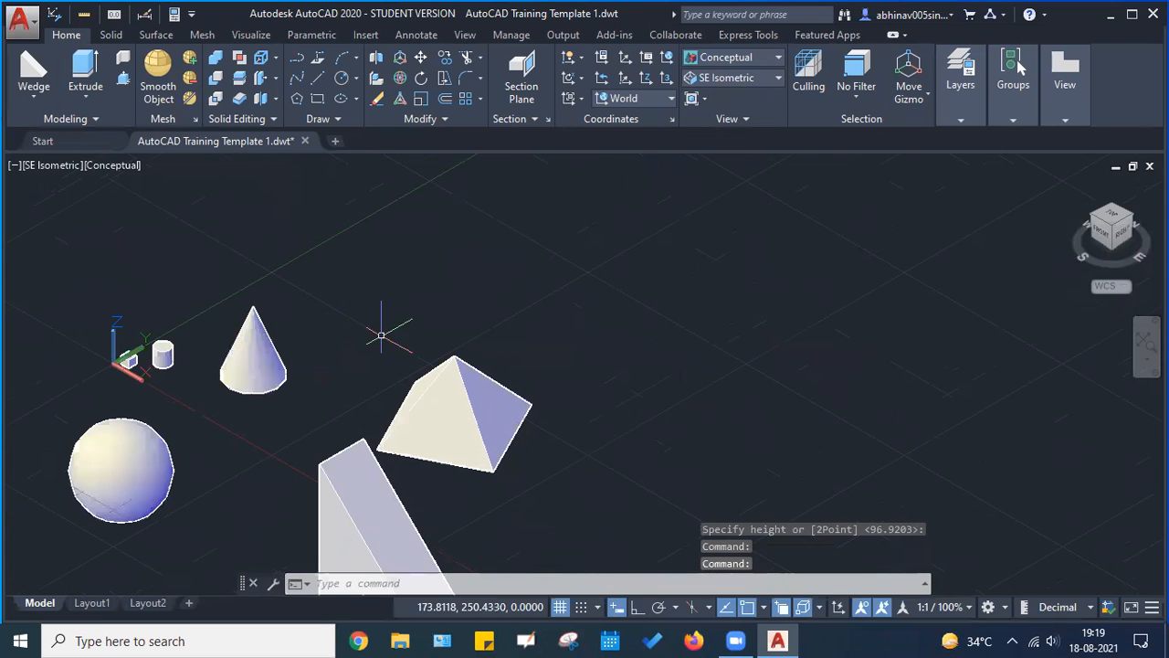
{"action": "left_click", "coordinate": [37, 101]}
{"action": "left_click", "coordinate": [48, 331]}
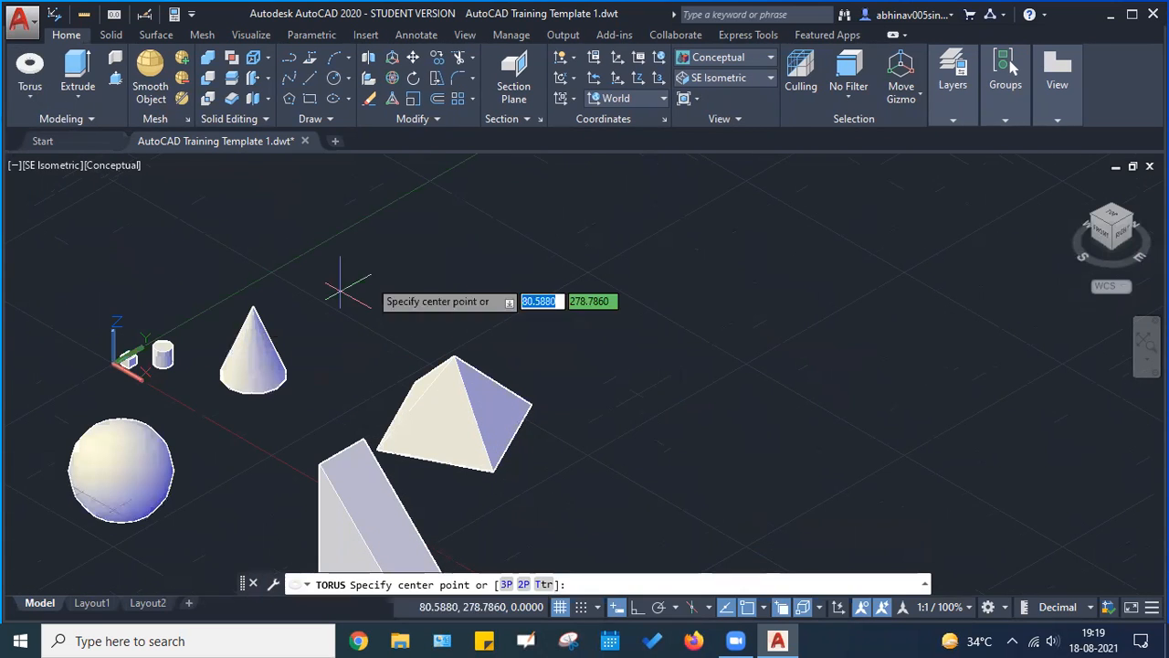
{"action": "left_click", "coordinate": [426, 236]}
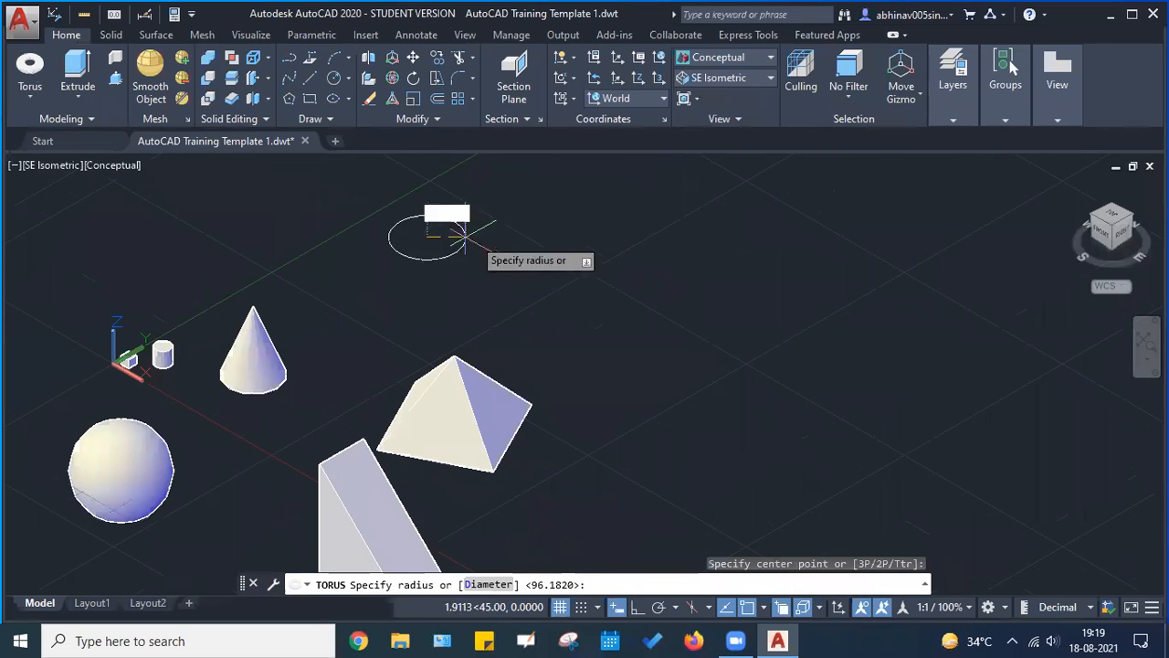
{"action": "left_click", "coordinate": [525, 220]}
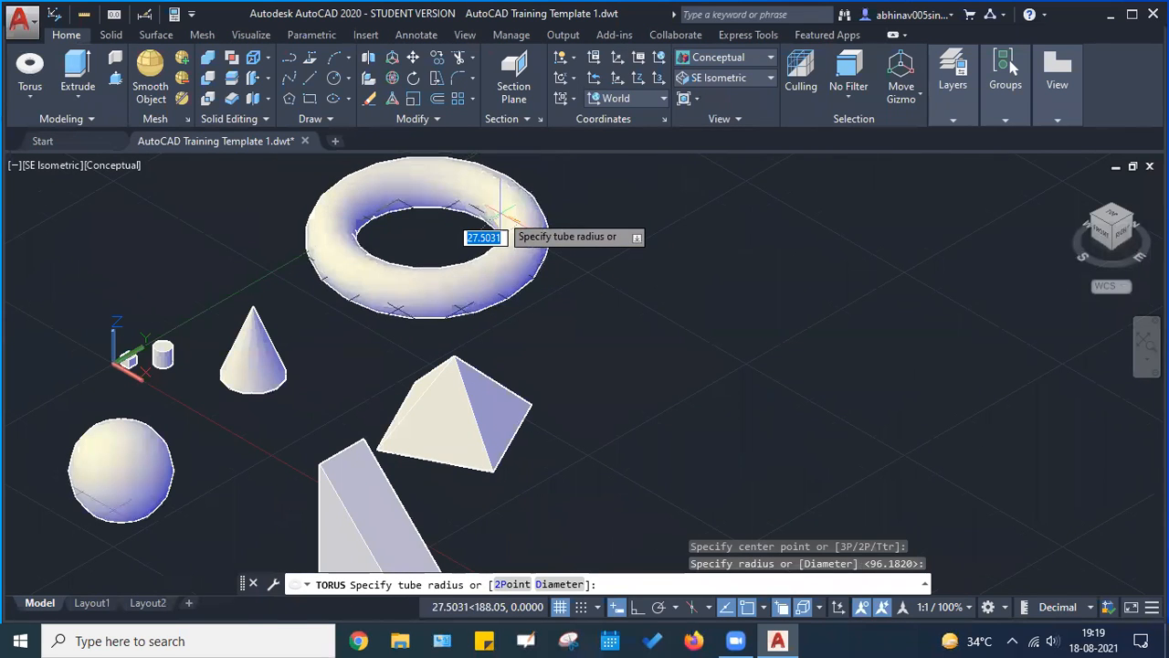
{"action": "scroll", "coordinate": [497, 219], "scroll_direction": "up", "scroll_amount": 2}
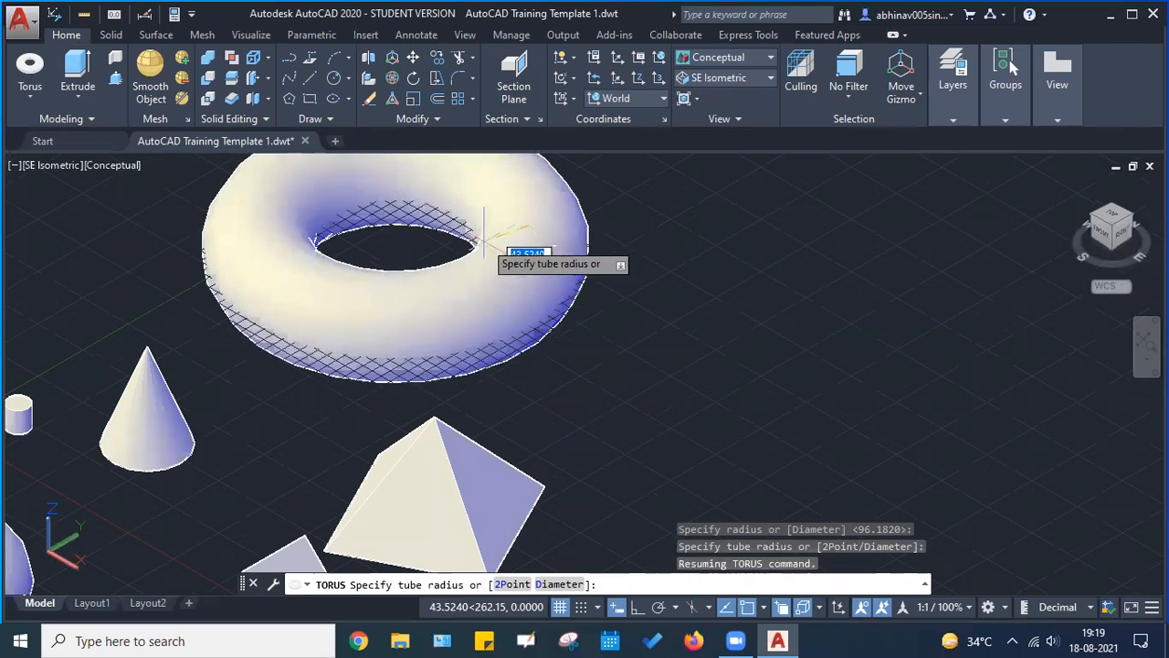
{"action": "left_click", "coordinate": [519, 248]}
Select all the primitive solids with a window and delete them
{"action": "scroll", "coordinate": [538, 249], "scroll_direction": "down", "scroll_amount": 6}
{"action": "middle_click_drag", "start_coordinate": [669, 284], "coordinate": [507, 266]}
{"action": "key", "text": "Escape"}
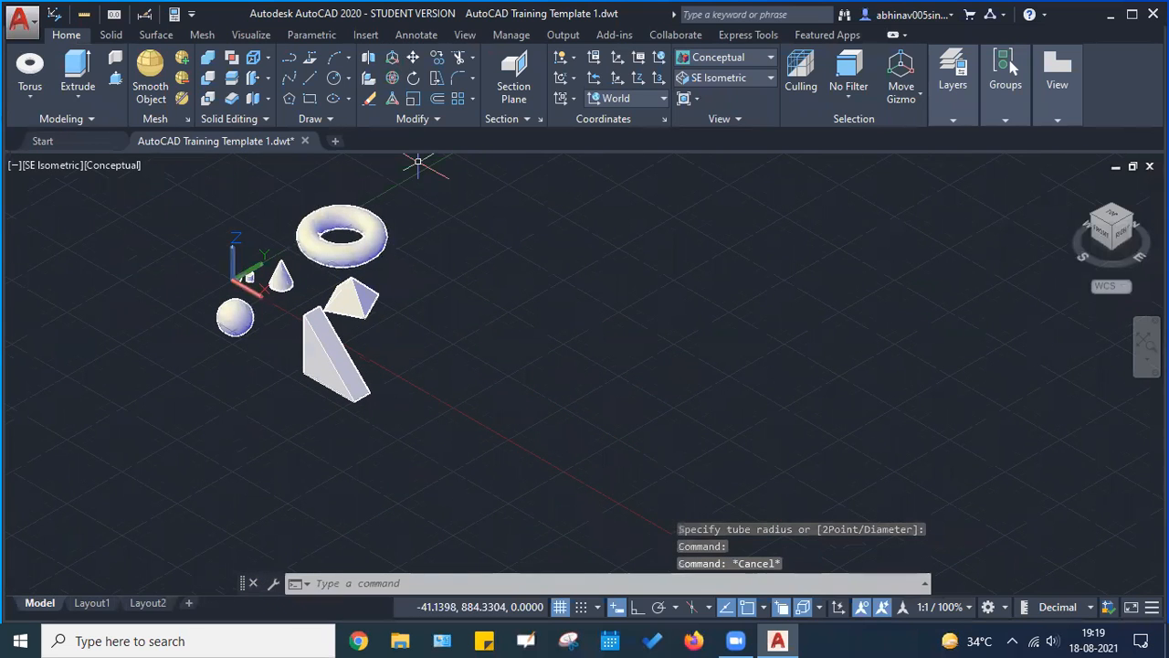
{"action": "left_click", "coordinate": [32, 96]}
{"action": "key", "text": "Escape"}
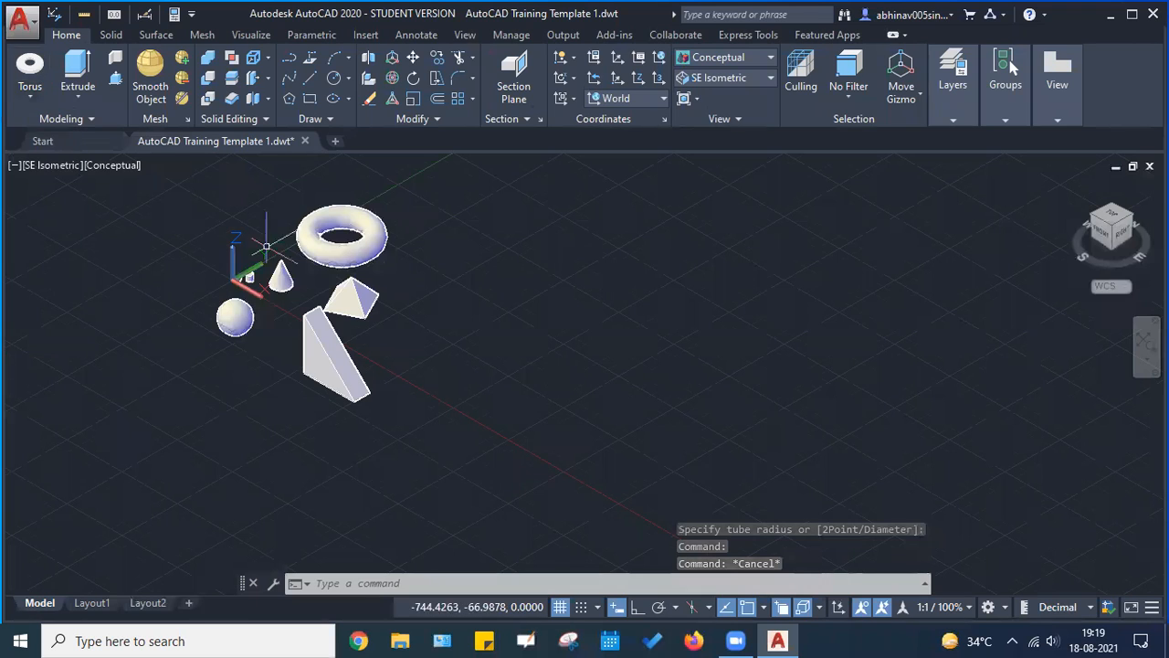
{"action": "scroll", "coordinate": [238, 278], "scroll_direction": "down", "scroll_amount": 2}
{"action": "middle_click_drag", "start_coordinate": [217, 218], "coordinate": [253, 246]}
{"action": "left_click", "coordinate": [235, 215]}
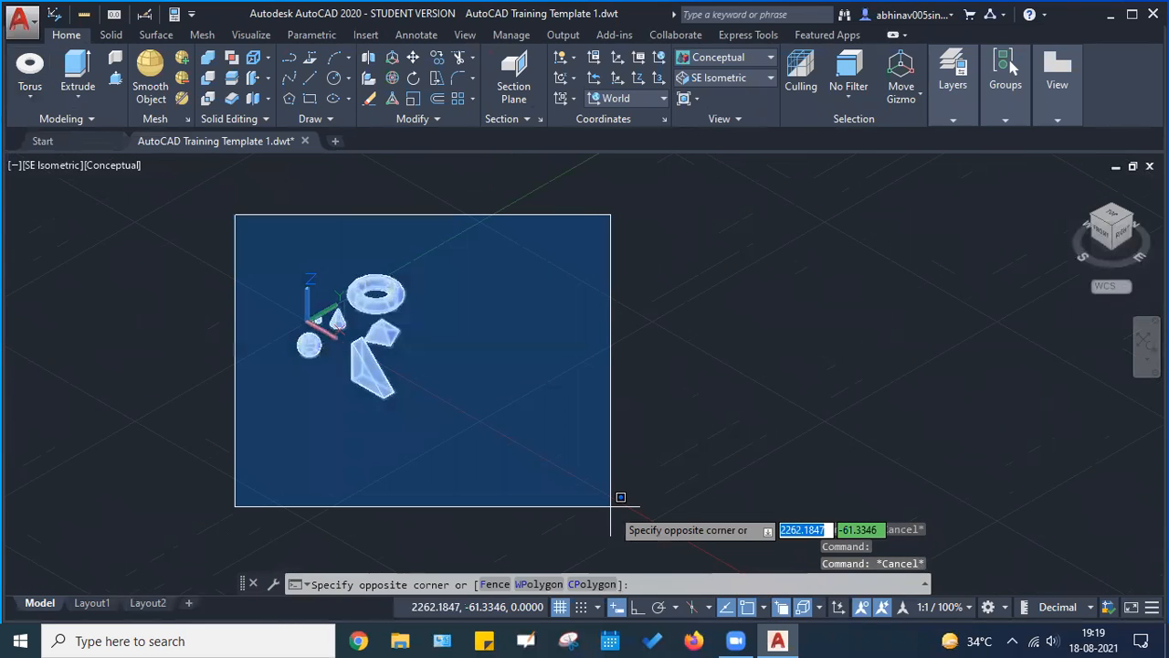
{"action": "key", "text": "Escape"}
{"action": "left_click", "coordinate": [186, 172]}
{"action": "left_click", "coordinate": [490, 430]}
{"action": "key", "text": "Delete"}
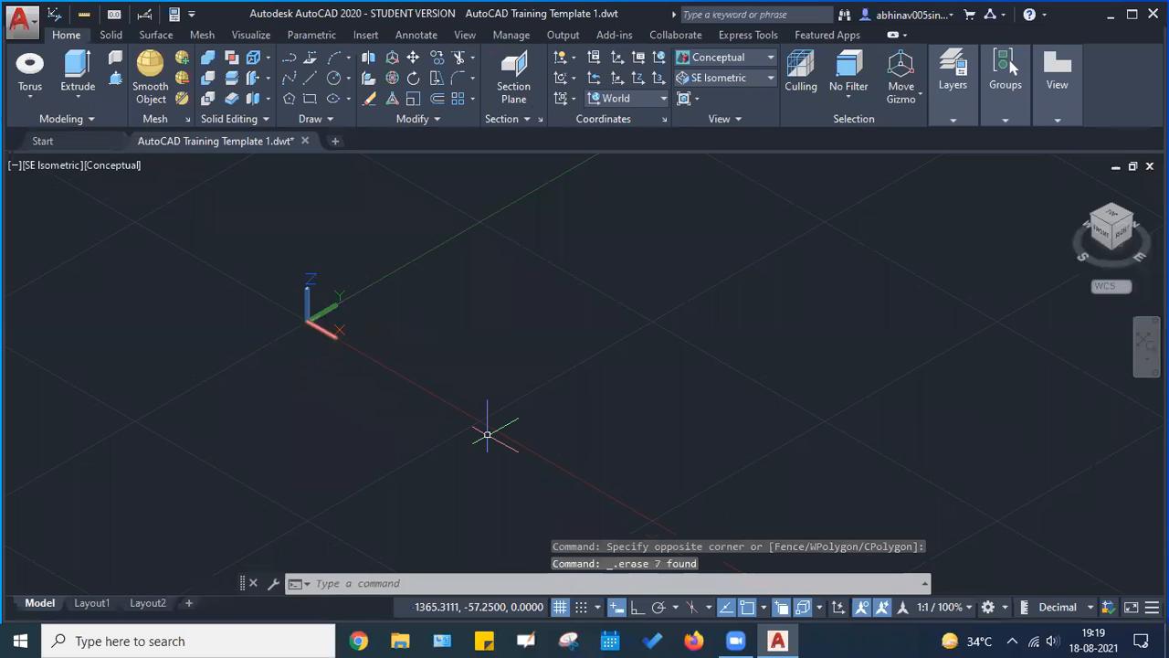
{"action": "key", "text": "Escape"}
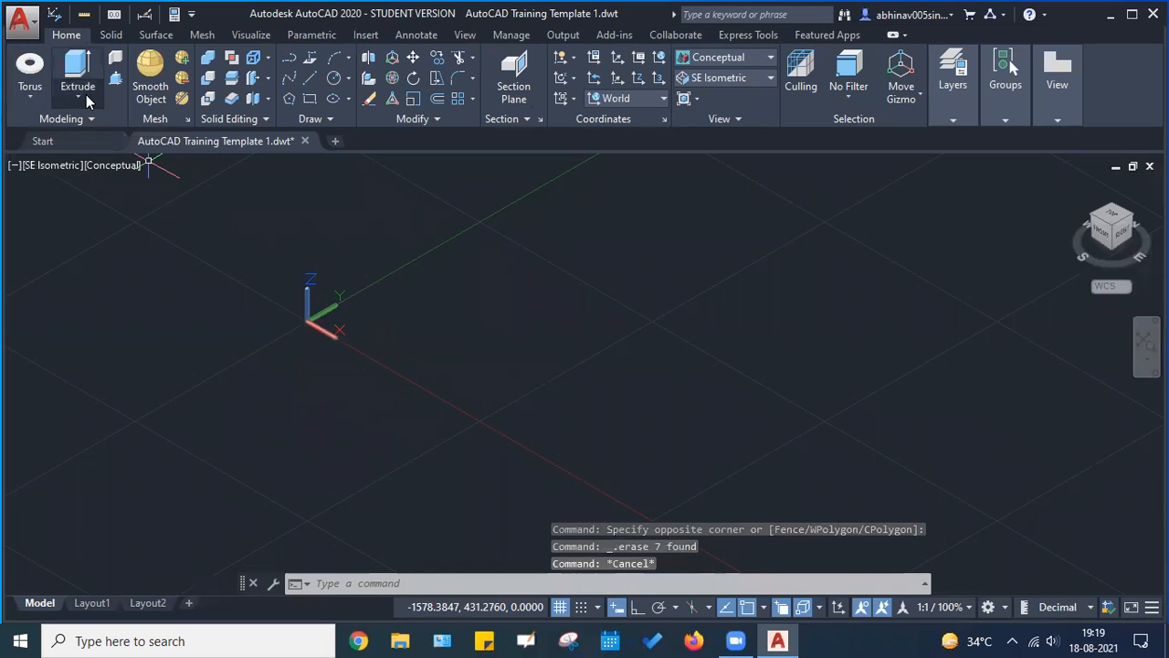
{"action": "left_click", "coordinate": [82, 99]}
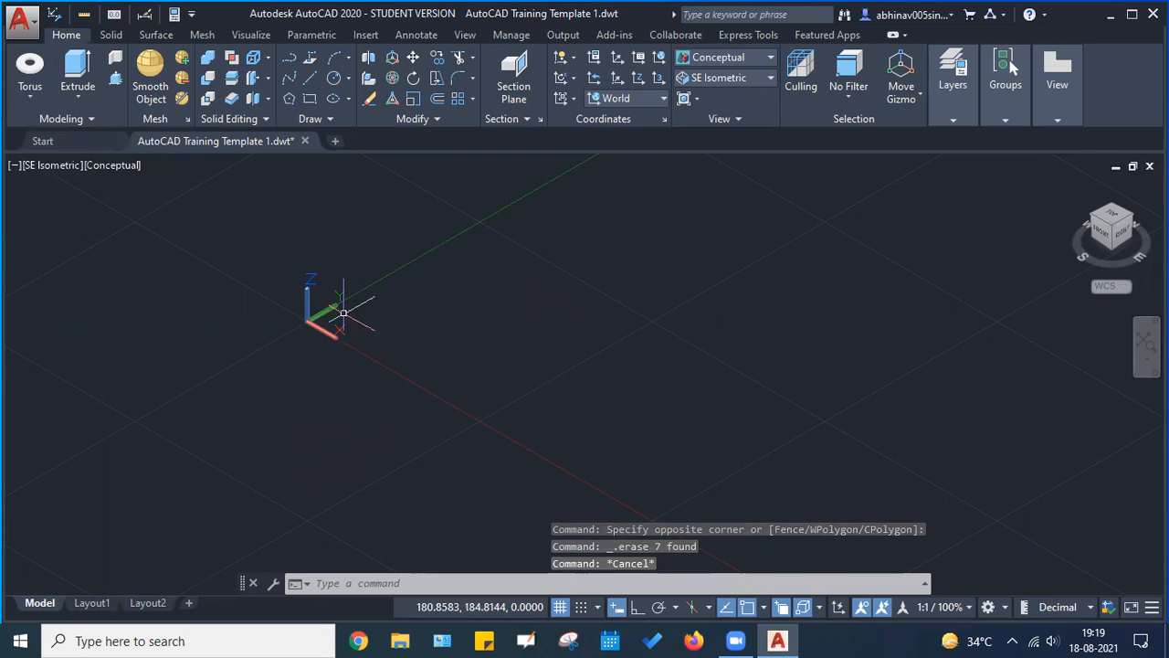
{"action": "left_click", "coordinate": [79, 102]}
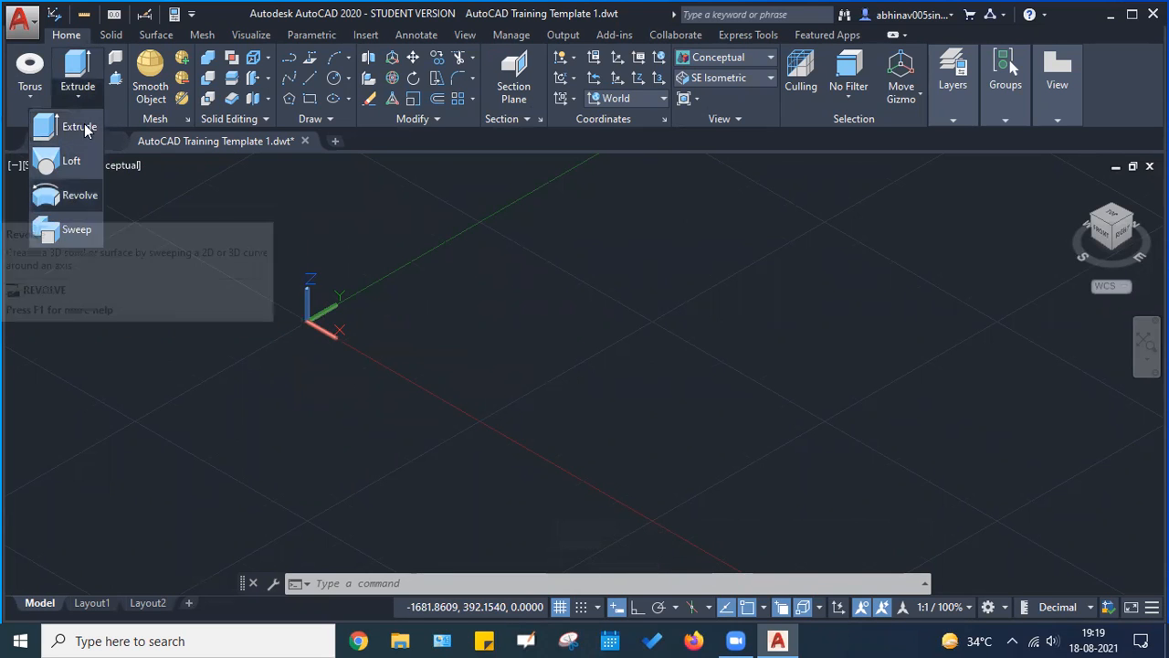
{"action": "key", "text": "Escape"}
{"action": "key", "text": "Escape"}
Draw a rectangle freehand on the ground plane between the X and Y axes from two opposite corners
{"action": "middle_click_drag", "start_coordinate": [419, 303], "coordinate": [310, 342]}
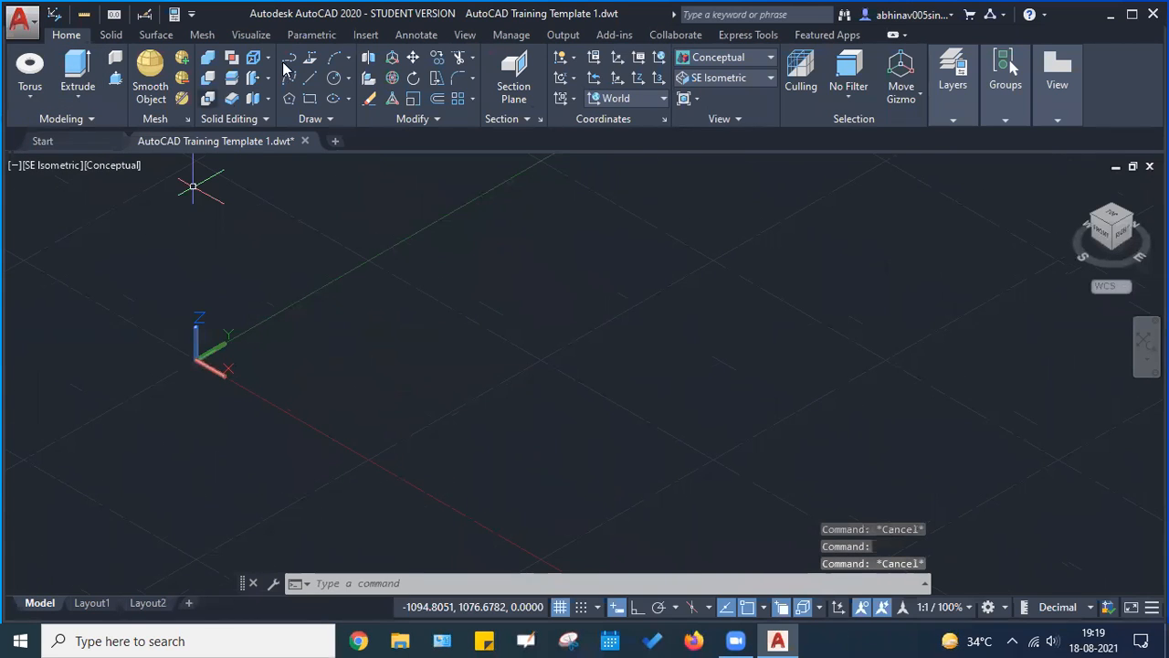
{"action": "left_click", "coordinate": [311, 97]}
{"action": "left_click", "coordinate": [372, 345]}
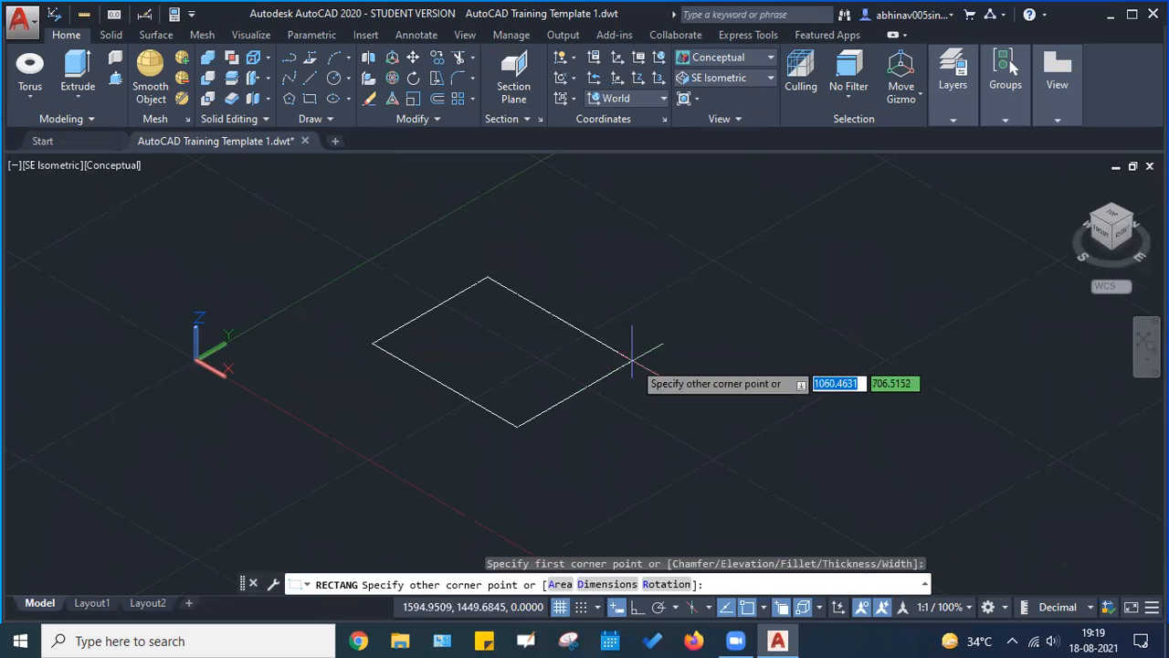
{"action": "left_click", "coordinate": [665, 335]}
{"action": "key", "text": "Escape"}
{"action": "key", "text": "Escape"}
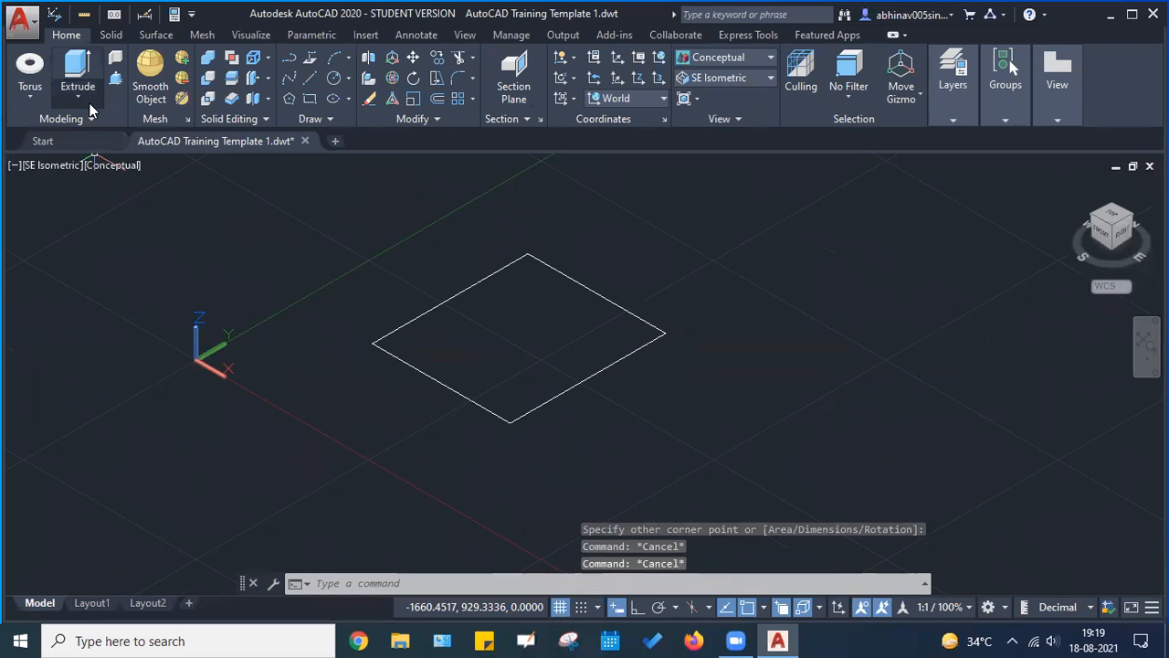
Try to loft a solid using the rectangle as the only cross section
{"action": "left_click", "coordinate": [82, 97]}
{"action": "left_click", "coordinate": [72, 162]}
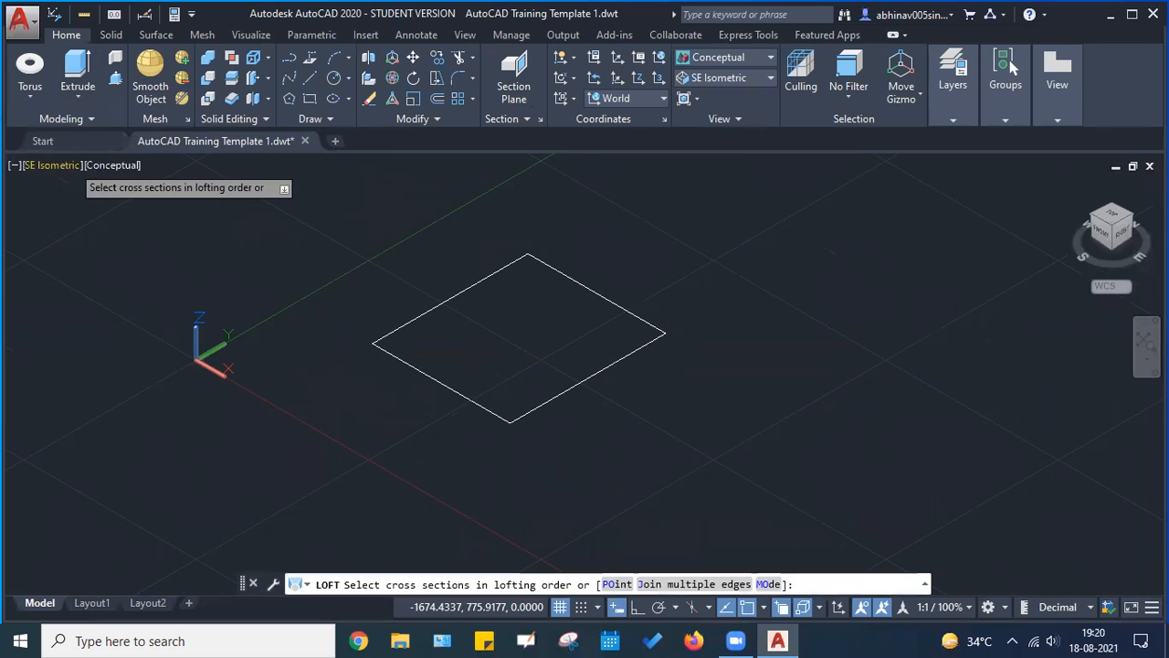
{"action": "left_click", "coordinate": [472, 399]}
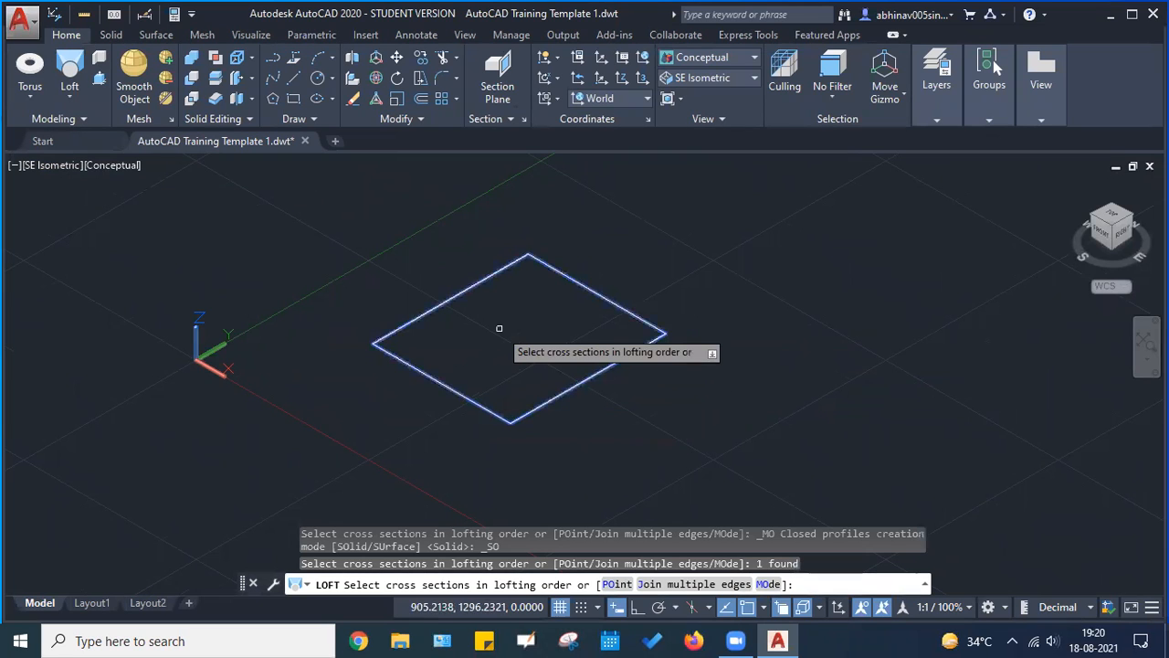
{"action": "key", "text": "Return"}
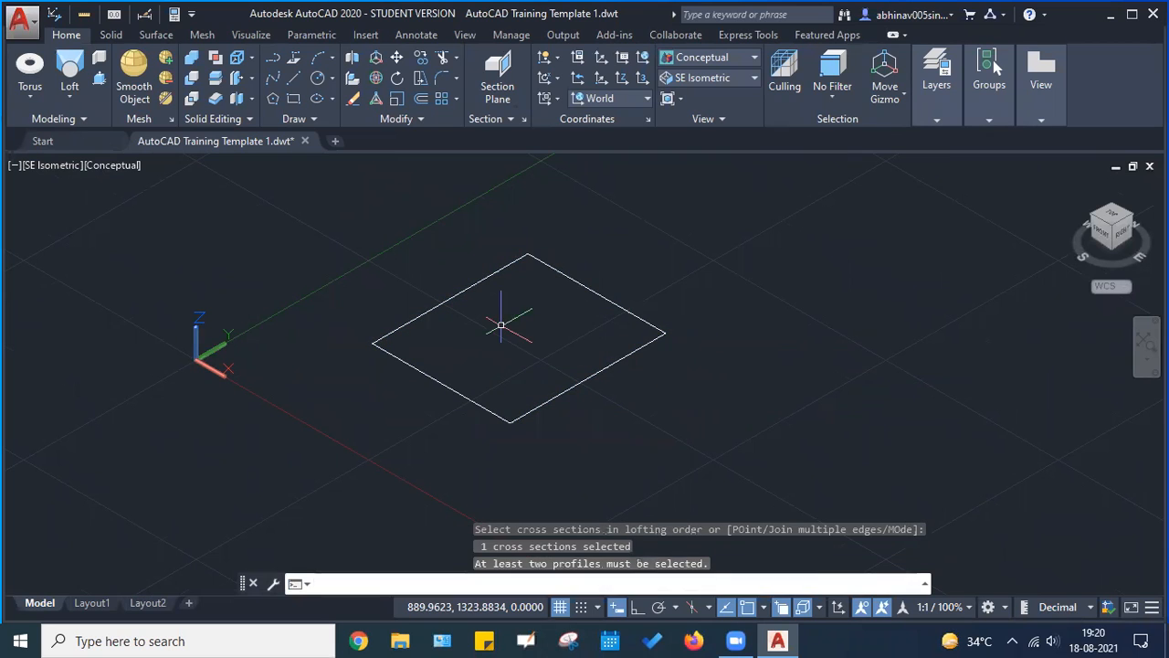
Select the freehand rectangle with a window and delete it
{"action": "middle_click_drag", "start_coordinate": [504, 370], "coordinate": [397, 365]}
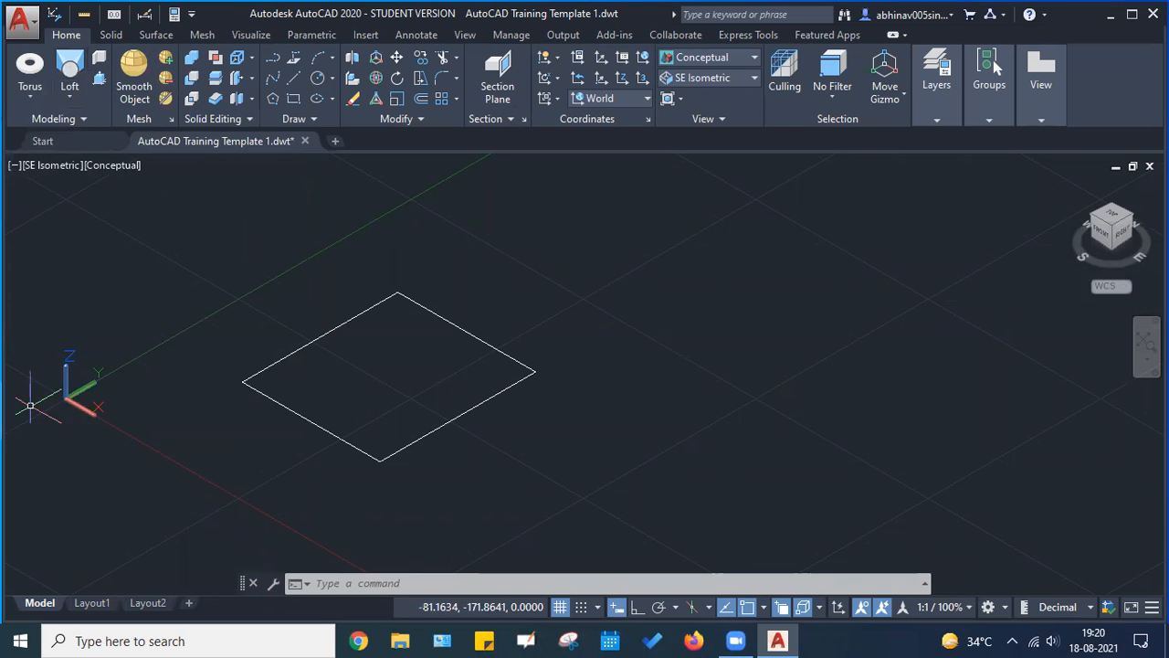
{"action": "middle_click_drag", "start_coordinate": [248, 292], "coordinate": [256, 315]}
{"action": "scroll", "coordinate": [338, 281], "scroll_direction": "down", "scroll_amount": 4}
{"action": "middle_click_drag", "start_coordinate": [356, 290], "coordinate": [422, 345]}
{"action": "scroll", "coordinate": [459, 345], "scroll_direction": "up", "scroll_amount": 5}
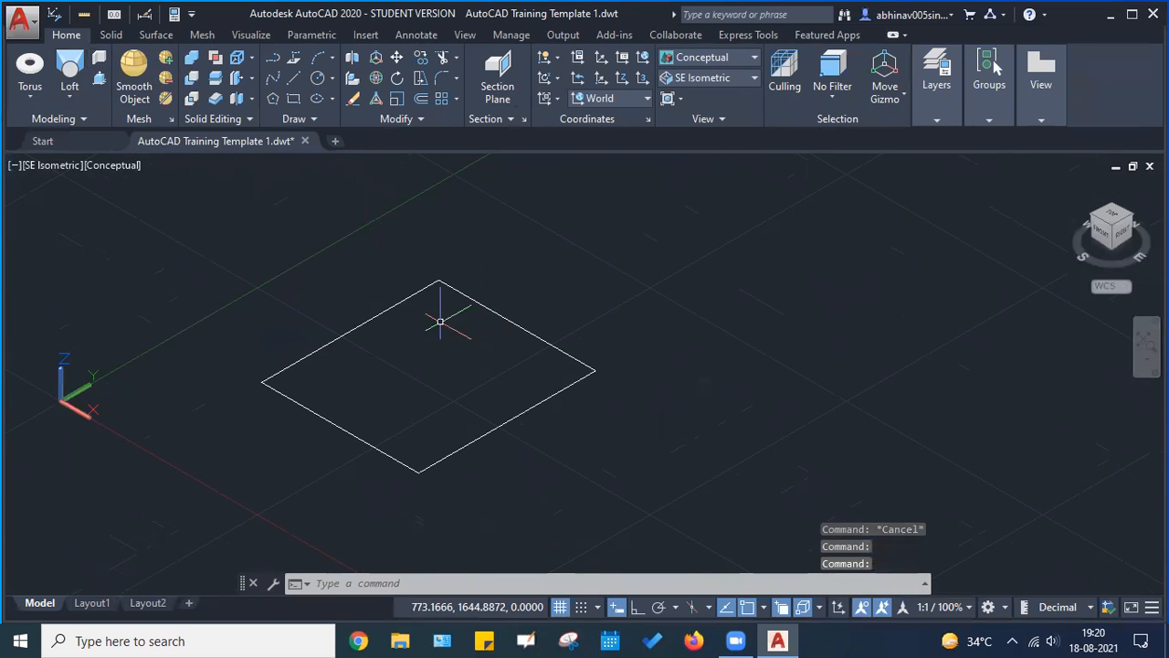
{"action": "scroll", "coordinate": [417, 311], "scroll_direction": "down", "scroll_amount": 2}
{"action": "left_click", "coordinate": [245, 202]}
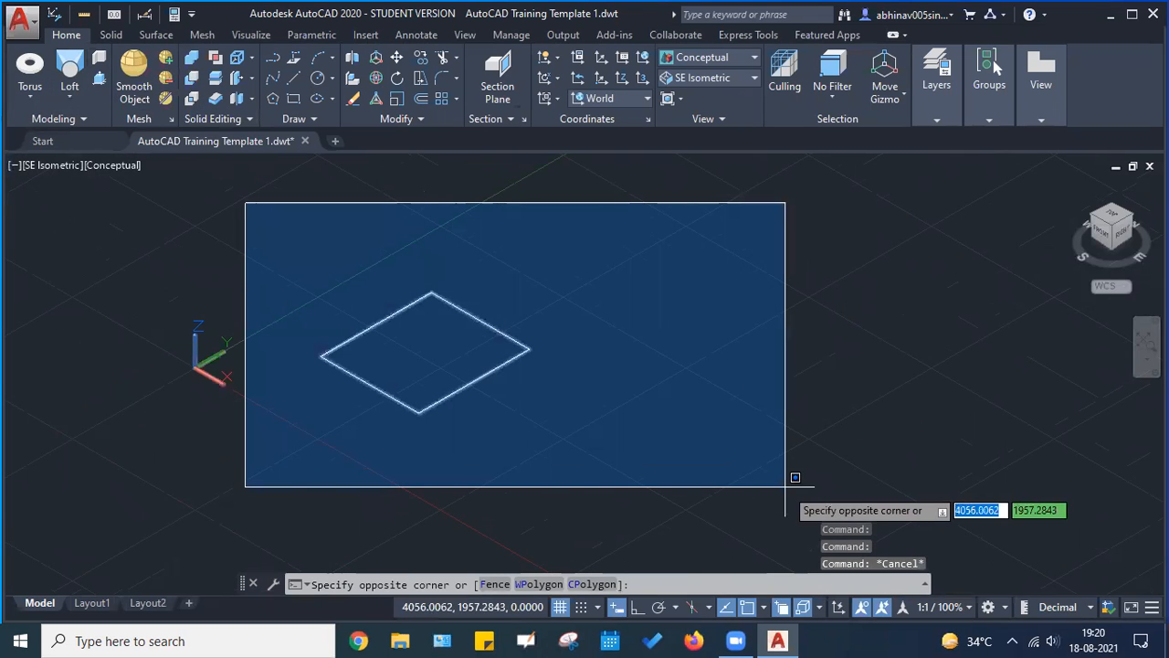
{"action": "left_click", "coordinate": [786, 486]}
{"action": "key", "text": "Delete"}
Draw a 100 by 100 rectangle on the ground plane between the X and Y axes
{"action": "type", "text": "rec"}
{"action": "key", "text": "Return"}
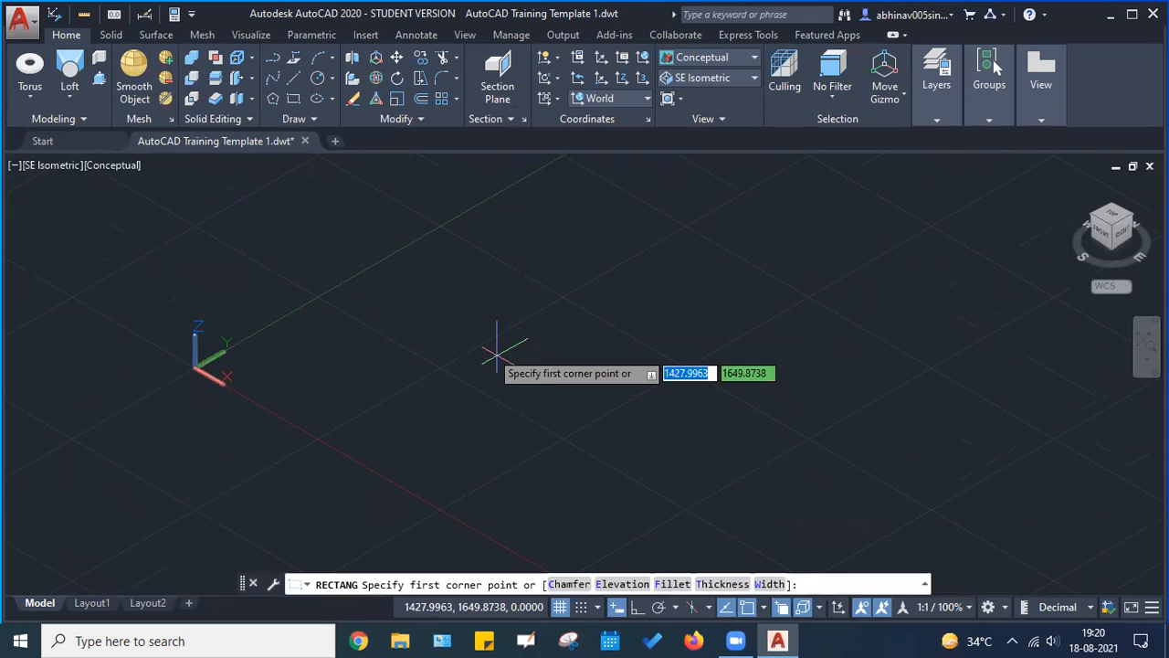
{"action": "left_click", "coordinate": [475, 345]}
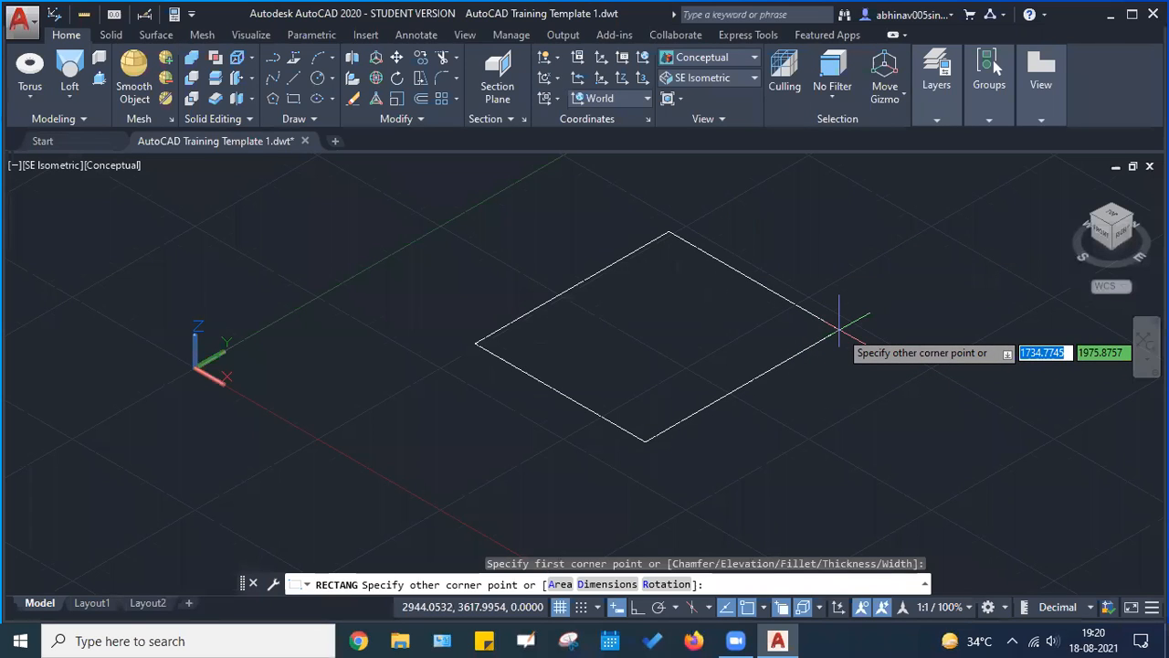
{"action": "type", "text": "100"}
{"action": "key", "text": "Tab"}
{"action": "type", "text": "1"}
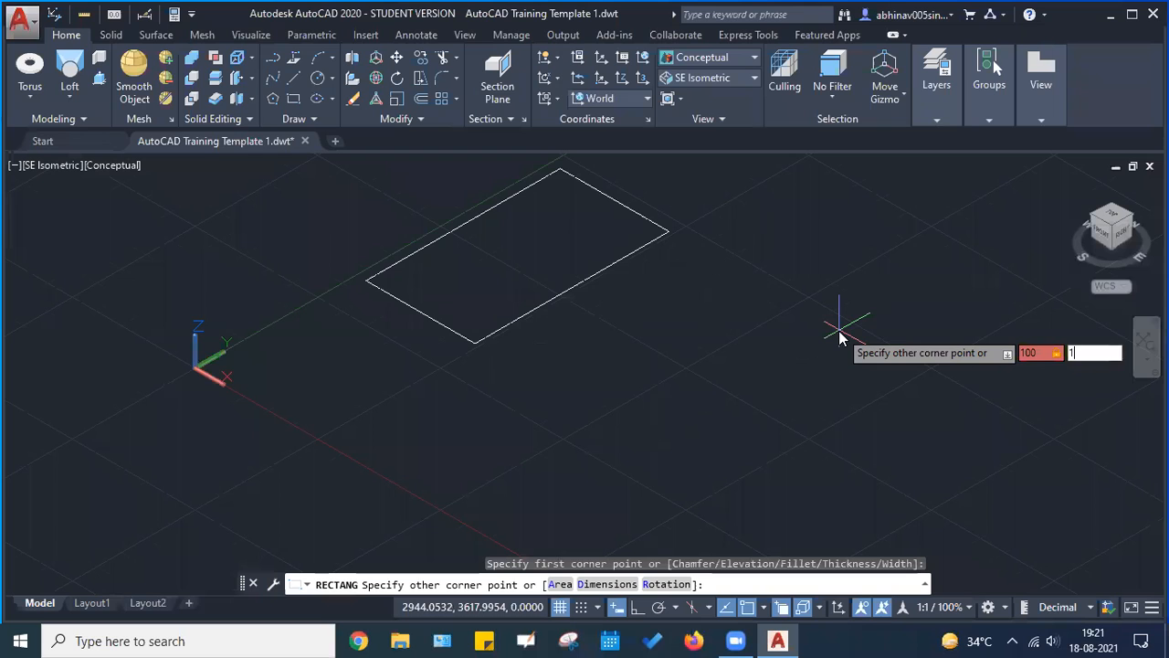
{"action": "type", "text": "00"}
{"action": "key", "text": "Return"}
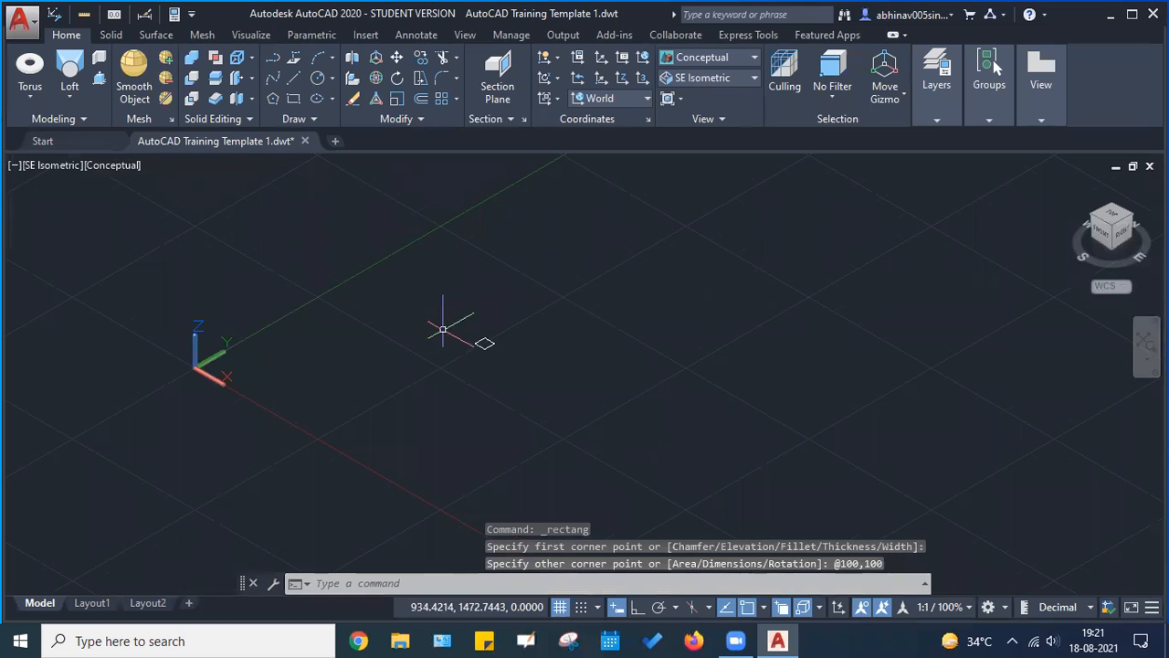
Draw a circle of radius 25 at the centre of the 100 by 100 rectangle
{"action": "scroll", "coordinate": [485, 347], "scroll_direction": "up", "scroll_amount": 10}
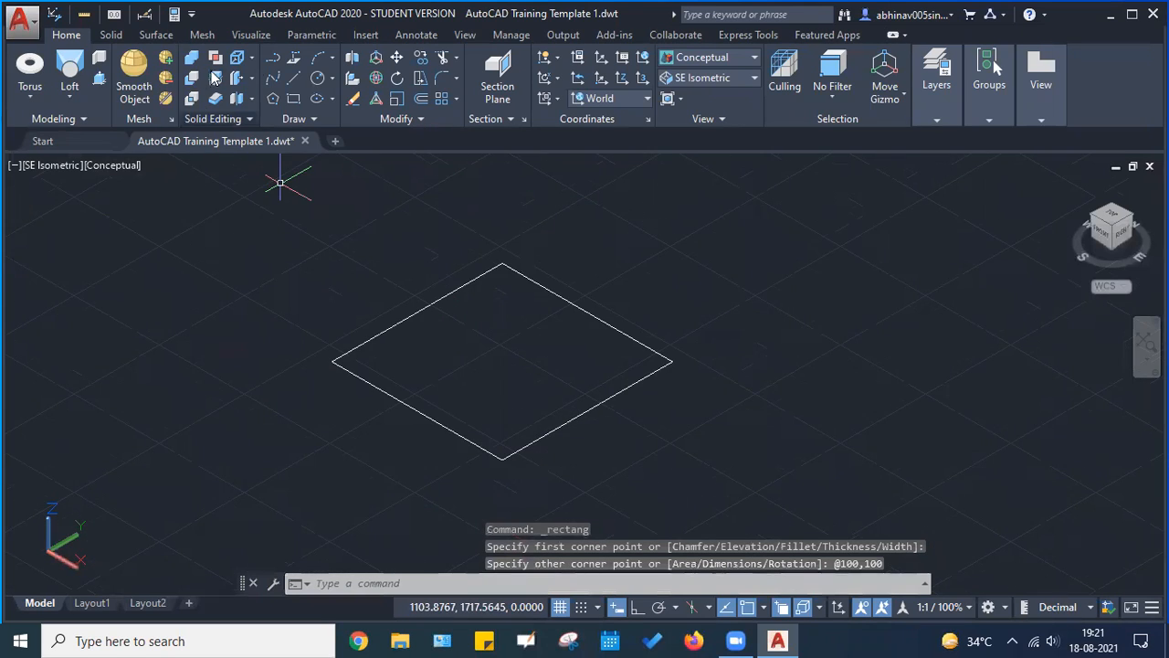
{"action": "left_click", "coordinate": [317, 78]}
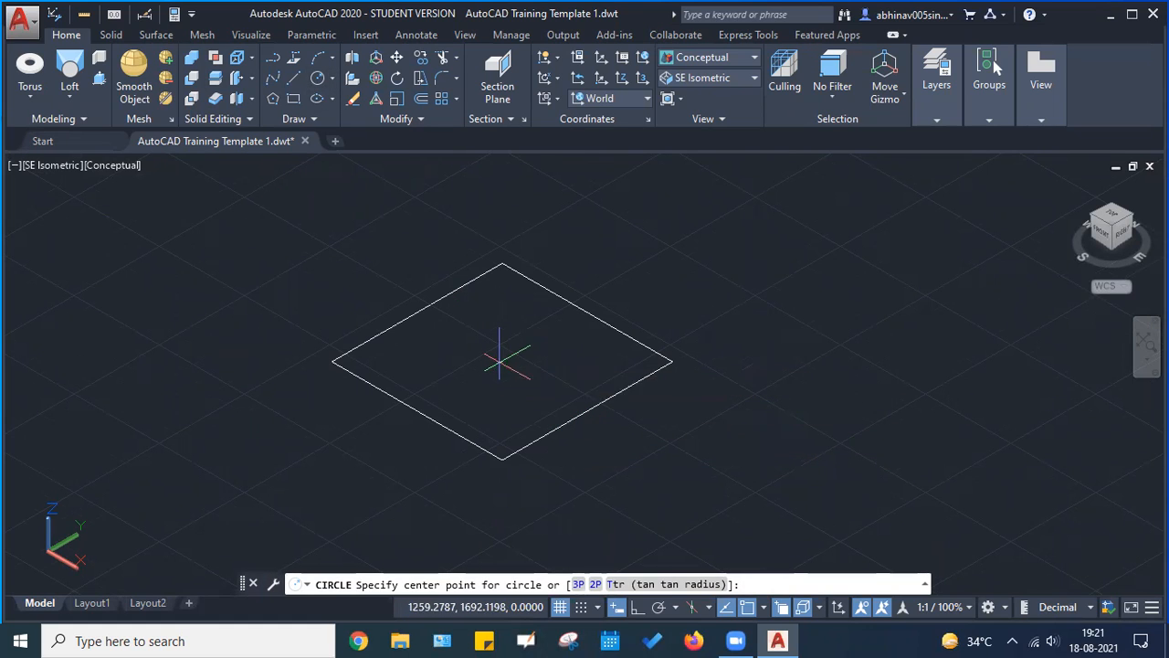
{"action": "left_click", "coordinate": [500, 360]}
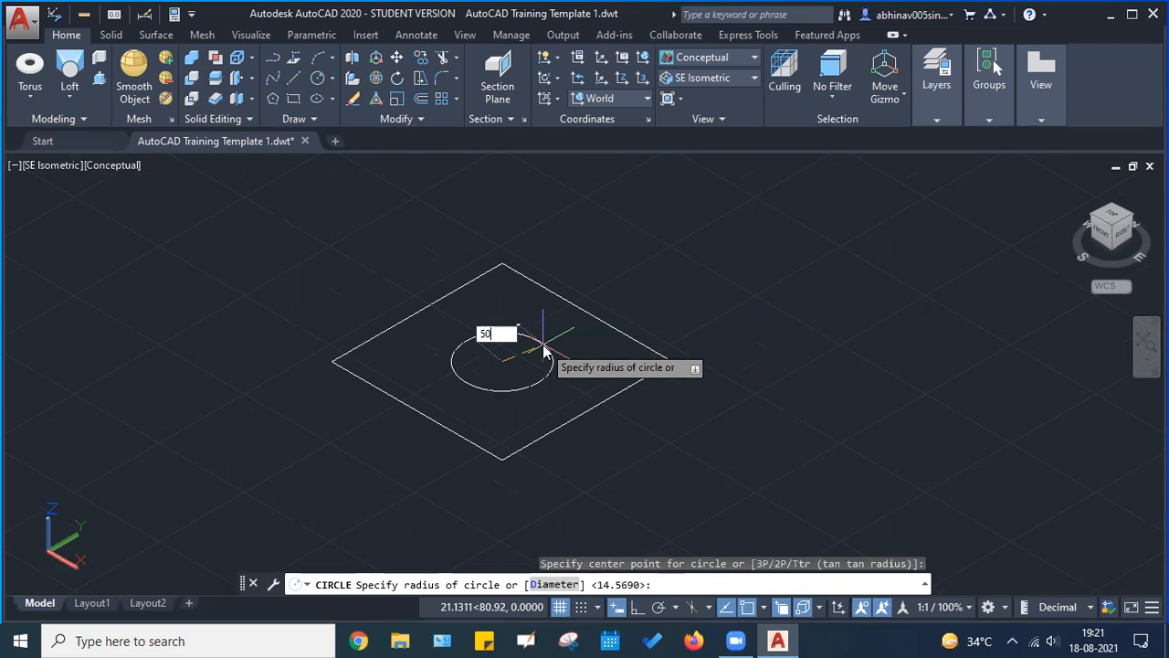
{"action": "type", "text": "25"}
{"action": "key", "text": "Return"}
{"action": "middle_click_drag", "start_coordinate": [413, 355], "coordinate": [352, 357]}
{"action": "key", "text": "Escape"}
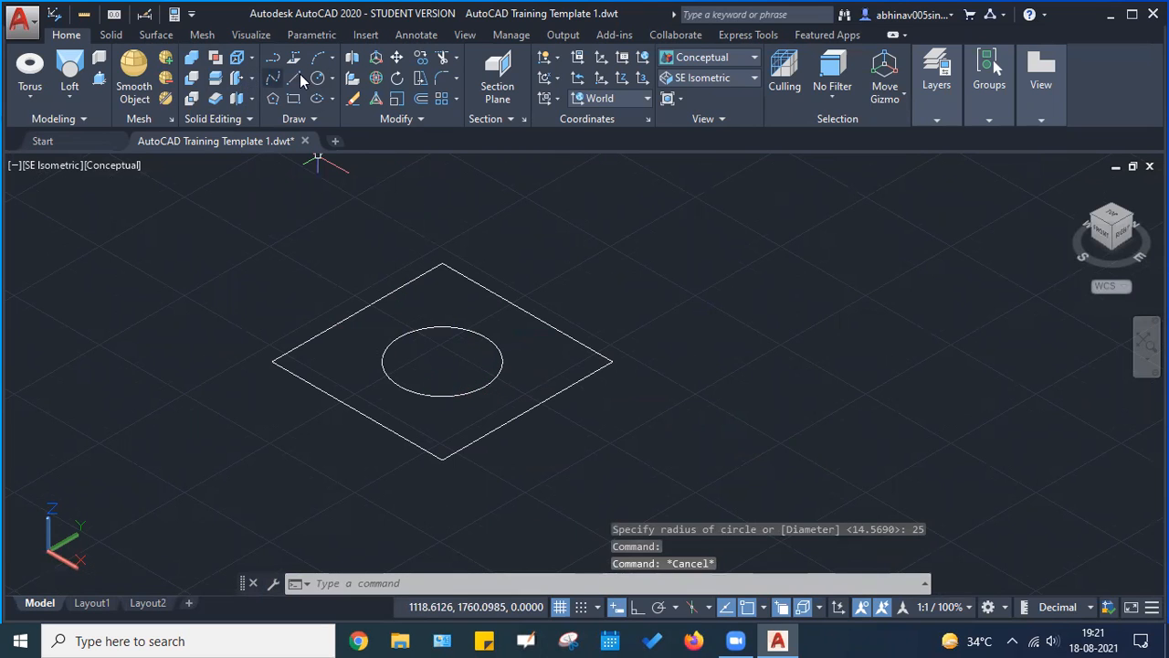
Move the circle from its centre 100 units straight up along Z with Ortho on
{"action": "left_click", "coordinate": [397, 58]}
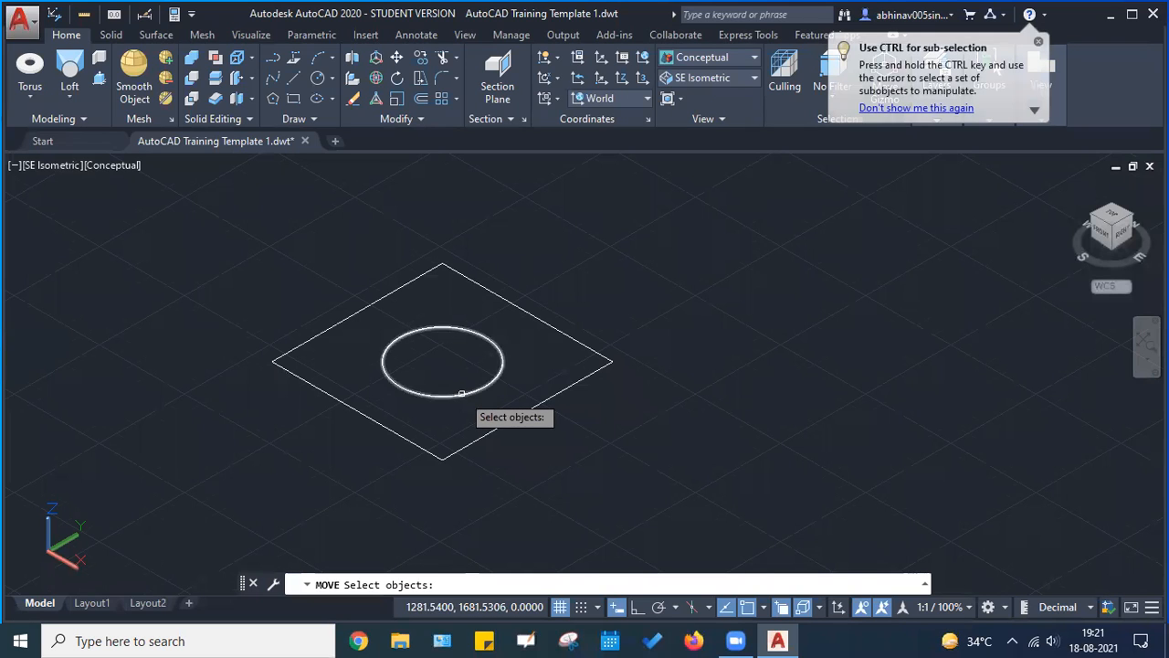
{"action": "left_click", "coordinate": [461, 392]}
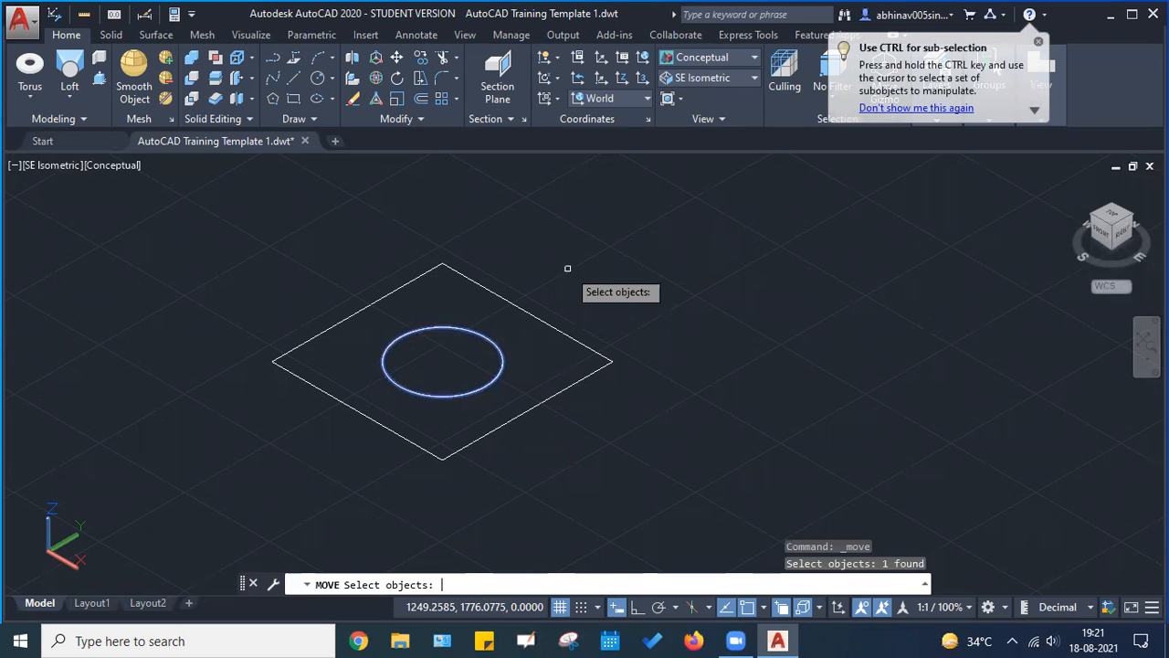
{"action": "key", "text": "Return"}
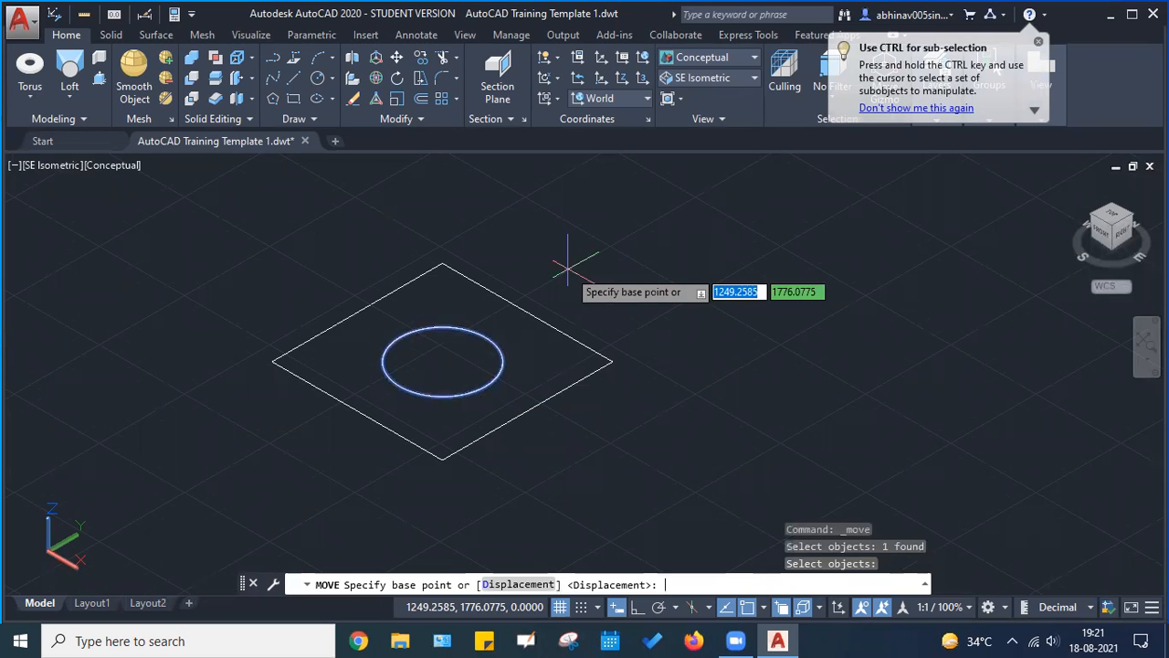
{"action": "left_click", "coordinate": [442, 362]}
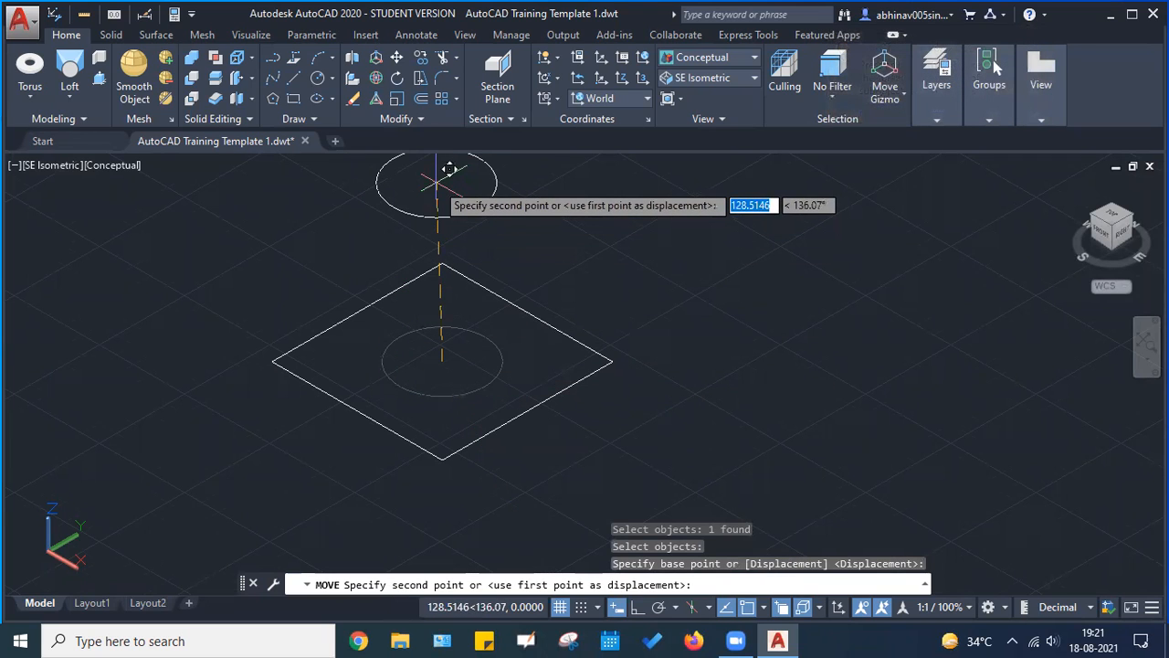
{"action": "left_click", "coordinate": [635, 607]}
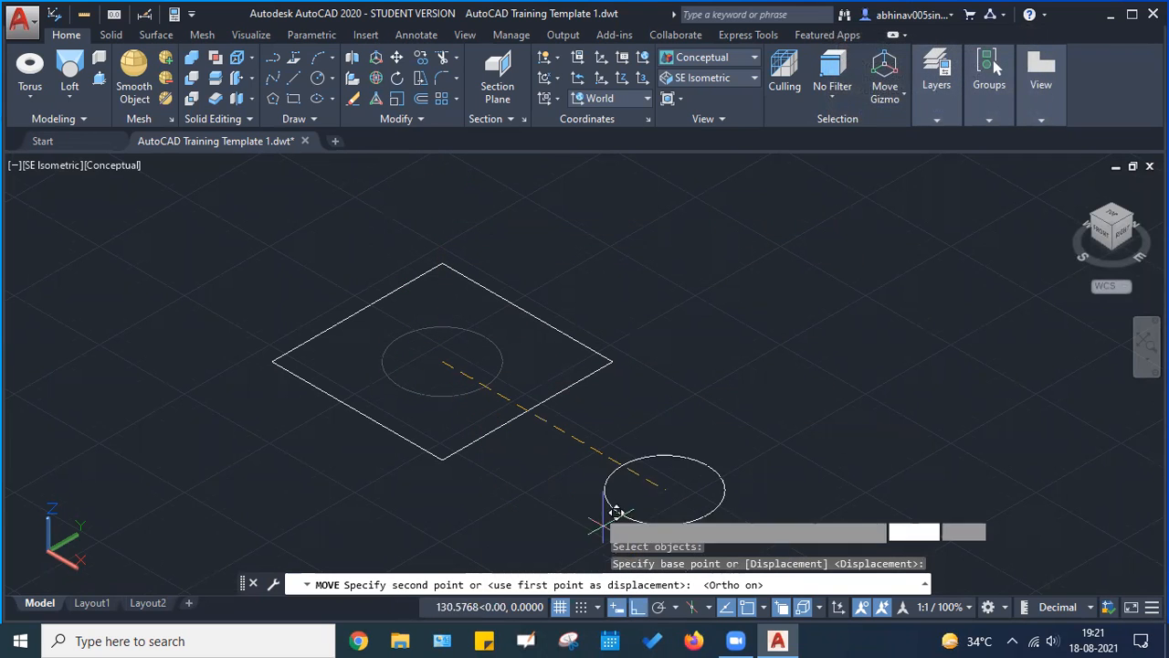
{"action": "middle_click_drag", "start_coordinate": [441, 361], "coordinate": [436, 431]}
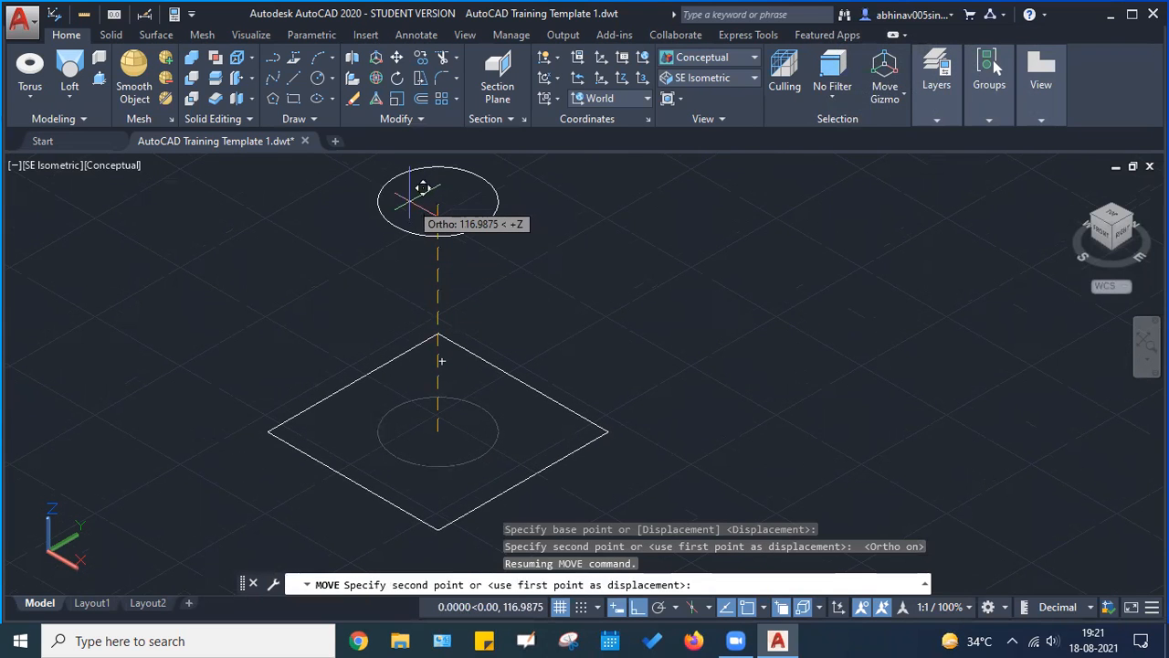
{"action": "type", "text": "100"}
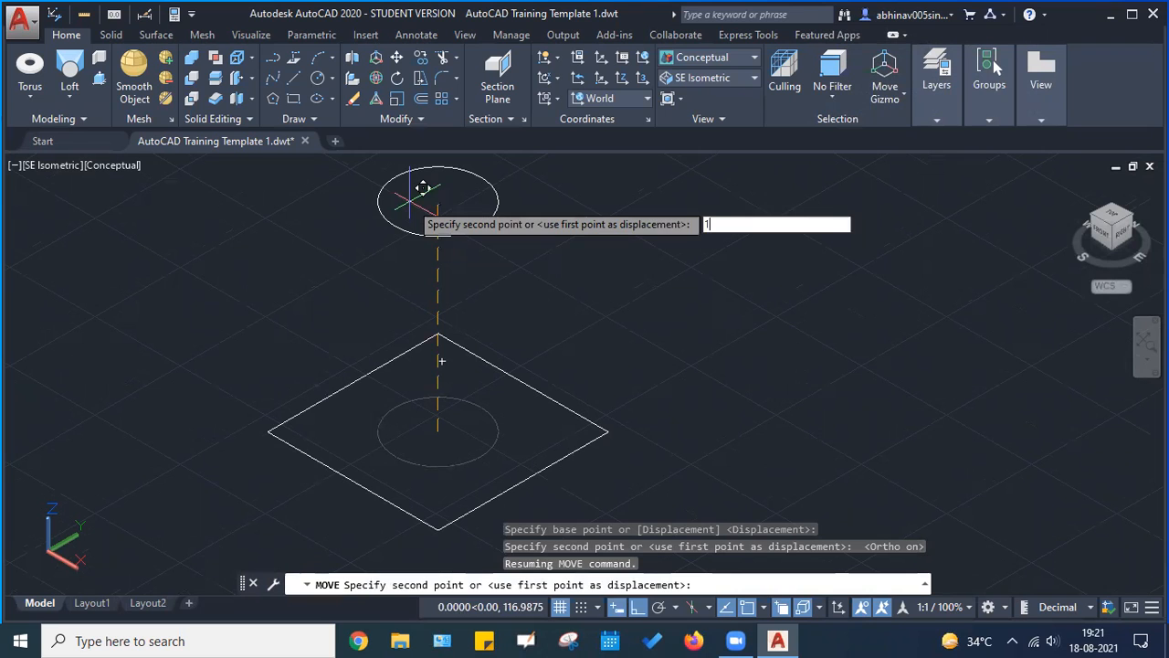
{"action": "key", "text": "Return"}
Loft a solid from the square base to the raised circle using the Cross sections only option
{"action": "scroll", "coordinate": [521, 352], "scroll_direction": "down", "scroll_amount": 4}
{"action": "middle_click_drag", "start_coordinate": [539, 347], "coordinate": [378, 295]}
{"action": "key", "text": "Escape"}
{"action": "middle_click_drag", "start_coordinate": [179, 234], "coordinate": [190, 249]}
{"action": "left_click", "coordinate": [70, 96]}
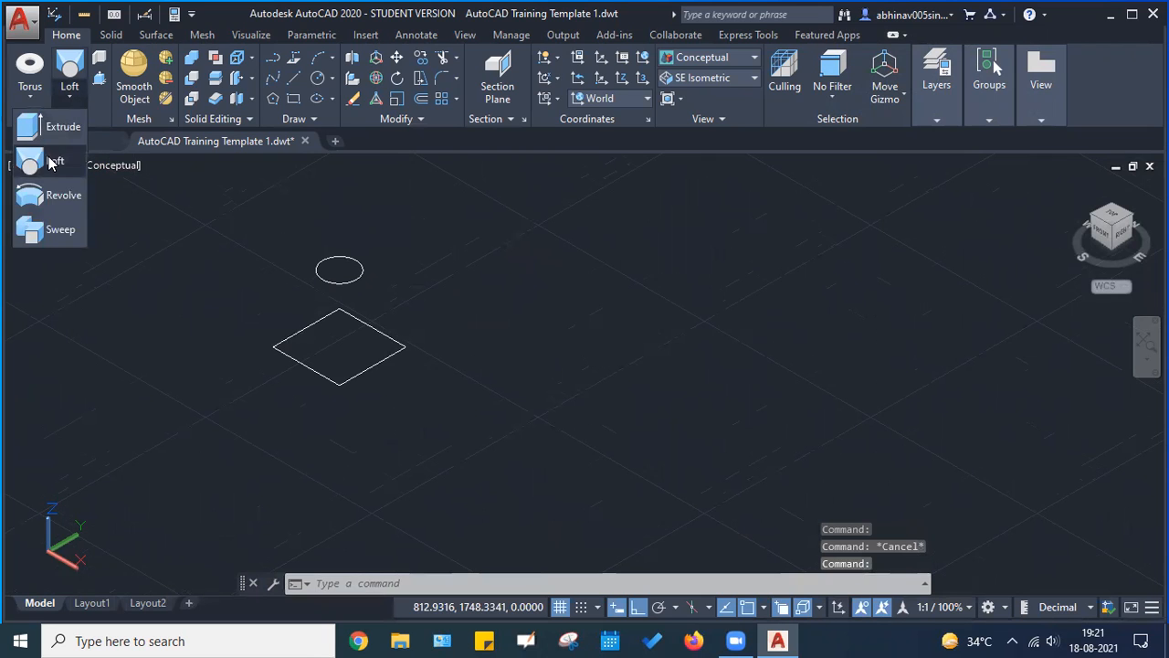
{"action": "left_click", "coordinate": [52, 161]}
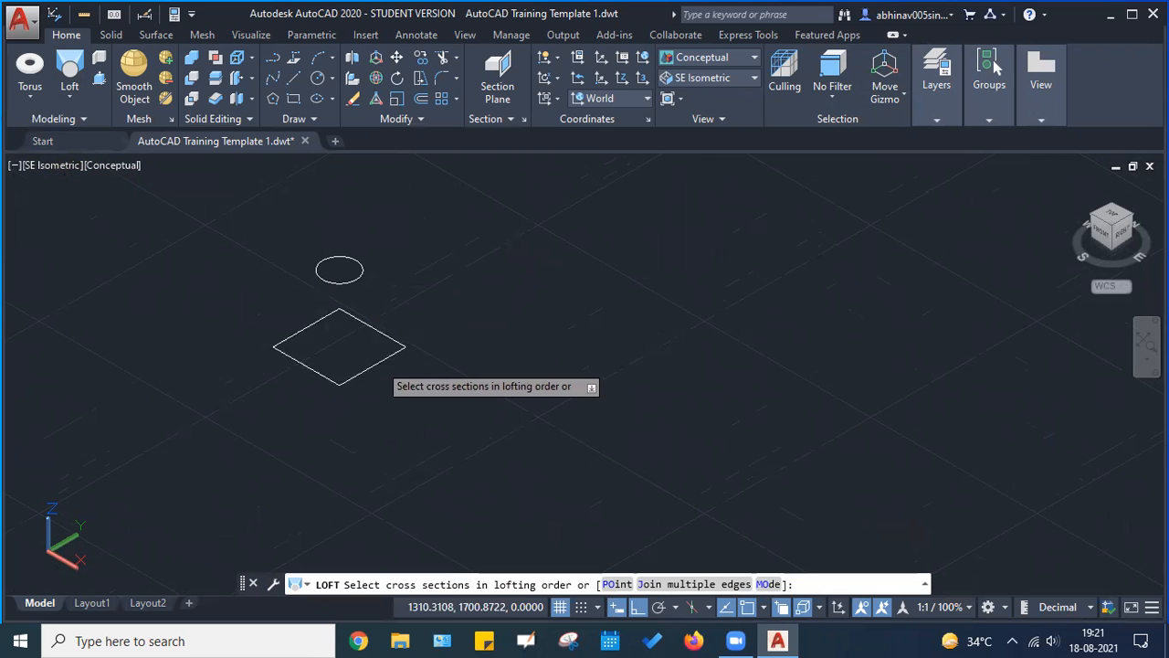
{"action": "left_click", "coordinate": [371, 366]}
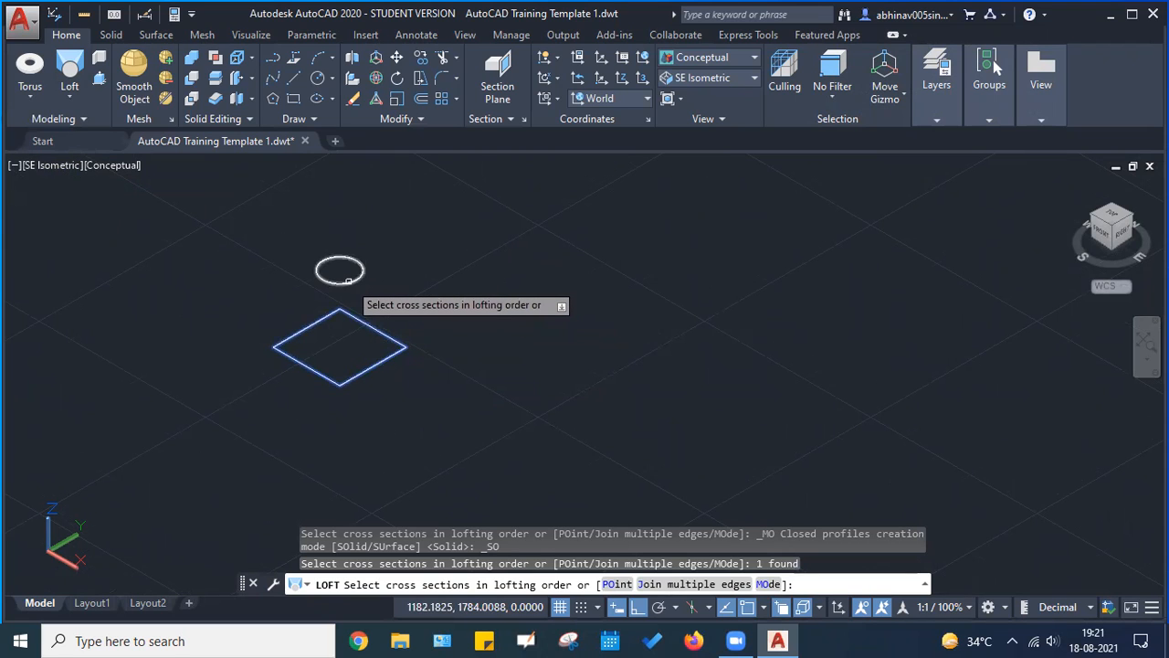
{"action": "left_click", "coordinate": [351, 283]}
{"action": "middle_click_drag", "start_coordinate": [485, 292], "coordinate": [626, 285]}
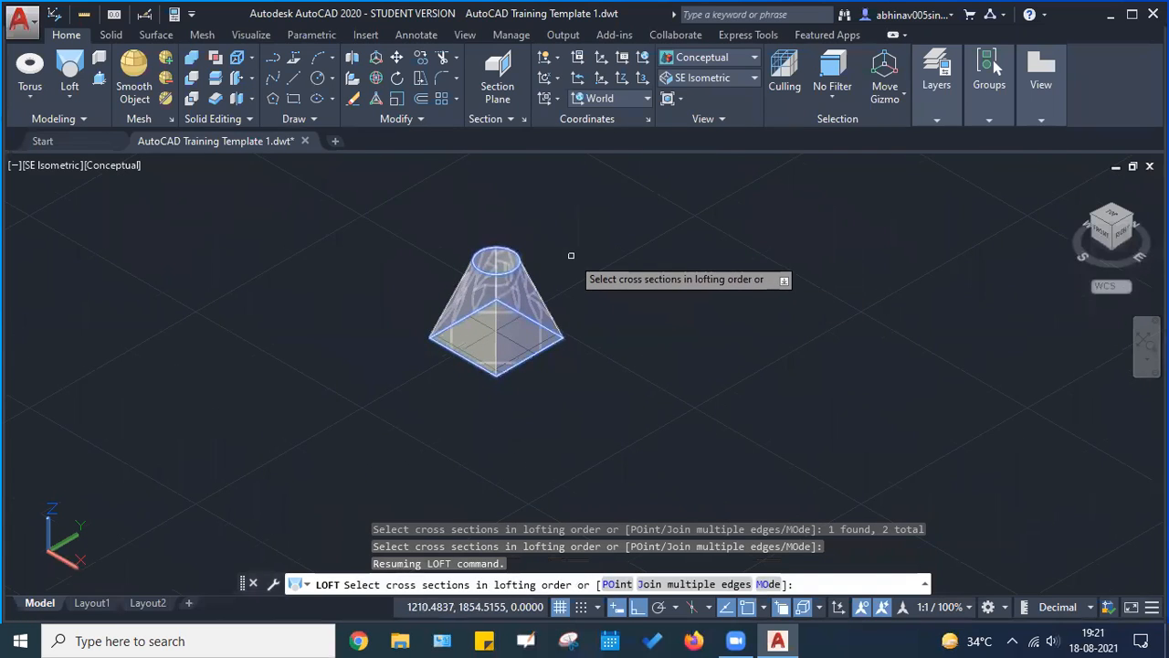
{"action": "scroll", "coordinate": [580, 262], "scroll_direction": "up", "scroll_amount": 1}
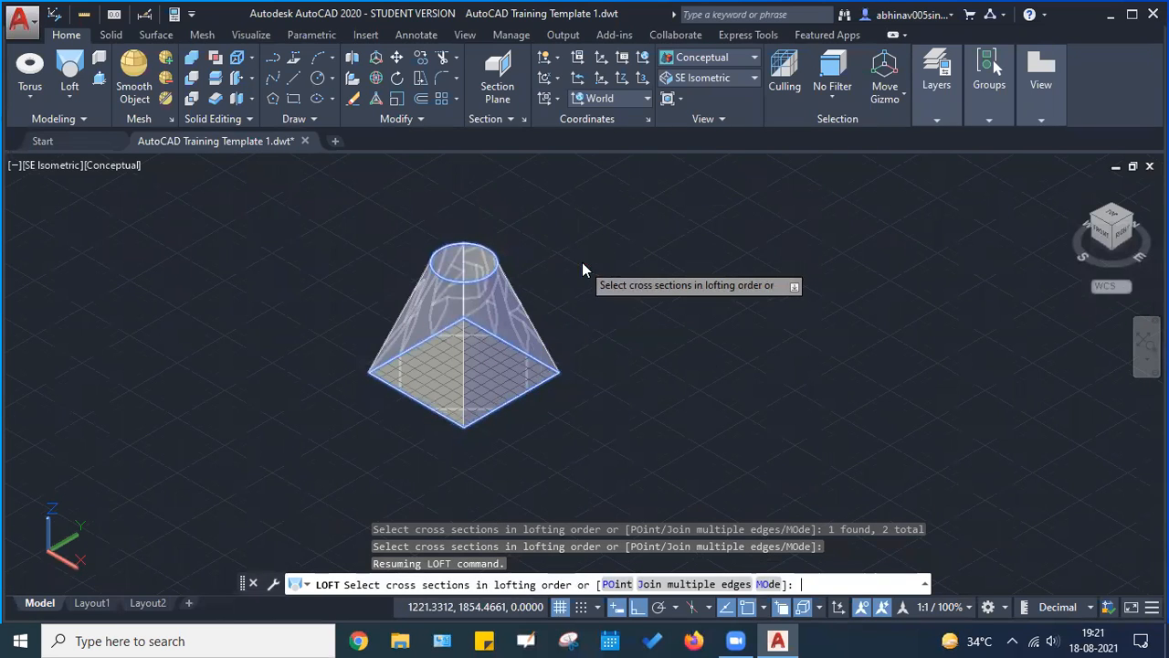
{"action": "key", "text": "Return"}
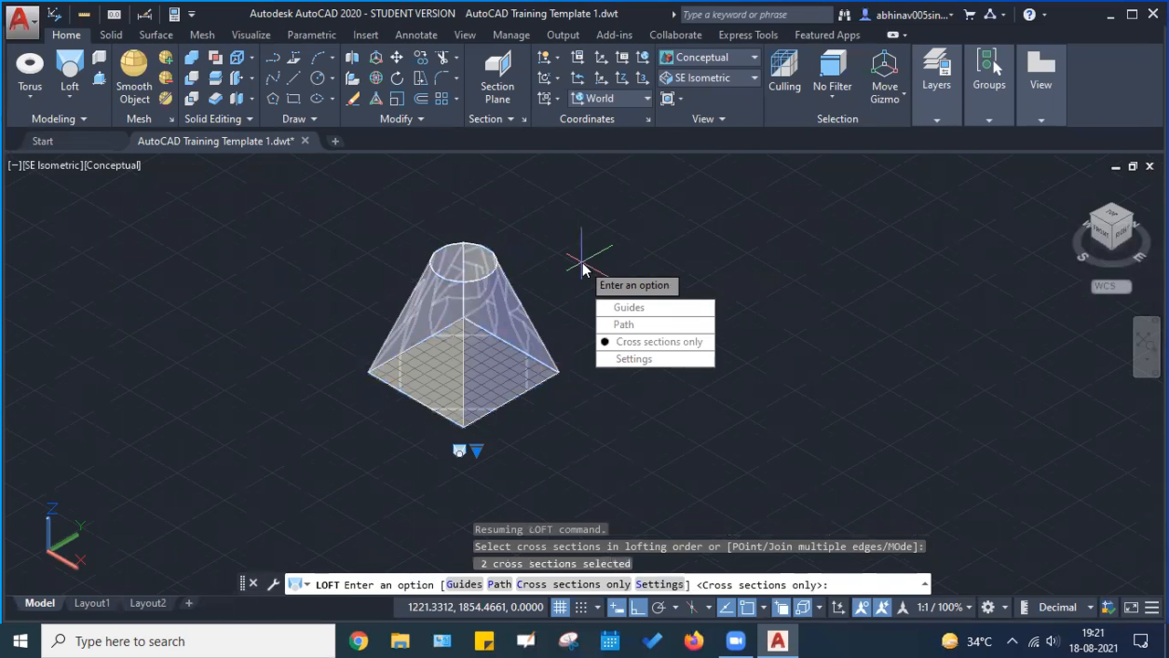
{"action": "left_click", "coordinate": [643, 340]}
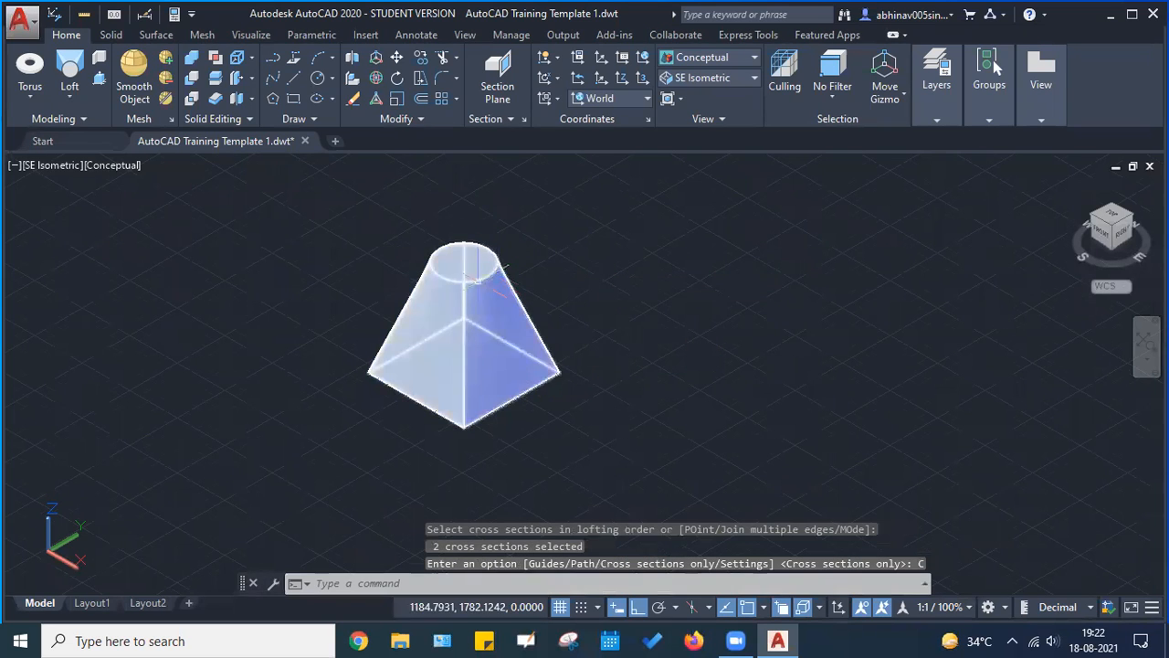
{"action": "key", "text": "Escape"}
{"action": "scroll", "coordinate": [546, 353], "scroll_direction": "up", "scroll_amount": 3}
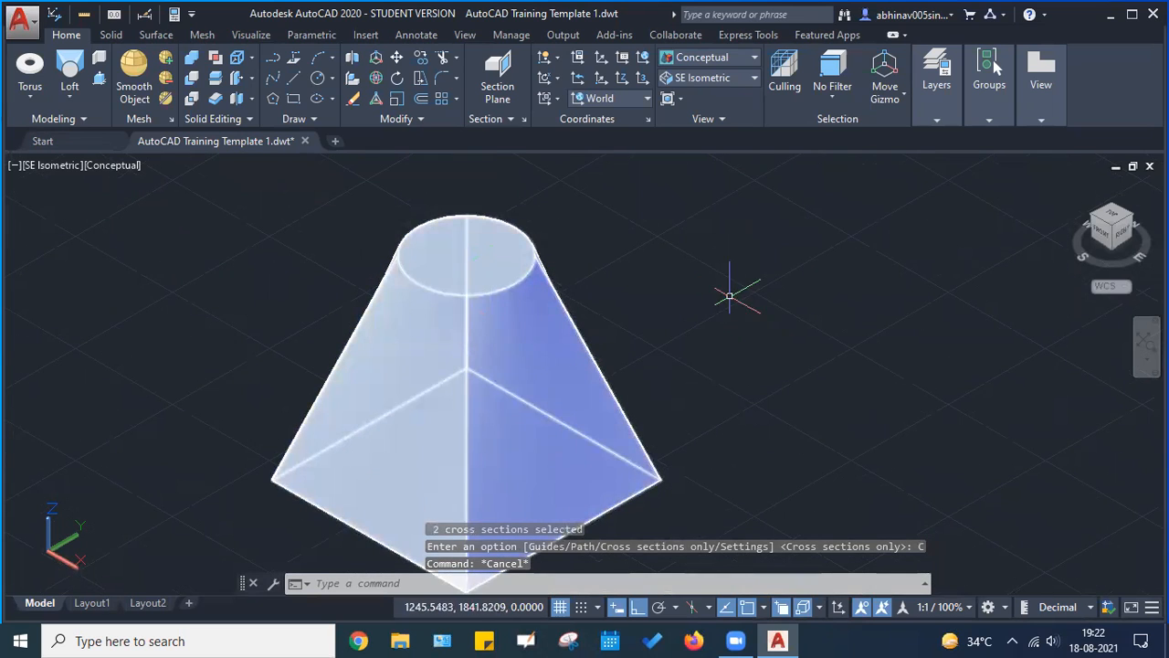
{"action": "middle_click_drag", "start_coordinate": [713, 280], "coordinate": [432, 248]}
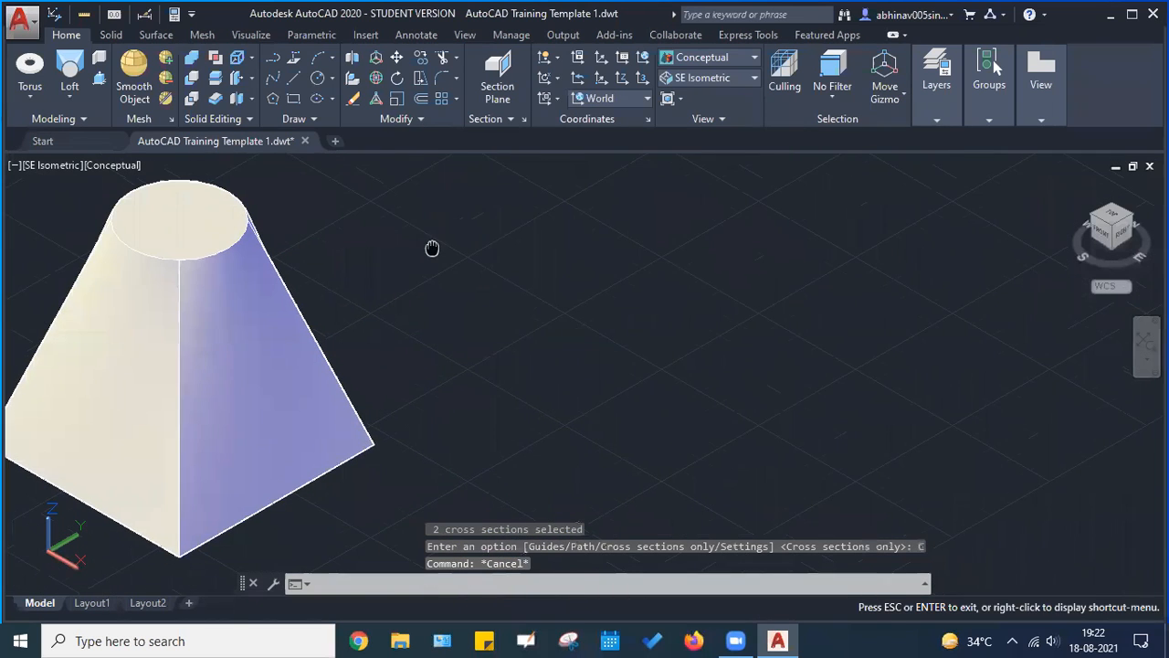
{"action": "key", "text": "Escape"}
{"action": "scroll", "coordinate": [615, 274], "scroll_direction": "down", "scroll_amount": 3}
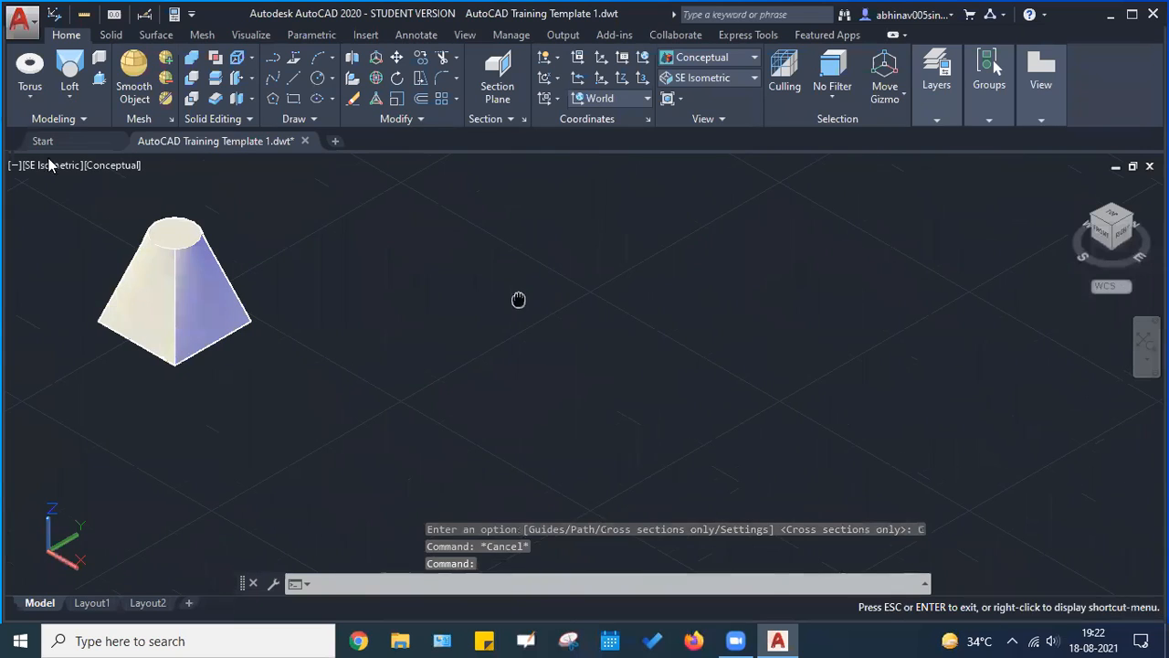
{"action": "left_click", "coordinate": [70, 95]}
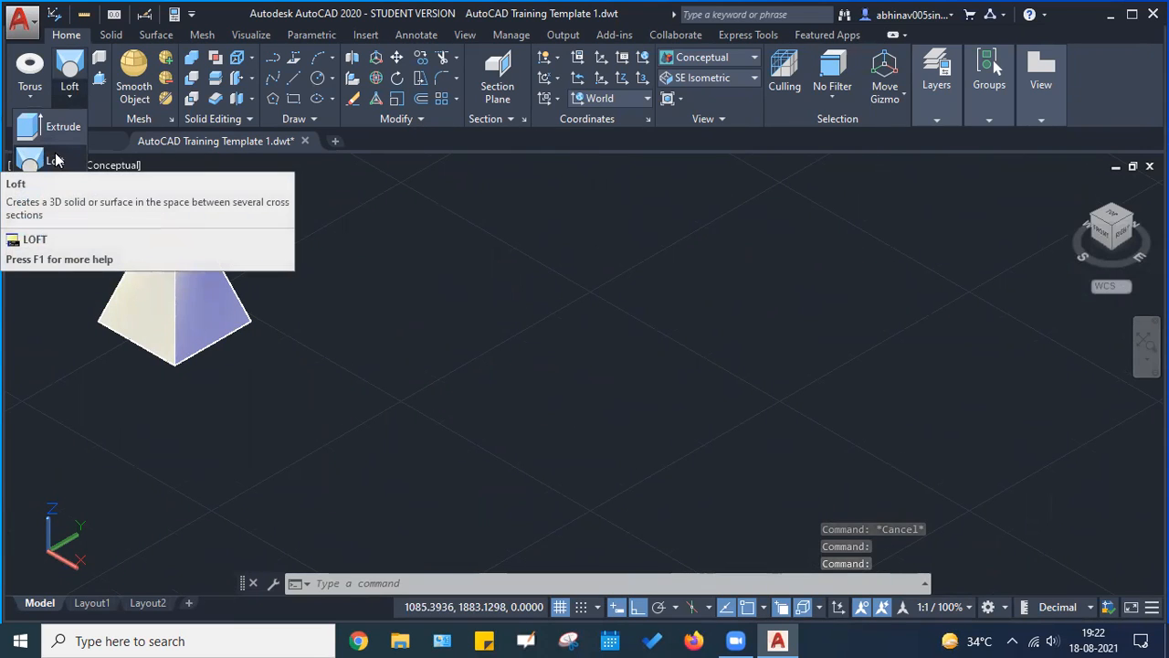
{"action": "key", "text": "Escape"}
{"action": "key", "text": "Escape"}
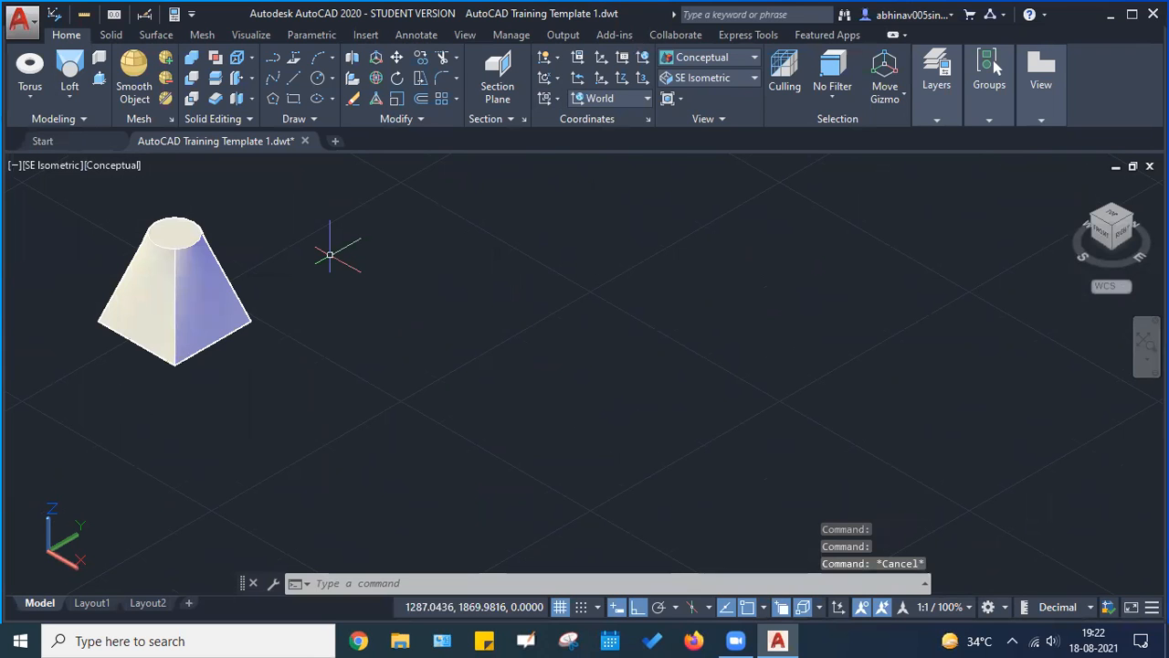
Draw a 50 by 50 rectangle on the ground plane in the empty area beside the lofted solid
{"action": "middle_click_drag", "start_coordinate": [330, 254], "coordinate": [305, 324]}
{"action": "key", "text": "Escape"}
{"action": "left_click", "coordinate": [293, 99]}
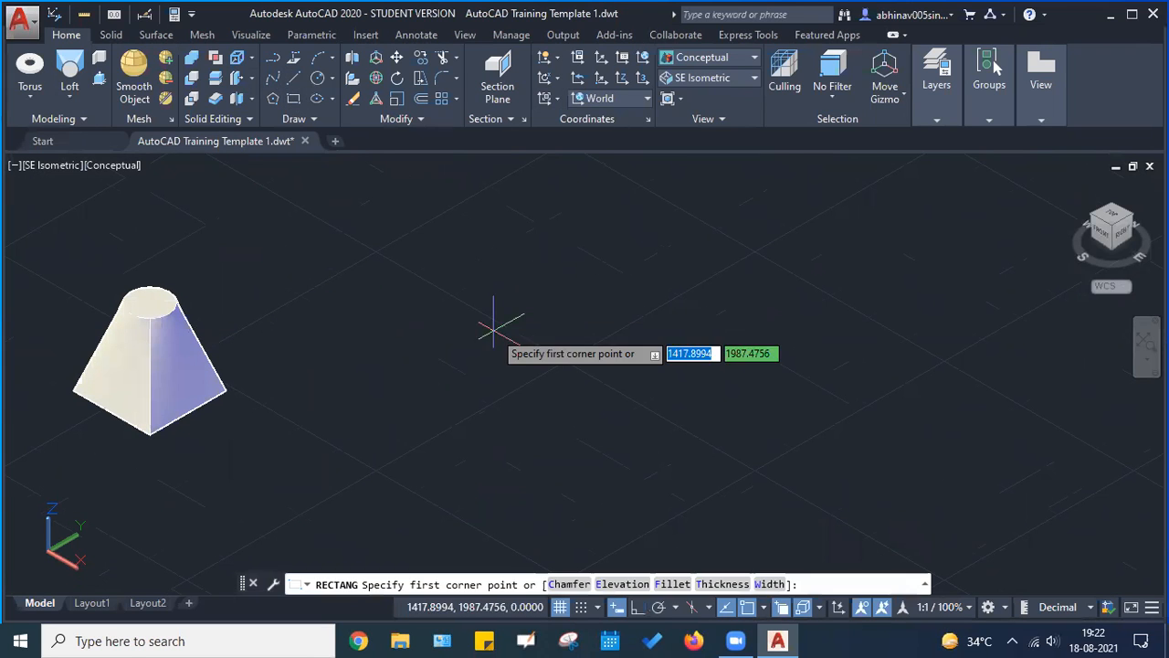
{"action": "left_click", "coordinate": [456, 325]}
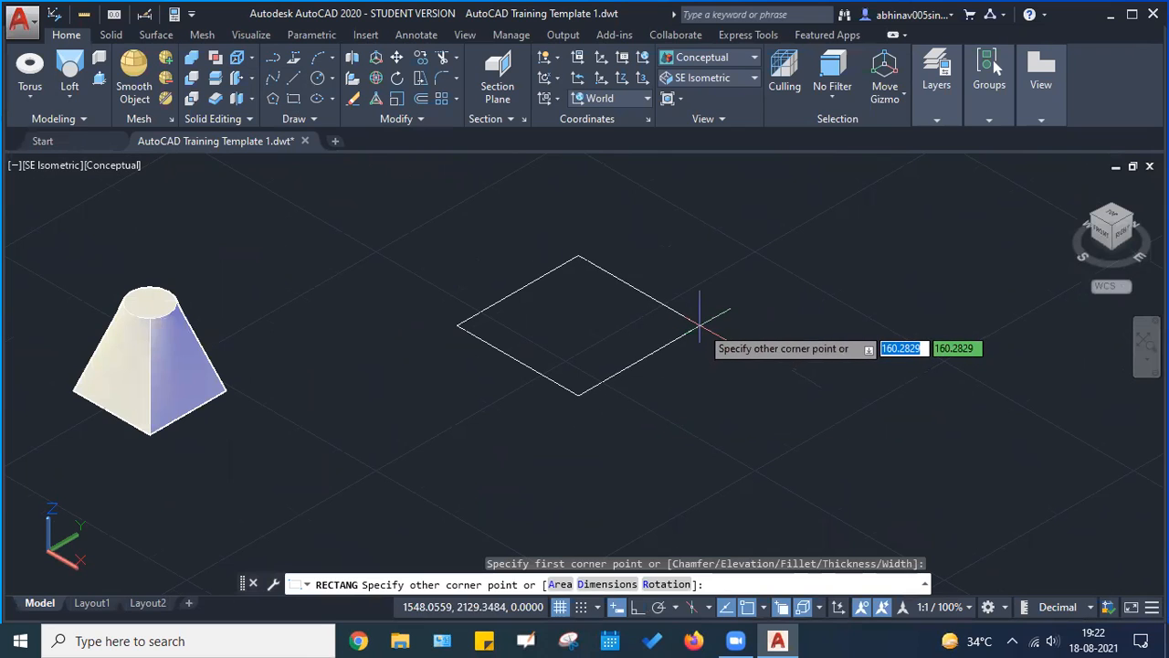
{"action": "type", "text": "50"}
{"action": "key", "text": "Tab"}
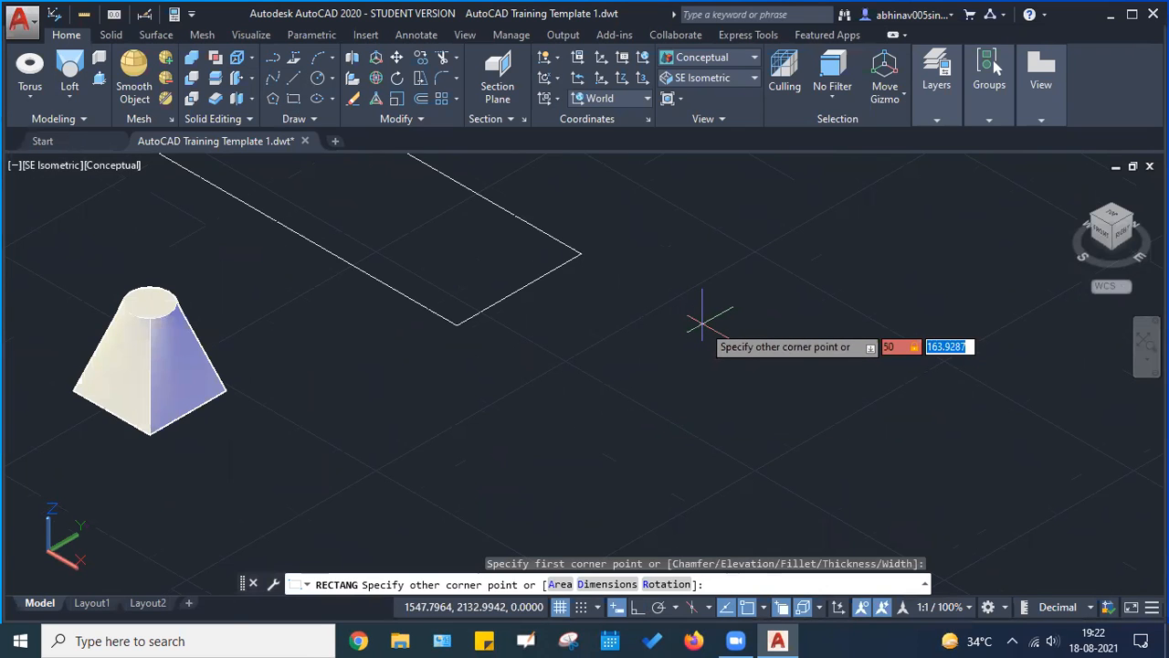
{"action": "type", "text": "50"}
{"action": "key", "text": "Return"}
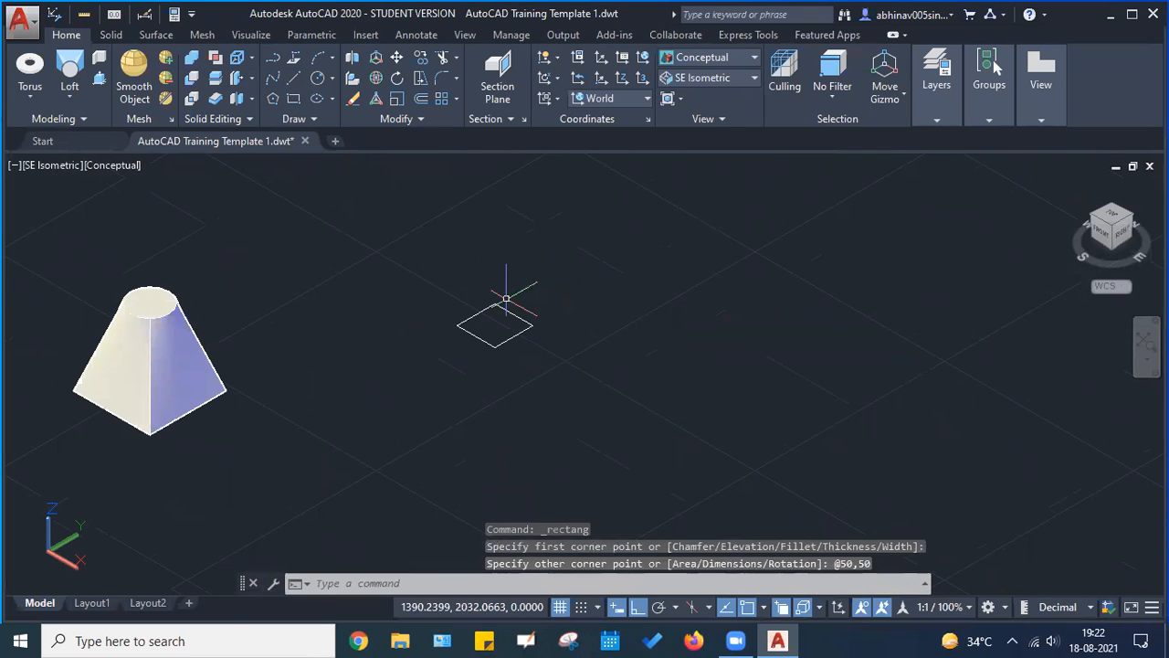
Copy the 50 by 50 rectangle from its centre to a freely picked, distant point on the ground plane with Ortho off
{"action": "scroll", "coordinate": [496, 315], "scroll_direction": "up", "scroll_amount": 3}
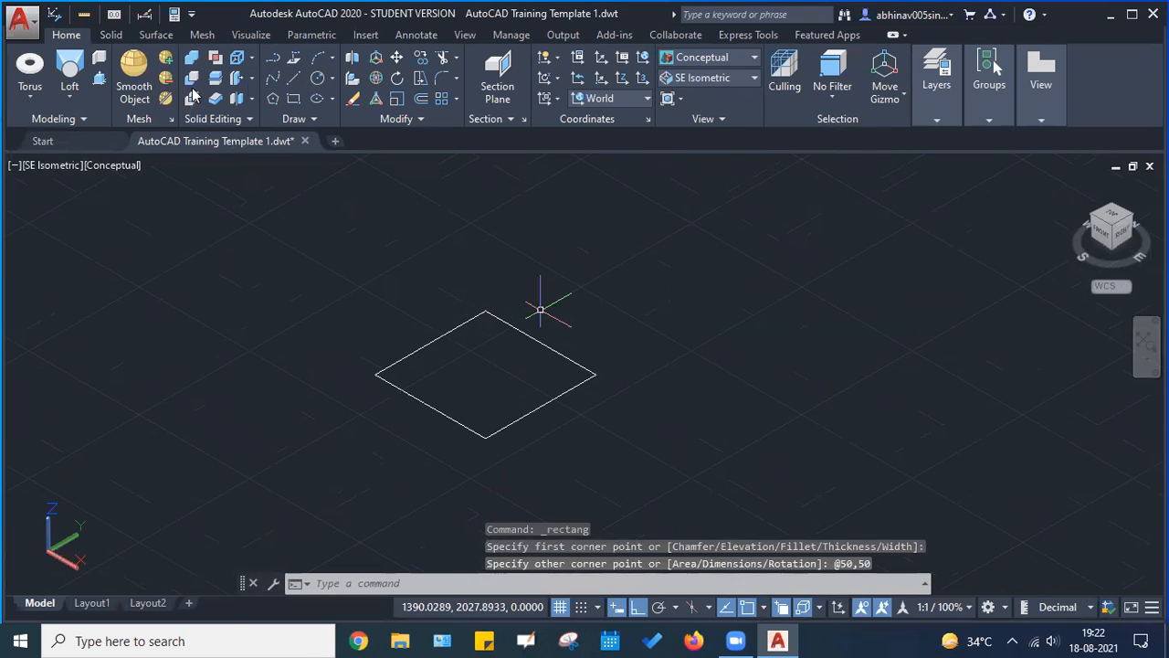
{"action": "middle_click_drag", "start_coordinate": [574, 308], "coordinate": [465, 331]}
{"action": "type", "text": "co"}
{"action": "key", "text": "Return"}
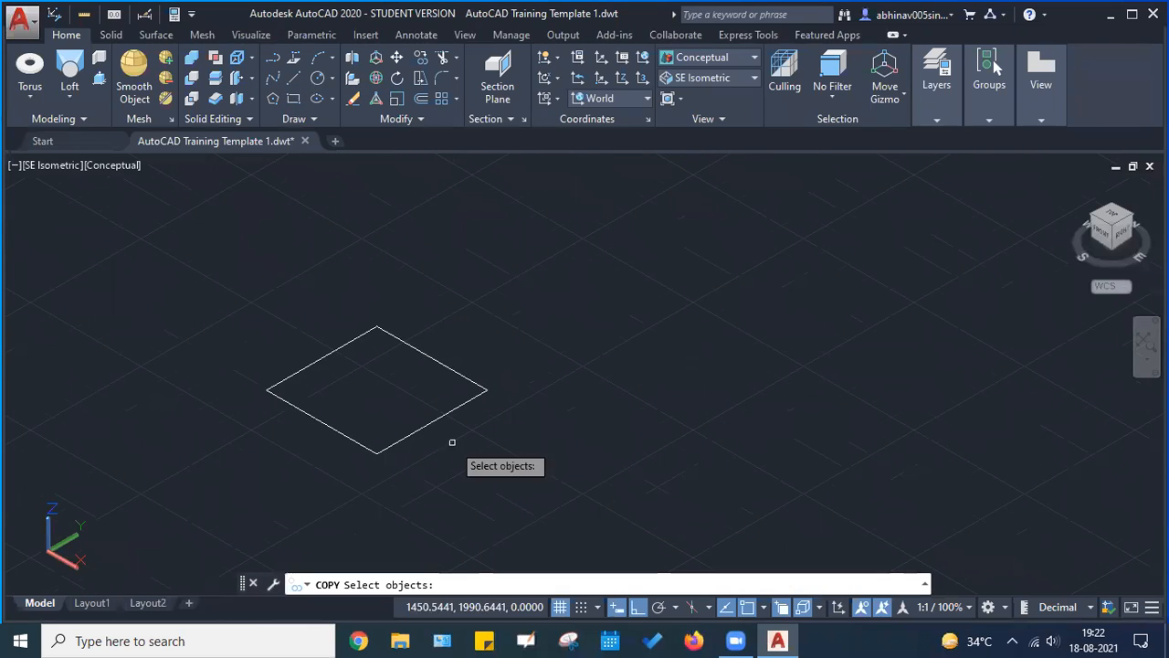
{"action": "left_click", "coordinate": [438, 417]}
{"action": "key", "text": "Return"}
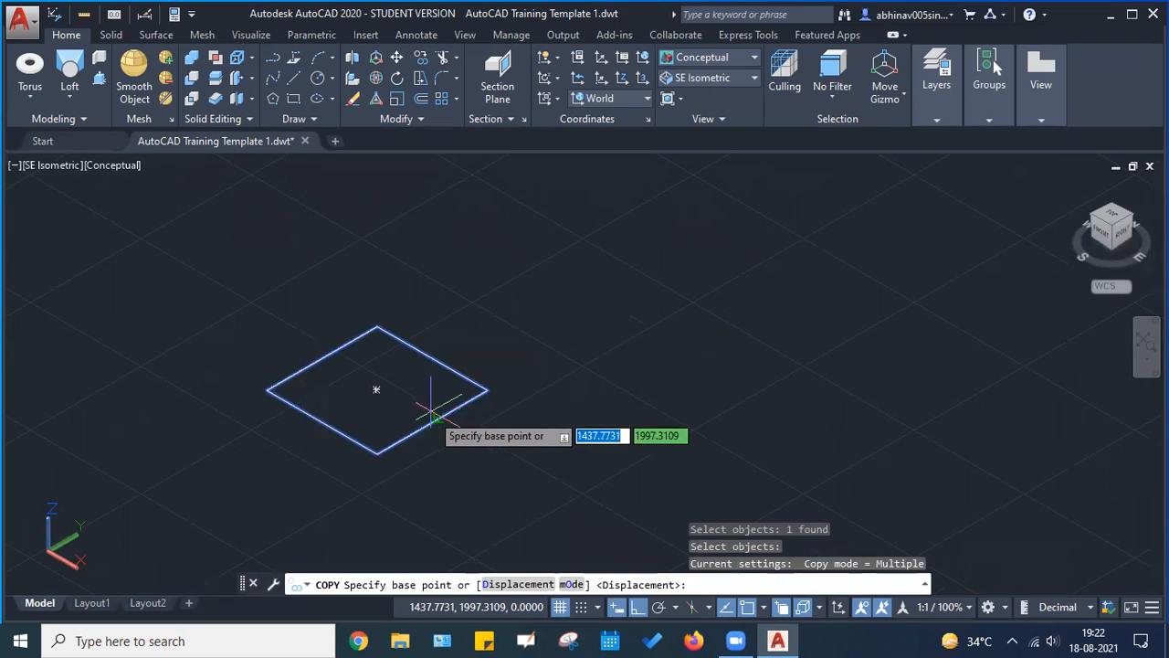
{"action": "left_click", "coordinate": [375, 387]}
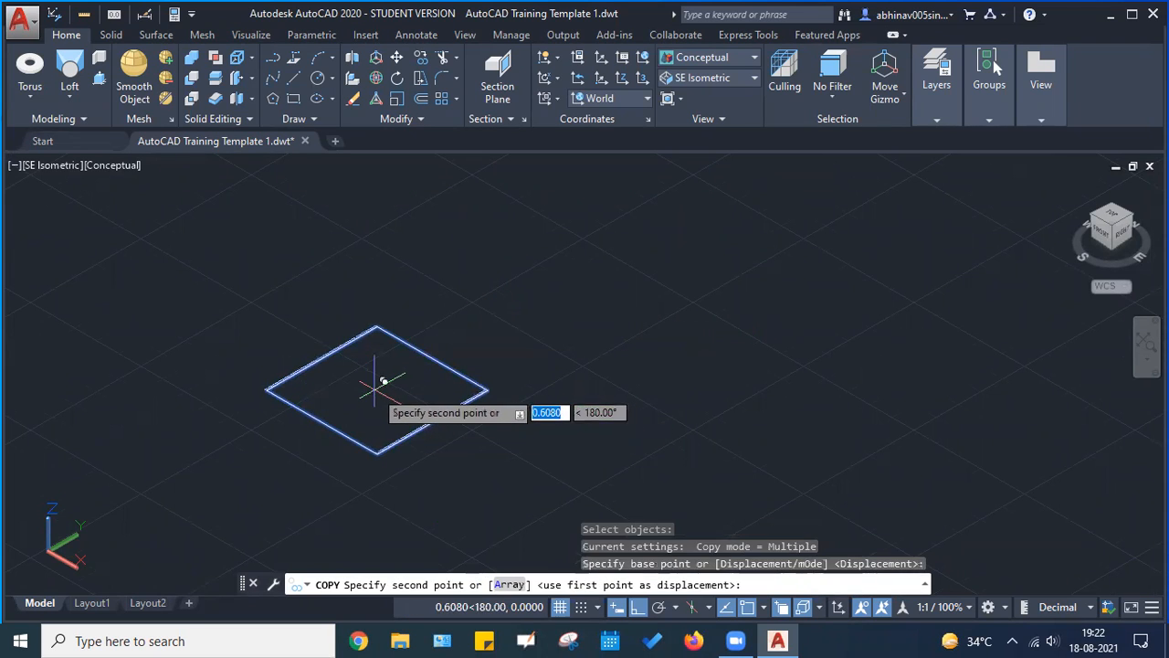
{"action": "middle_click_drag", "start_coordinate": [627, 222], "coordinate": [516, 292]}
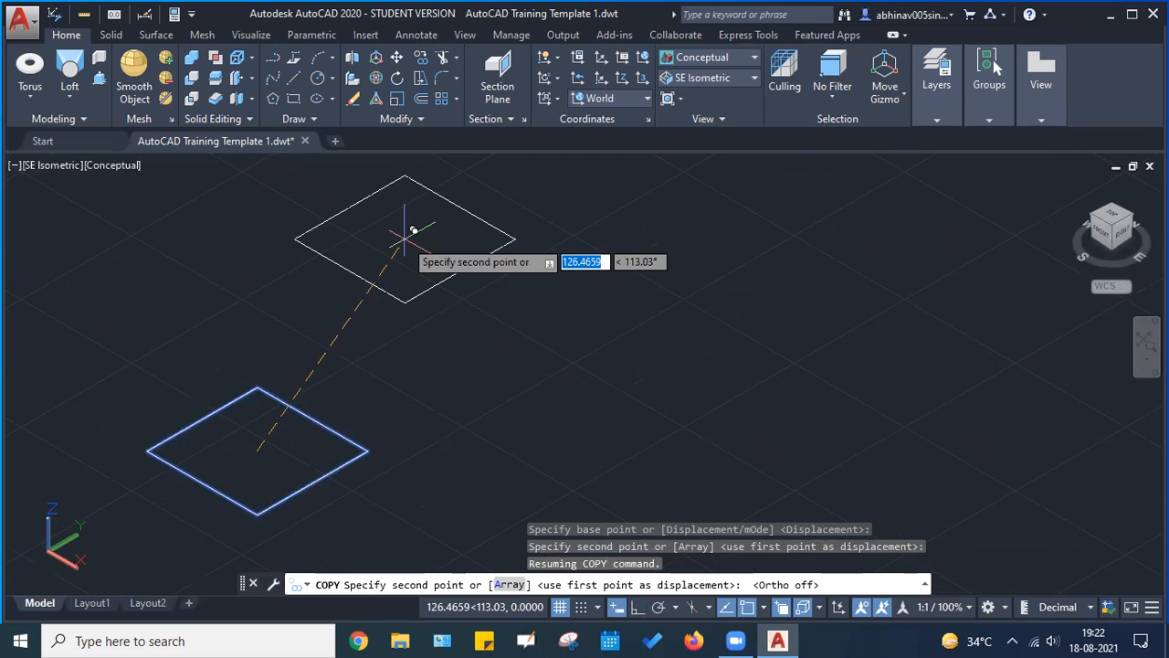
{"action": "scroll", "coordinate": [413, 231], "scroll_direction": "down", "scroll_amount": 2}
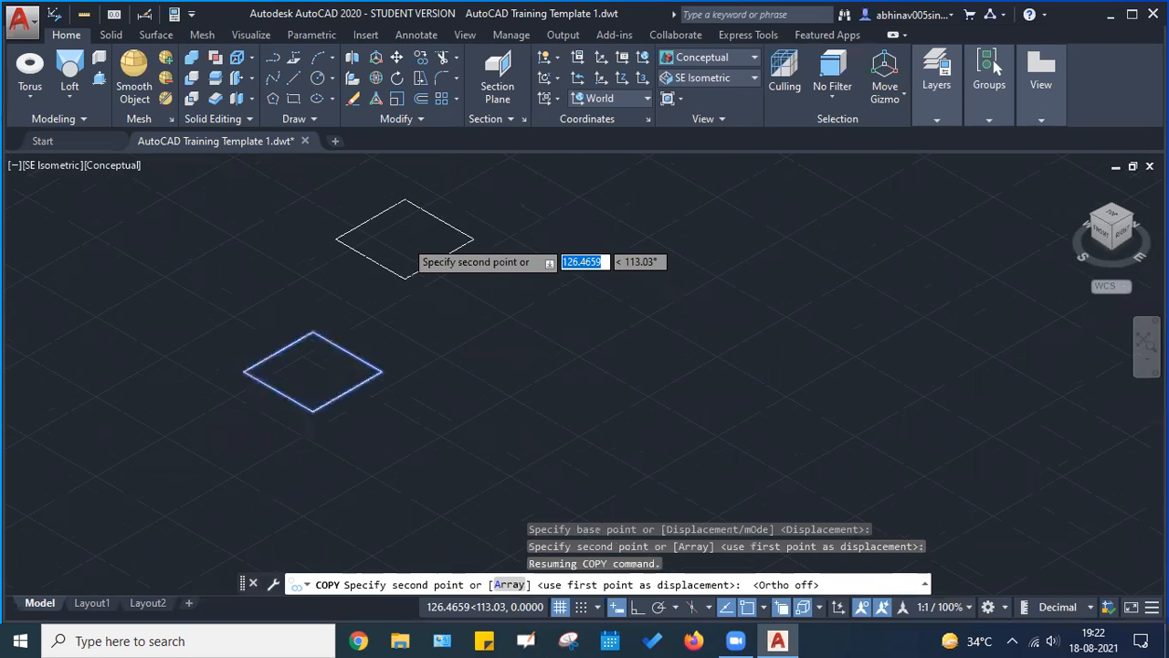
{"action": "scroll", "coordinate": [413, 231], "scroll_direction": "down", "scroll_amount": 2}
{"action": "mouse_move", "coordinate": [416, 230]}
{"action": "middle_mouse_down"}
{"action": "mouse_move", "coordinate": [426, 226]}
{"action": "mouse_move", "coordinate": [403, 264]}
{"action": "middle_mouse_up"}
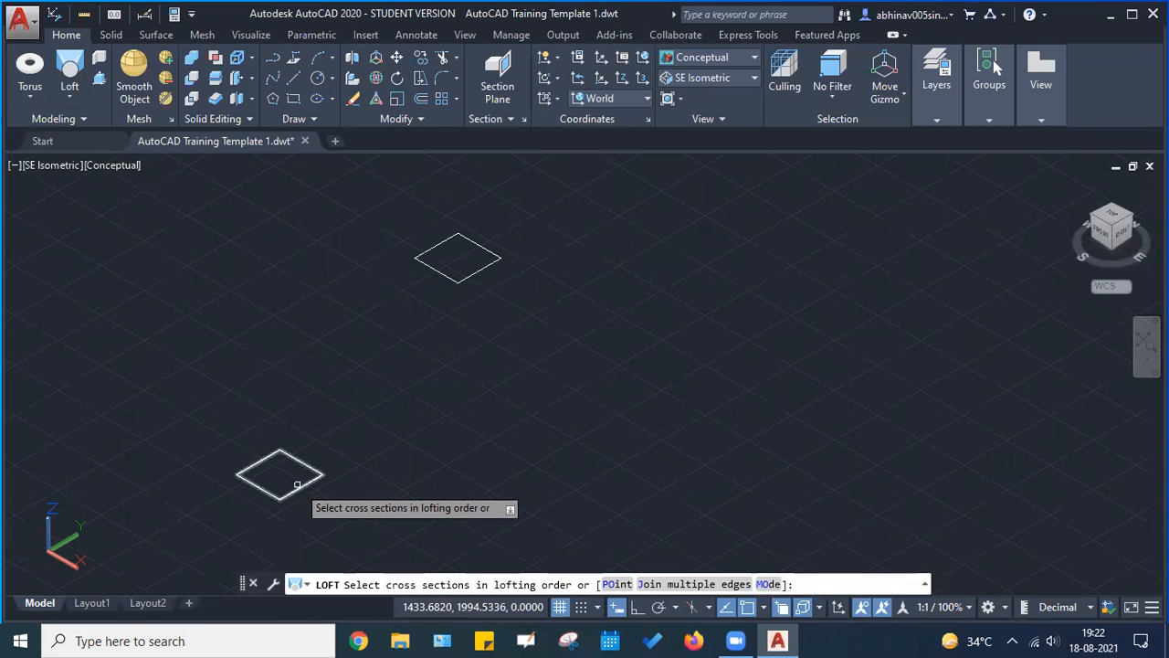
Try to loft a solid between the two coplanar rectangles using the Cross sections only option
{"action": "left_click", "coordinate": [298, 488]}
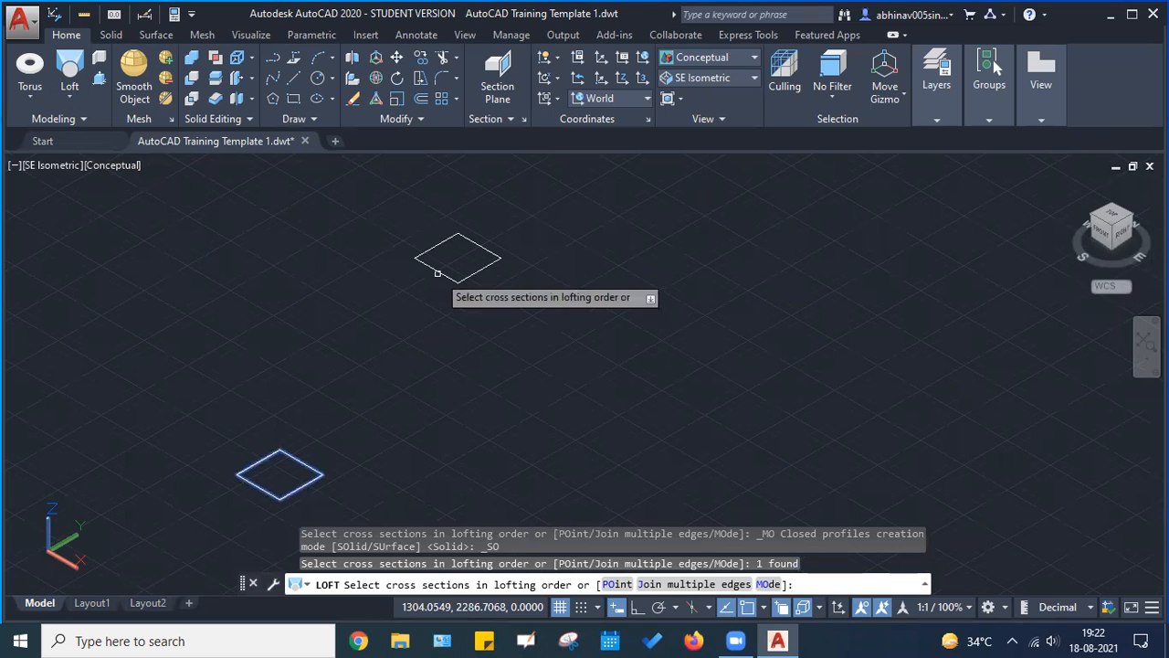
{"action": "left_click", "coordinate": [437, 273]}
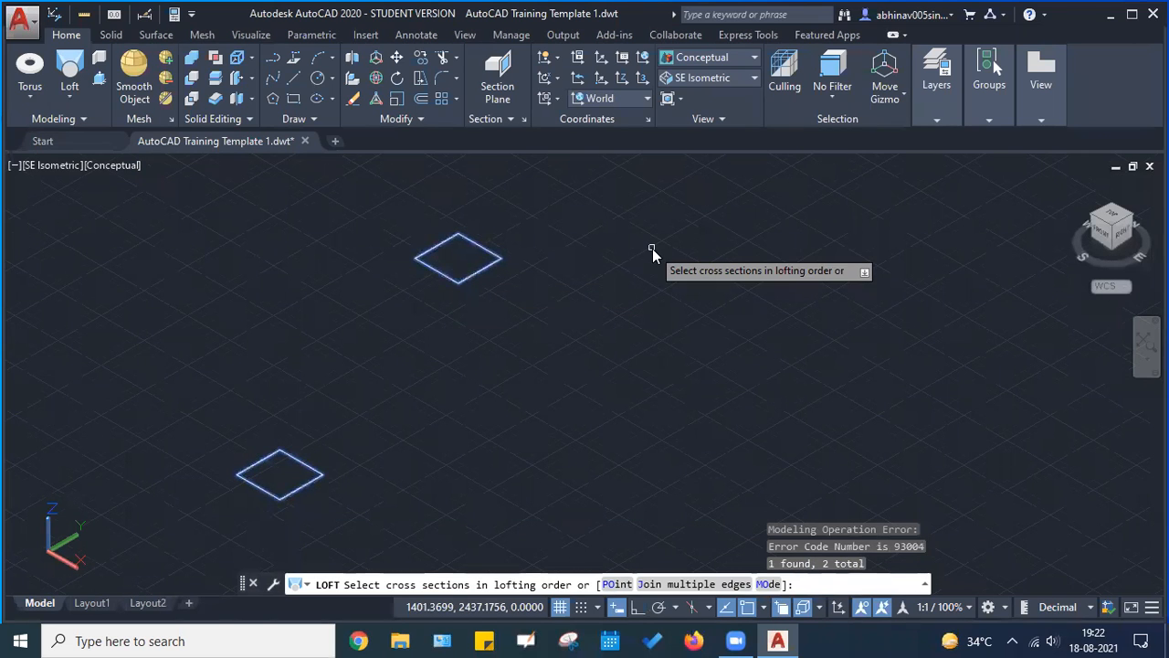
{"action": "key", "text": "Return"}
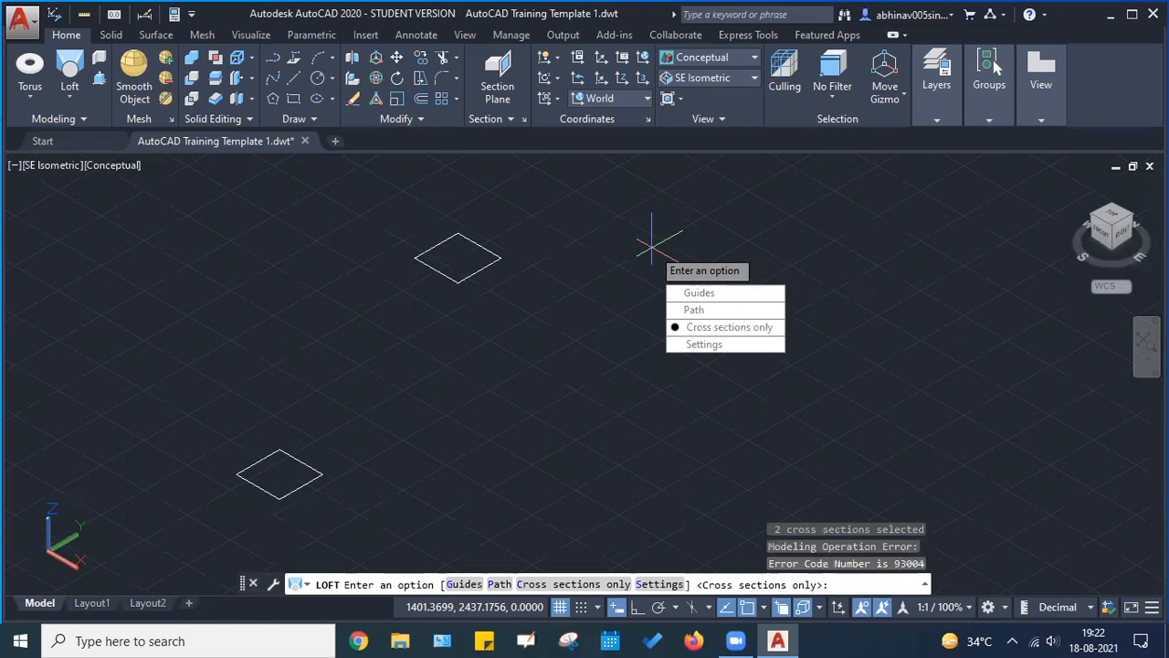
{"action": "key", "text": "Return"}
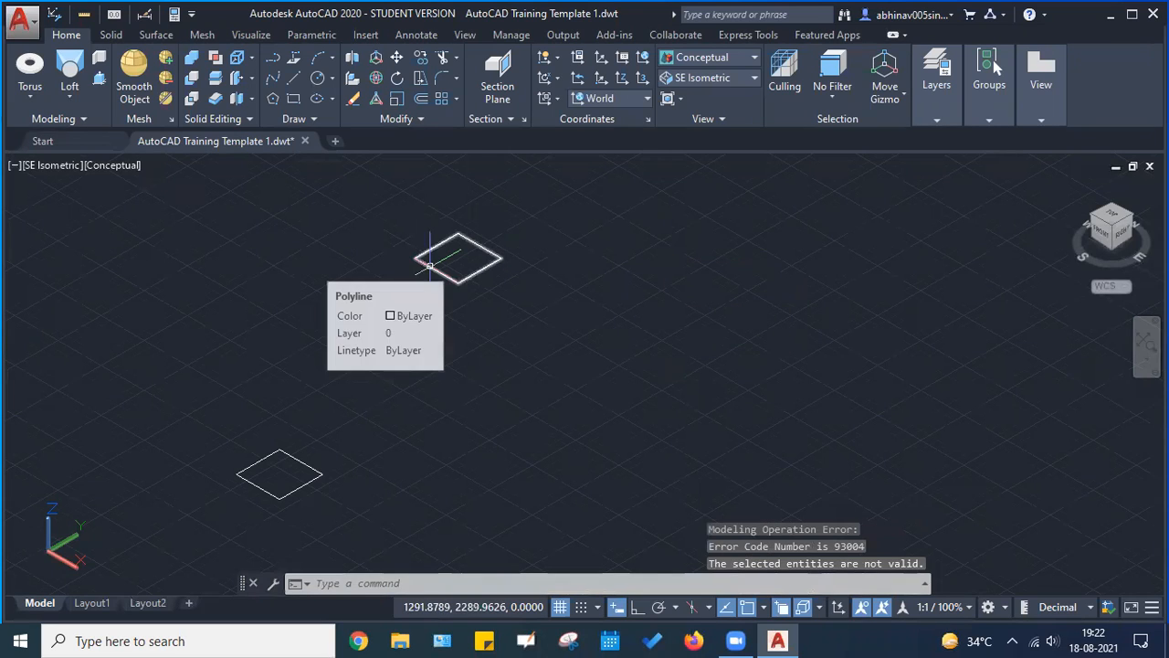
Erase the distant copy of the rectangle from the ground plane
{"action": "left_click", "coordinate": [429, 265]}
{"action": "key", "text": "Delete"}
{"action": "key", "text": "Escape"}
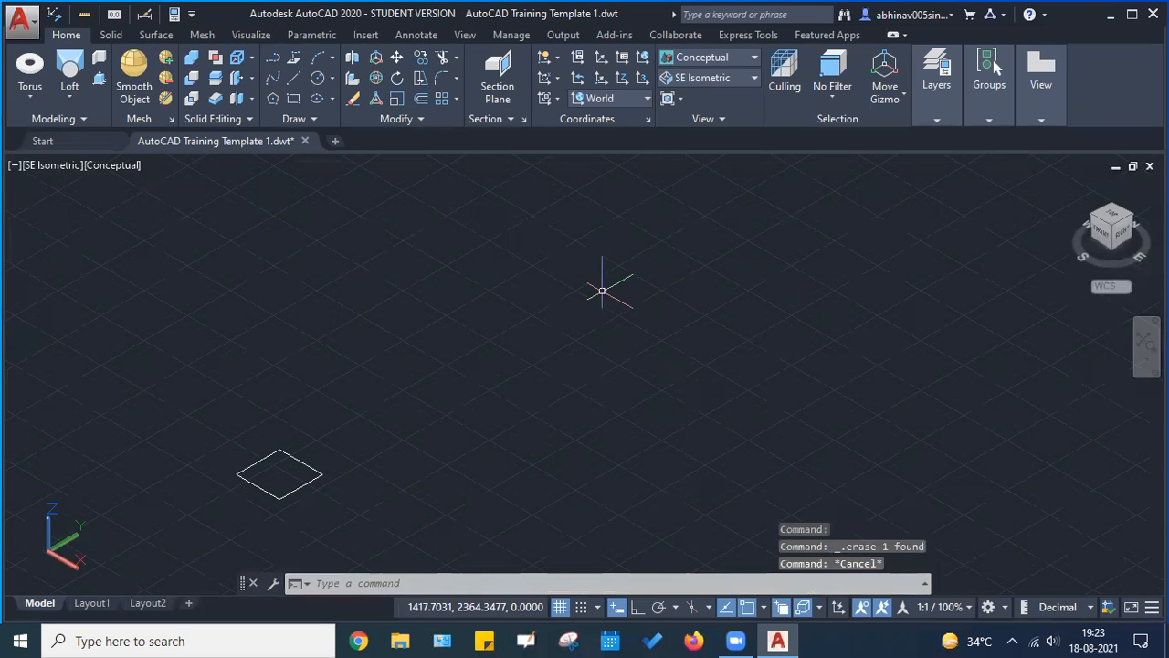
{"action": "key", "text": "Escape"}
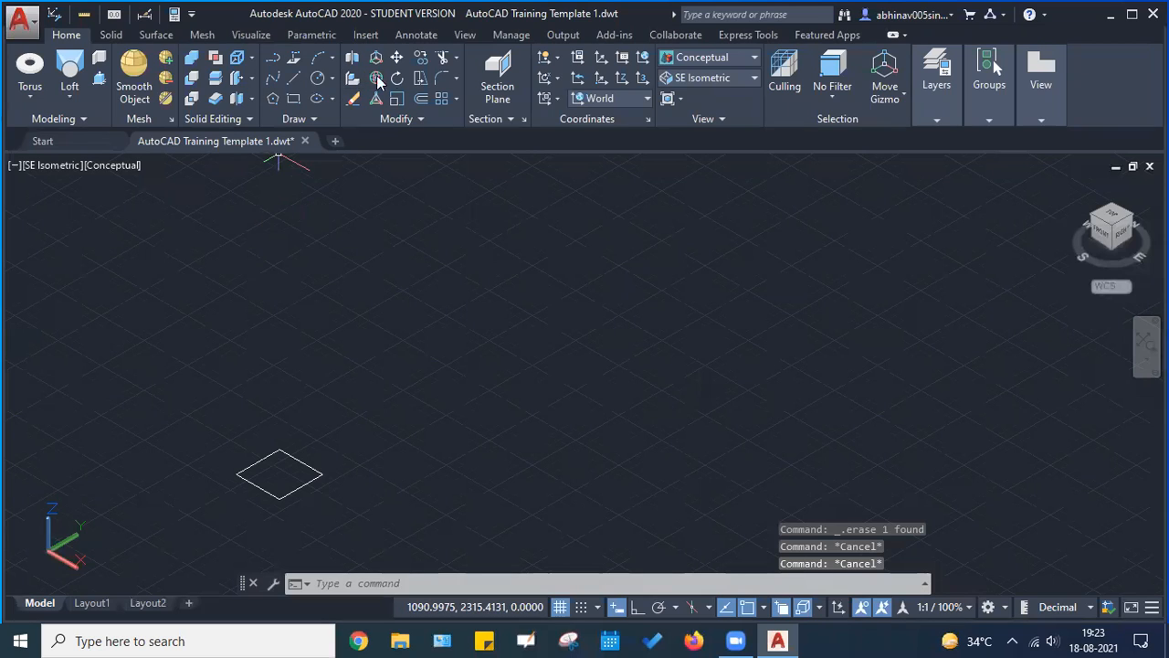
Copy the remaining rectangle from its centre about 248 units straight up along Z with Ortho on
{"action": "left_click", "coordinate": [423, 57]}
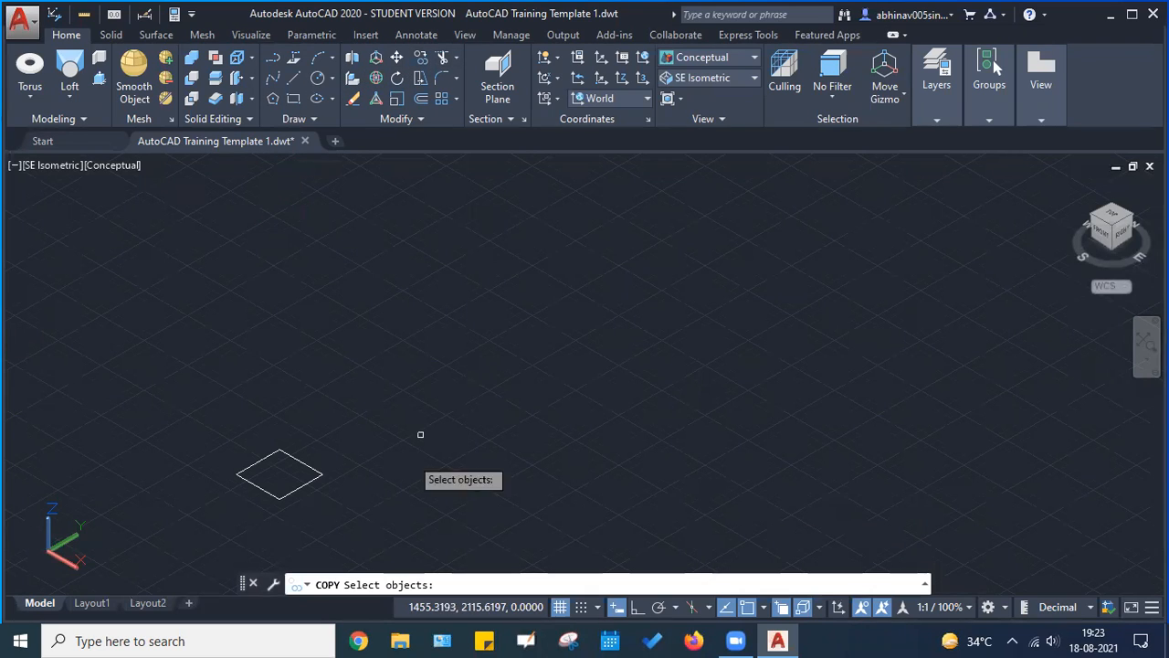
{"action": "left_click", "coordinate": [303, 485]}
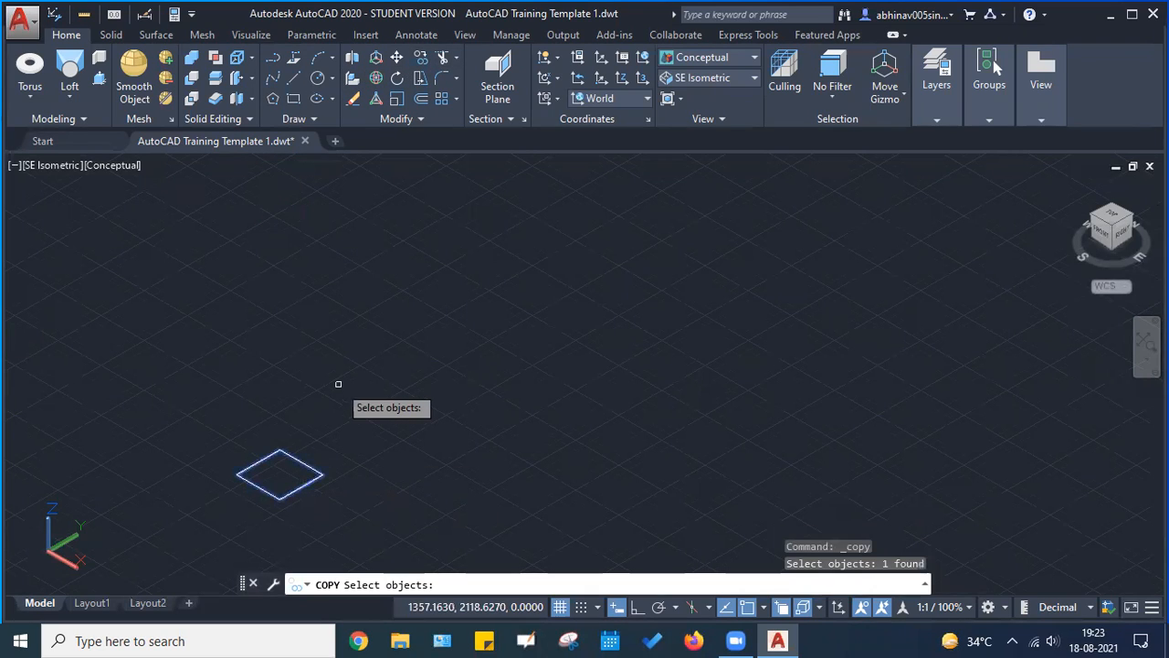
{"action": "key", "text": "Return"}
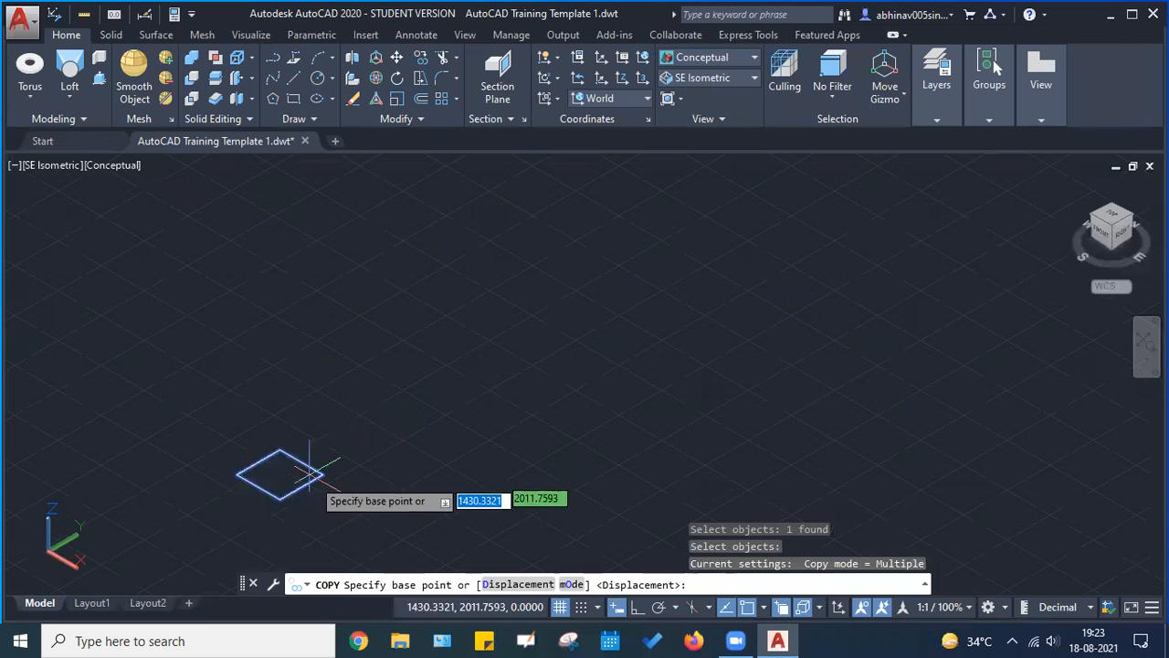
{"action": "left_click", "coordinate": [278, 473]}
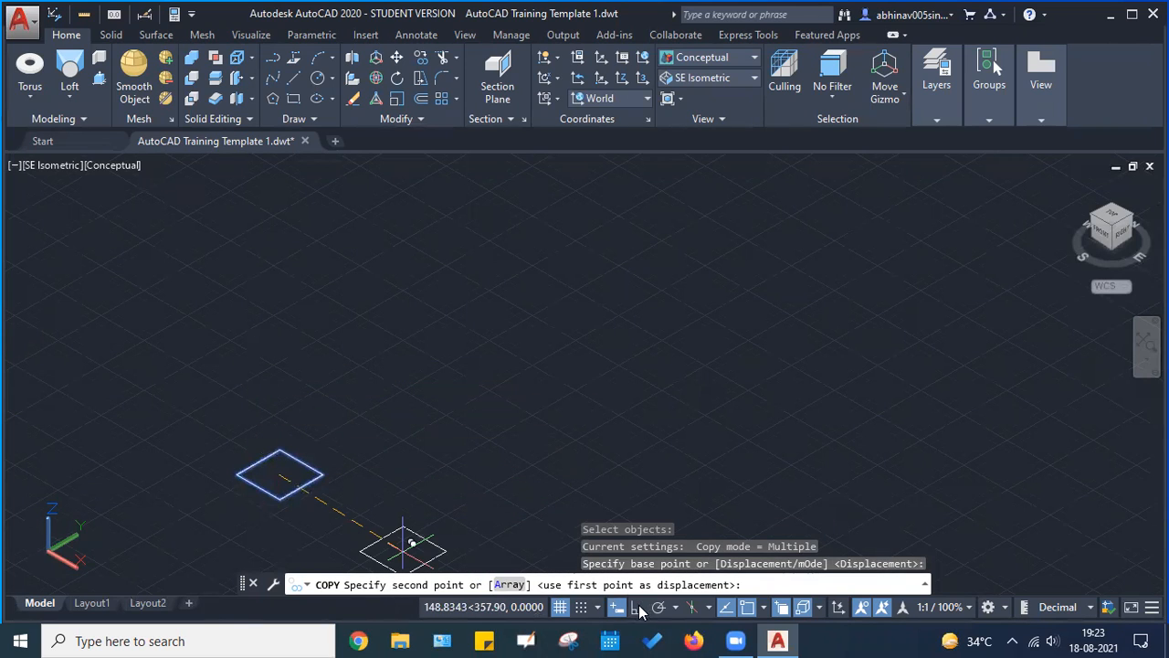
{"action": "key", "text": "F8"}
{"action": "left_click", "coordinate": [279, 228]}
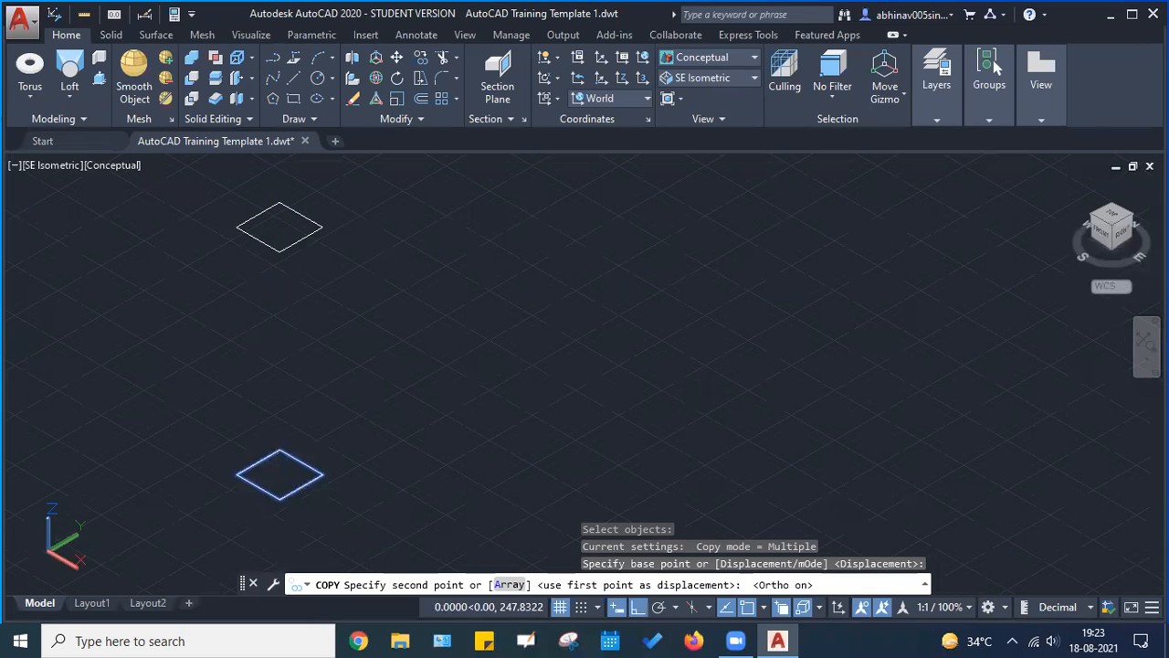
{"action": "key", "text": "Escape"}
Loft a solid from the ground rectangle to its raised copy using the Cross sections only option
{"action": "middle_click_drag", "start_coordinate": [368, 262], "coordinate": [377, 307]}
{"action": "left_click", "coordinate": [78, 64]}
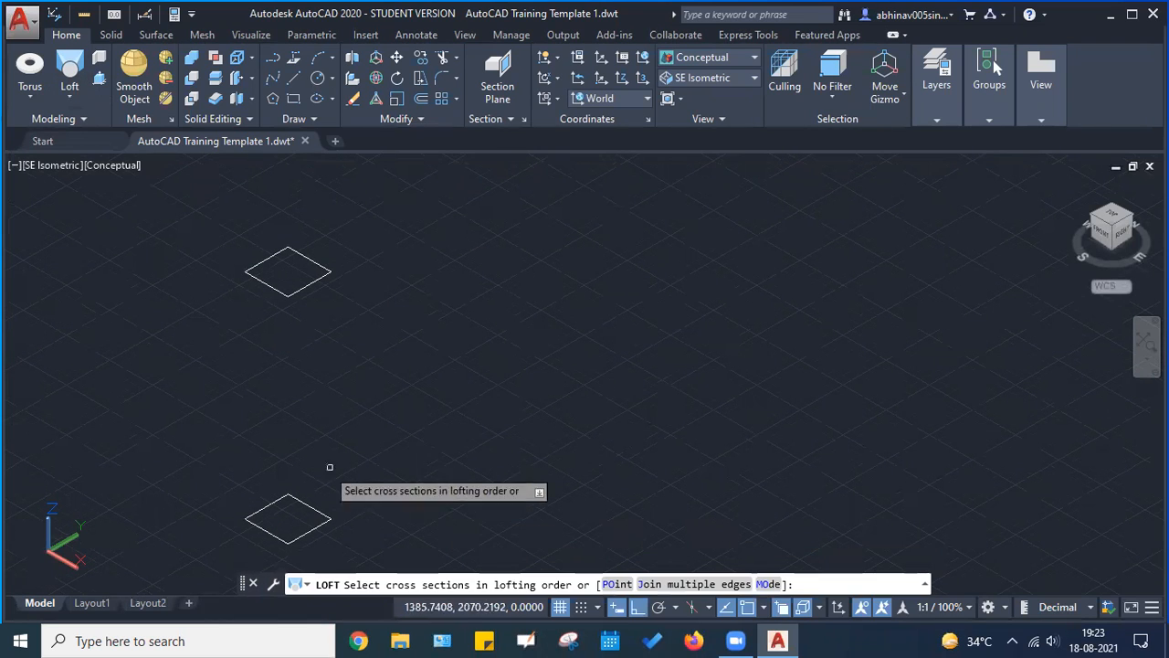
{"action": "left_click", "coordinate": [314, 533]}
{"action": "left_click", "coordinate": [304, 285]}
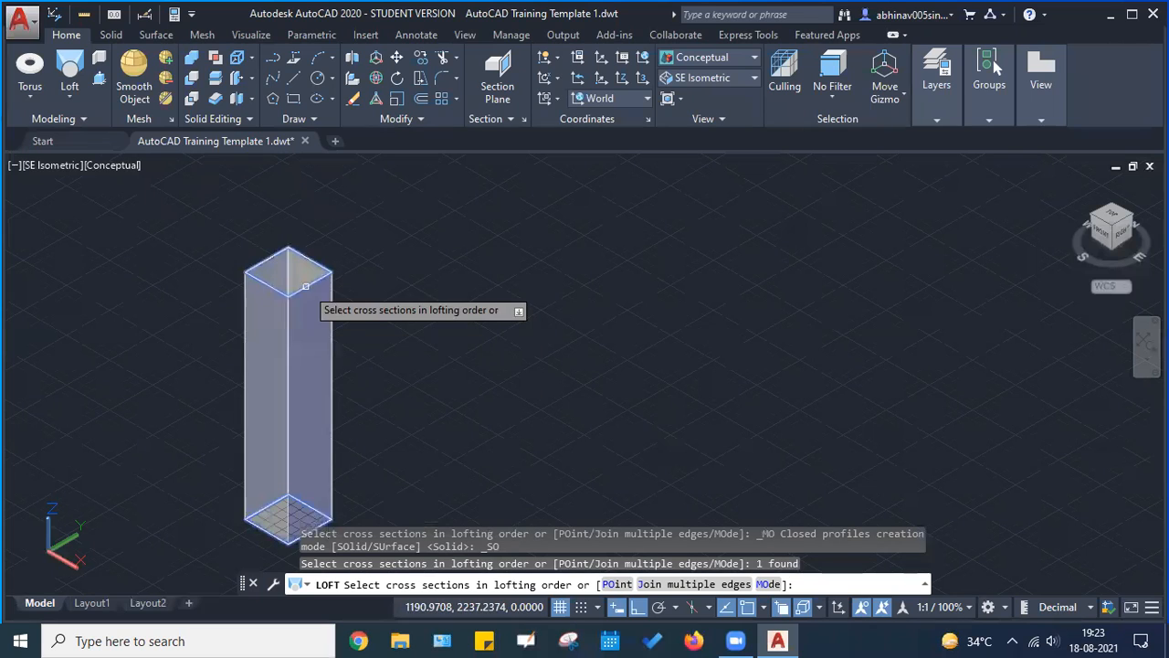
{"action": "middle_click_drag", "start_coordinate": [454, 319], "coordinate": [449, 353]}
{"action": "key", "text": "Escape"}
{"action": "scroll", "coordinate": [447, 338], "scroll_direction": "down", "scroll_amount": 5}
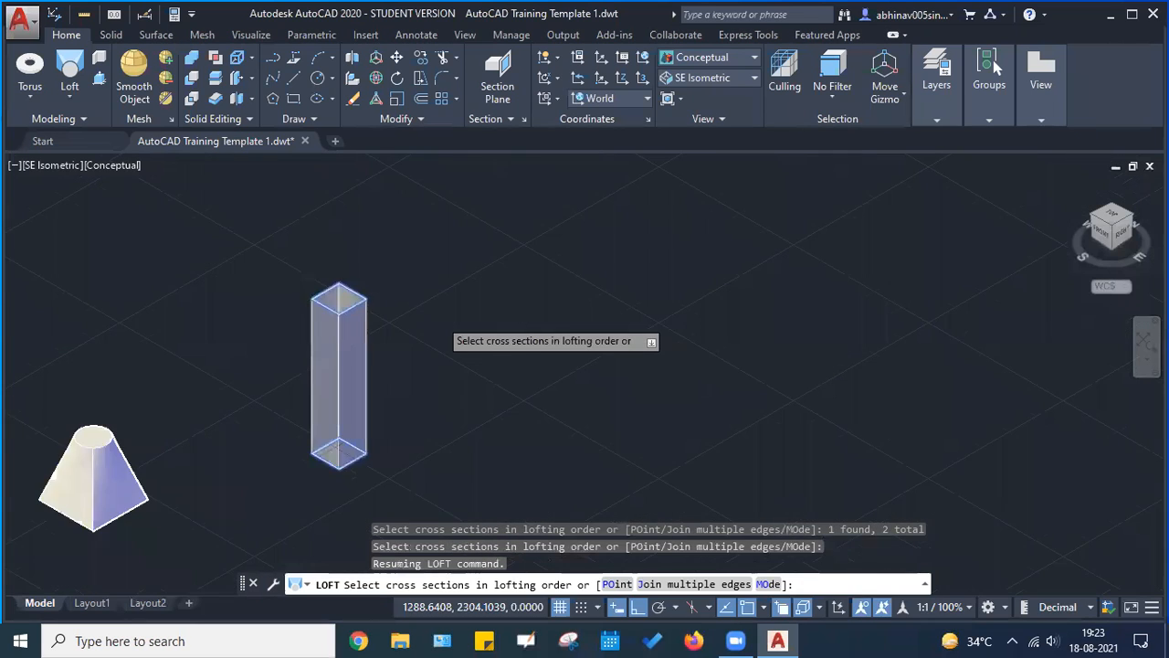
{"action": "key", "text": "Return"}
Examine the lofted square column from another angle and compare it with the tapered loft beside it
{"action": "middle_click_drag", "start_coordinate": [449, 324], "coordinate": [423, 383], "text": "shift"}
{"action": "scroll", "coordinate": [370, 254], "scroll_direction": "up", "scroll_amount": 6}
{"action": "left_click_drag", "start_coordinate": [1123, 216], "coordinate": [1128, 239]}
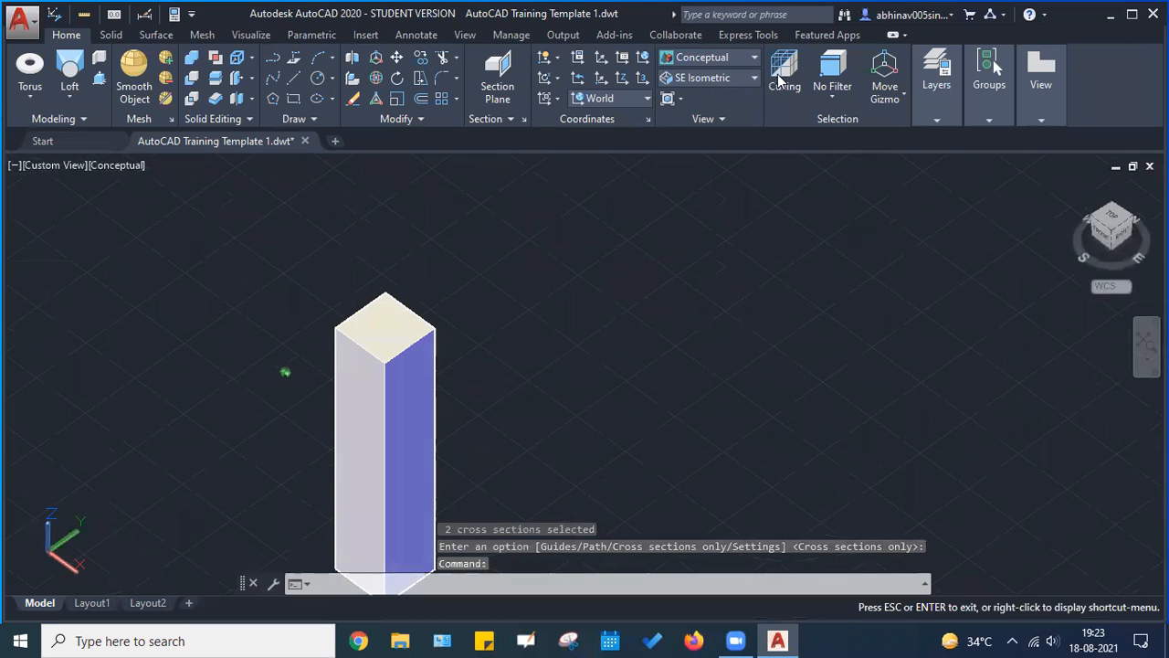
{"action": "scroll", "coordinate": [428, 375], "scroll_direction": "down", "scroll_amount": 4}
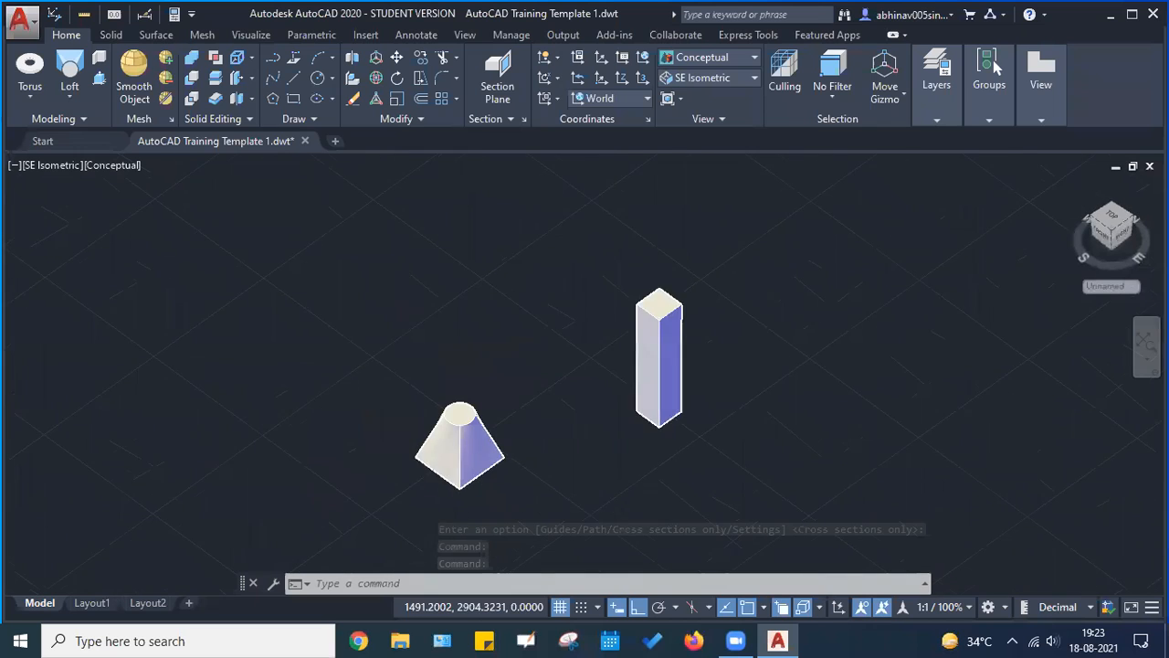
{"action": "middle_click_drag", "start_coordinate": [704, 395], "coordinate": [554, 307]}
{"action": "scroll", "coordinate": [654, 328], "scroll_direction": "down", "scroll_amount": 1}
{"action": "scroll", "coordinate": [711, 347], "scroll_direction": "down", "scroll_amount": 4}
{"action": "key", "text": "Escape"}
{"action": "key", "text": "Escape"}
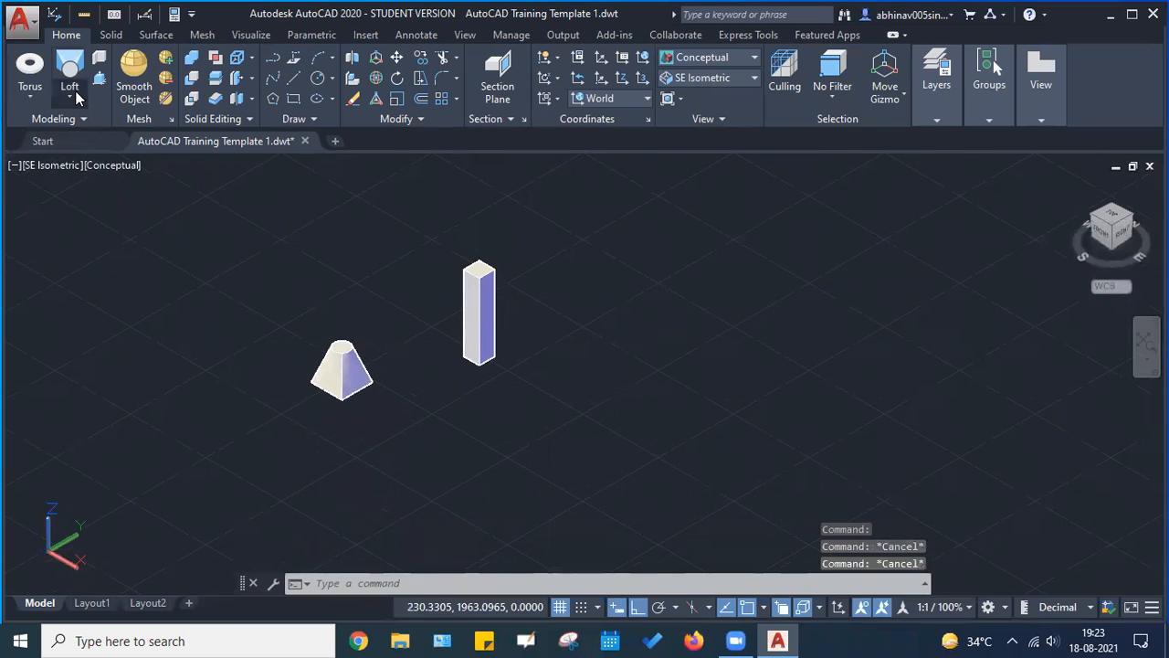
{"action": "left_click", "coordinate": [70, 95]}
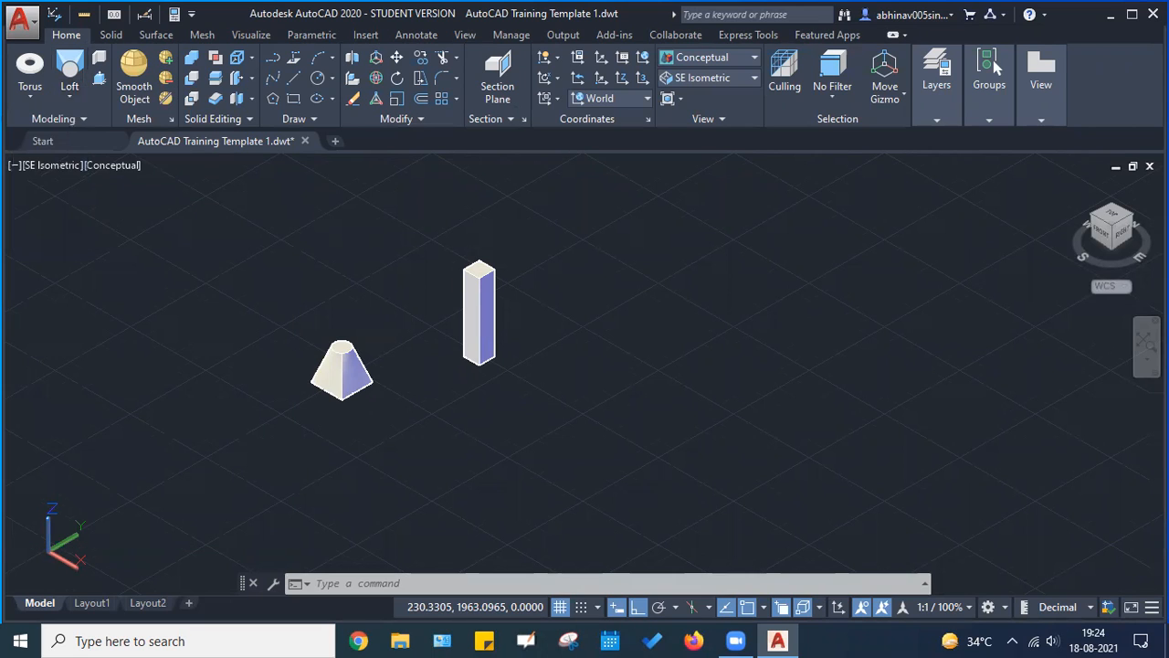
{"action": "key", "text": "Escape"}
Erase both lofted solids to empty the drawing area
{"action": "left_click", "coordinate": [590, 416]}
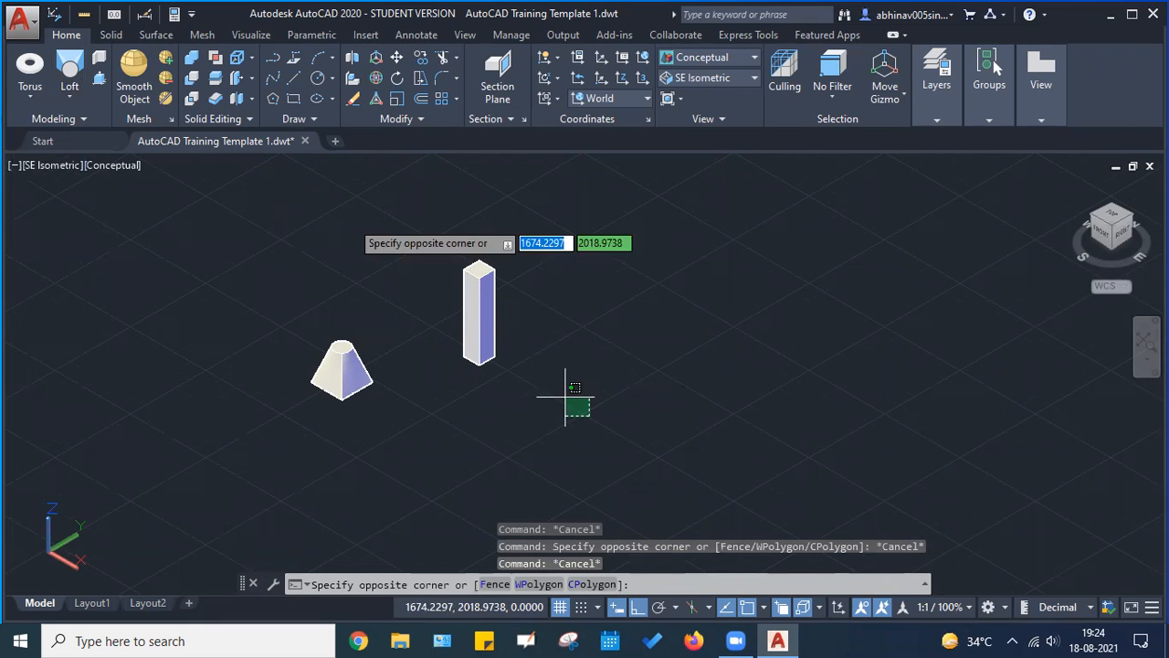
{"action": "left_click", "coordinate": [286, 207]}
{"action": "key", "text": "Delete"}
{"action": "key", "text": "Escape"}
{"action": "left_click", "coordinate": [77, 87]}
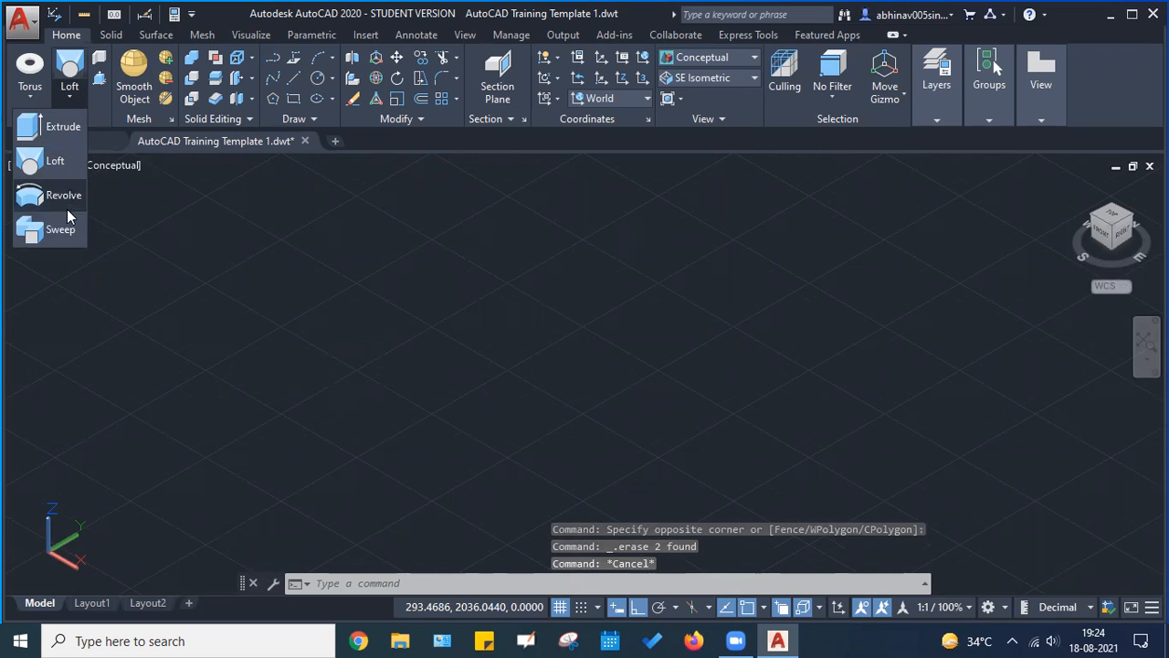
{"action": "left_click", "coordinate": [53, 229]}
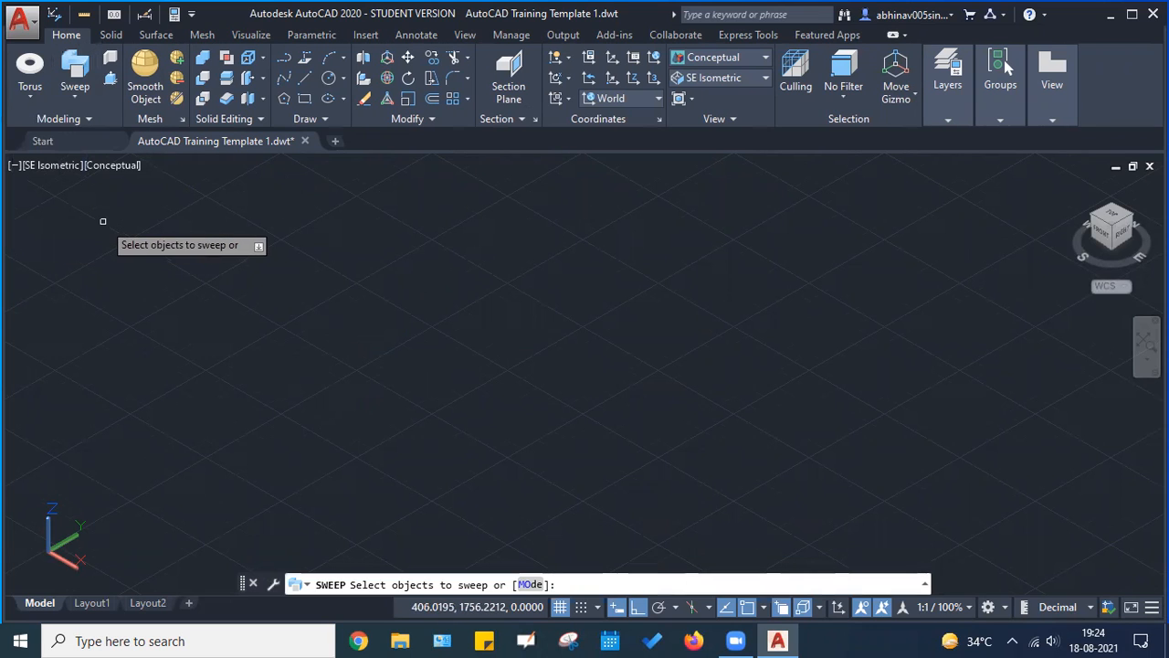
{"action": "key", "text": "Escape"}
{"action": "key", "text": "Escape"}
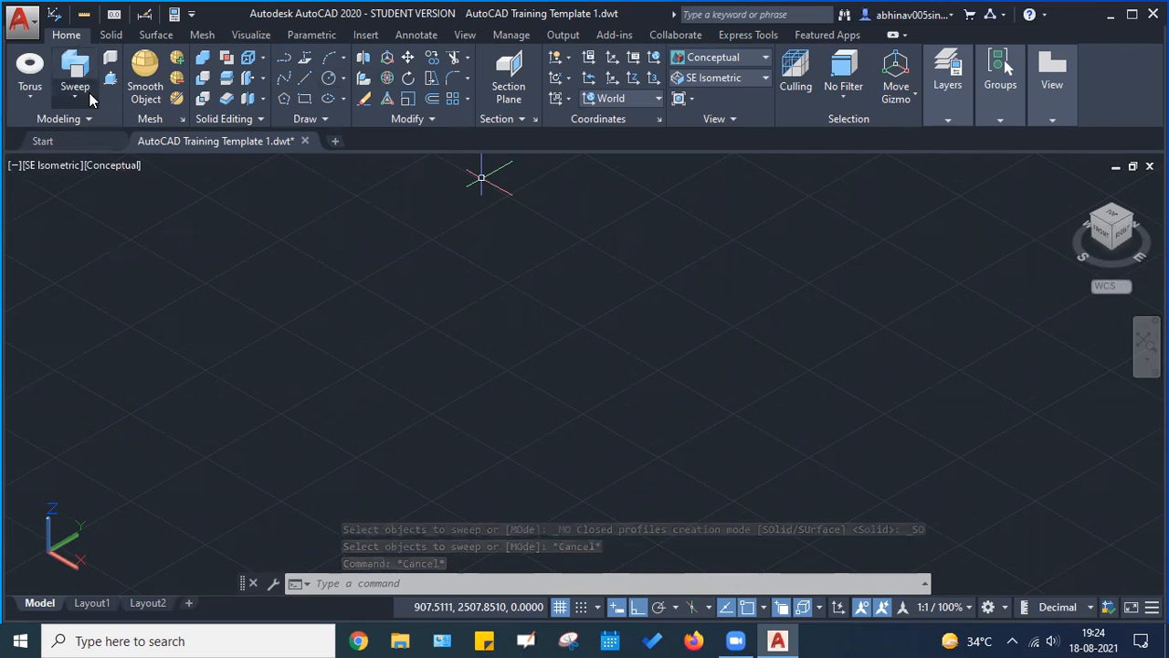
{"action": "left_click", "coordinate": [72, 192]}
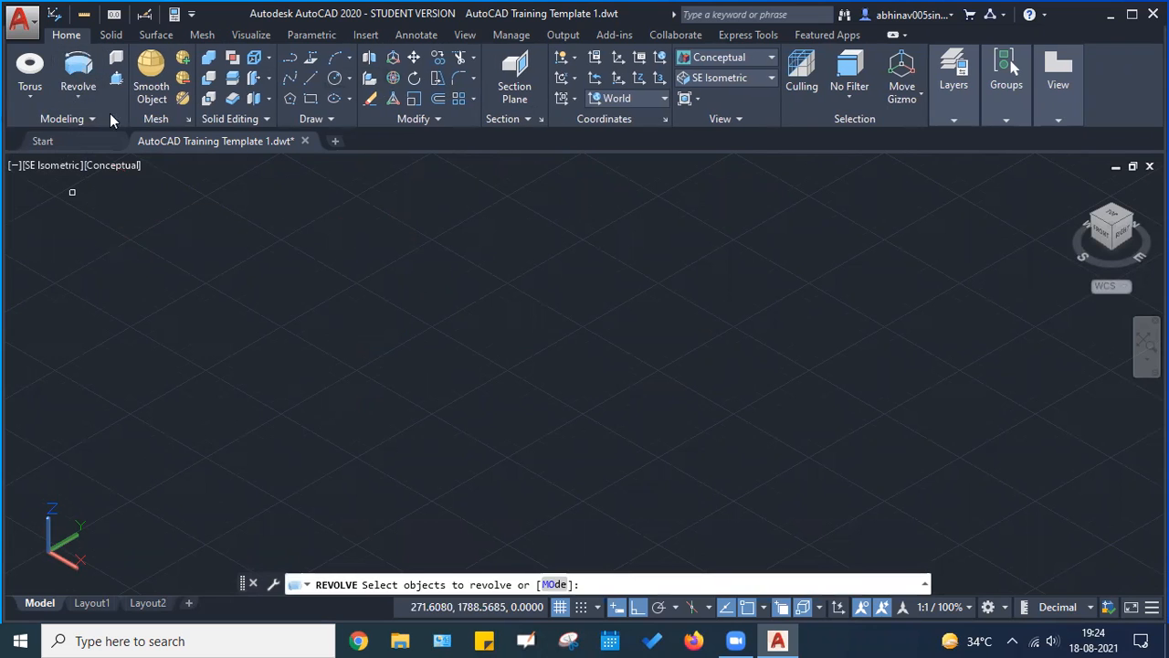
{"action": "left_click", "coordinate": [77, 99]}
{"action": "left_click", "coordinate": [79, 228]}
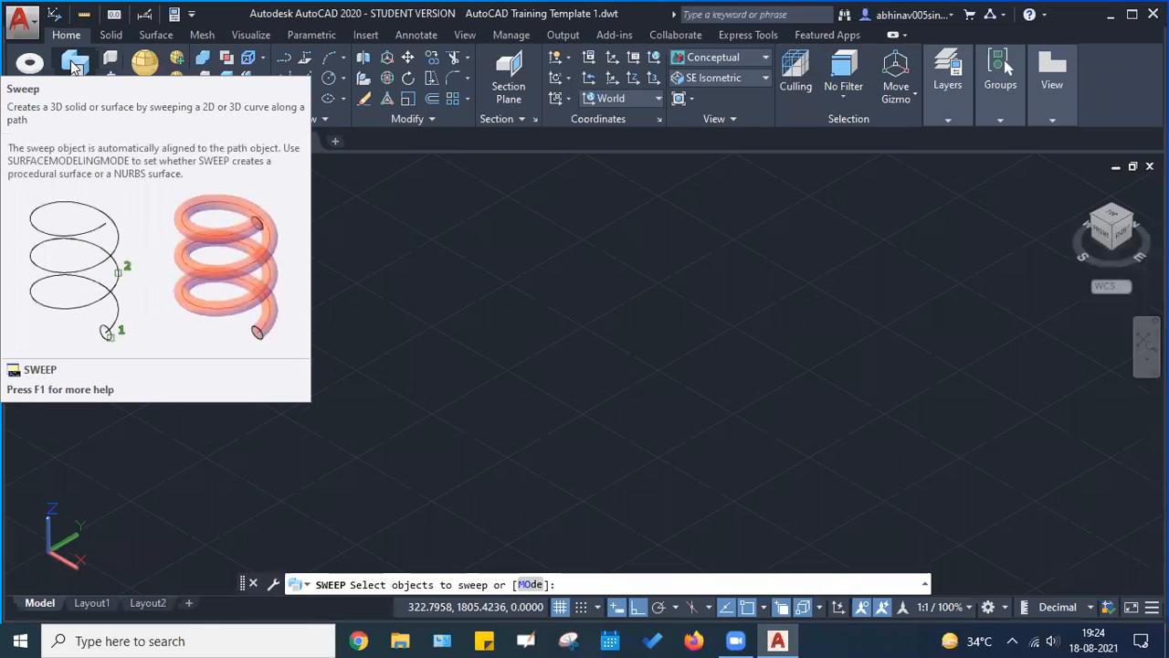
{"action": "key", "text": "Escape"}
{"action": "key", "text": "Escape"}
{"action": "key", "text": "Escape"}
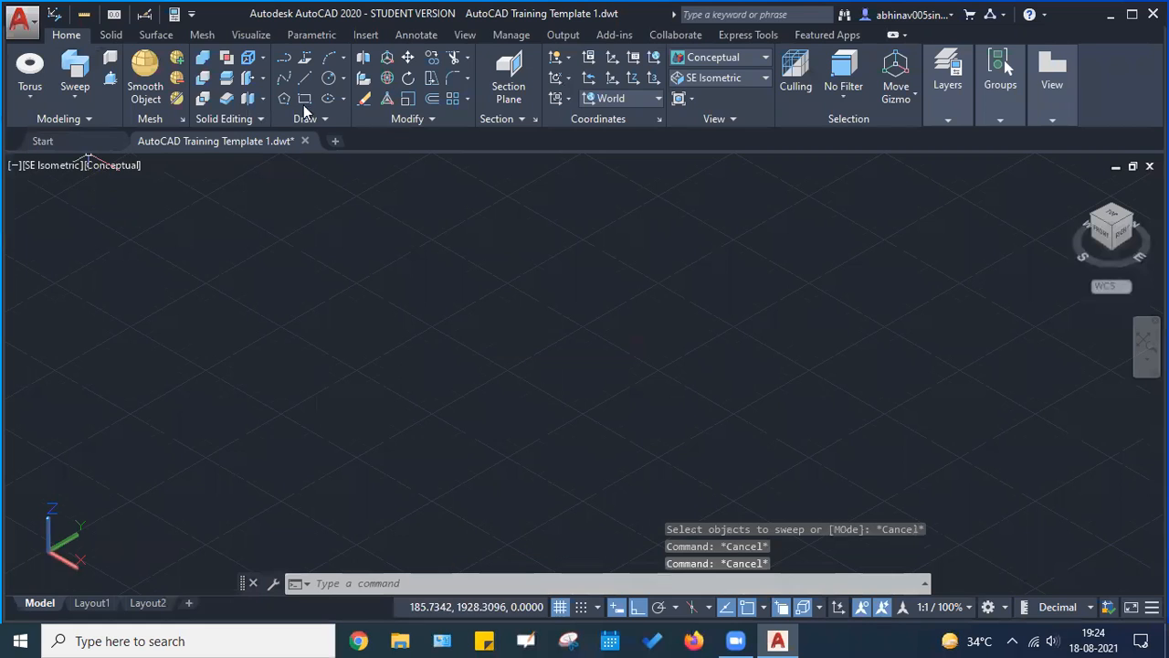
Draw a small, roughly square rectangle freehand on the empty ground plane
{"action": "left_click", "coordinate": [305, 97]}
{"action": "left_click", "coordinate": [285, 309]}
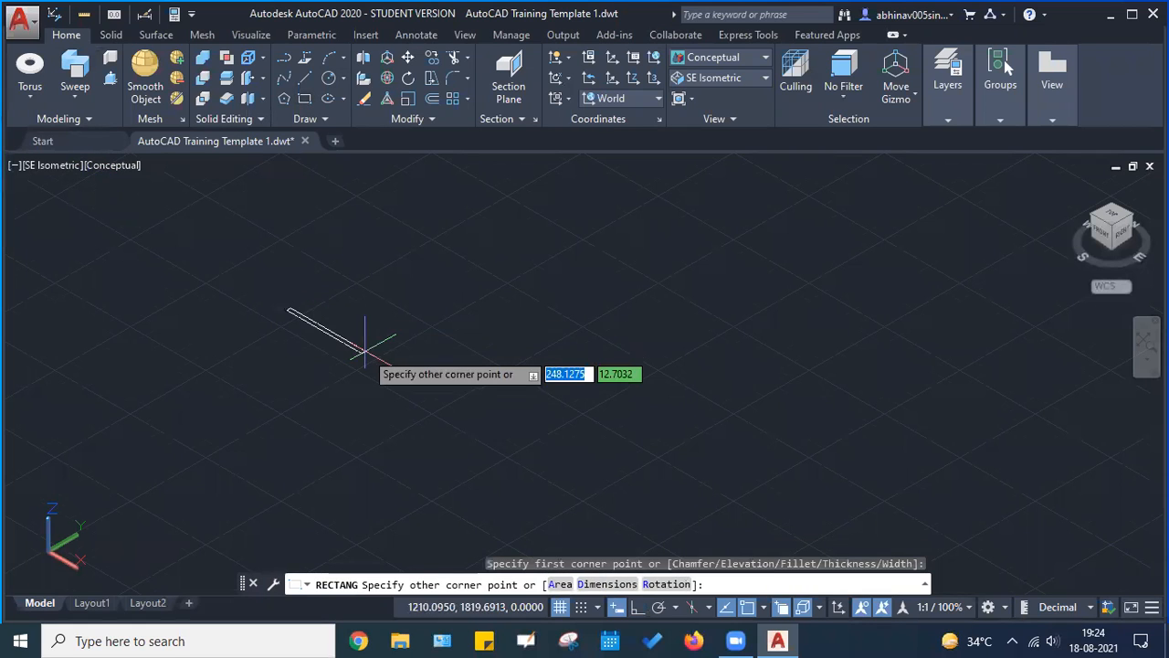
{"action": "left_click", "coordinate": [372, 310]}
{"action": "middle_click_drag", "start_coordinate": [407, 285], "coordinate": [502, 347]}
{"action": "key", "text": "Escape"}
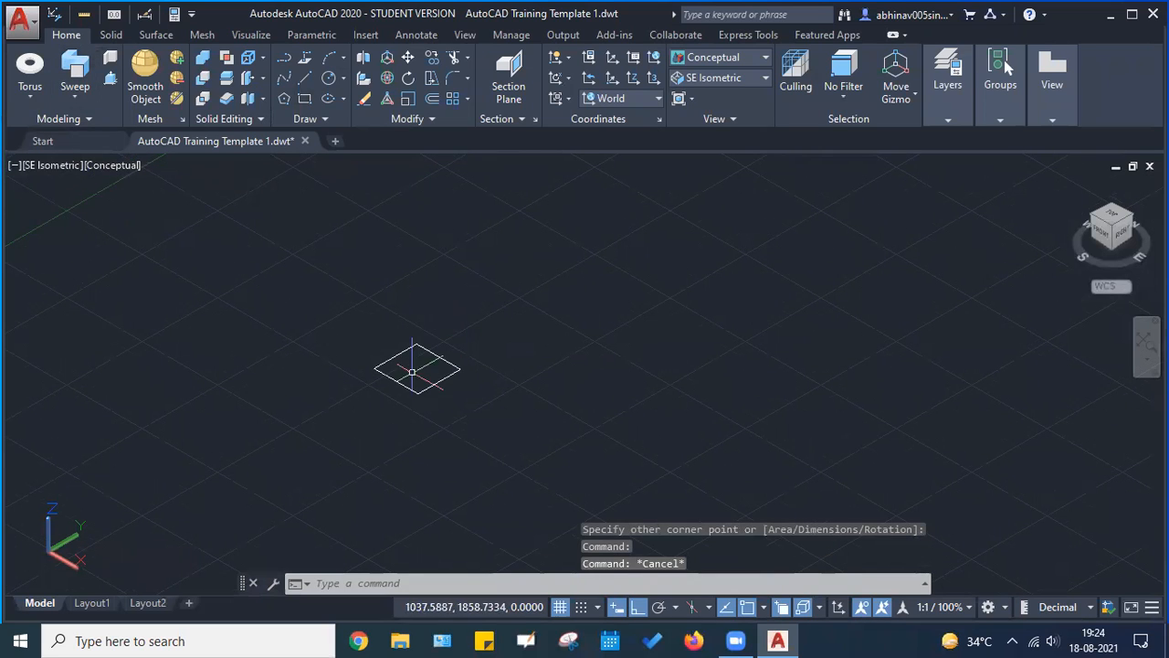
Start a Sweep with the rectangle as its profile and try to use the same rectangle as the path
{"action": "left_click", "coordinate": [75, 73]}
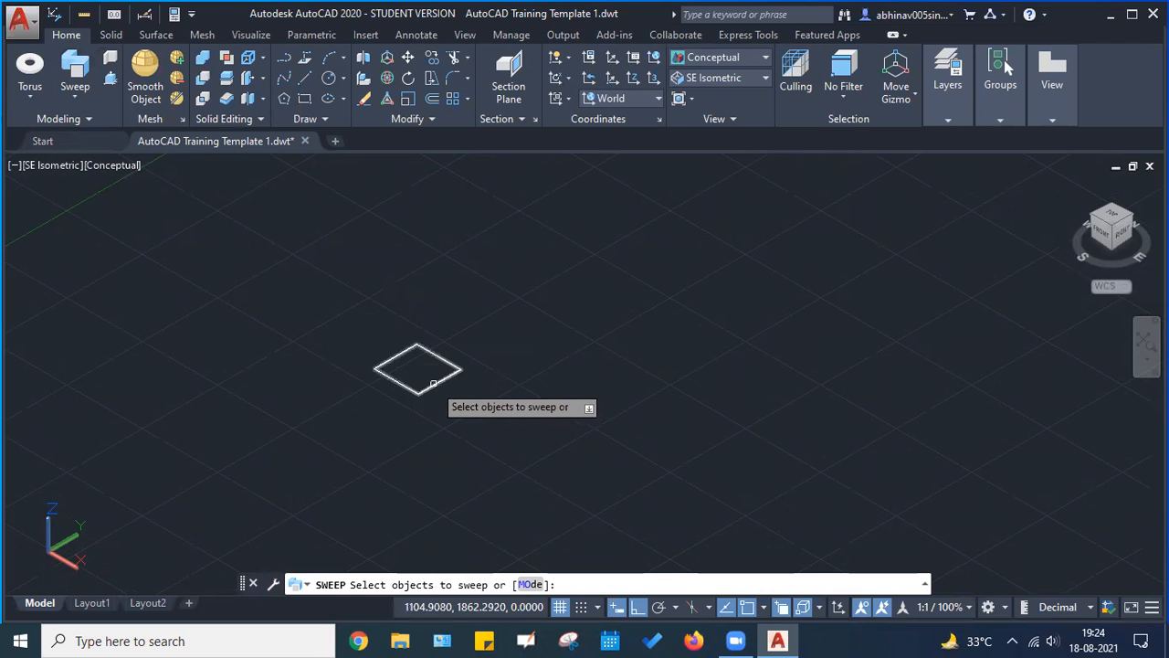
{"action": "left_click", "coordinate": [432, 383]}
{"action": "key", "text": "Return"}
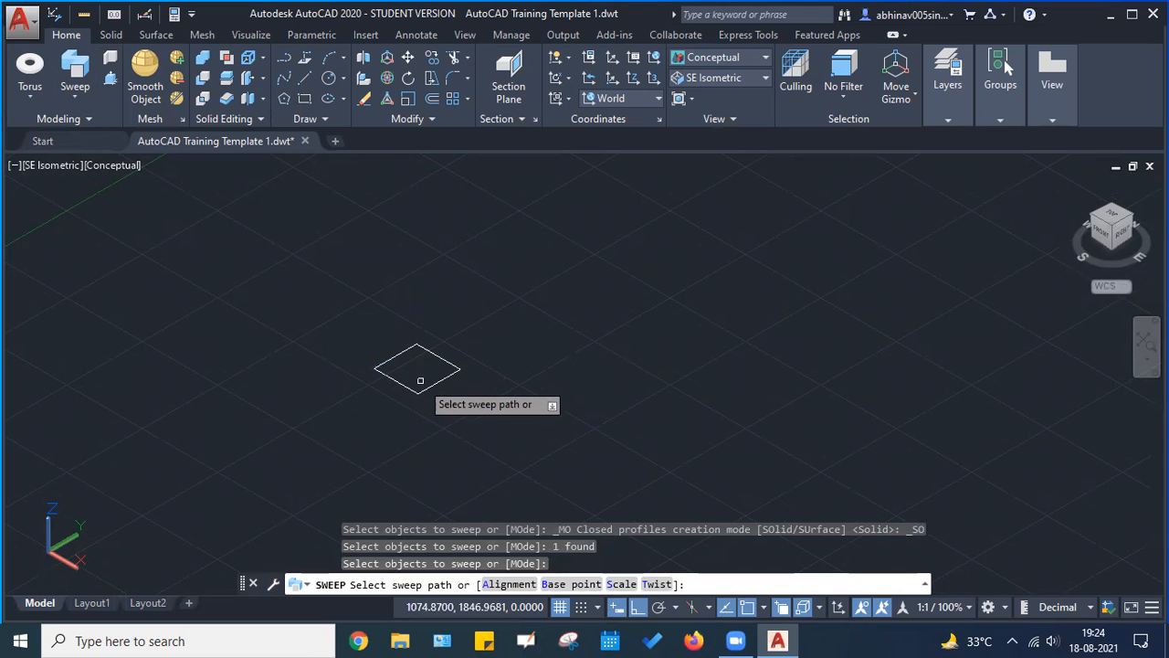
{"action": "mouse_move", "coordinate": [438, 371]}
{"action": "middle_mouse_down"}
{"action": "mouse_move", "coordinate": [448, 350]}
{"action": "mouse_move", "coordinate": [412, 363]}
{"action": "mouse_move", "coordinate": [404, 404]}
{"action": "middle_mouse_up"}
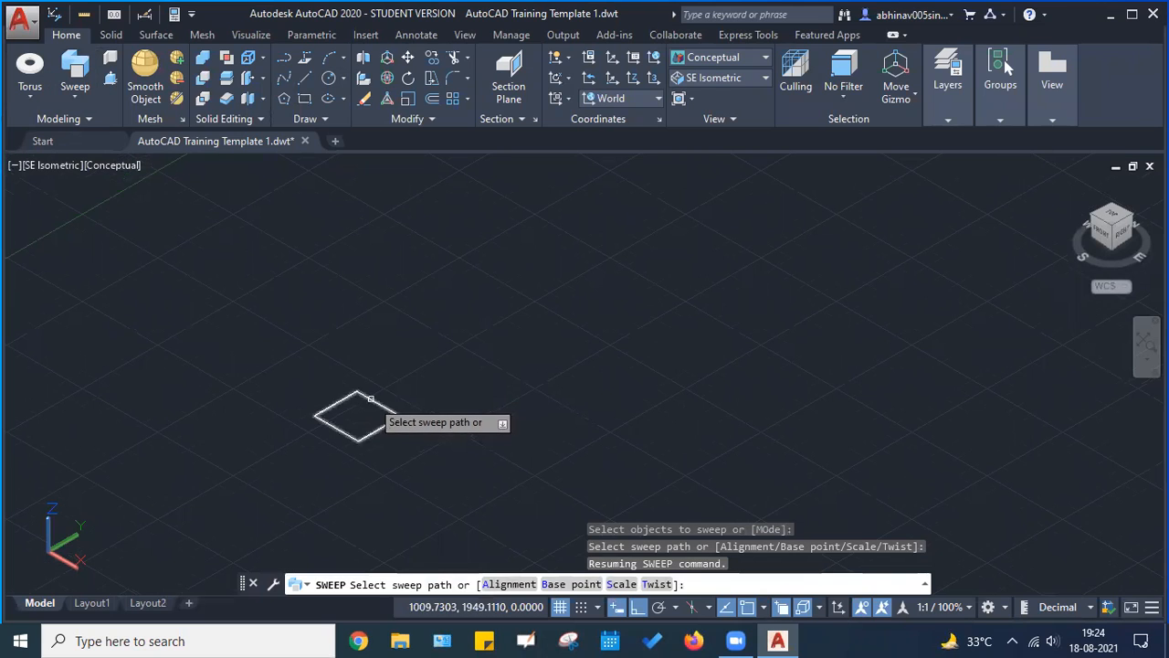
{"action": "left_click", "coordinate": [370, 398]}
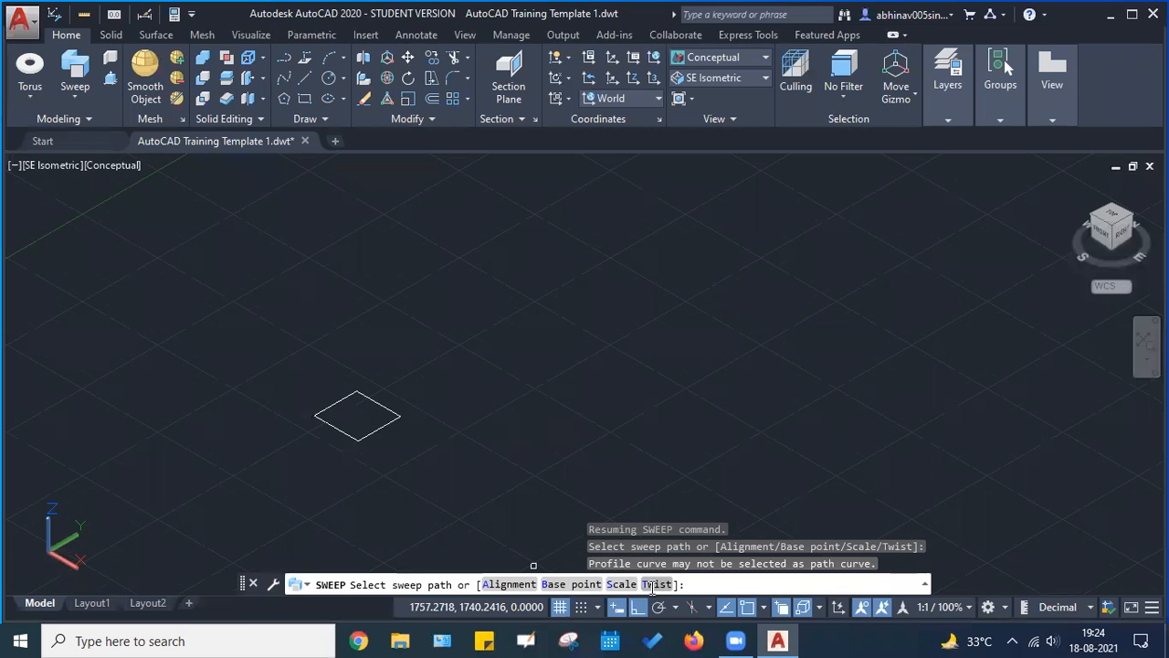
Set the sweep's Alignment option to Yes so the profile is aligned perpendicular to the path
{"action": "left_click", "coordinate": [509, 584]}
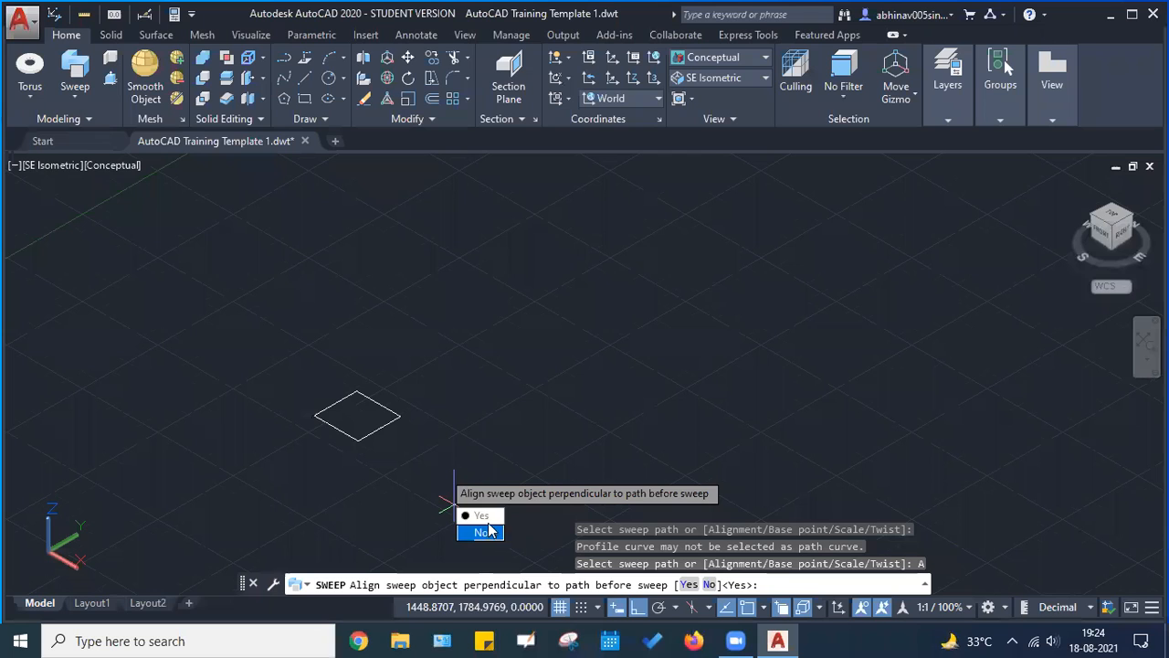
{"action": "left_click", "coordinate": [481, 516]}
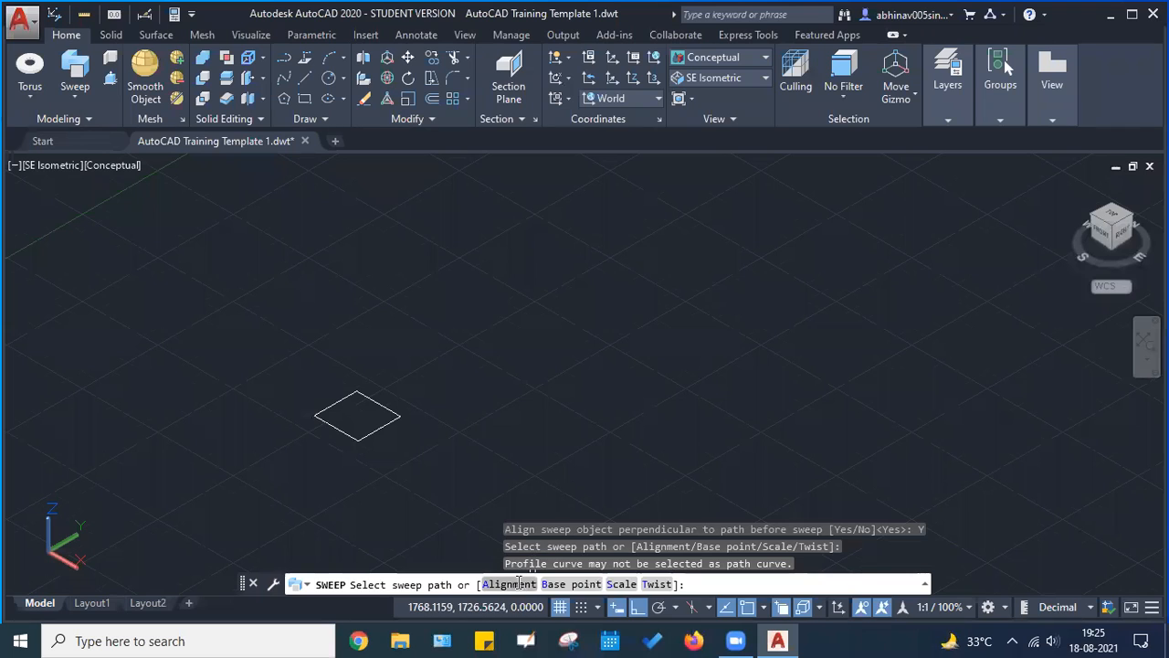
{"action": "left_click", "coordinate": [508, 584]}
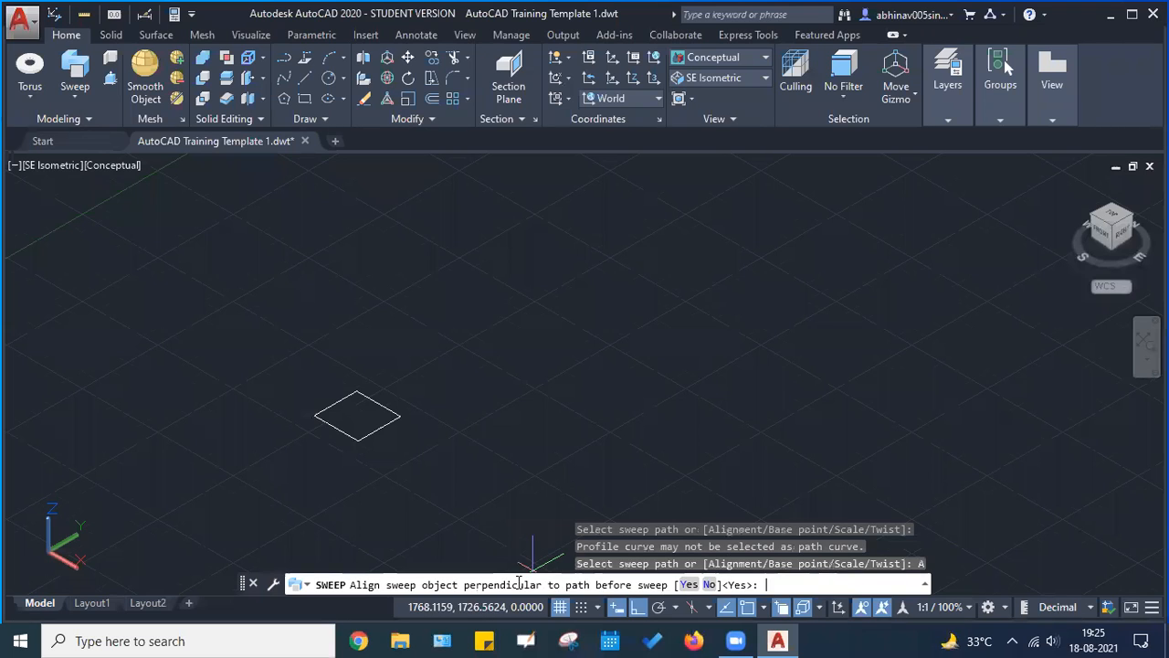
{"action": "left_click", "coordinate": [690, 583]}
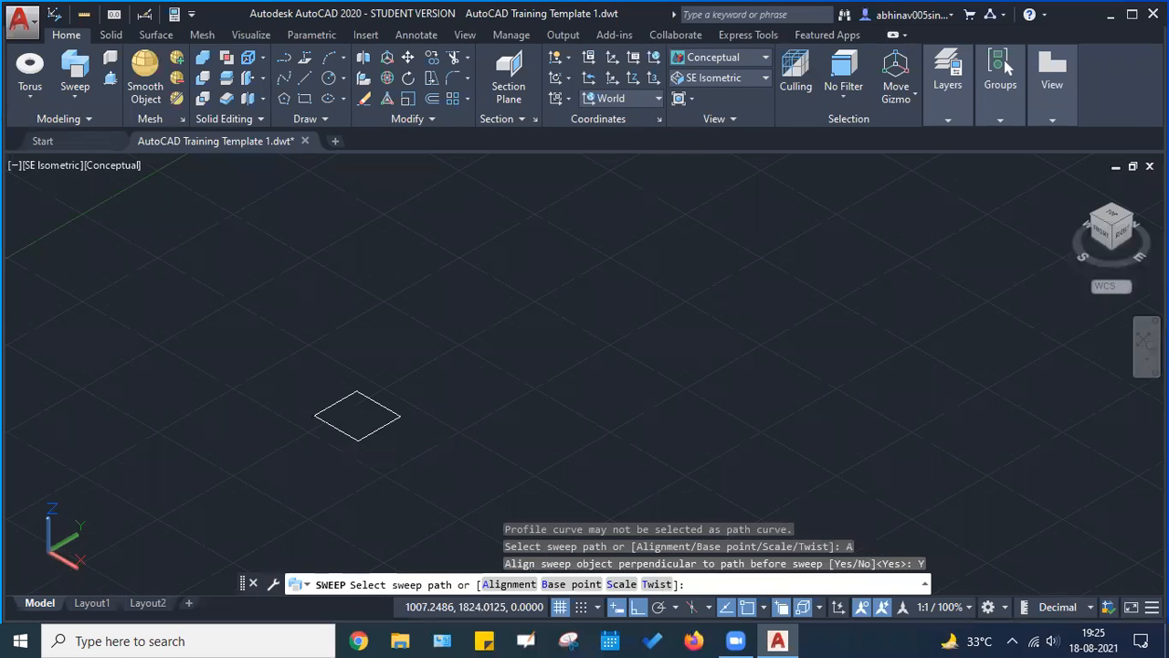
Cancel the running sweep and erase the small rectangle from the drawing area
{"action": "key", "text": "Escape"}
{"action": "left_click", "coordinate": [462, 466]}
{"action": "left_click", "coordinate": [247, 326]}
{"action": "key", "text": "Delete"}
{"action": "key", "text": "Escape"}
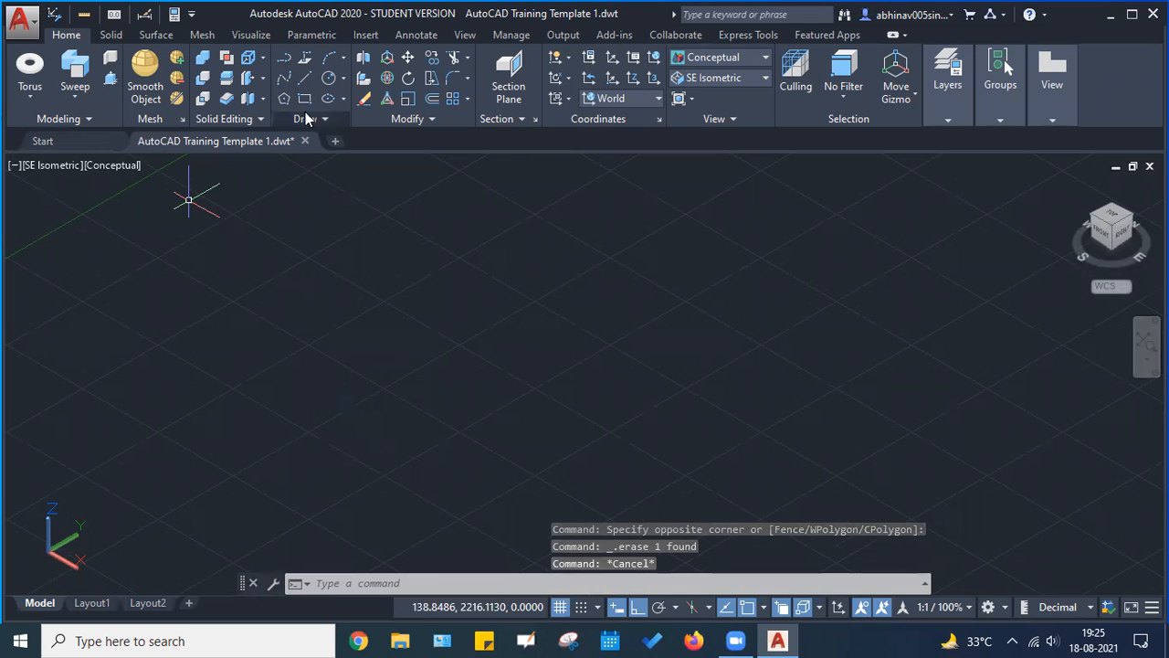
Draw a roughly square rectangle freehand on the empty ground plane as a new sweep profile
{"action": "type", "text": "rec"}
{"action": "key", "text": "Return"}
{"action": "left_click", "coordinate": [324, 374]}
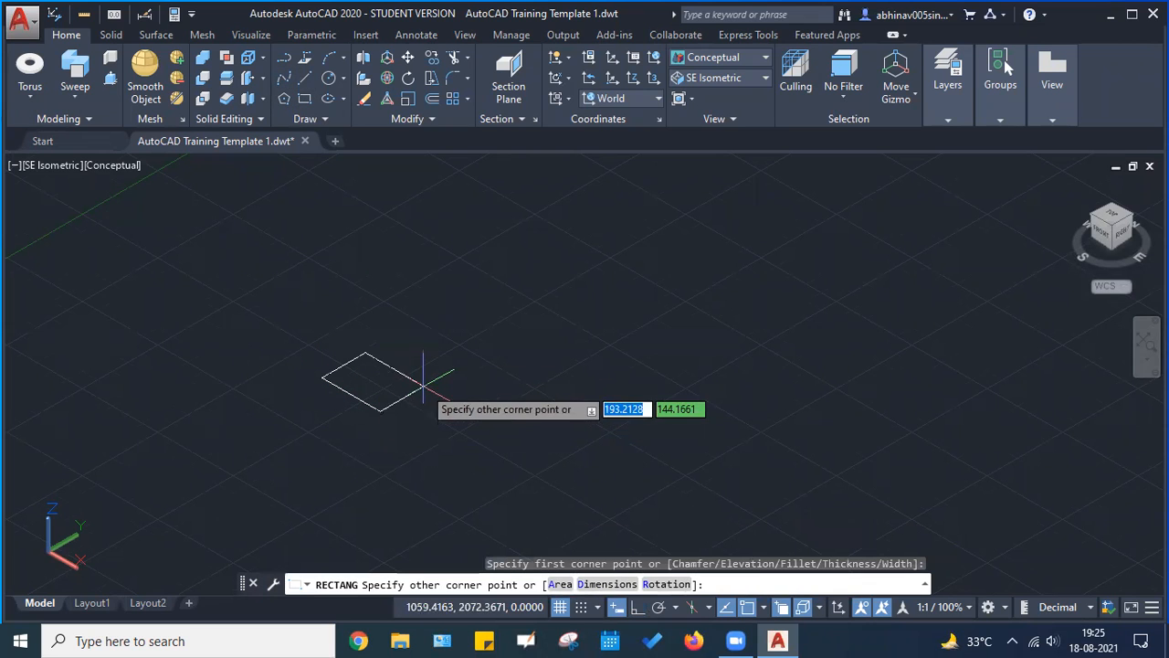
{"action": "left_click", "coordinate": [445, 375]}
{"action": "key", "text": "Escape"}
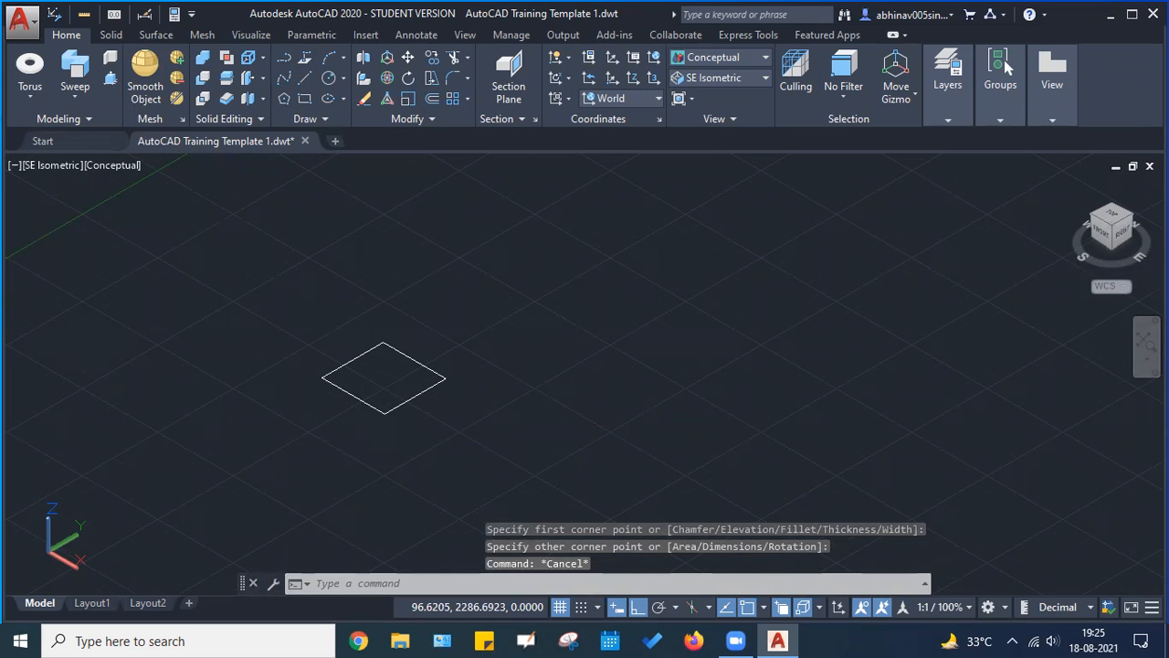
Draw a vertical line from the rectangle's centre straight up along Z, several times longer than the rectangle's sides
{"action": "type", "text": "l"}
{"action": "key", "text": "Return"}
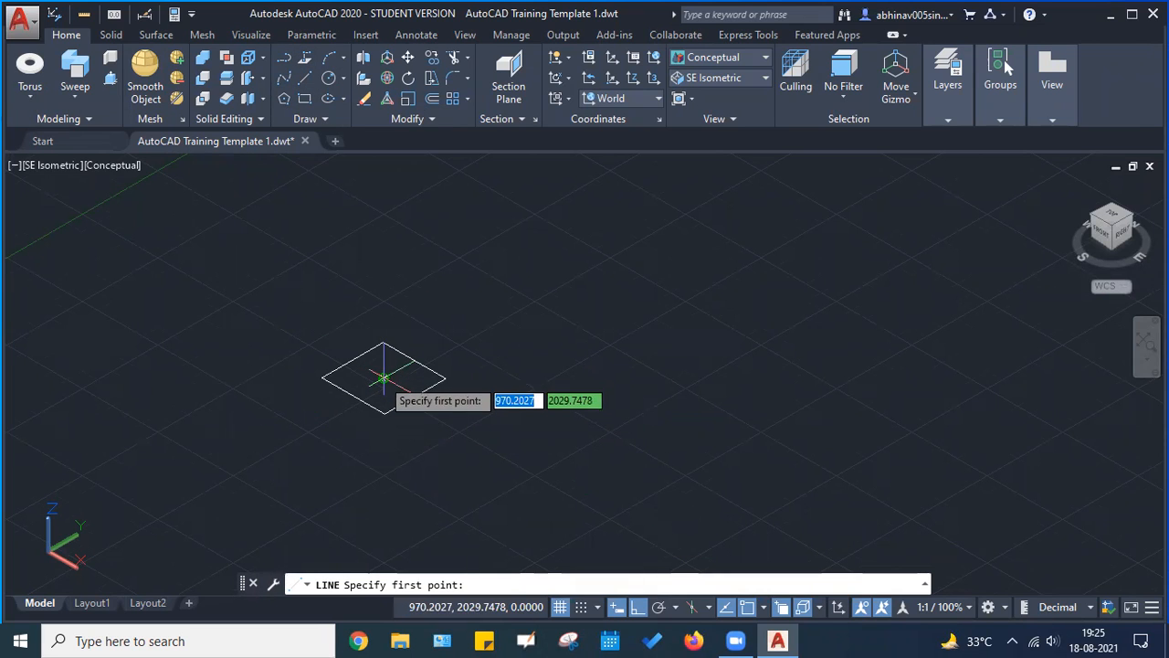
{"action": "left_click", "coordinate": [384, 377]}
{"action": "middle_click_drag", "start_coordinate": [386, 240], "coordinate": [362, 375]}
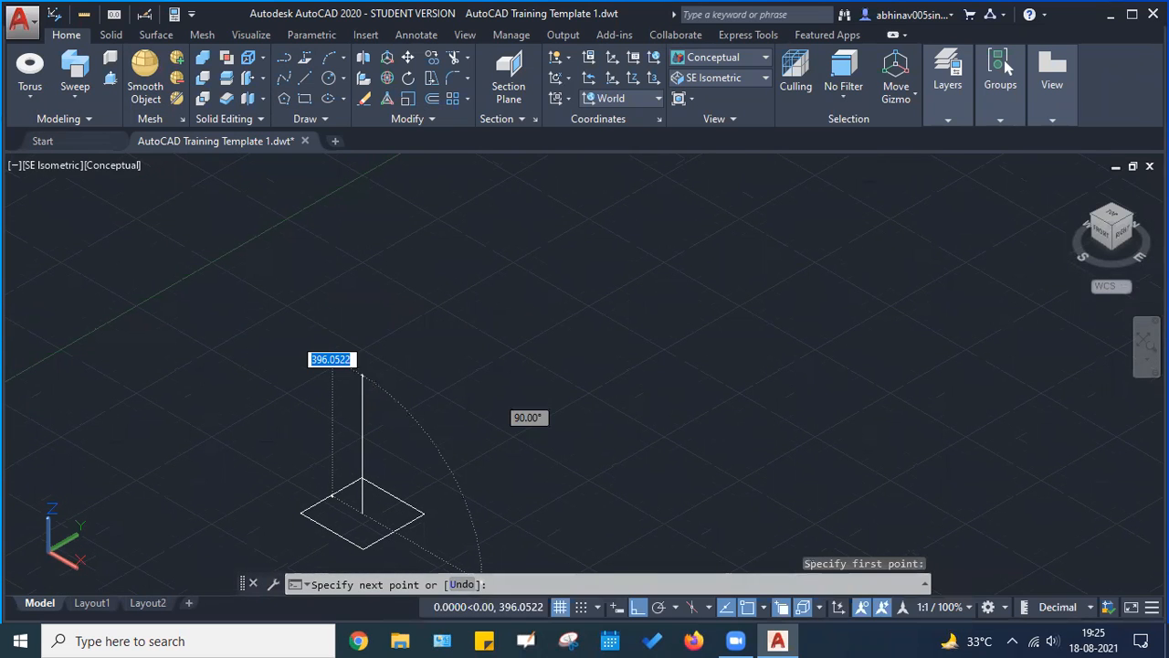
{"action": "left_click", "coordinate": [376, 243]}
{"action": "key", "text": "Escape"}
{"action": "middle_click_drag", "start_coordinate": [457, 328], "coordinate": [462, 286]}
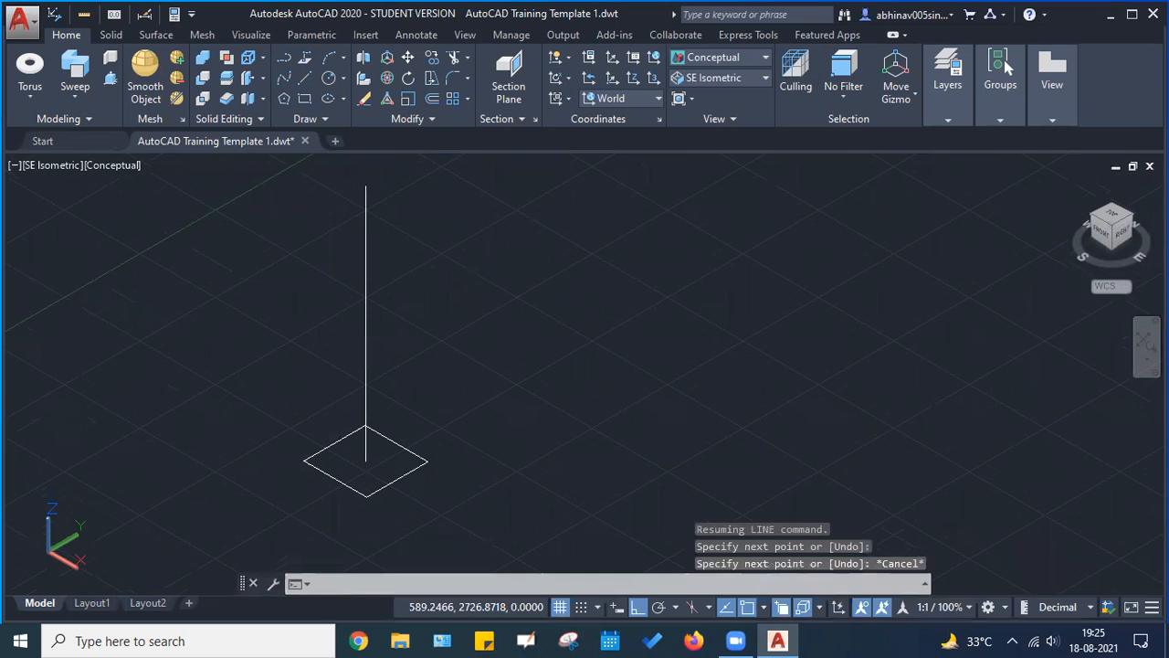
Sweep the rectangle along the vertical line into a straight solid column
{"action": "left_click", "coordinate": [75, 69]}
{"action": "left_click", "coordinate": [398, 477]}
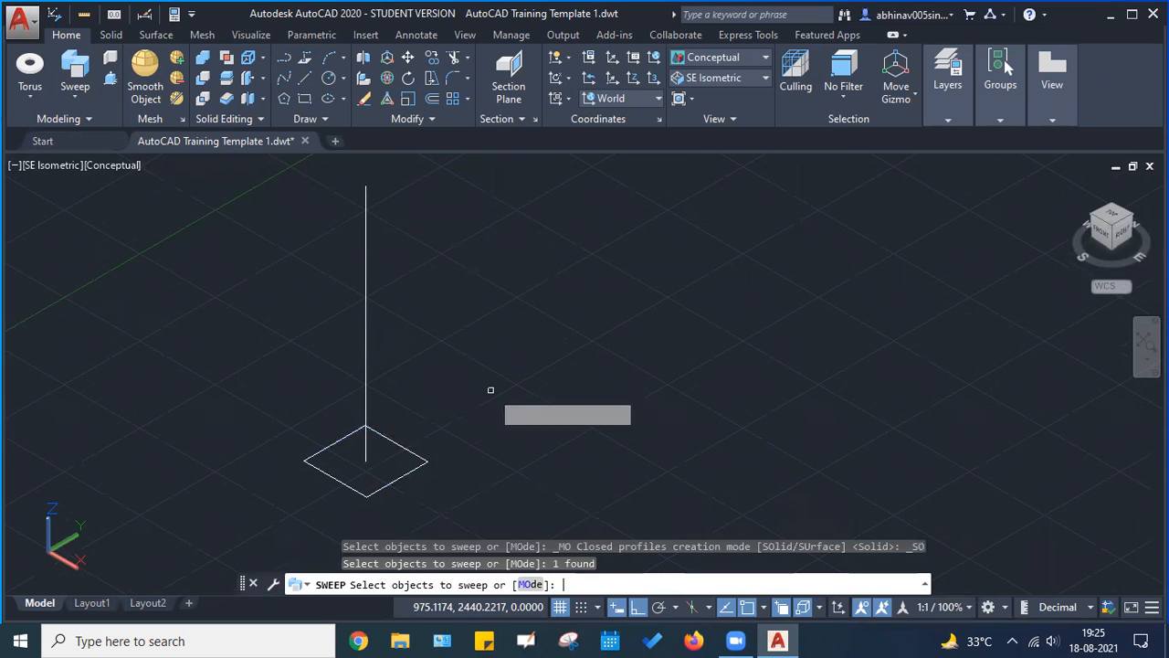
{"action": "key", "text": "Return"}
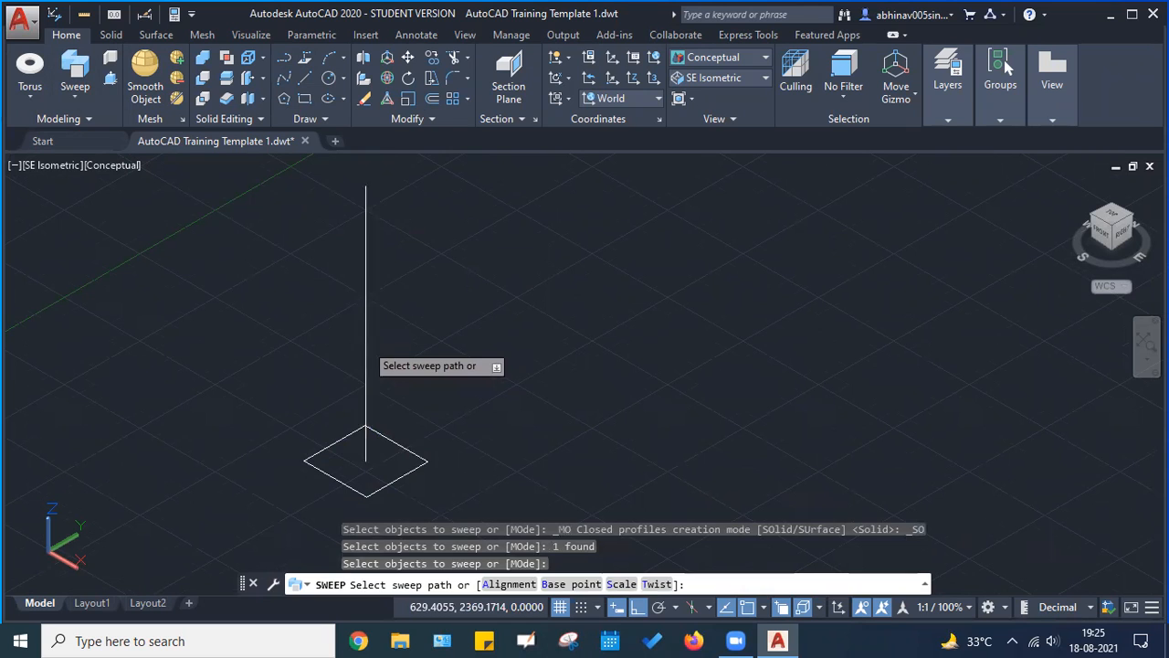
{"action": "left_click", "coordinate": [365, 345]}
{"action": "scroll", "coordinate": [498, 326], "scroll_direction": "down", "scroll_amount": 1}
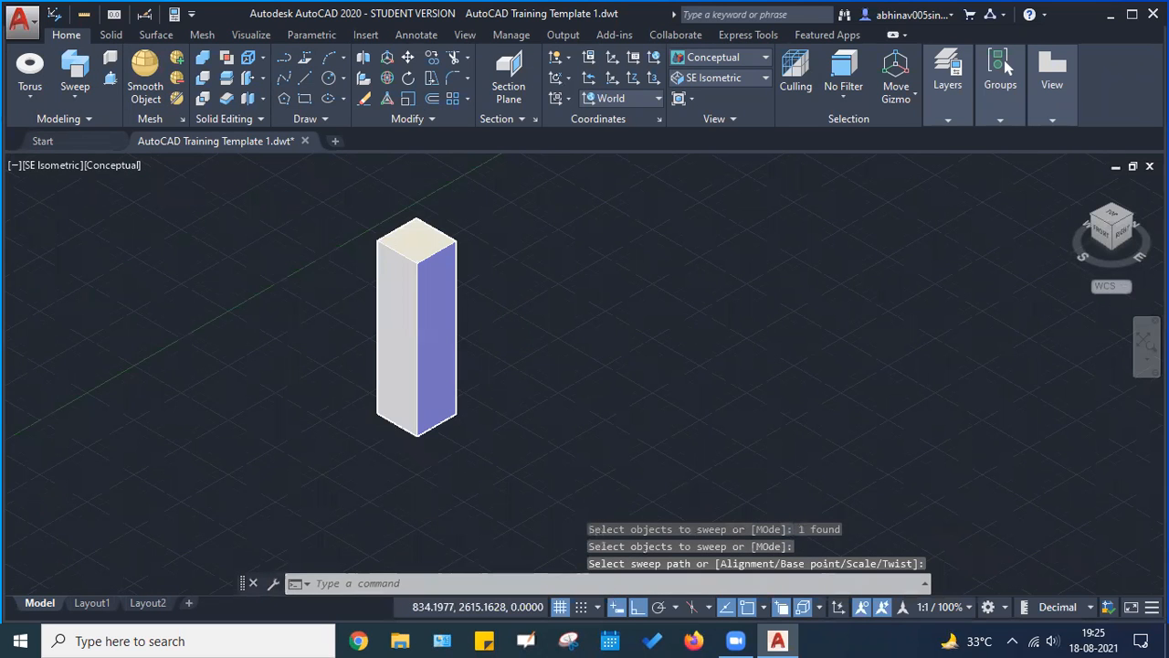
{"action": "scroll", "coordinate": [503, 335], "scroll_direction": "down", "scroll_amount": 1}
{"action": "middle_click_drag", "start_coordinate": [493, 314], "coordinate": [418, 327]}
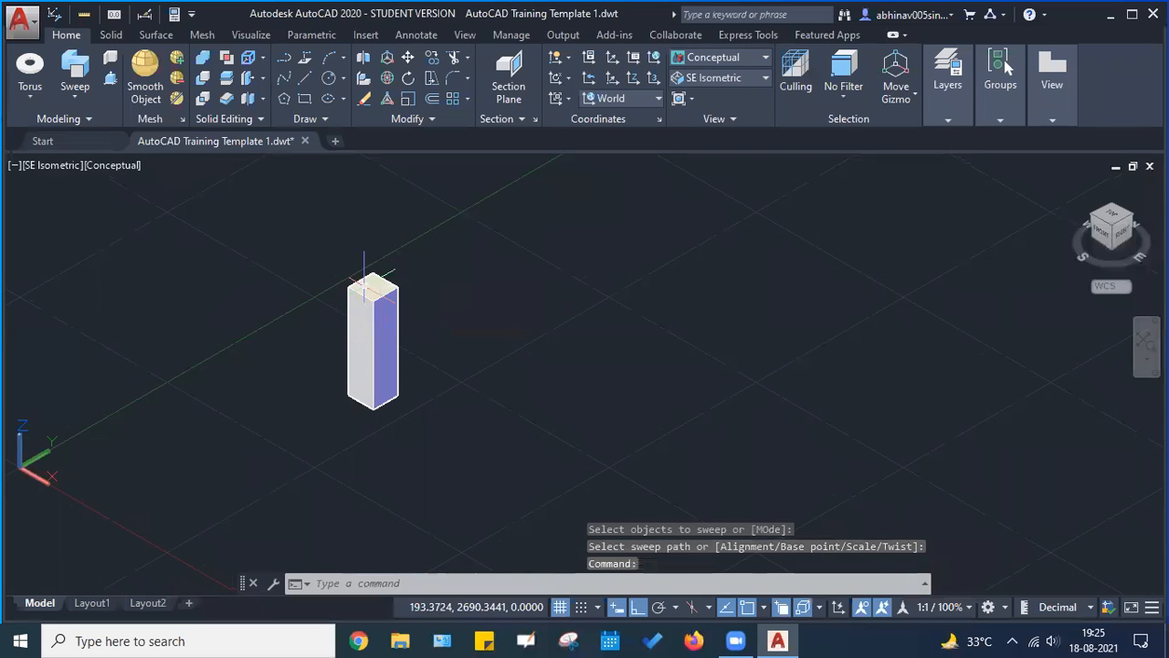
Look over the swept column at different zoom levels and undo the straight sweep
{"action": "left_click", "coordinate": [364, 285]}
{"action": "scroll", "coordinate": [364, 285], "scroll_direction": "up", "scroll_amount": 2}
{"action": "scroll", "coordinate": [367, 285], "scroll_direction": "up", "scroll_amount": 2}
{"action": "scroll", "coordinate": [366, 285], "scroll_direction": "down", "scroll_amount": 5}
{"action": "scroll", "coordinate": [375, 330], "scroll_direction": "up", "scroll_amount": 6}
{"action": "key", "text": "Escape"}
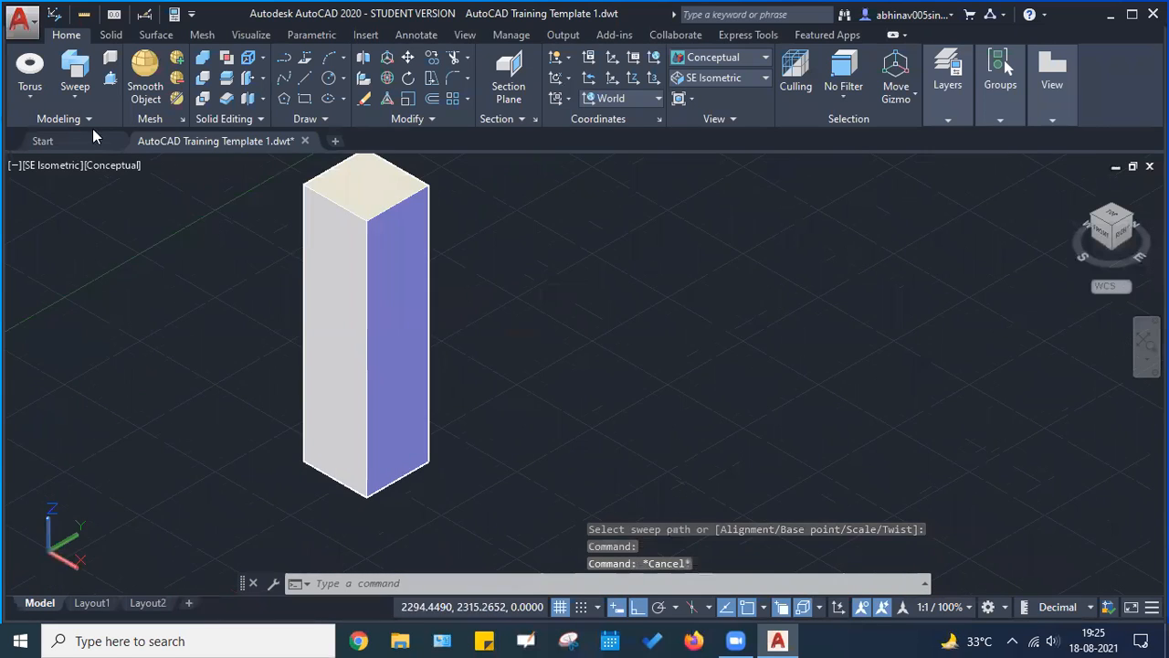
{"action": "key", "text": "ctrl+z"}
{"action": "key", "text": "Escape"}
Sweep the rectangle along the vertical line as a solid with a twist angle of 45 degrees
{"action": "left_click", "coordinate": [75, 71]}
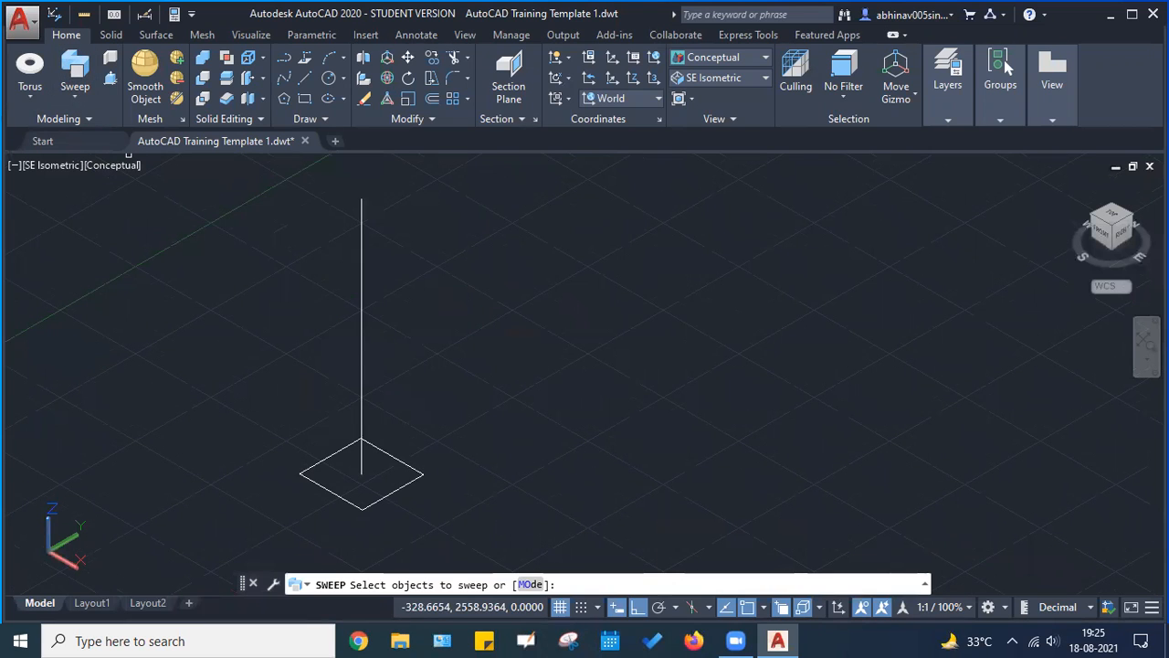
{"action": "left_click", "coordinate": [402, 486]}
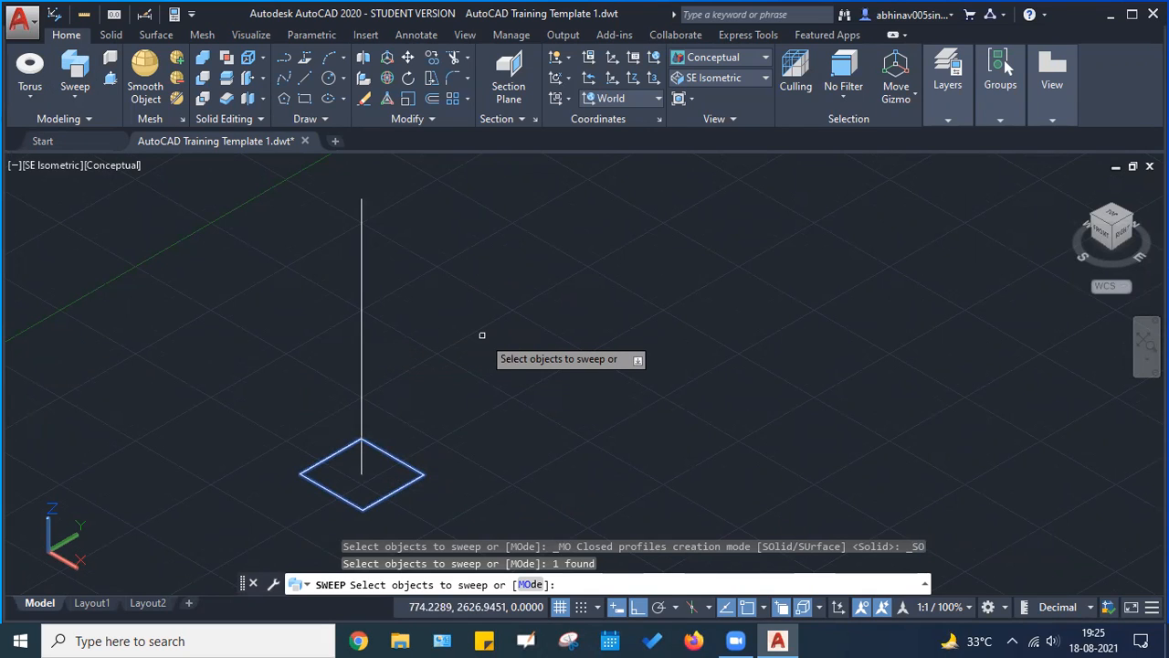
{"action": "key", "text": "Return"}
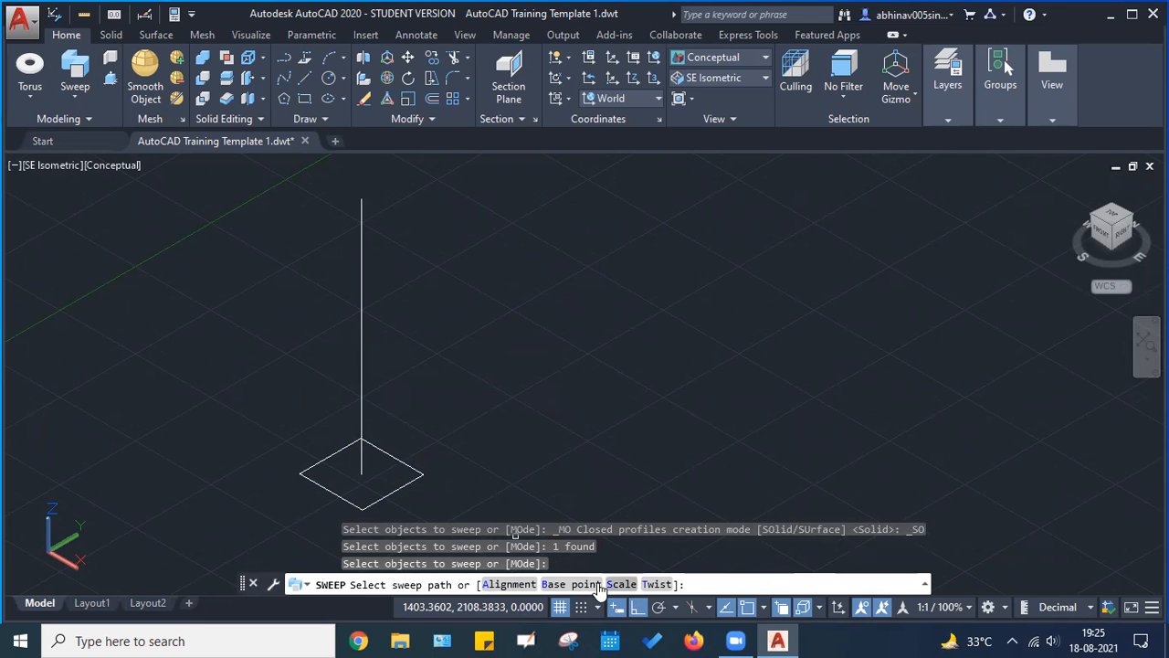
{"action": "left_click", "coordinate": [657, 584]}
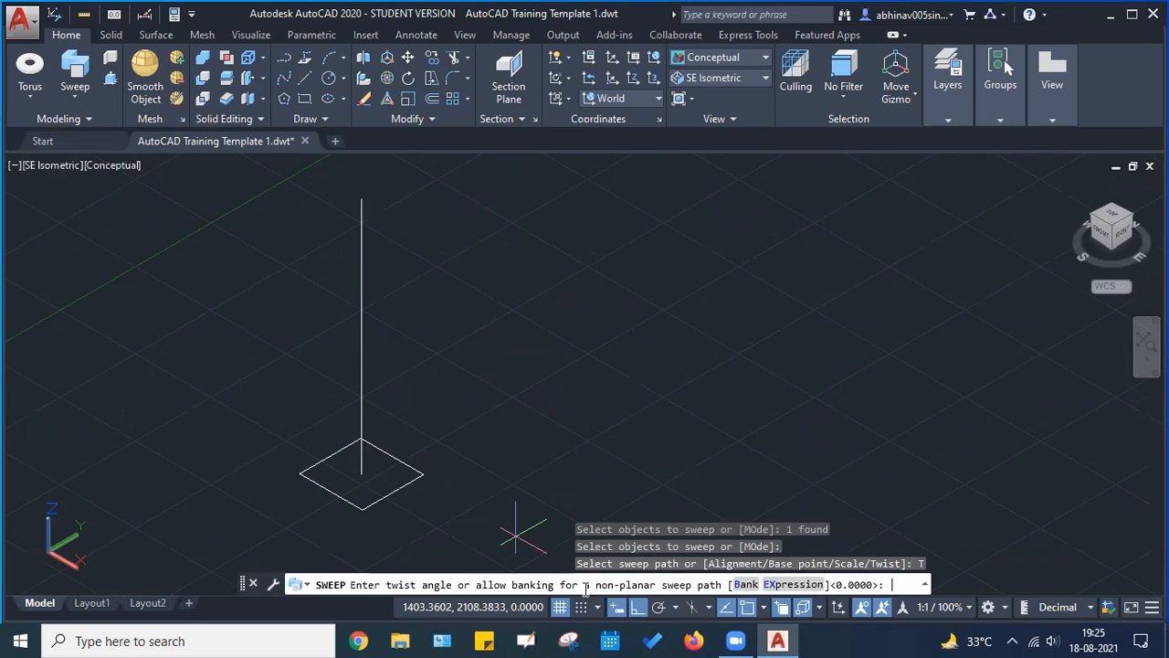
{"action": "left_click", "coordinate": [638, 608]}
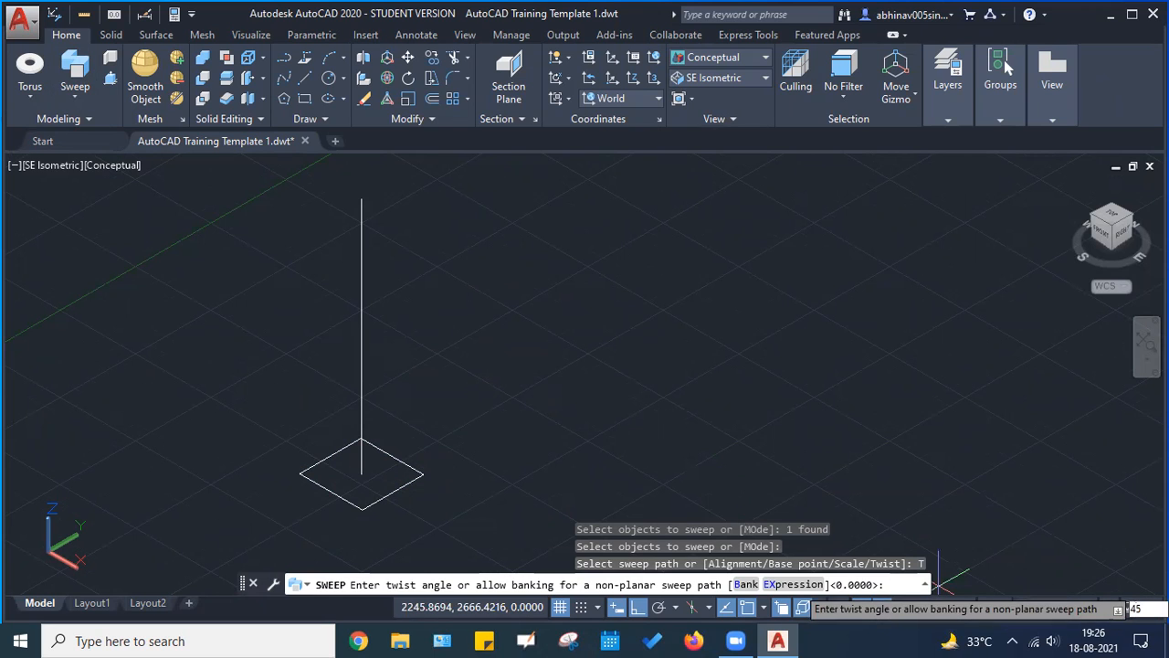
{"action": "key", "text": "Return"}
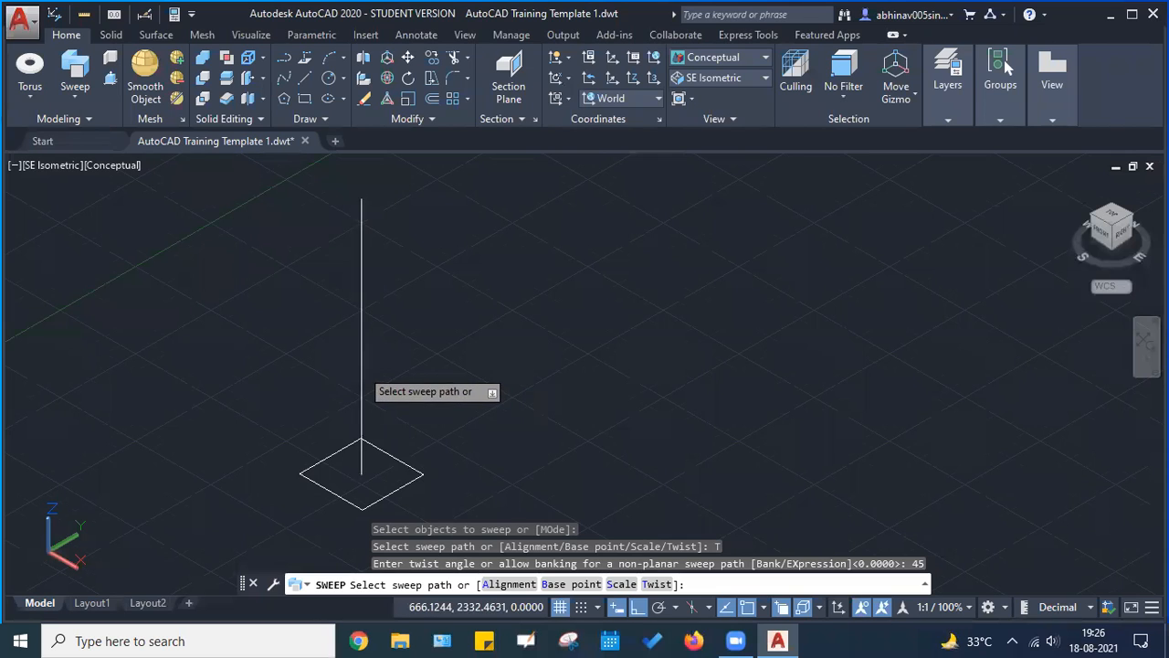
{"action": "left_click", "coordinate": [361, 370]}
{"action": "scroll", "coordinate": [556, 298], "scroll_direction": "down", "scroll_amount": 2}
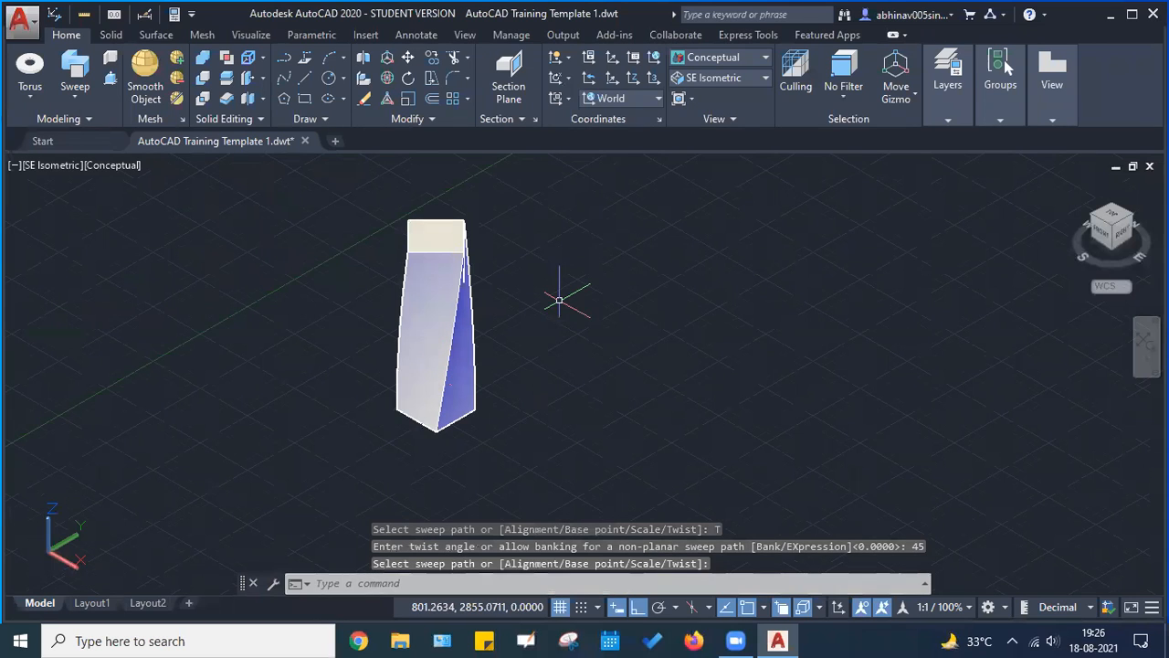
{"action": "key", "text": "Escape"}
Orbit around the twisted column to examine its faces from several sides
{"action": "middle_click_drag", "start_coordinate": [480, 364], "coordinate": [458, 343], "text": "shift"}
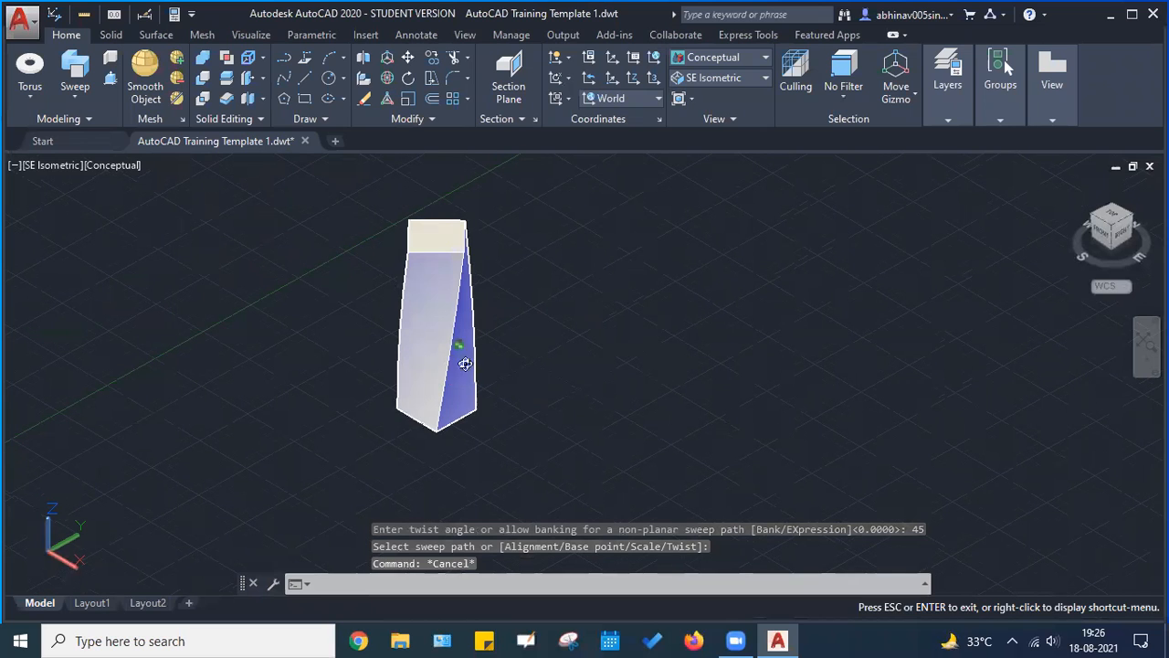
{"action": "middle_click_drag", "start_coordinate": [367, 358], "coordinate": [650, 395], "text": "shift"}
{"action": "middle_click_drag", "start_coordinate": [521, 383], "coordinate": [626, 416], "text": "shift"}
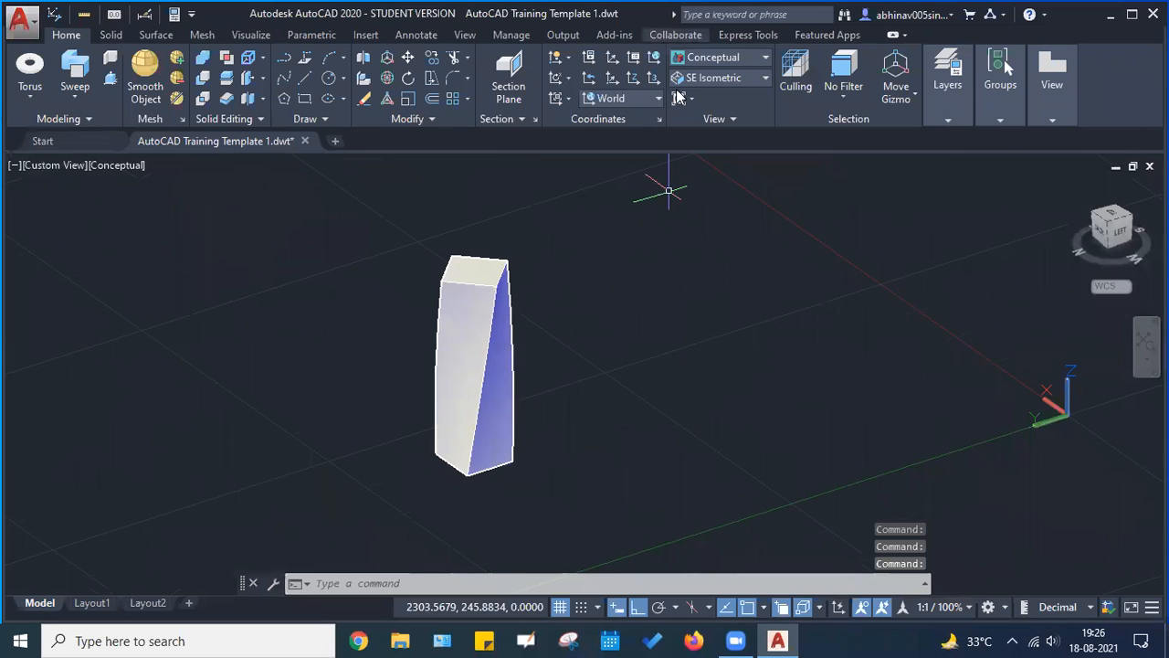
{"action": "middle_click_drag", "start_coordinate": [441, 372], "coordinate": [593, 254], "text": "shift"}
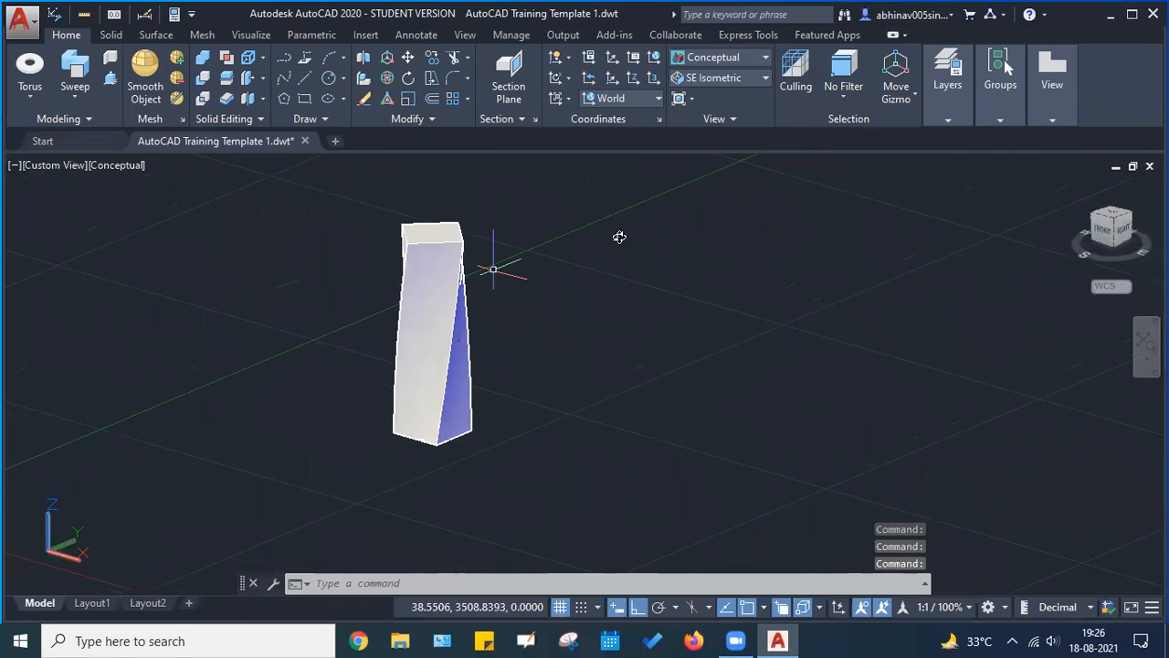
{"action": "middle_click_drag", "start_coordinate": [493, 268], "coordinate": [411, 296], "text": "shift"}
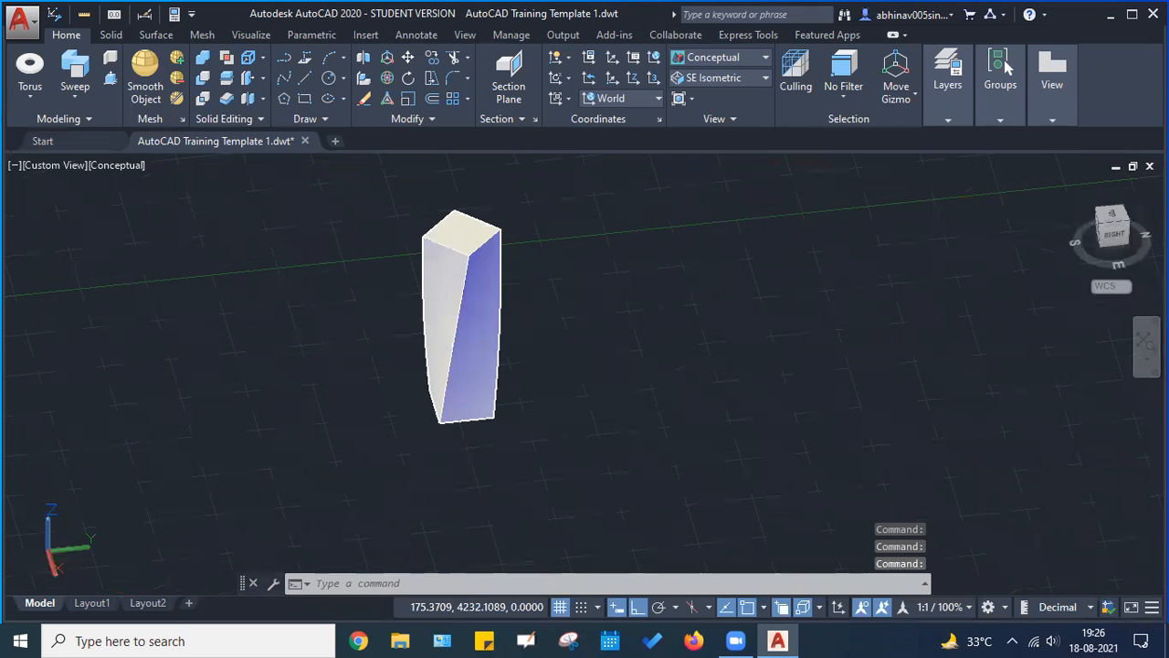
{"action": "middle_click_drag", "start_coordinate": [600, 335], "coordinate": [711, 312], "text": "shift"}
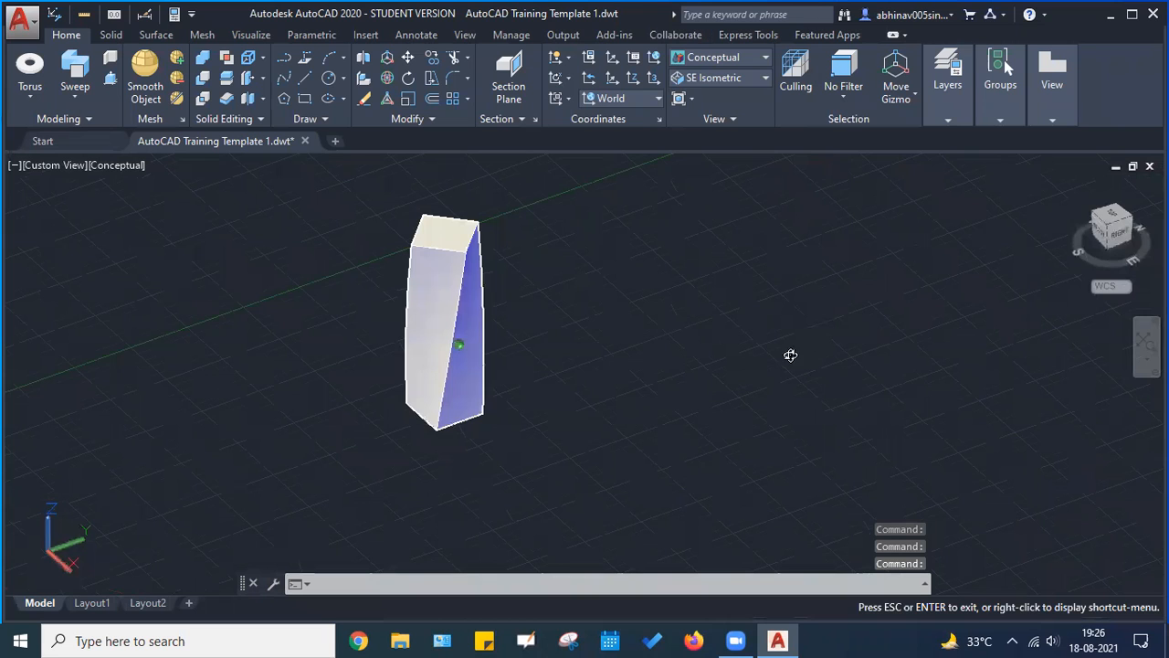
{"action": "key", "text": "Escape"}
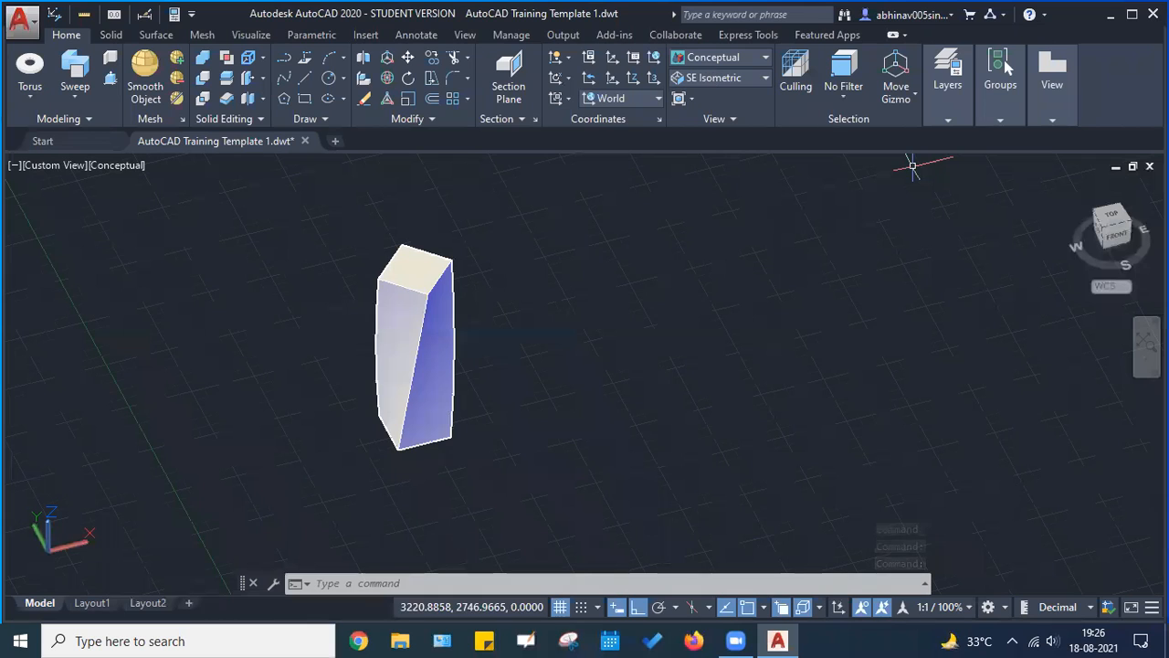
Restore the SE Isometric view and frame the twisted column in it
{"action": "left_click", "coordinate": [726, 78]}
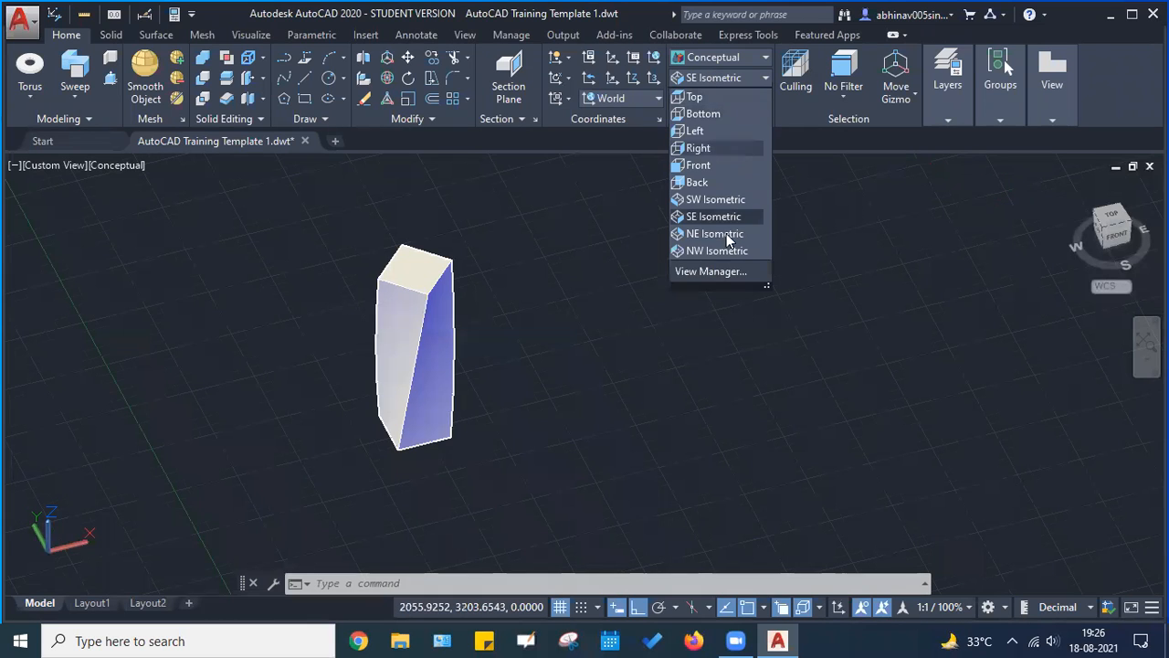
{"action": "left_click", "coordinate": [717, 217]}
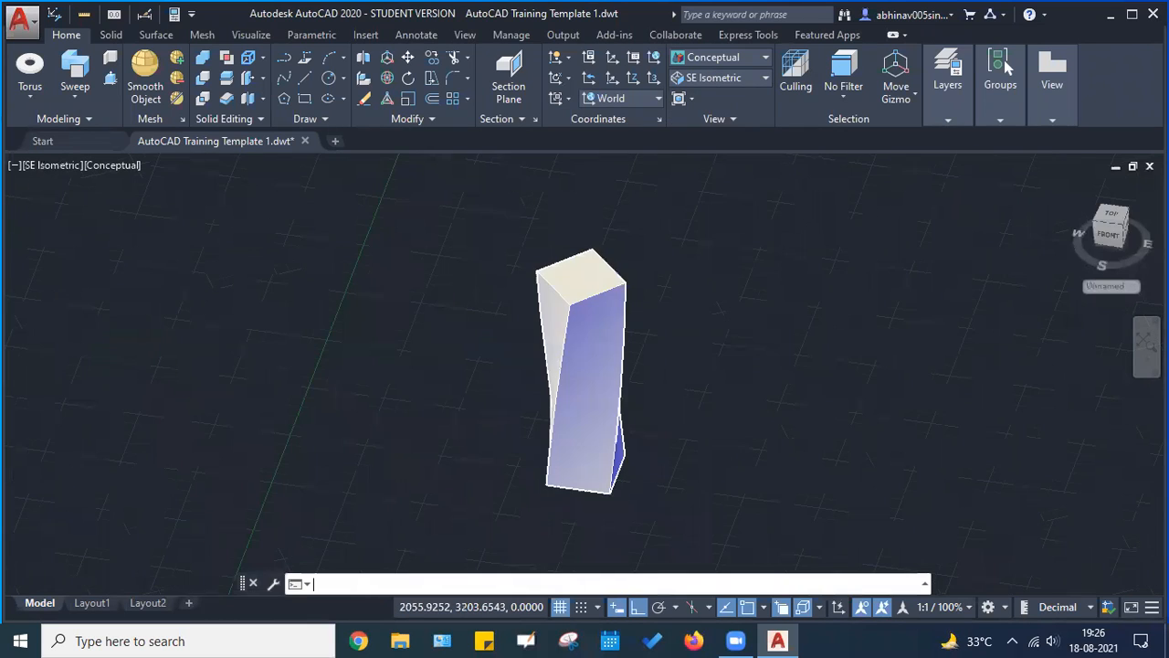
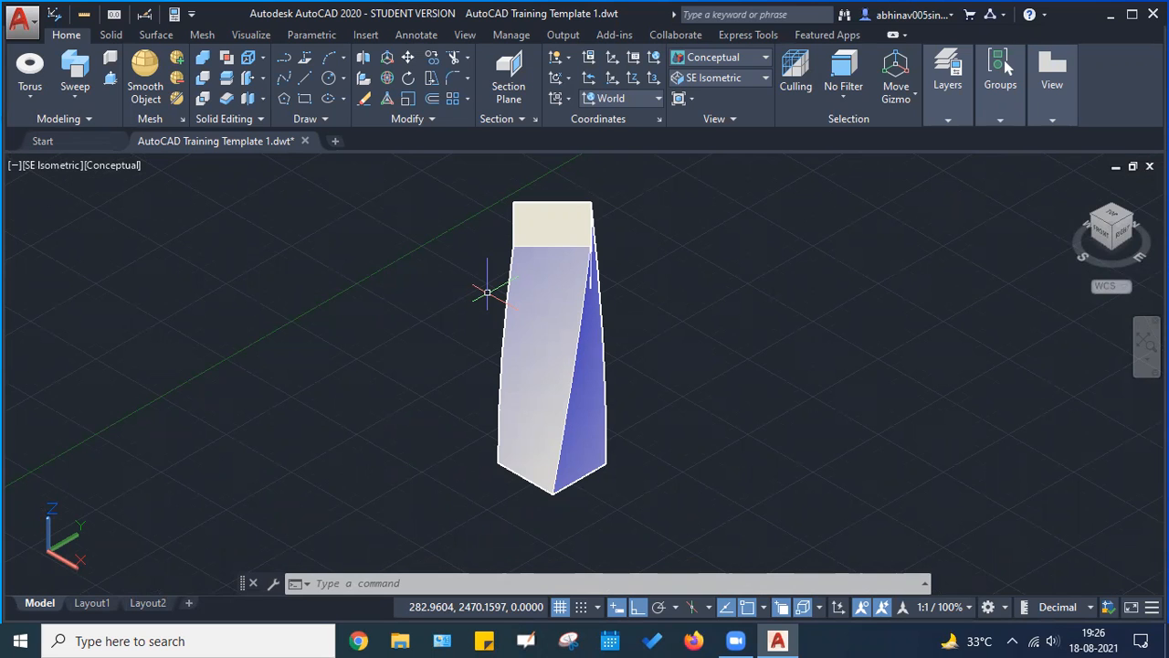
{"action": "scroll", "coordinate": [603, 300], "scroll_direction": "down", "scroll_amount": 2}
{"action": "scroll", "coordinate": [639, 306], "scroll_direction": "down", "scroll_amount": 5}
{"action": "middle_click_drag", "start_coordinate": [695, 330], "coordinate": [553, 337]}
{"action": "scroll", "coordinate": [471, 304], "scroll_direction": "up", "scroll_amount": 4}
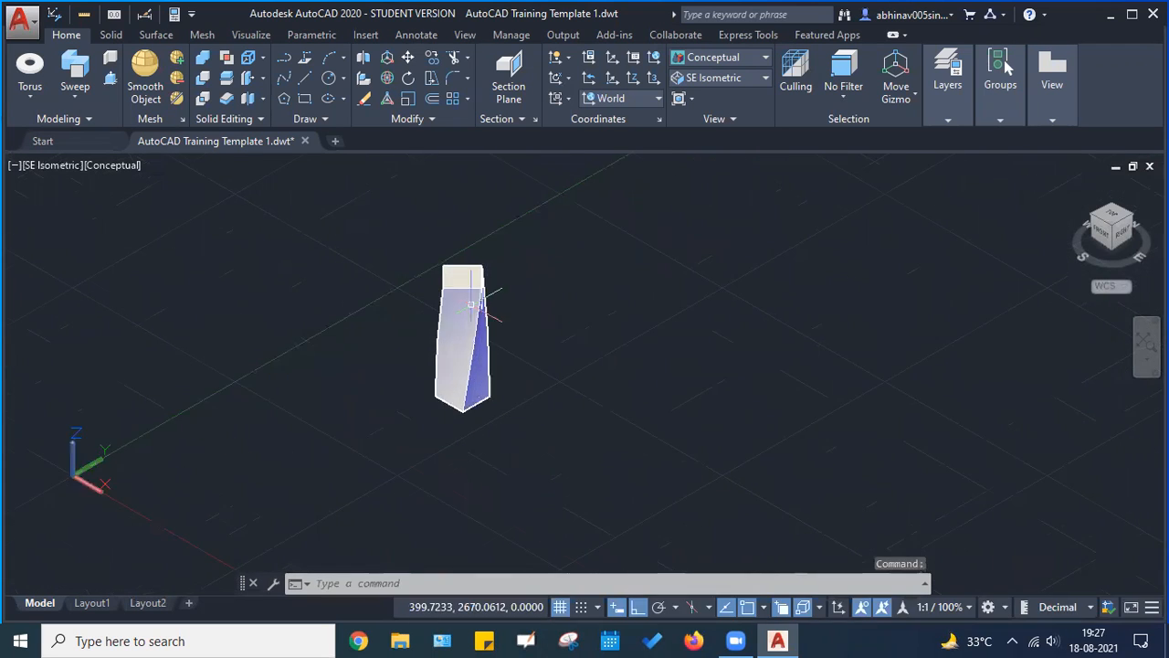
Undo the view changes and the twisted sweep, back to the separate rectangle and vertical line
{"action": "key", "text": "ctrl+z"}
{"action": "key", "text": "ctrl+z"}
{"action": "key", "text": "ctrl+z"}
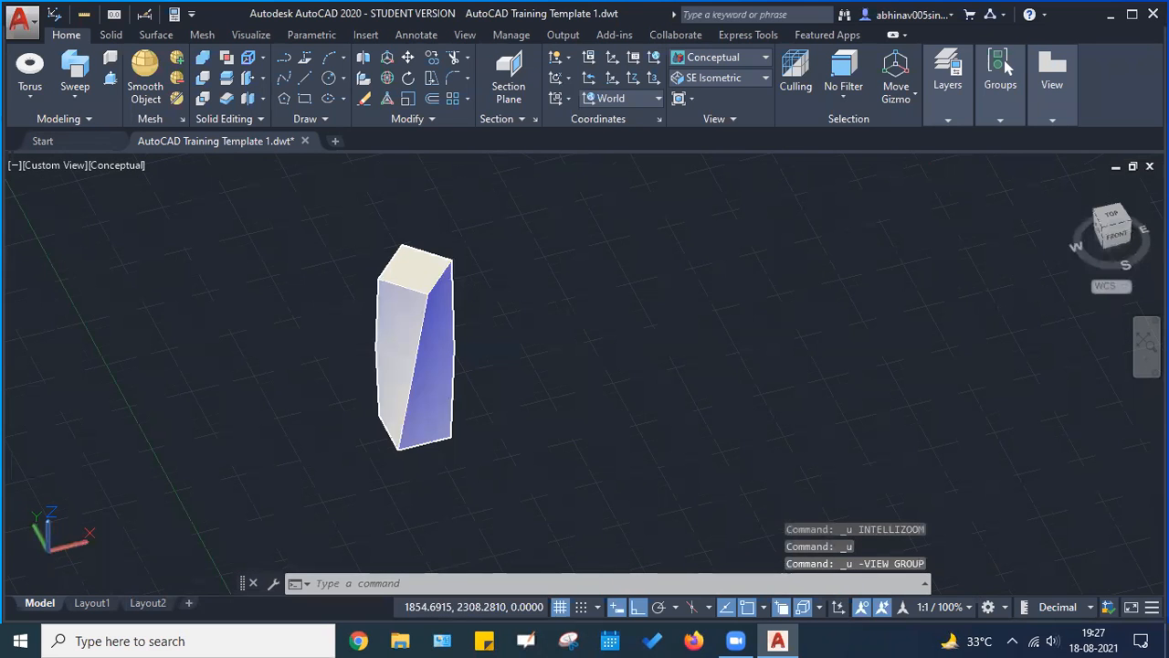
{"action": "key", "text": "ctrl+z"}
{"action": "key", "text": "ctrl+z"}
{"action": "key", "text": "Escape"}
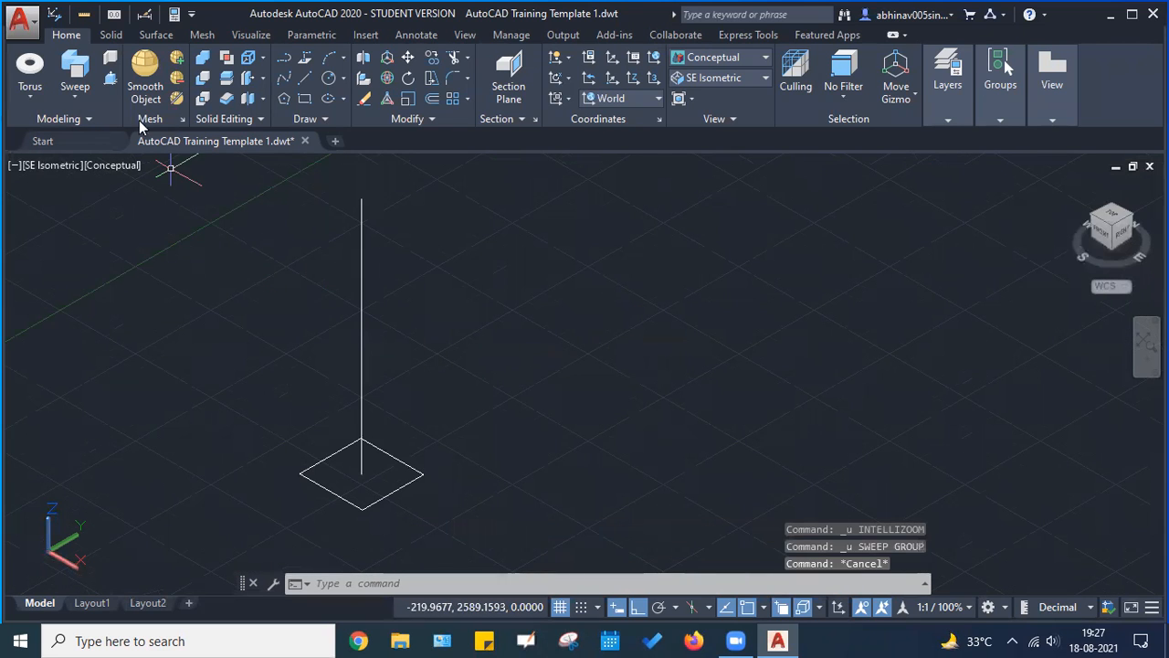
Try to revolve the rectangle as a solid about an axis through the vertical line's lower and upper endpoints
{"action": "left_click", "coordinate": [90, 88]}
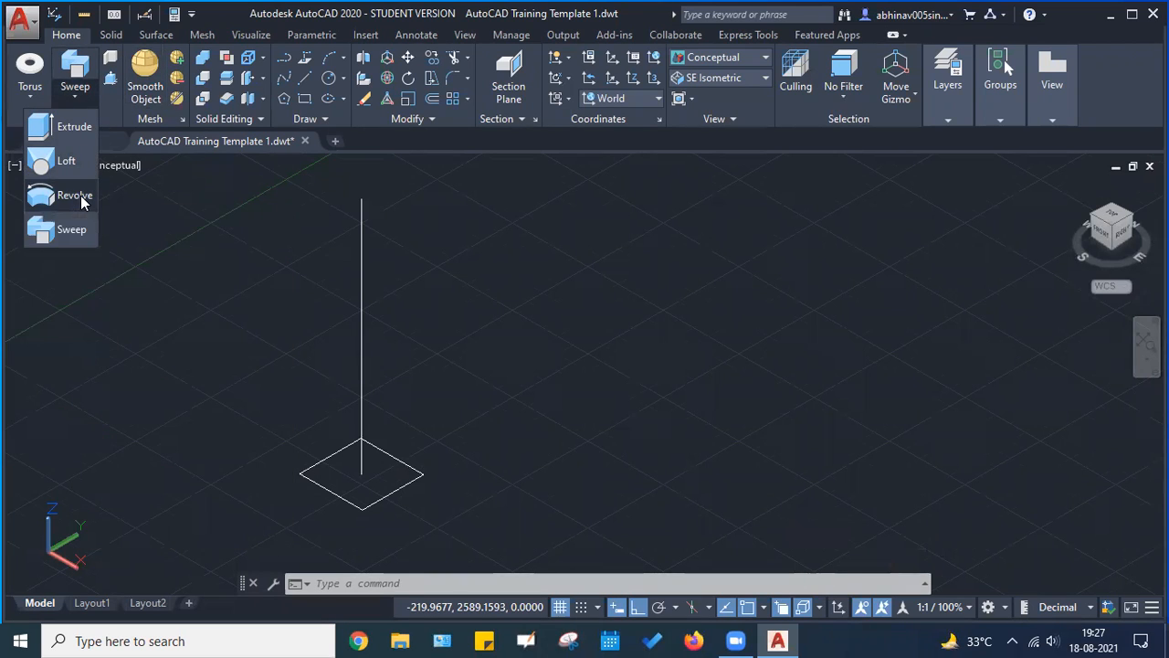
{"action": "left_click", "coordinate": [81, 196]}
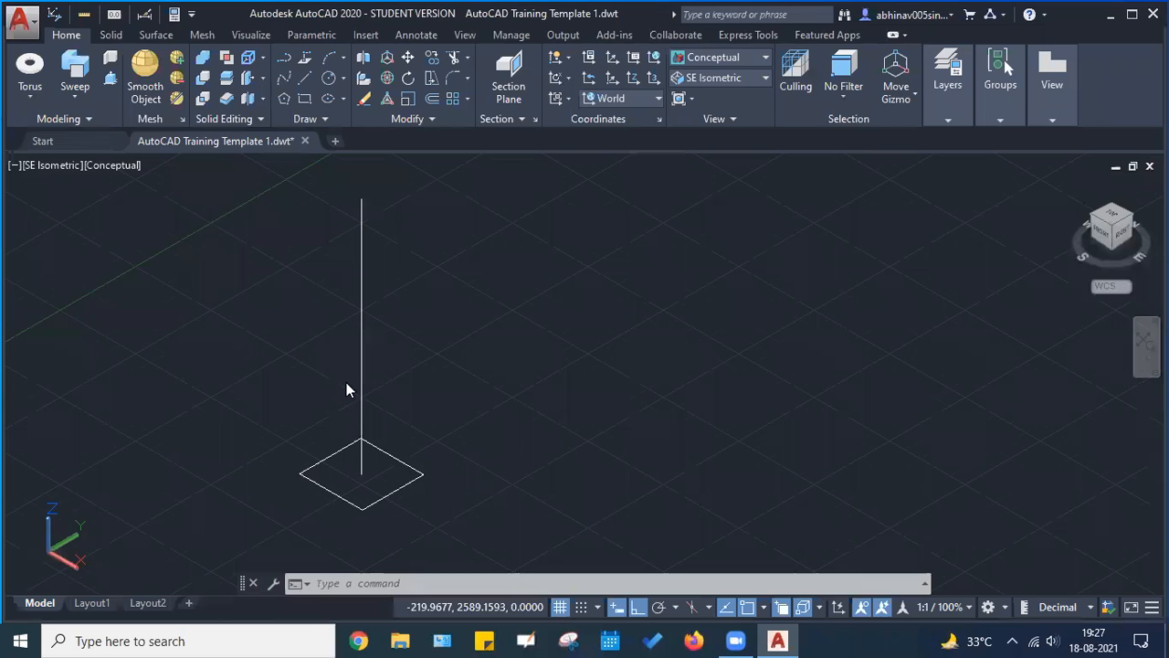
{"action": "left_click", "coordinate": [409, 476]}
{"action": "key", "text": "Return"}
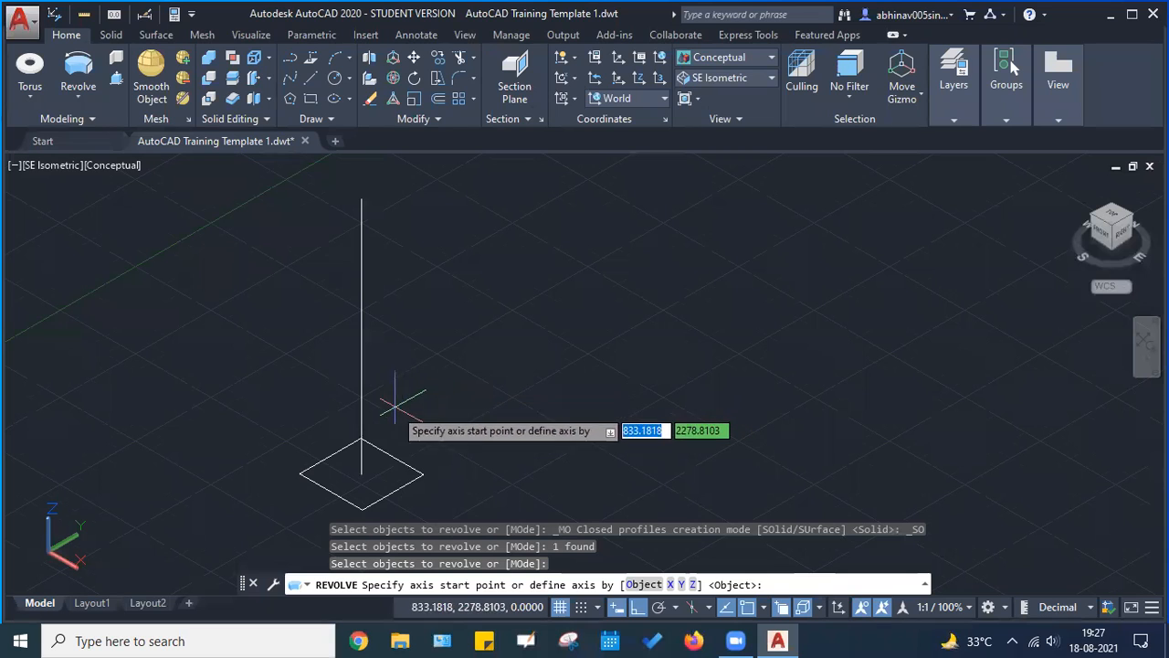
{"action": "left_click", "coordinate": [360, 467]}
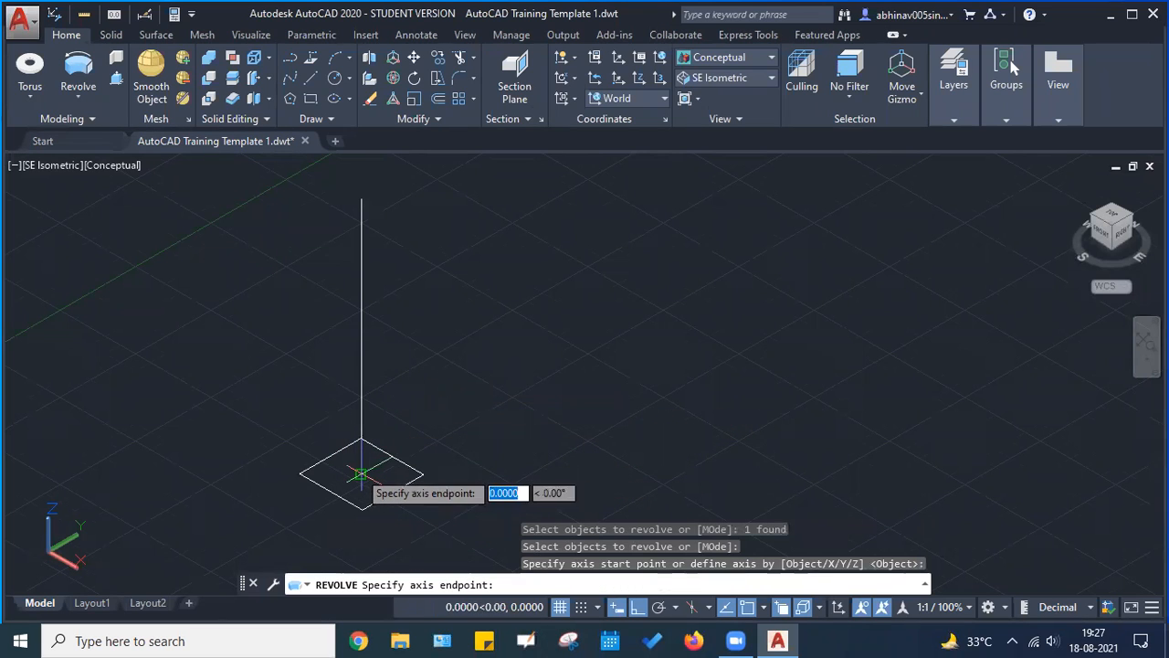
{"action": "left_click", "coordinate": [361, 198]}
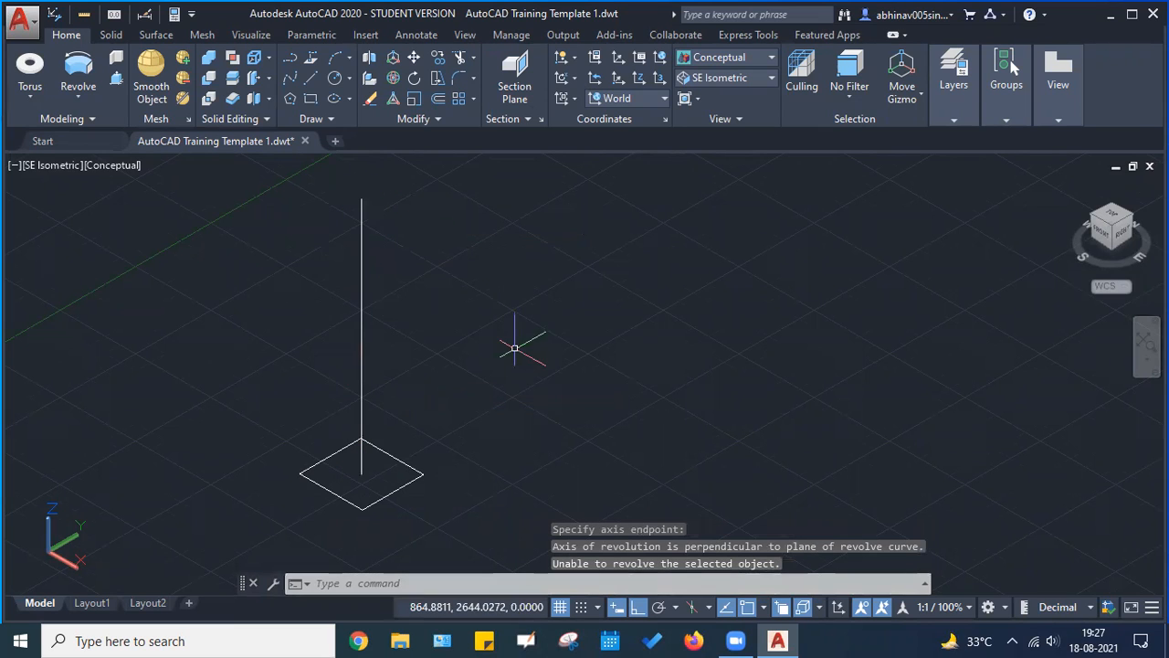
Try to revolve the rectangle as a solid, using the Object option to take the vertical line as the axis
{"action": "key", "text": "Escape"}
{"action": "key", "text": "Escape"}
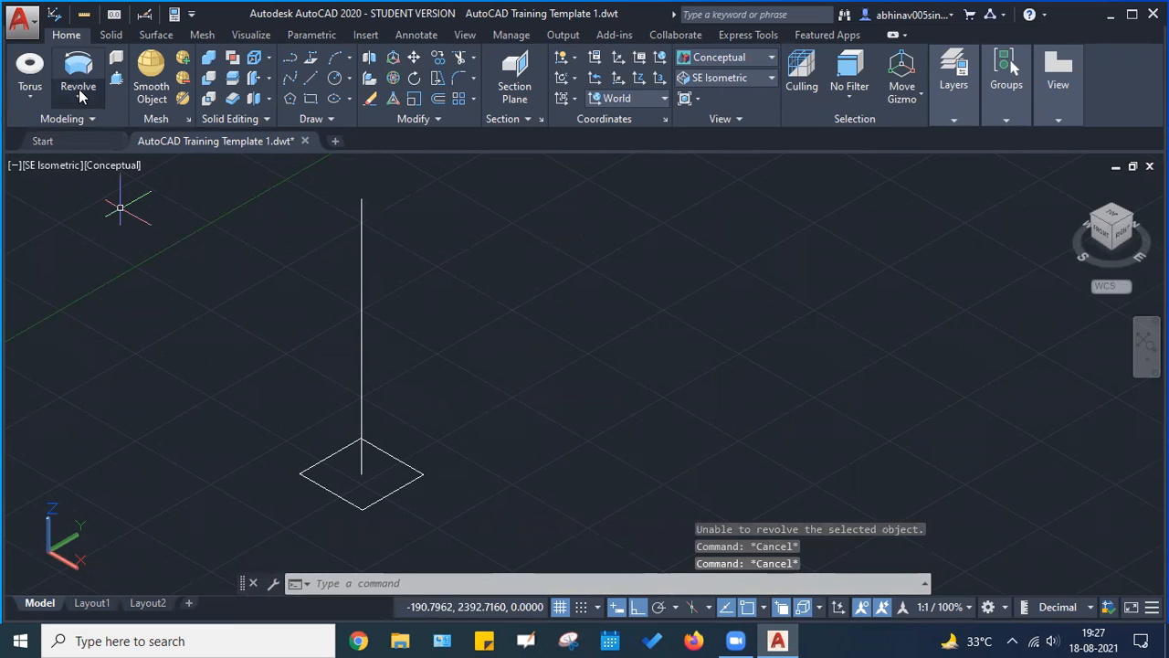
{"action": "left_click", "coordinate": [79, 95]}
{"action": "left_click", "coordinate": [78, 195]}
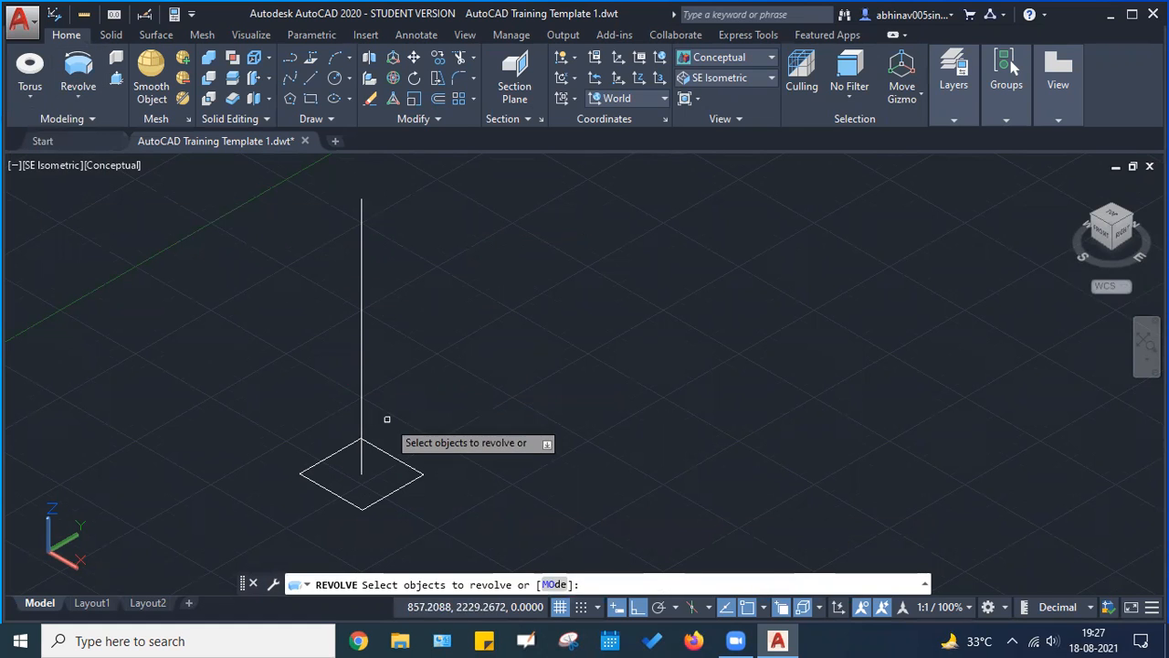
{"action": "left_click", "coordinate": [391, 491]}
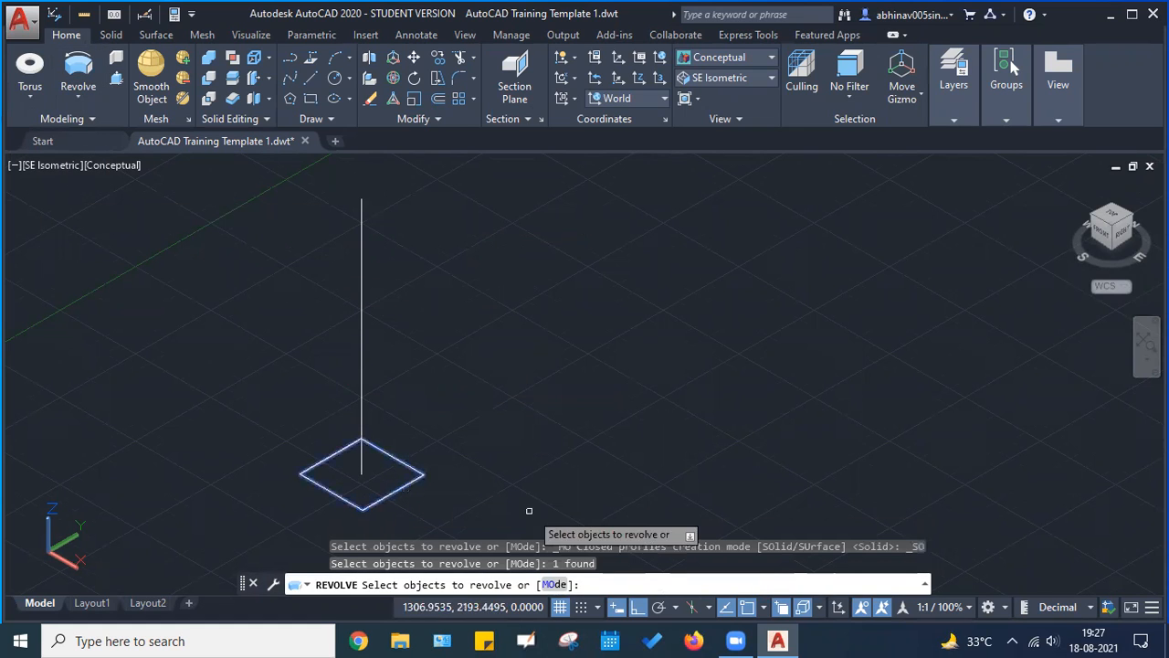
{"action": "key", "text": "Return"}
{"action": "scroll", "coordinate": [492, 412], "scroll_direction": "up", "scroll_amount": 1}
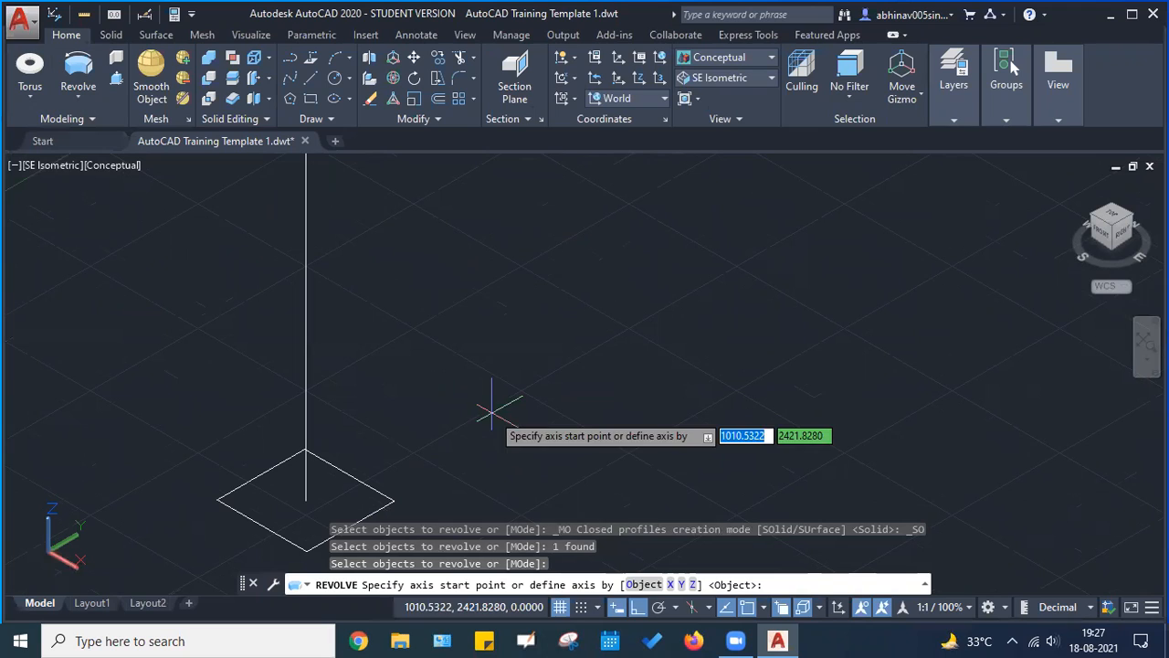
{"action": "left_click", "coordinate": [649, 585]}
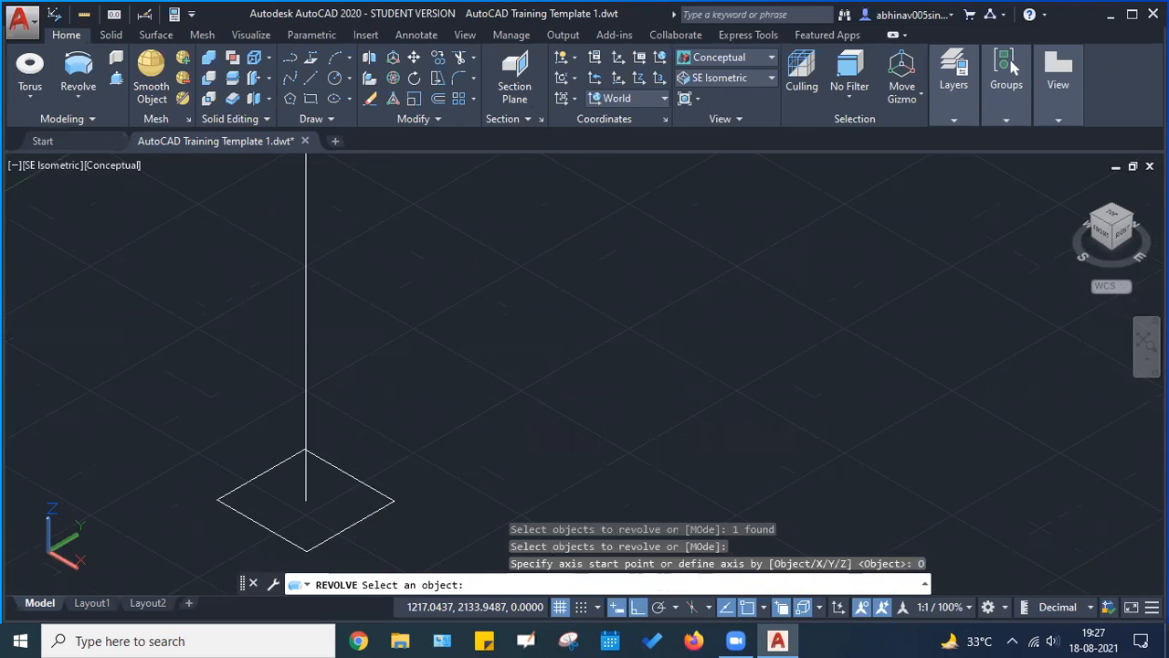
{"action": "left_click", "coordinate": [306, 362]}
{"action": "key", "text": "Escape"}
{"action": "scroll", "coordinate": [426, 342], "scroll_direction": "down", "scroll_amount": 4}
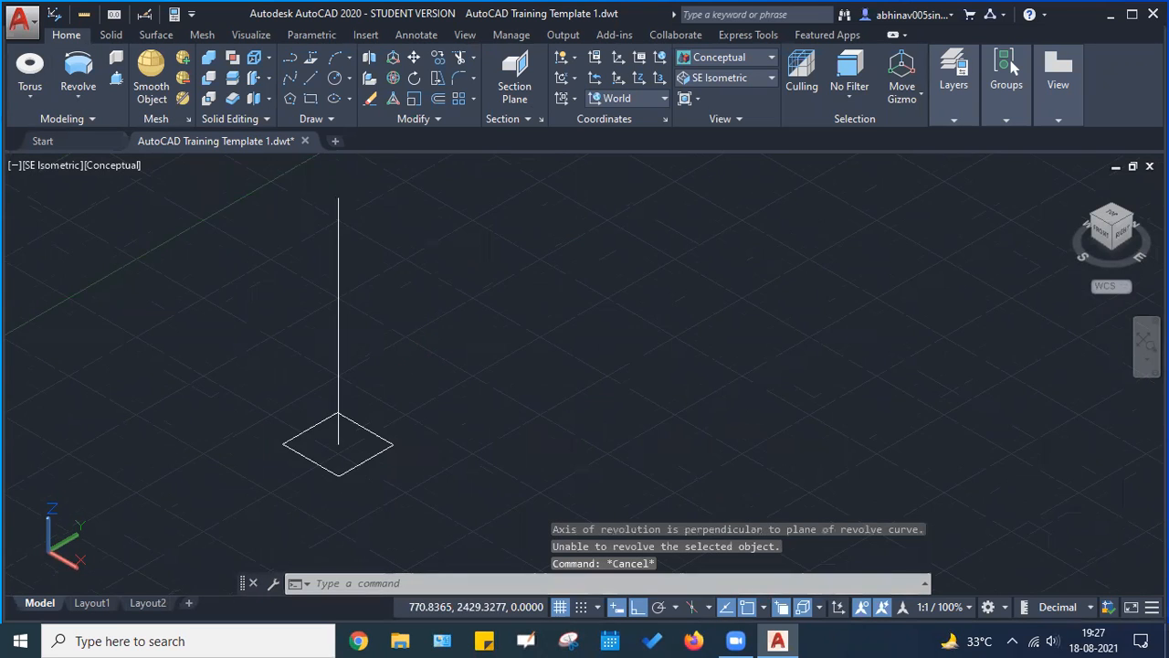
Erase the rectangle and the vertical line together
{"action": "mouse_move", "coordinate": [426, 378]}
{"action": "middle_mouse_down"}
{"action": "mouse_move", "coordinate": [338, 348]}
{"action": "mouse_move", "coordinate": [381, 397]}
{"action": "mouse_move", "coordinate": [345, 393]}
{"action": "middle_mouse_up"}
{"action": "scroll", "coordinate": [364, 370], "scroll_direction": "up", "scroll_amount": 4}
{"action": "scroll", "coordinate": [319, 391], "scroll_direction": "up", "scroll_amount": 2}
{"action": "scroll", "coordinate": [365, 398], "scroll_direction": "down", "scroll_amount": 5}
{"action": "left_click", "coordinate": [200, 237]}
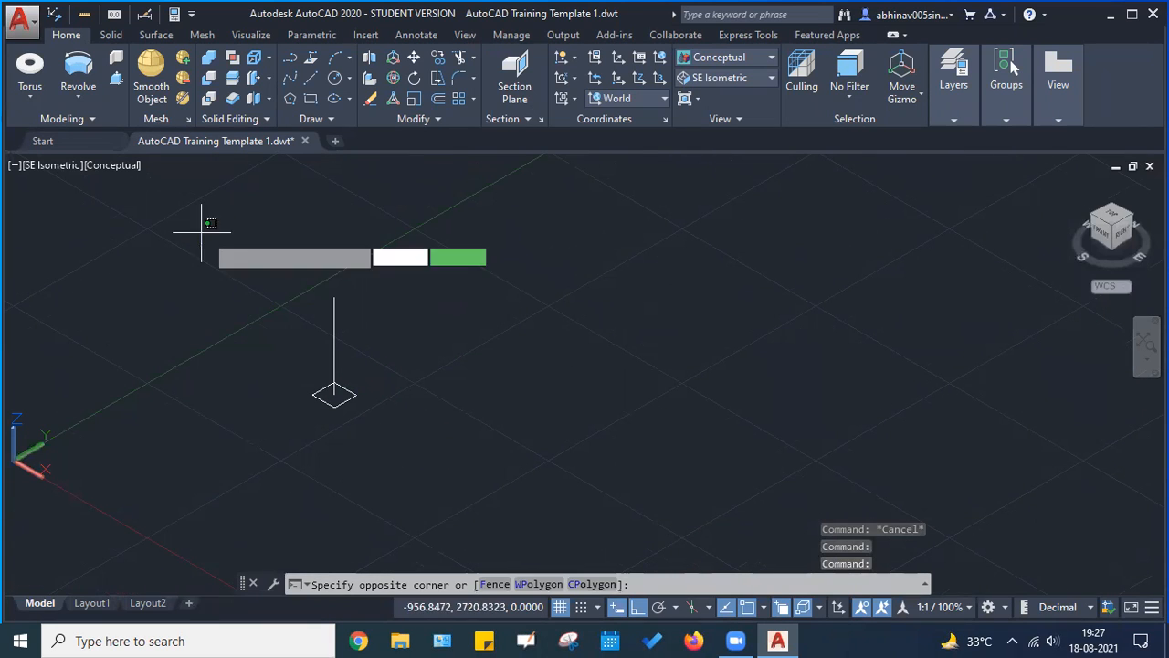
{"action": "left_click", "coordinate": [459, 470]}
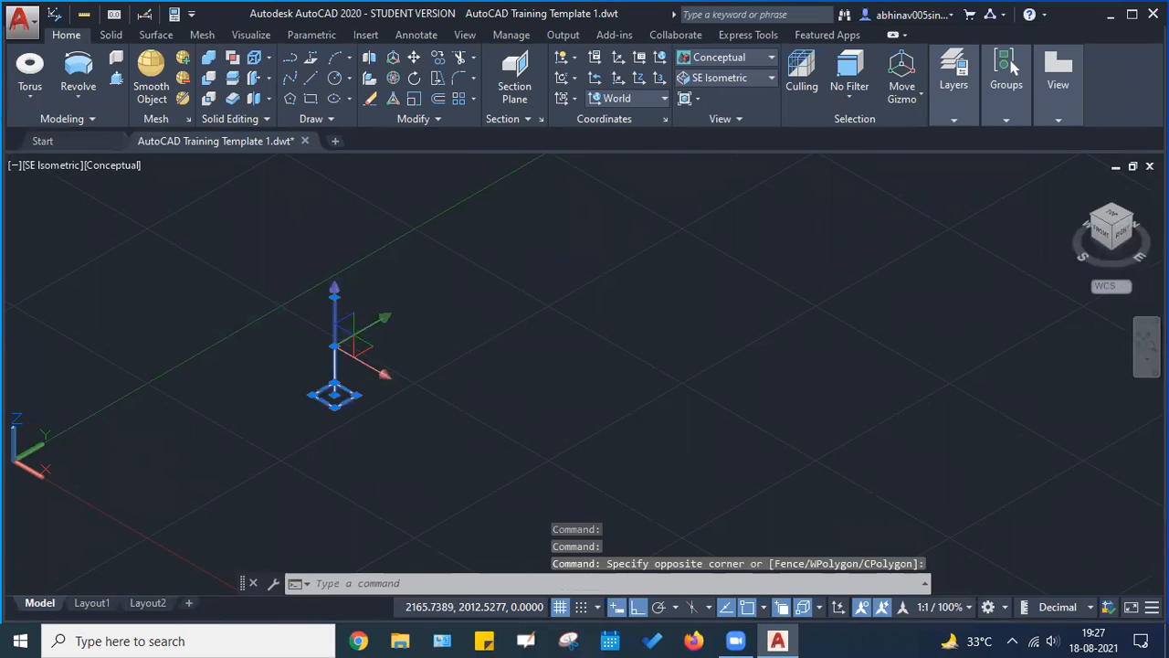
{"action": "key", "text": "Delete"}
{"action": "key", "text": "Escape"}
{"action": "key", "text": "Escape"}
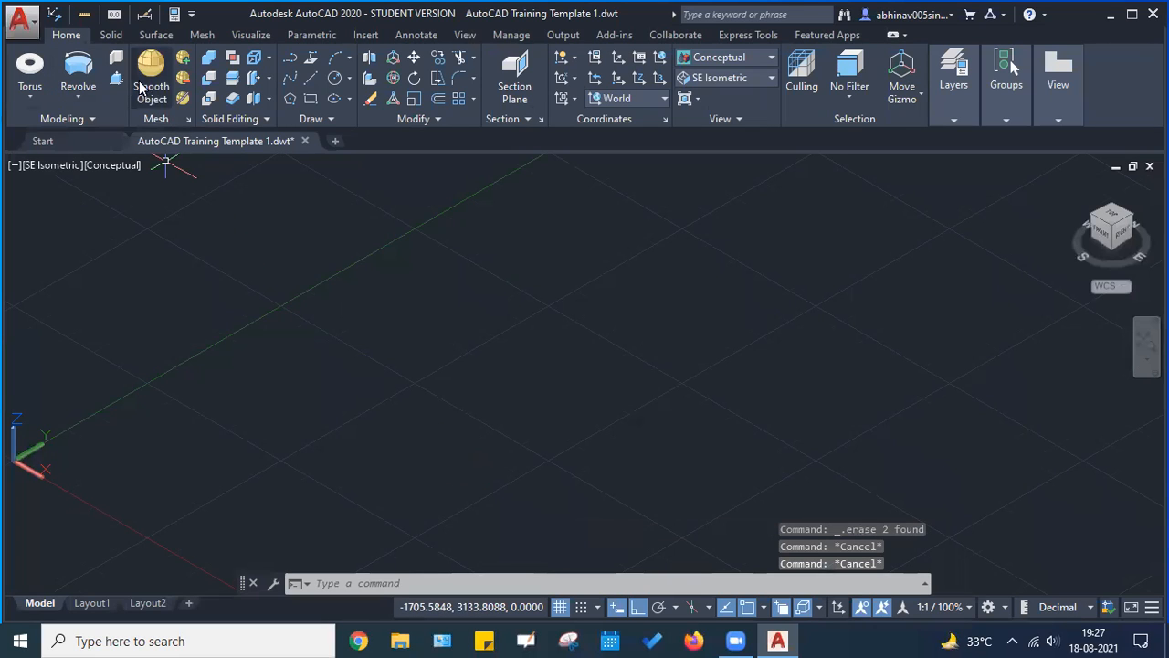
Create a tall, narrow box solid with a roughly square freehand base in the empty drawing
{"action": "left_click", "coordinate": [30, 96]}
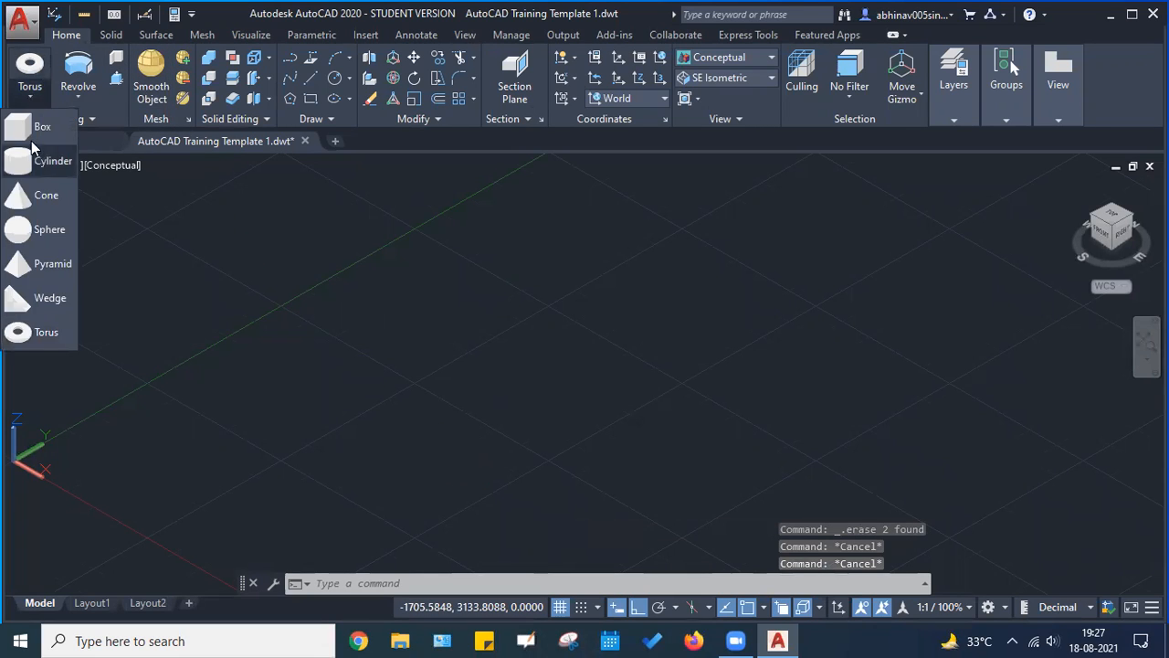
{"action": "left_click", "coordinate": [36, 127]}
{"action": "left_click", "coordinate": [302, 379]}
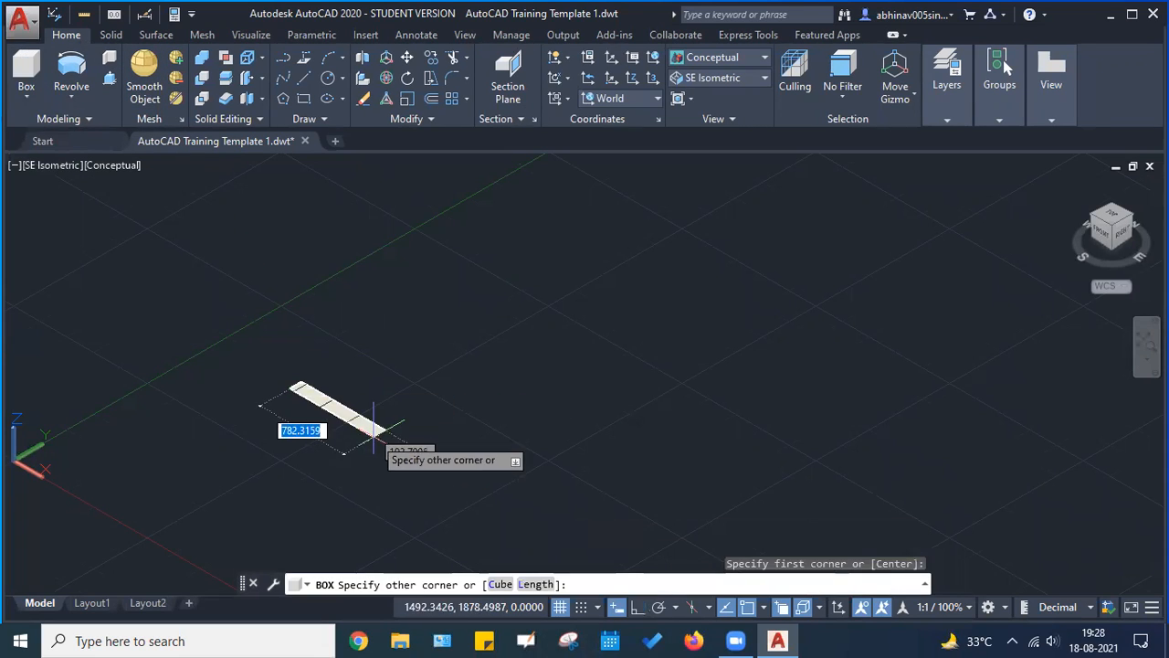
{"action": "left_click", "coordinate": [374, 379]}
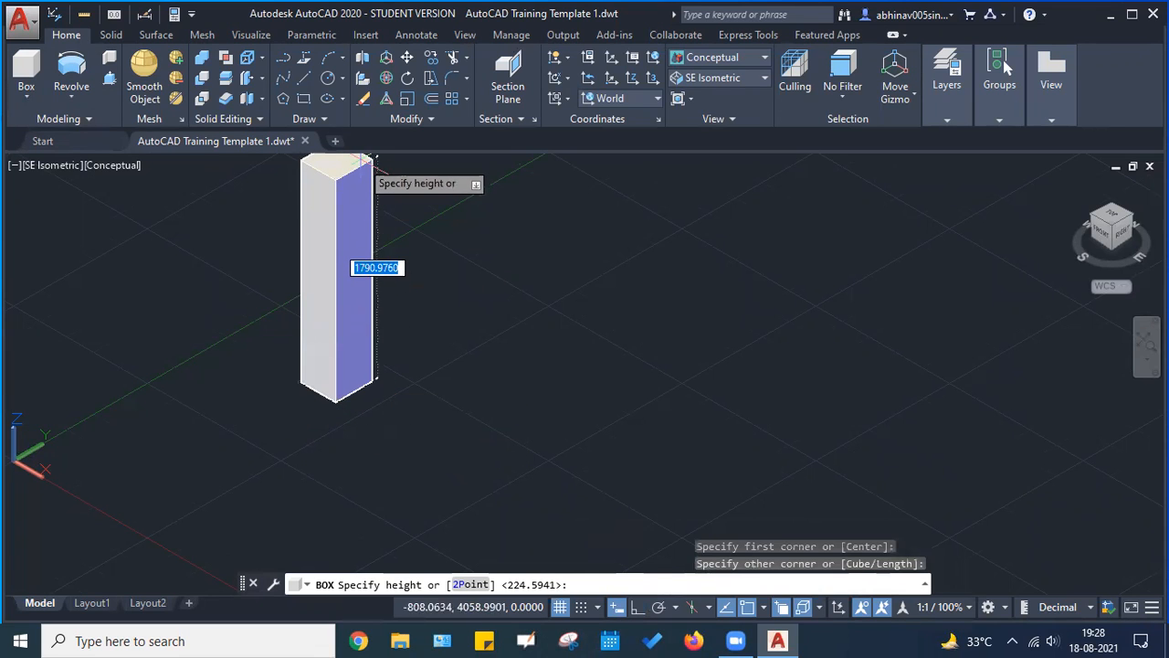
{"action": "middle_click_drag", "start_coordinate": [361, 173], "coordinate": [333, 250]}
{"action": "left_click", "coordinate": [333, 218]}
{"action": "key", "text": "Escape"}
{"action": "key", "text": "Escape"}
{"action": "middle_click_drag", "start_coordinate": [410, 266], "coordinate": [407, 266]}
{"action": "key", "text": "Escape"}
Try to revolve the tall box with the Revolve command, selecting it twice as the profile
{"action": "left_click", "coordinate": [79, 98]}
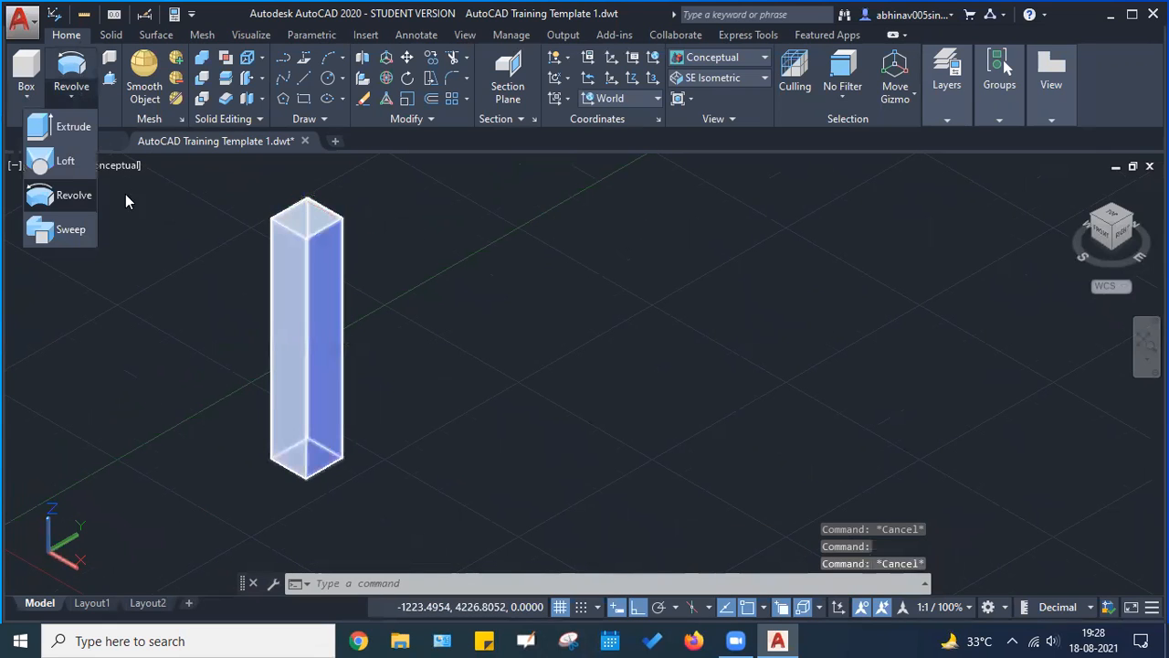
{"action": "left_click", "coordinate": [61, 201]}
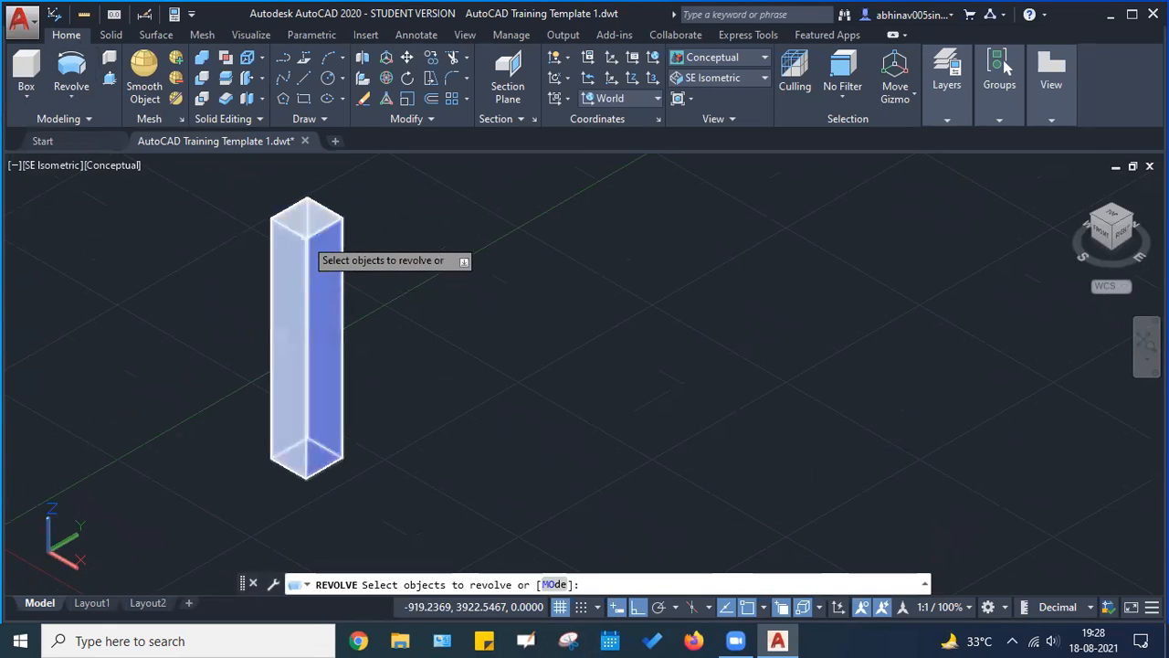
{"action": "left_click", "coordinate": [320, 231]}
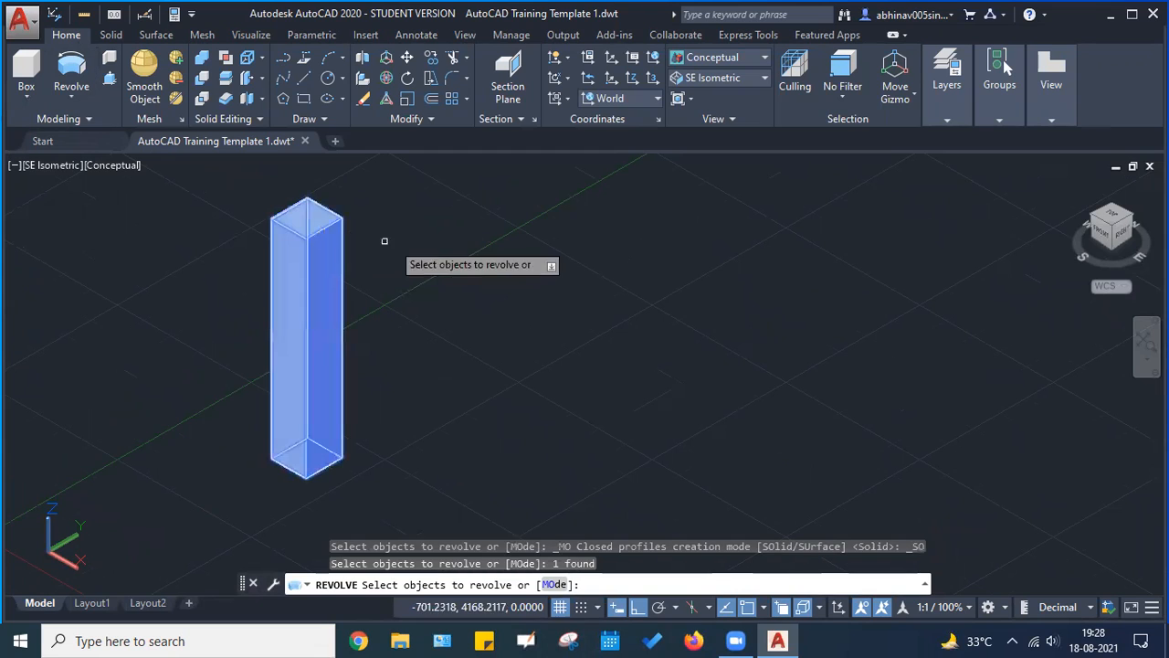
{"action": "key", "text": "Return"}
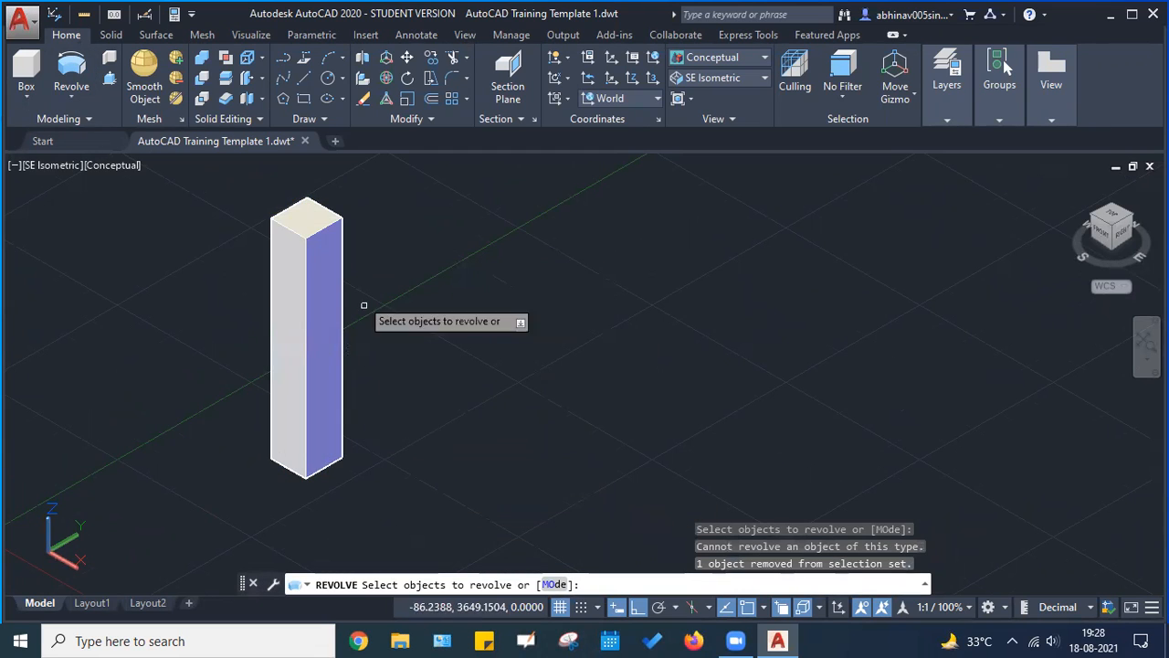
{"action": "left_click", "coordinate": [308, 244]}
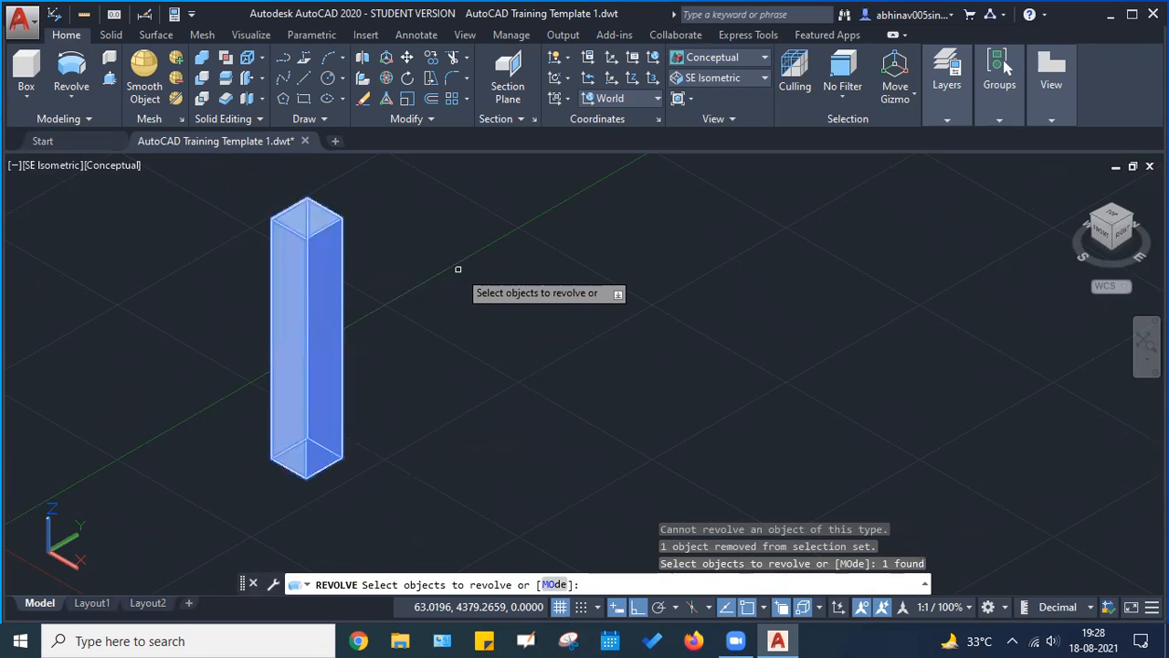
{"action": "key", "text": "Return"}
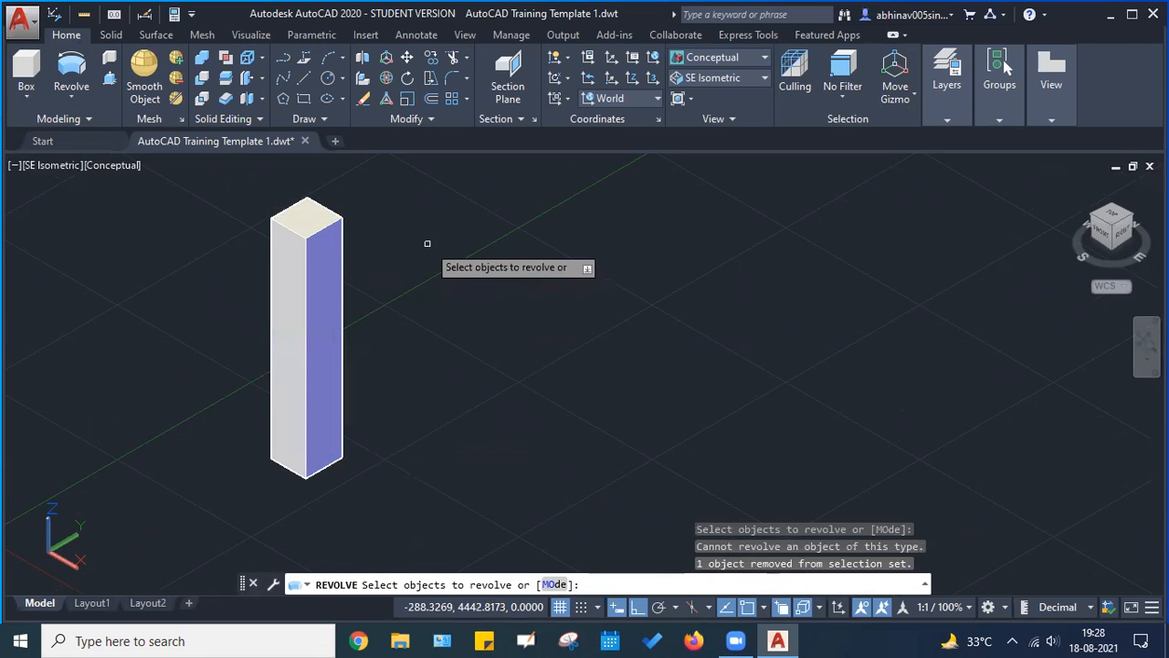
{"action": "key", "text": "Escape"}
{"action": "scroll", "coordinate": [365, 266], "scroll_direction": "down", "scroll_amount": 5}
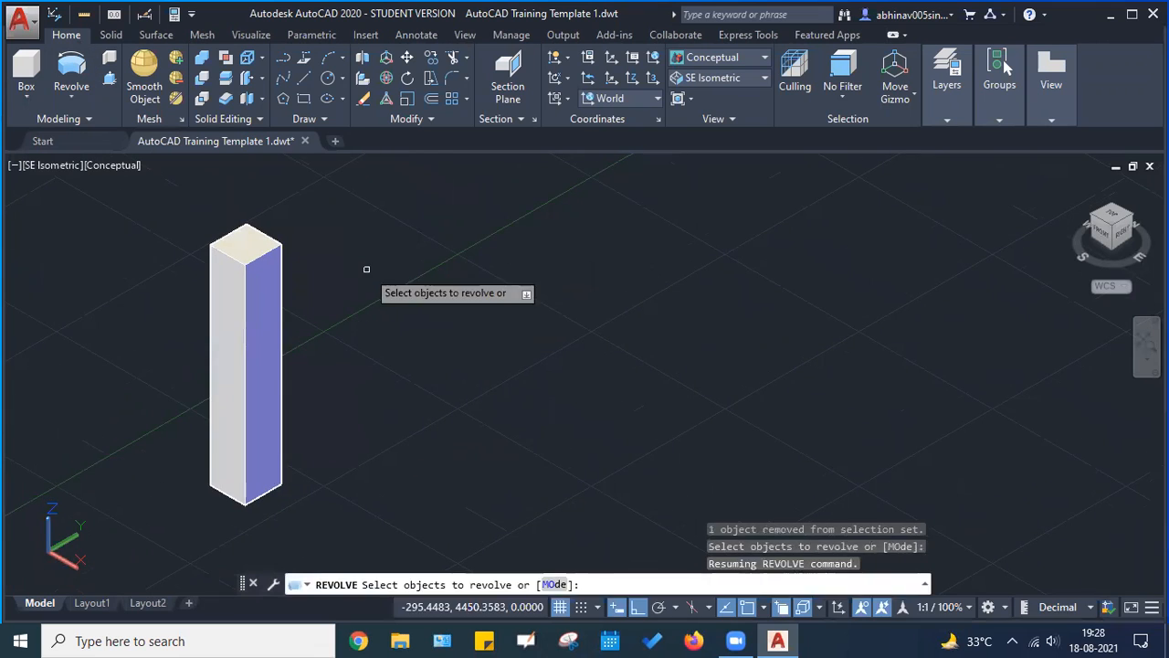
{"action": "key", "text": "Escape"}
Erase the tall box solid from the drawing
{"action": "left_click", "coordinate": [465, 428]}
{"action": "left_click", "coordinate": [237, 227]}
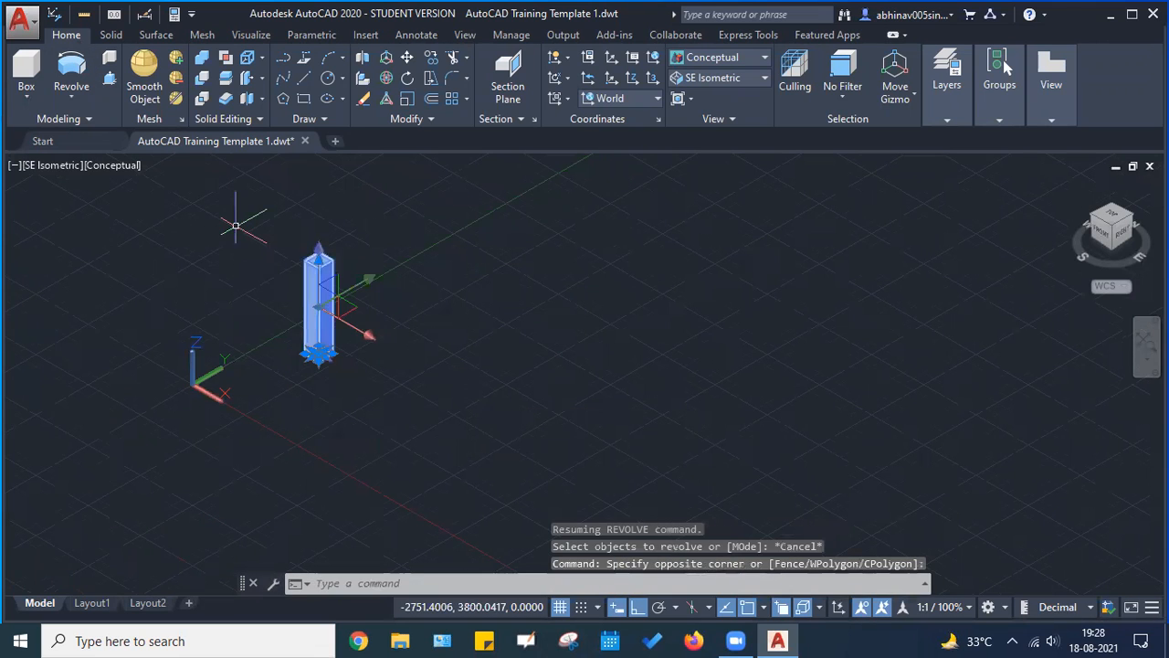
{"action": "key", "text": "Delete"}
{"action": "key", "text": "Escape"}
{"action": "key", "text": "Escape"}
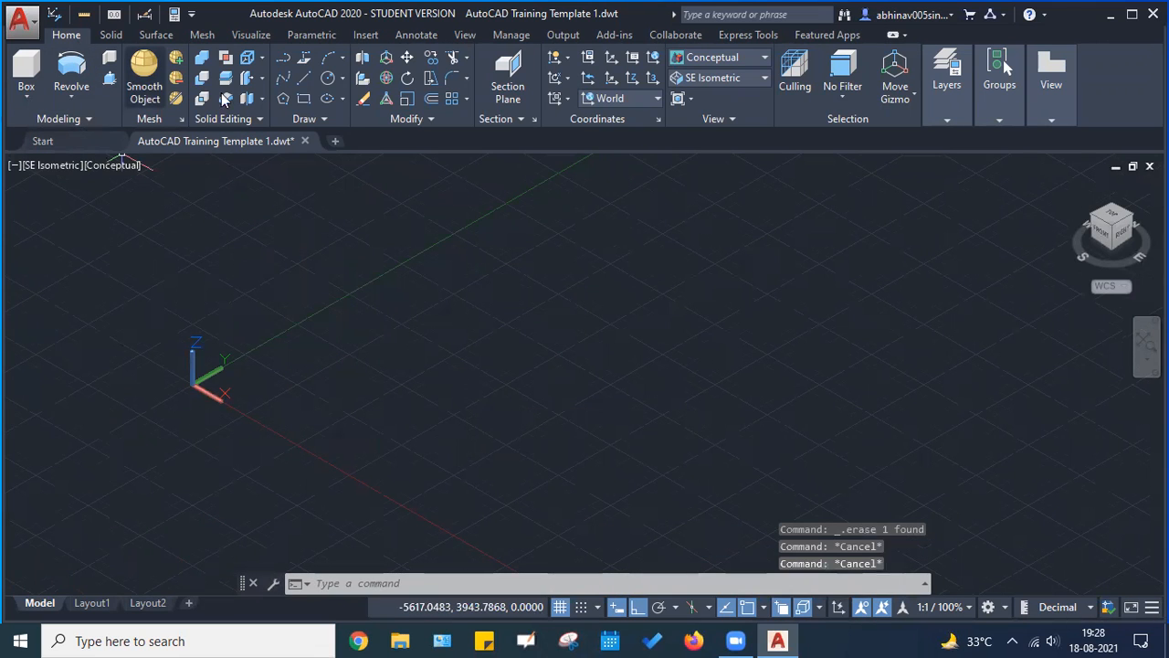
Draw a small freehand circle on the ground plane near the Y axis
{"action": "left_click", "coordinate": [326, 79]}
{"action": "left_click", "coordinate": [367, 327]}
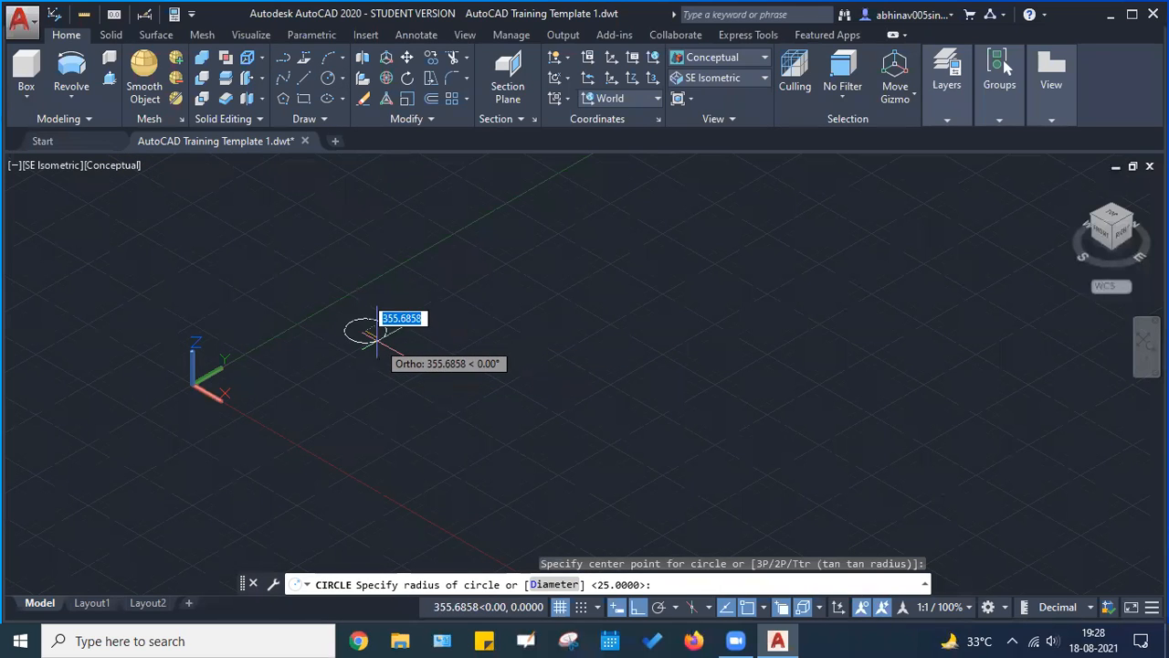
{"action": "left_click", "coordinate": [380, 342]}
{"action": "middle_click_drag", "start_coordinate": [399, 266], "coordinate": [306, 359]}
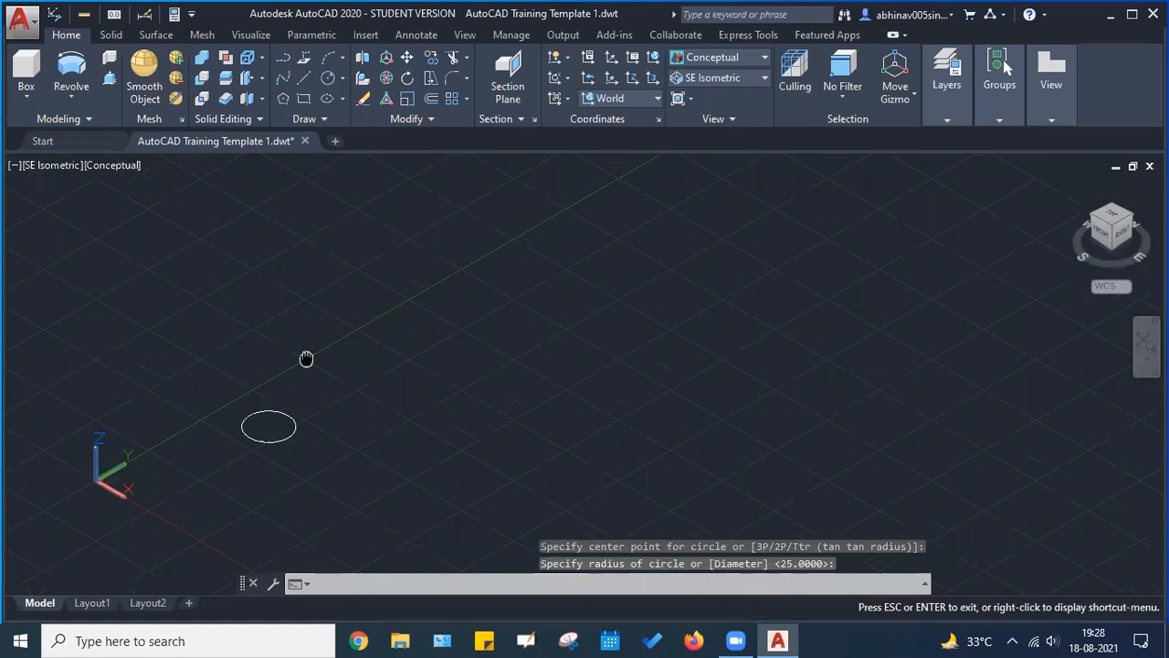
{"action": "key", "text": "Escape"}
Try to revolve the circle as a solid about the Z axis
{"action": "left_click", "coordinate": [72, 95]}
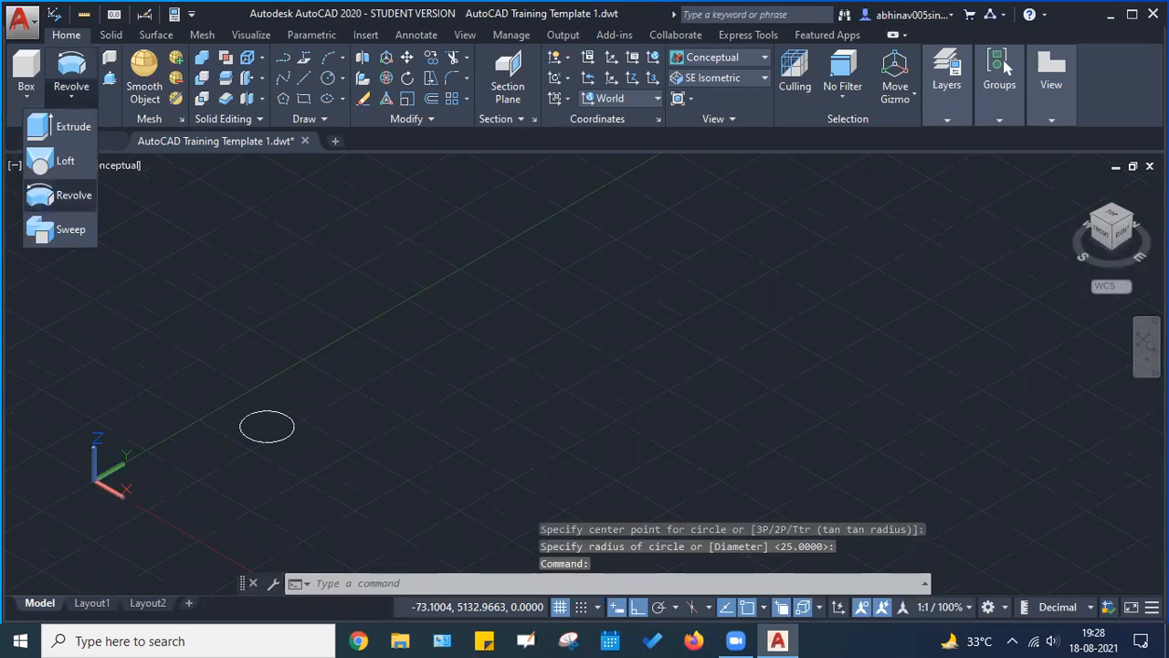
{"action": "left_click", "coordinate": [64, 194]}
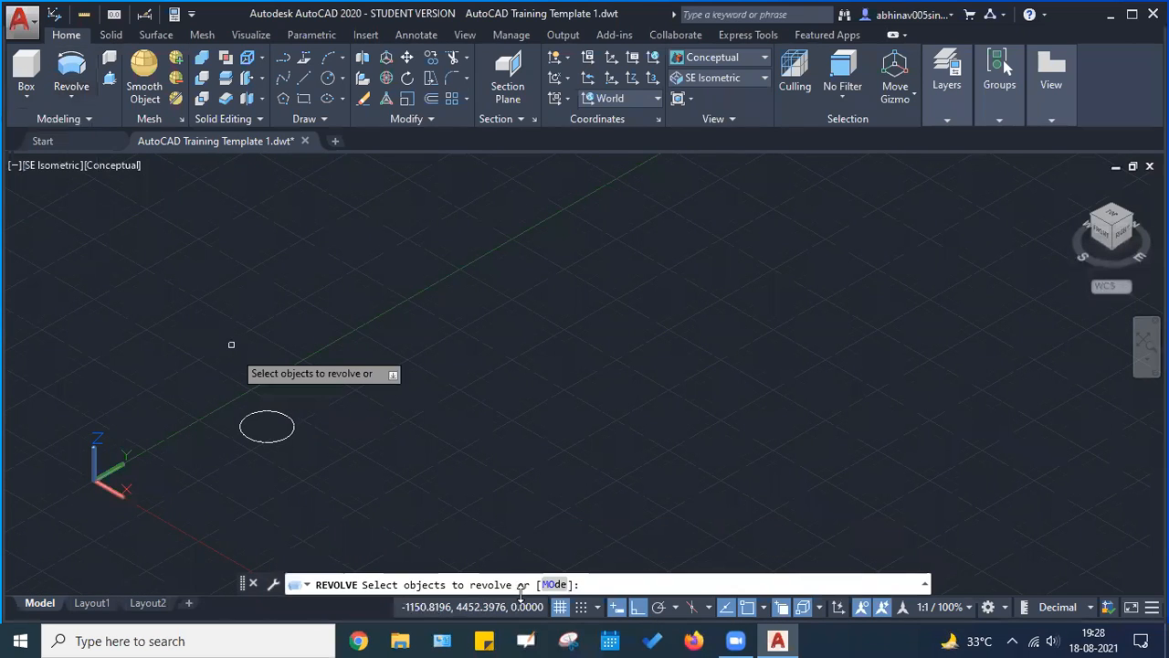
{"action": "left_click", "coordinate": [272, 411]}
{"action": "key", "text": "Return"}
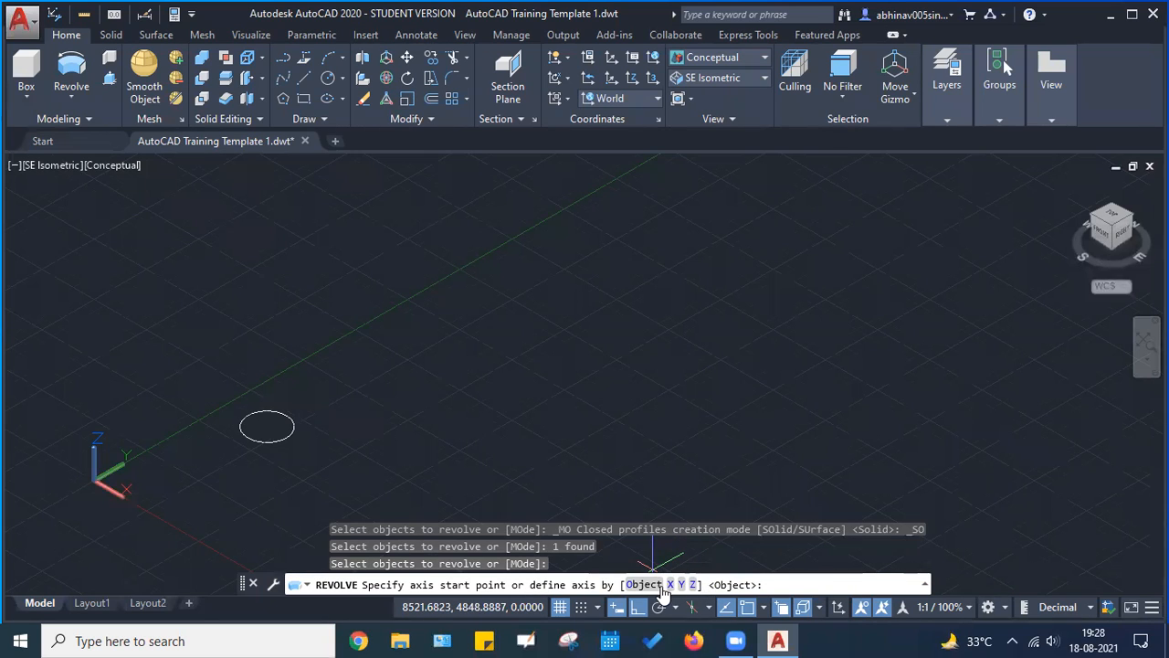
{"action": "left_click", "coordinate": [693, 585]}
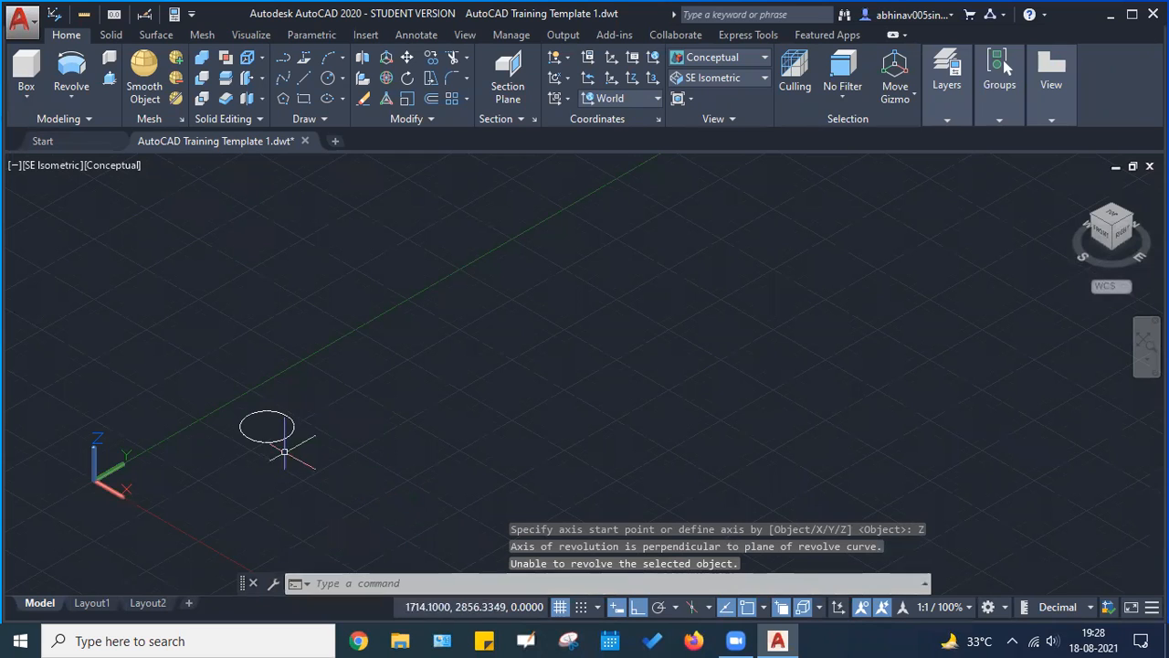
{"action": "scroll", "coordinate": [222, 413], "scroll_direction": "up", "scroll_amount": 5}
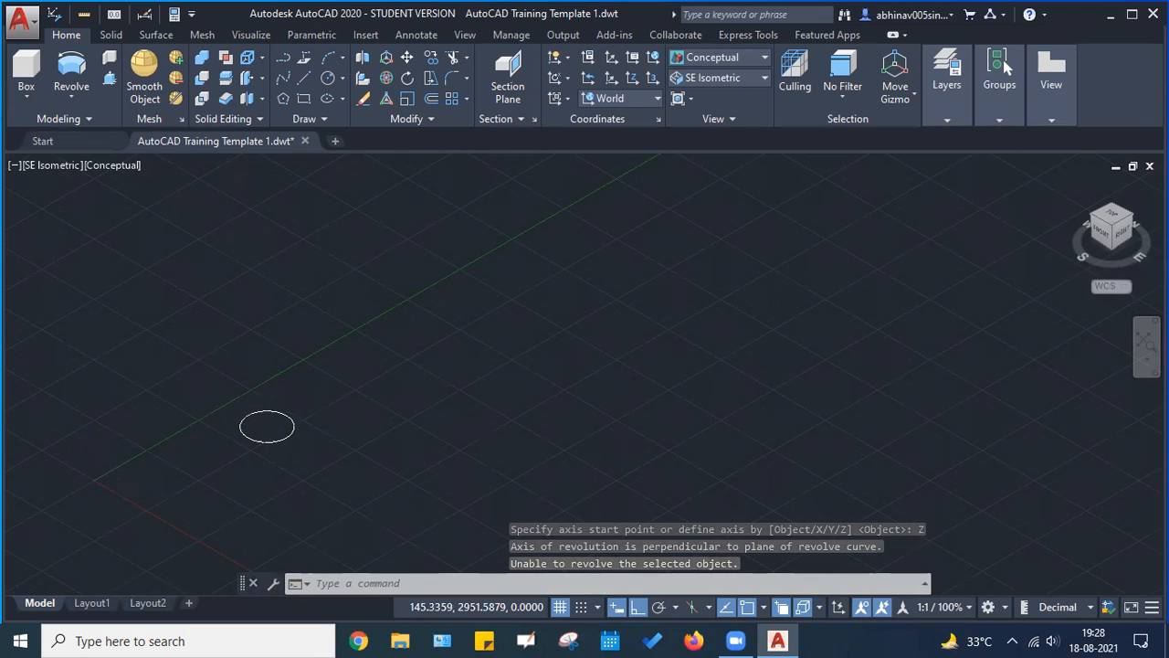
{"action": "middle_click_drag", "start_coordinate": [367, 456], "coordinate": [346, 406]}
{"action": "key", "text": "Escape"}
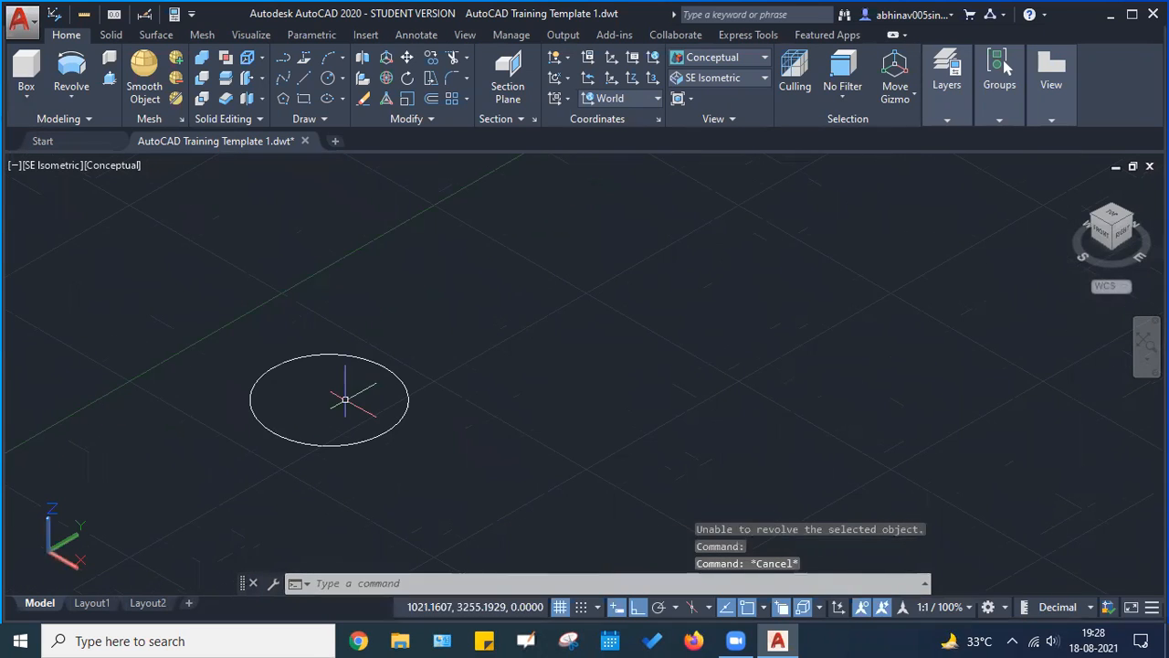
{"action": "key", "text": "Escape"}
Erase the circle from the drawing
{"action": "scroll", "coordinate": [162, 283], "scroll_direction": "down", "scroll_amount": 2}
{"action": "scroll", "coordinate": [159, 285], "scroll_direction": "down", "scroll_amount": 3}
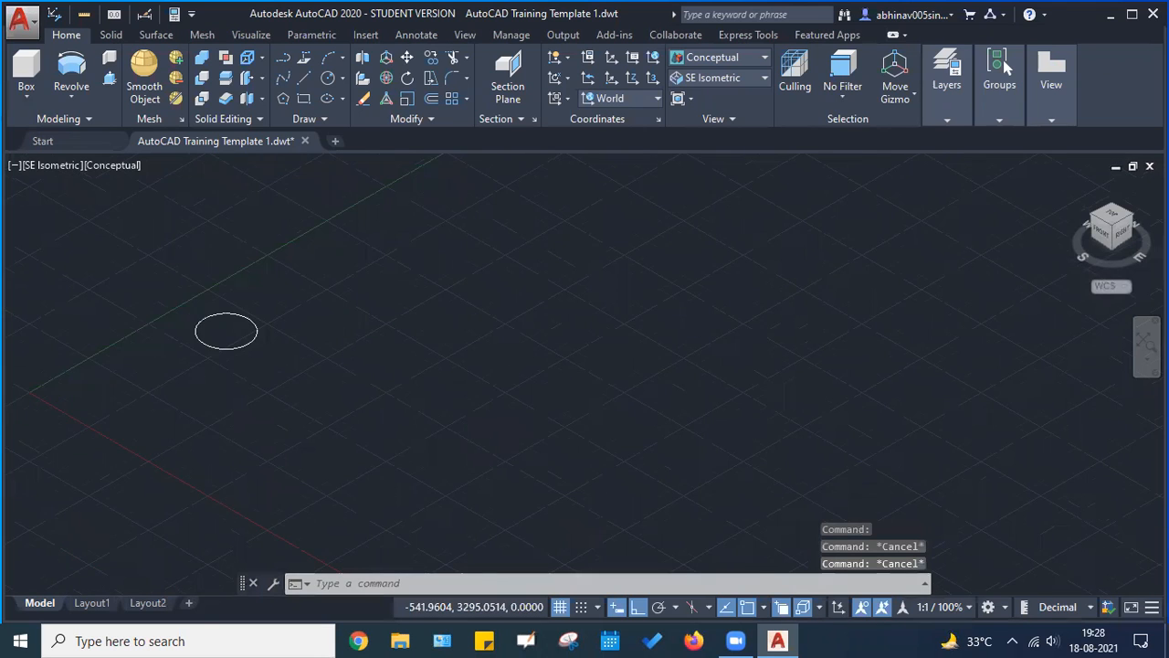
{"action": "left_click", "coordinate": [124, 242]}
{"action": "left_click", "coordinate": [338, 393]}
{"action": "key", "text": "Delete"}
{"action": "left_click", "coordinate": [73, 93]}
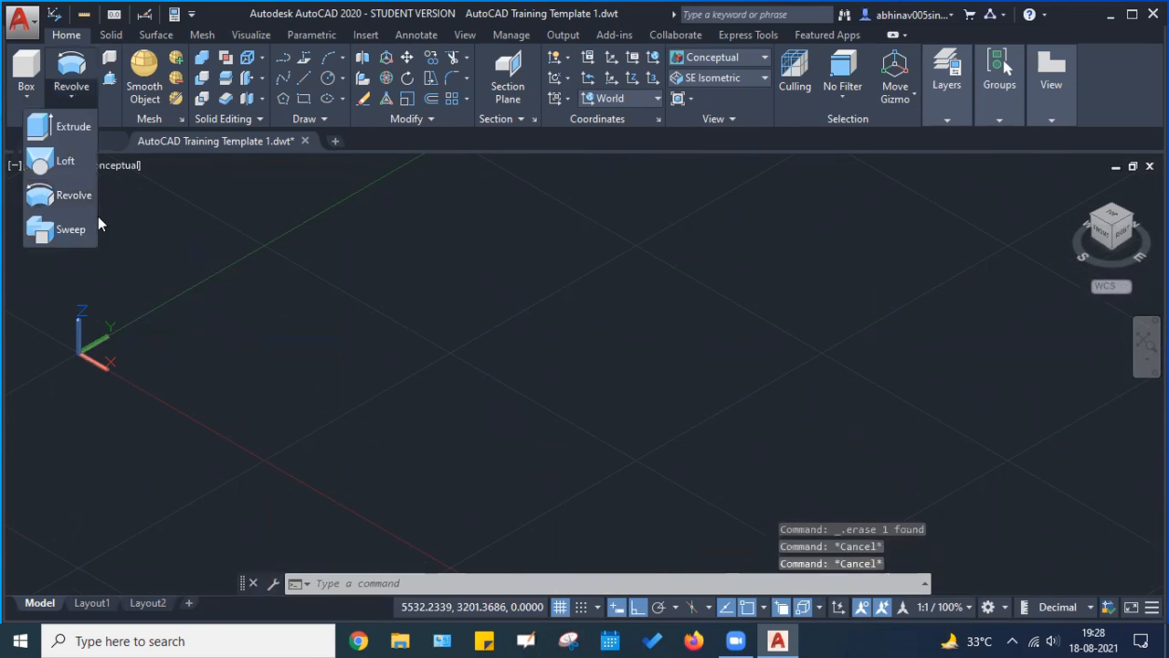
{"action": "left_click", "coordinate": [83, 101]}
{"action": "key", "text": "Escape"}
{"action": "middle_click_drag", "start_coordinate": [332, 276], "coordinate": [357, 308]}
{"action": "key", "text": "Escape"}
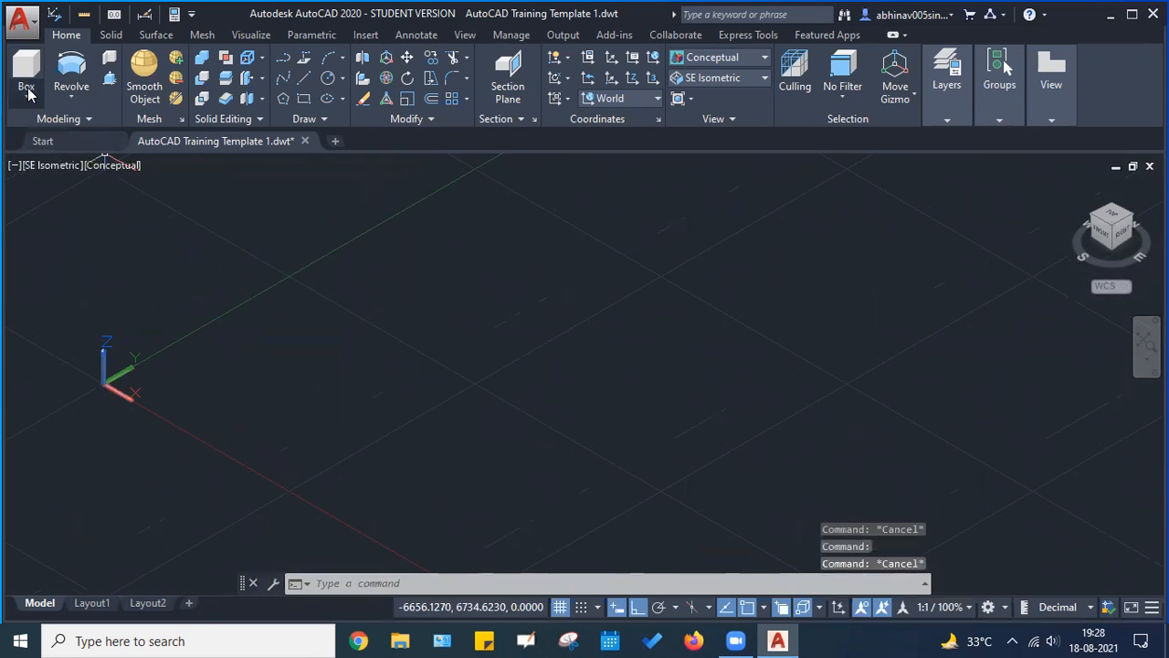
{"action": "left_click", "coordinate": [60, 94]}
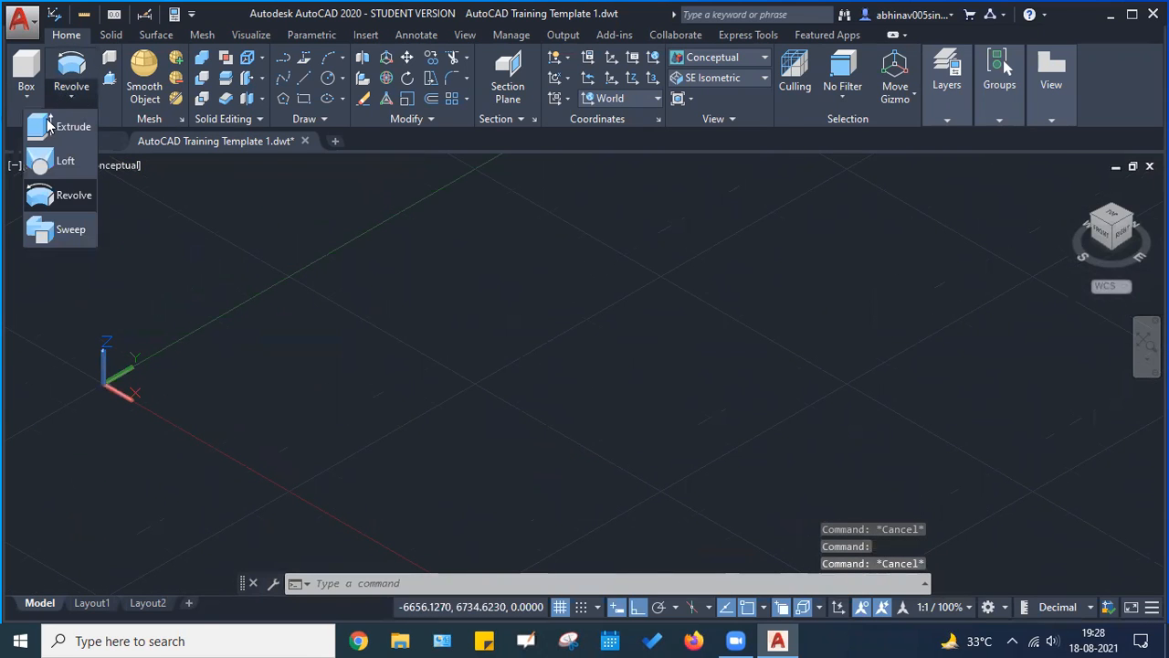
{"action": "left_click", "coordinate": [50, 126]}
{"action": "middle_click_drag", "start_coordinate": [271, 258], "coordinate": [274, 268]}
{"action": "key", "text": "Escape"}
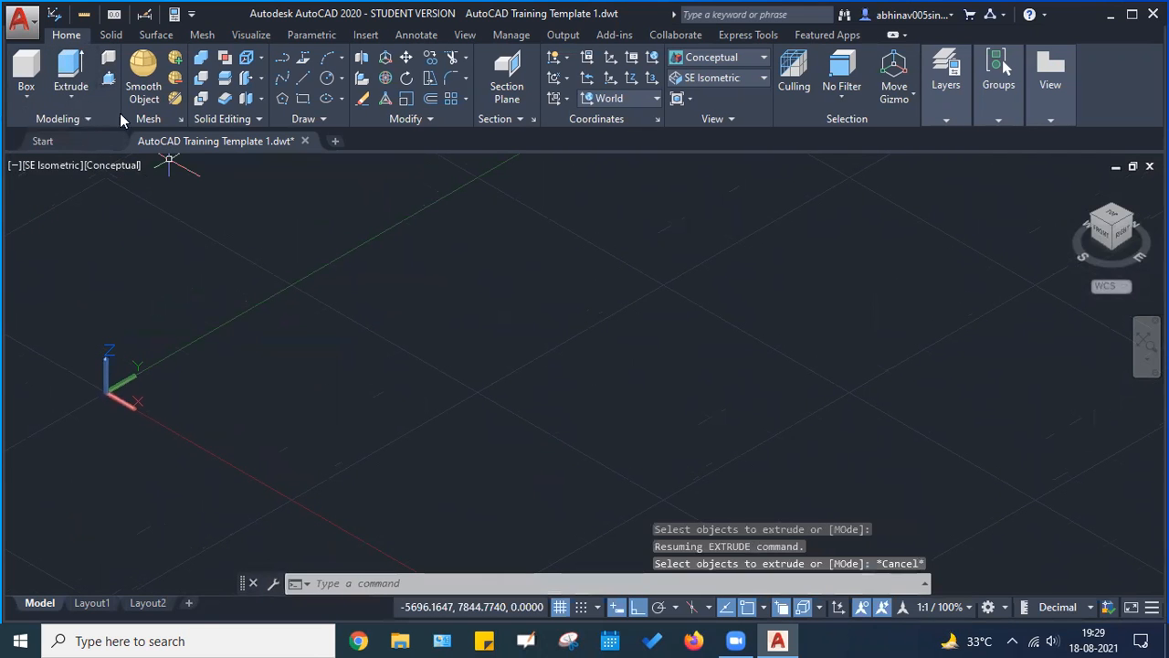
{"action": "key", "text": "Escape"}
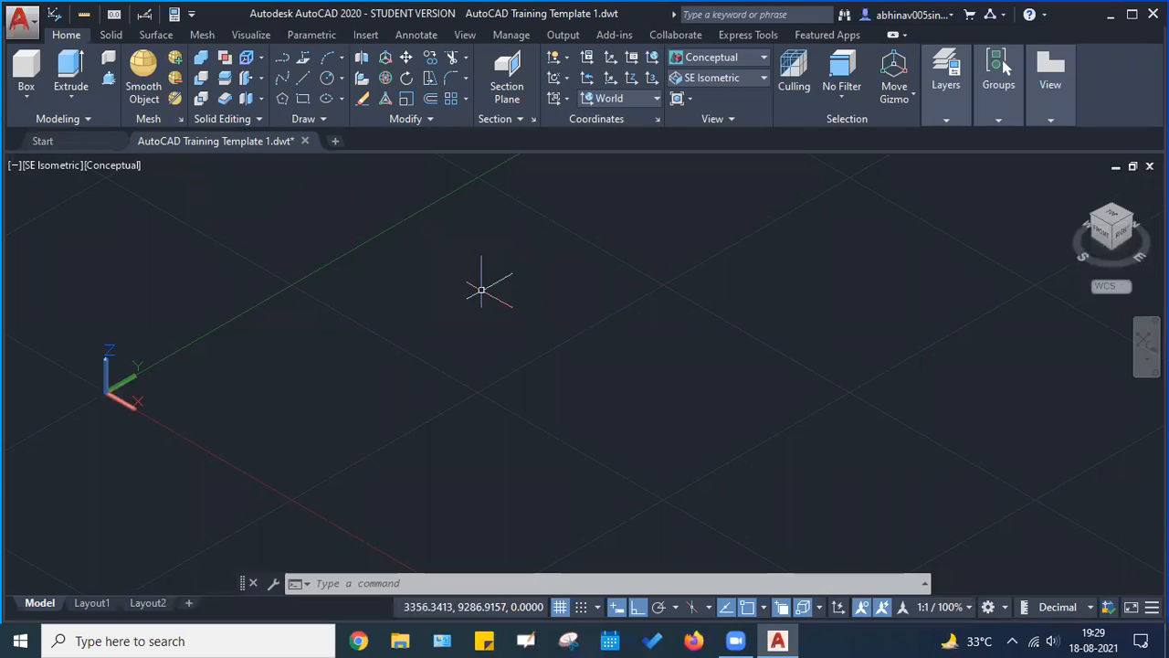
Draw a freehand rectangle about 5486 by 3944 units on the ground plane beside the Y axis
{"action": "middle_click_drag", "start_coordinate": [477, 287], "coordinate": [462, 282]}
{"action": "key", "text": "Escape"}
{"action": "key", "text": "Escape"}
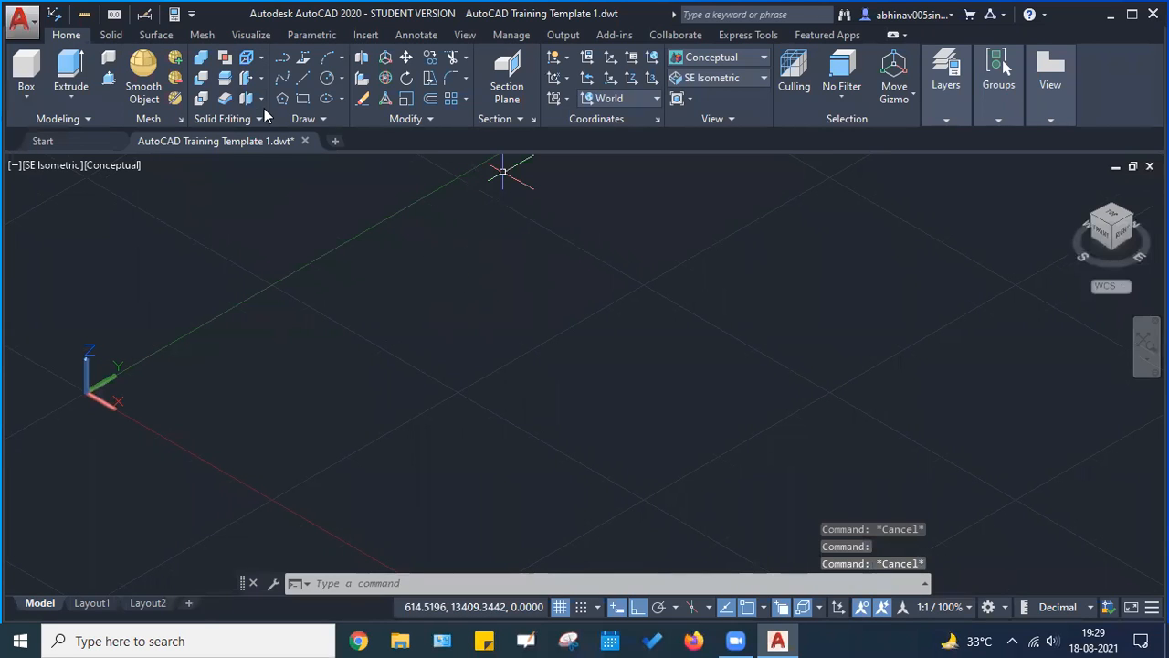
{"action": "left_click", "coordinate": [302, 99]}
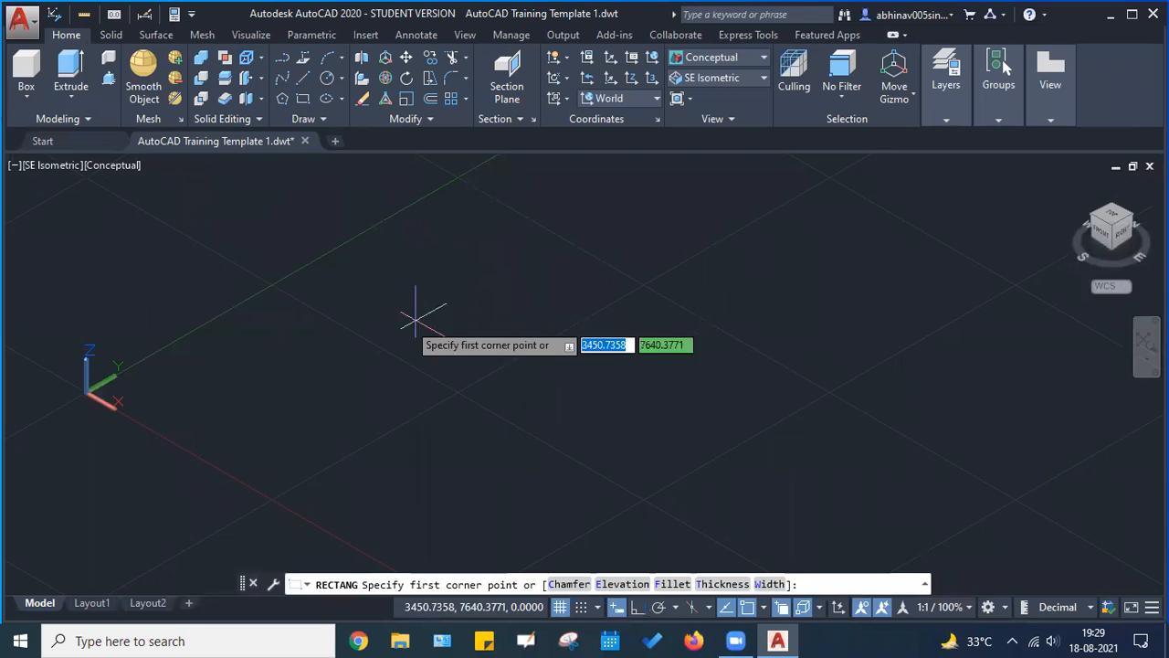
{"action": "left_click", "coordinate": [360, 295]}
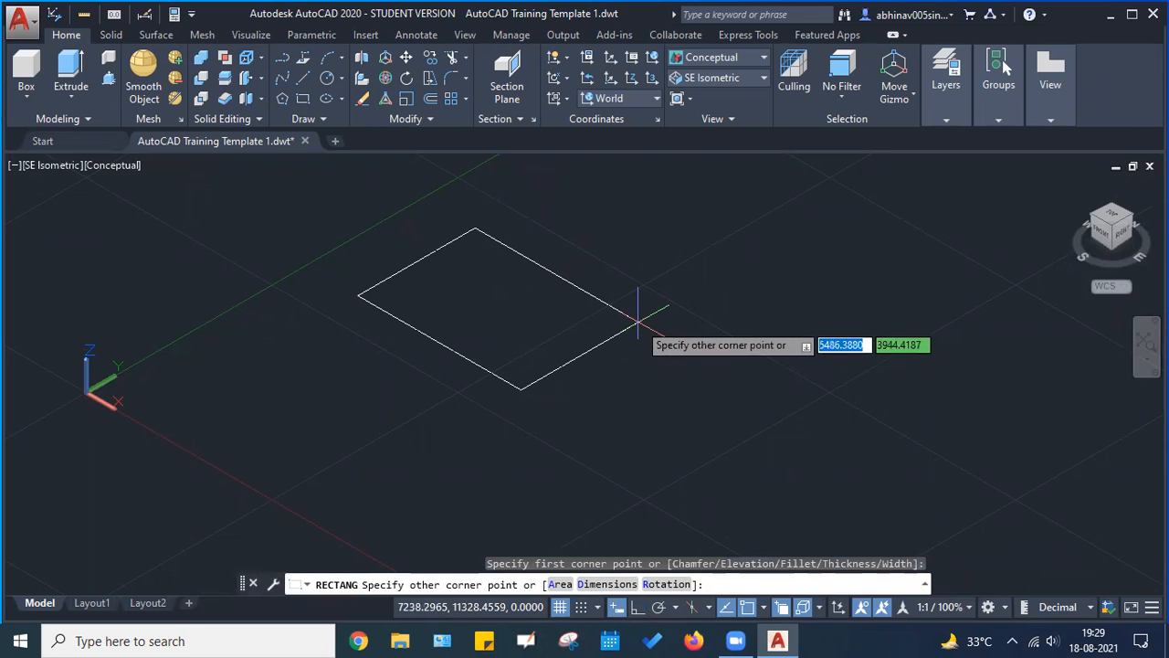
{"action": "left_click", "coordinate": [637, 323]}
{"action": "middle_click_drag", "start_coordinate": [697, 271], "coordinate": [554, 305]}
{"action": "key", "text": "Escape"}
{"action": "key", "text": "Escape"}
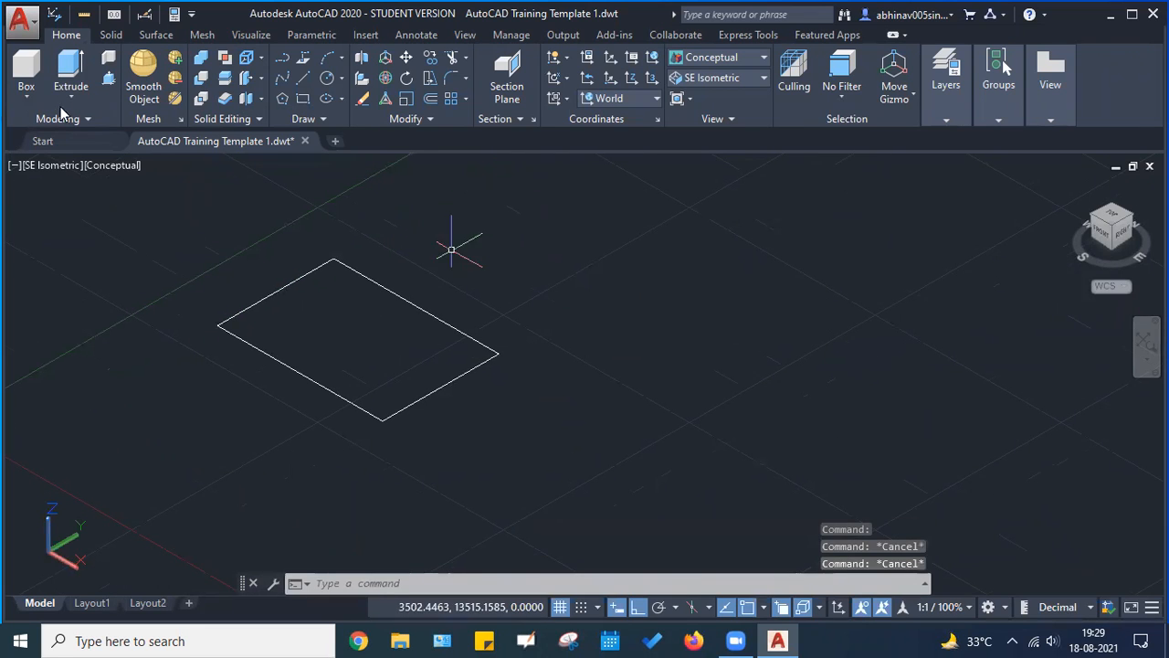
Presspull the rectangle's bounded area upward to a height of 1000 to form a solid slab
{"action": "left_click", "coordinate": [108, 78]}
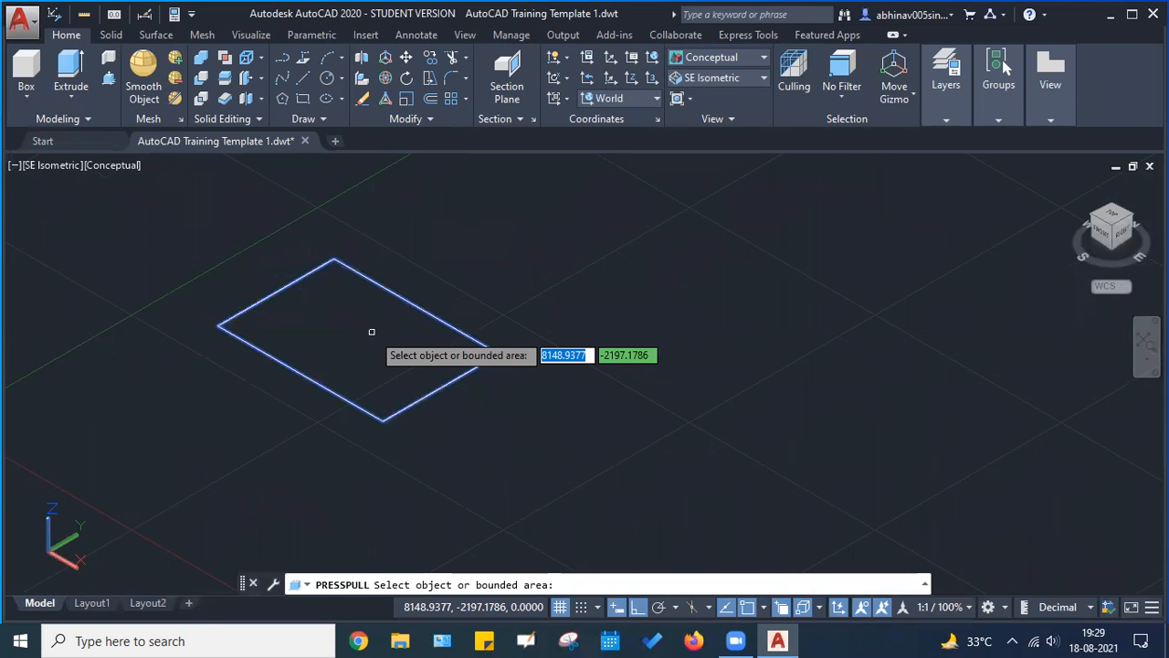
{"action": "left_click", "coordinate": [371, 332]}
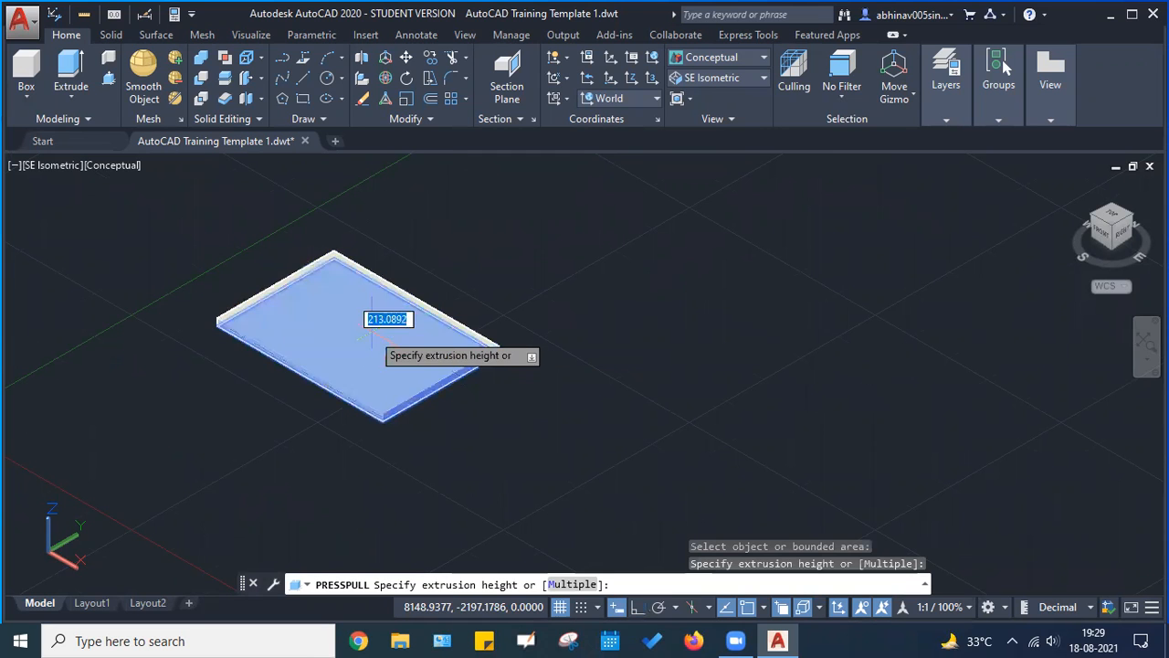
{"action": "middle_click_drag", "start_coordinate": [371, 216], "coordinate": [347, 256], "text": "shift"}
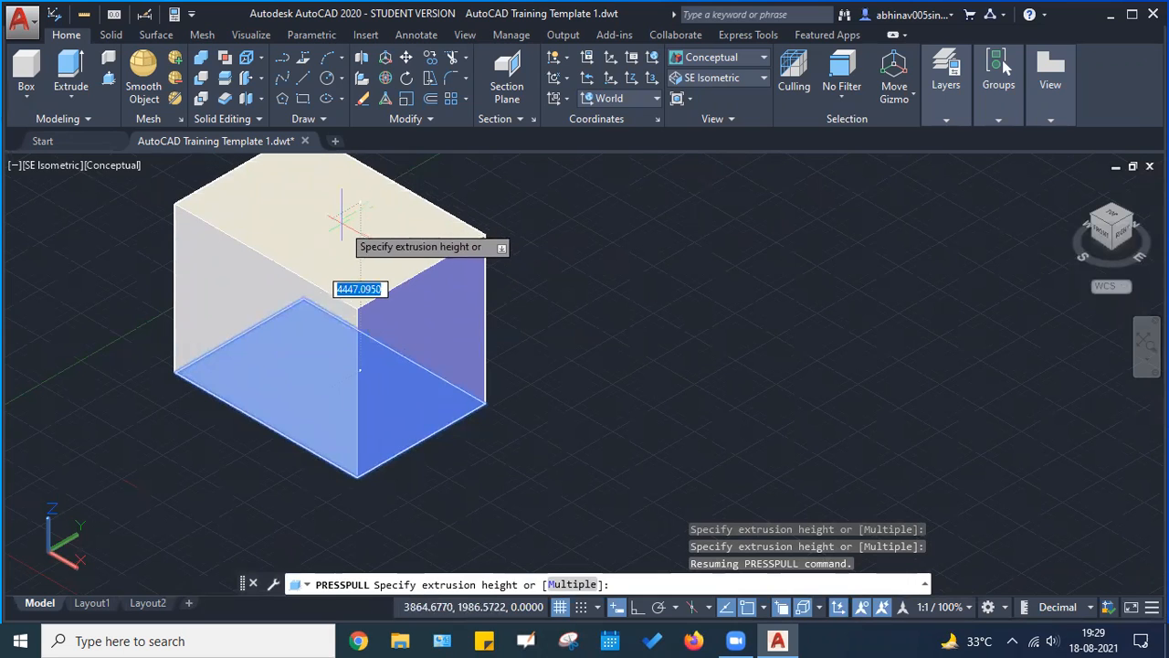
{"action": "type", "text": "1"}
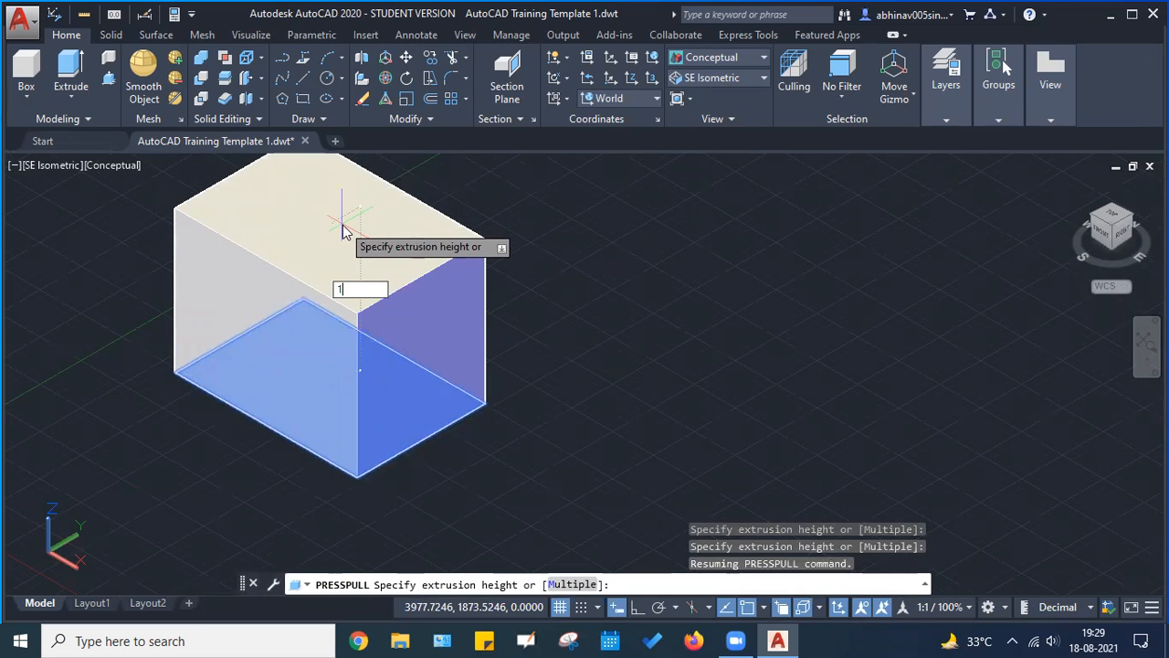
{"action": "type", "text": "000"}
{"action": "key", "text": "Return"}
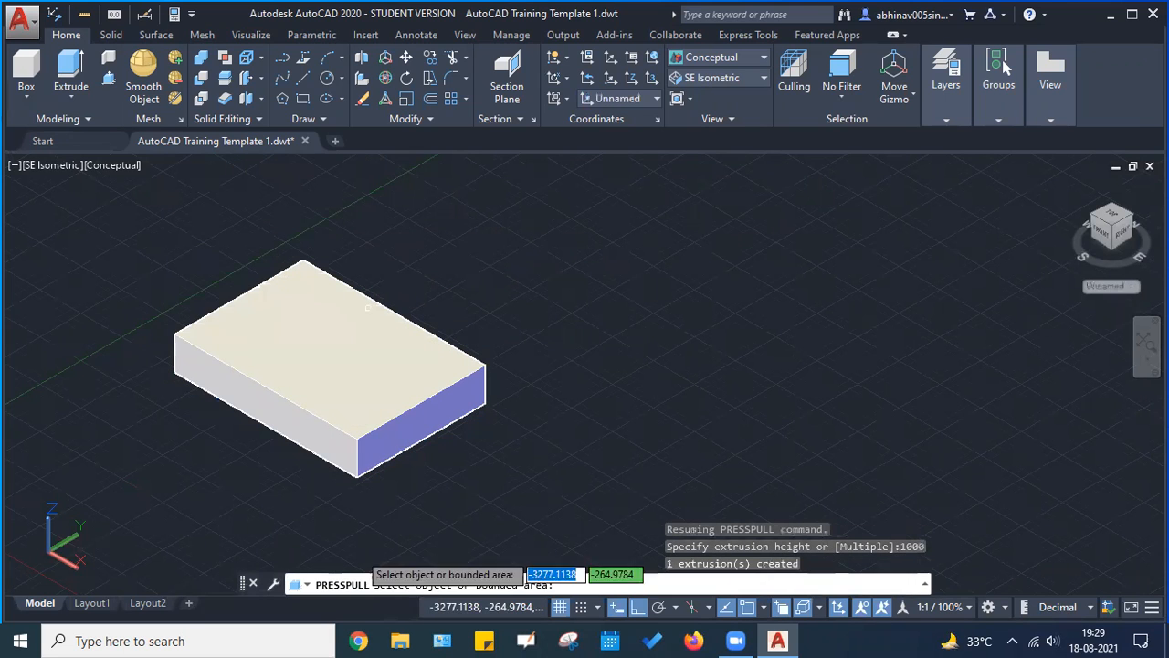
{"action": "scroll", "coordinate": [347, 430], "scroll_direction": "up", "scroll_amount": 3}
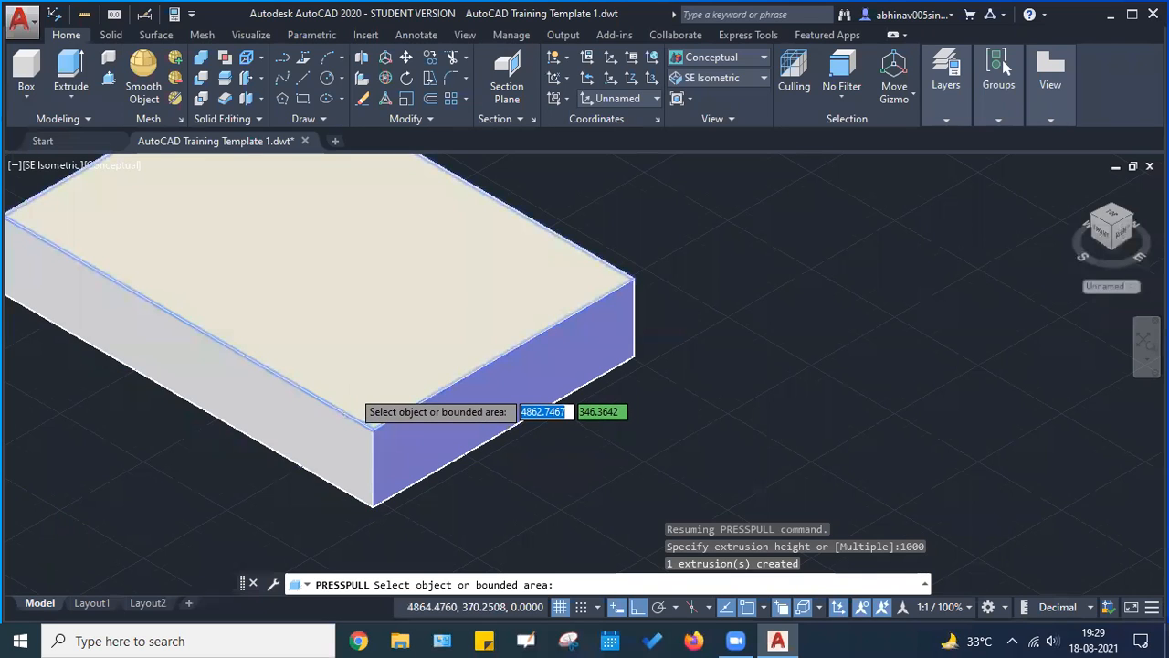
{"action": "scroll", "coordinate": [354, 391], "scroll_direction": "down", "scroll_amount": 2}
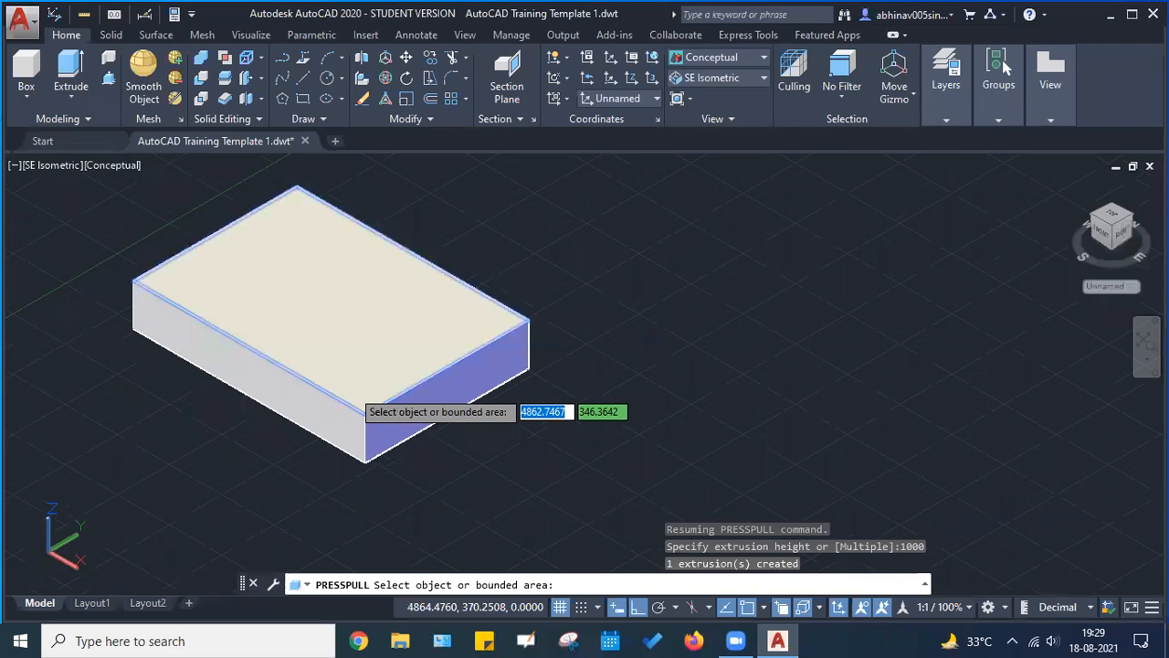
{"action": "scroll", "coordinate": [352, 393], "scroll_direction": "down", "scroll_amount": 2}
{"action": "key", "text": "Escape"}
{"action": "scroll", "coordinate": [379, 404], "scroll_direction": "up", "scroll_amount": 2}
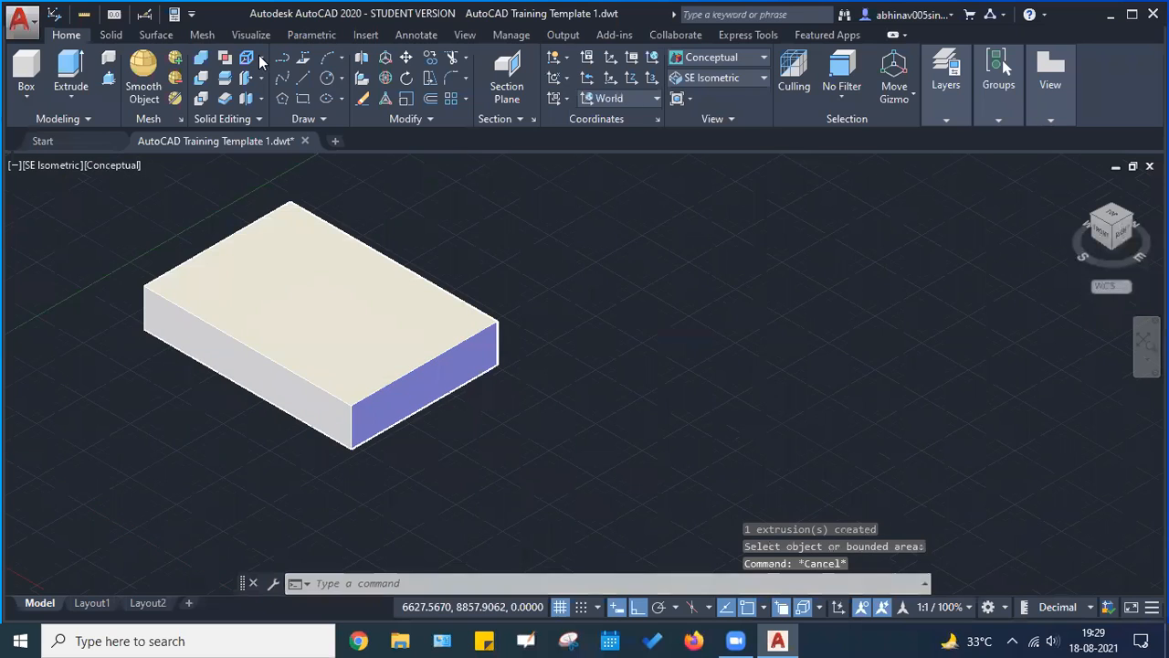
{"action": "scroll", "coordinate": [380, 404], "scroll_direction": "up", "scroll_amount": 2}
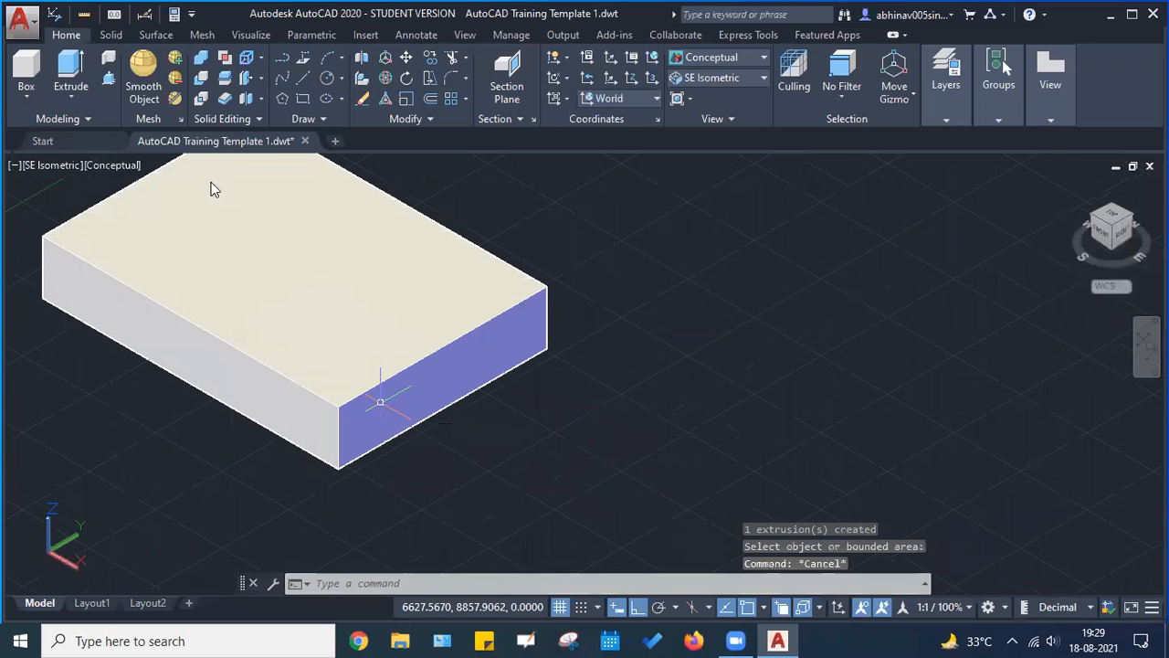
{"action": "scroll", "coordinate": [338, 471], "scroll_direction": "up", "scroll_amount": 2}
{"action": "middle_click_drag", "start_coordinate": [339, 471], "coordinate": [422, 514]}
{"action": "left_click", "coordinate": [261, 58]}
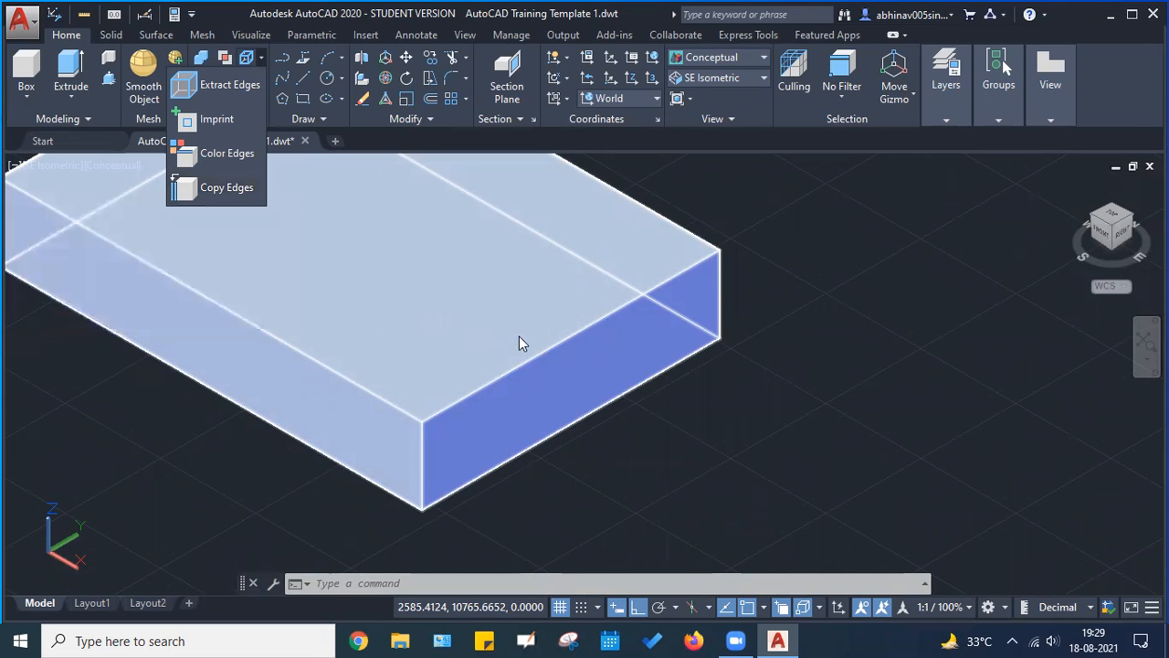
{"action": "key", "text": "Escape"}
Set the visual style of the model view to Realistic
{"action": "scroll", "coordinate": [325, 168], "scroll_direction": "down", "scroll_amount": 5}
{"action": "middle_click_drag", "start_coordinate": [398, 182], "coordinate": [502, 318]}
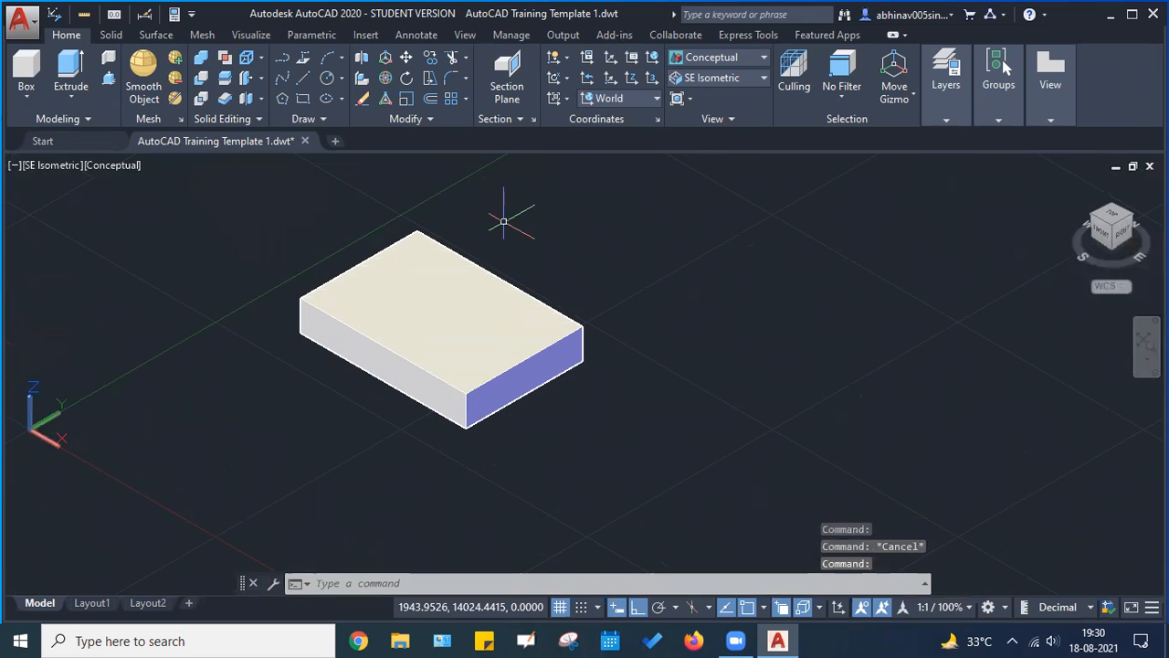
{"action": "left_click", "coordinate": [736, 59]}
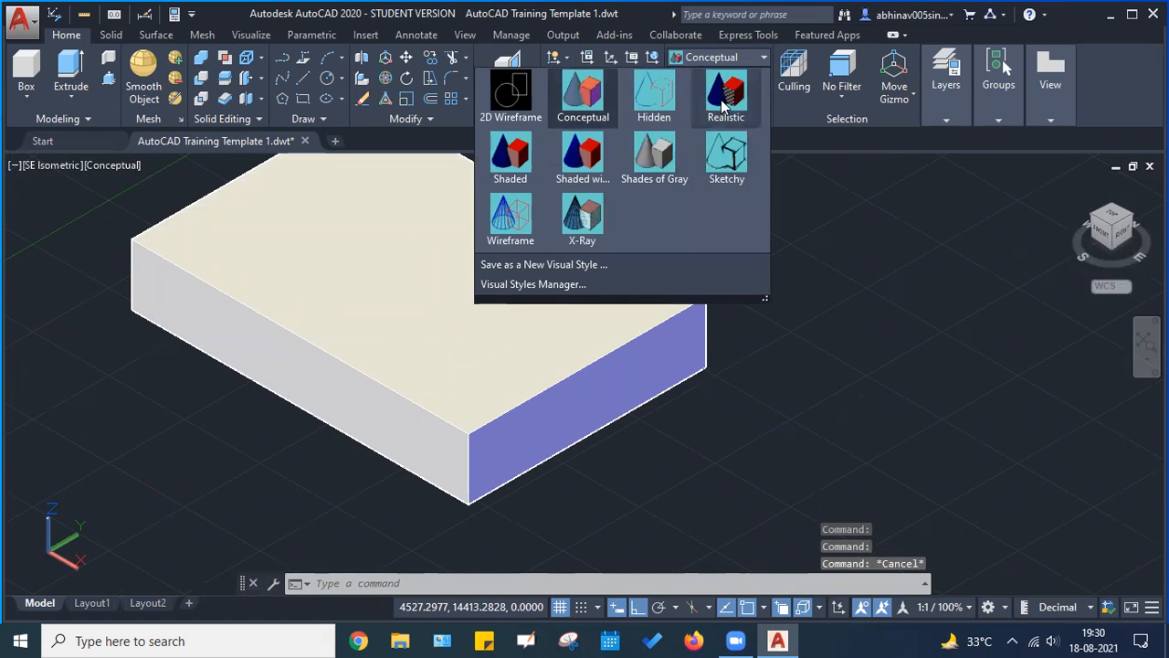
{"action": "left_click", "coordinate": [721, 91]}
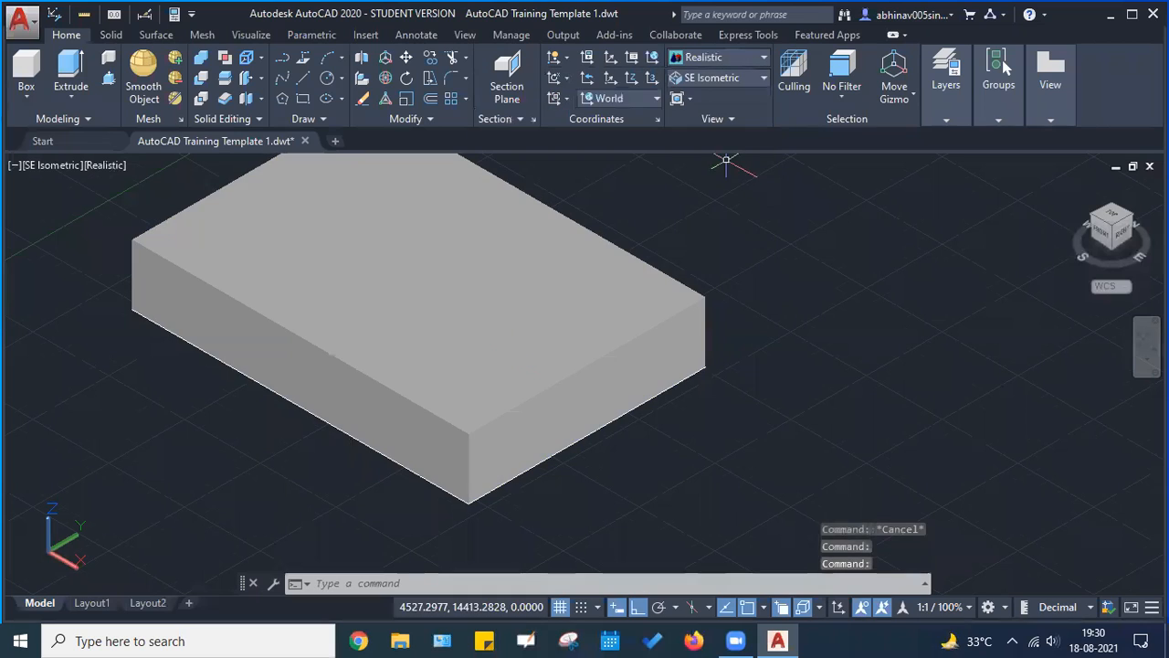
Start Copy Edges on the box and select its front vertical corner edge as the edge to copy
{"action": "scroll", "coordinate": [573, 432], "scroll_direction": "up", "scroll_amount": 2}
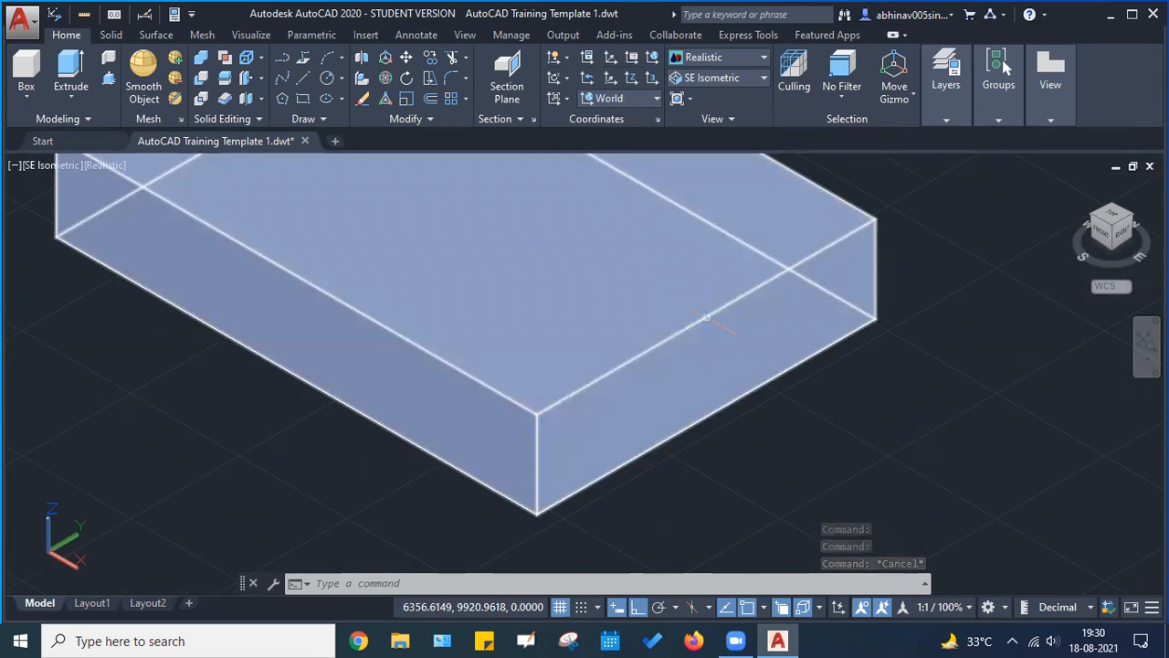
{"action": "key", "text": "Escape"}
{"action": "key", "text": "Escape"}
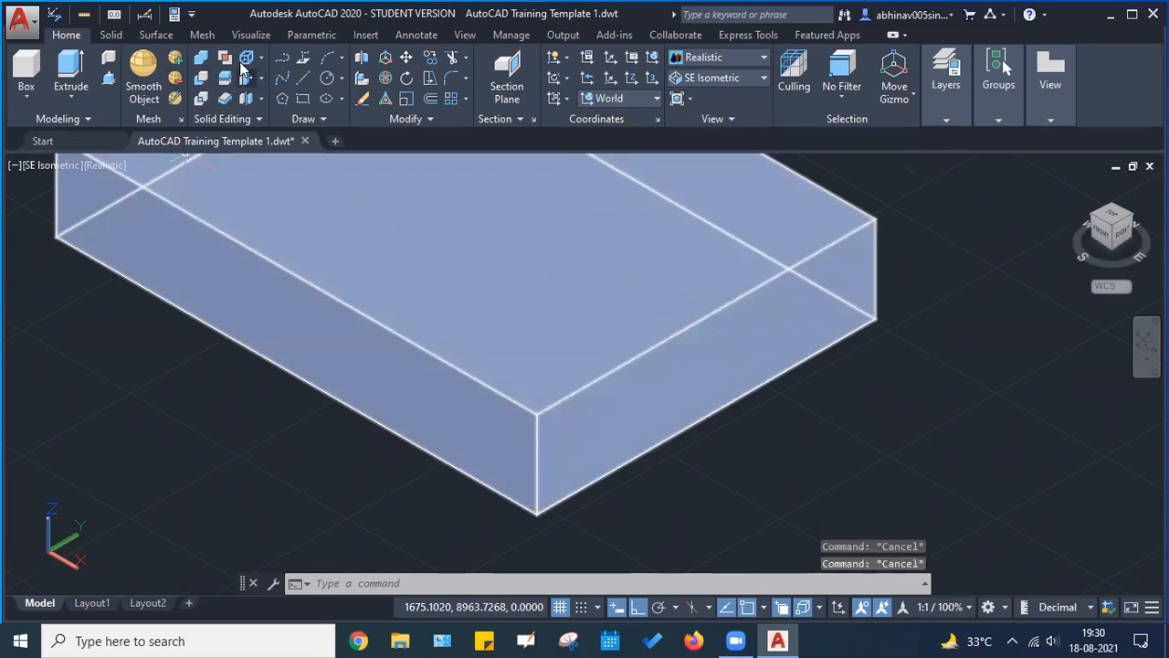
{"action": "left_click", "coordinate": [263, 59]}
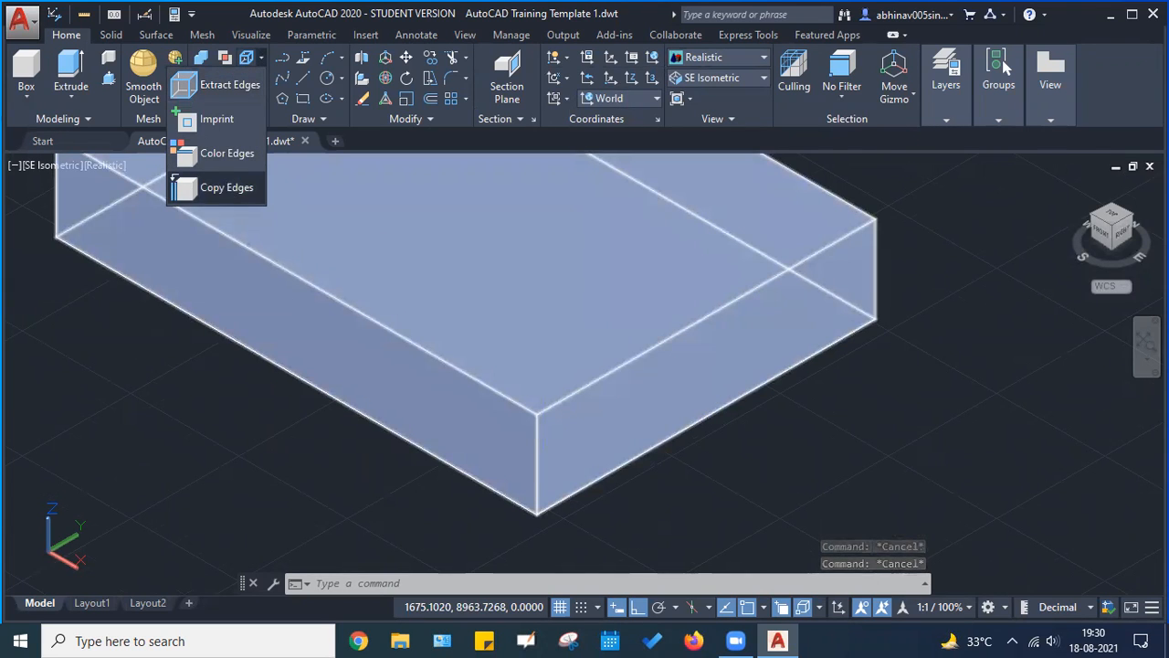
{"action": "left_click", "coordinate": [219, 188]}
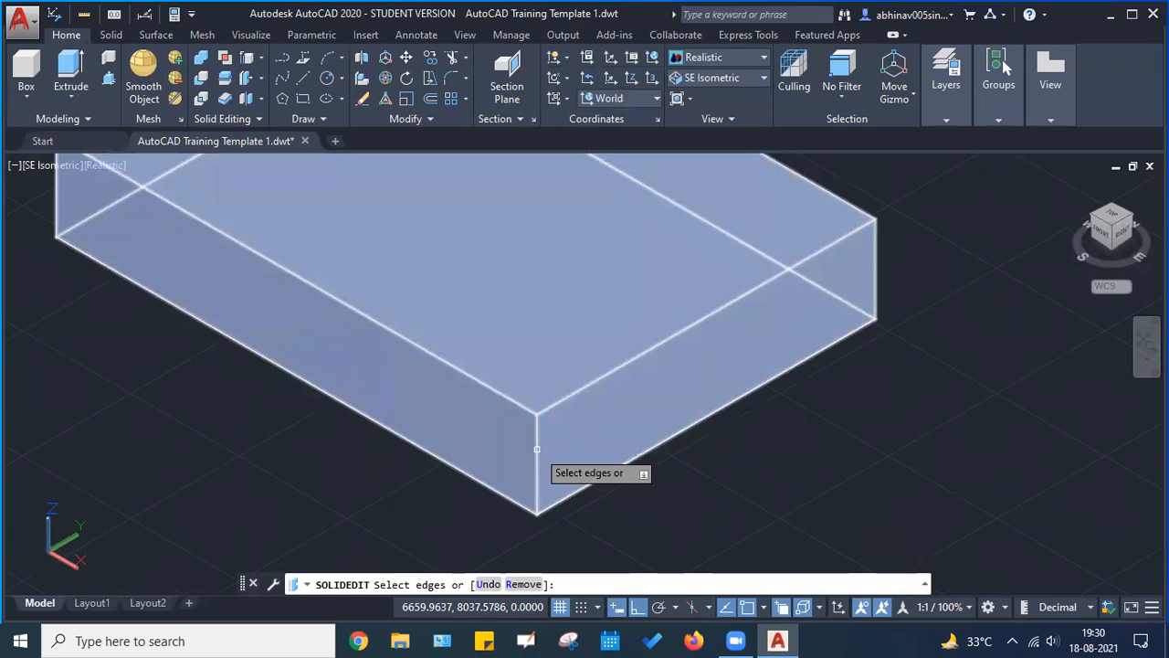
{"action": "left_click", "coordinate": [536, 448]}
{"action": "left_click", "coordinate": [536, 449]}
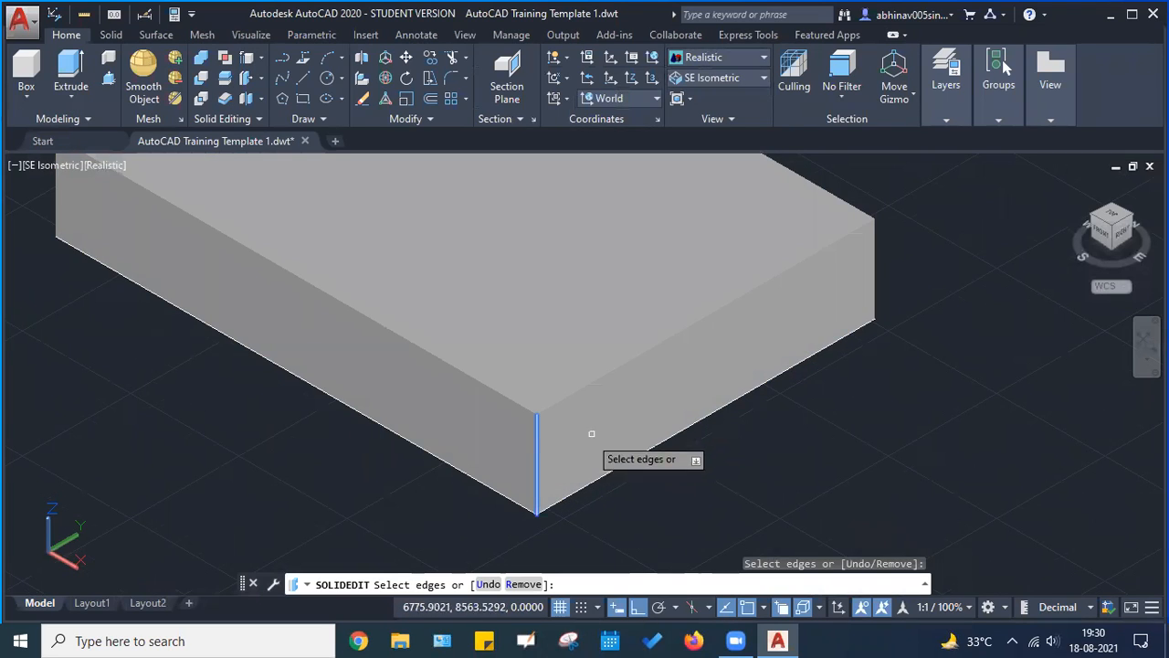
{"action": "left_click", "coordinate": [536, 459]}
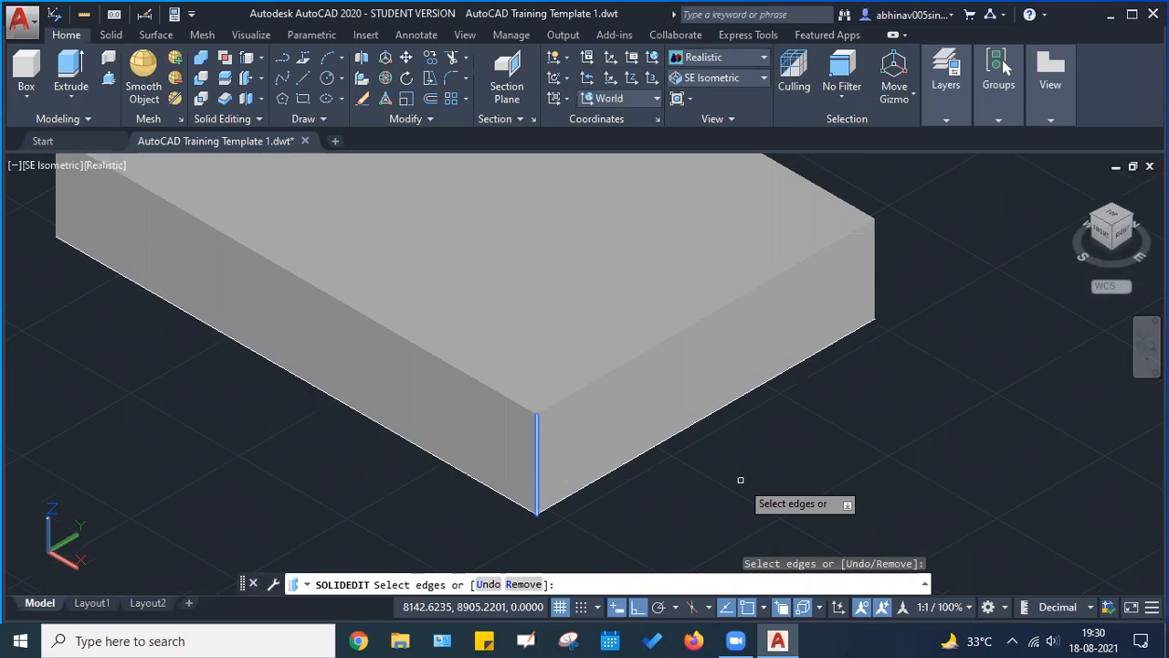
{"action": "key", "text": "Return"}
Set the base point of the edge copy at the upper vertex of the selected corner edge
{"action": "middle_click_drag", "start_coordinate": [710, 399], "coordinate": [679, 410]}
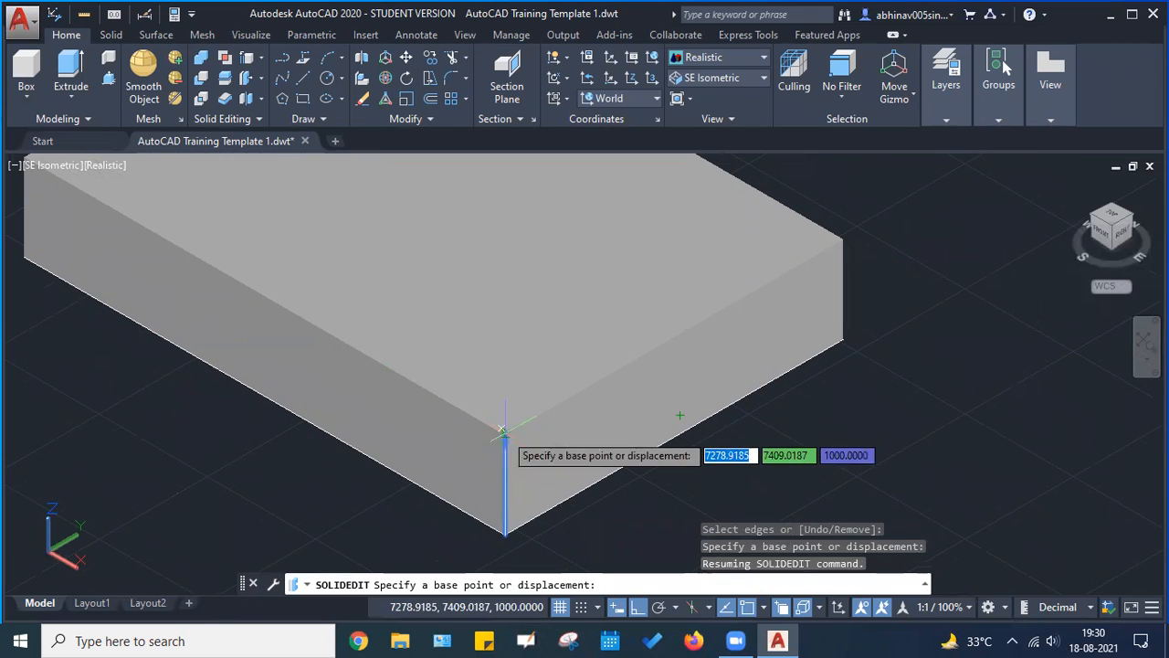
{"action": "scroll", "coordinate": [505, 426], "scroll_direction": "up", "scroll_amount": 3}
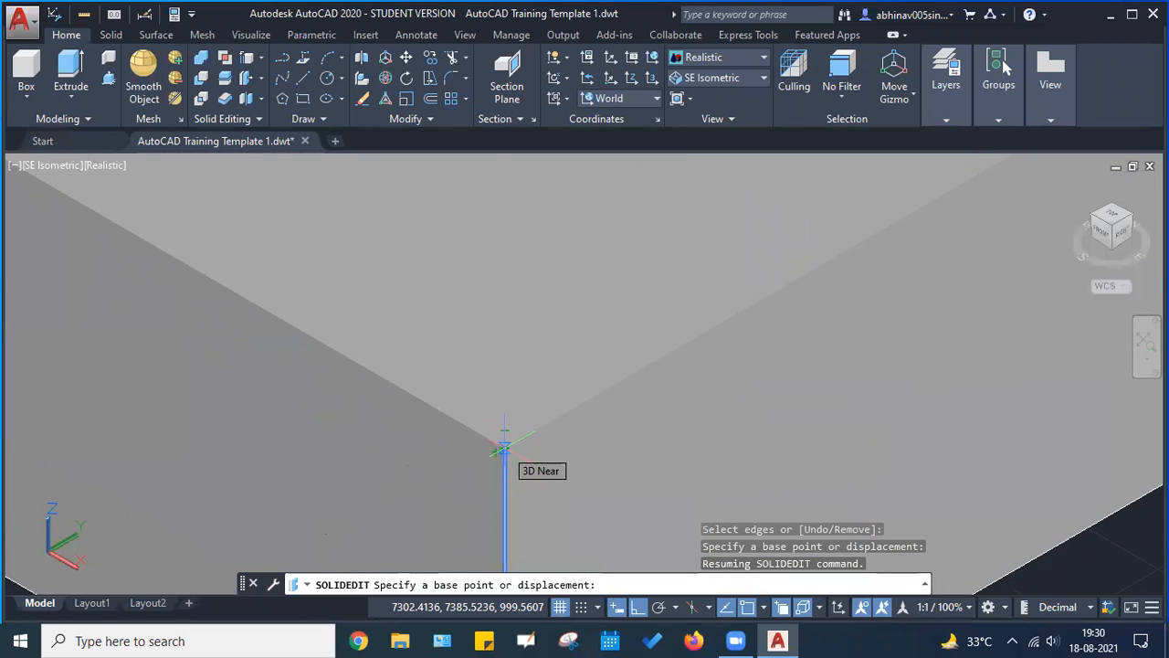
{"action": "scroll", "coordinate": [505, 447], "scroll_direction": "down", "scroll_amount": 4}
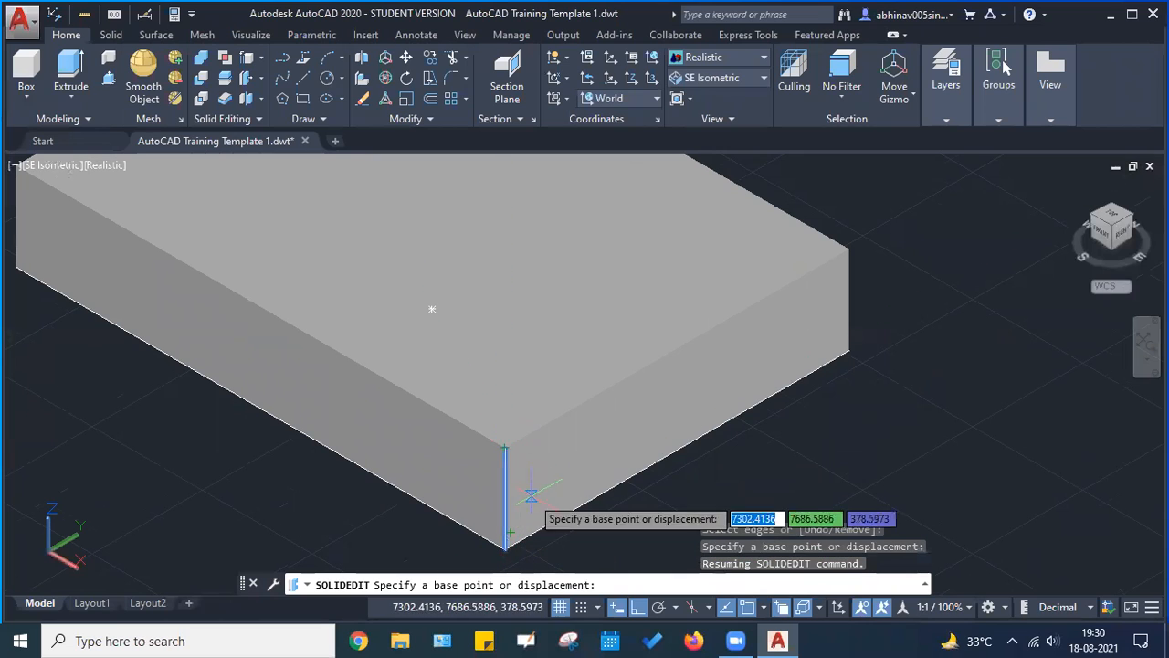
{"action": "left_click", "coordinate": [821, 607]}
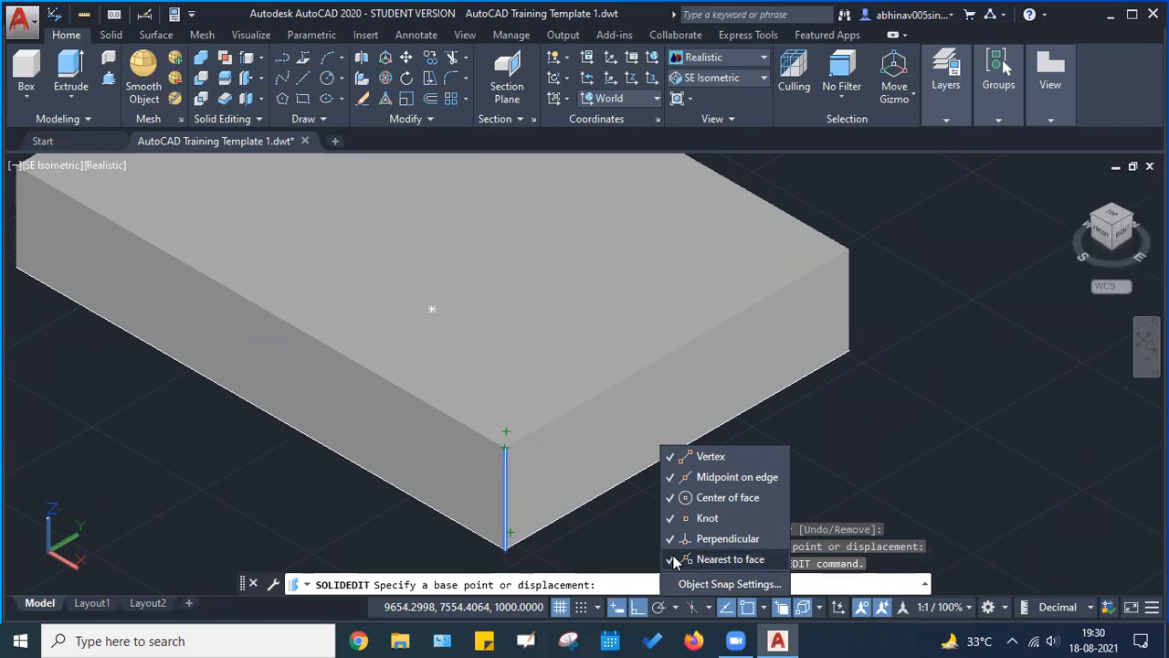
{"action": "left_click", "coordinate": [821, 608]}
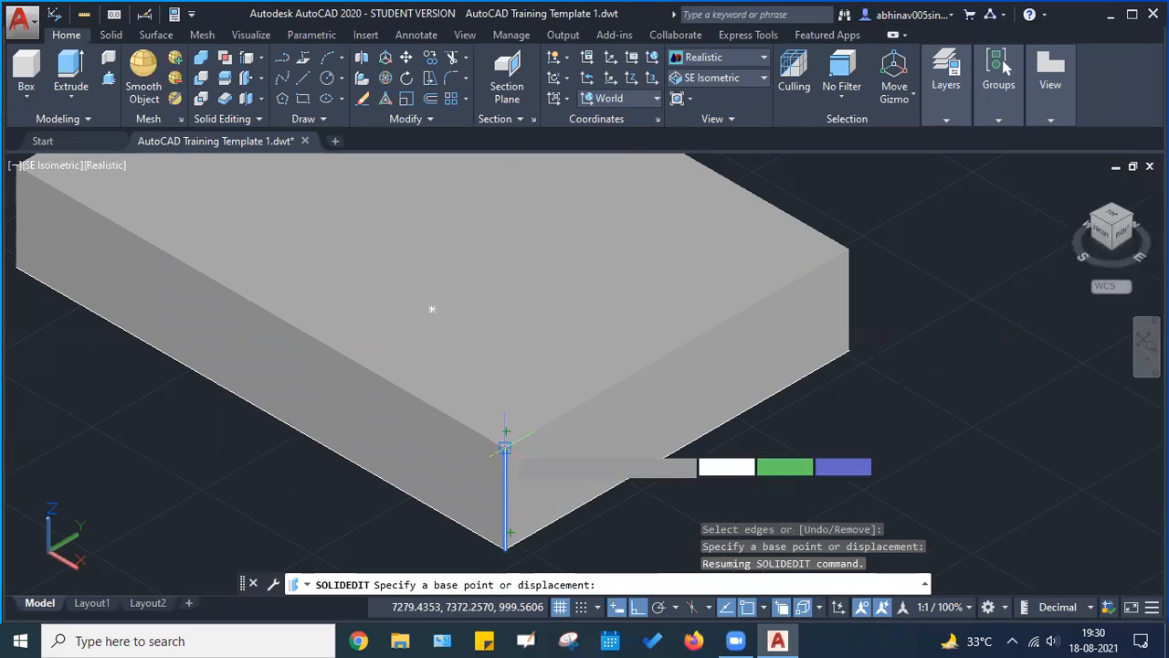
{"action": "scroll", "coordinate": [504, 449], "scroll_direction": "up", "scroll_amount": 5}
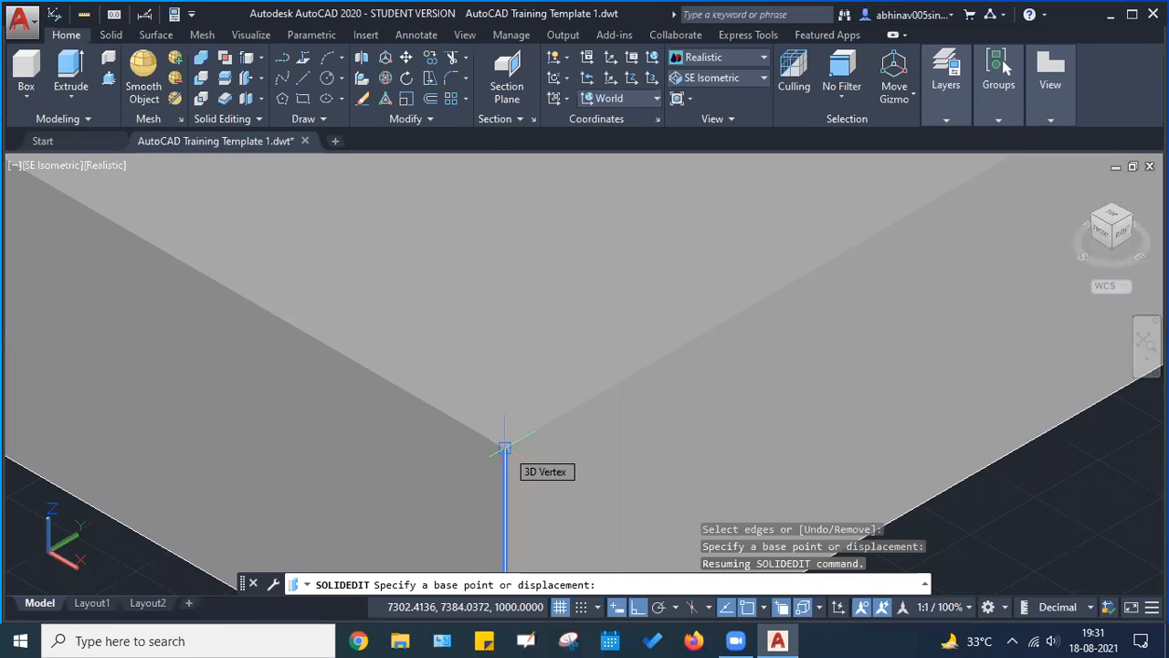
{"action": "left_click", "coordinate": [504, 447]}
Place the copied edge at the midpoint of the top edge of the box's short front-right face
{"action": "scroll", "coordinate": [708, 347], "scroll_direction": "down", "scroll_amount": 4}
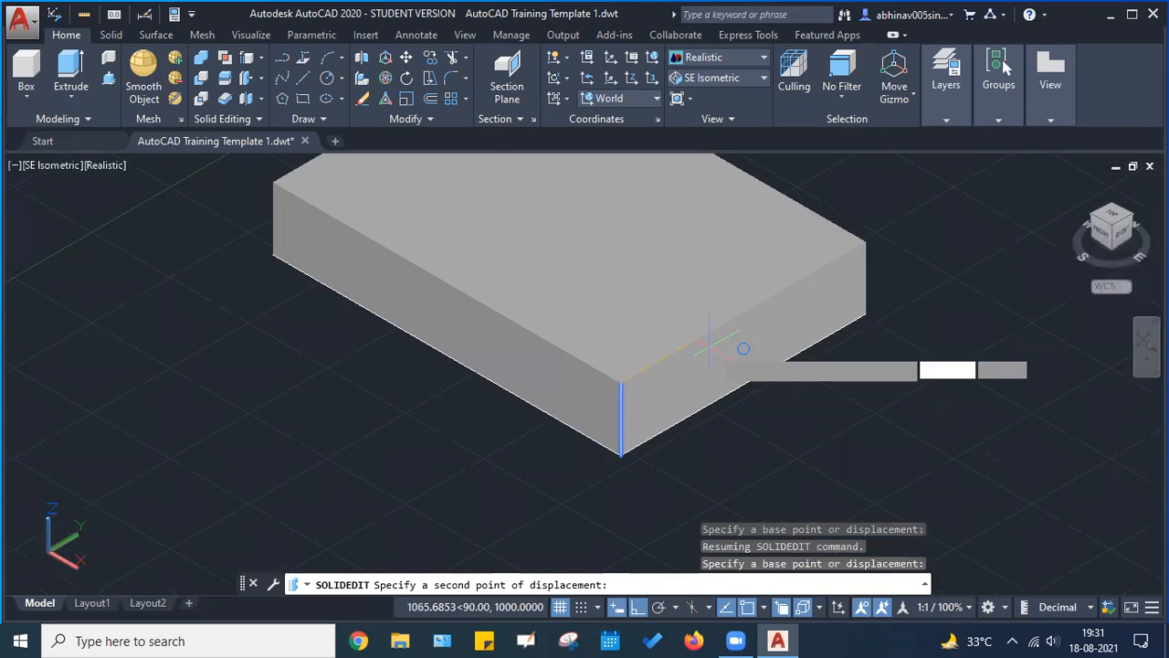
{"action": "middle_click_drag", "start_coordinate": [767, 343], "coordinate": [622, 423]}
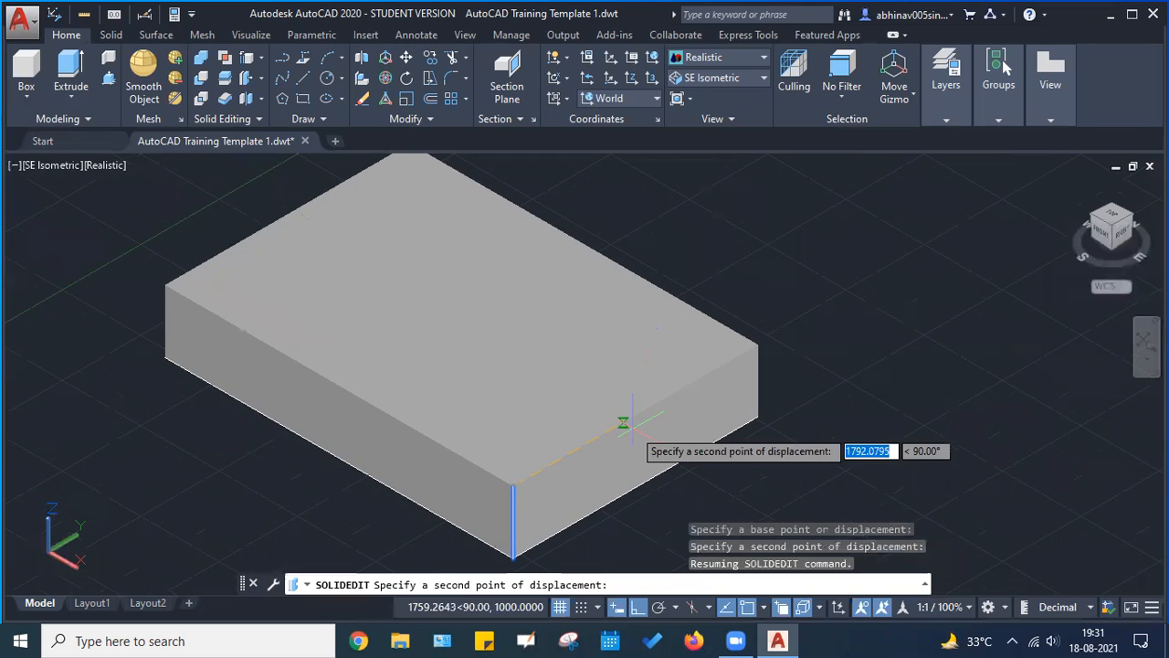
{"action": "scroll", "coordinate": [630, 418], "scroll_direction": "up", "scroll_amount": 3}
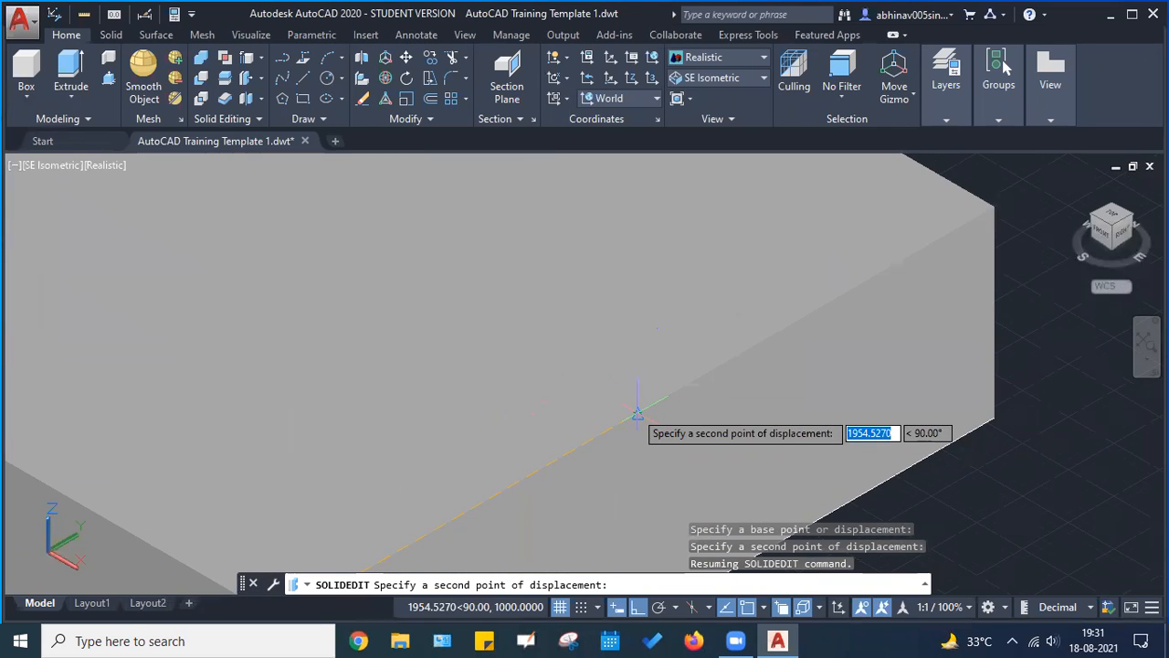
{"action": "left_click", "coordinate": [637, 415]}
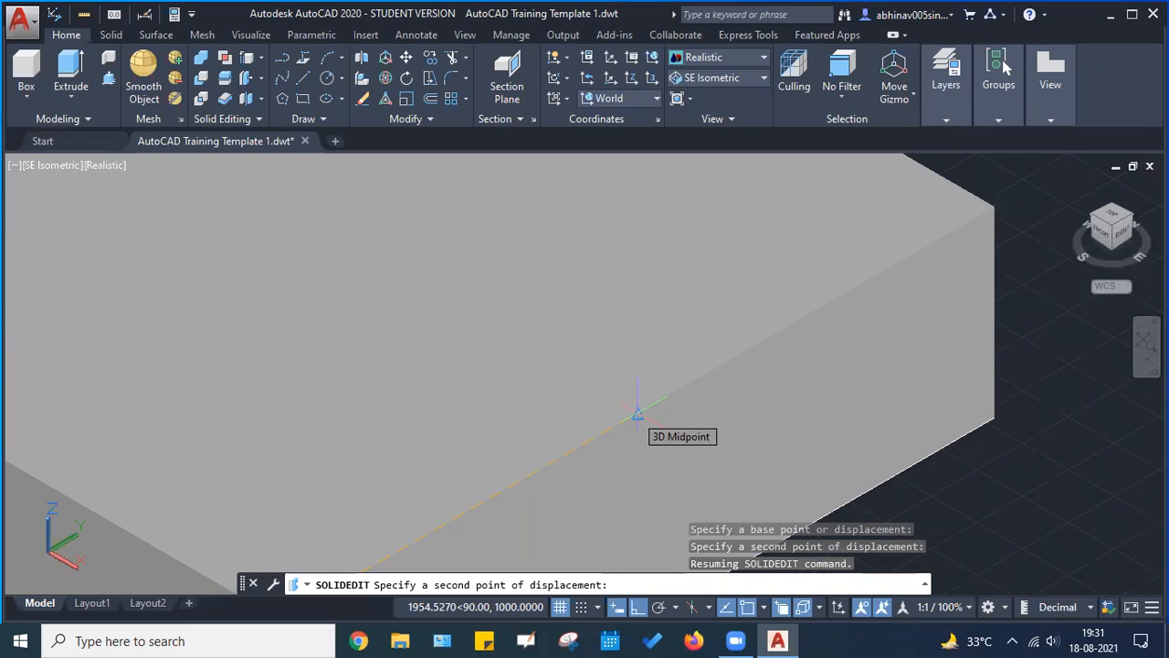
{"action": "left_click", "coordinate": [637, 415]}
{"action": "scroll", "coordinate": [698, 393], "scroll_direction": "down", "scroll_amount": 3}
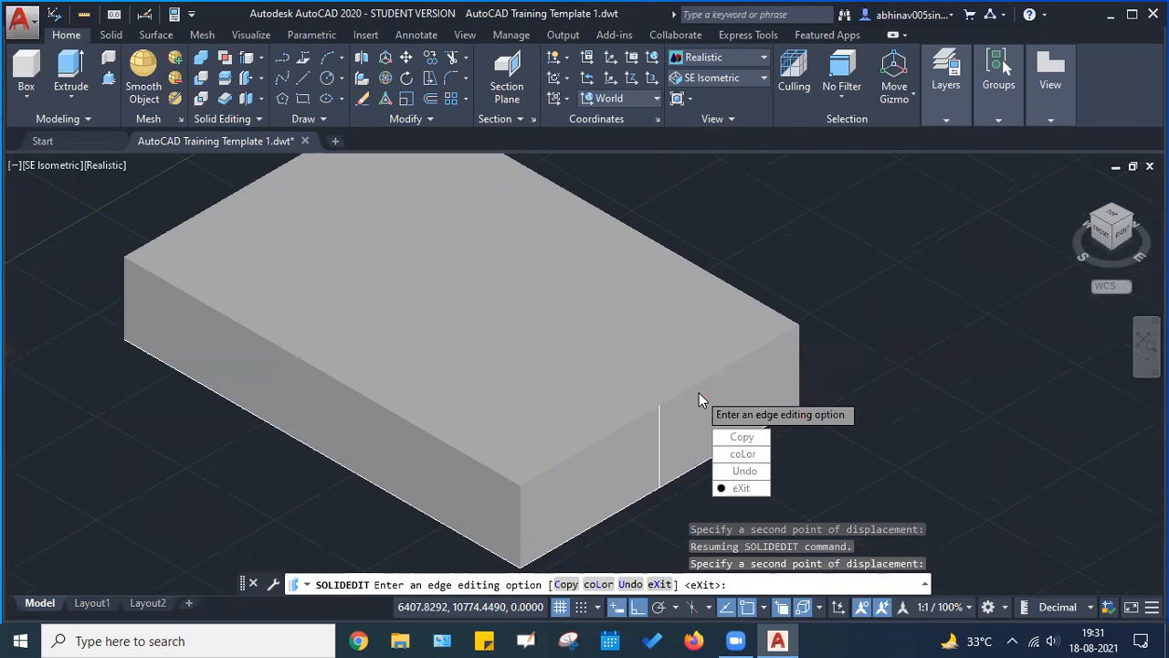
{"action": "scroll", "coordinate": [687, 411], "scroll_direction": "up", "scroll_amount": 2}
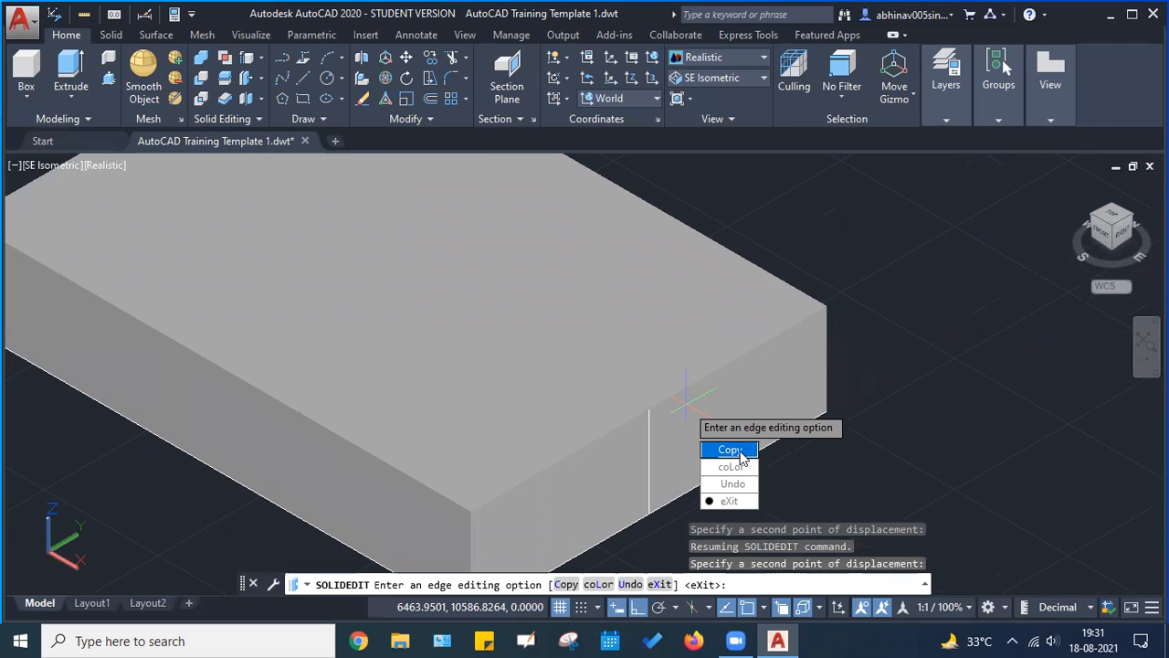
{"action": "type", "text": "c"}
{"action": "key", "text": "Return"}
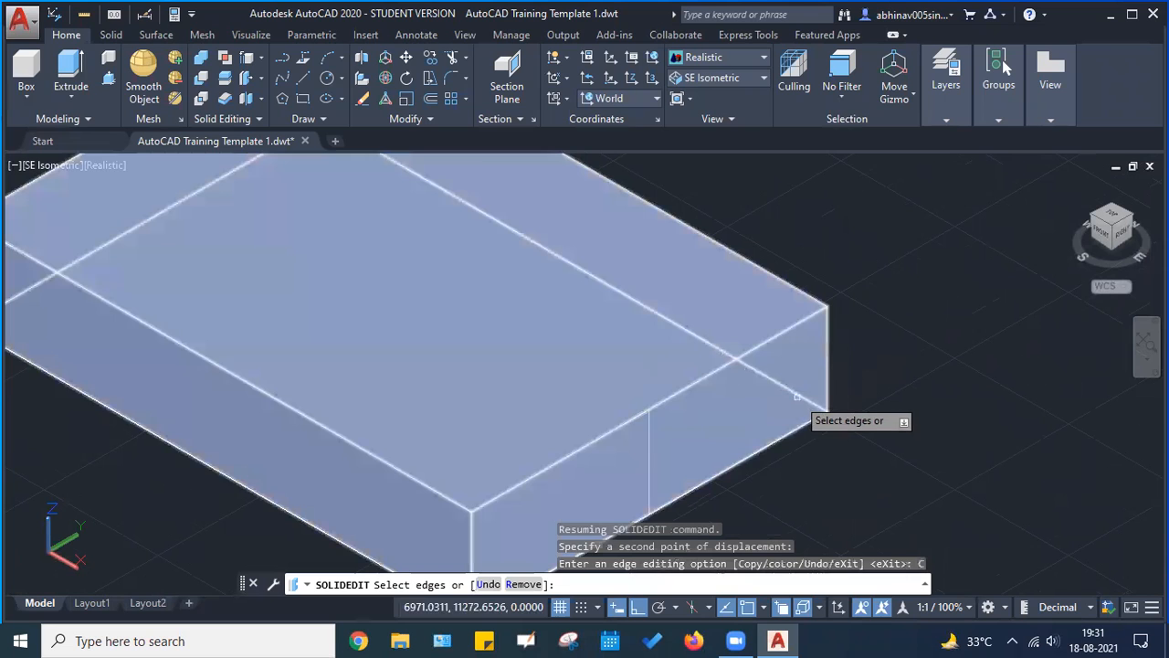
{"action": "scroll", "coordinate": [804, 397], "scroll_direction": "down", "scroll_amount": 2}
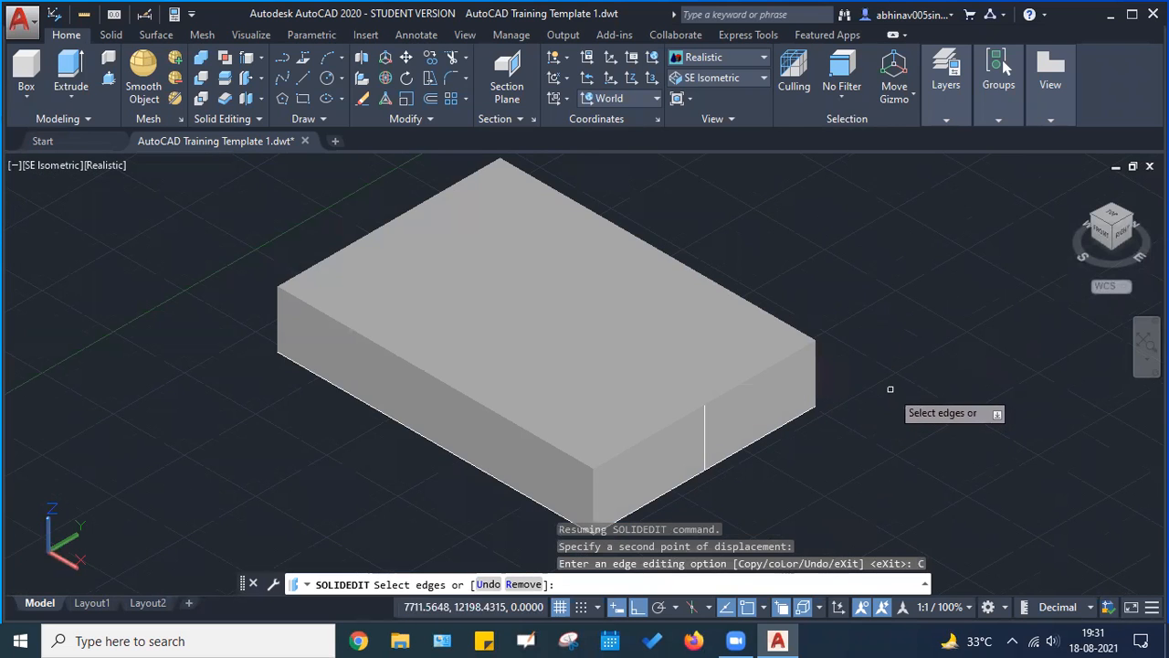
{"action": "key", "text": "Escape"}
{"action": "key", "text": "Escape"}
Examine the copied vertical edge on the short front-right face of the box
{"action": "middle_click_drag", "start_coordinate": [743, 421], "coordinate": [694, 396]}
{"action": "scroll", "coordinate": [657, 396], "scroll_direction": "up", "scroll_amount": 6}
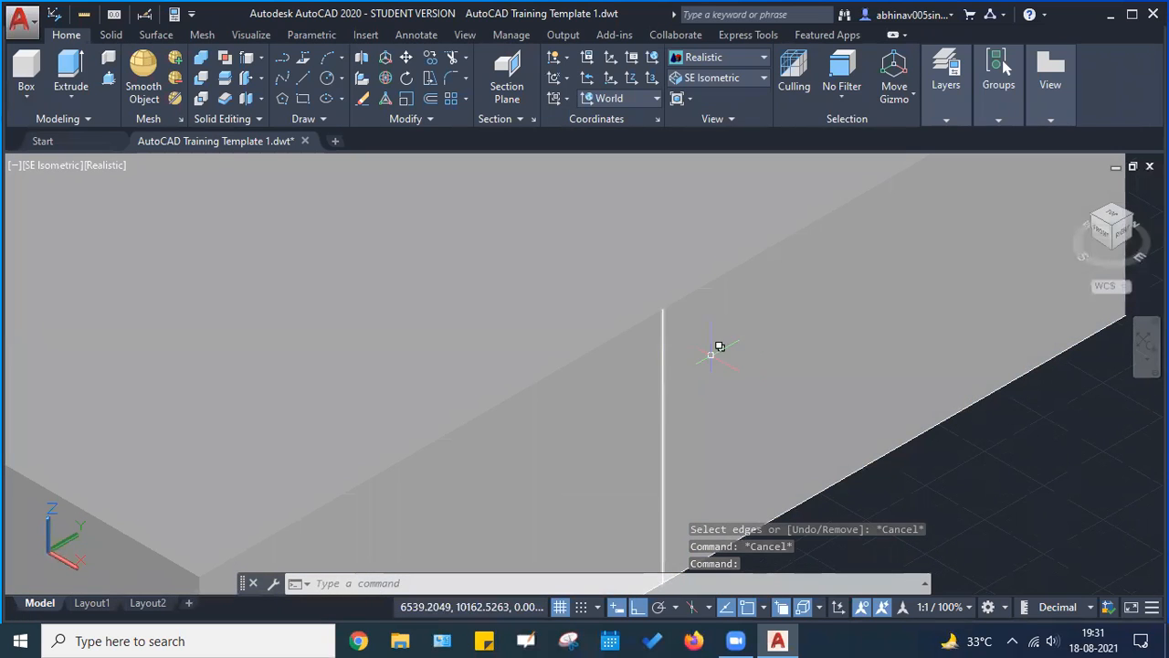
{"action": "scroll", "coordinate": [721, 345], "scroll_direction": "down", "scroll_amount": 5}
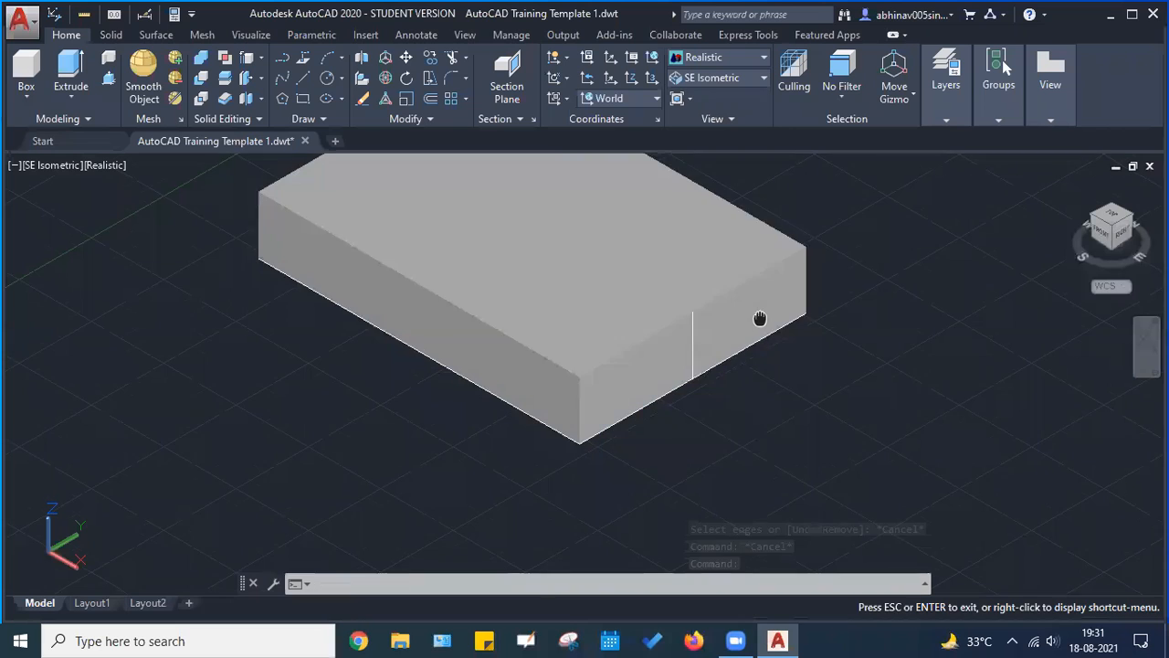
{"action": "left_click_drag", "start_coordinate": [759, 318], "coordinate": [717, 331]}
{"action": "key", "text": "Escape"}
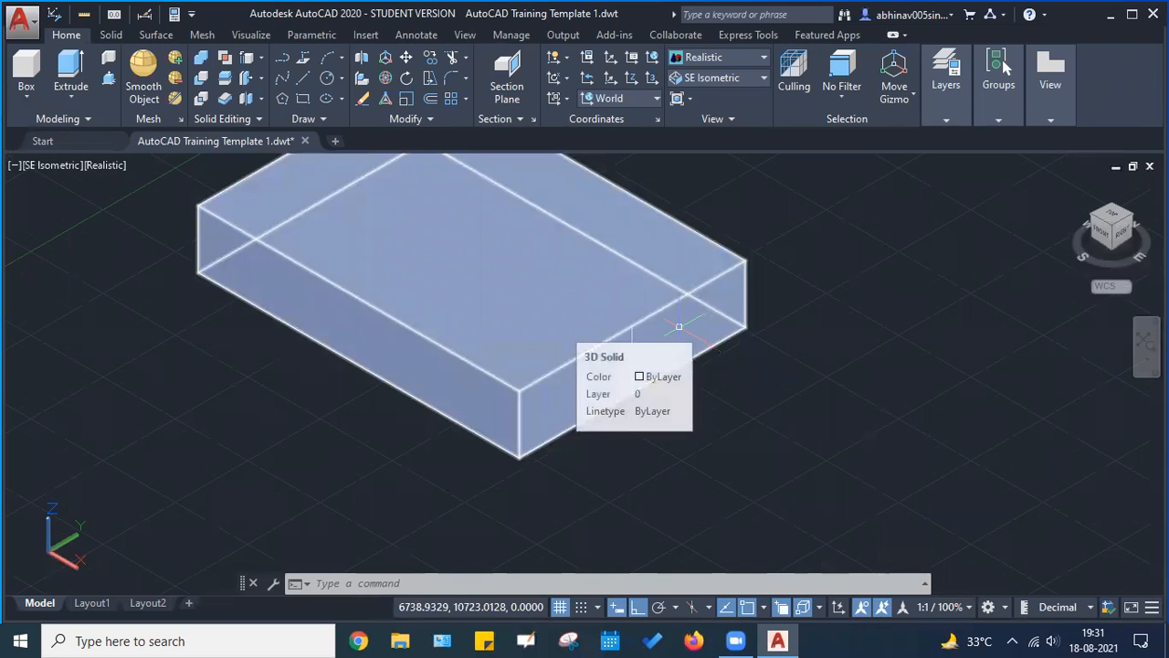
{"action": "middle_click_drag", "start_coordinate": [691, 339], "coordinate": [618, 368]}
{"action": "key", "text": "Escape"}
{"action": "key", "text": "Escape"}
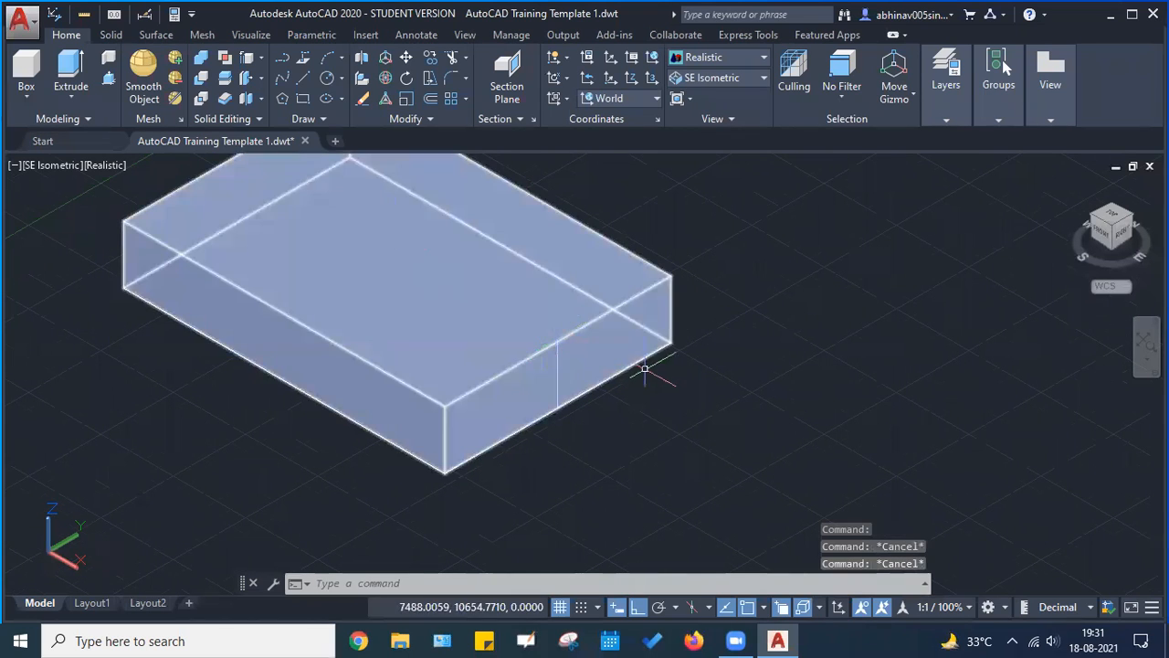
{"action": "left_click", "coordinate": [221, 173]}
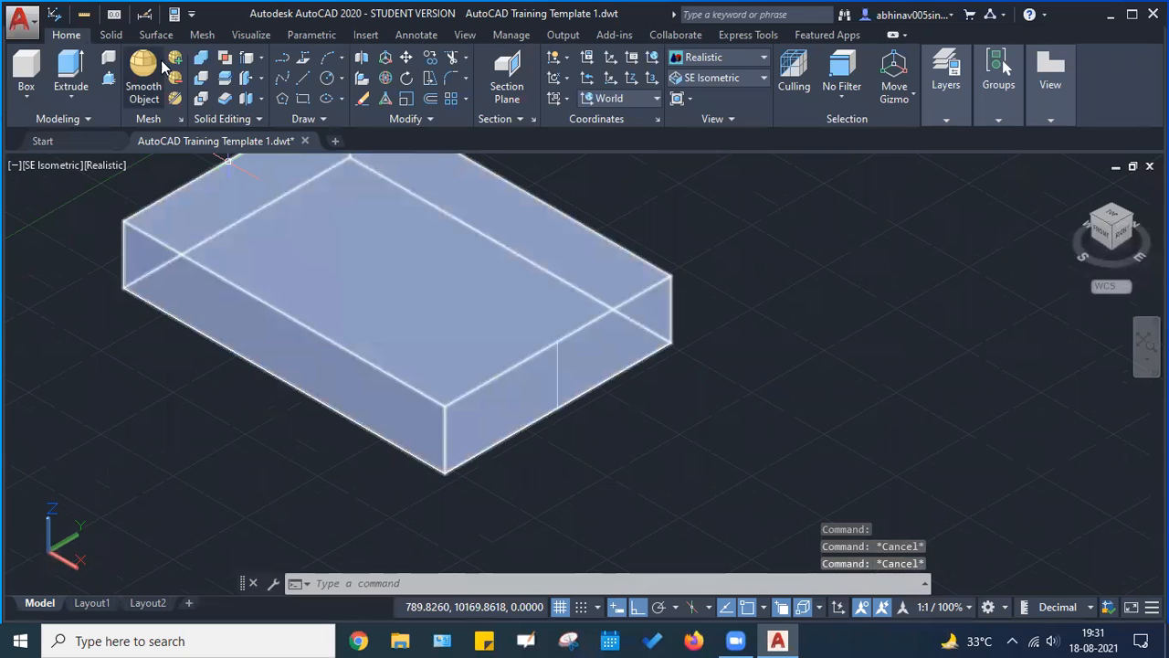
{"action": "left_click", "coordinate": [261, 58]}
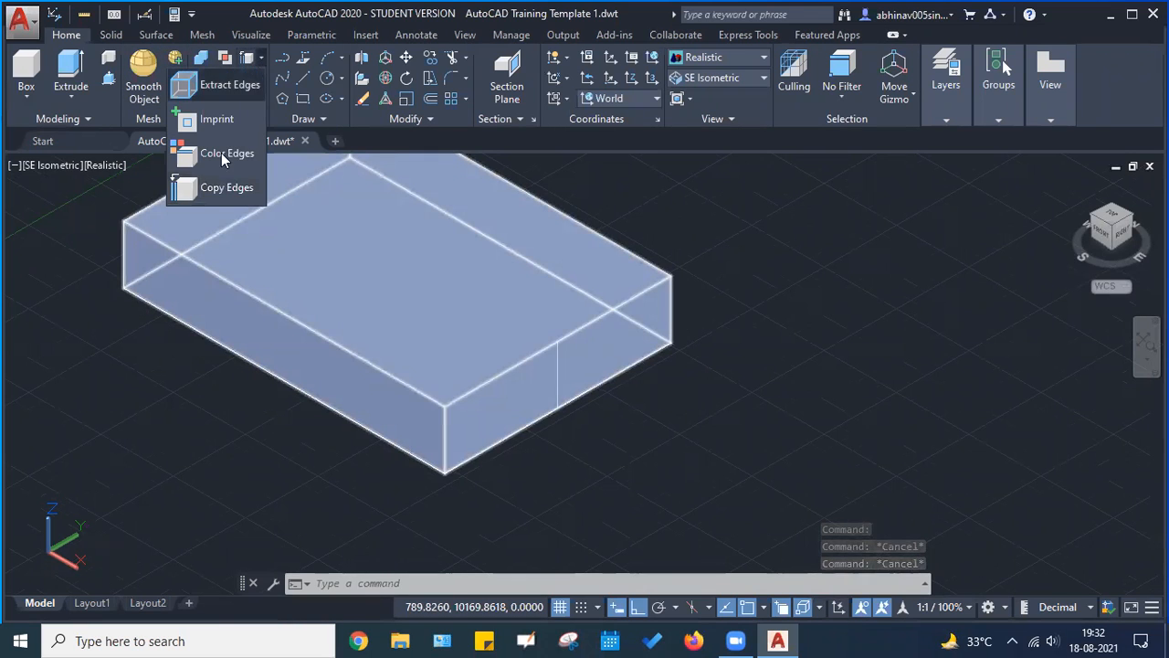
{"action": "left_click", "coordinate": [225, 152]}
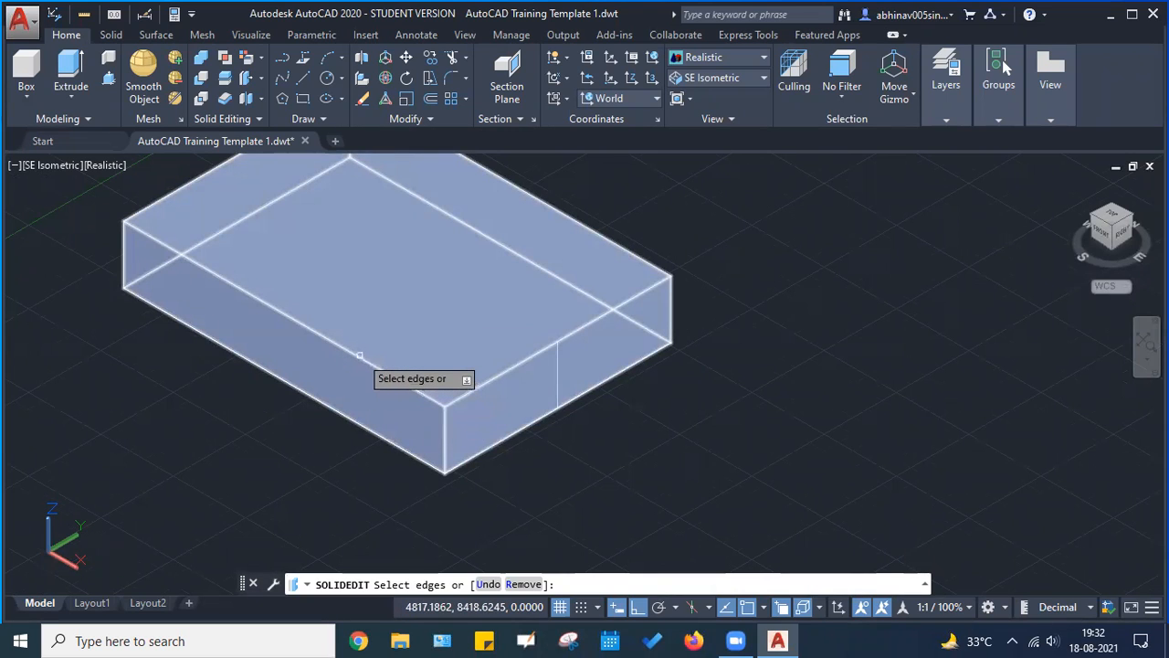
{"action": "left_click", "coordinate": [359, 355]}
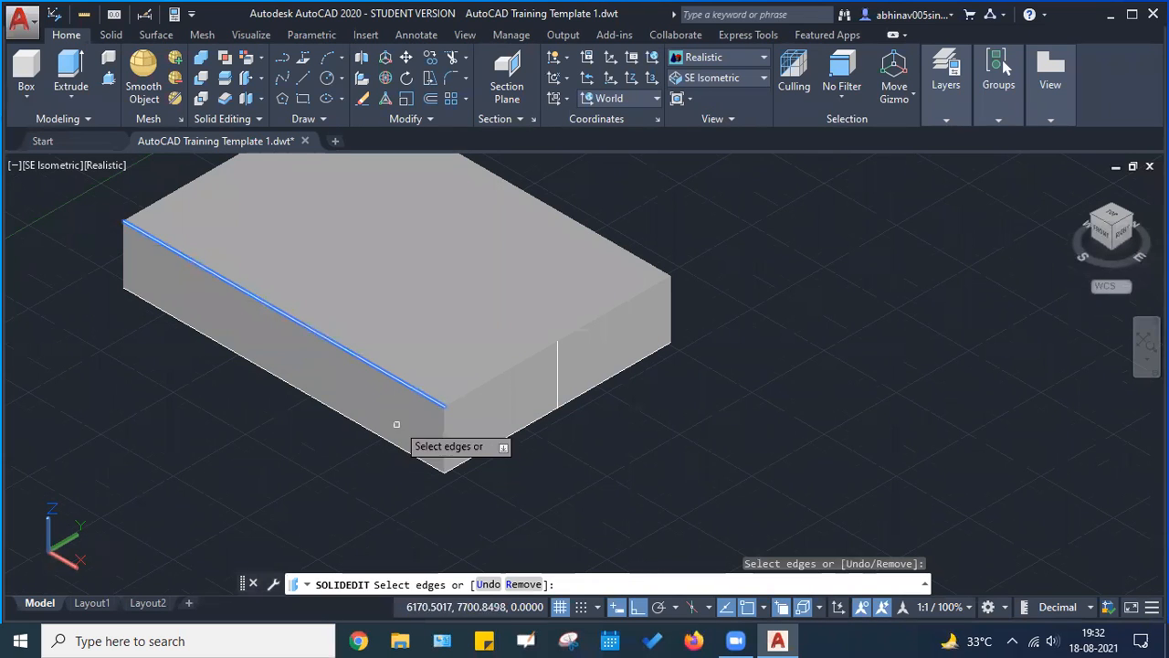
{"action": "key", "text": "Escape"}
{"action": "key", "text": "Escape"}
{"action": "key", "text": "Escape"}
{"action": "key", "text": "Escape"}
{"action": "middle_click_drag", "start_coordinate": [268, 312], "coordinate": [295, 331]}
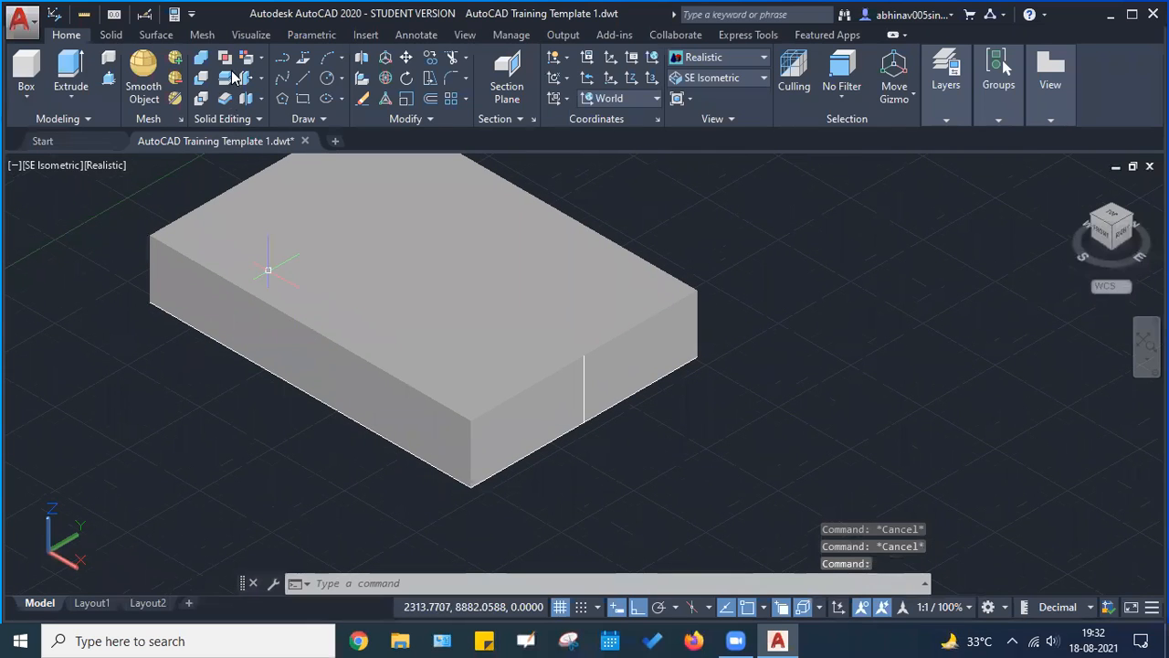
{"action": "left_click", "coordinate": [260, 58]}
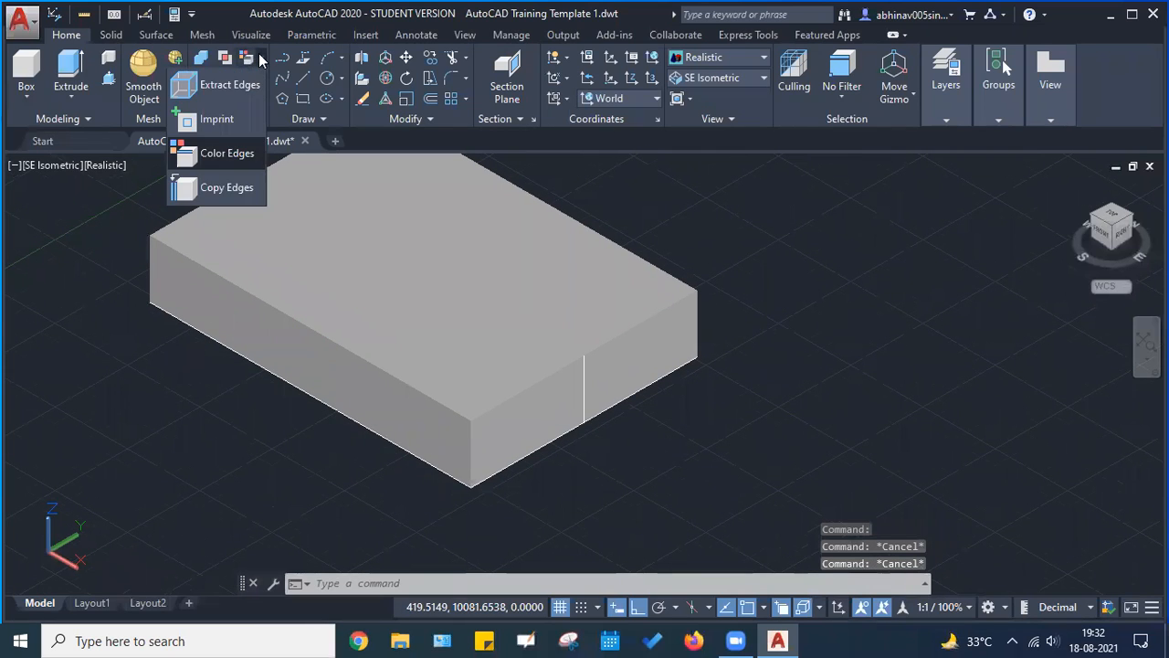
{"action": "left_click", "coordinate": [264, 58]}
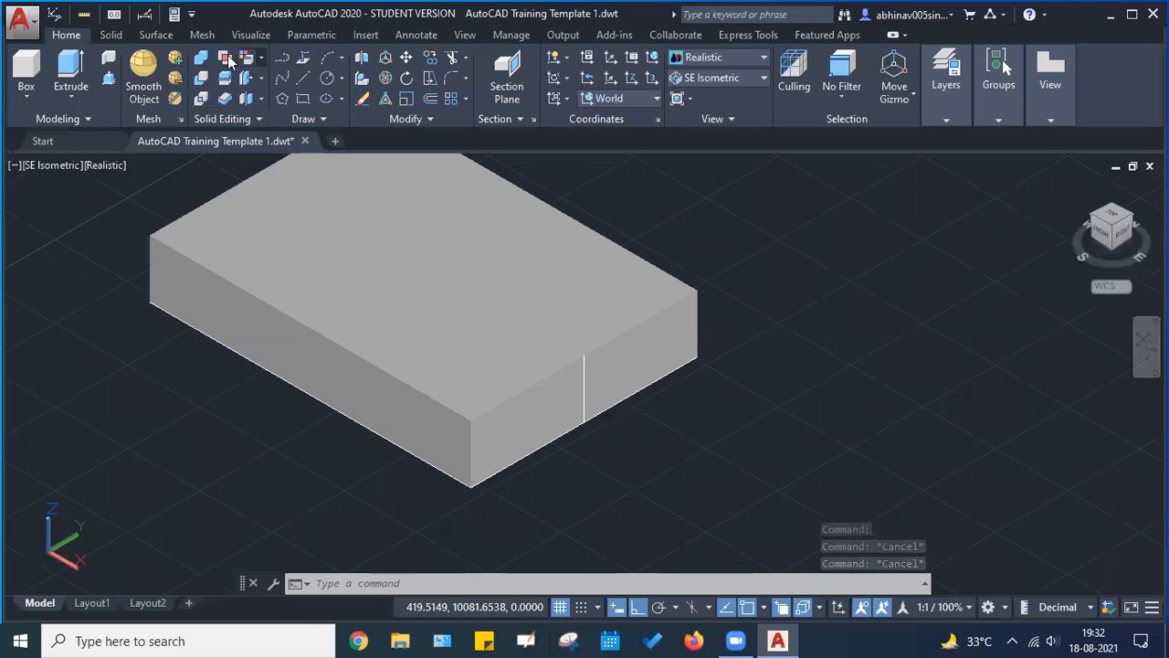
{"action": "left_click", "coordinate": [225, 59]}
{"action": "key", "text": "Escape"}
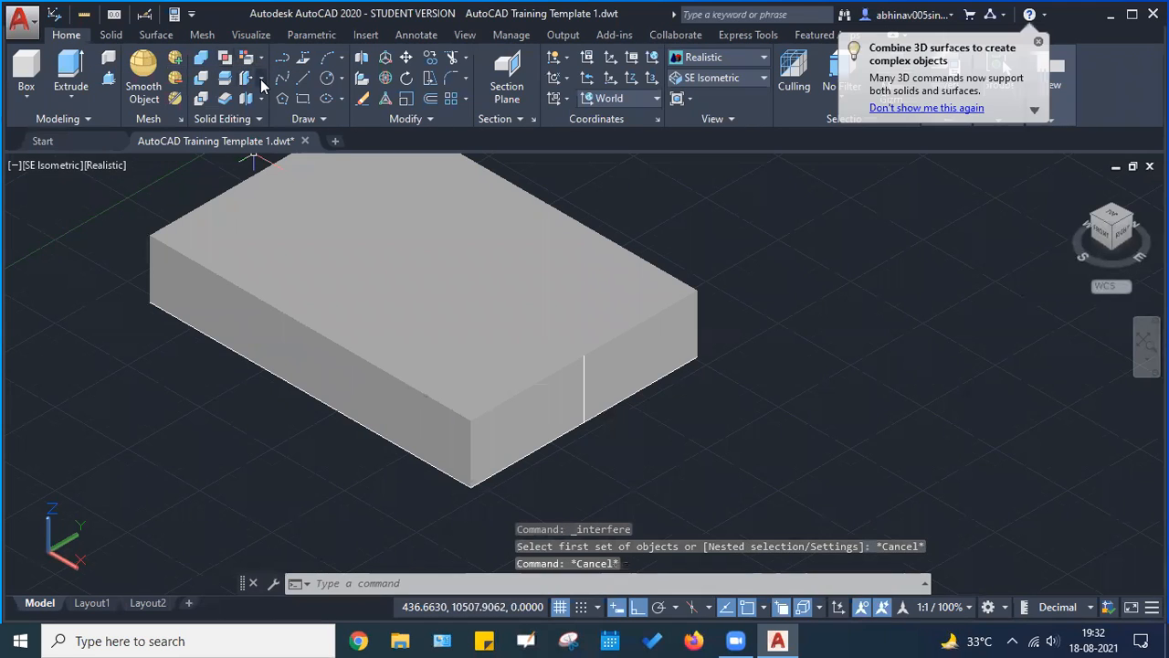
{"action": "left_click", "coordinate": [262, 81]}
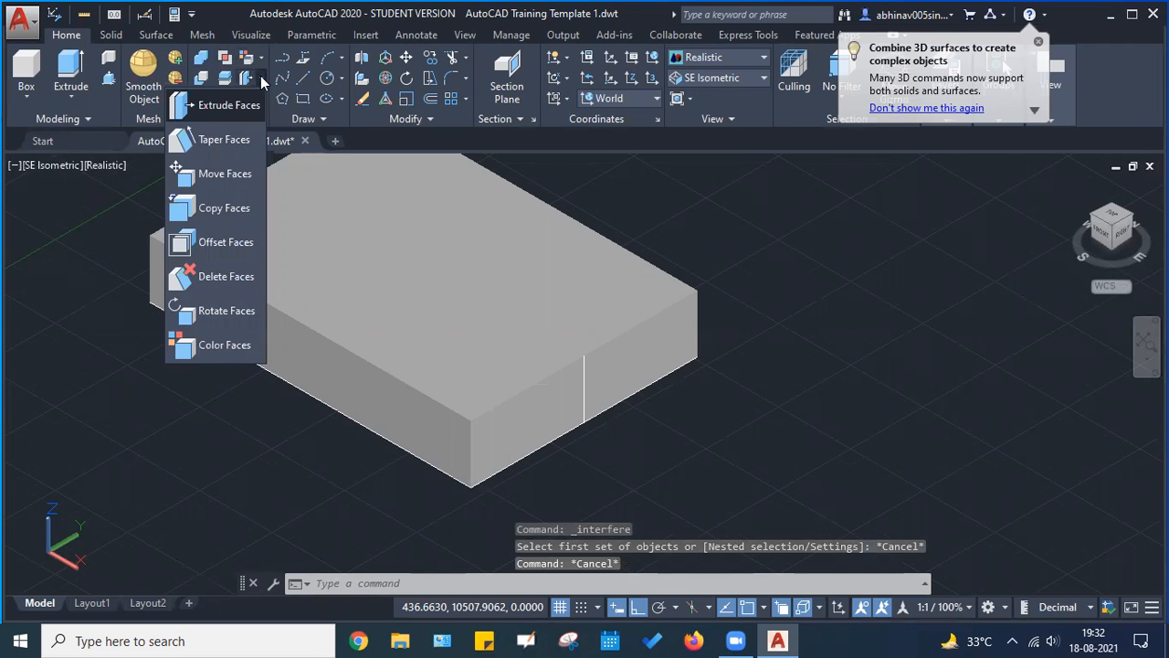
{"action": "left_click", "coordinate": [262, 81]}
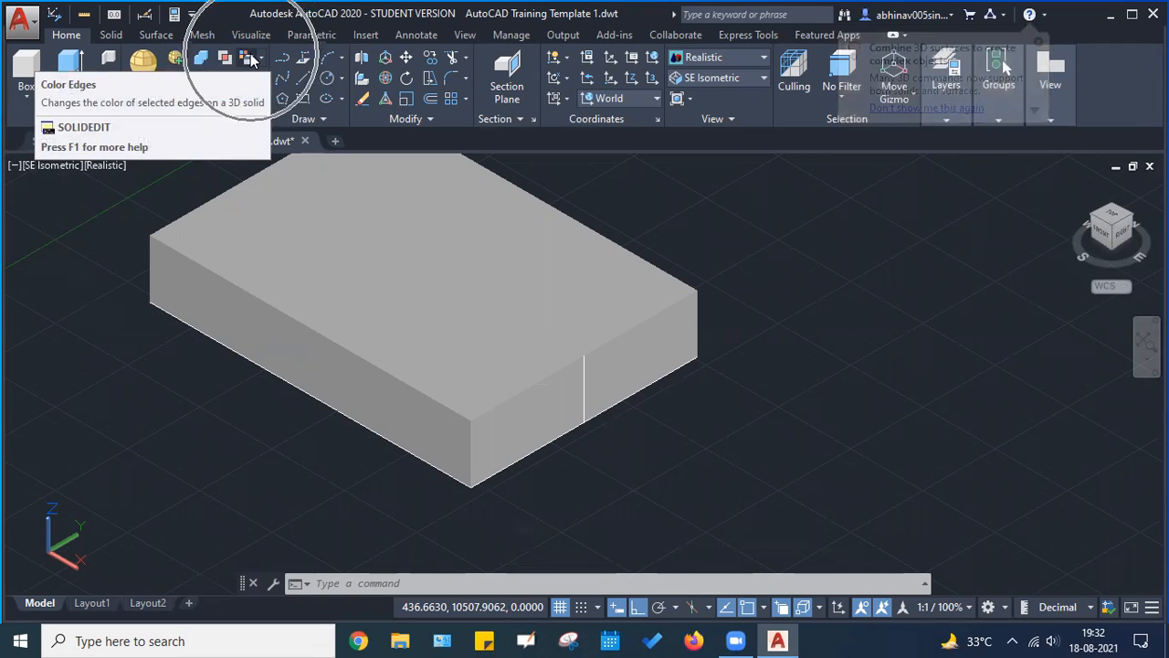
{"action": "left_click", "coordinate": [261, 57]}
{"action": "left_click", "coordinate": [225, 186]}
{"action": "key", "text": "Escape"}
Try to taper the box's long front-left face along an axis from the front upper corner to the top of the copied edge
{"action": "left_click", "coordinate": [260, 79]}
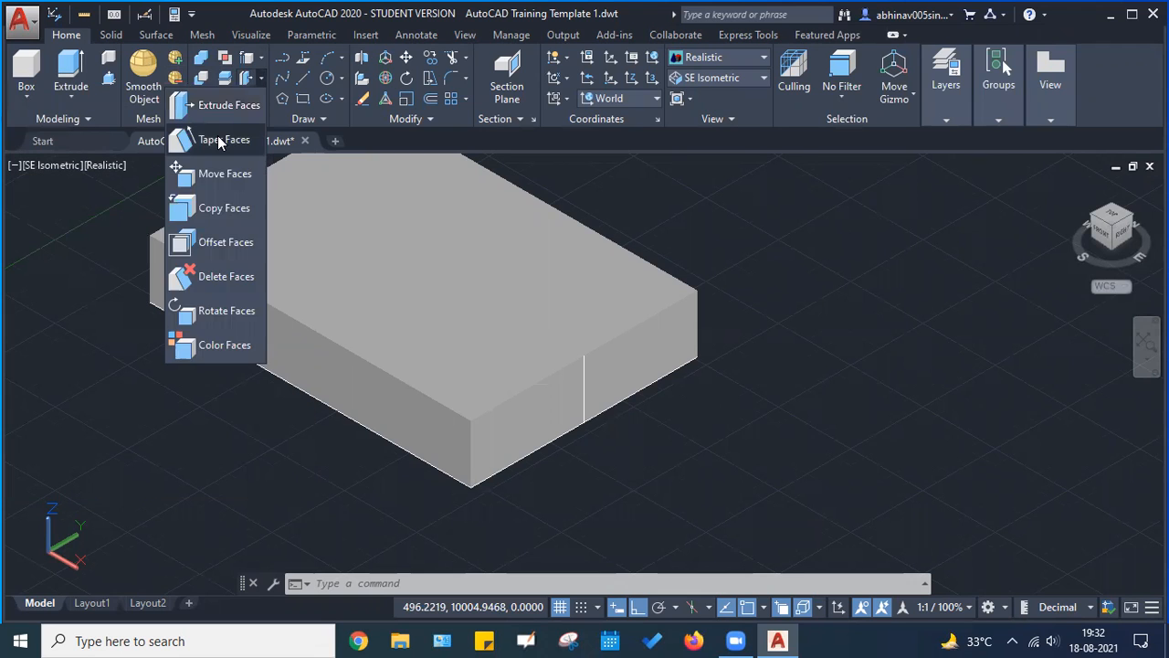
{"action": "left_click", "coordinate": [219, 142]}
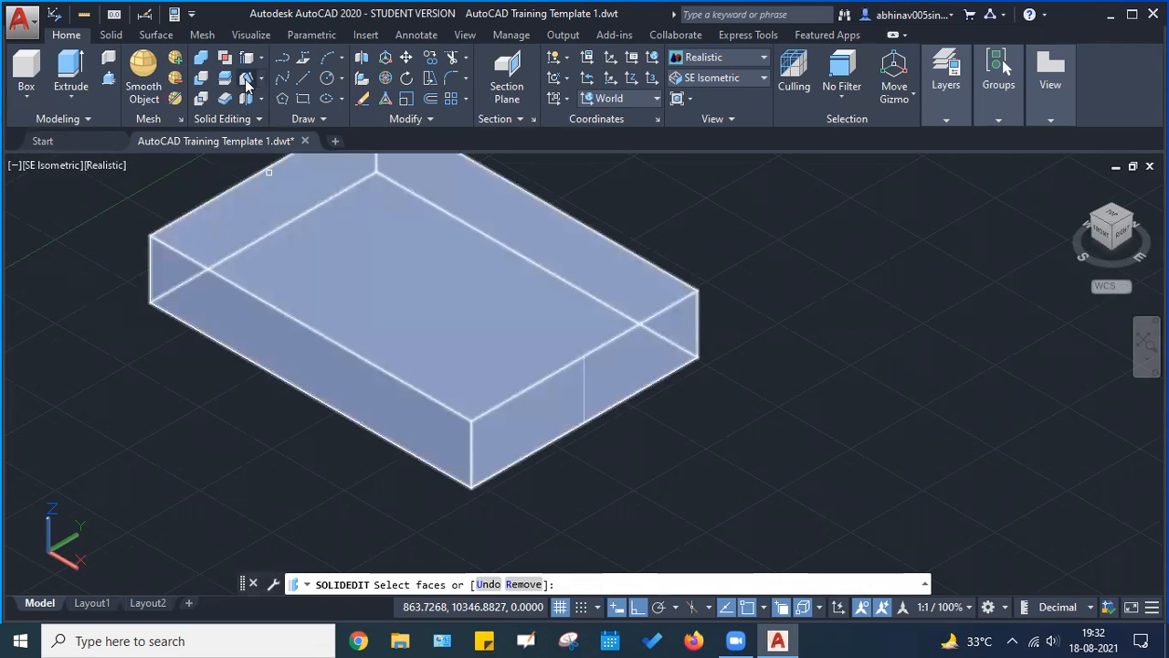
{"action": "left_click", "coordinate": [260, 75]}
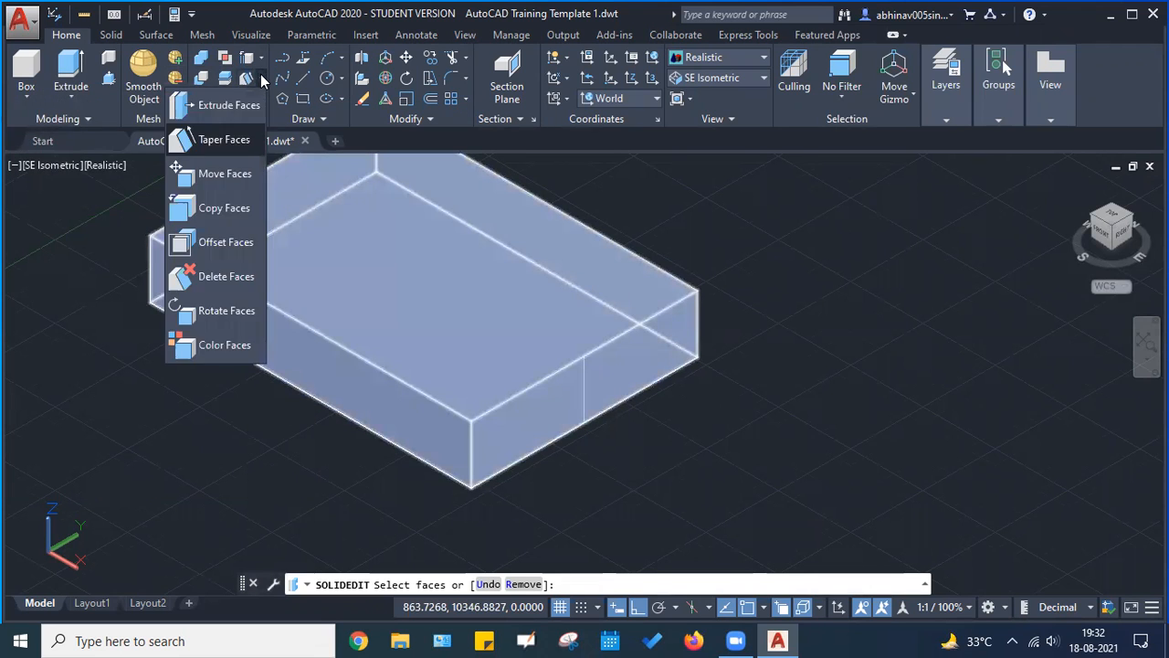
{"action": "left_click", "coordinate": [224, 140]}
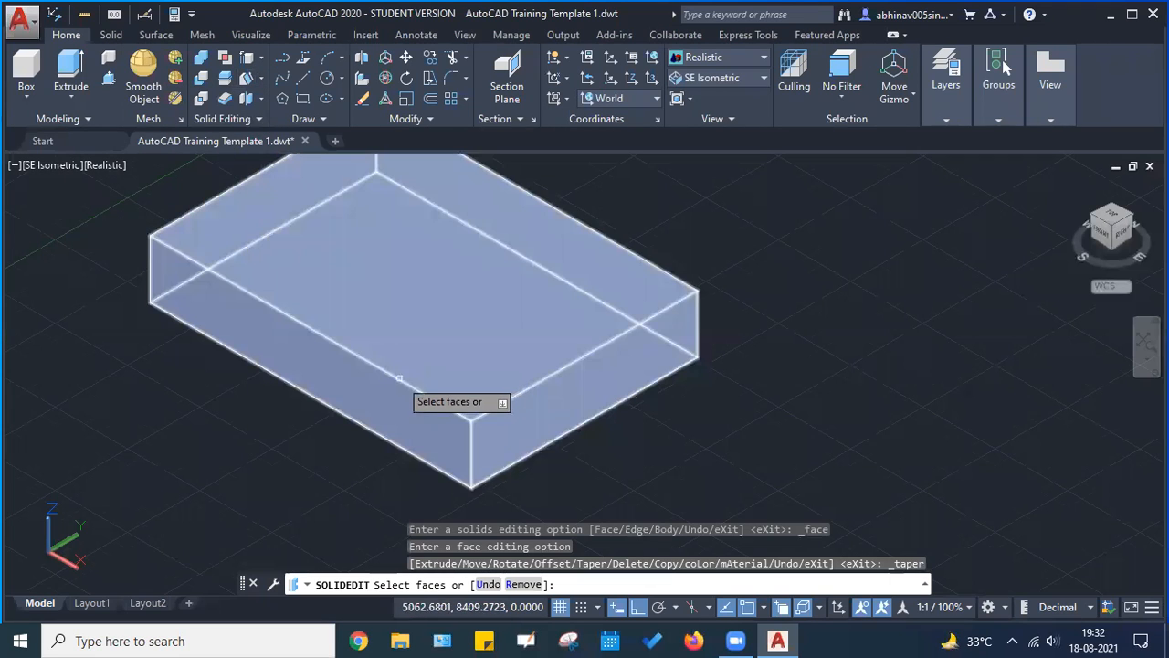
{"action": "middle_click_drag", "start_coordinate": [438, 329], "coordinate": [416, 374]}
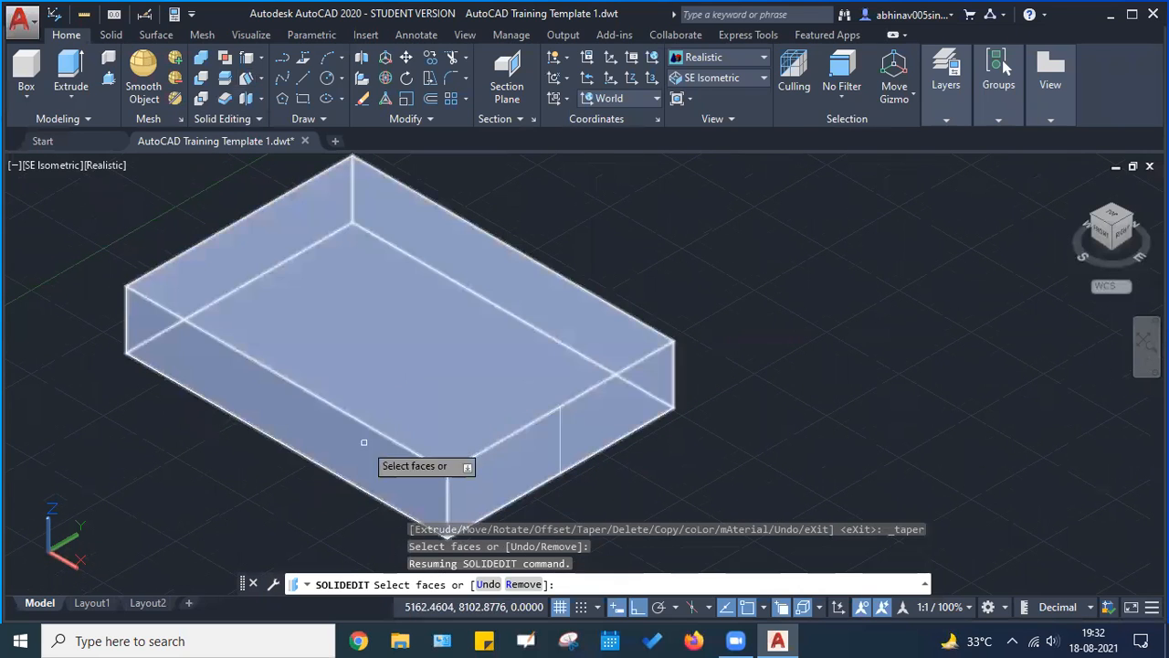
{"action": "left_click", "coordinate": [331, 436]}
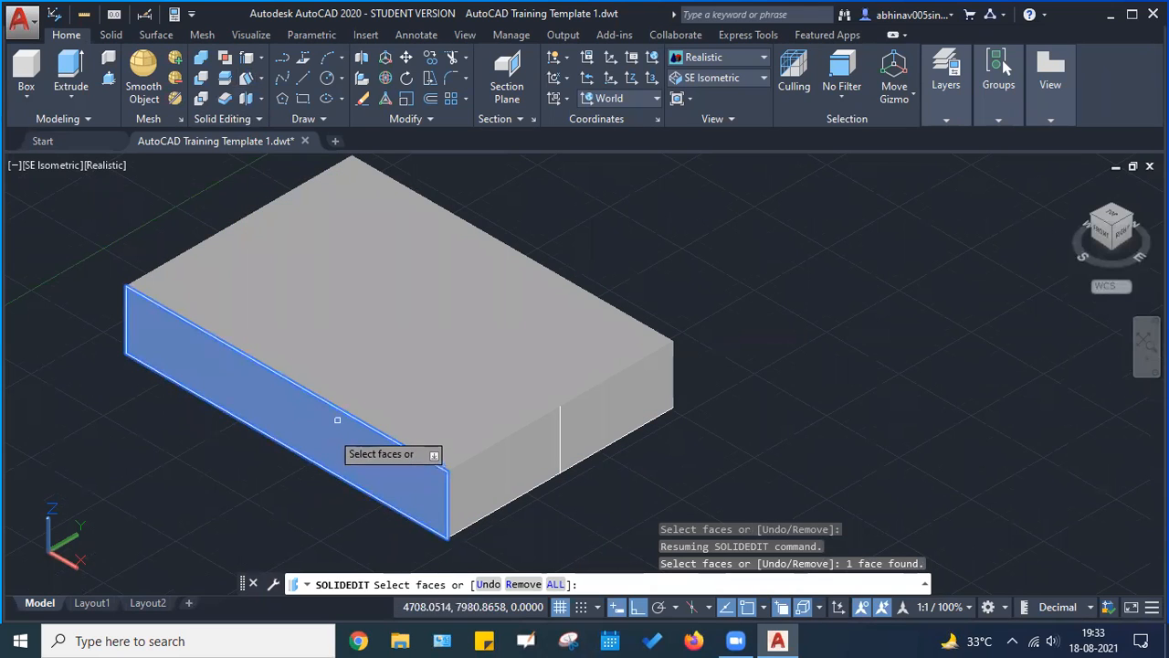
{"action": "key", "text": "Return"}
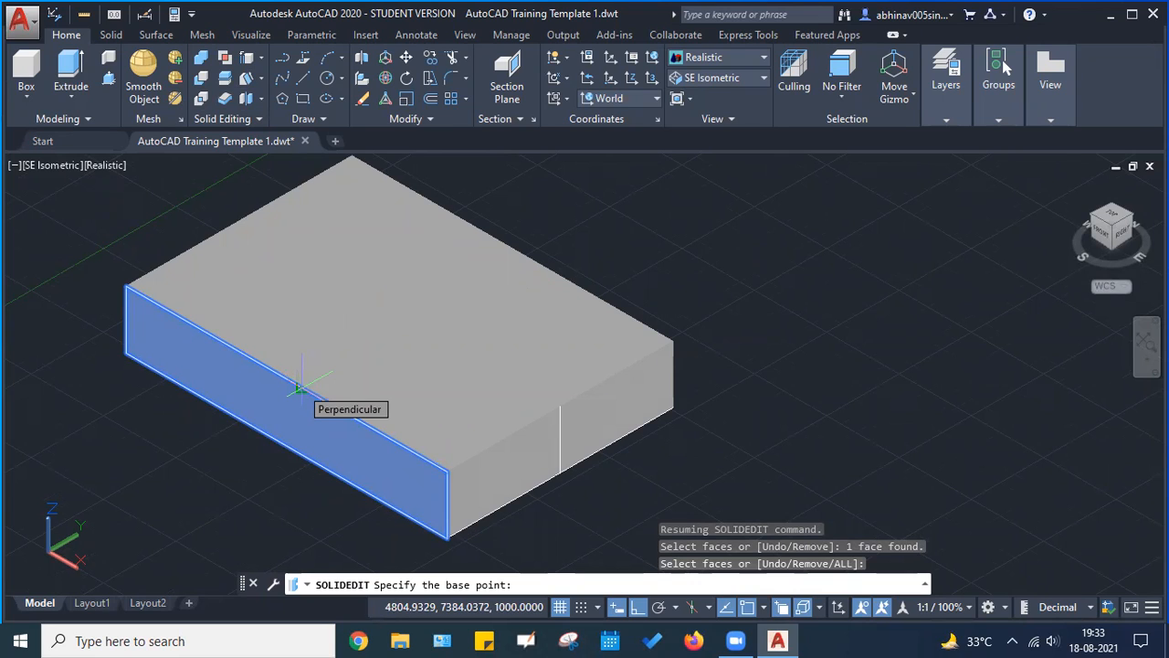
{"action": "left_click", "coordinate": [446, 471]}
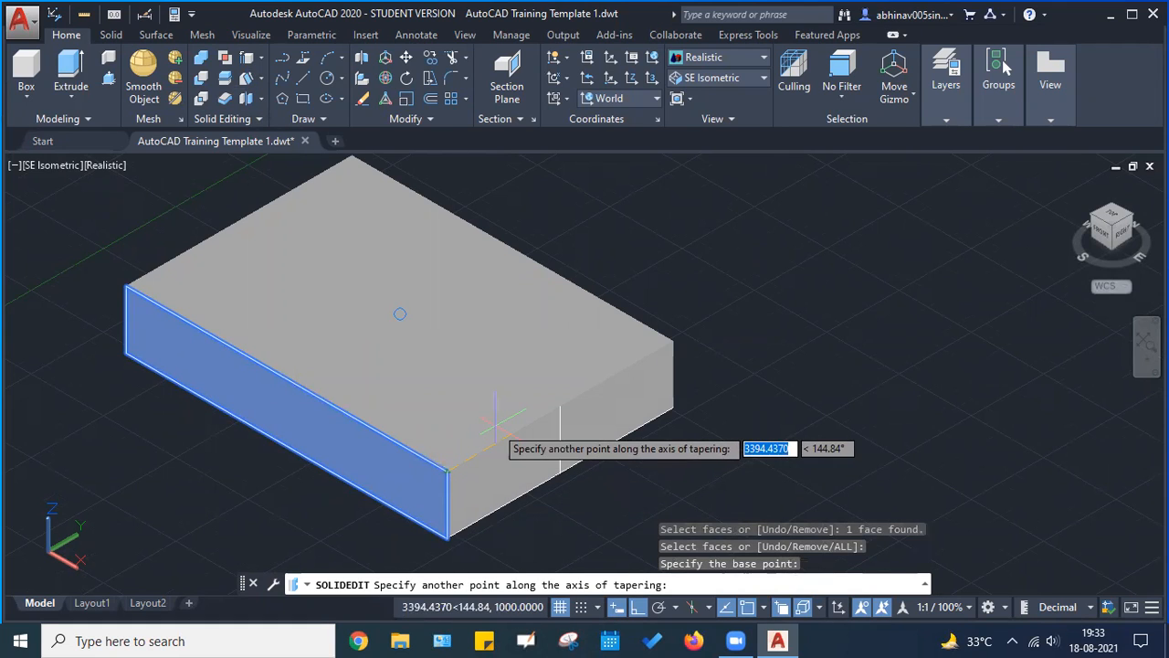
{"action": "left_click", "coordinate": [559, 405]}
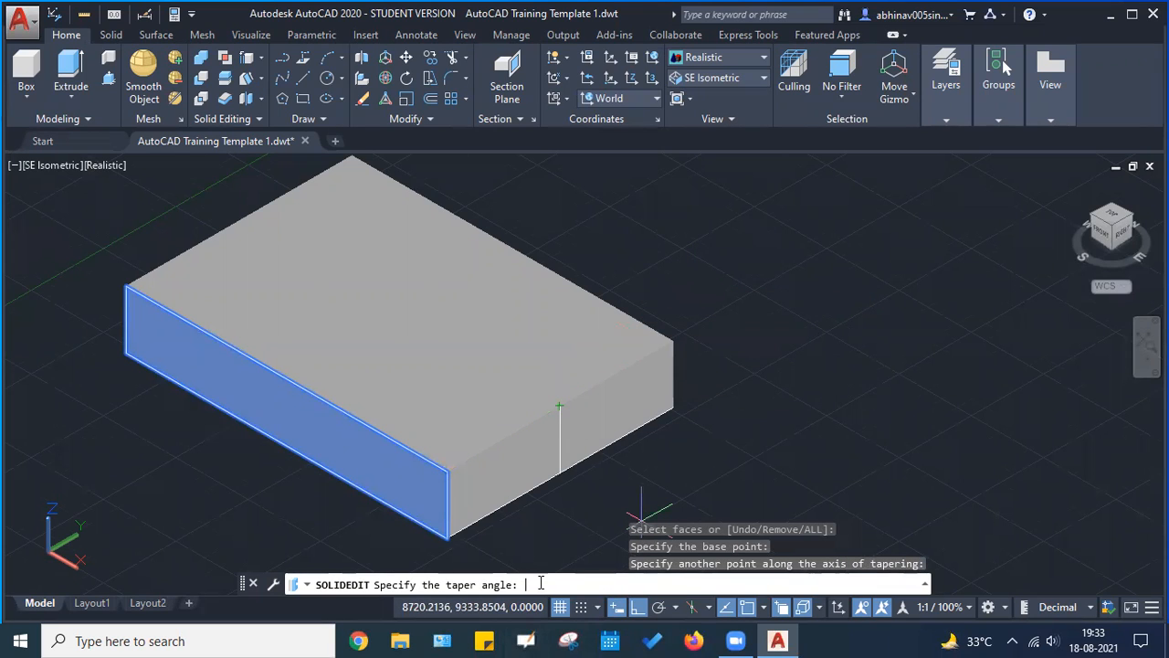
{"action": "key", "text": "Return"}
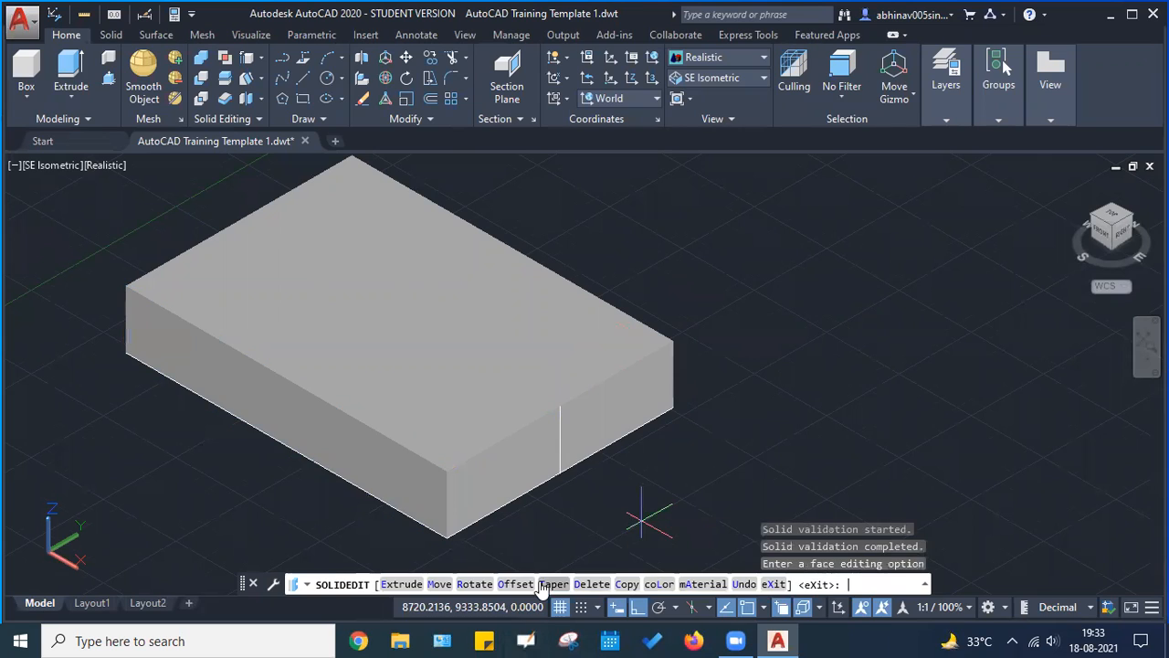
{"action": "key", "text": "Down"}
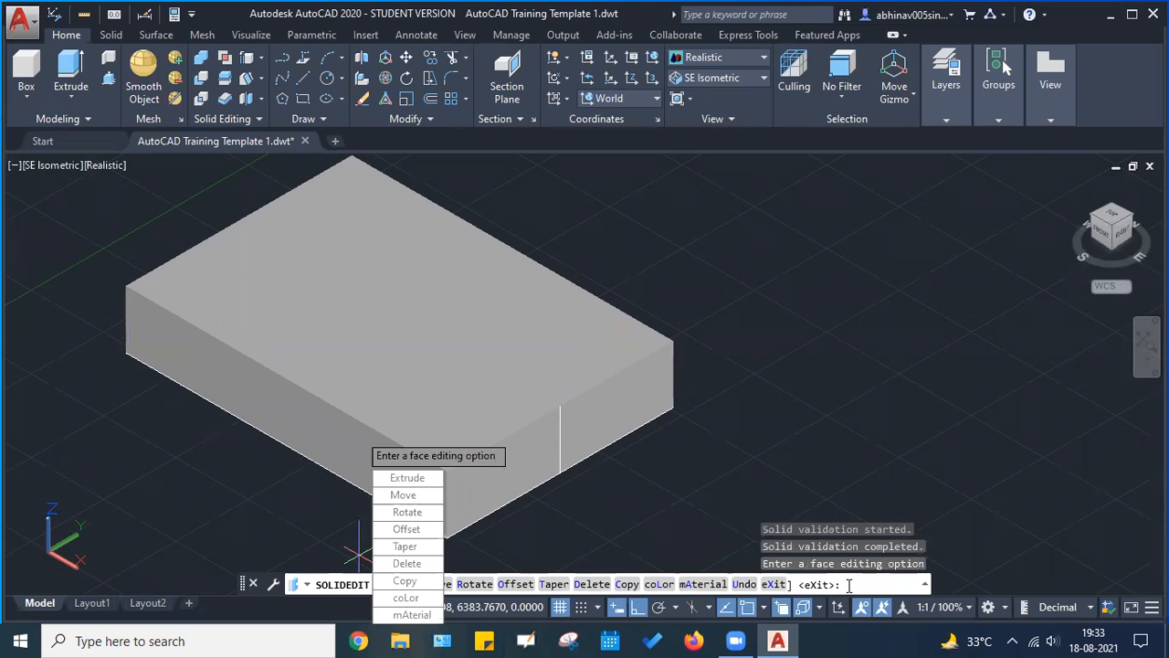
{"action": "left_click", "coordinate": [404, 498]}
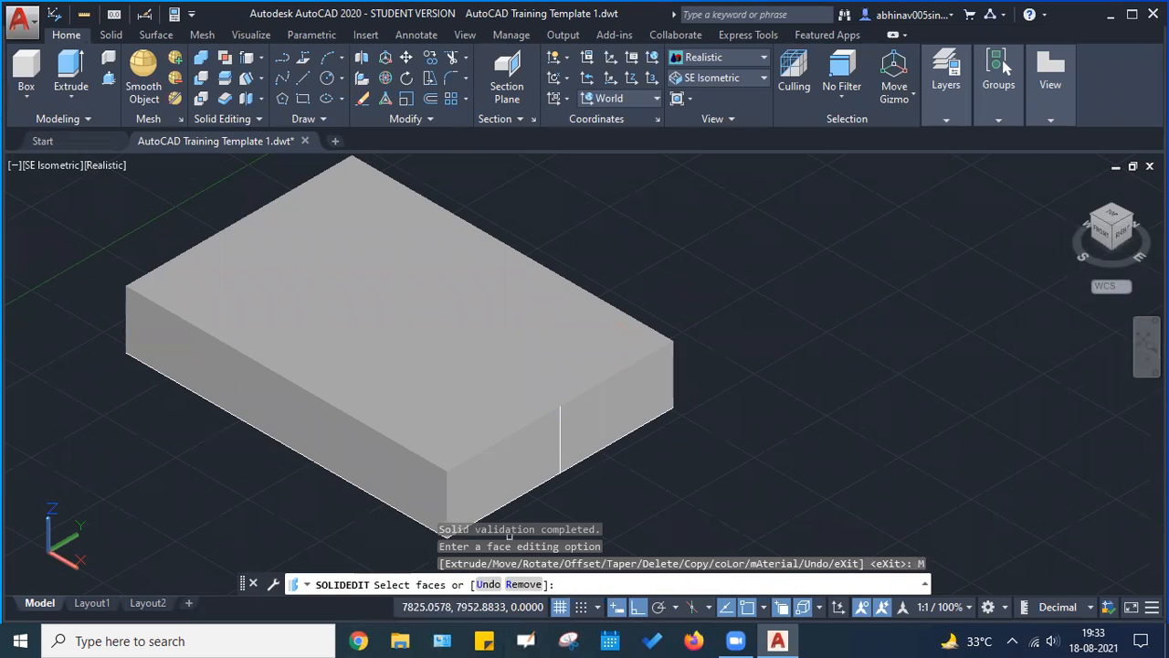
{"action": "left_click", "coordinate": [397, 440]}
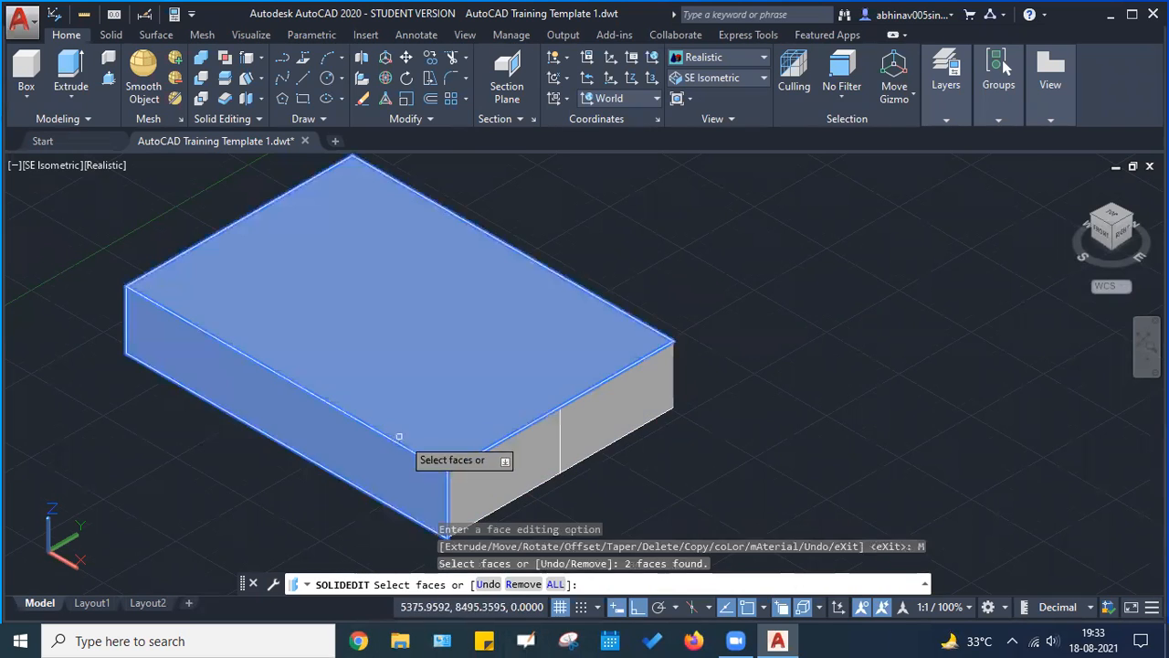
{"action": "key", "text": "Escape"}
{"action": "key", "text": "Escape"}
{"action": "key", "text": "Escape"}
{"action": "scroll", "coordinate": [475, 375], "scroll_direction": "down", "scroll_amount": 8}
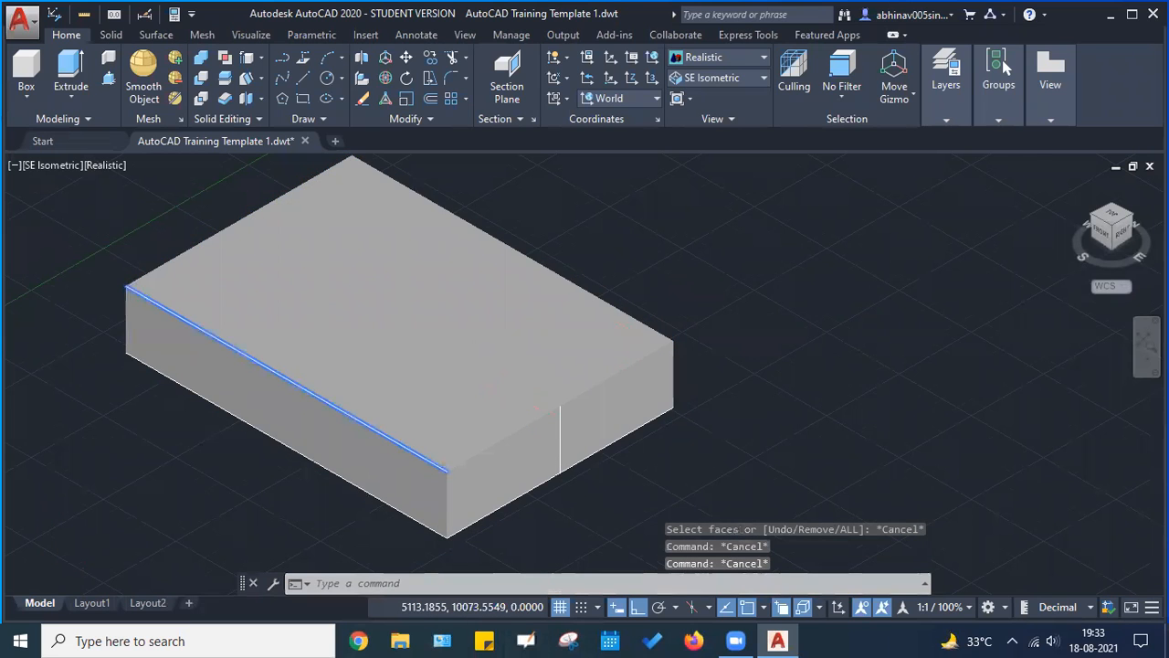
{"action": "key", "text": "Escape"}
{"action": "scroll", "coordinate": [459, 370], "scroll_direction": "up", "scroll_amount": 6}
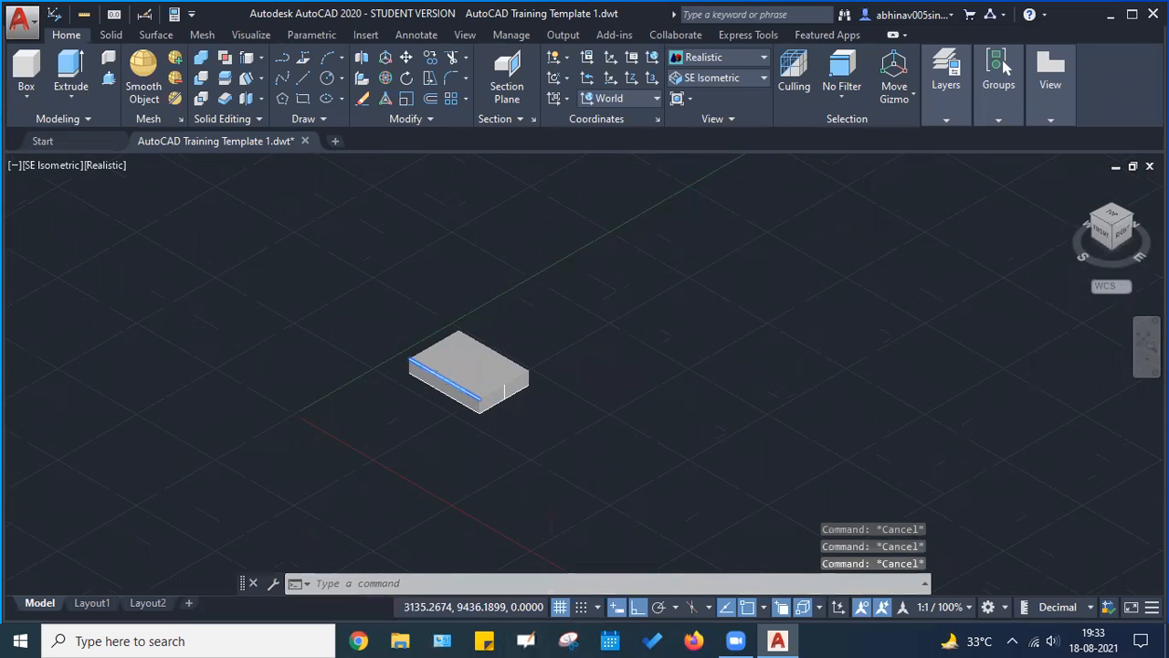
{"action": "left_click", "coordinate": [502, 381]}
{"action": "key", "text": "Escape"}
{"action": "left_click", "coordinate": [652, 411]}
{"action": "key", "text": "Escape"}
{"action": "scroll", "coordinate": [464, 384], "scroll_direction": "up", "scroll_amount": 4}
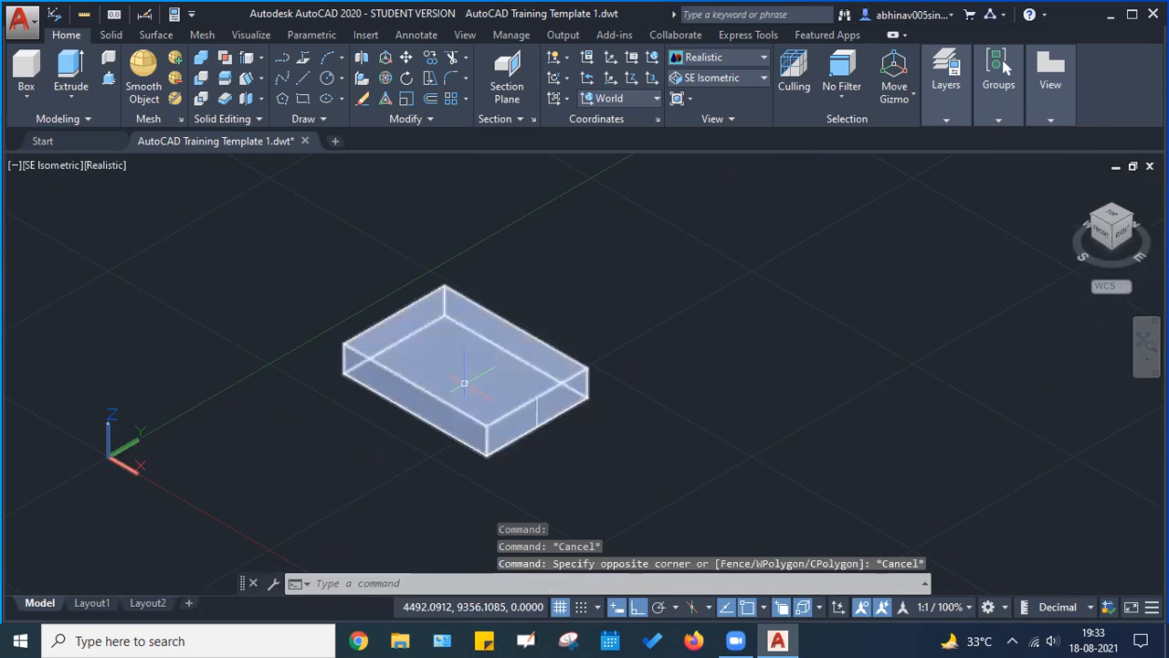
Try to taper the top face by 30 degrees, with the axis from the long front-left edge's midpoint down to the centre of the face below
{"action": "left_click", "coordinate": [262, 77]}
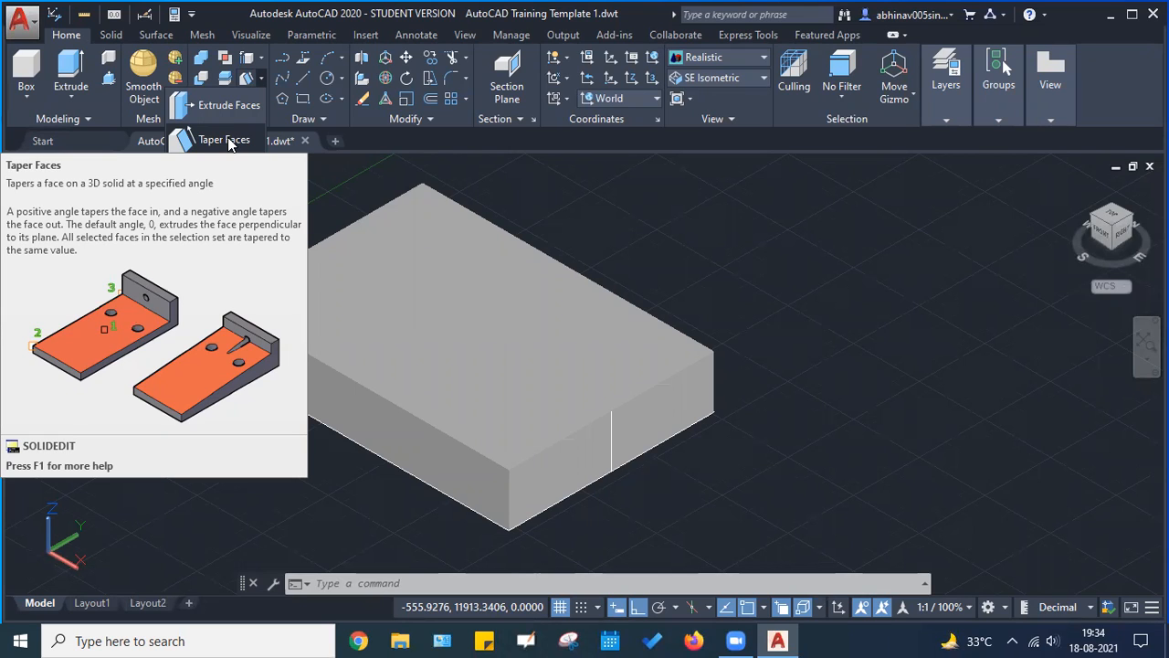
{"action": "left_click", "coordinate": [228, 142]}
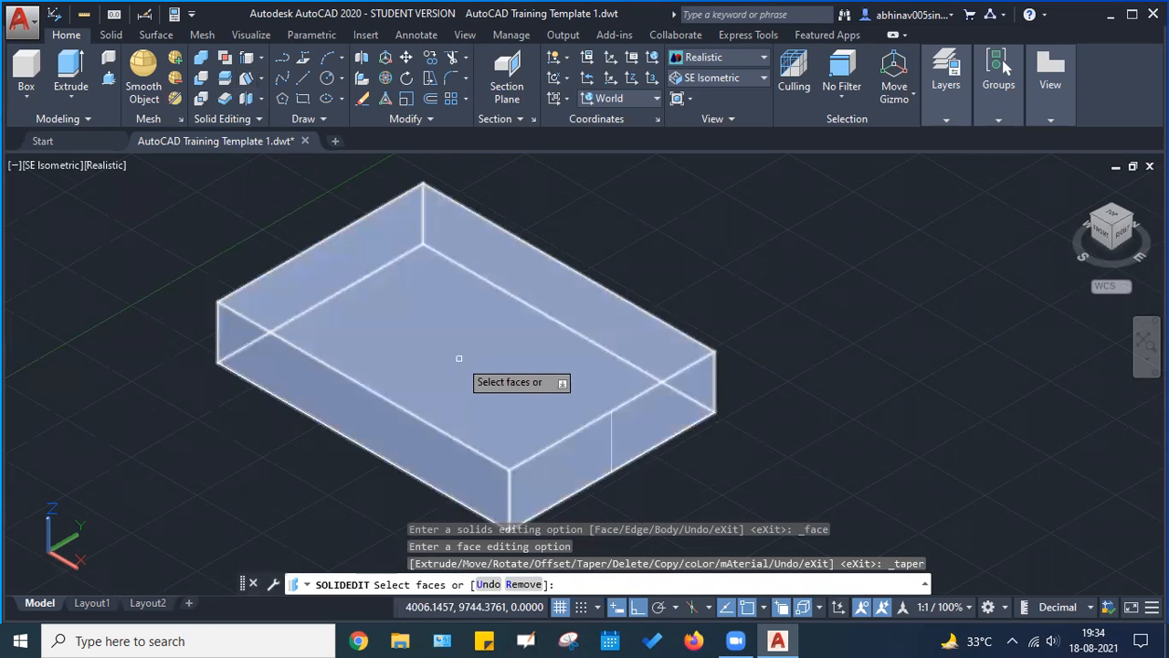
{"action": "left_click", "coordinate": [457, 357]}
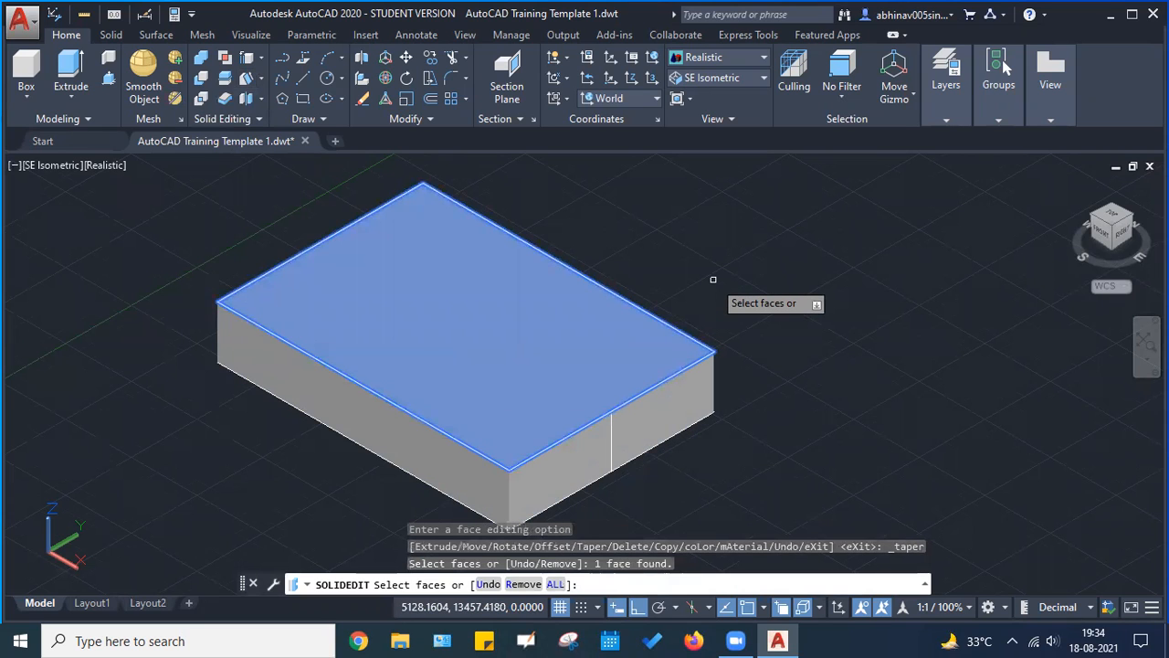
{"action": "key", "text": "Return"}
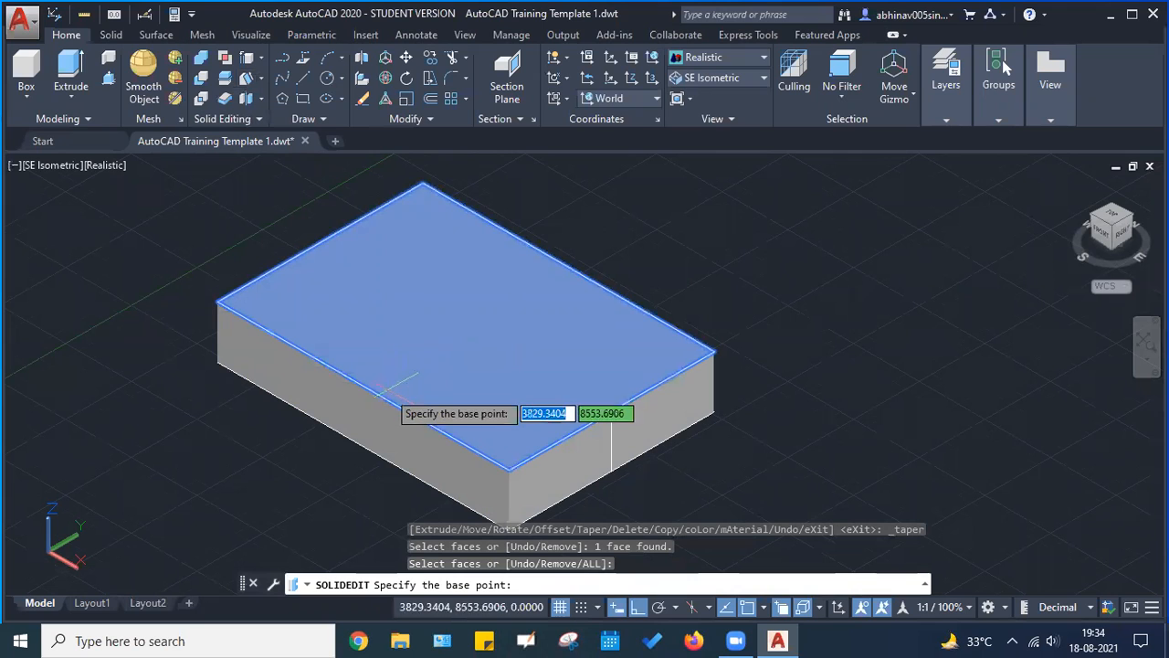
{"action": "scroll", "coordinate": [374, 388], "scroll_direction": "up", "scroll_amount": 3}
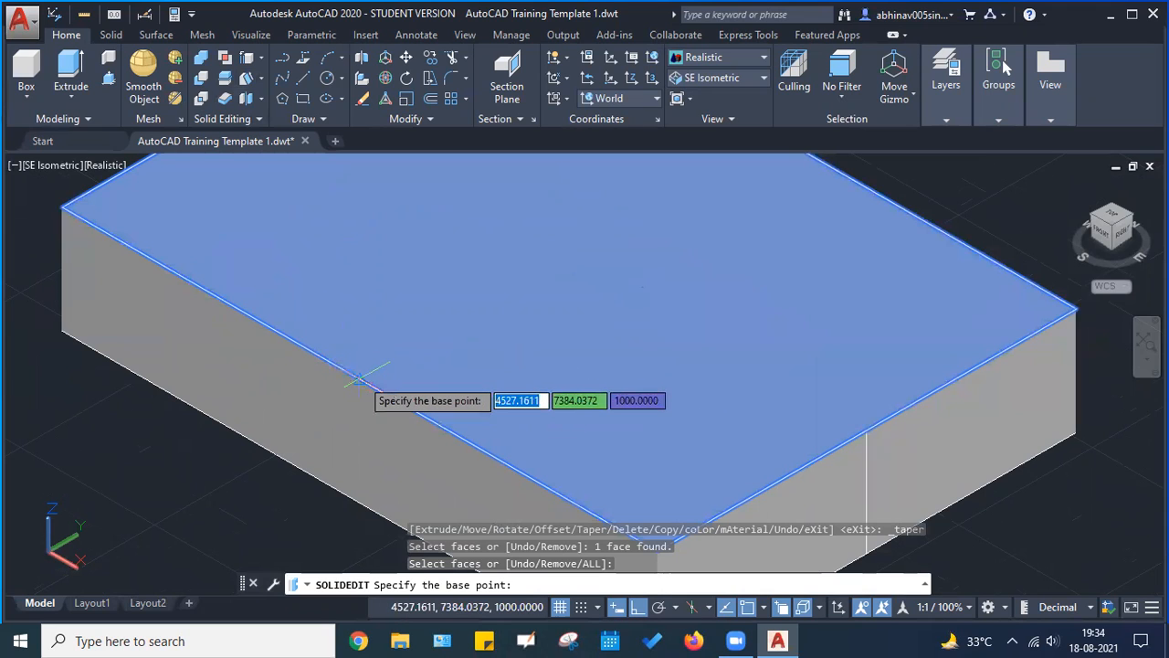
{"action": "left_click", "coordinate": [359, 379]}
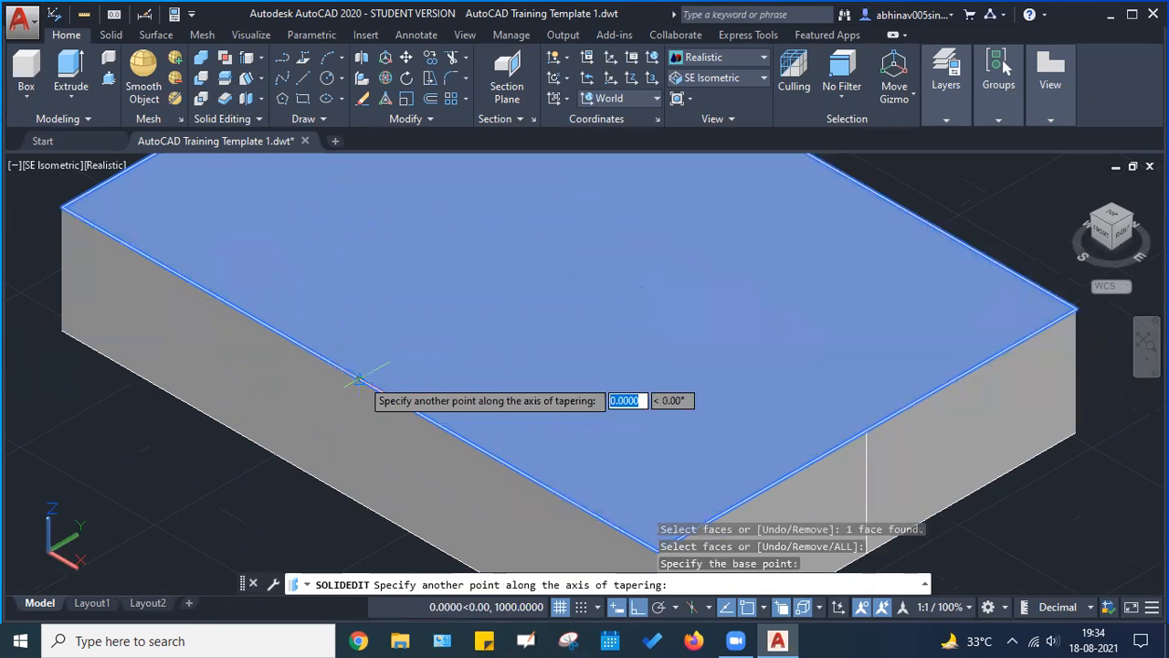
{"action": "left_click", "coordinate": [359, 442]}
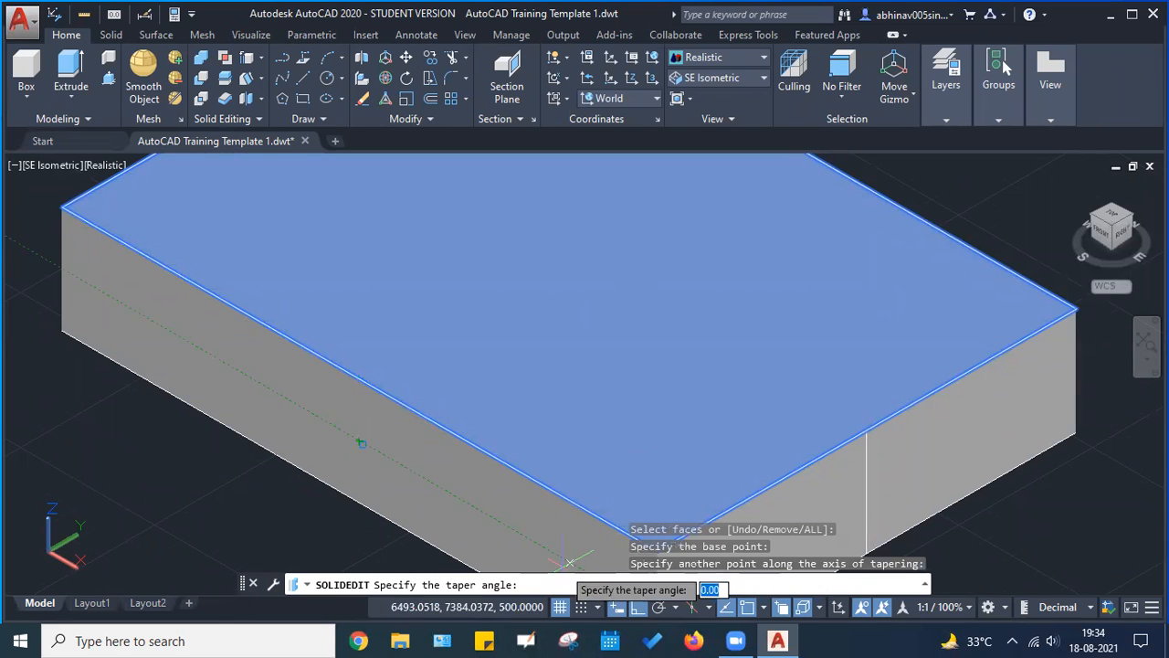
{"action": "type", "text": "30"}
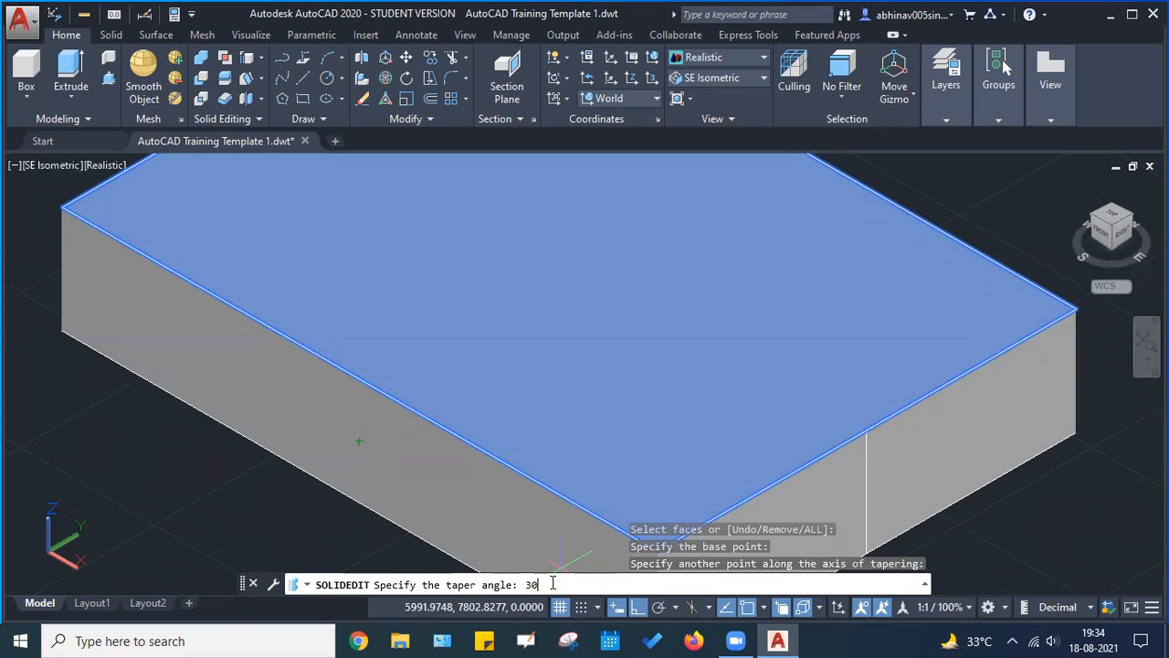
{"action": "key", "text": "Return"}
{"action": "key", "text": "Down"}
{"action": "scroll", "coordinate": [519, 350], "scroll_direction": "down", "scroll_amount": 5}
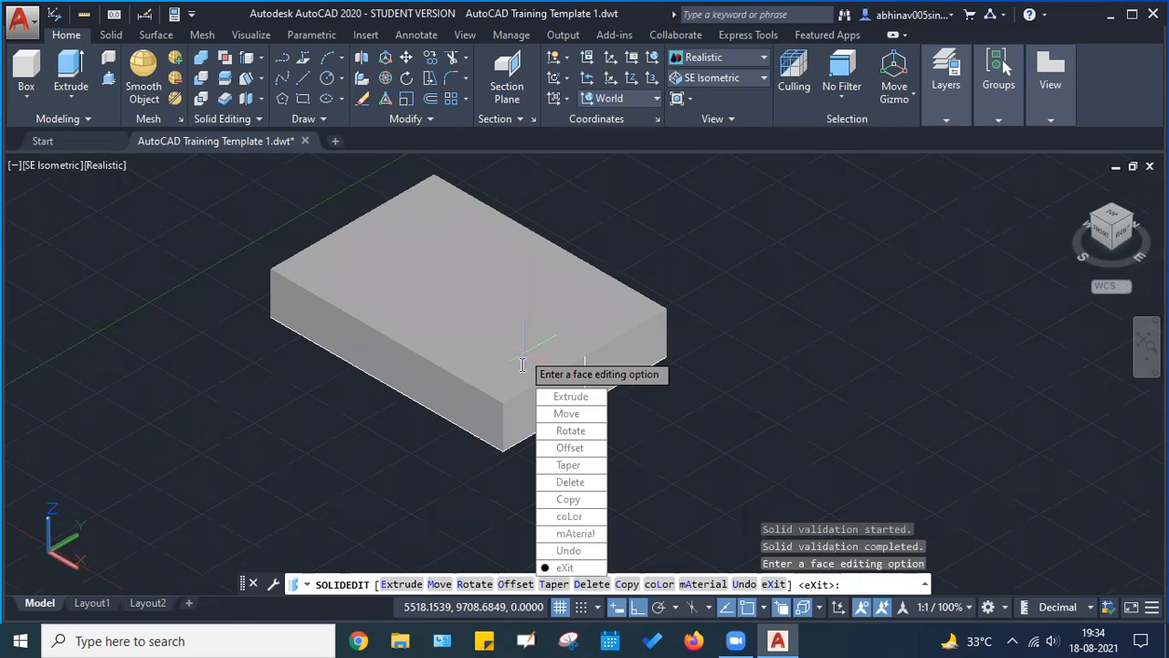
{"action": "key", "text": "Escape"}
{"action": "scroll", "coordinate": [424, 365], "scroll_direction": "up", "scroll_amount": 8}
{"action": "scroll", "coordinate": [424, 364], "scroll_direction": "down", "scroll_amount": 3}
{"action": "left_click", "coordinate": [424, 365]}
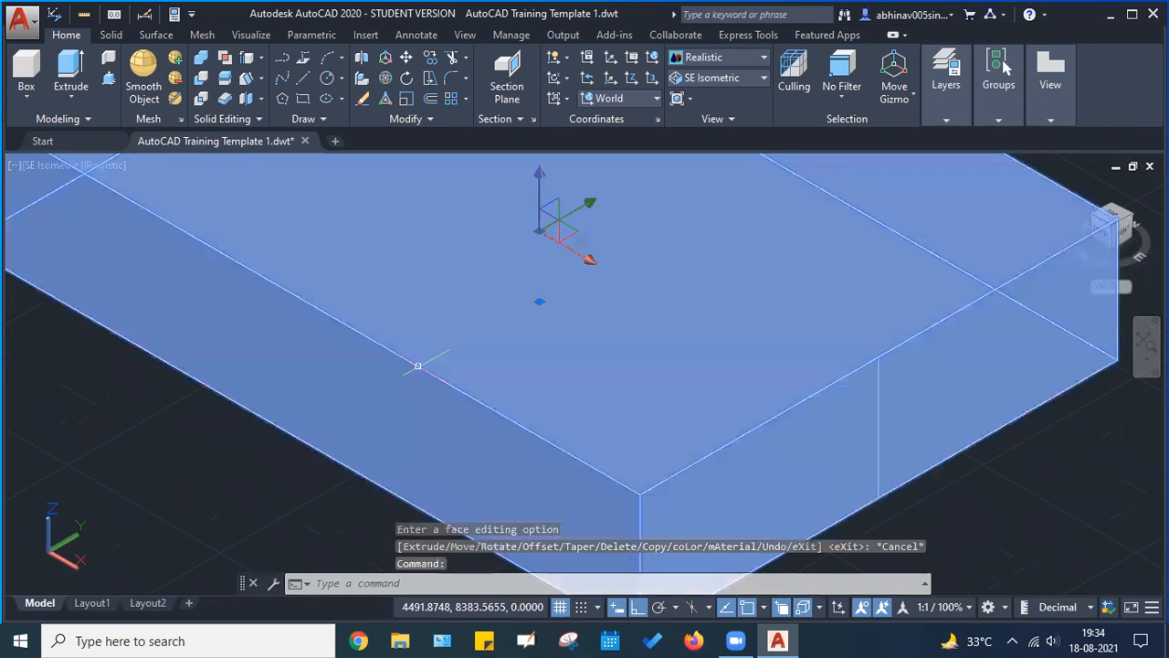
{"action": "scroll", "coordinate": [424, 306], "scroll_direction": "down", "scroll_amount": 4}
{"action": "key", "text": "Escape"}
{"action": "middle_click_drag", "start_coordinate": [618, 319], "coordinate": [511, 374]}
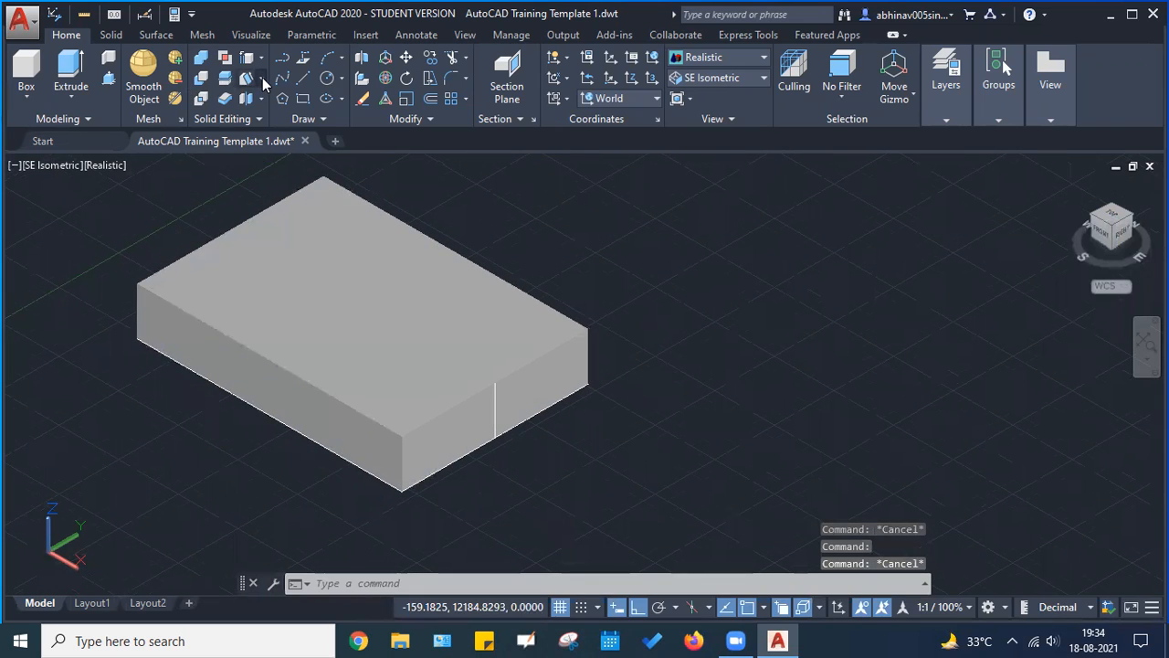
Try to extrude the box's short front-right face by 1000 with a 30-degree taper
{"action": "left_click", "coordinate": [262, 77]}
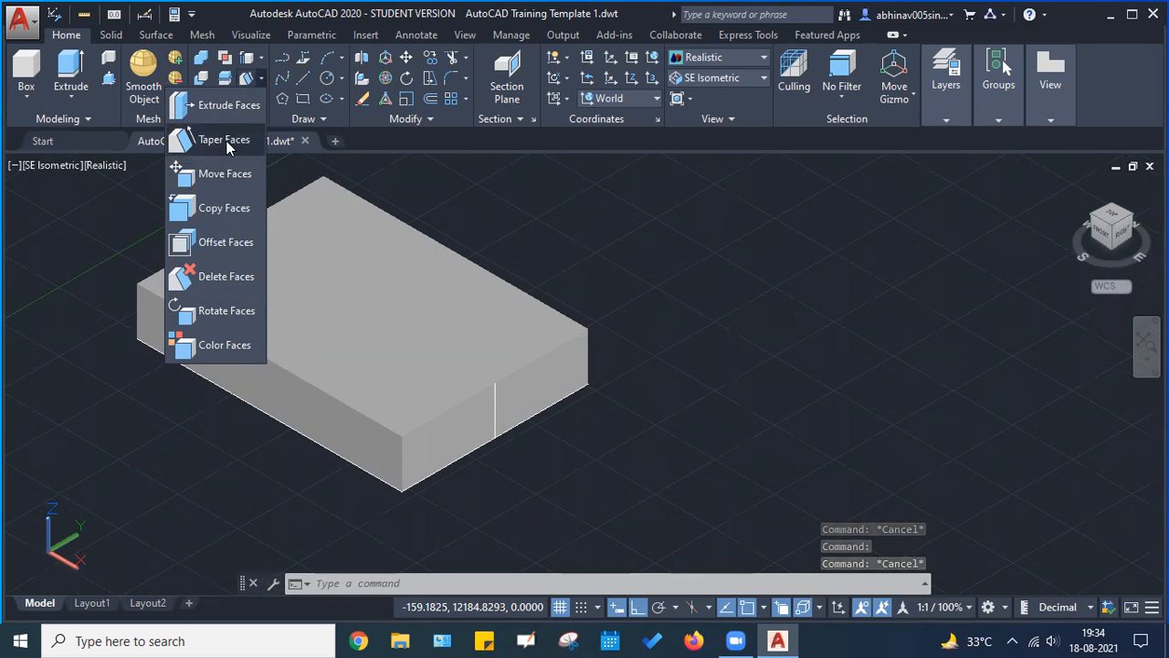
{"action": "left_click", "coordinate": [226, 108]}
{"action": "middle_click_drag", "start_coordinate": [407, 343], "coordinate": [529, 309]}
{"action": "middle_click_drag", "start_coordinate": [611, 369], "coordinate": [558, 348]}
{"action": "left_click", "coordinate": [543, 357]}
{"action": "key", "text": "Return"}
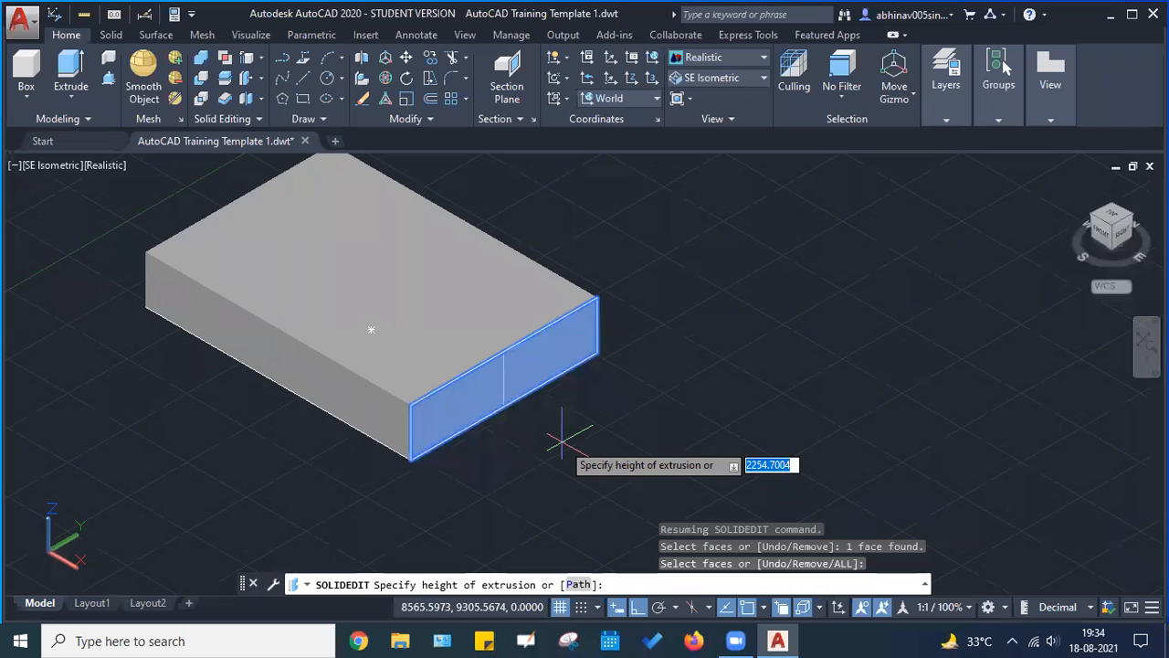
{"action": "key", "text": "Return"}
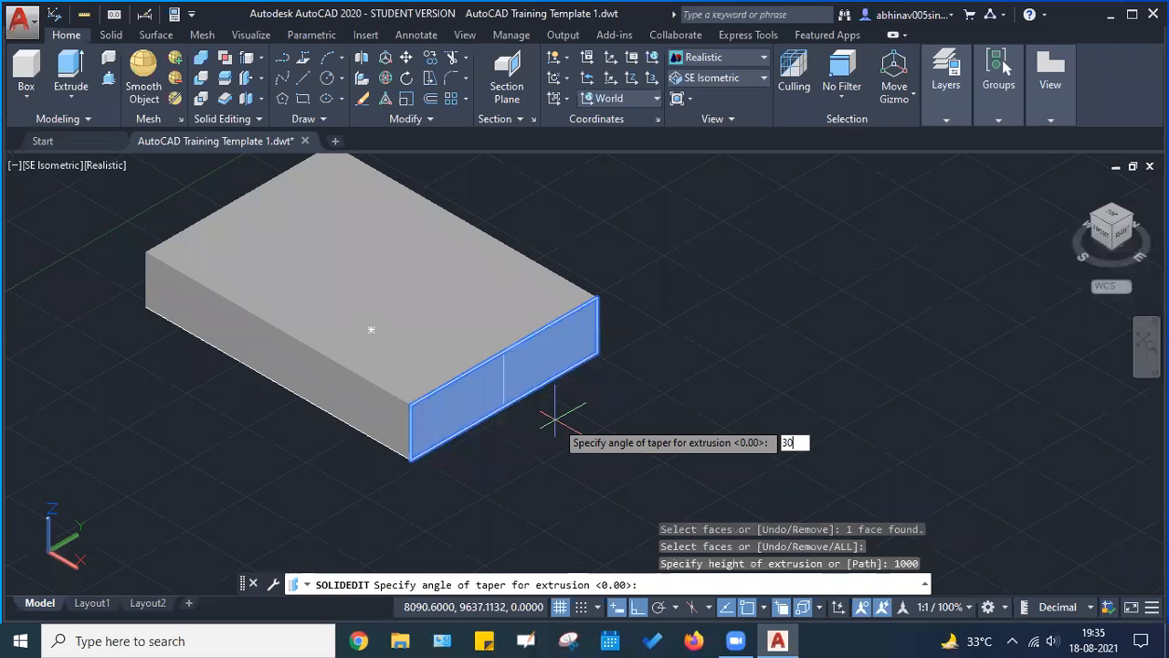
{"action": "key", "text": "Return"}
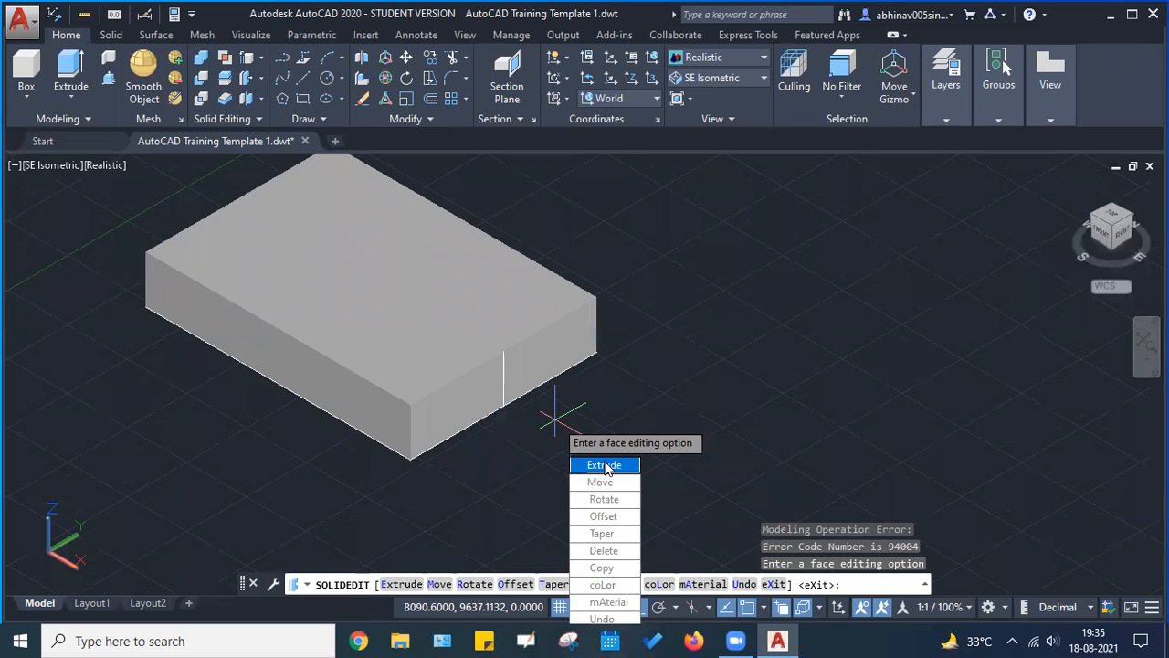
Extrude the box's short front-right face outward by 1000 with a taper angle of 0
{"action": "left_click", "coordinate": [604, 464]}
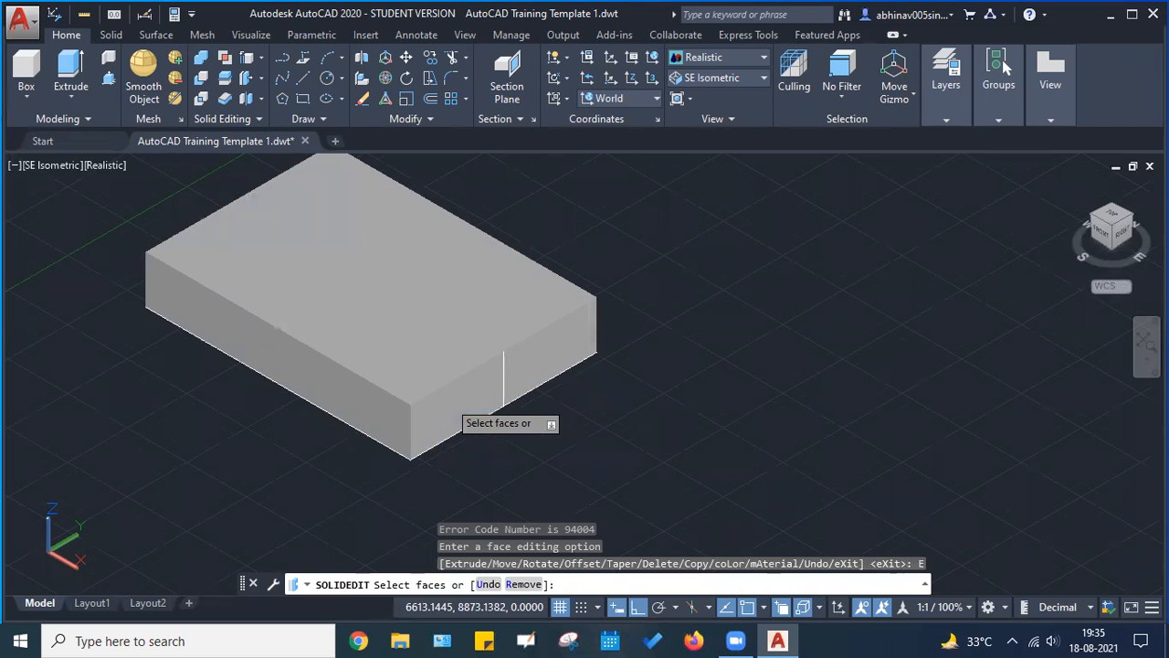
{"action": "left_click", "coordinate": [509, 409]}
{"action": "key", "text": "Return"}
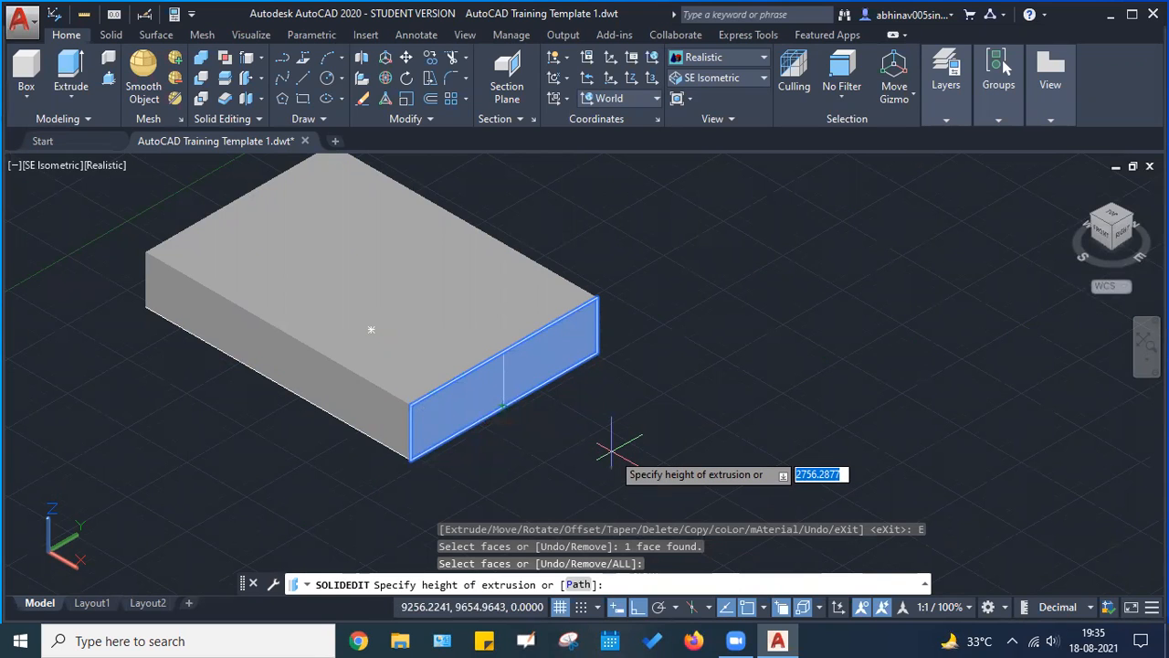
{"action": "key", "text": "Return"}
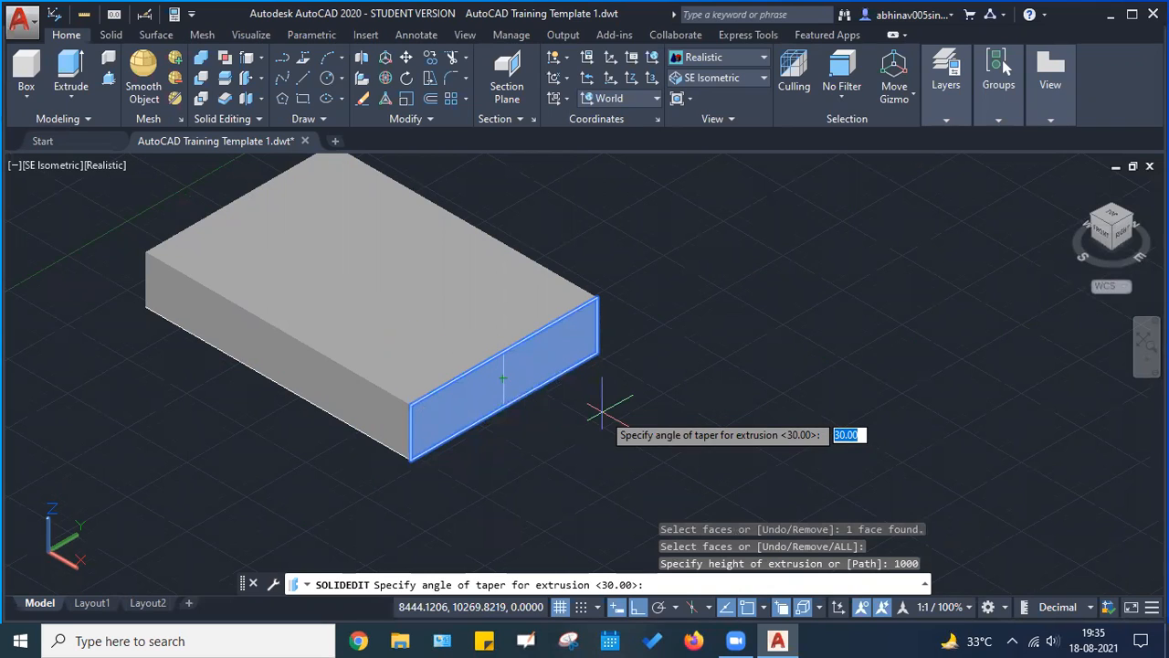
{"action": "type", "text": "0"}
{"action": "key", "text": "Return"}
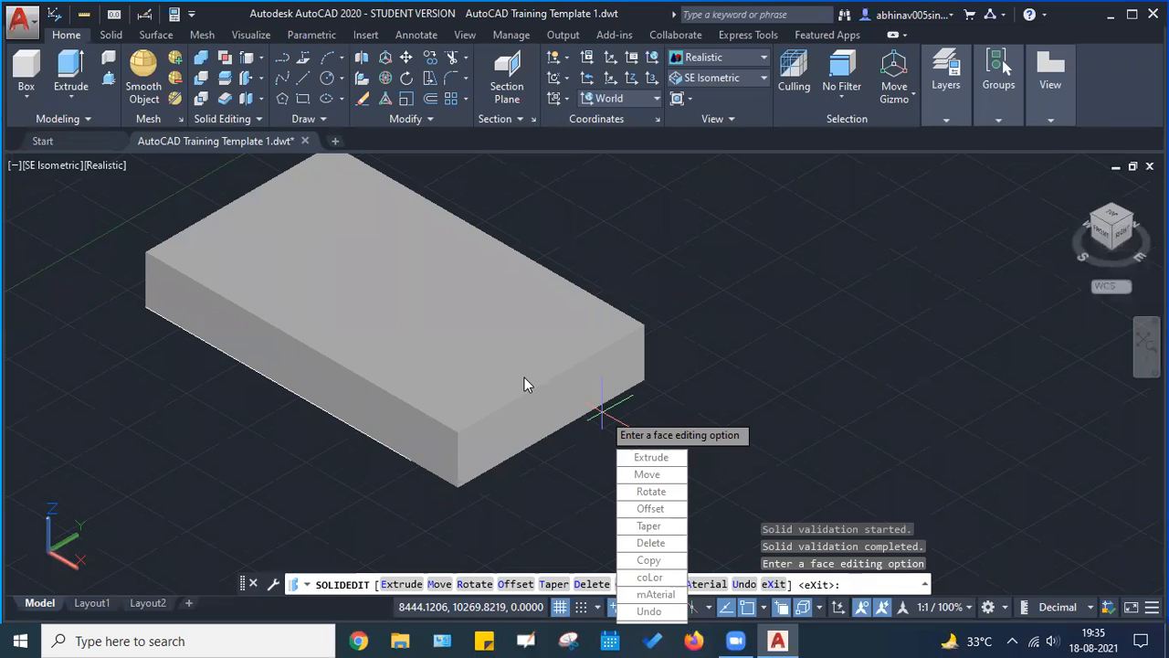
Presspull the rear half of the box's short front-right face outward, using the area bounded by the copied edge
{"action": "key", "text": "Escape"}
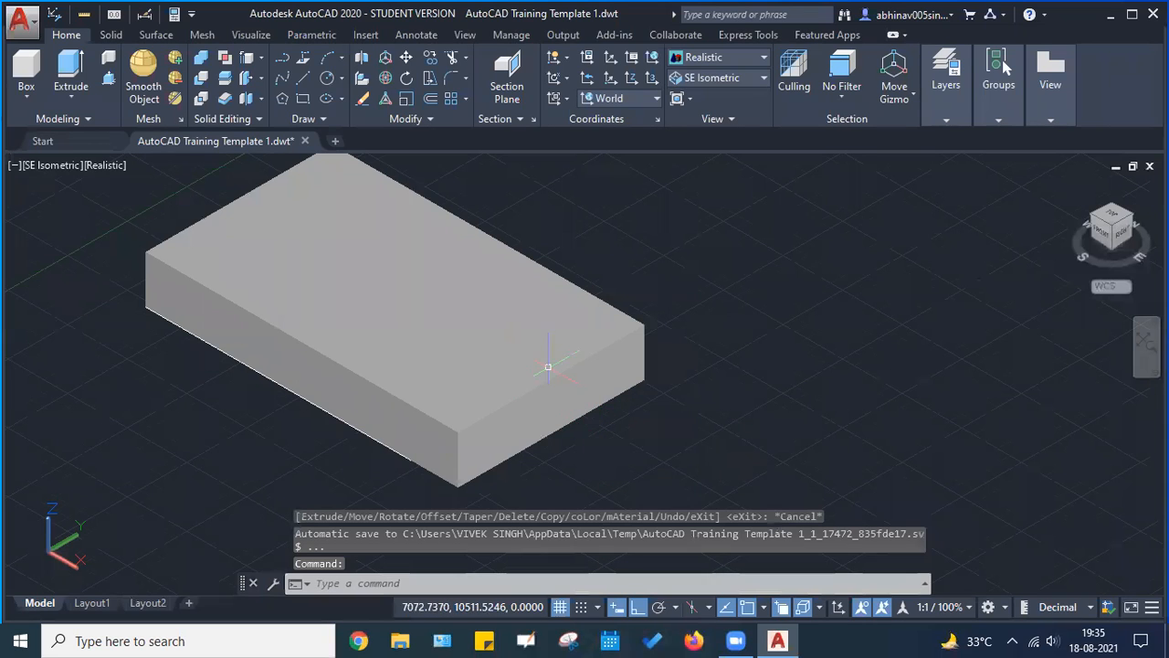
{"action": "scroll", "coordinate": [499, 342], "scroll_direction": "down", "scroll_amount": 4}
{"action": "middle_click_drag", "start_coordinate": [500, 349], "coordinate": [387, 350]}
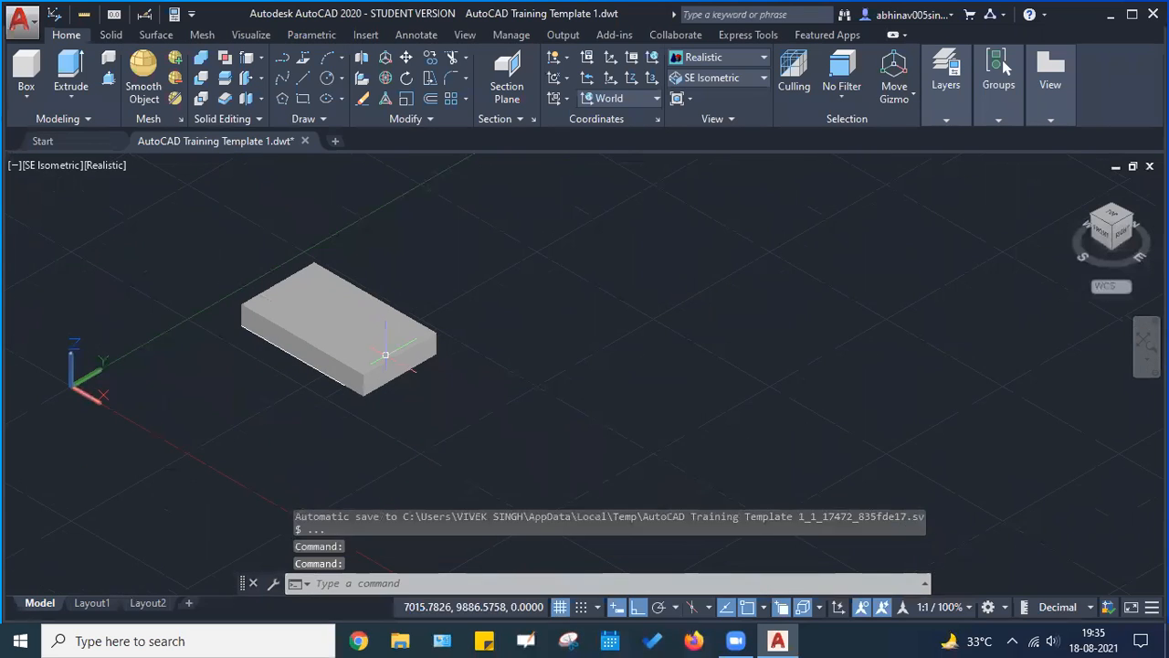
{"action": "key", "text": "Escape"}
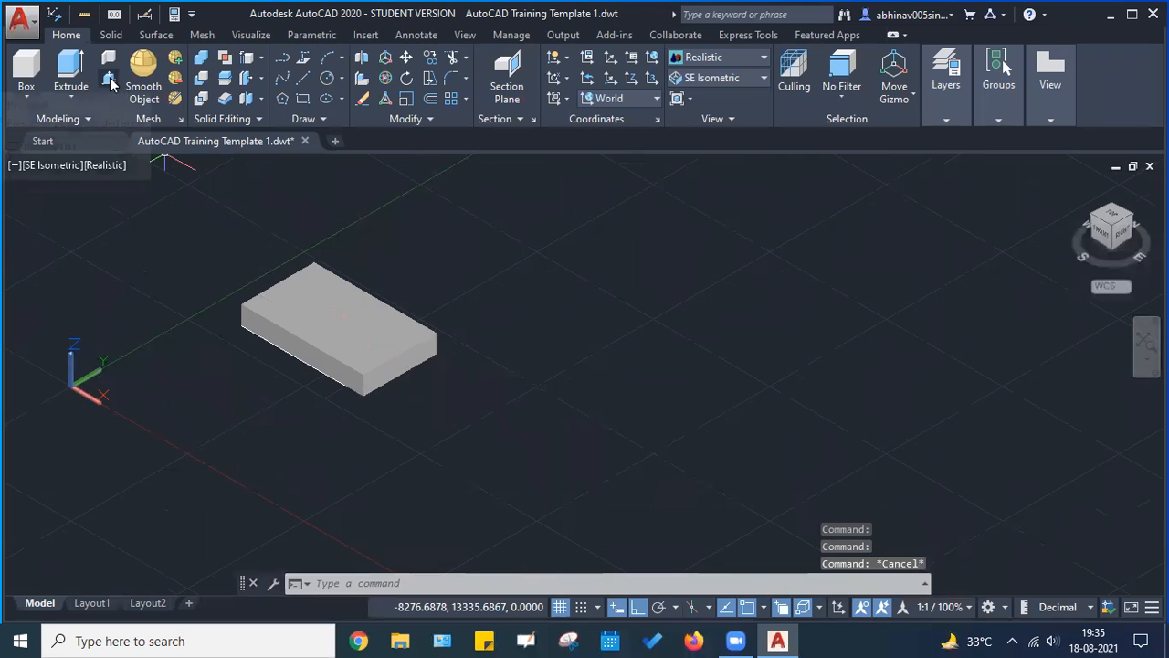
{"action": "left_click", "coordinate": [109, 79]}
{"action": "scroll", "coordinate": [401, 369], "scroll_direction": "up", "scroll_amount": 5}
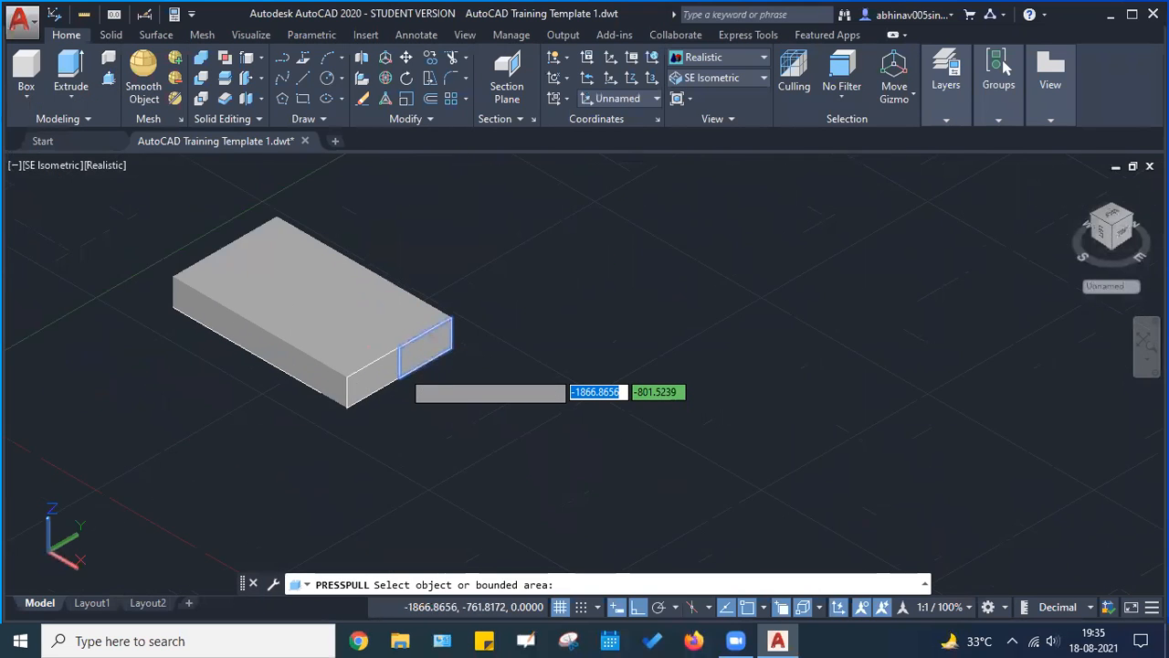
{"action": "left_click", "coordinate": [428, 340]}
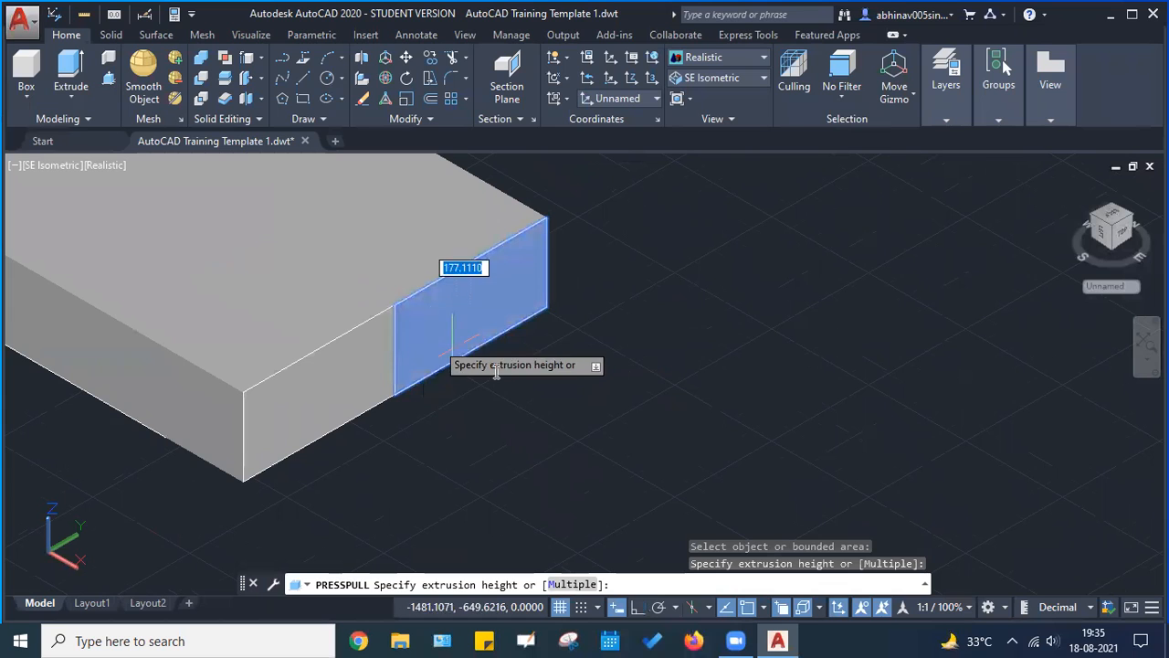
{"action": "left_click", "coordinate": [668, 386]}
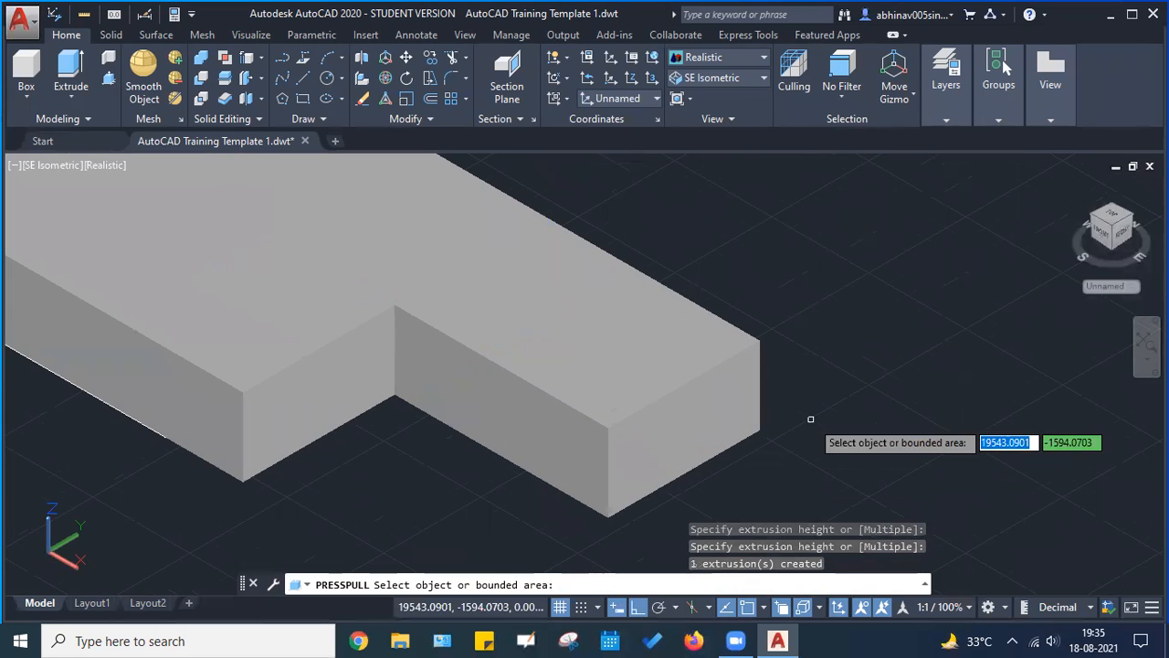
Copy the extension's front vertical edge from its upper corner to the midpoint of the end face's top edge
{"action": "scroll", "coordinate": [809, 418], "scroll_direction": "down", "scroll_amount": 2}
{"action": "middle_click_drag", "start_coordinate": [809, 416], "coordinate": [639, 409]}
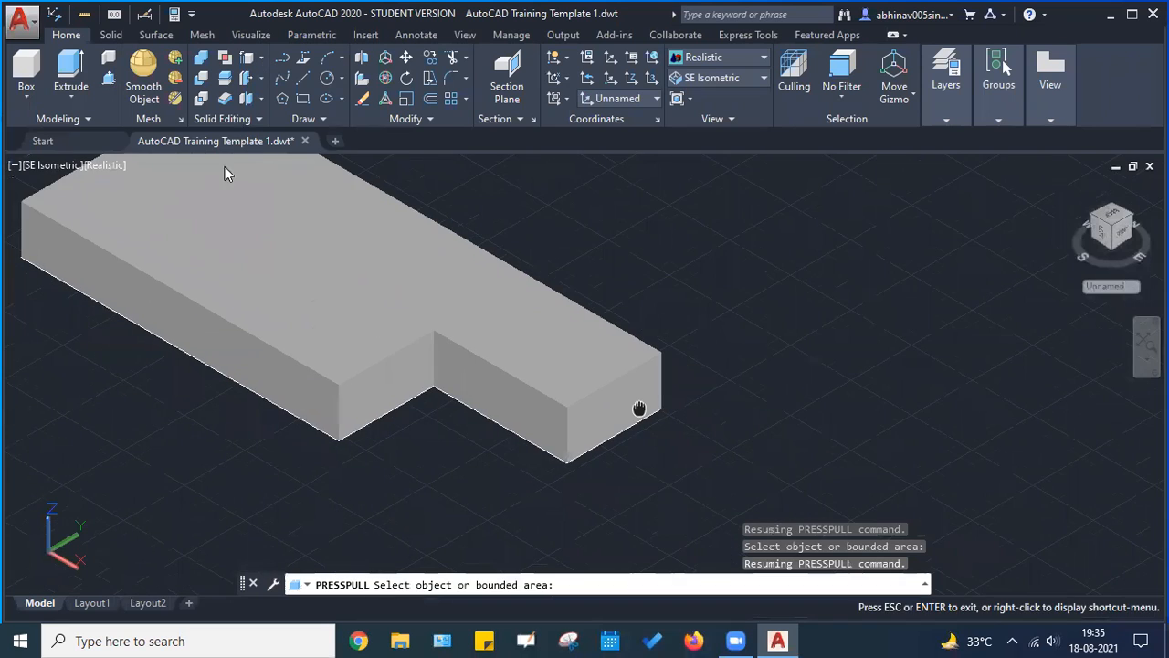
{"action": "left_click", "coordinate": [261, 57]}
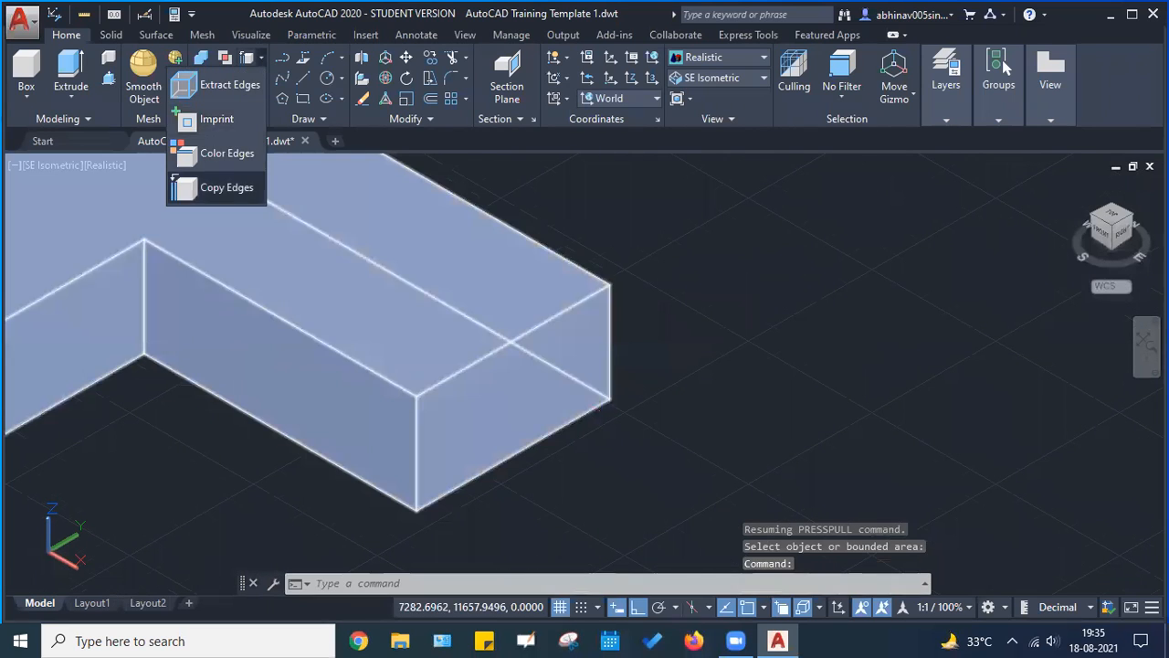
{"action": "left_click", "coordinate": [229, 151]}
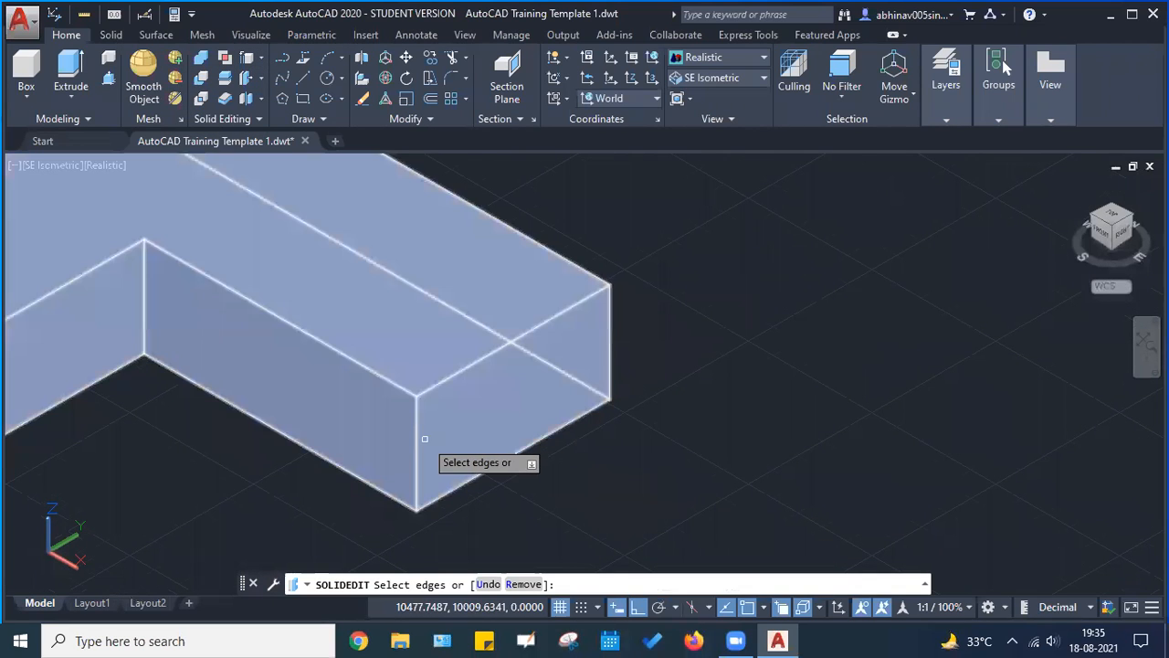
{"action": "left_click", "coordinate": [416, 442]}
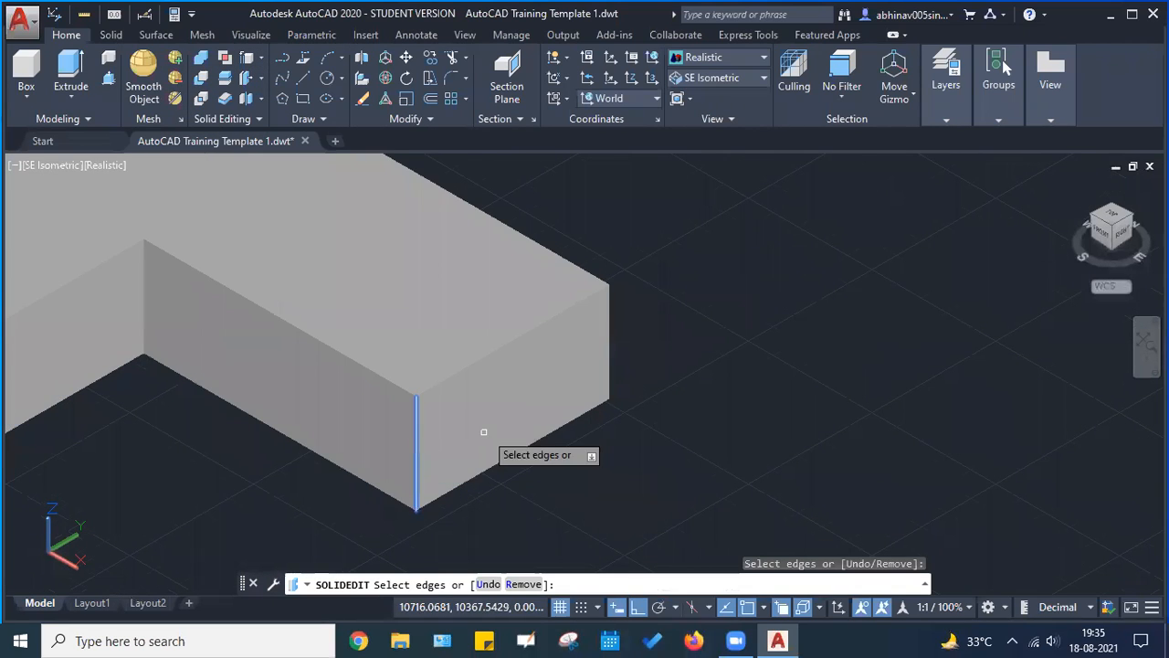
{"action": "key", "text": "Return"}
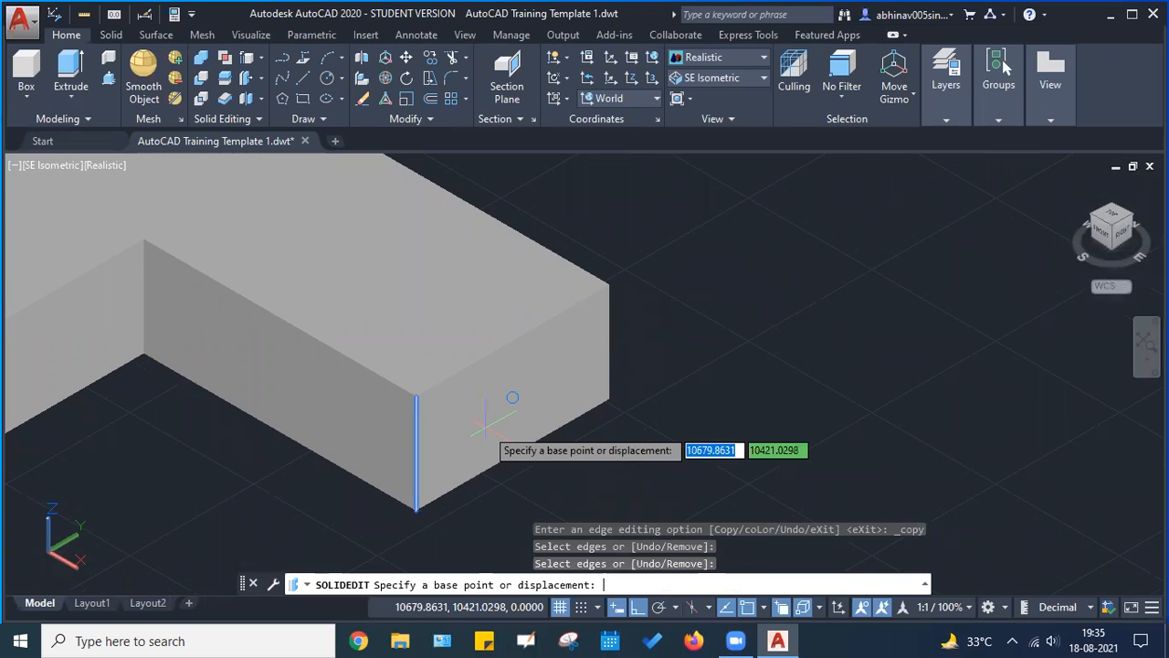
{"action": "left_click", "coordinate": [416, 396]}
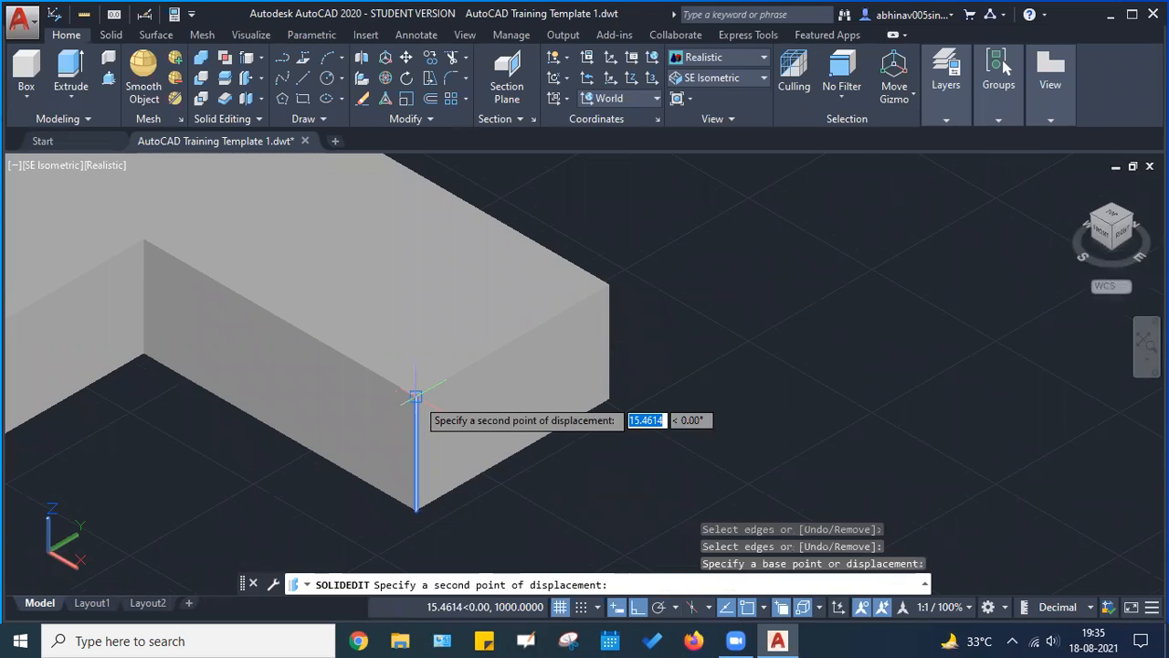
{"action": "left_click", "coordinate": [515, 339]}
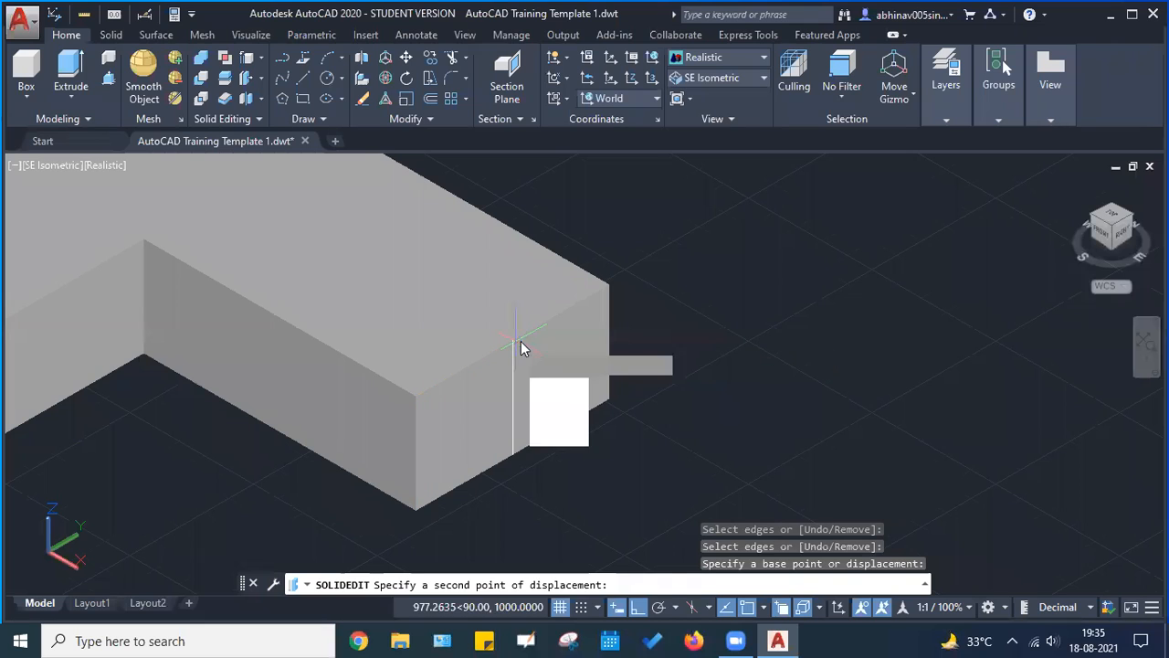
{"action": "key", "text": "Return"}
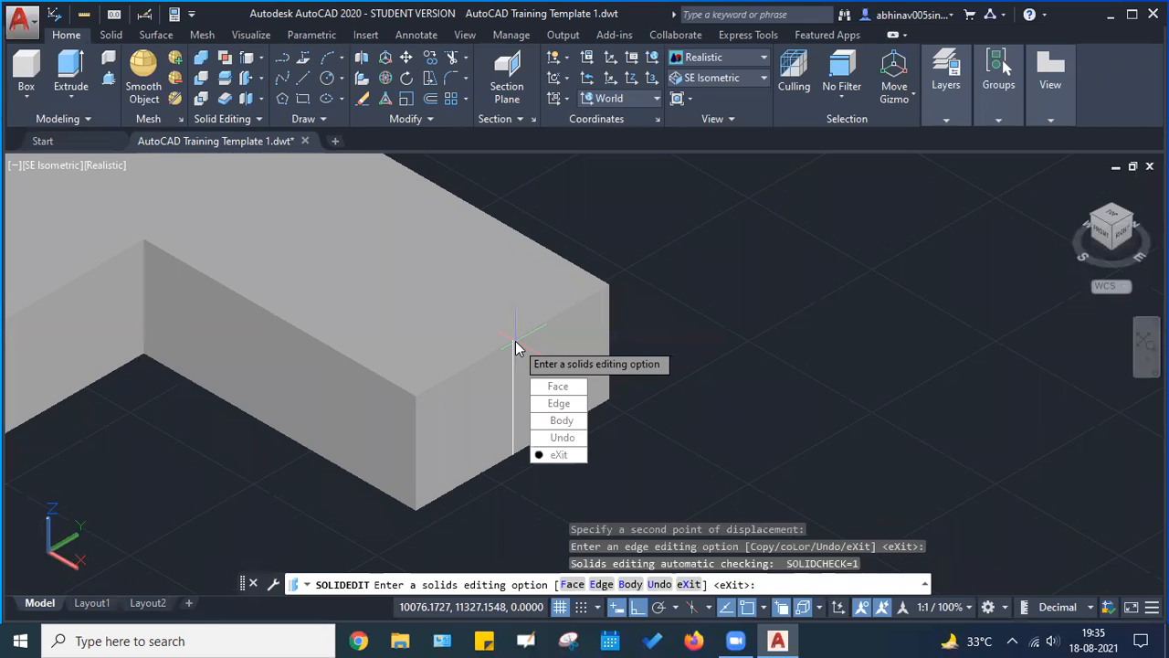
{"action": "key", "text": "Escape"}
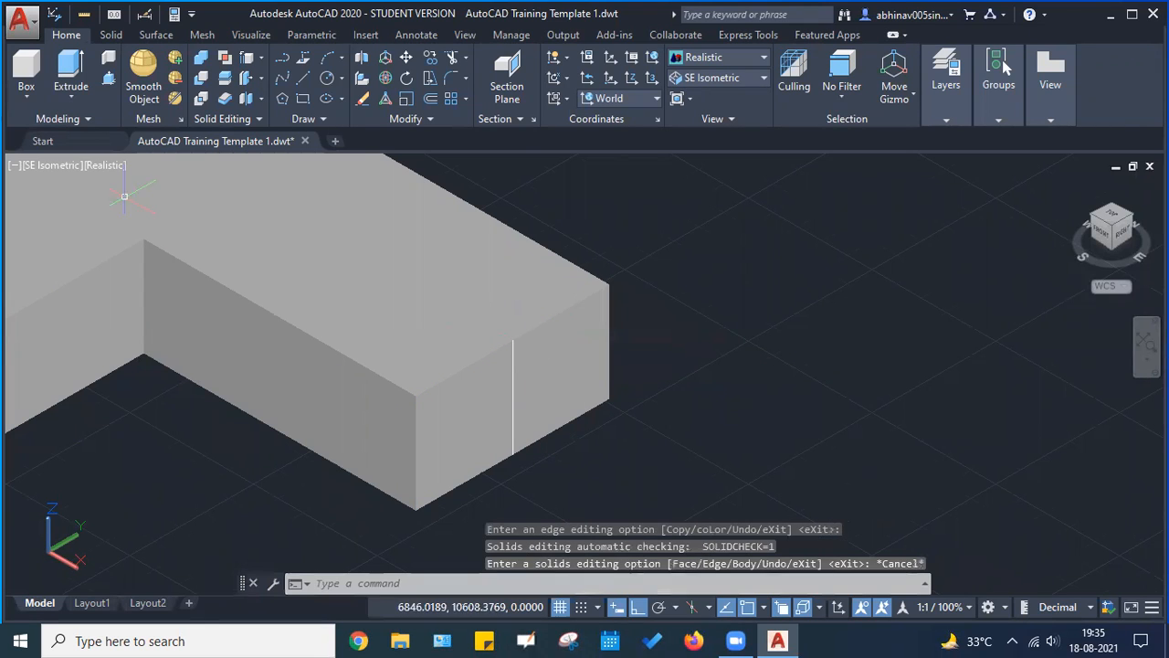
{"action": "key", "text": "Escape"}
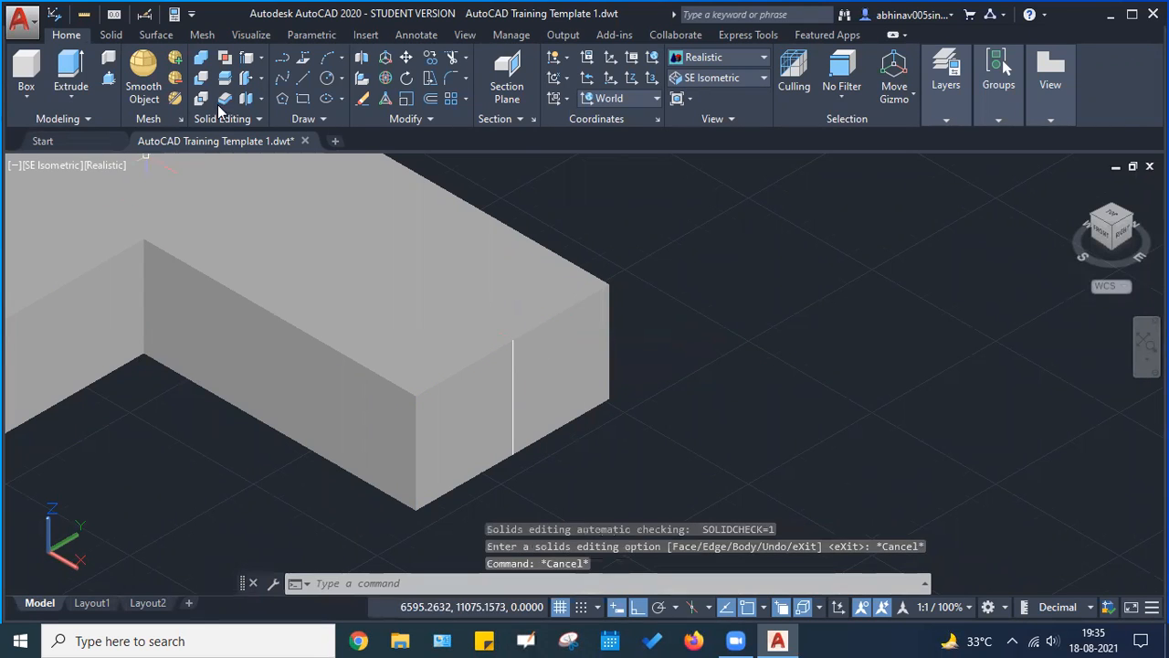
Presspull the rear half of the extension's end face outward to form a narrower second extension
{"action": "left_click", "coordinate": [107, 79]}
{"action": "scroll", "coordinate": [496, 383], "scroll_direction": "down", "scroll_amount": 4}
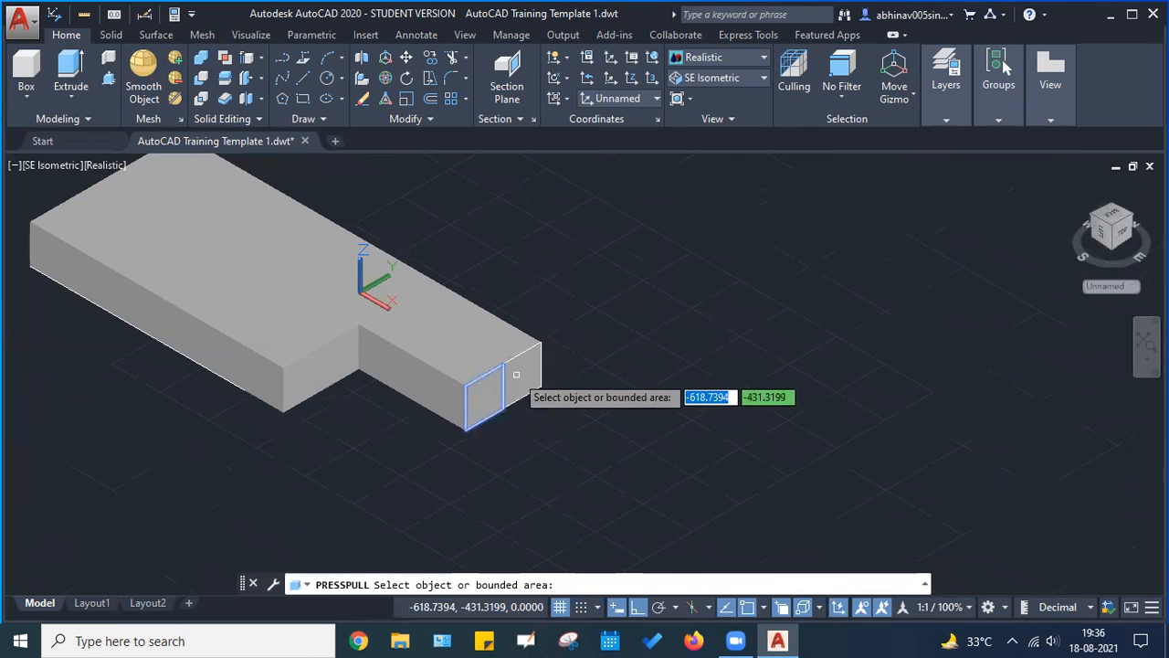
{"action": "left_click", "coordinate": [533, 369]}
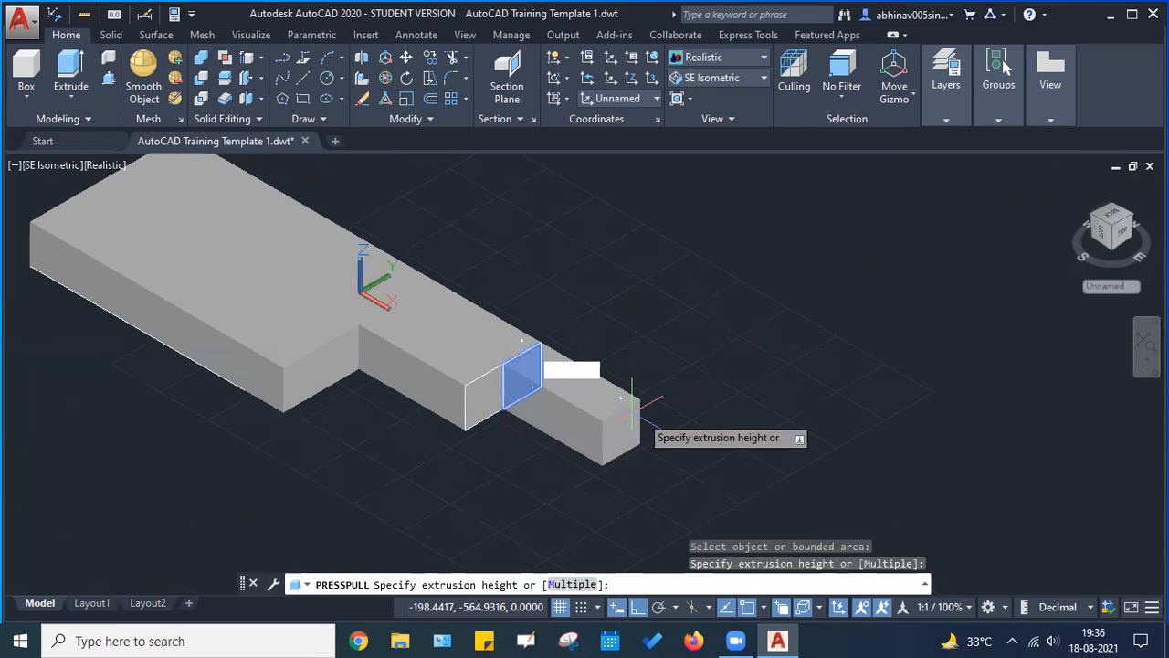
{"action": "left_click", "coordinate": [742, 450]}
{"action": "middle_click_drag", "start_coordinate": [877, 417], "coordinate": [791, 338]}
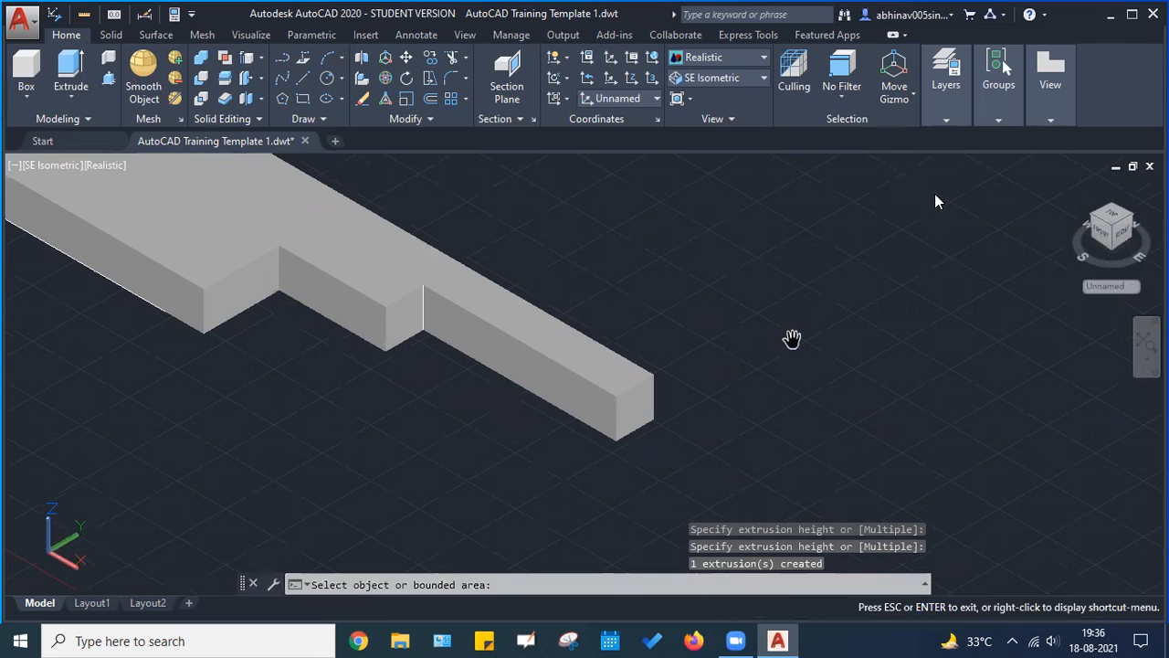
{"action": "key", "text": "Escape"}
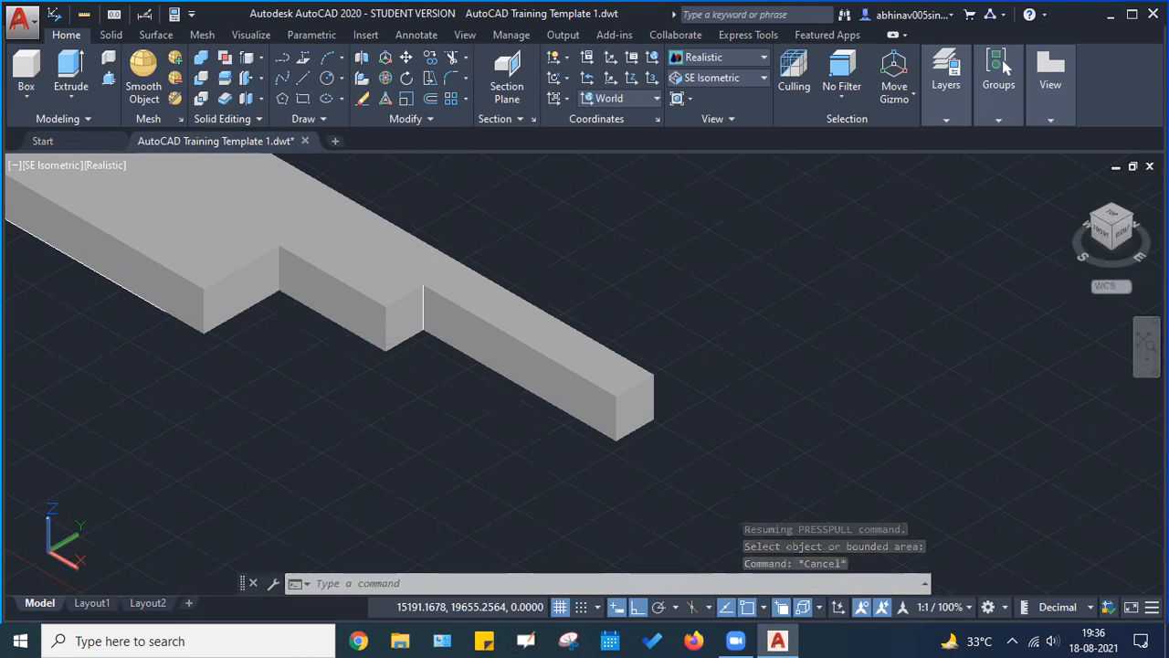
{"action": "key", "text": "Escape"}
{"action": "key", "text": "Escape"}
{"action": "middle_click_drag", "start_coordinate": [354, 347], "coordinate": [511, 456]}
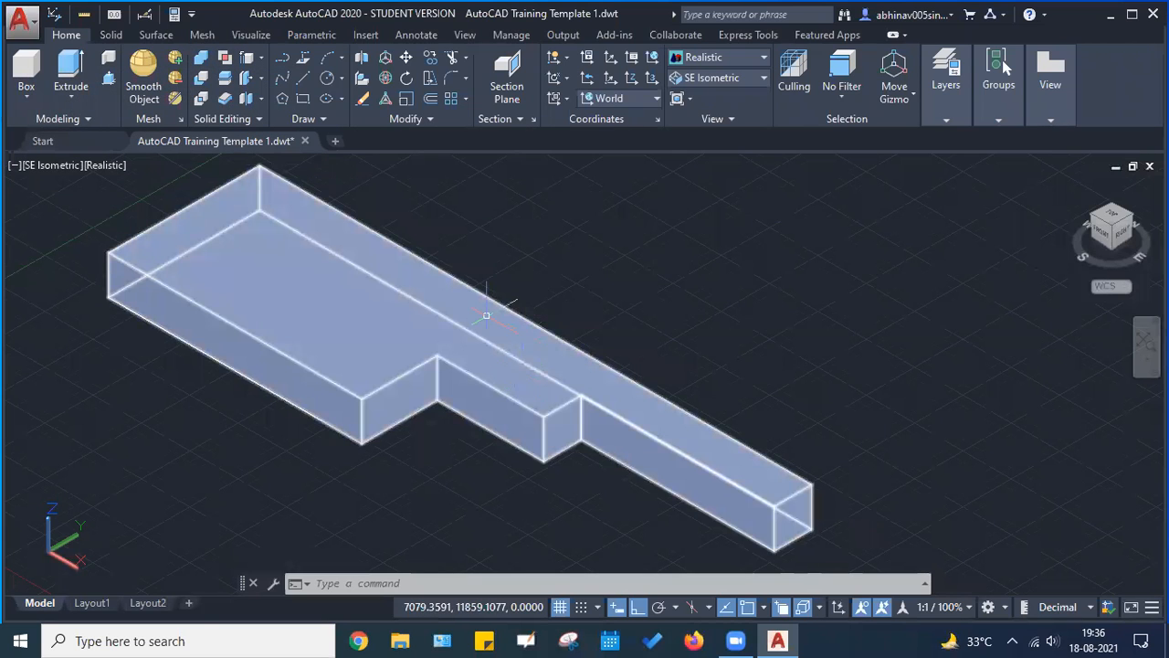
Erase the stepped solid together with its copied edges to empty the drawing
{"action": "scroll", "coordinate": [438, 292], "scroll_direction": "down", "scroll_amount": 6}
{"action": "middle_click_drag", "start_coordinate": [667, 284], "coordinate": [493, 310]}
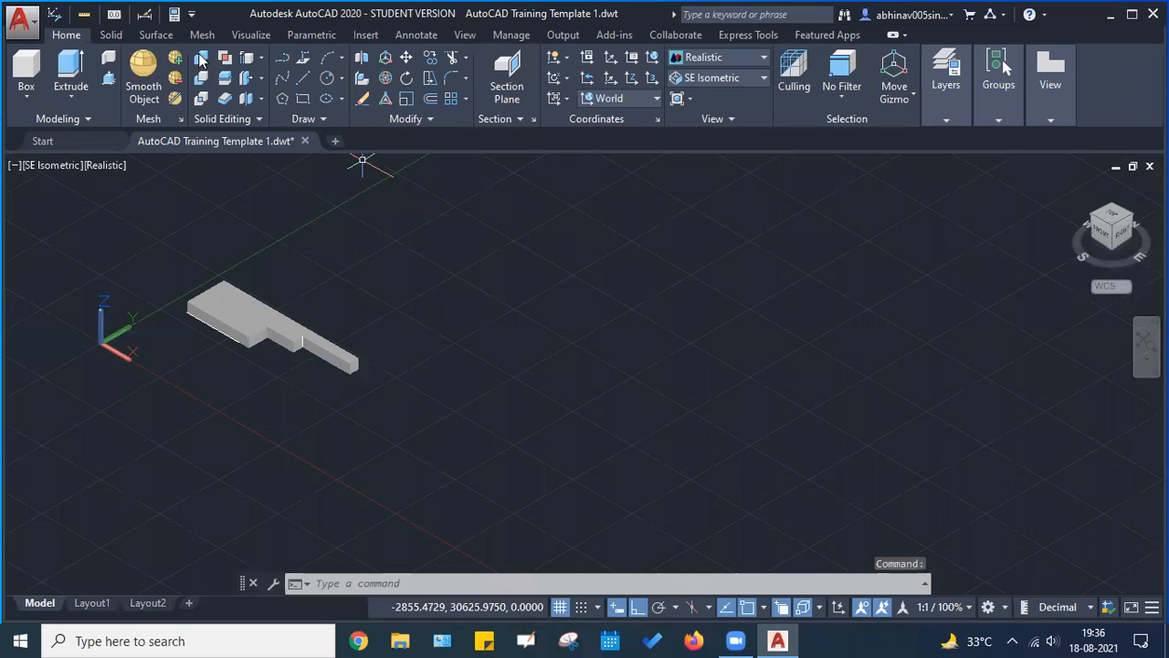
{"action": "middle_click_drag", "start_coordinate": [362, 160], "coordinate": [396, 149]}
{"action": "key", "text": "Escape"}
{"action": "mouse_move", "coordinate": [465, 396]}
{"action": "left_mouse_down"}
{"action": "mouse_move", "coordinate": [189, 229]}
{"action": "mouse_move", "coordinate": [462, 419]}
{"action": "left_mouse_up"}
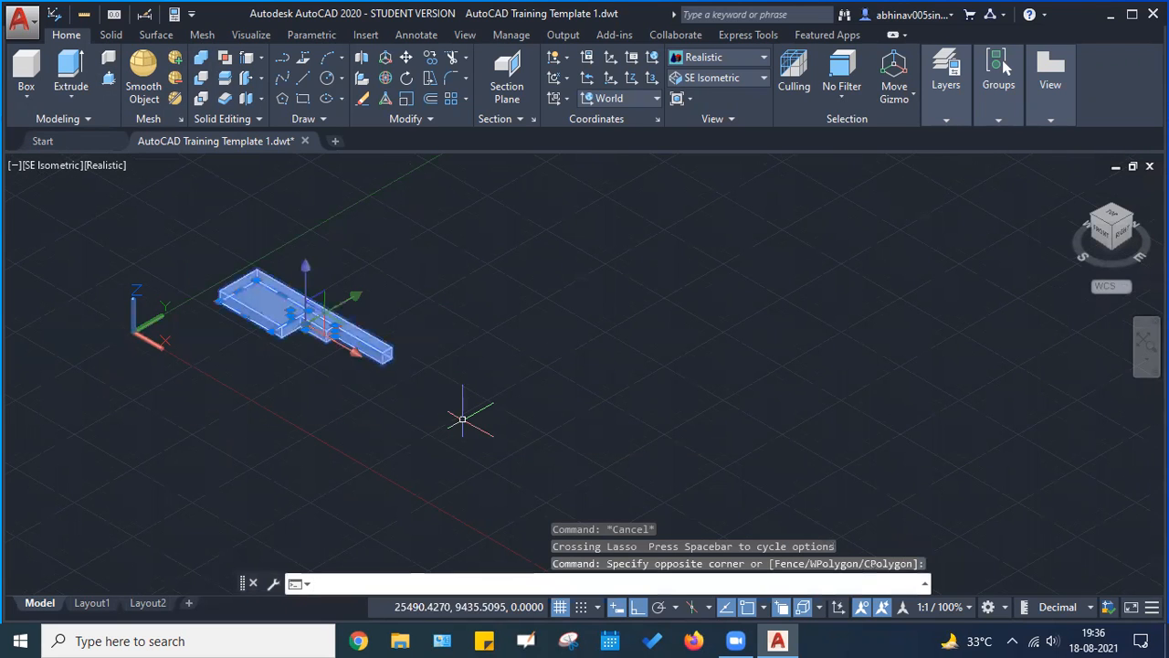
{"action": "left_click", "coordinate": [475, 393]}
{"action": "key", "text": "Escape"}
{"action": "key", "text": "Escape"}
{"action": "left_click", "coordinate": [231, 251]}
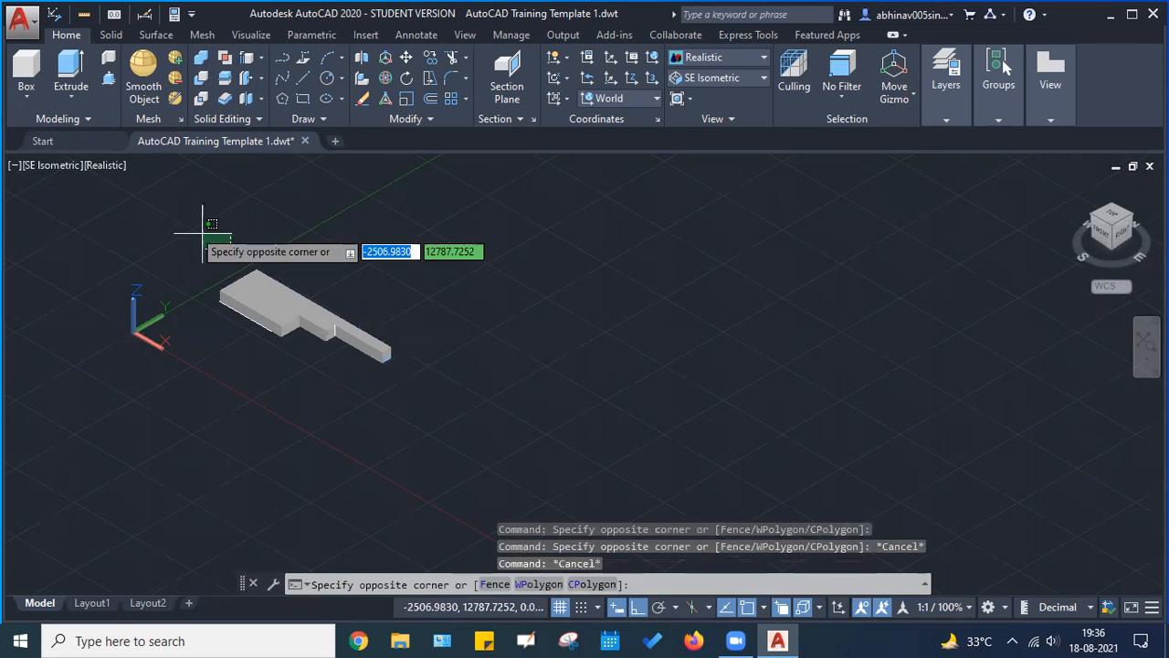
{"action": "key", "text": "Escape"}
{"action": "left_click", "coordinate": [156, 211]}
{"action": "left_click", "coordinate": [461, 432]}
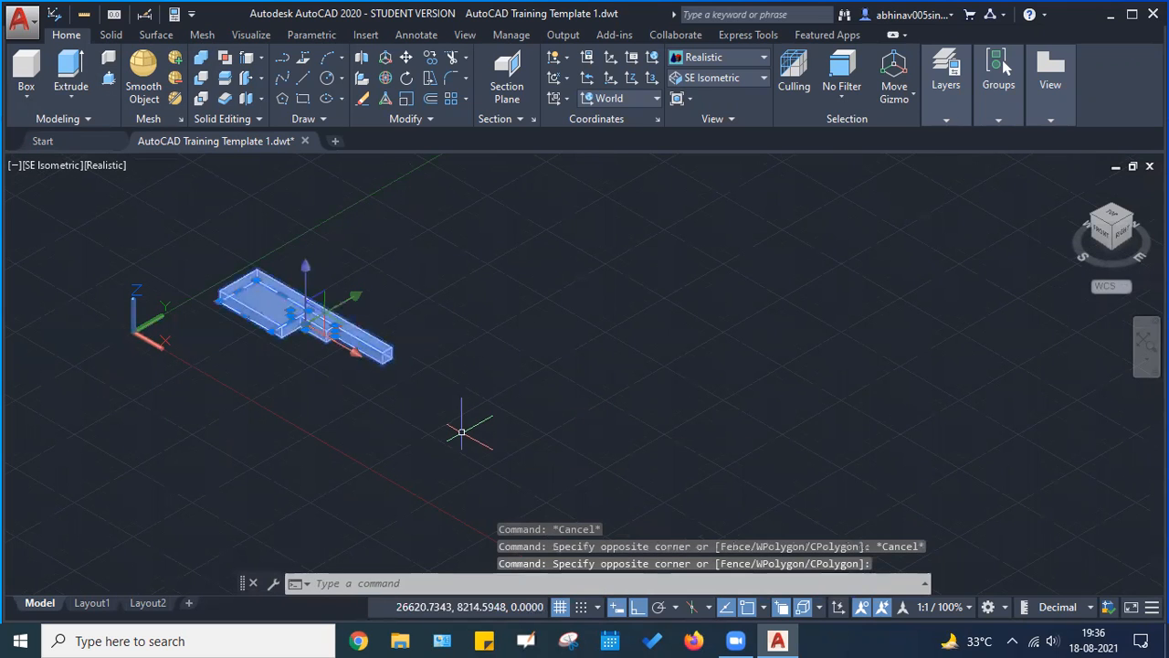
{"action": "key", "text": "Delete"}
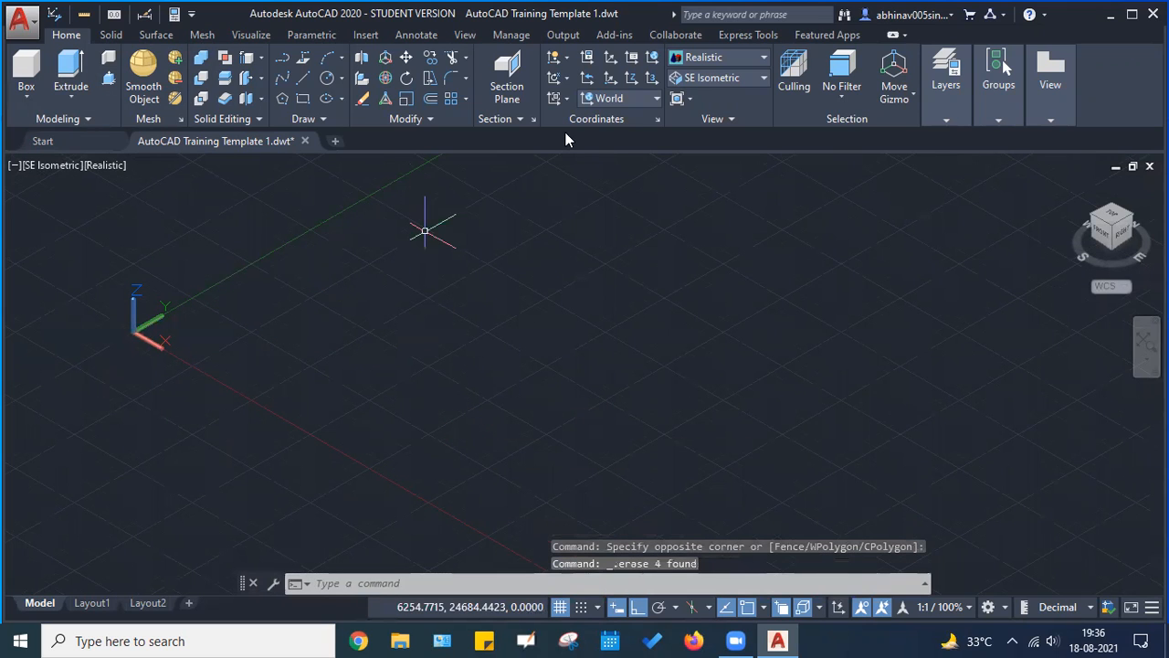
{"action": "key", "text": "Escape"}
{"action": "key", "text": "Escape"}
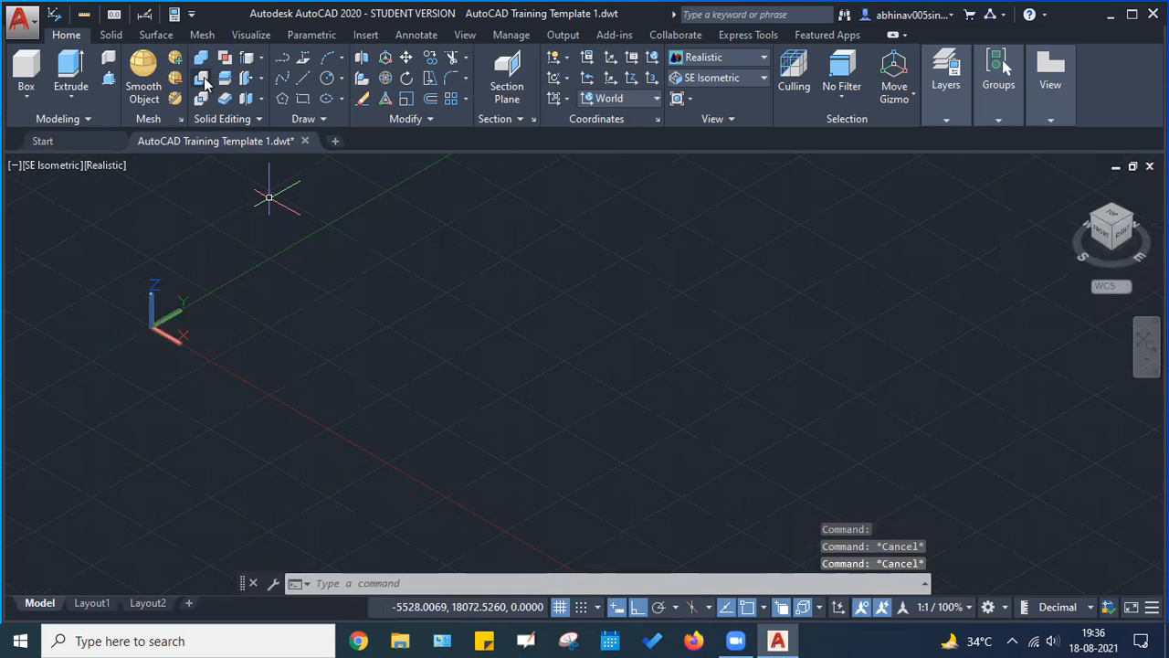
Draw a box about 7132 high beside the Y axis
{"action": "middle_click_drag", "start_coordinate": [230, 269], "coordinate": [231, 270]}
{"action": "left_click_drag", "start_coordinate": [230, 268], "coordinate": [255, 274]}
{"action": "key", "text": "Escape"}
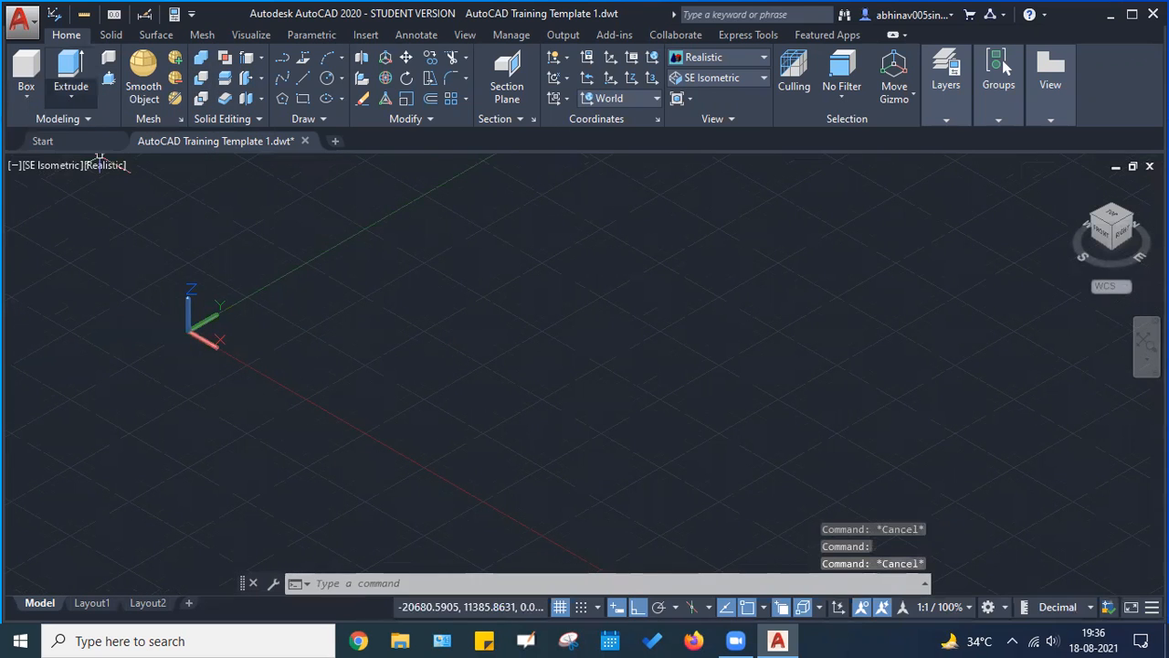
{"action": "left_click", "coordinate": [25, 73]}
{"action": "left_click", "coordinate": [321, 308]}
{"action": "left_click", "coordinate": [525, 320]}
{"action": "left_click", "coordinate": [514, 235]}
{"action": "middle_click", "coordinate": [576, 229]}
{"action": "left_click_drag", "start_coordinate": [576, 230], "coordinate": [543, 338]}
Try to place a pyramid on the box's top face, centred on the face with its base radius reaching the back corner
{"action": "left_click", "coordinate": [27, 68]}
{"action": "key", "text": "Escape"}
{"action": "left_click", "coordinate": [26, 95]}
{"action": "left_click", "coordinate": [49, 264]}
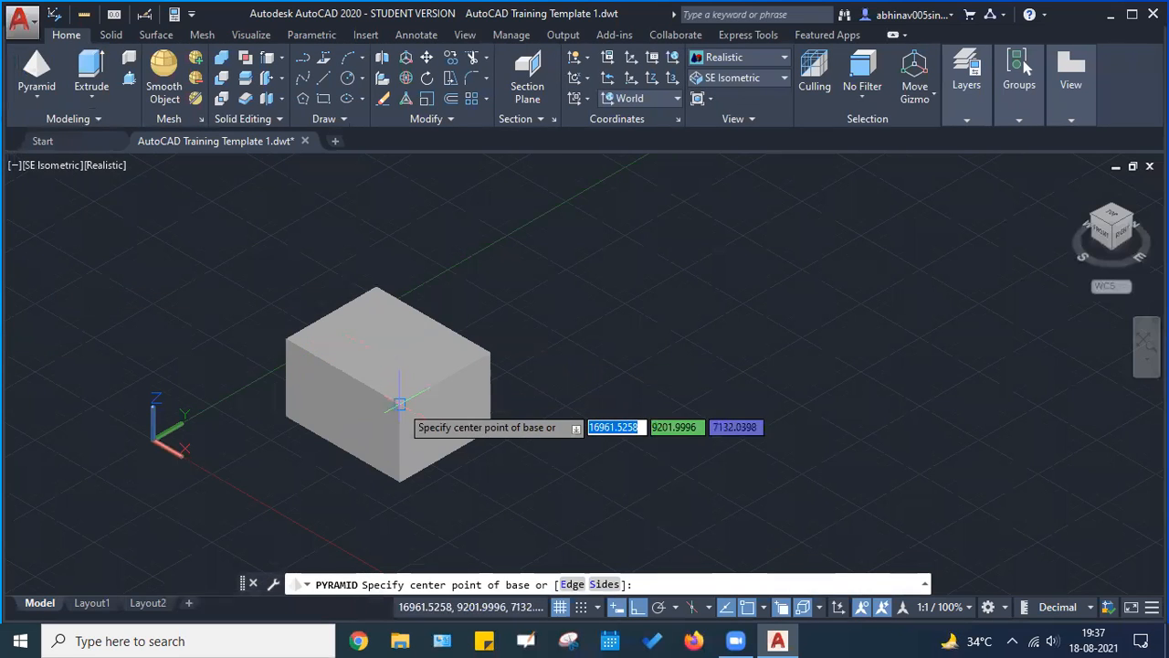
{"action": "left_click", "coordinate": [387, 343]}
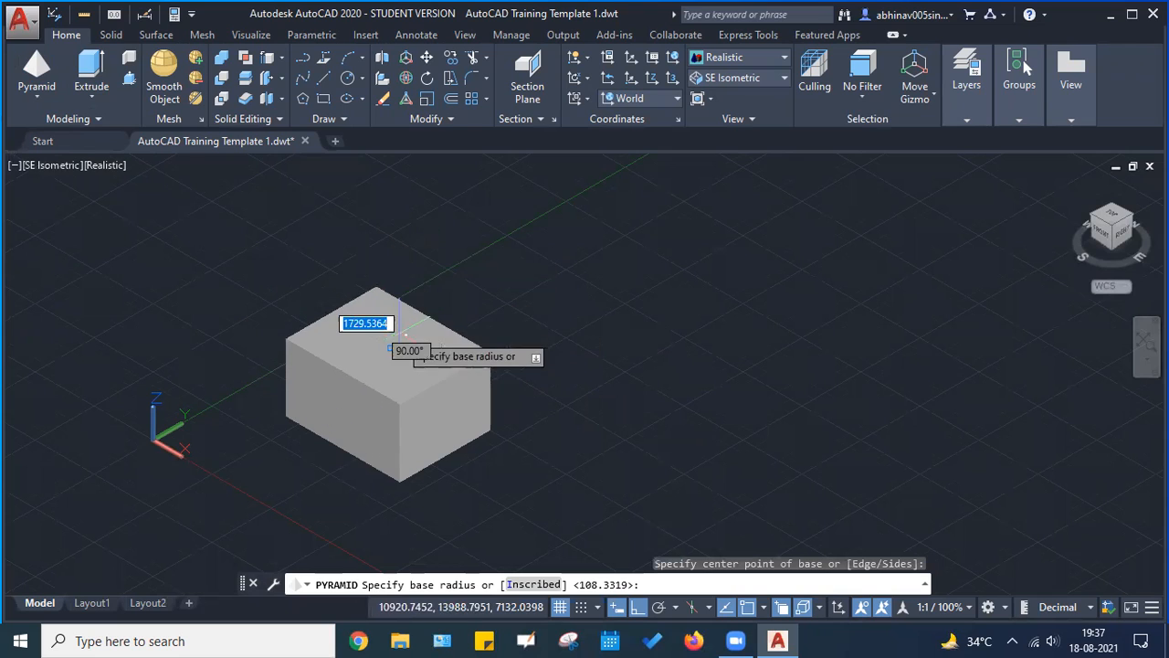
{"action": "left_click", "coordinate": [375, 284]}
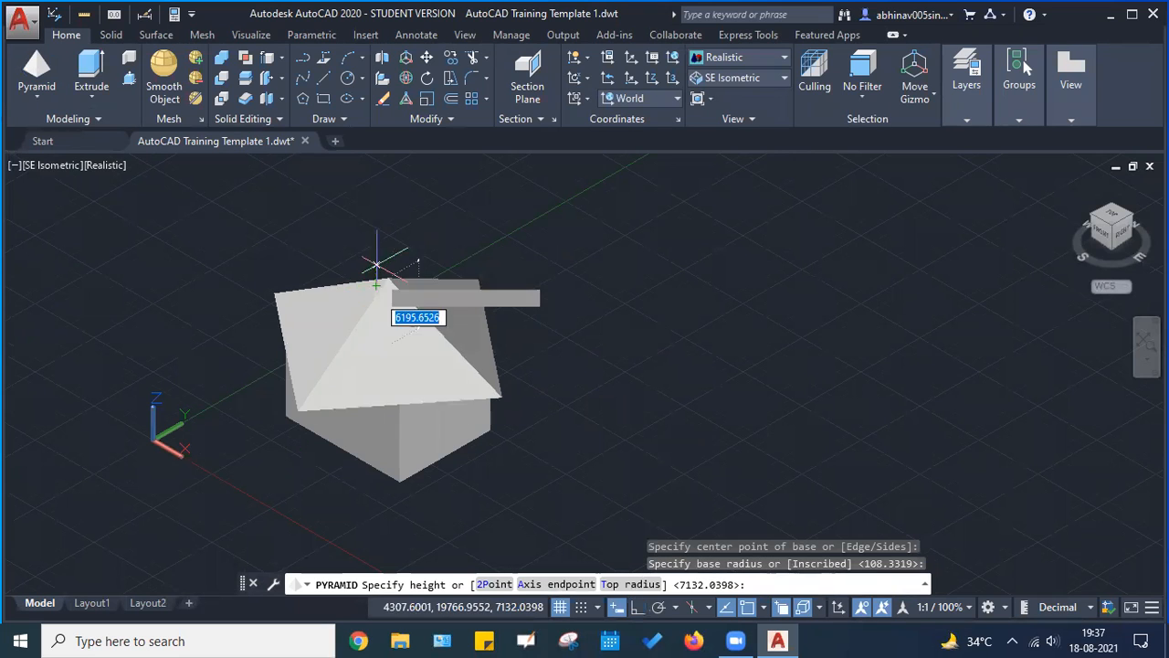
{"action": "key", "text": "Escape"}
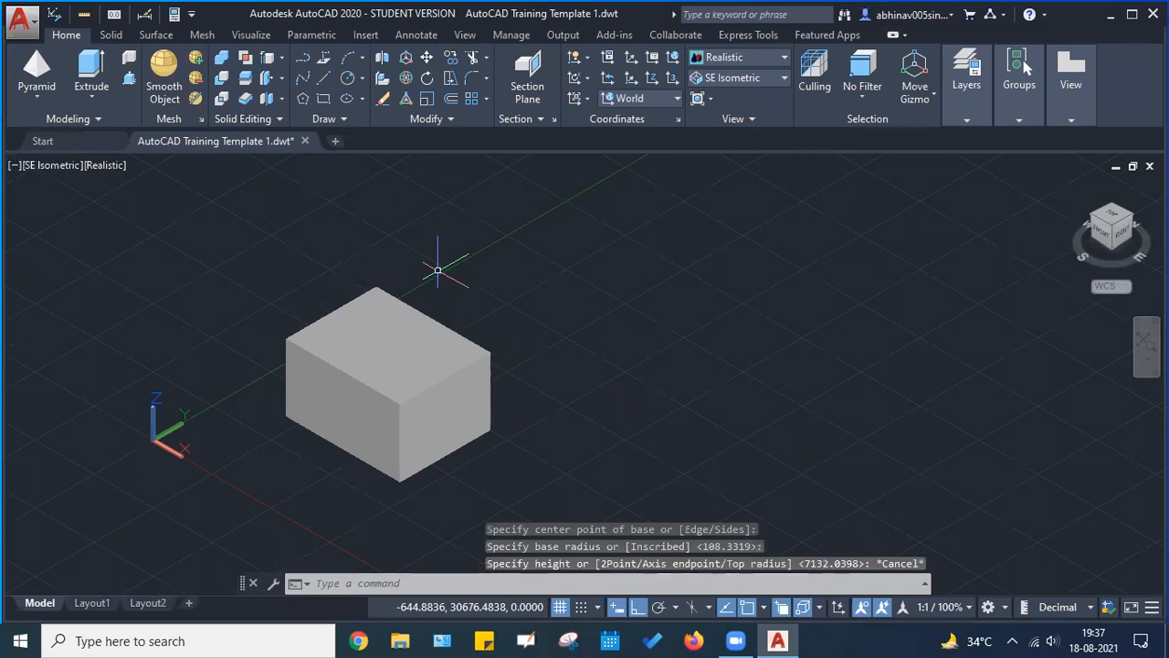
Erase the box from the drawing
{"action": "scroll", "coordinate": [403, 289], "scroll_direction": "down", "scroll_amount": 3}
{"action": "left_click", "coordinate": [539, 409]}
{"action": "left_click", "coordinate": [267, 213]}
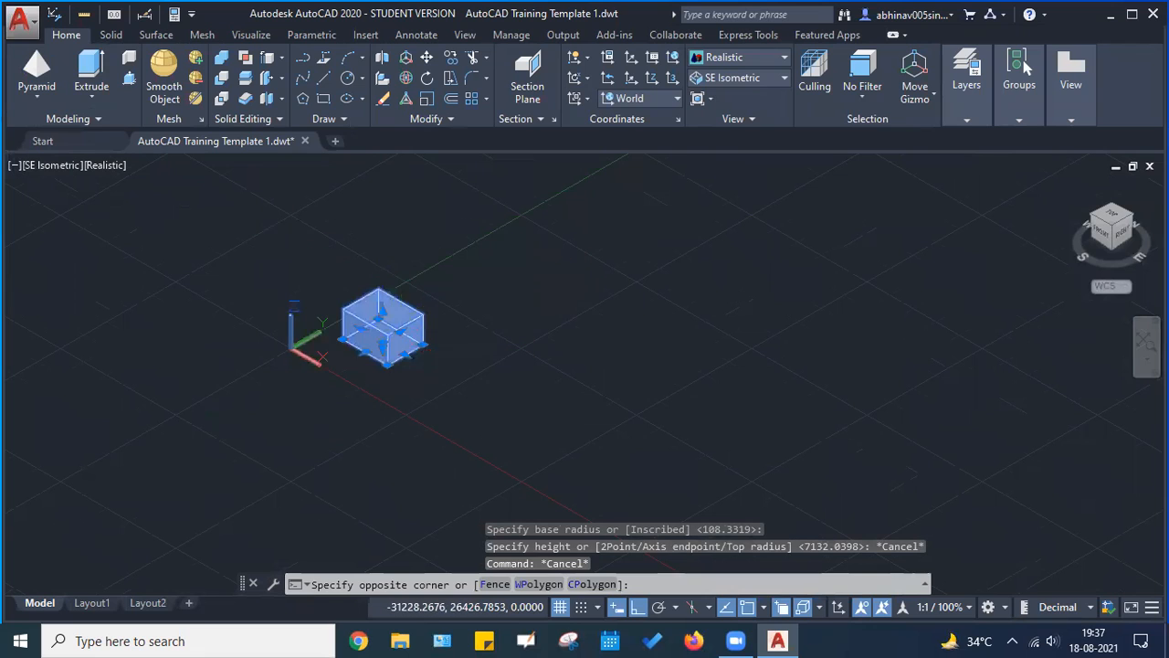
{"action": "key", "text": "Delete"}
{"action": "key", "text": "Escape"}
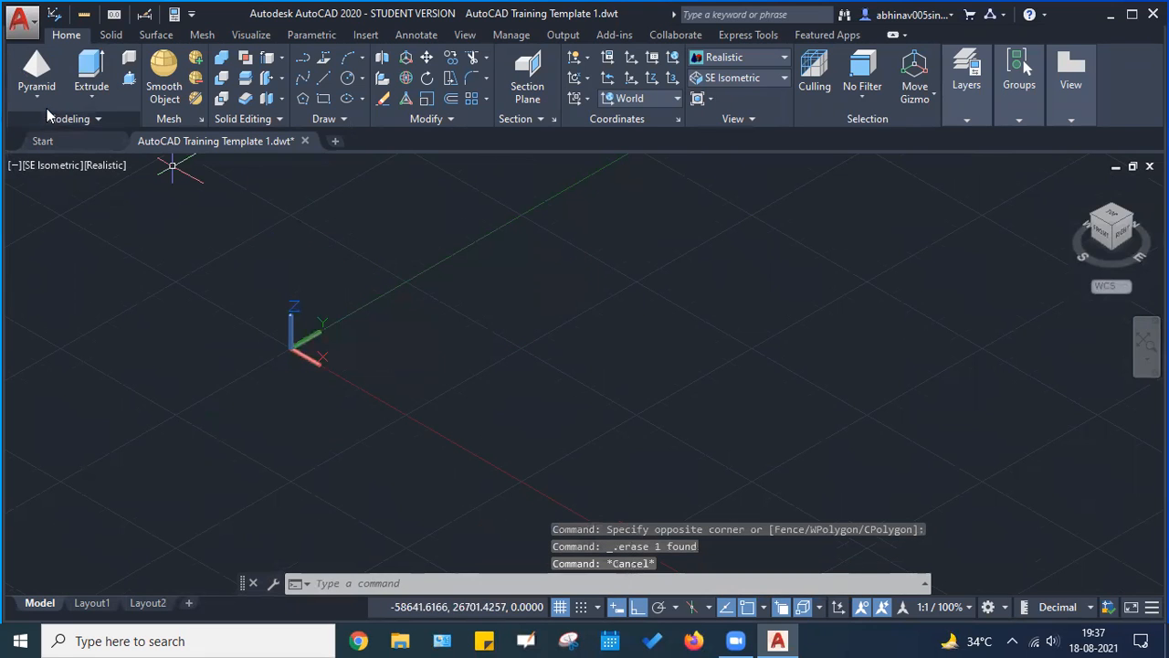
Draw a box 100 long, 100 wide and 100 high on the ground plane beside the Y axis
{"action": "left_click", "coordinate": [47, 100]}
{"action": "left_click", "coordinate": [37, 133]}
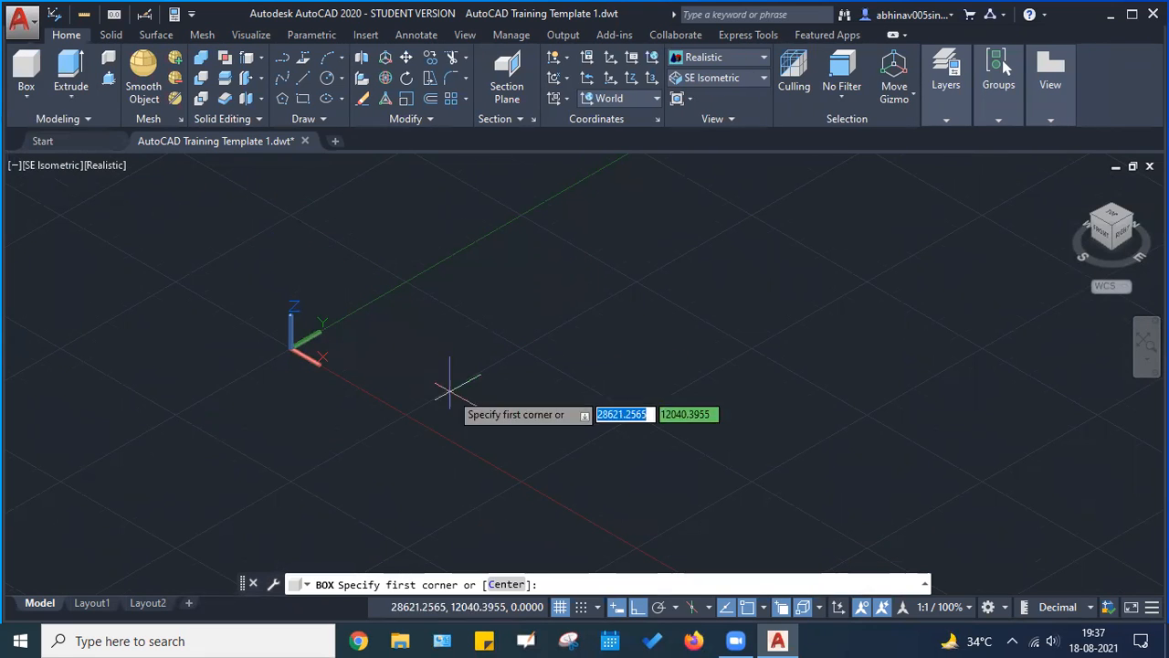
{"action": "left_click", "coordinate": [420, 326]}
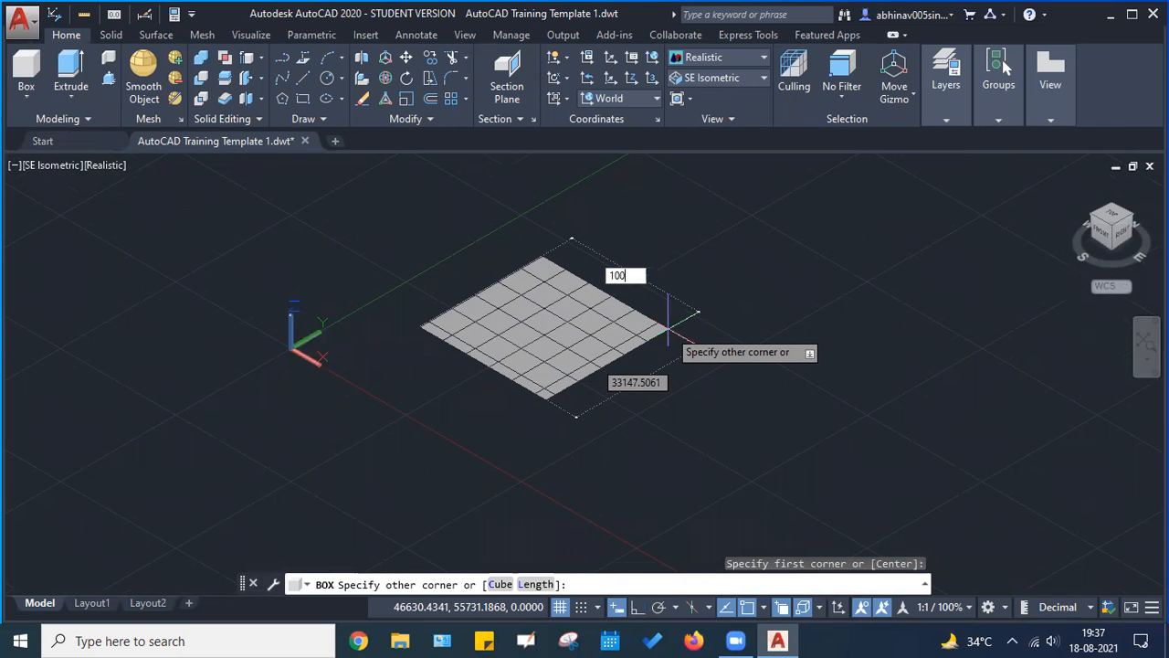
{"action": "key", "text": "Tab"}
{"action": "key", "text": "Return"}
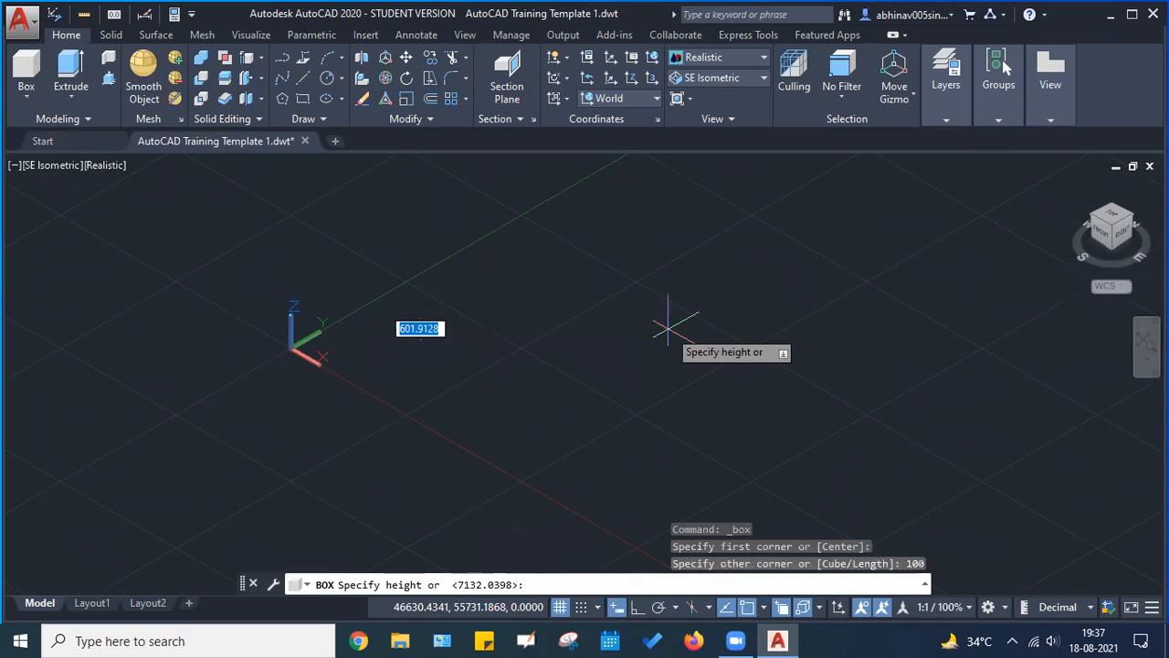
{"action": "scroll", "coordinate": [412, 325], "scroll_direction": "up", "scroll_amount": 4}
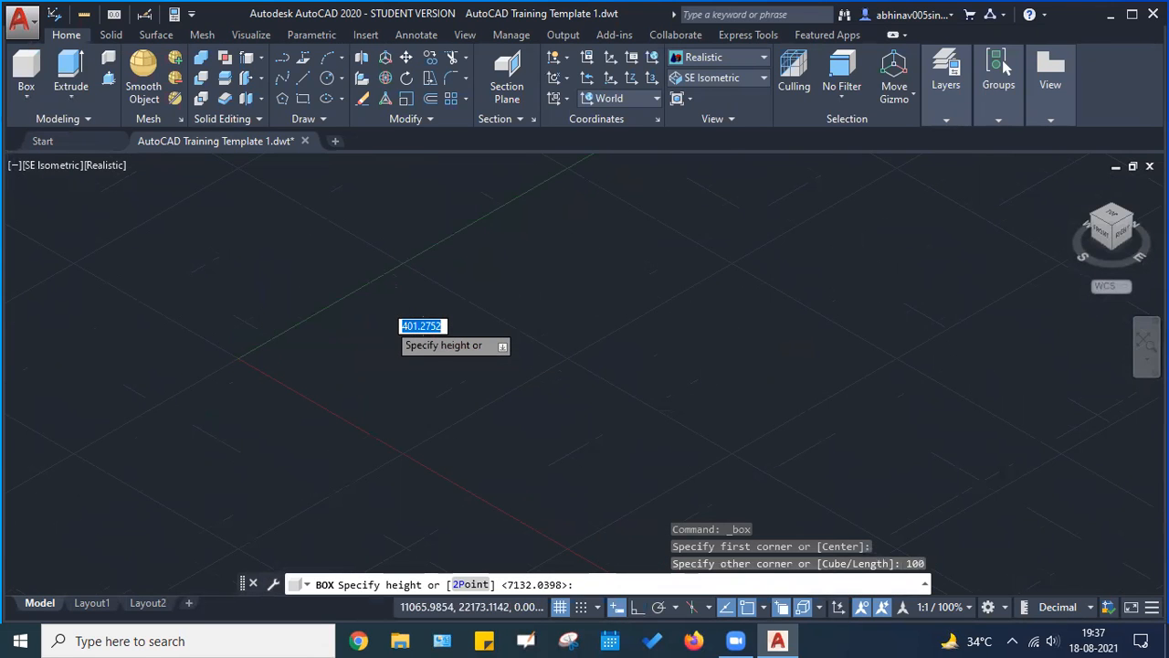
{"action": "scroll", "coordinate": [431, 336], "scroll_direction": "up", "scroll_amount": 5}
{"action": "scroll", "coordinate": [440, 337], "scroll_direction": "up", "scroll_amount": 4}
{"action": "scroll", "coordinate": [411, 184], "scroll_direction": "up", "scroll_amount": 2}
{"action": "middle_click_drag", "start_coordinate": [411, 184], "coordinate": [402, 417]}
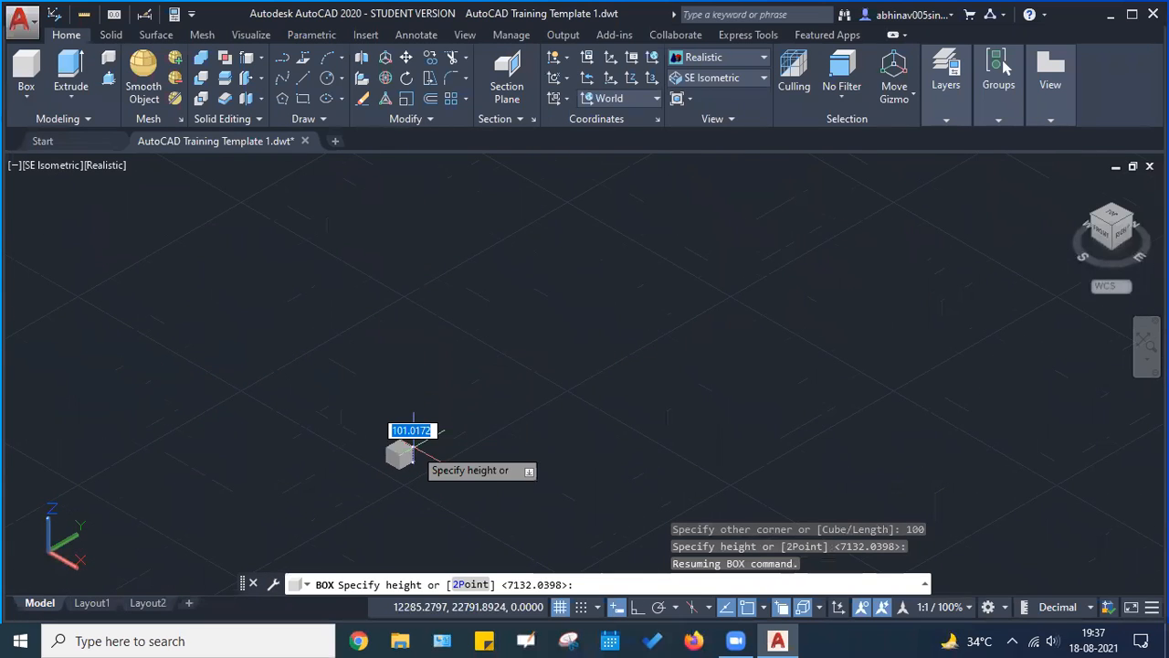
{"action": "scroll", "coordinate": [410, 463], "scroll_direction": "up", "scroll_amount": 4}
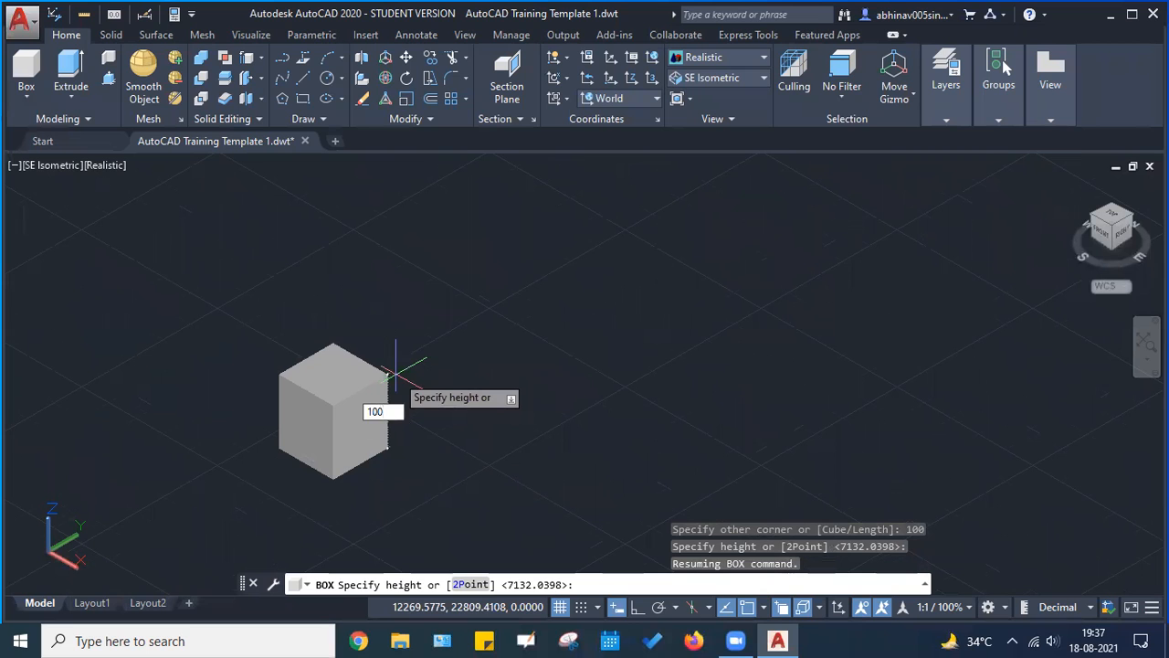
{"action": "key", "text": "Return"}
{"action": "scroll", "coordinate": [253, 413], "scroll_direction": "up", "scroll_amount": 3}
{"action": "middle_click_drag", "start_coordinate": [417, 412], "coordinate": [365, 315]}
{"action": "middle_click_drag", "start_coordinate": [438, 301], "coordinate": [410, 329]}
Try to place a pyramid with its base centred on the cube's top face
{"action": "left_click", "coordinate": [26, 96]}
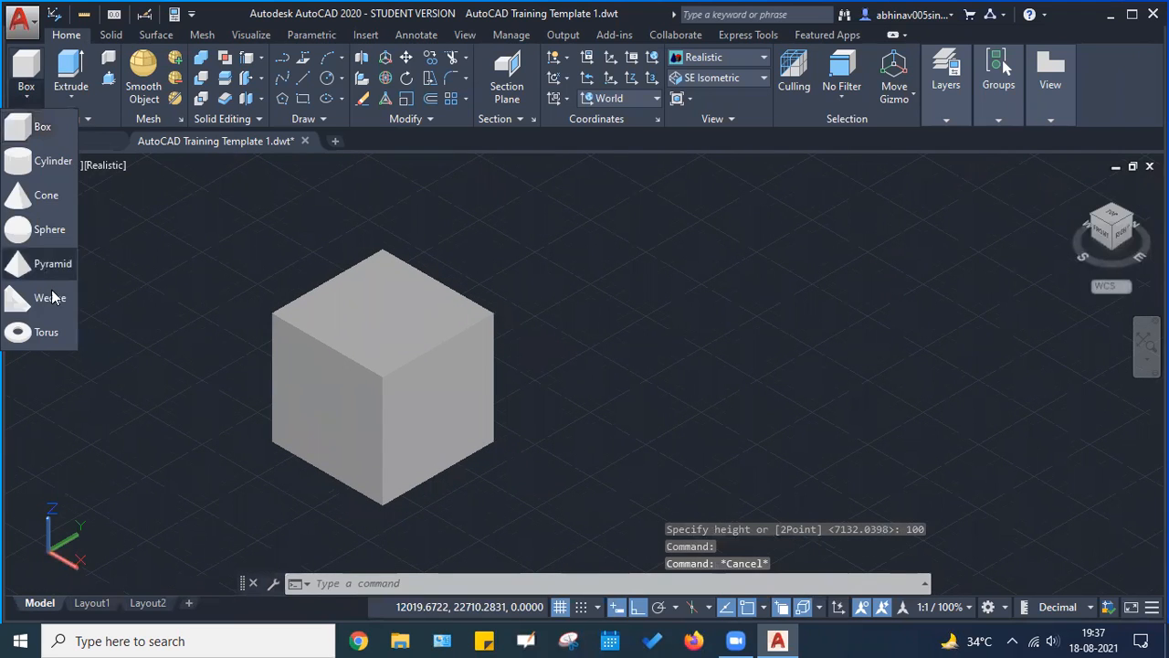
{"action": "left_click", "coordinate": [47, 270]}
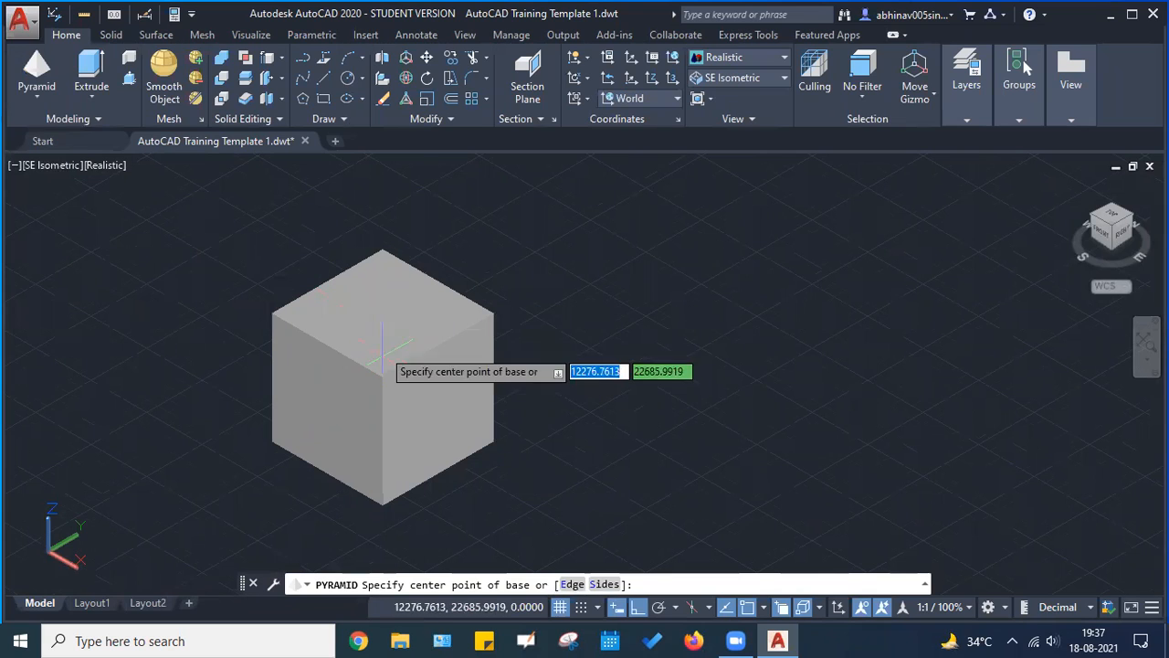
{"action": "key", "text": "ctrl"}
{"action": "key", "text": "ctrl"}
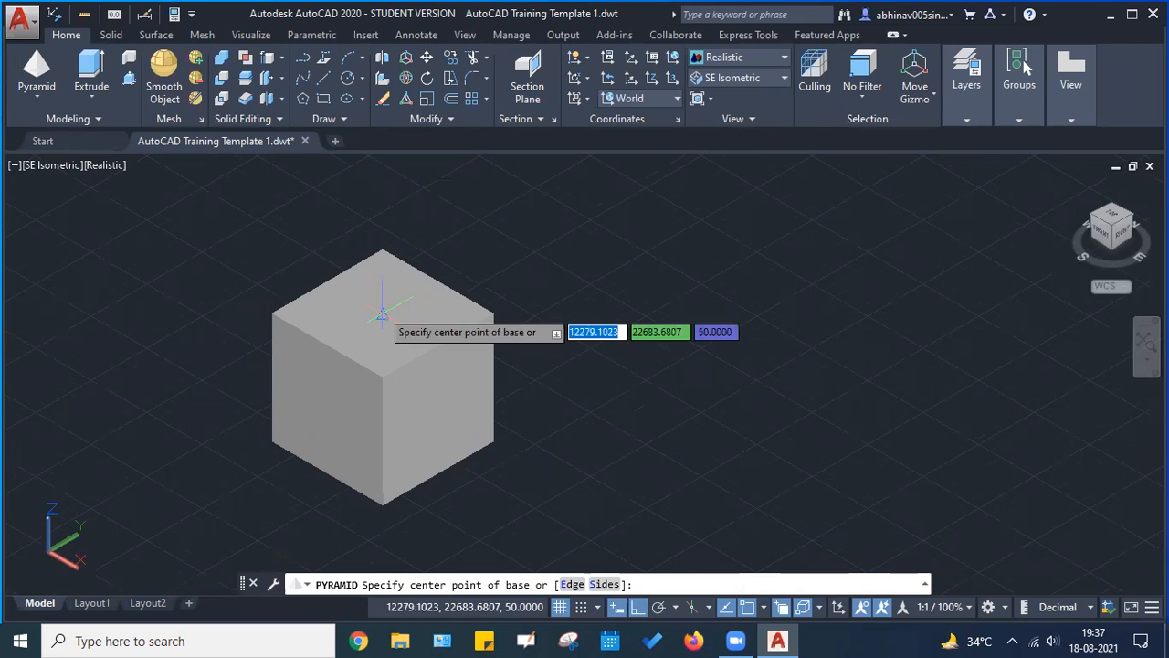
{"action": "left_click", "coordinate": [381, 313]}
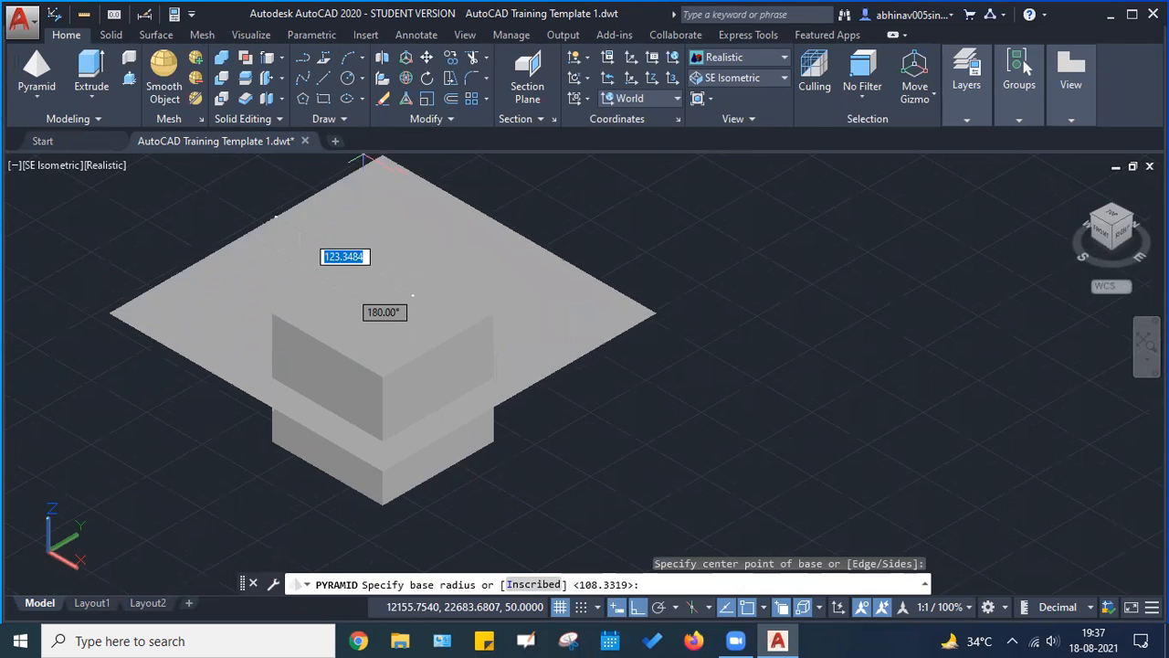
{"action": "key", "text": "Escape"}
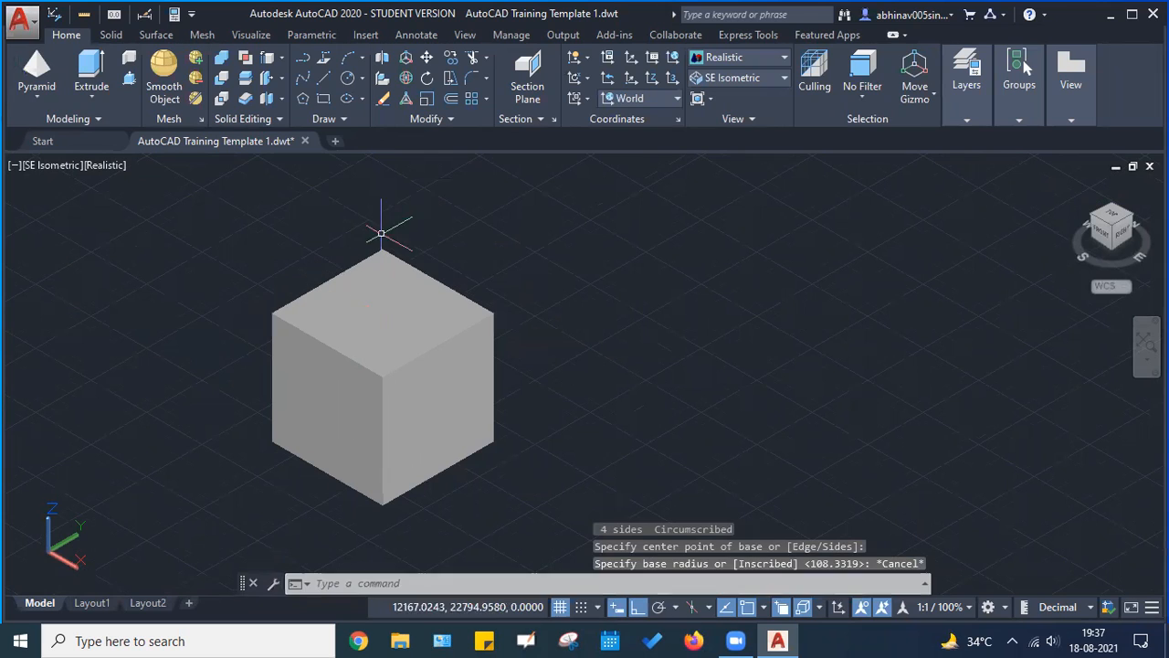
{"action": "left_click", "coordinate": [41, 94]}
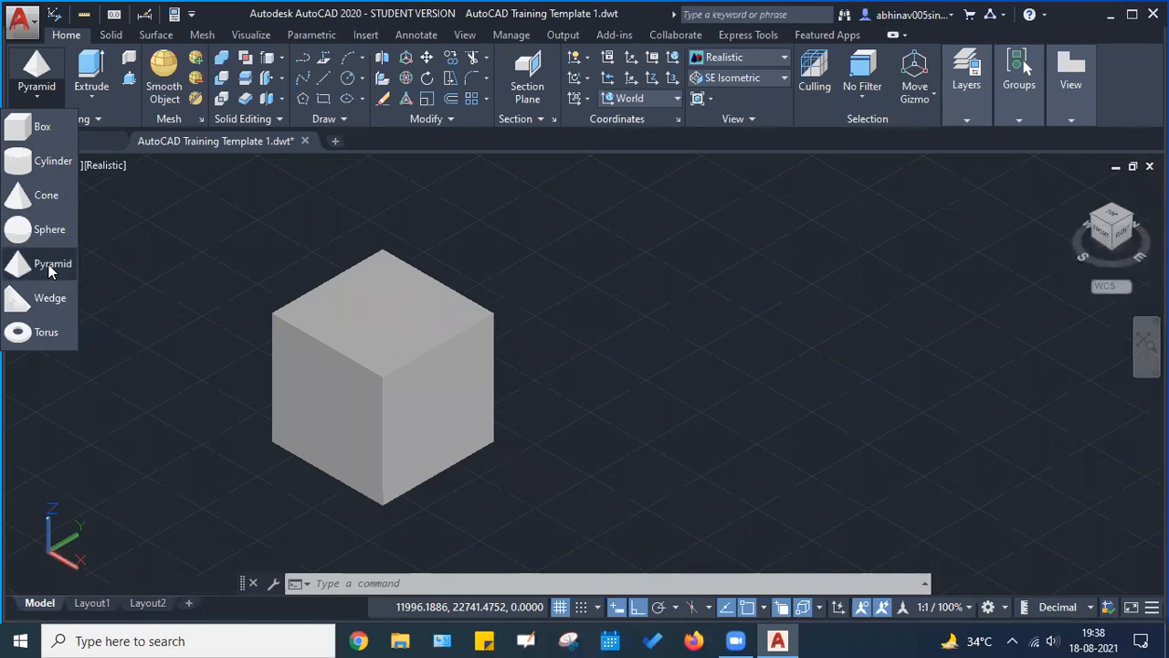
{"action": "left_click", "coordinate": [49, 264]}
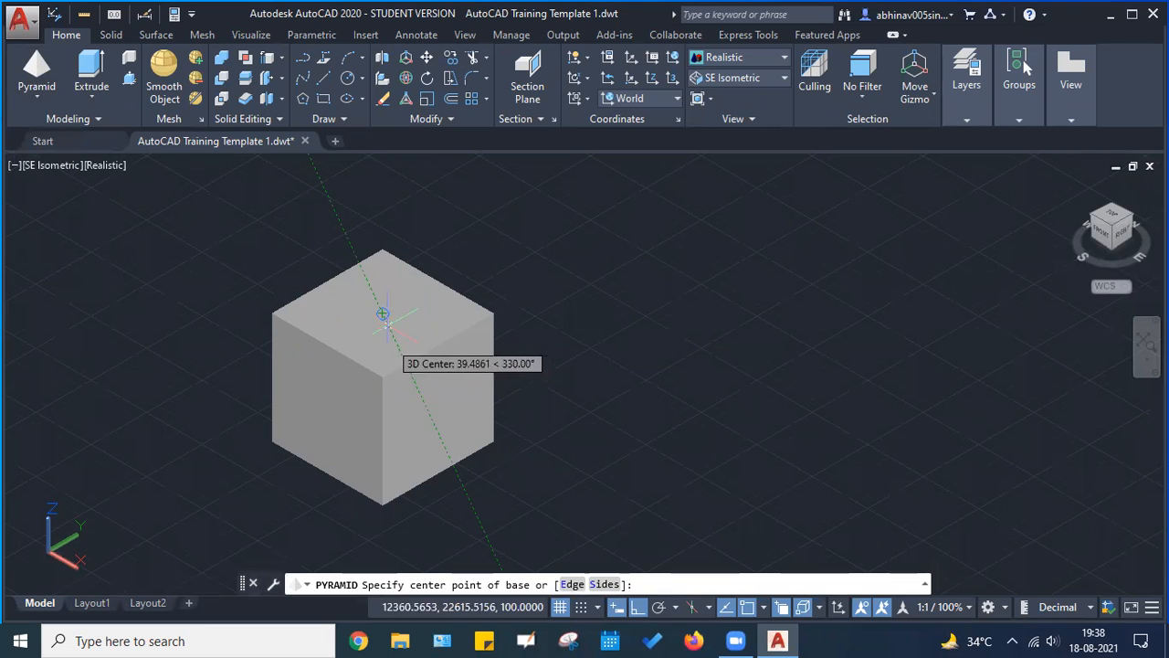
{"action": "left_click", "coordinate": [383, 314]}
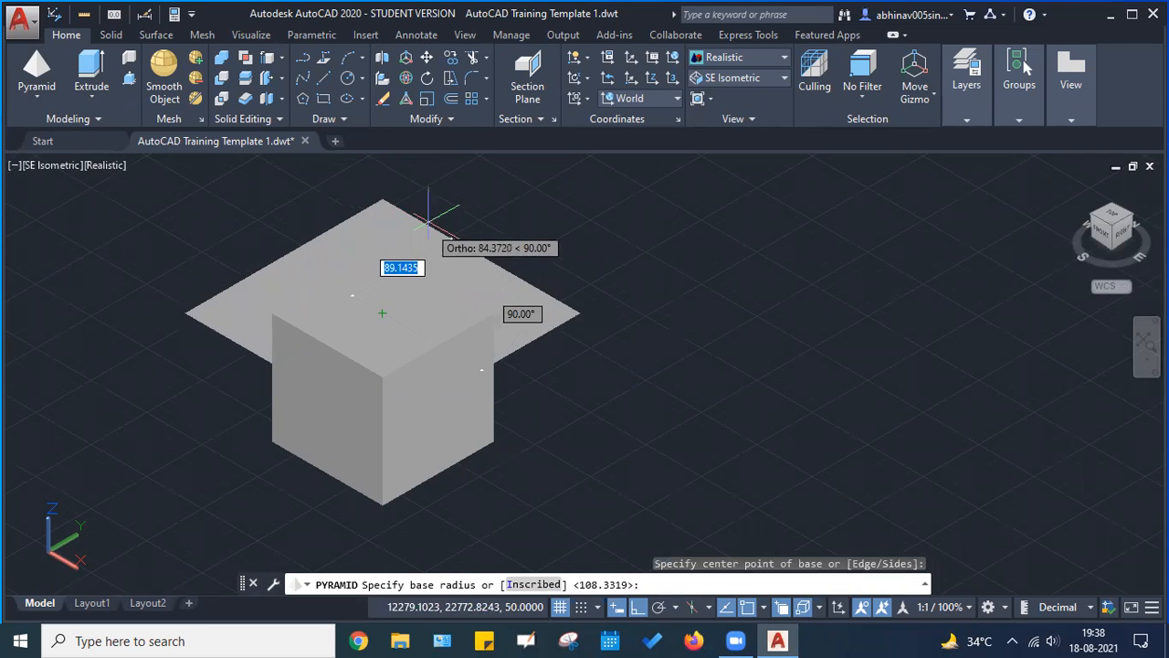
{"action": "key", "text": "Escape"}
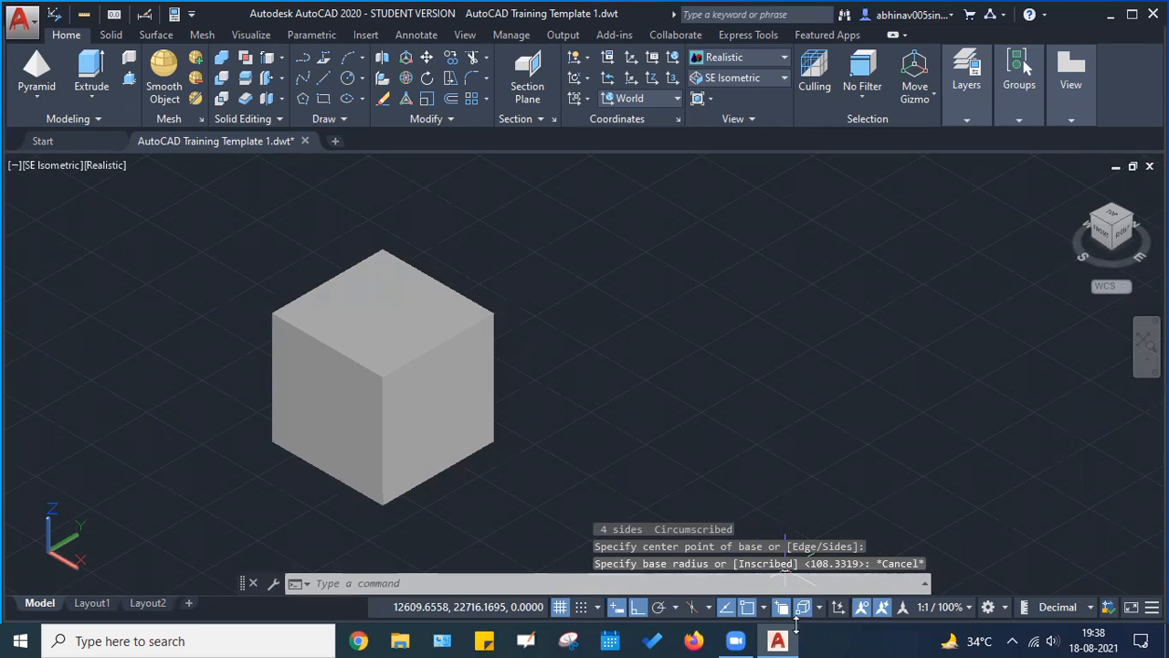
Turn off the Midpoint on edge mode in the 3D object snap options
{"action": "left_click", "coordinate": [819, 607]}
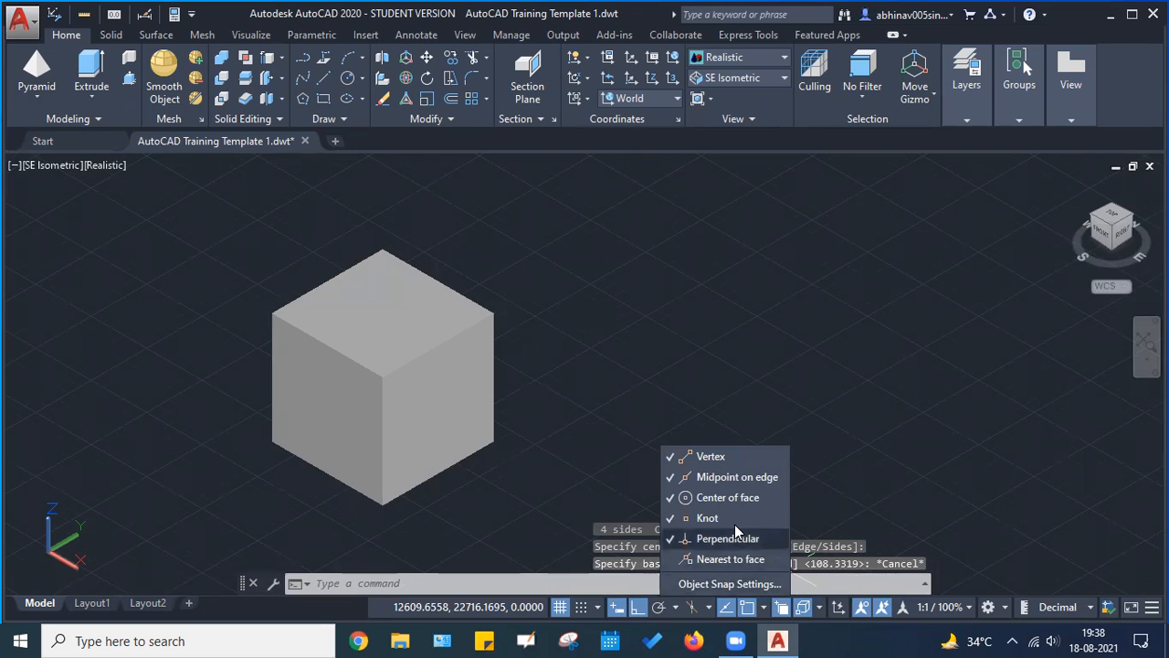
{"action": "left_click", "coordinate": [676, 476]}
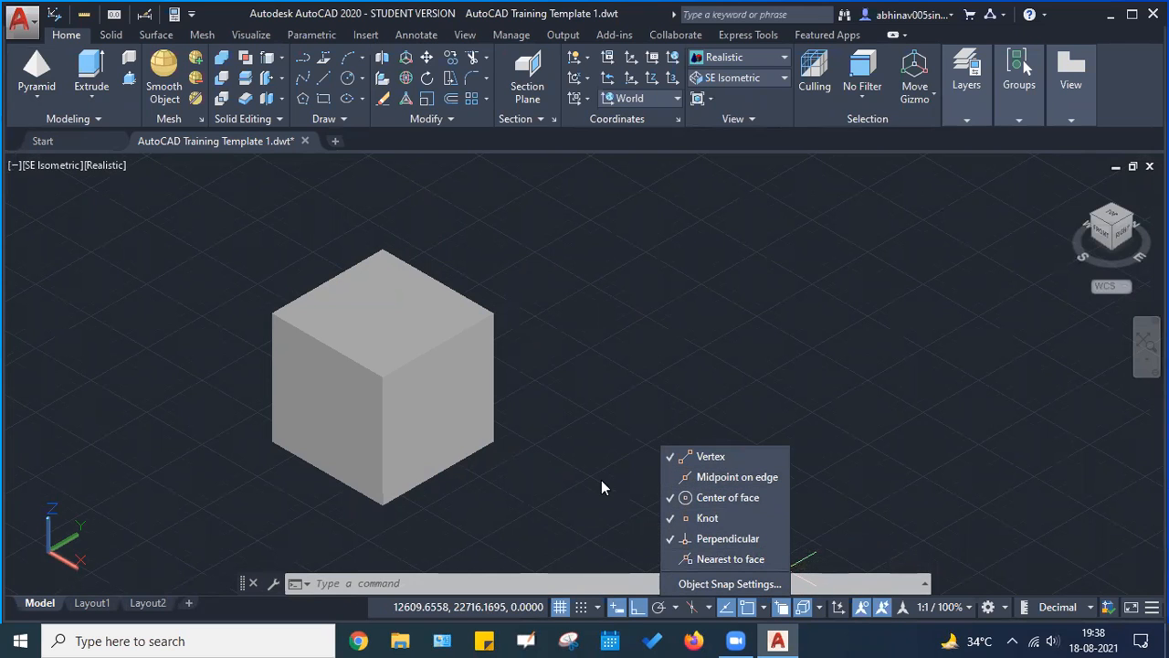
{"action": "key", "text": "Escape"}
{"action": "key", "text": "Escape"}
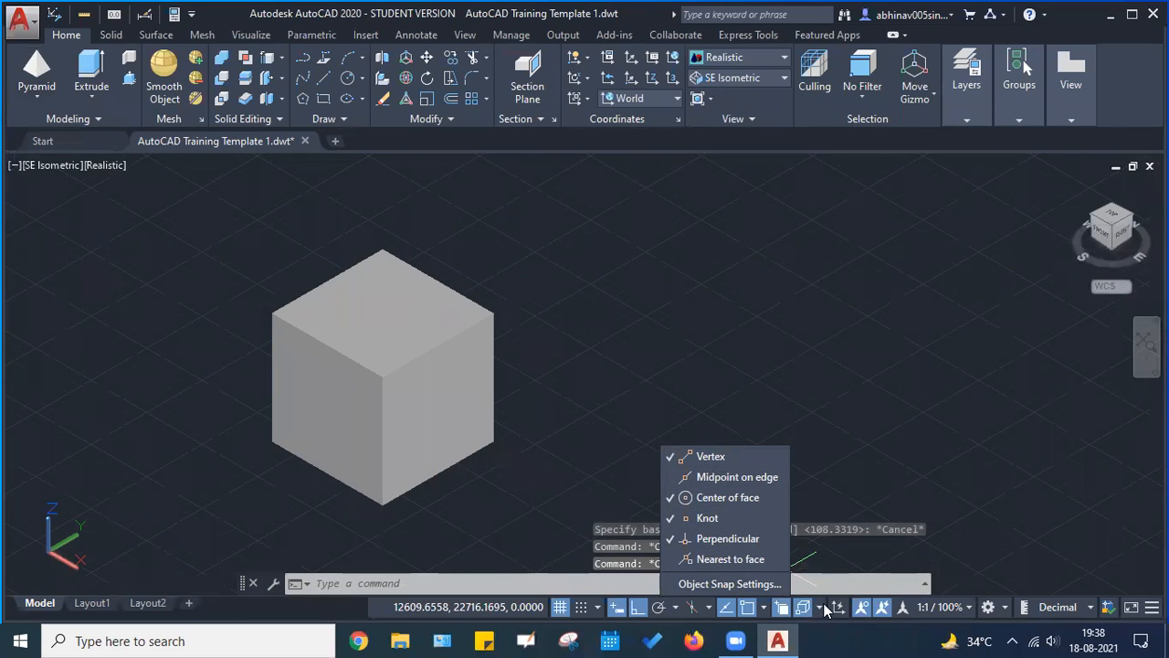
{"action": "left_click", "coordinate": [821, 609]}
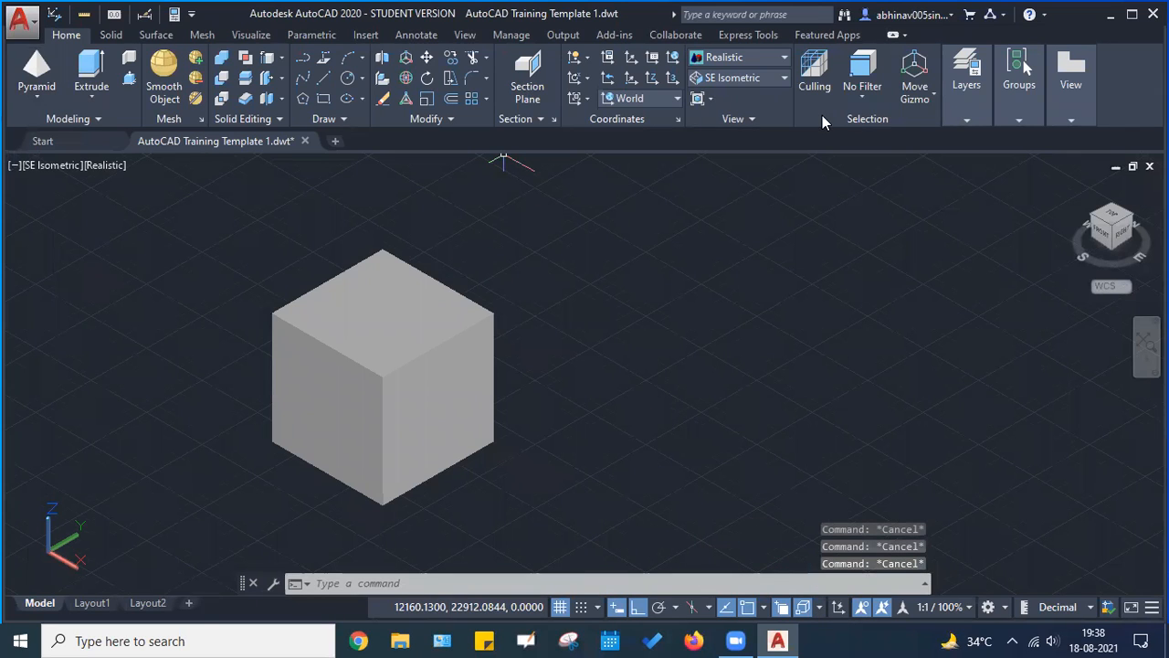
Turn off 2D object snap during a trial pyramid placement on the cube's top face, and cancel the placement
{"action": "left_click", "coordinate": [39, 94]}
{"action": "left_click", "coordinate": [40, 262]}
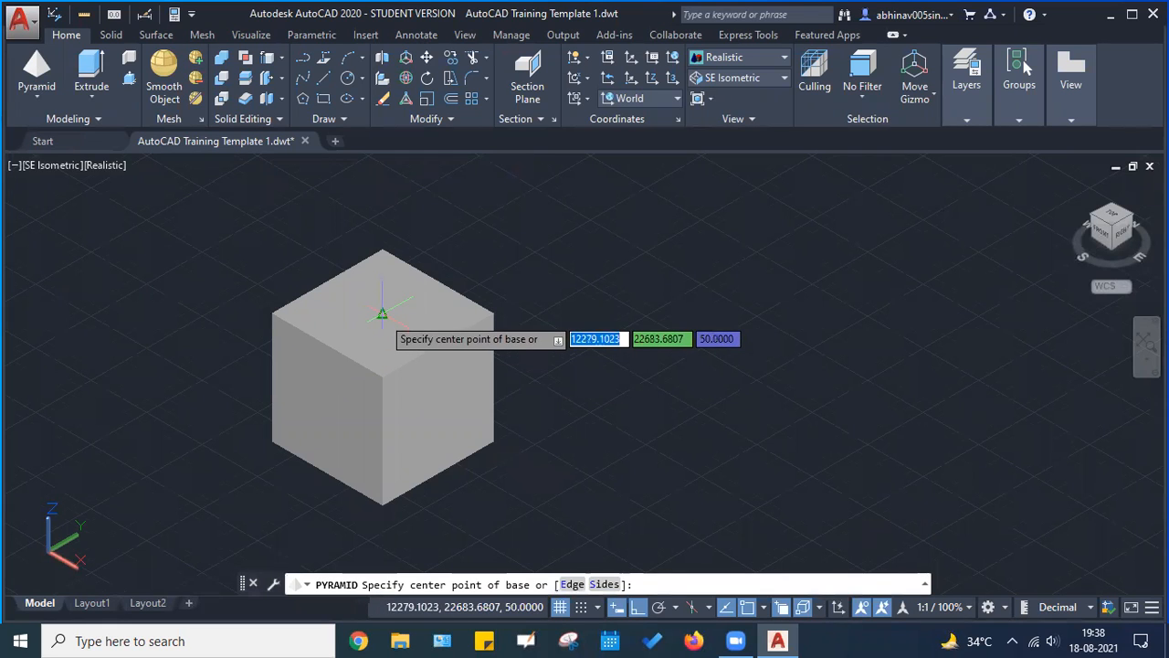
{"action": "scroll", "coordinate": [382, 314], "scroll_direction": "up", "scroll_amount": 5}
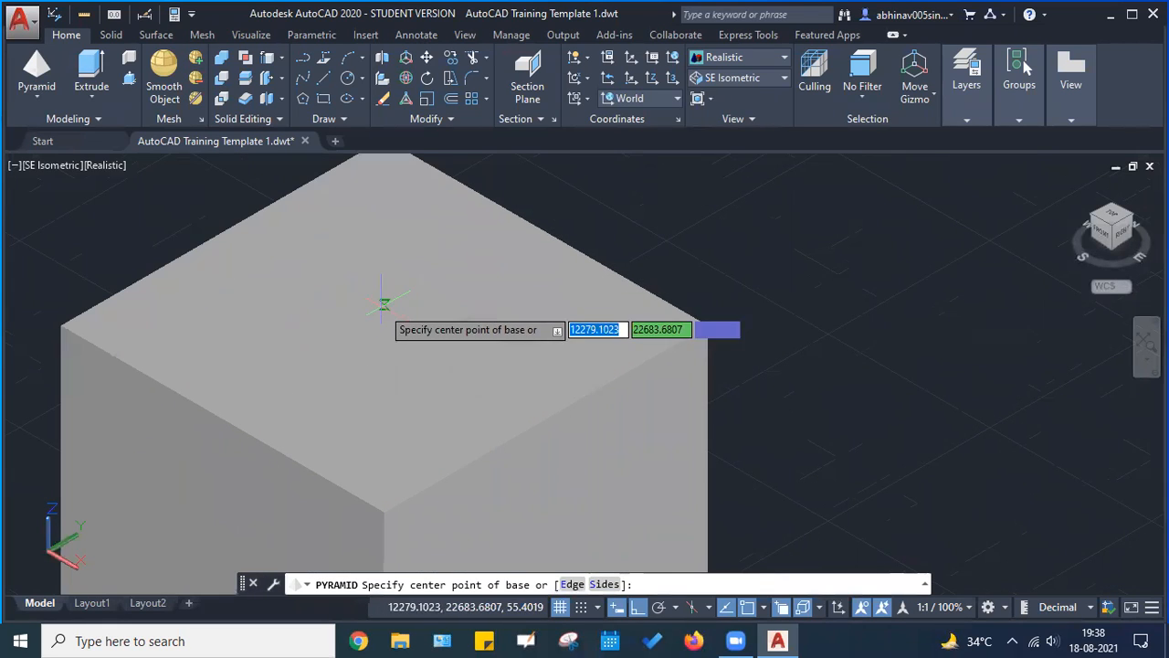
{"action": "left_click", "coordinate": [747, 606]}
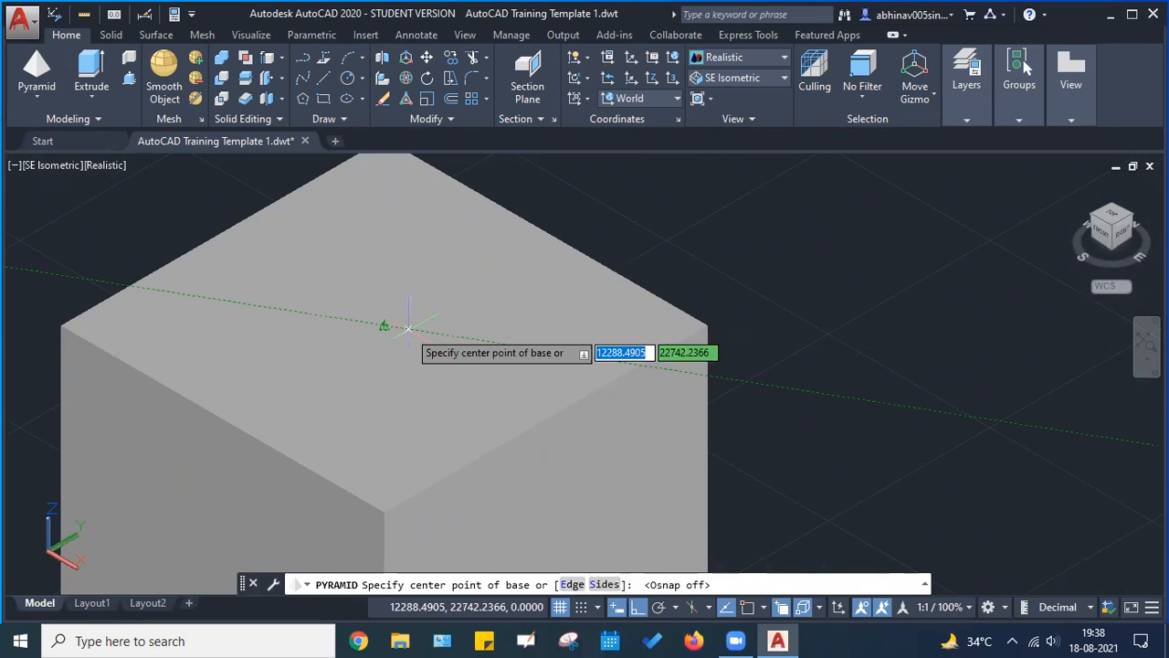
{"action": "key", "text": "Escape"}
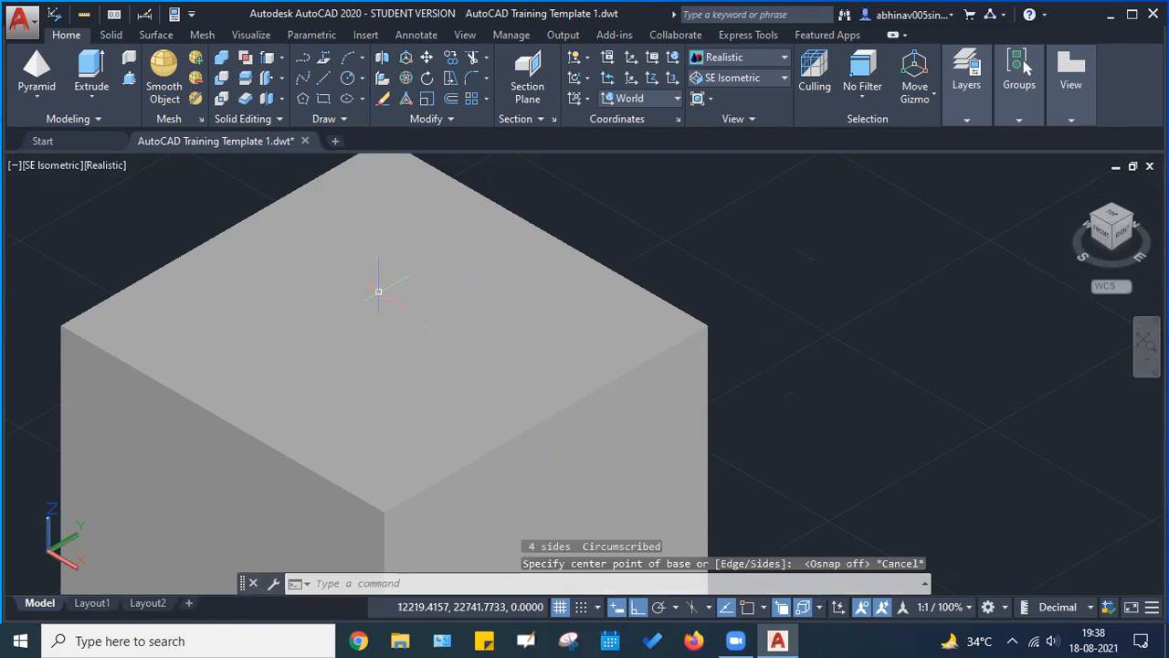
Try again to start a pyramid from the 3D centre of the cube's top face
{"action": "scroll", "coordinate": [378, 292], "scroll_direction": "down", "scroll_amount": 5}
{"action": "key", "text": "Escape"}
{"action": "key", "text": "Return"}
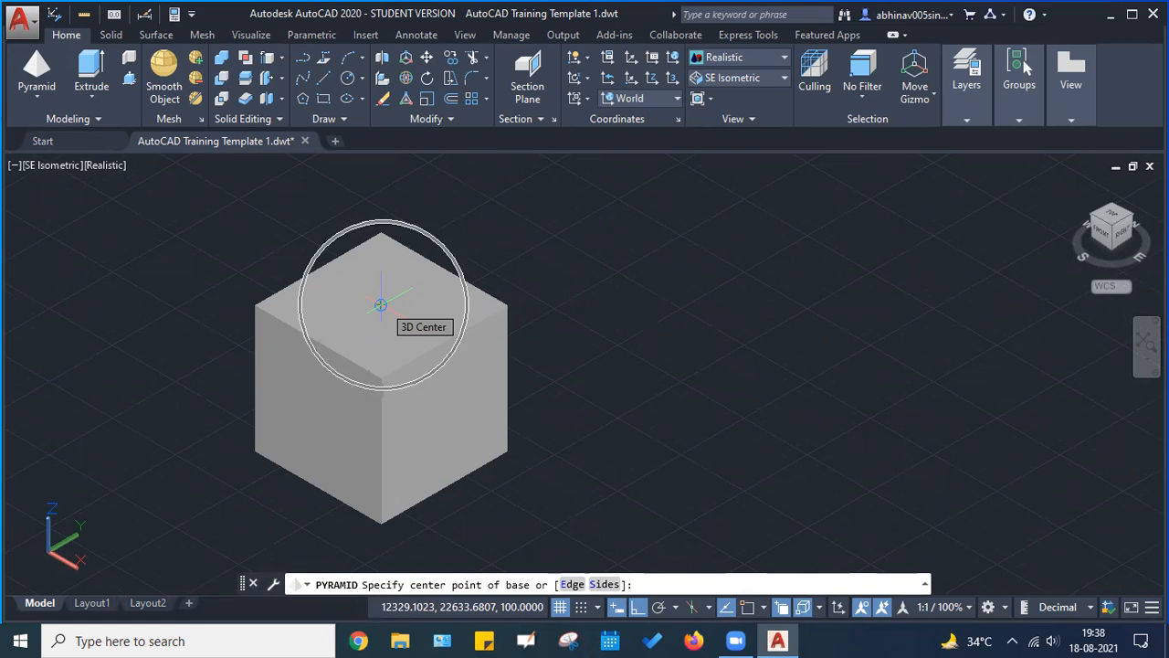
{"action": "left_click", "coordinate": [382, 306]}
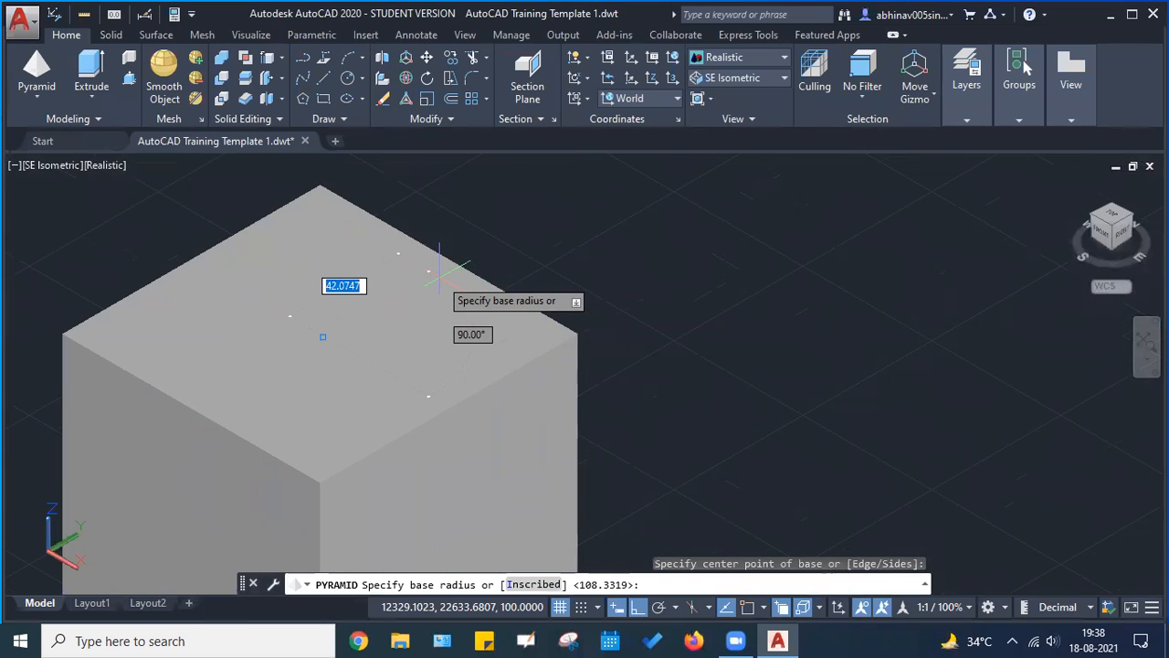
Try the Conceptual and Shaded visual styles on the cube
{"action": "left_click", "coordinate": [742, 62]}
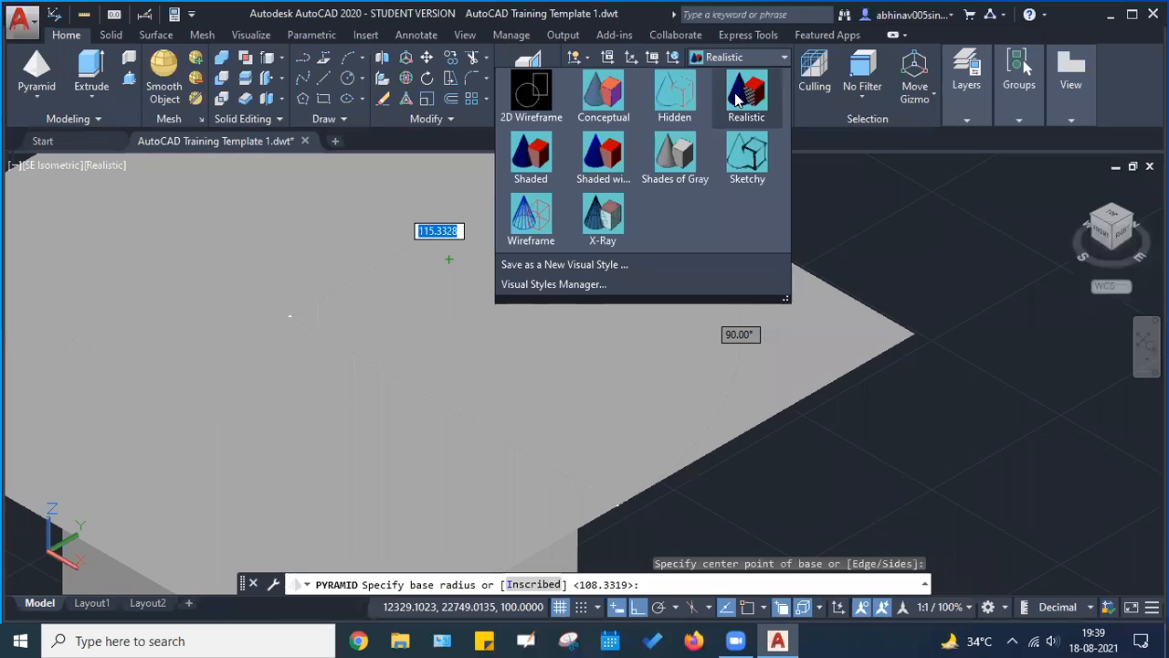
{"action": "left_click", "coordinate": [604, 96]}
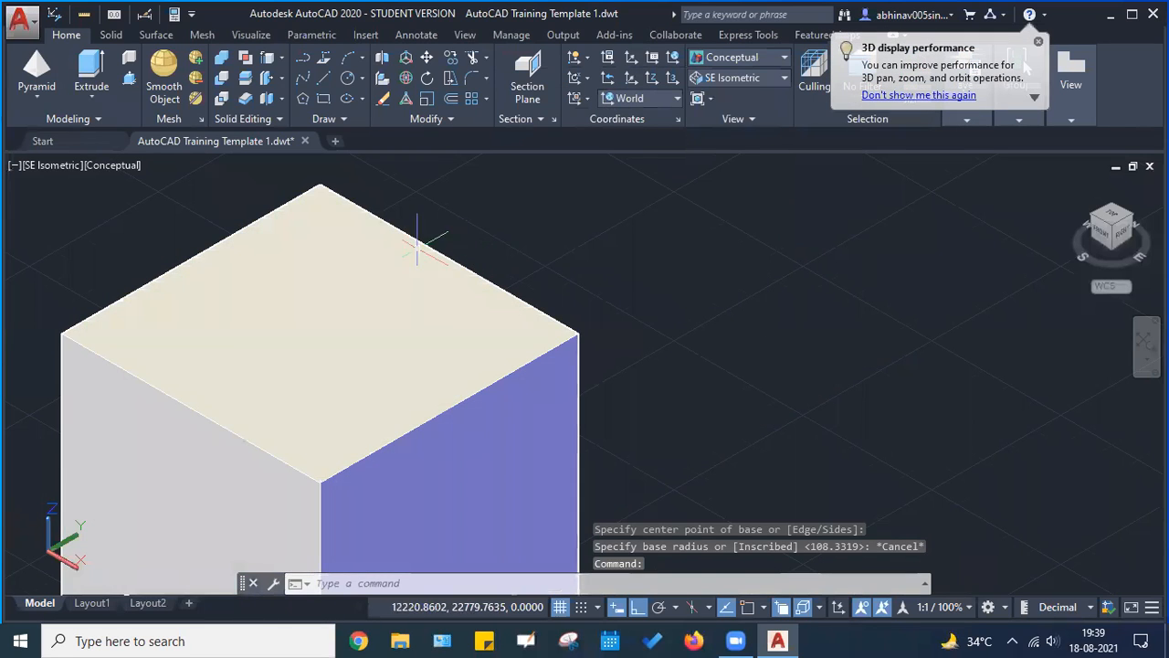
{"action": "key", "text": "Escape"}
{"action": "scroll", "coordinate": [461, 212], "scroll_direction": "down", "scroll_amount": 2}
{"action": "key", "text": "Escape"}
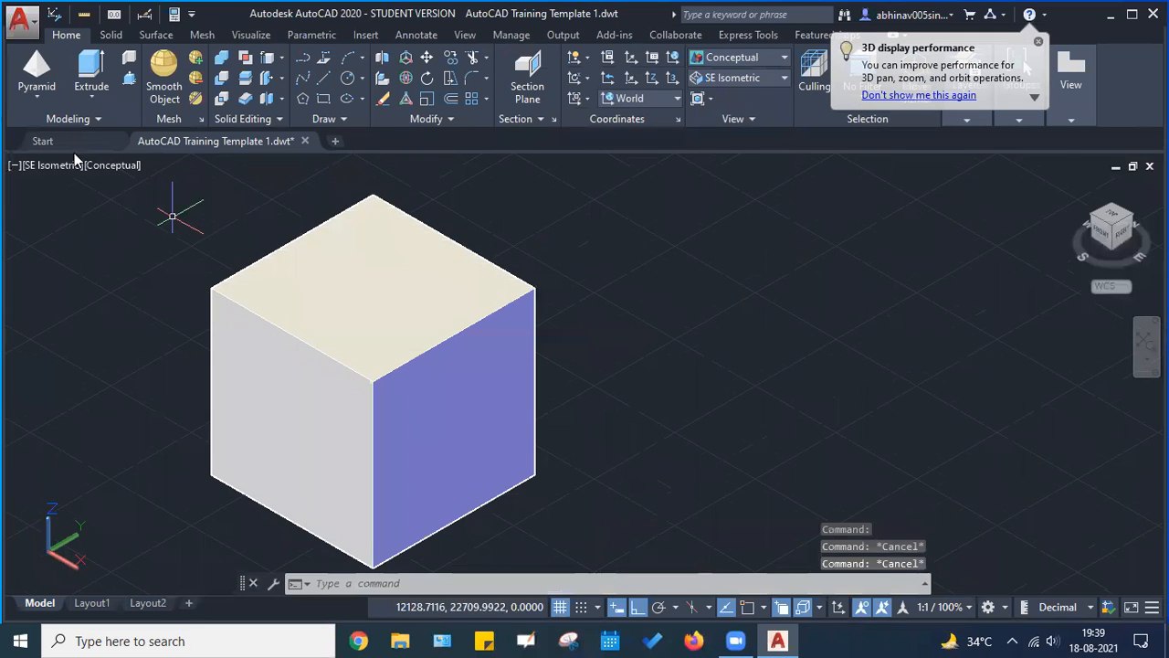
{"action": "left_click", "coordinate": [718, 62]}
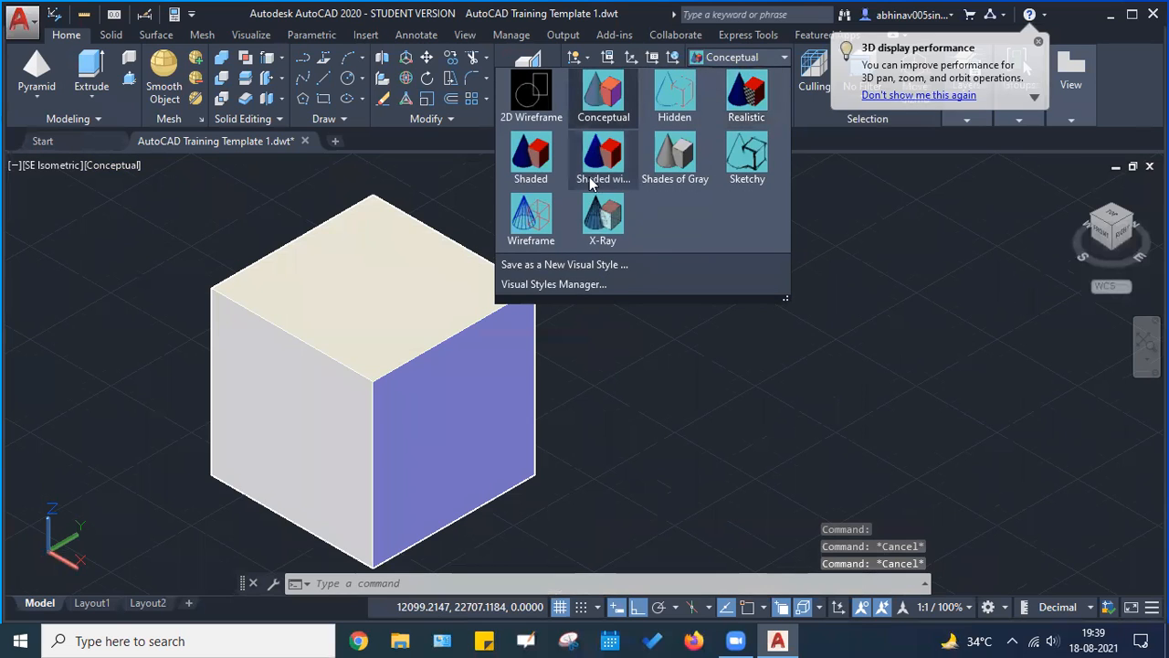
{"action": "left_click", "coordinate": [529, 155]}
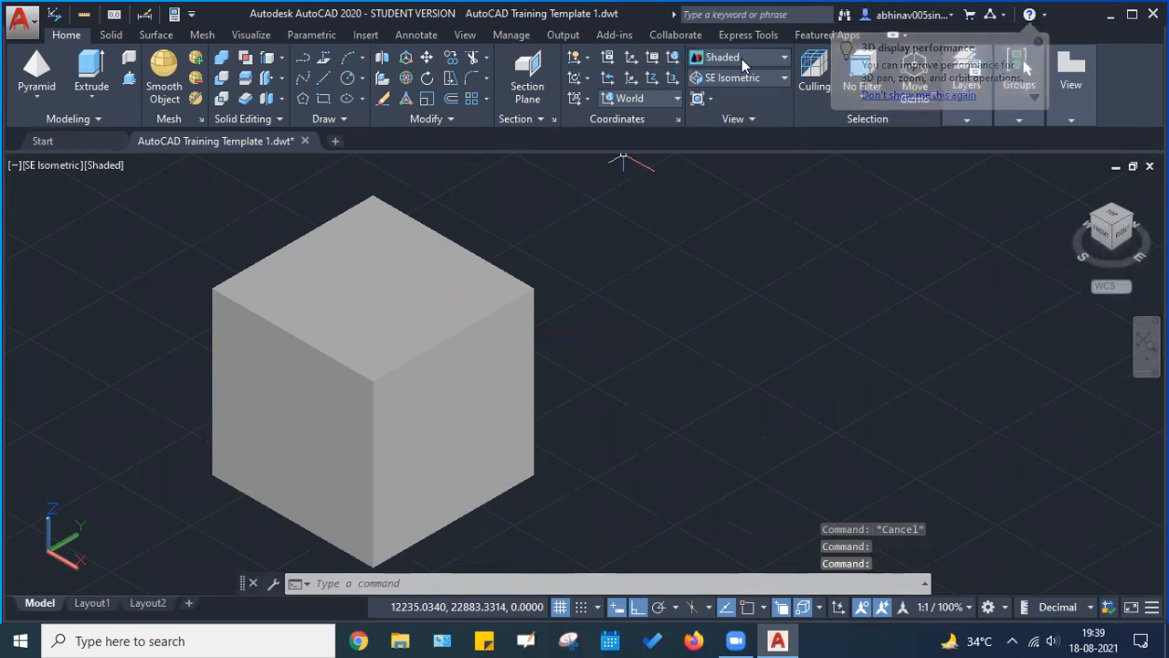
Set the visual style to Shades of Gray so the cube's edges are displayed
{"action": "left_click", "coordinate": [742, 58]}
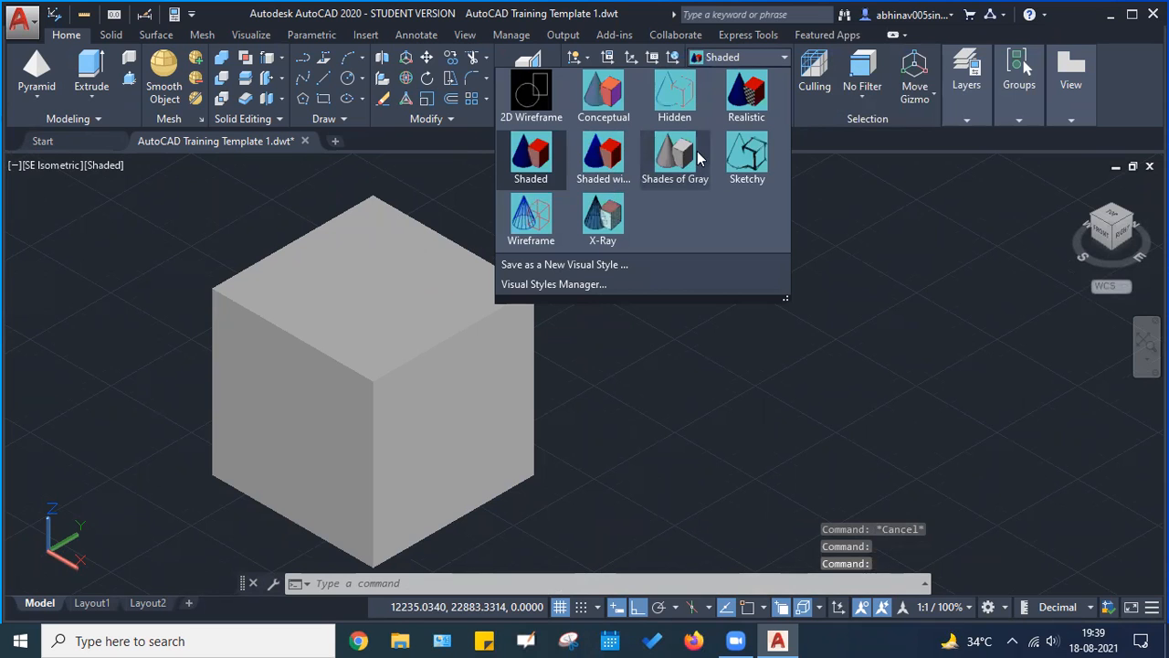
{"action": "left_click", "coordinate": [675, 155]}
{"action": "middle_click_drag", "start_coordinate": [350, 271], "coordinate": [350, 300], "text": "shift"}
{"action": "left_click", "coordinate": [39, 95]}
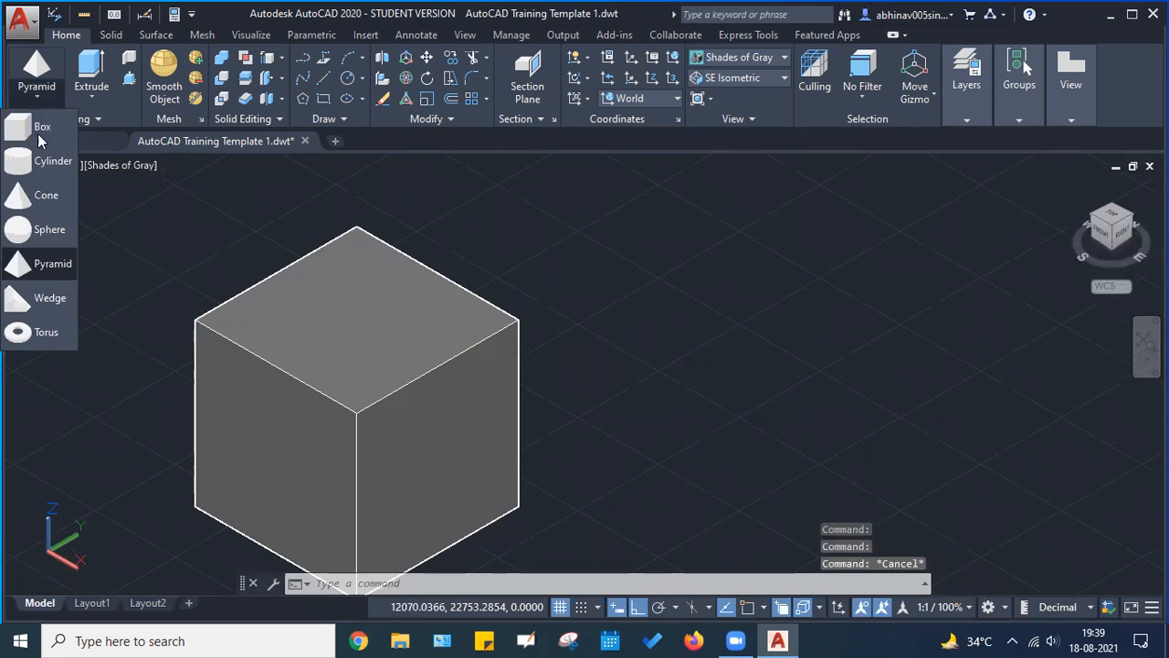
{"action": "left_click", "coordinate": [51, 264]}
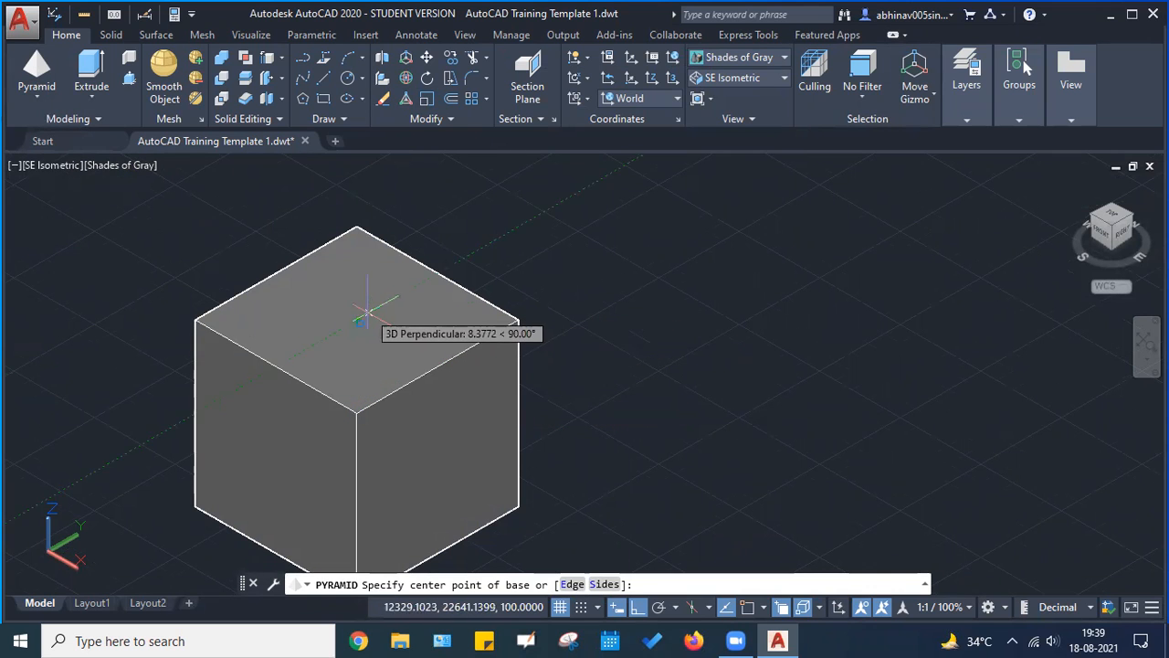
{"action": "scroll", "coordinate": [366, 319], "scroll_direction": "up", "scroll_amount": 4}
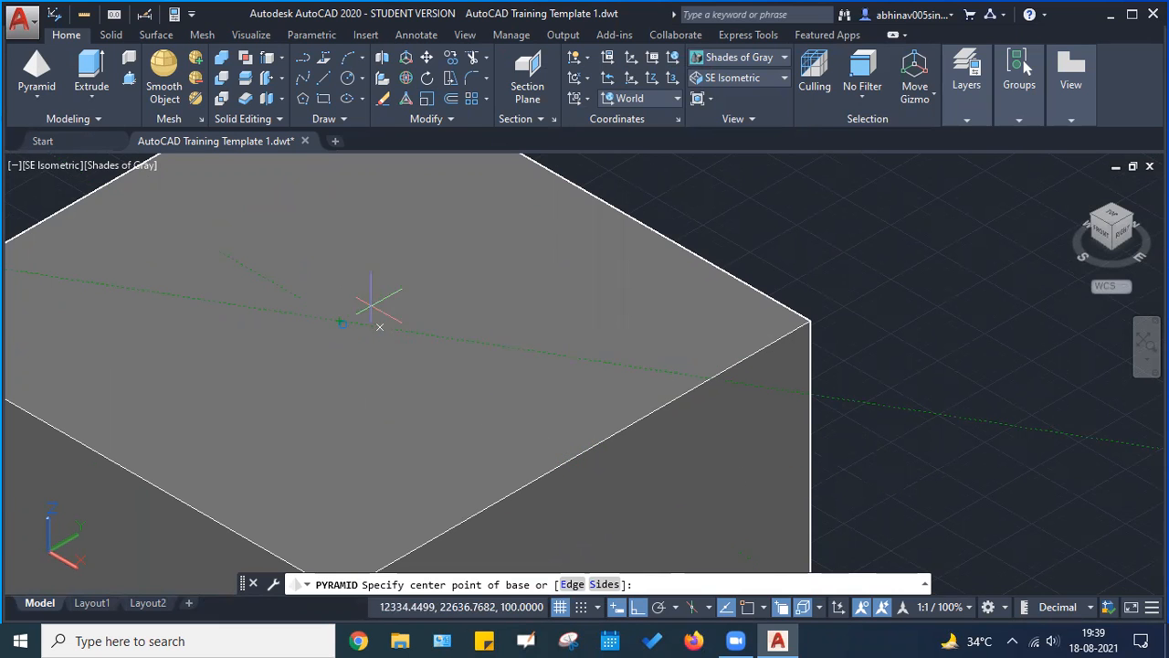
{"action": "scroll", "coordinate": [365, 321], "scroll_direction": "down", "scroll_amount": 5}
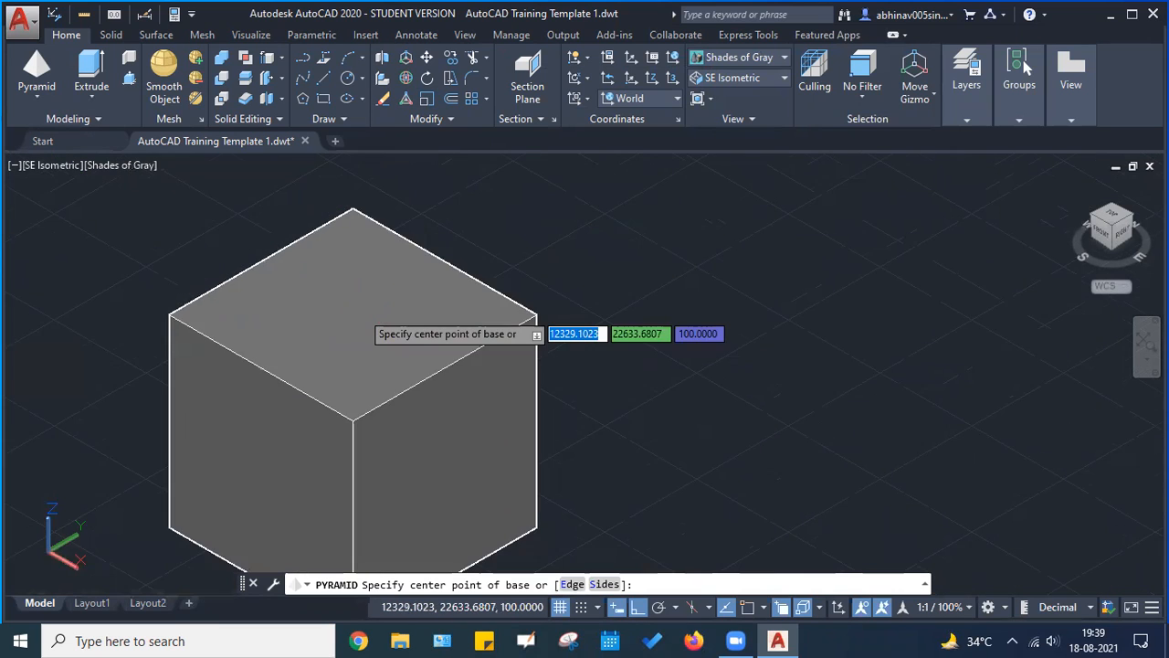
{"action": "scroll", "coordinate": [360, 312], "scroll_direction": "down", "scroll_amount": 3}
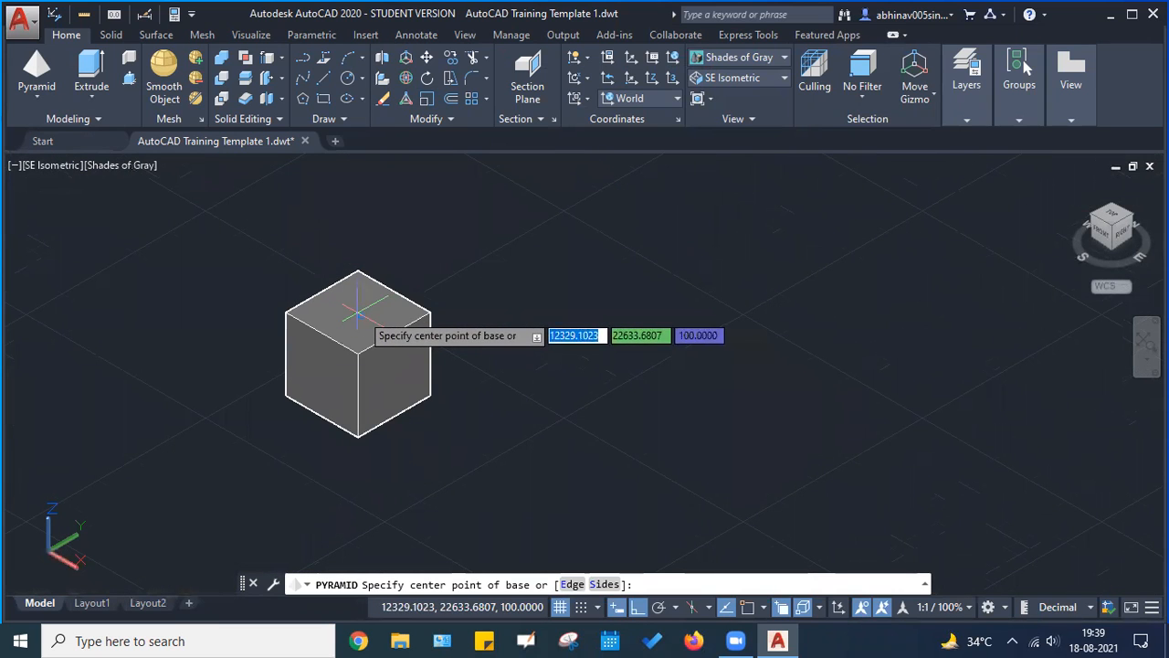
{"action": "scroll", "coordinate": [357, 313], "scroll_direction": "up", "scroll_amount": 5}
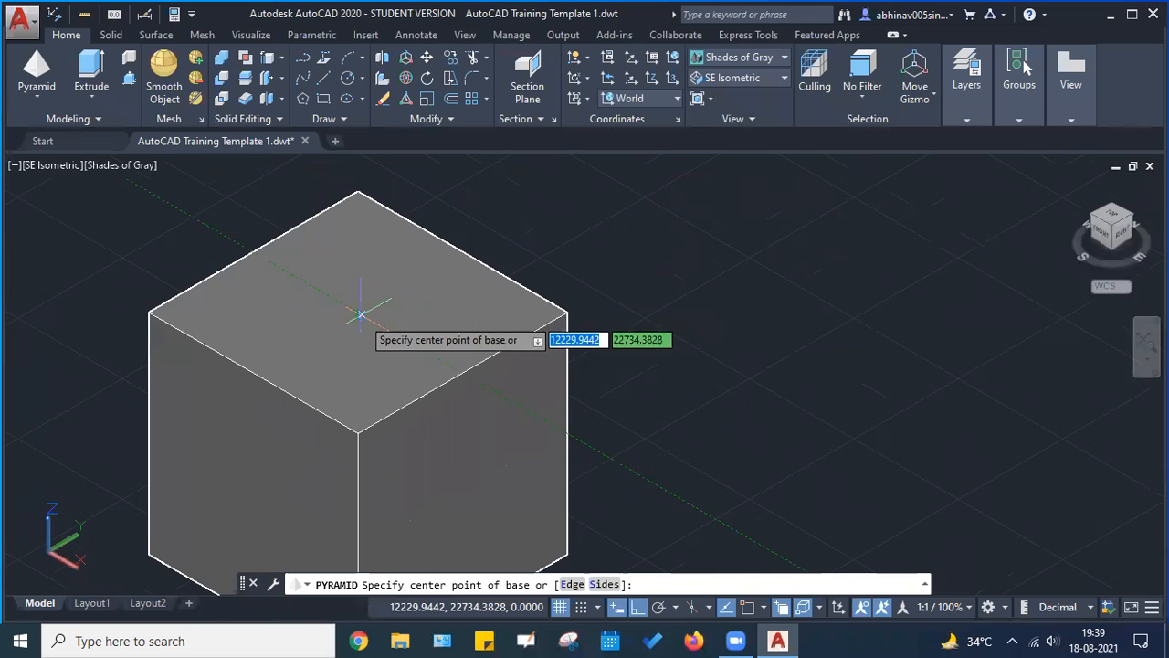
{"action": "left_click", "coordinate": [357, 312]}
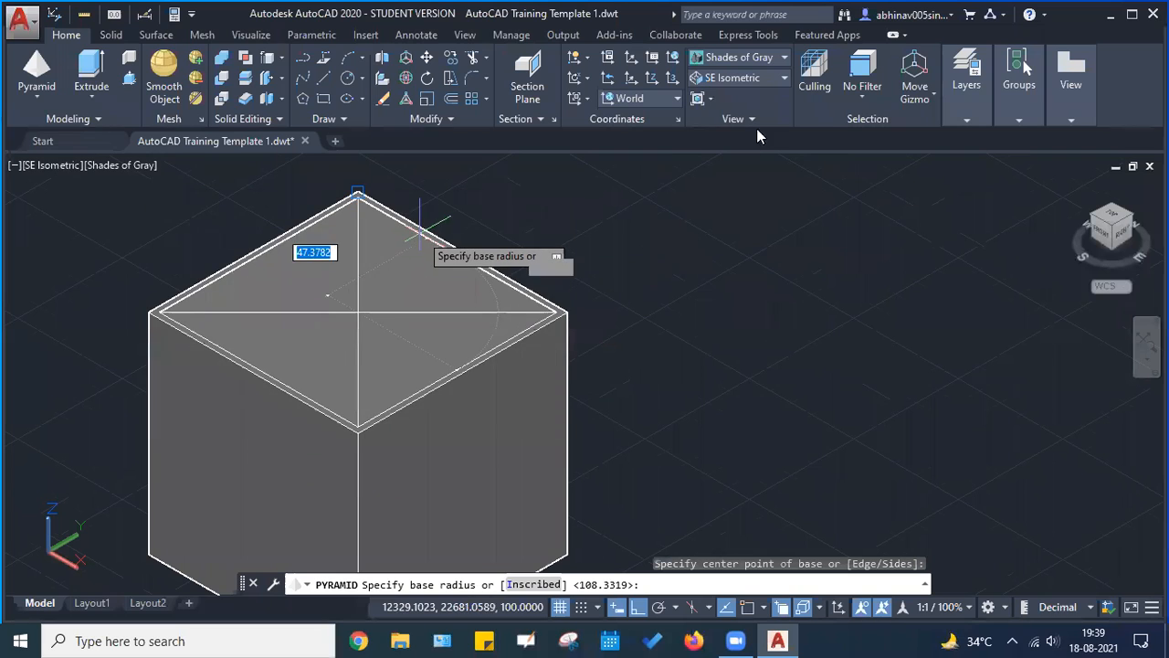
Try the Sketchy, Wireframe, Conceptual and 2D Wireframe visual styles on the cube
{"action": "left_click", "coordinate": [744, 60]}
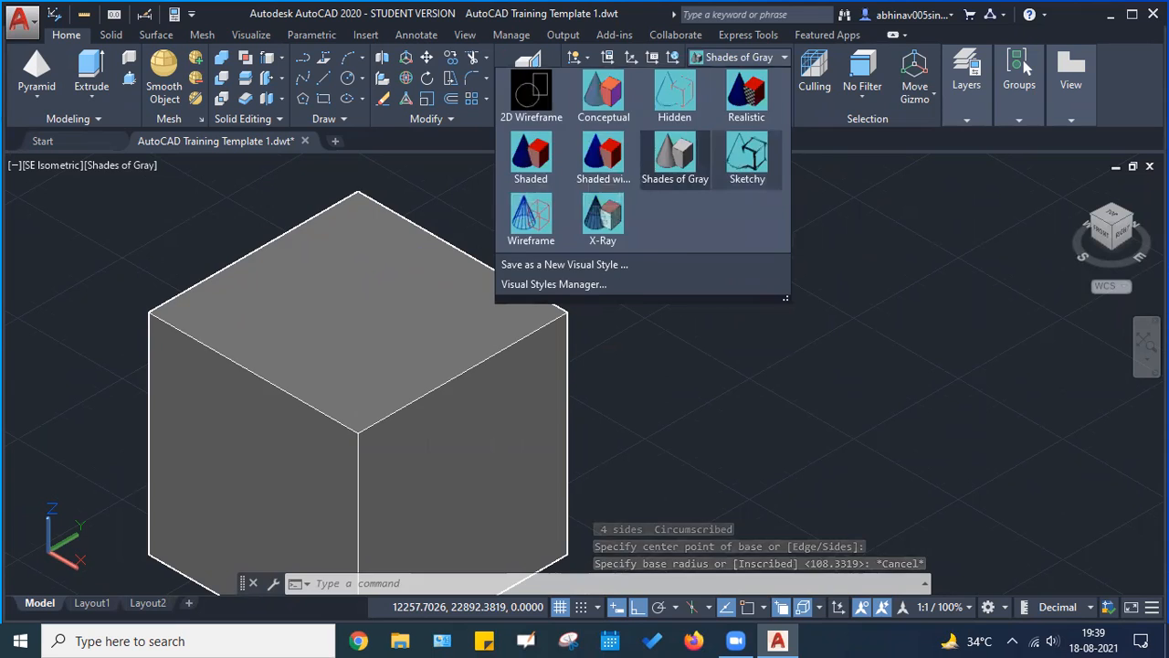
{"action": "left_click", "coordinate": [747, 155]}
{"action": "left_click", "coordinate": [740, 55]}
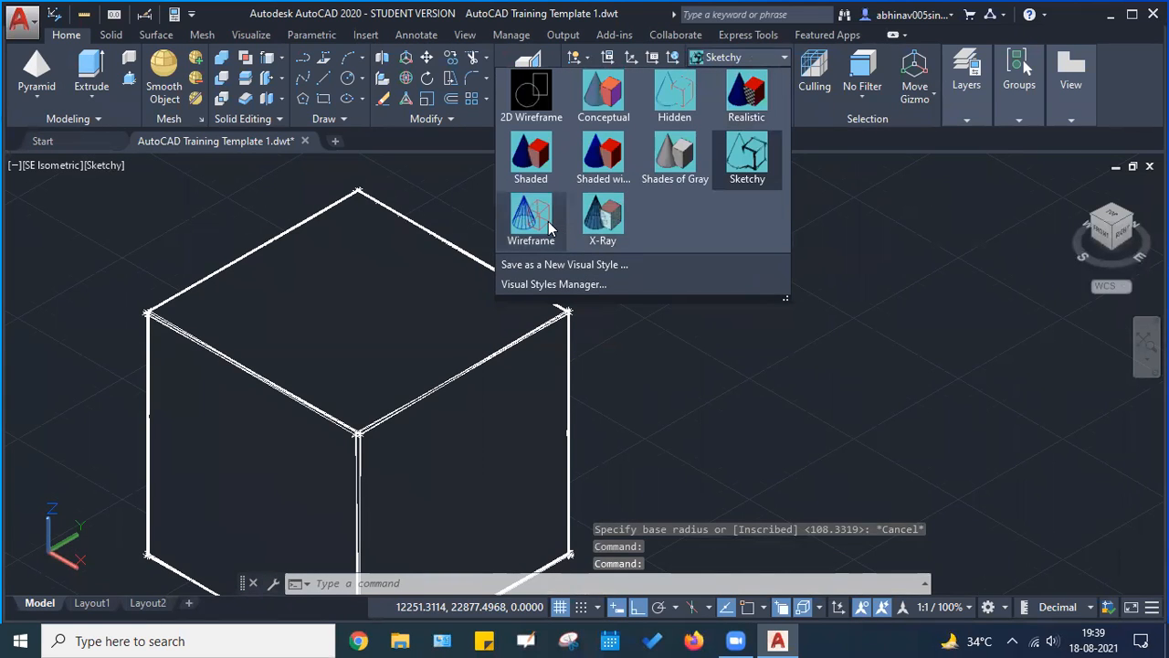
{"action": "left_click", "coordinate": [548, 223]}
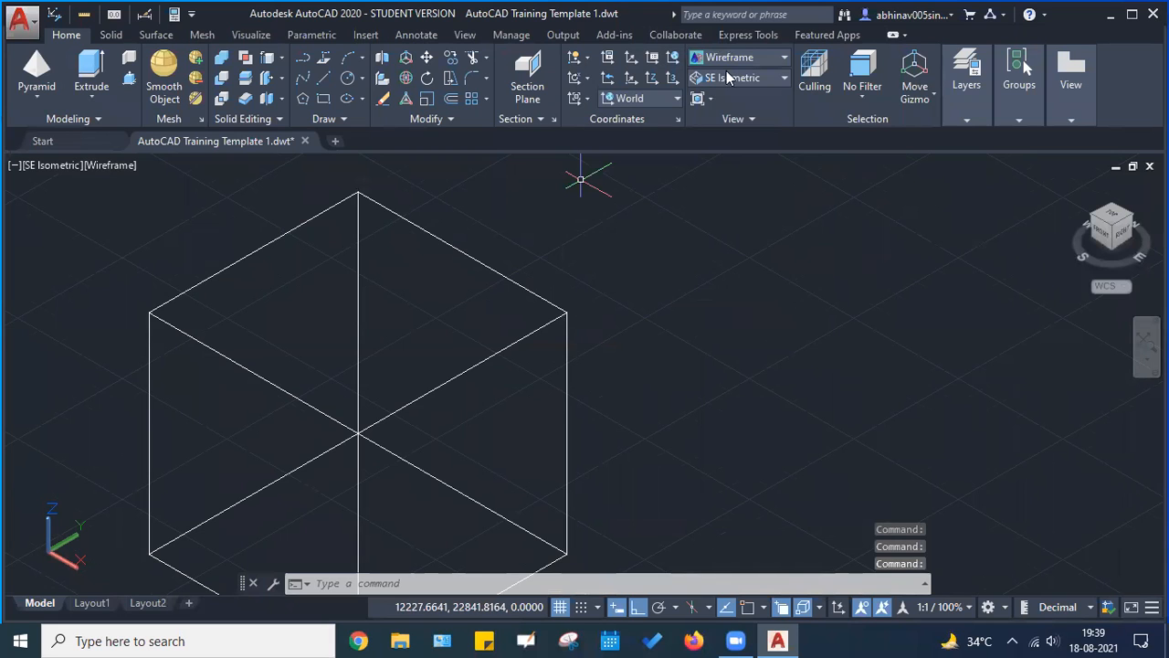
{"action": "left_click", "coordinate": [750, 60]}
{"action": "left_click", "coordinate": [617, 96]}
{"action": "left_click", "coordinate": [722, 52]}
{"action": "left_click", "coordinate": [541, 96]}
Set the visual style to Hidden for the cube
{"action": "left_click", "coordinate": [722, 60]}
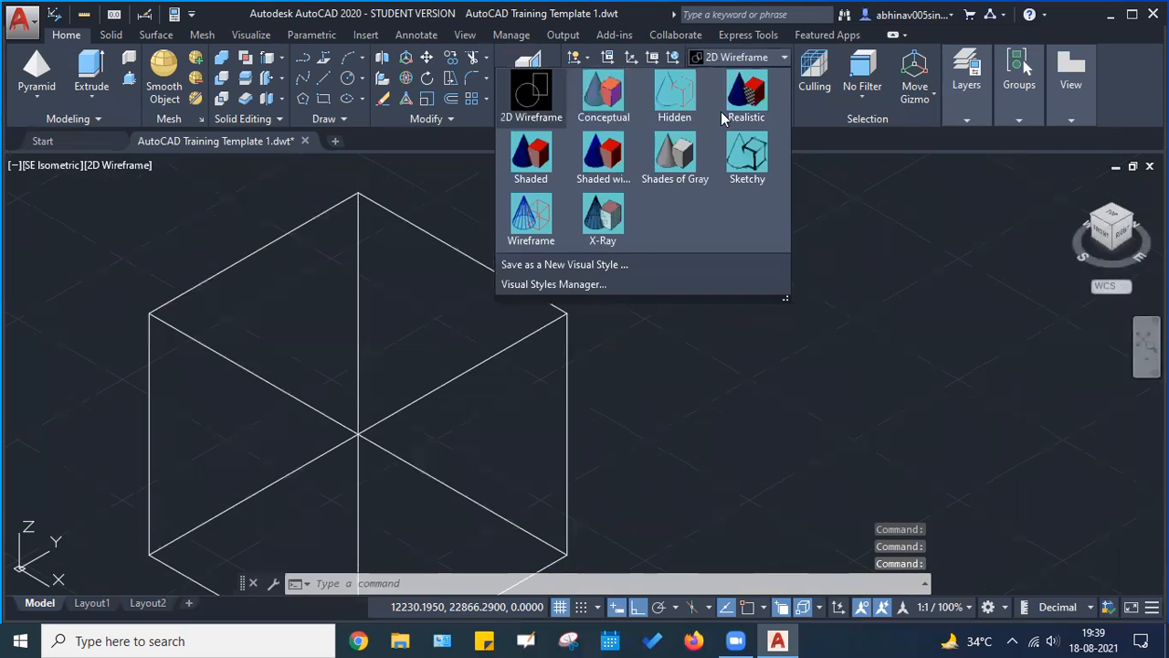
{"action": "left_click", "coordinate": [674, 102]}
{"action": "middle_click_drag", "start_coordinate": [411, 302], "coordinate": [425, 305]}
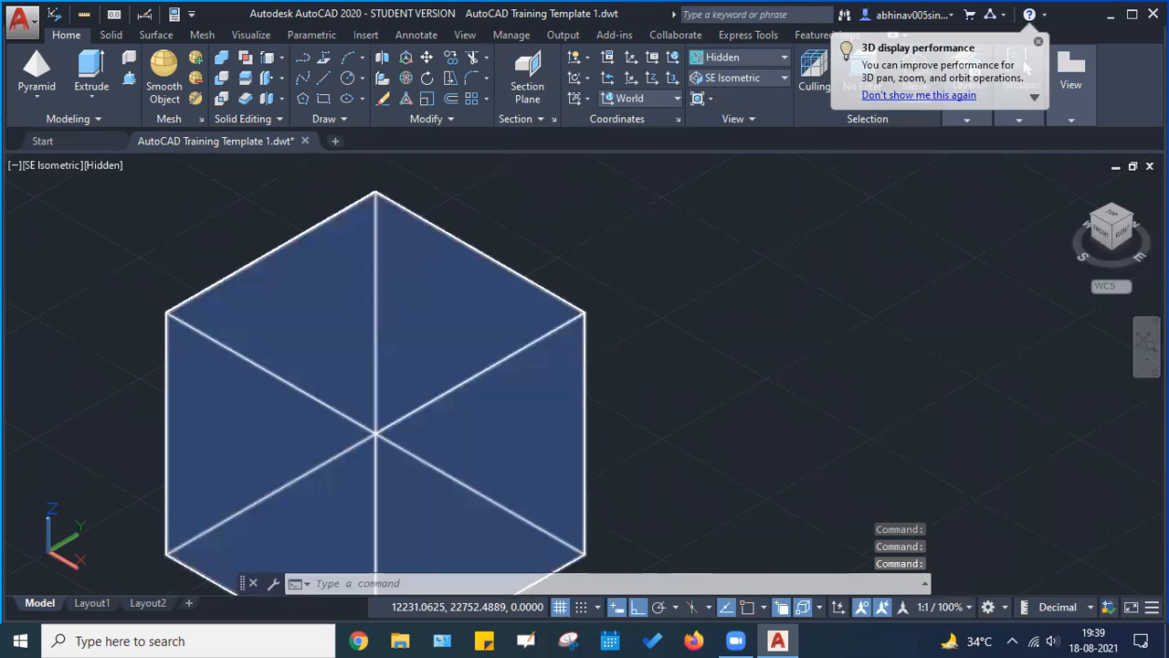
{"action": "key", "text": "Escape"}
{"action": "key", "text": "Escape"}
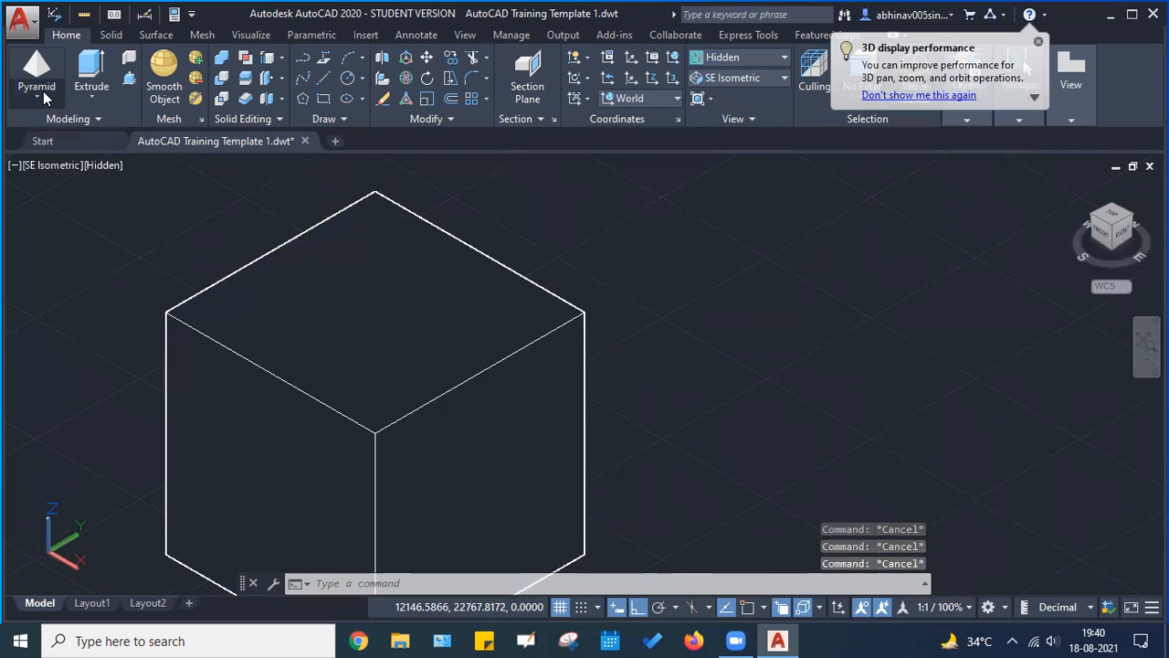
{"action": "left_click", "coordinate": [38, 95]}
{"action": "left_click", "coordinate": [41, 263]}
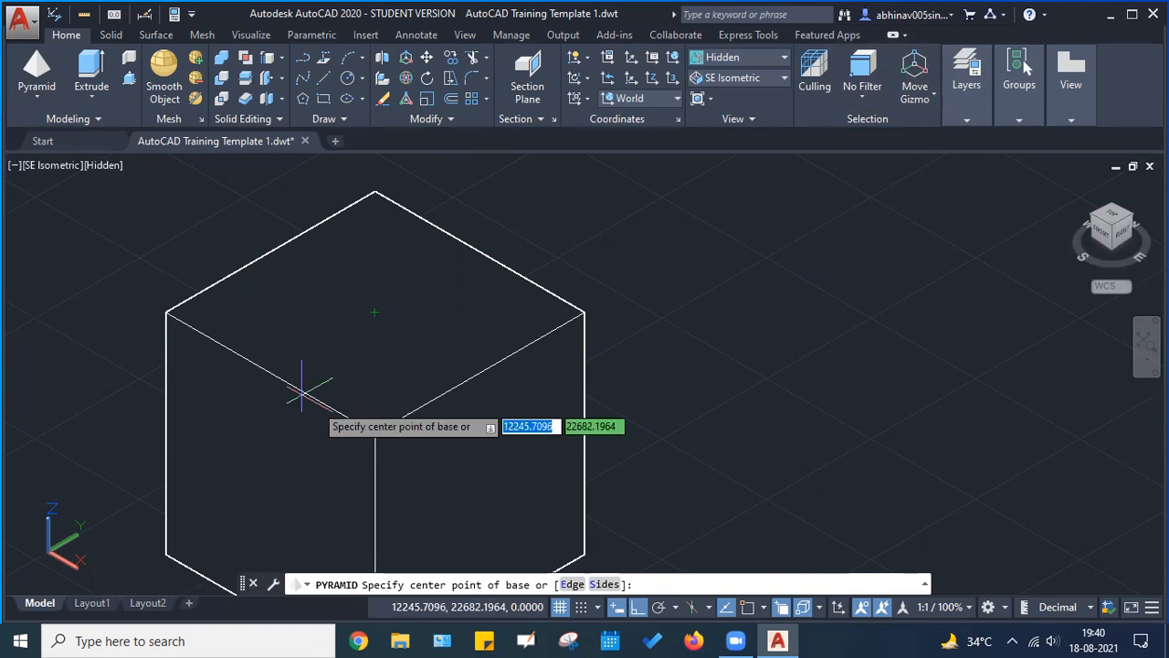
{"action": "left_click", "coordinate": [379, 314]}
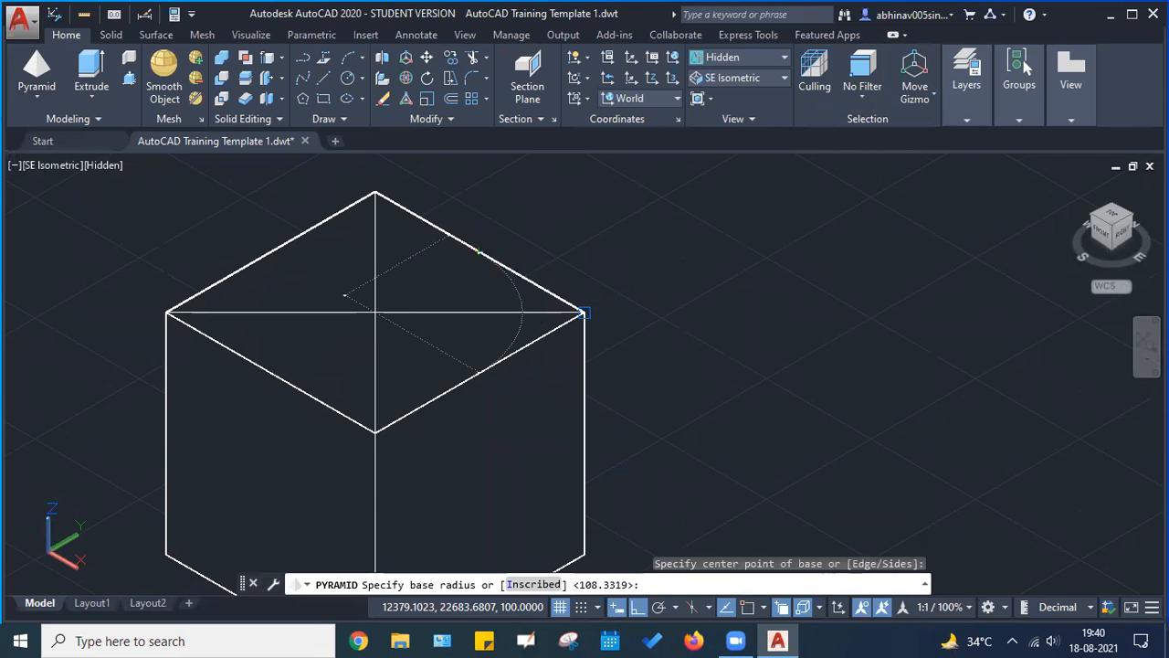
{"action": "left_click", "coordinate": [582, 312]}
{"action": "scroll", "coordinate": [427, 246], "scroll_direction": "down", "scroll_amount": 8}
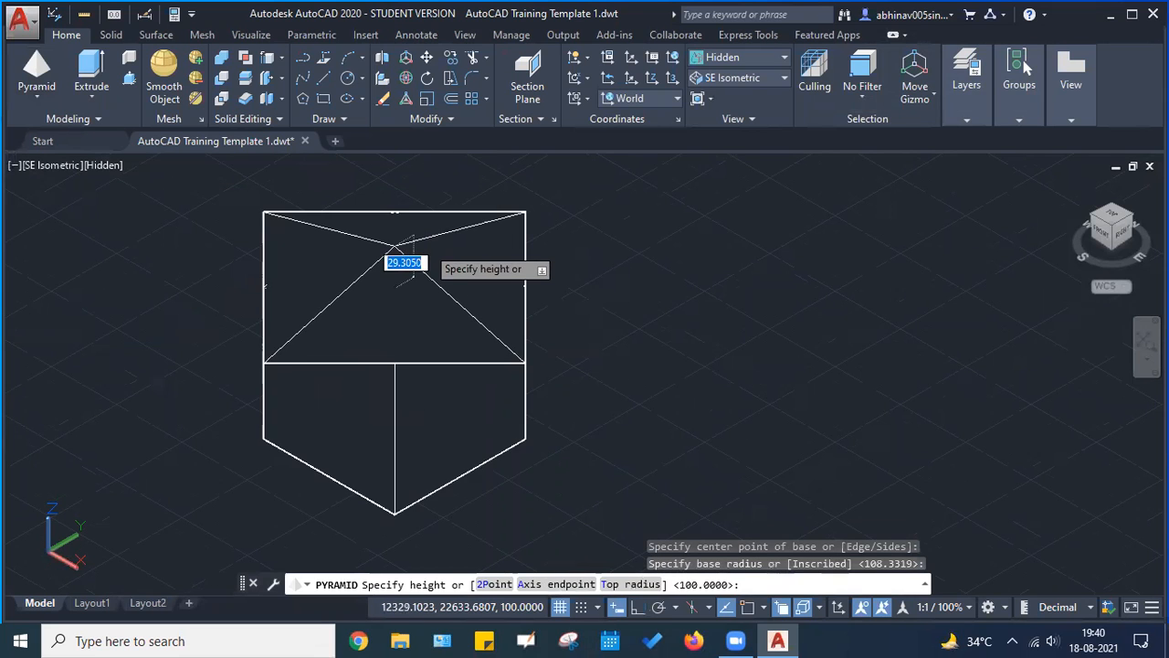
{"action": "key", "text": "Escape"}
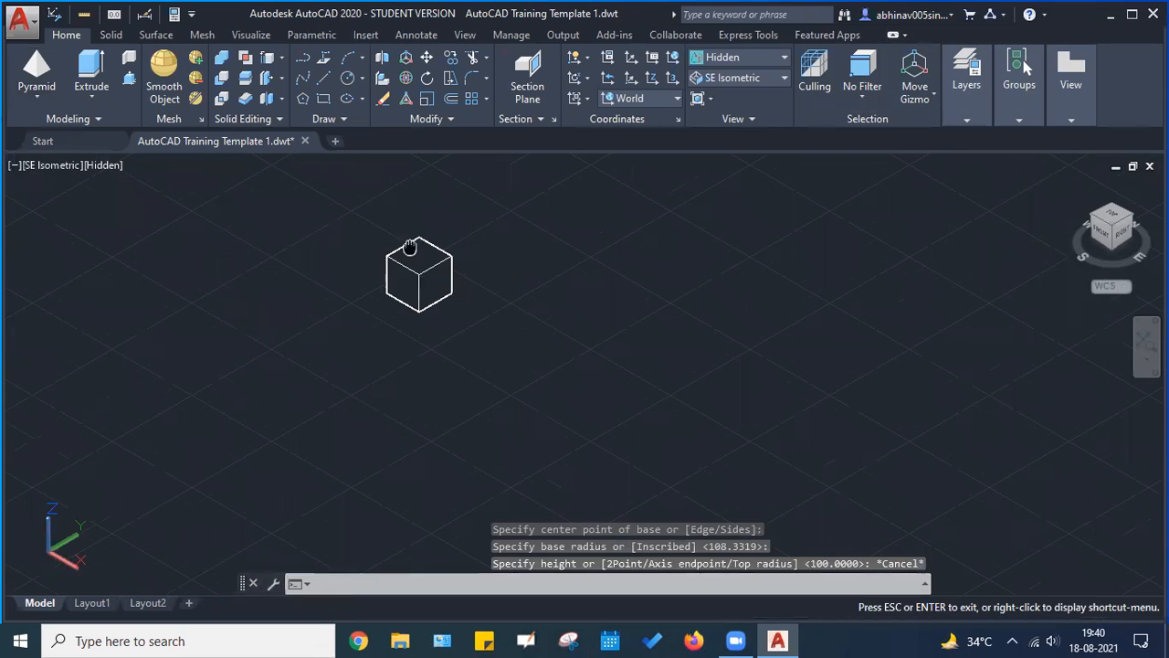
{"action": "scroll", "coordinate": [370, 302], "scroll_direction": "up", "scroll_amount": 5}
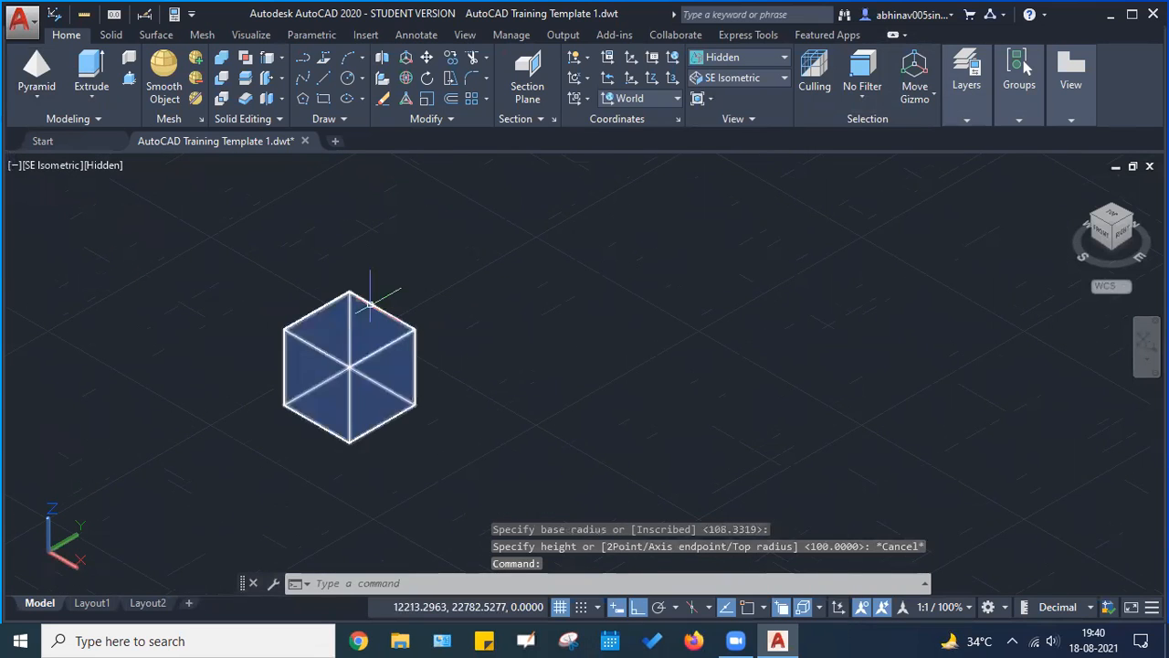
{"action": "key", "text": "Escape"}
Check the enabled 3D object snap modes and turn on 2D object snap
{"action": "left_click", "coordinate": [733, 57]}
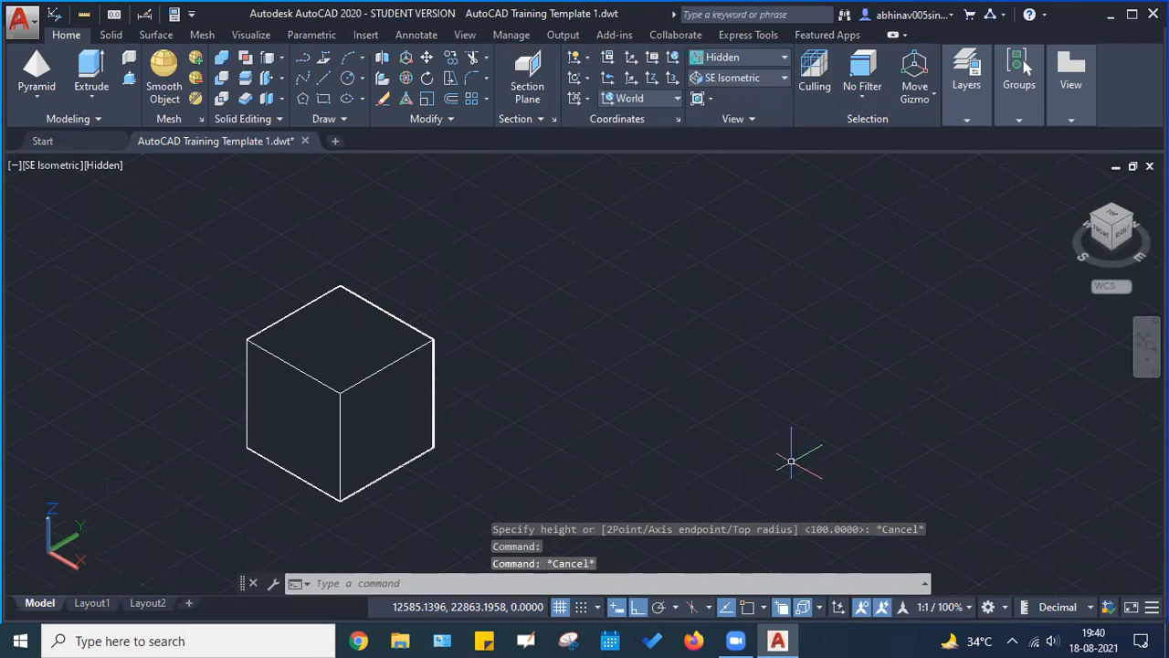
{"action": "left_click", "coordinate": [777, 608]}
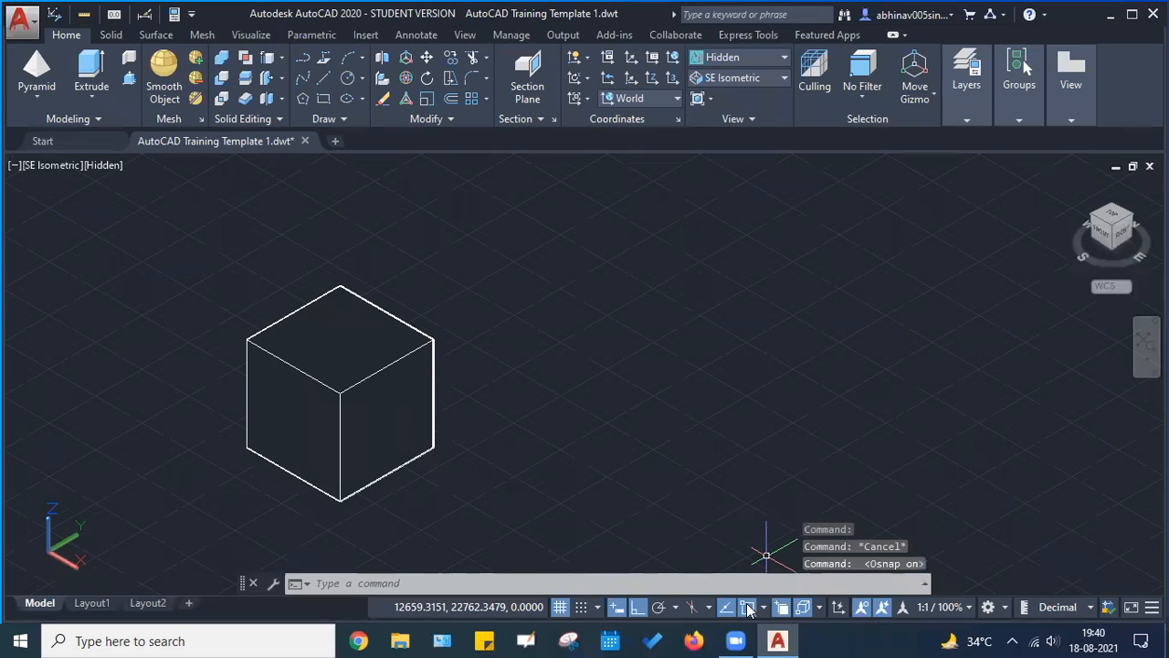
{"action": "left_click", "coordinate": [821, 608]}
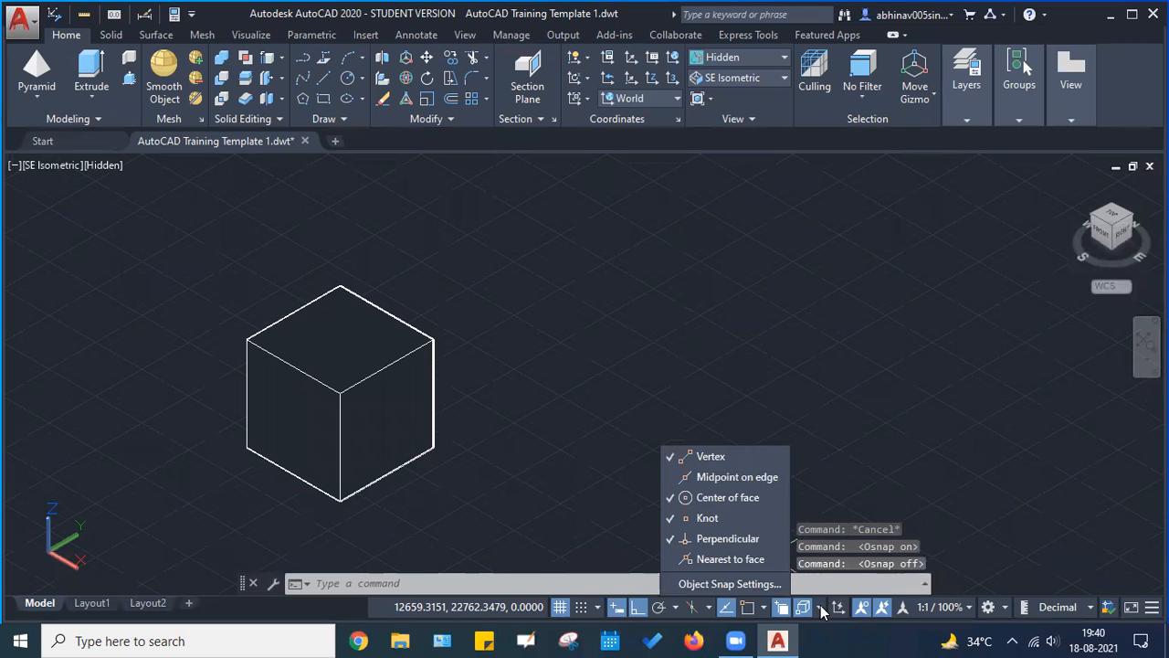
{"action": "left_click", "coordinate": [767, 604]}
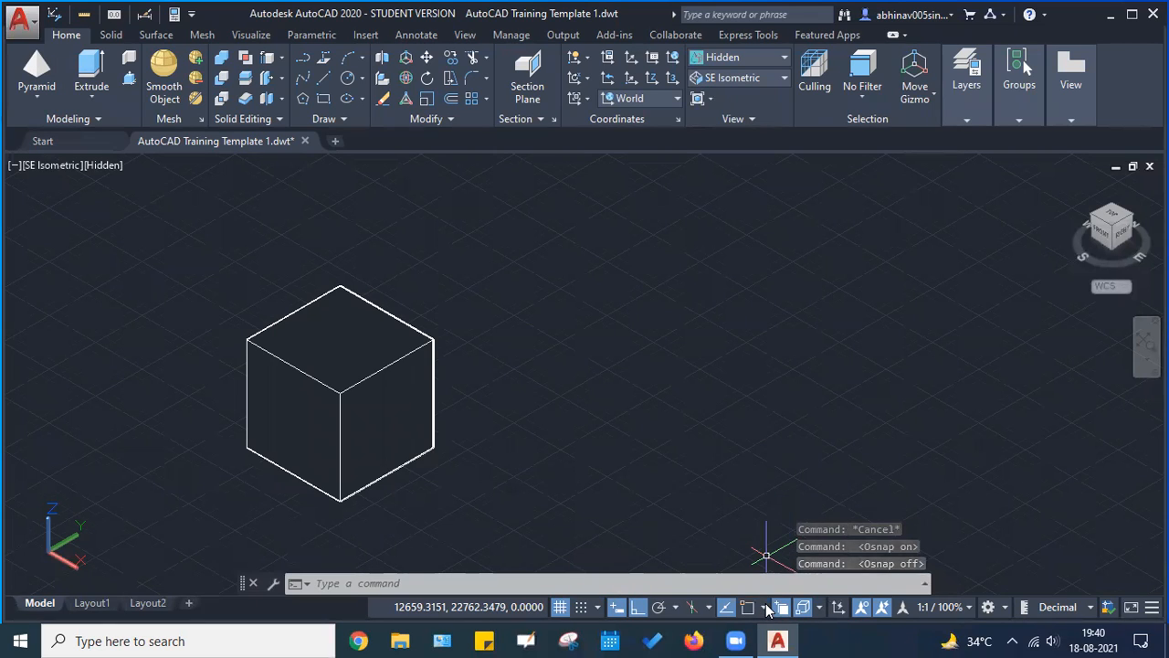
{"action": "left_click", "coordinate": [745, 605]}
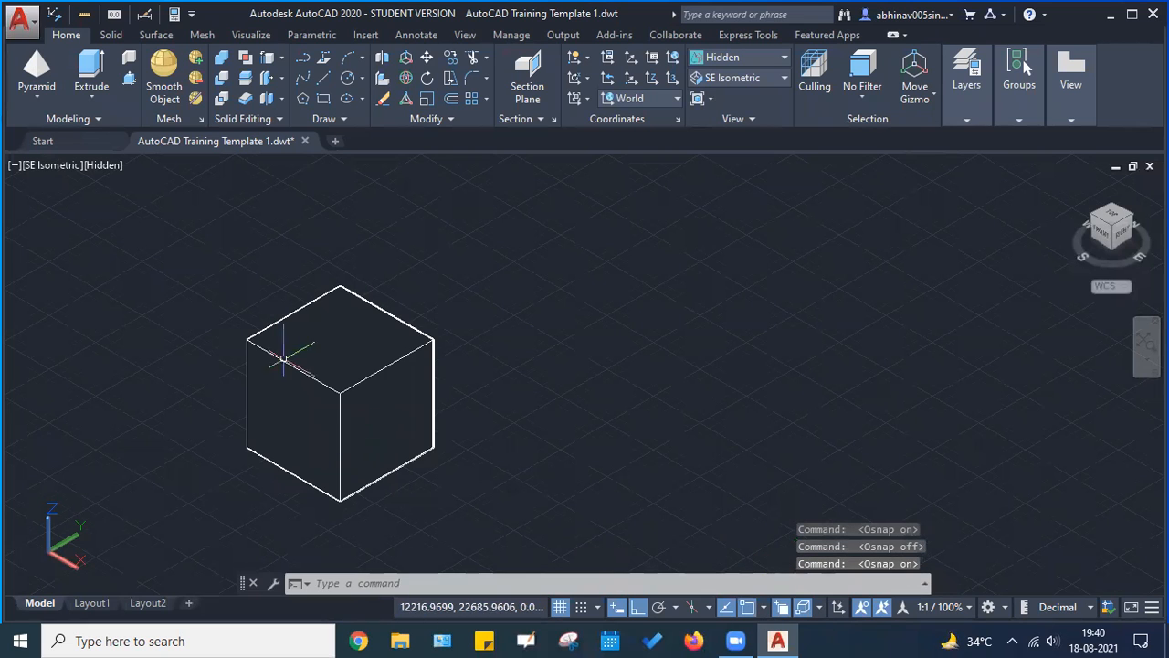
{"action": "scroll", "coordinate": [322, 395], "scroll_direction": "up", "scroll_amount": 2}
{"action": "key", "text": "Escape"}
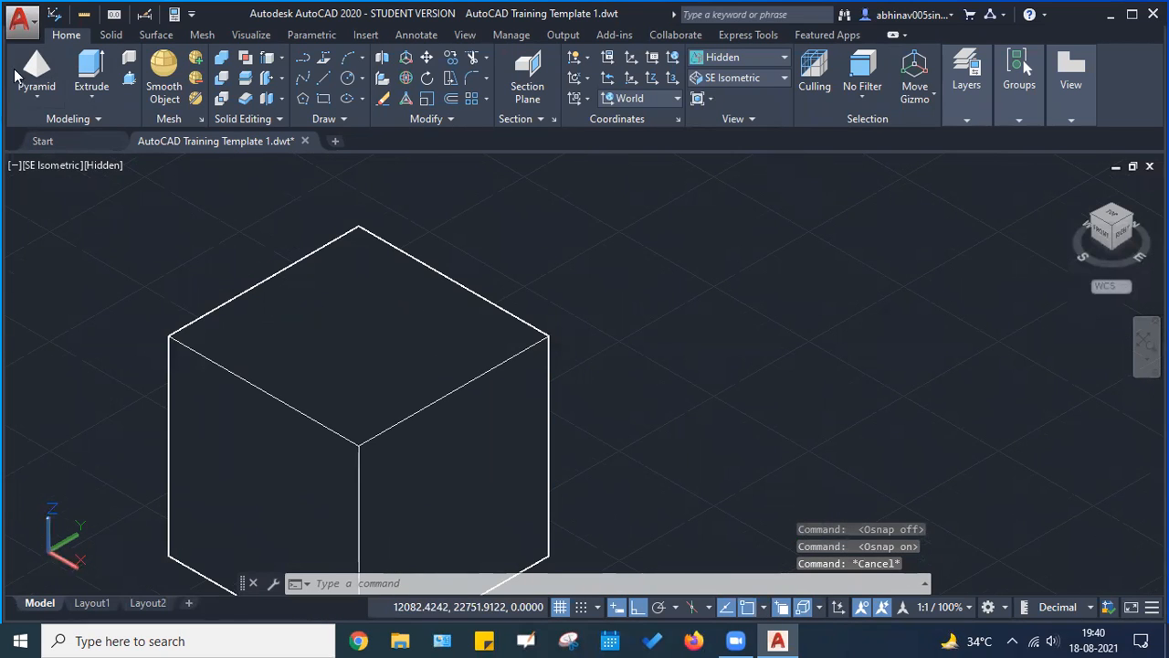
Create a pyramid centred on the cube's top face, with its base reaching an edge midpoint and a height of 300
{"action": "left_click", "coordinate": [37, 82]}
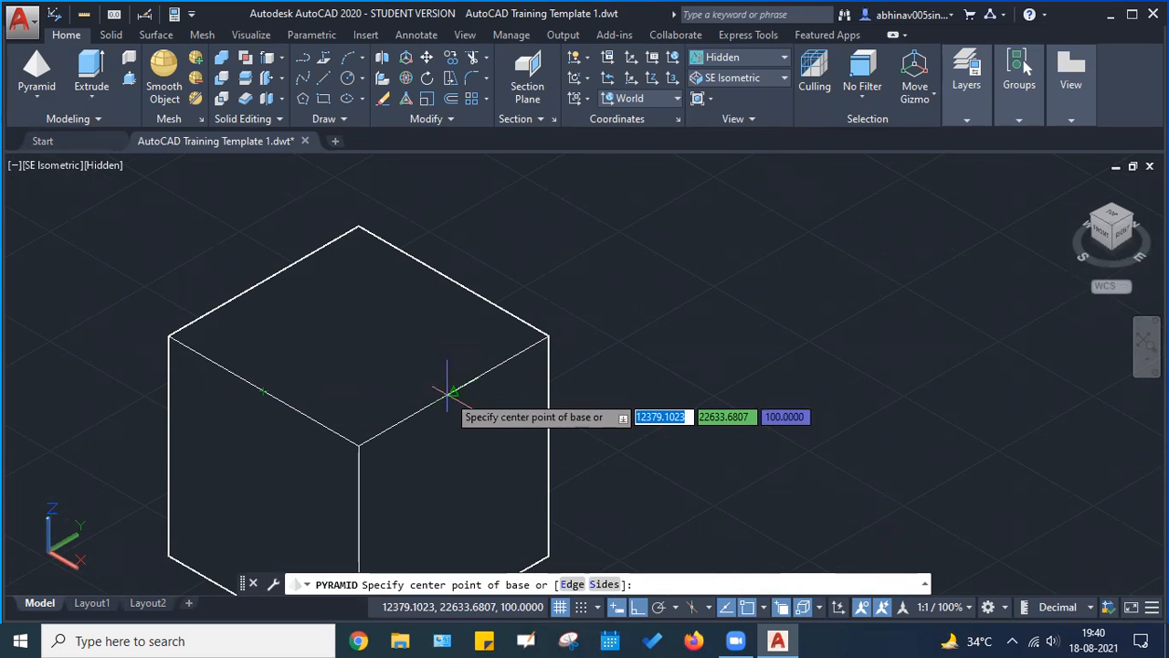
{"action": "left_click", "coordinate": [358, 338]}
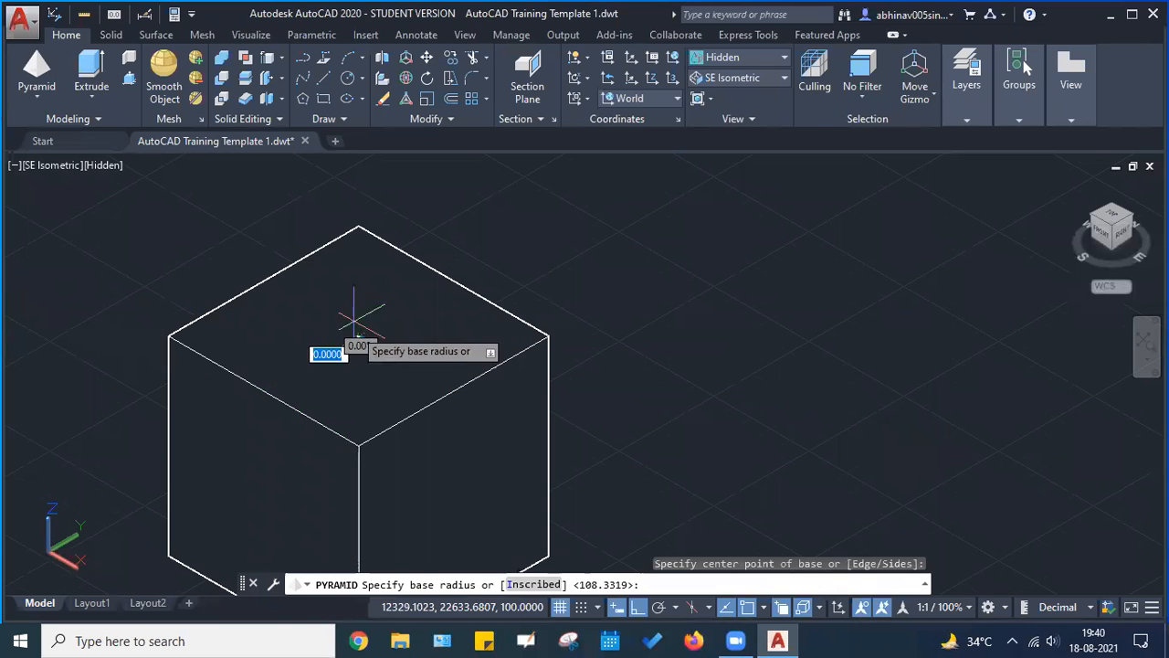
{"action": "left_click", "coordinate": [453, 279]}
{"action": "scroll", "coordinate": [424, 261], "scroll_direction": "down", "scroll_amount": 6}
{"action": "middle_click_drag", "start_coordinate": [446, 210], "coordinate": [364, 312]}
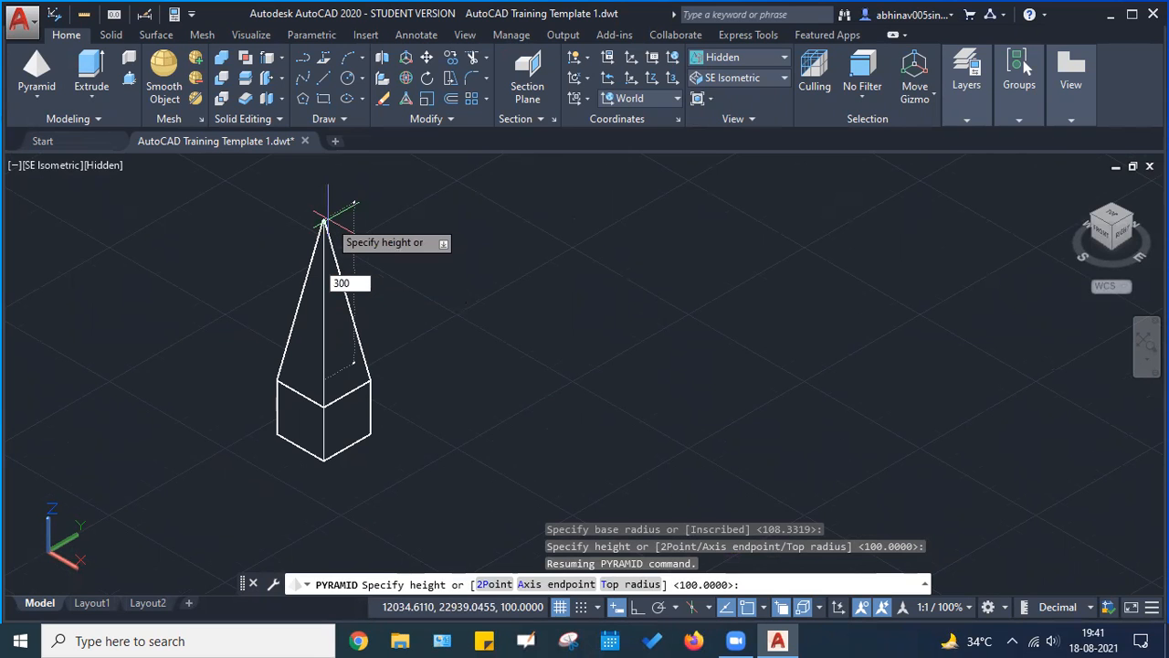
{"action": "key", "text": "Return"}
{"action": "key", "text": "Escape"}
{"action": "key", "text": "Escape"}
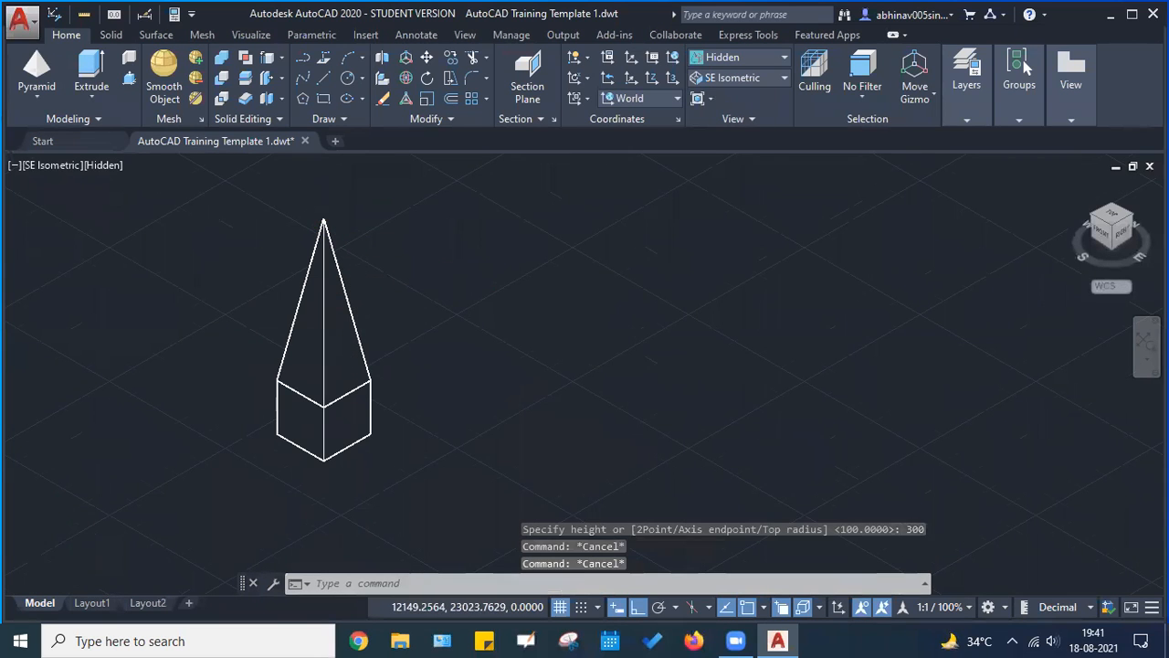
Set the visual style to Realistic for the cube and pyramid
{"action": "scroll", "coordinate": [420, 280], "scroll_direction": "down", "scroll_amount": 3}
{"action": "left_click", "coordinate": [762, 57]}
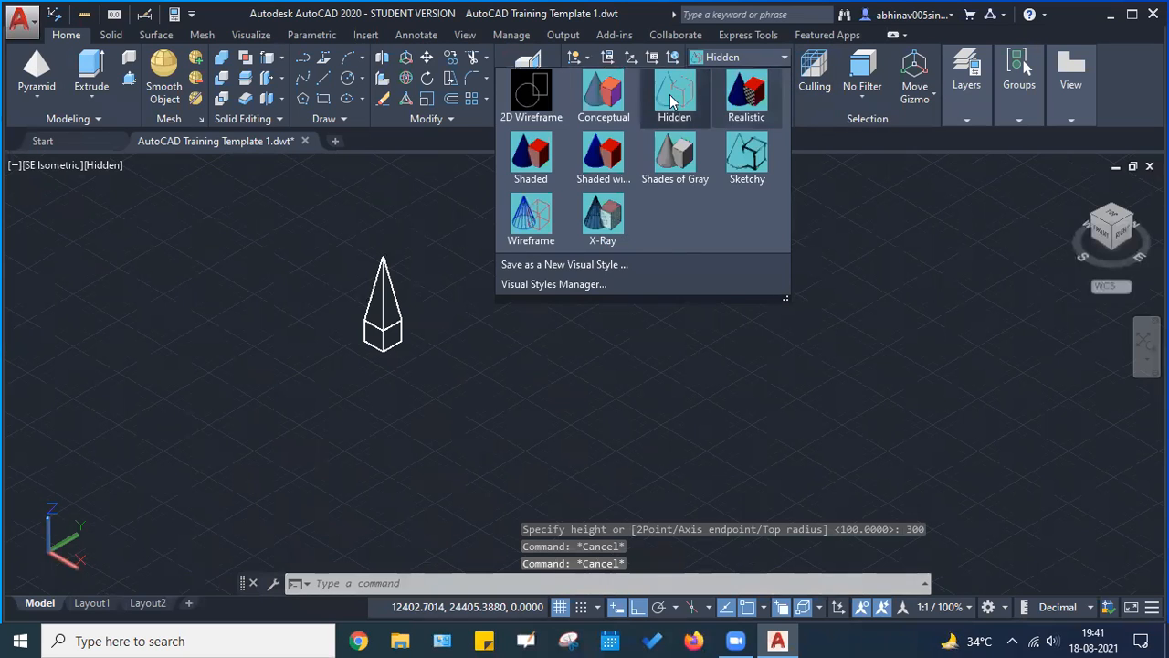
{"action": "left_click", "coordinate": [753, 94]}
{"action": "scroll", "coordinate": [391, 292], "scroll_direction": "up", "scroll_amount": 6}
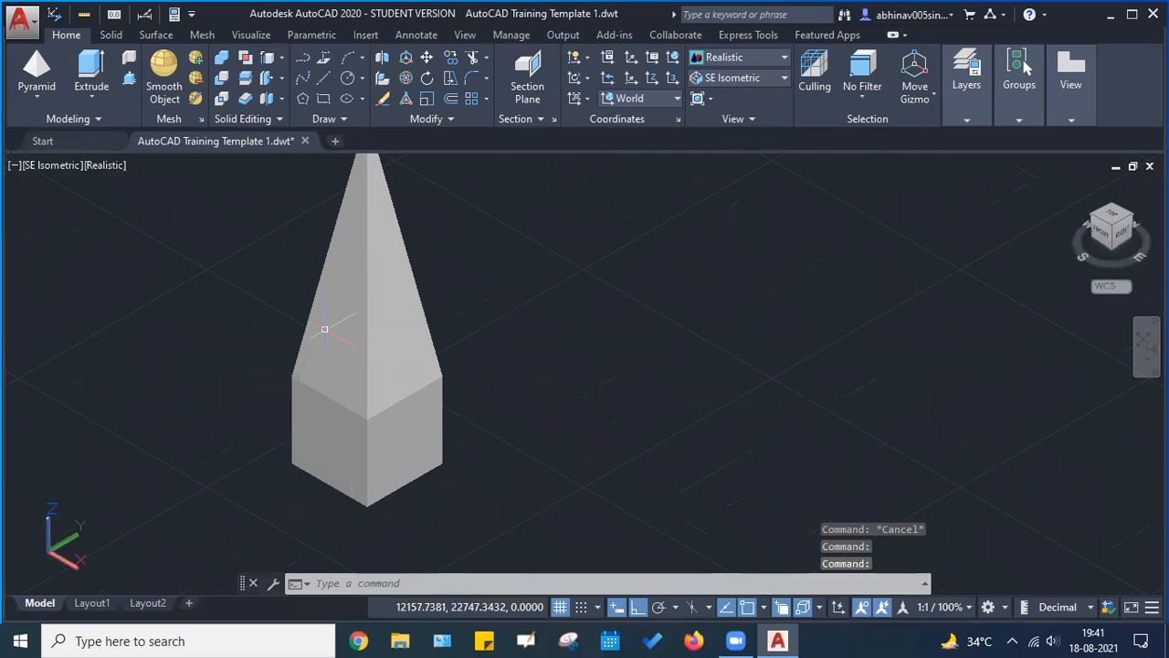
Select the cube beneath the pyramid
{"action": "scroll", "coordinate": [324, 329], "scroll_direction": "down", "scroll_amount": 3}
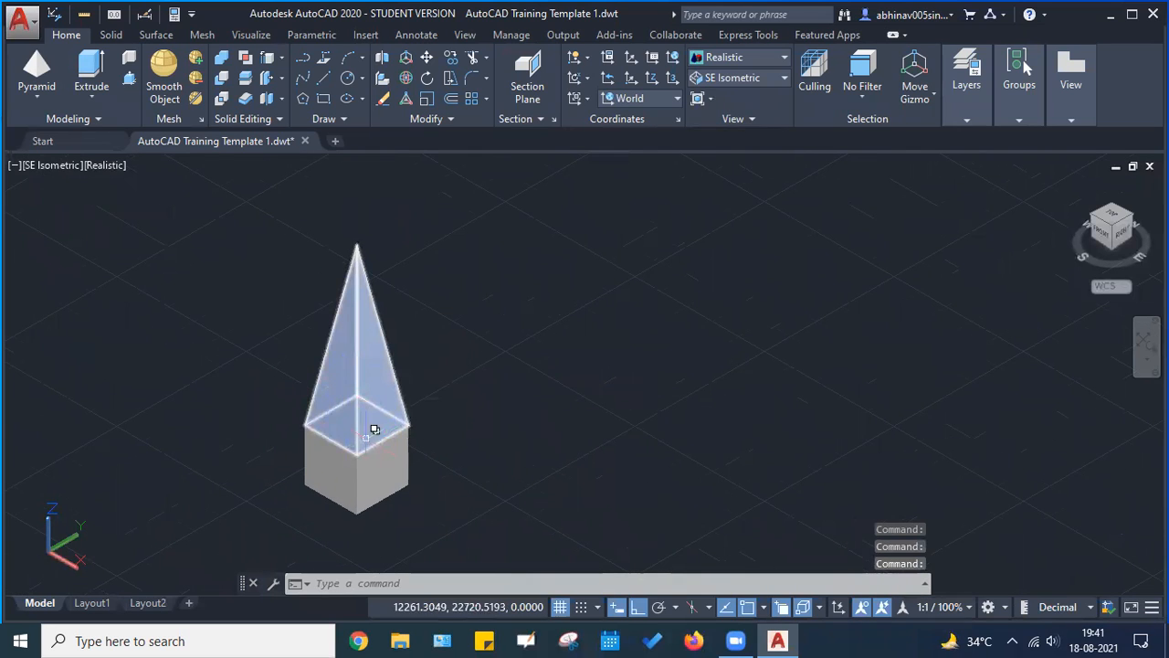
{"action": "scroll", "coordinate": [370, 429], "scroll_direction": "up", "scroll_amount": 1}
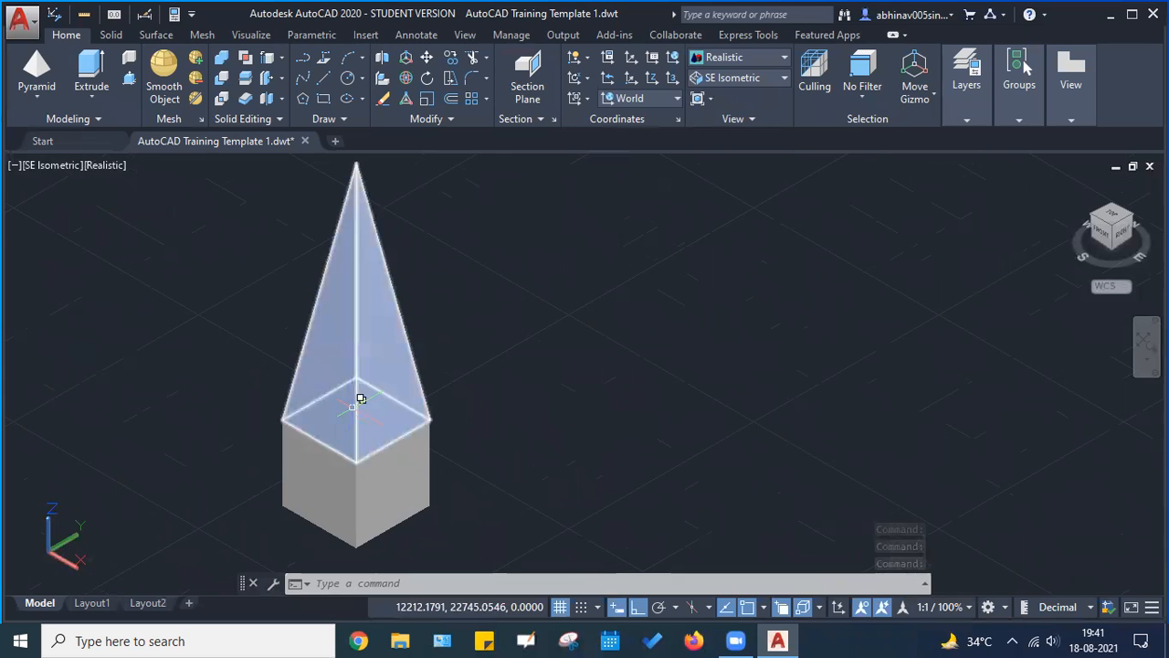
{"action": "scroll", "coordinate": [384, 349], "scroll_direction": "down", "scroll_amount": 2}
{"action": "scroll", "coordinate": [404, 405], "scroll_direction": "up", "scroll_amount": 3}
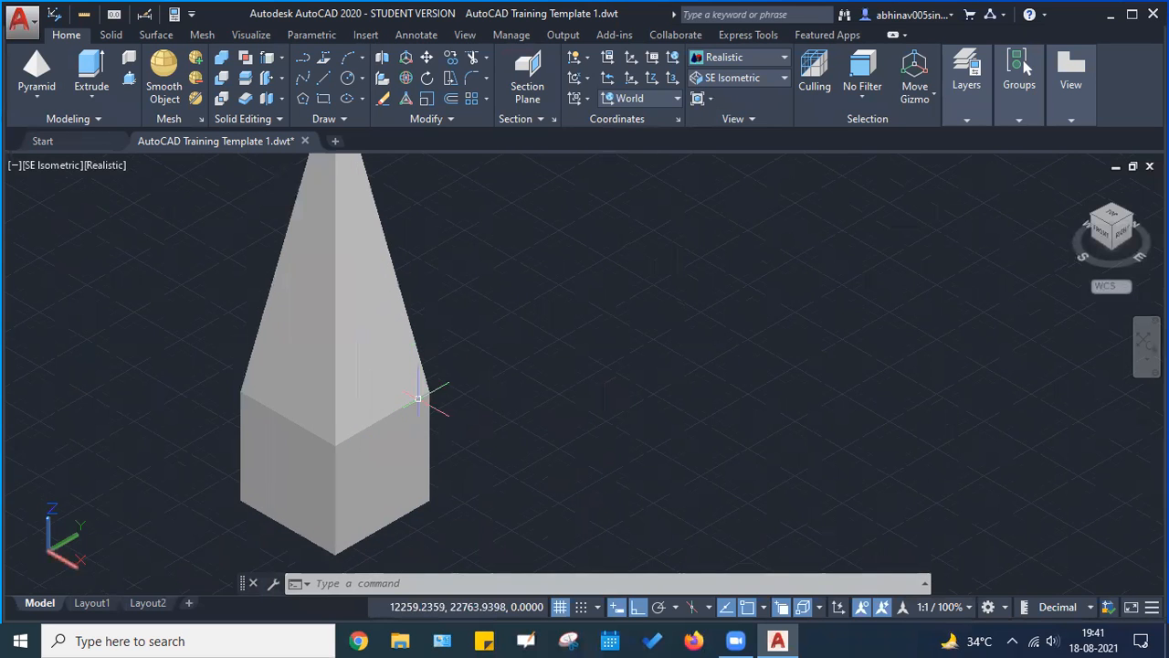
{"action": "scroll", "coordinate": [456, 402], "scroll_direction": "down", "scroll_amount": 4}
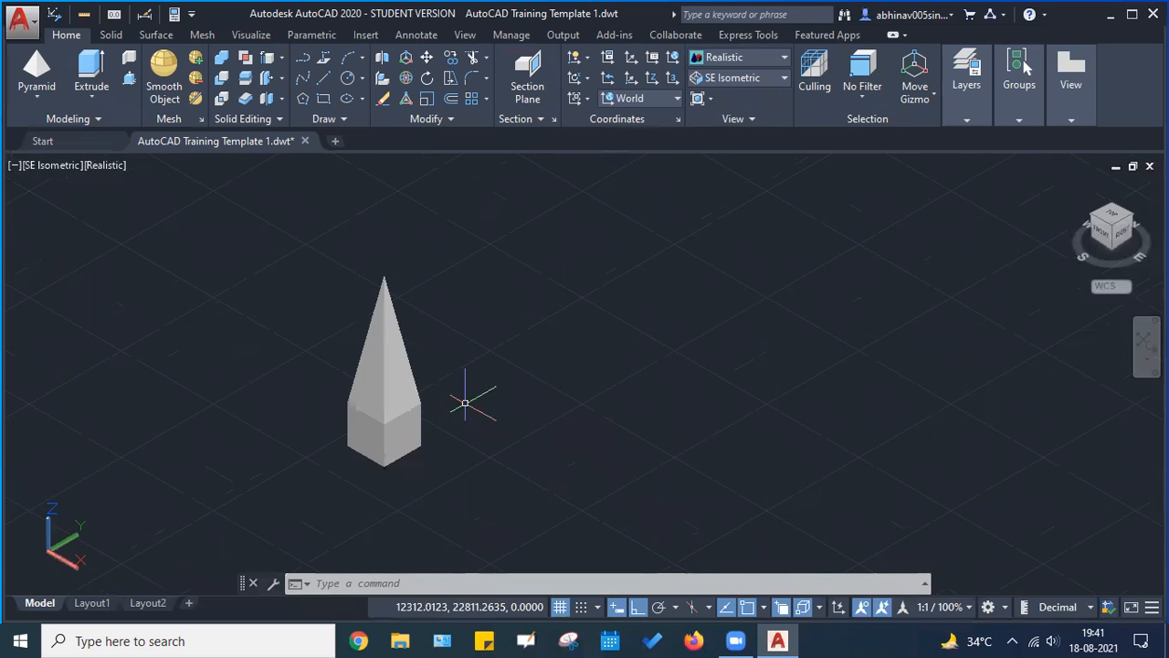
{"action": "scroll", "coordinate": [414, 397], "scroll_direction": "up", "scroll_amount": 4}
{"action": "left_click", "coordinate": [422, 454]}
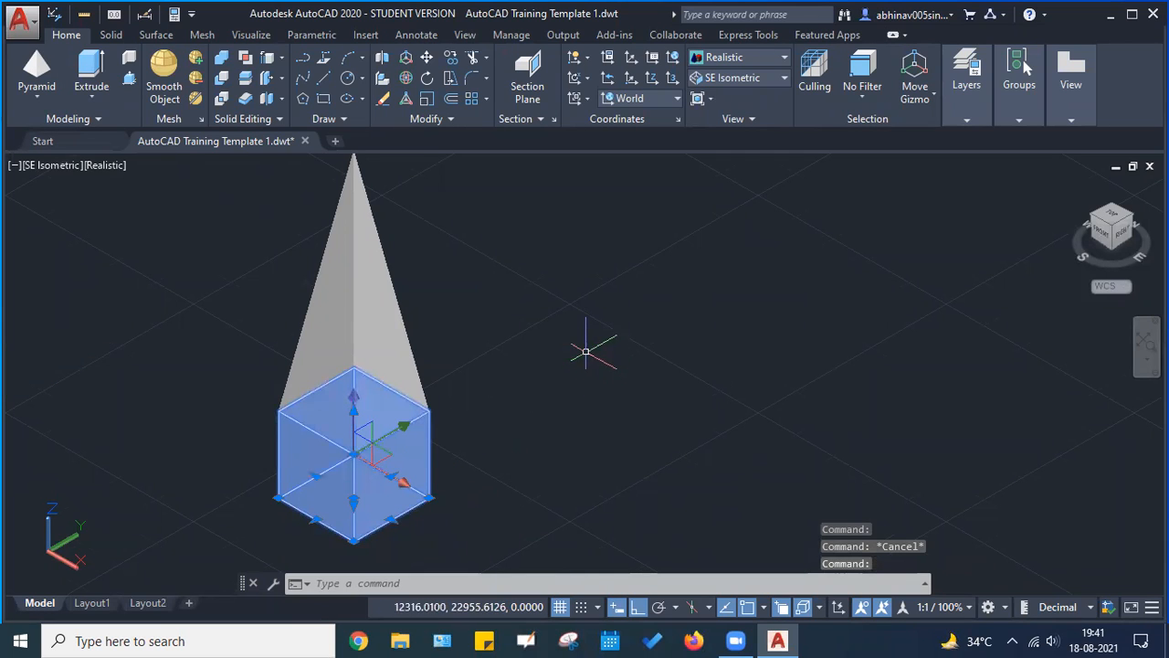
Select the pyramid separately from the cube to check that they are individual solids, and clear the selection
{"action": "key", "text": "Escape"}
{"action": "left_click", "coordinate": [380, 300]}
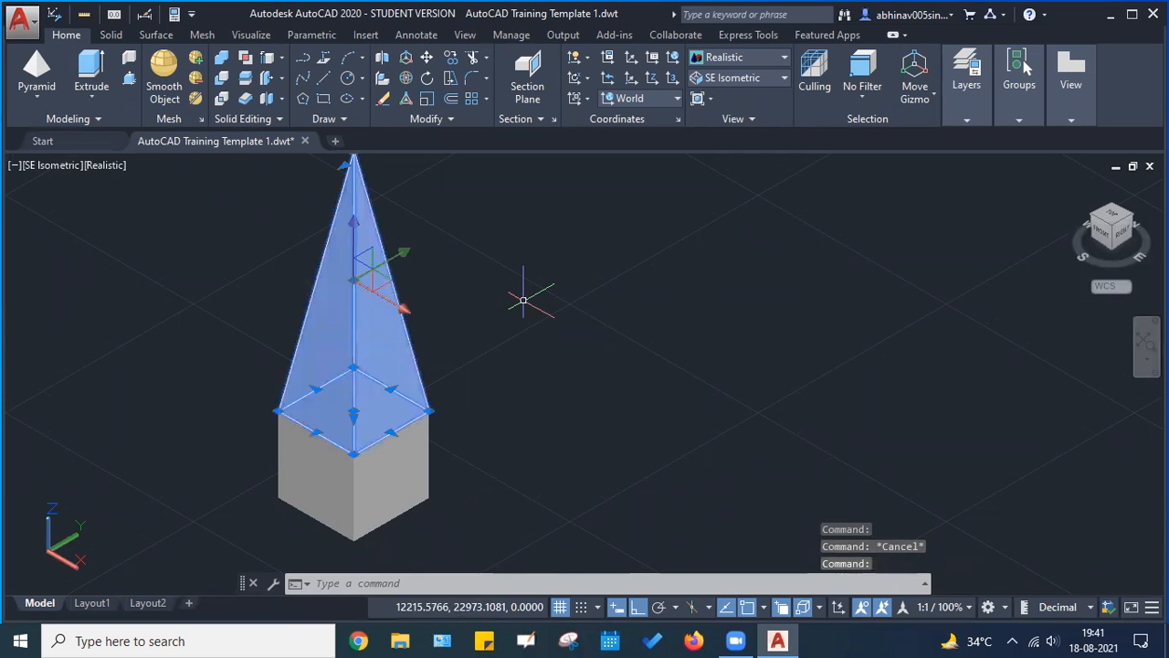
{"action": "key", "text": "Escape"}
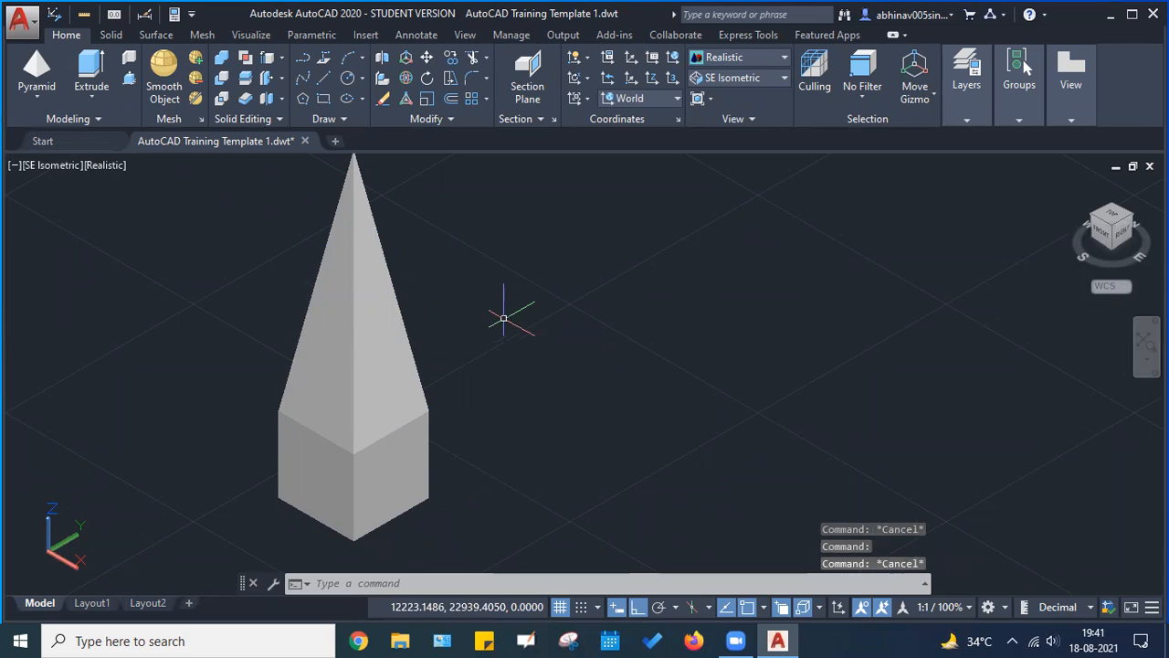
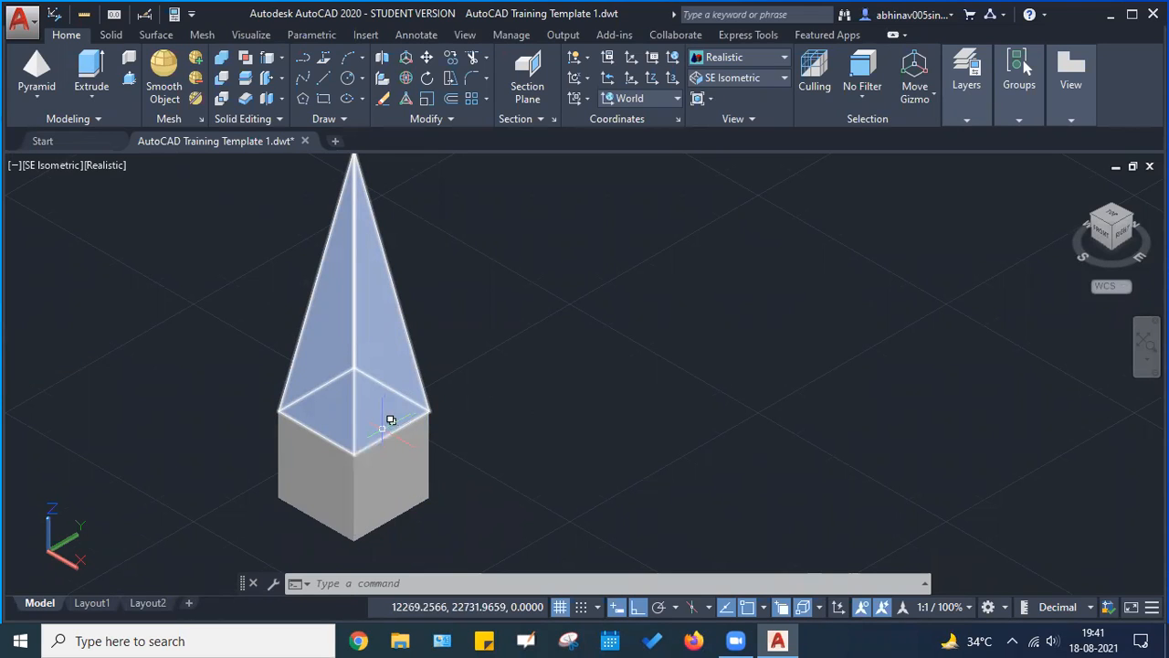
{"action": "key", "text": "Escape"}
{"action": "key", "text": "Escape"}
{"action": "key", "text": "Escape"}
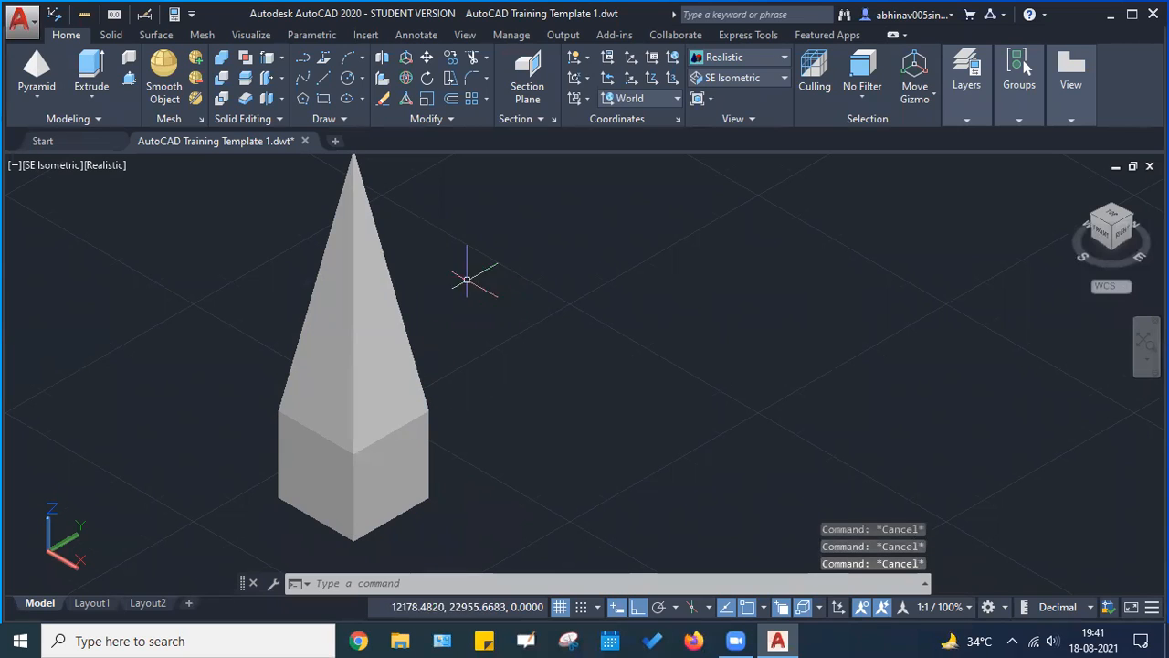
Union the cube and the pyramid into a single solid
{"action": "left_click", "coordinate": [222, 61]}
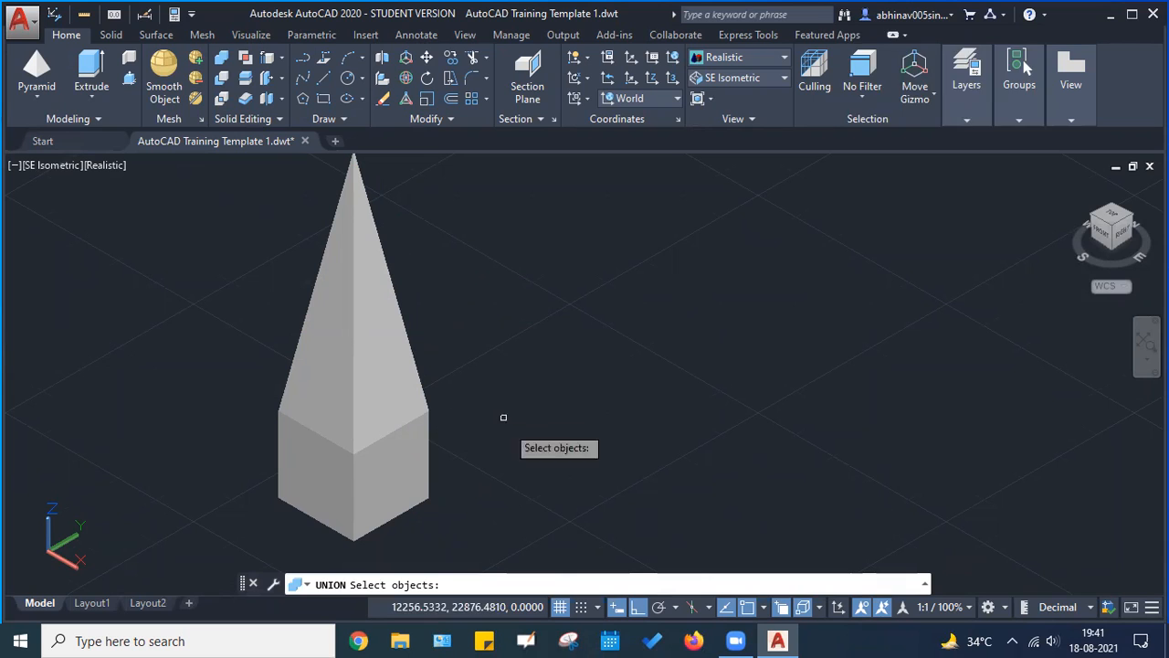
{"action": "left_click", "coordinate": [411, 449]}
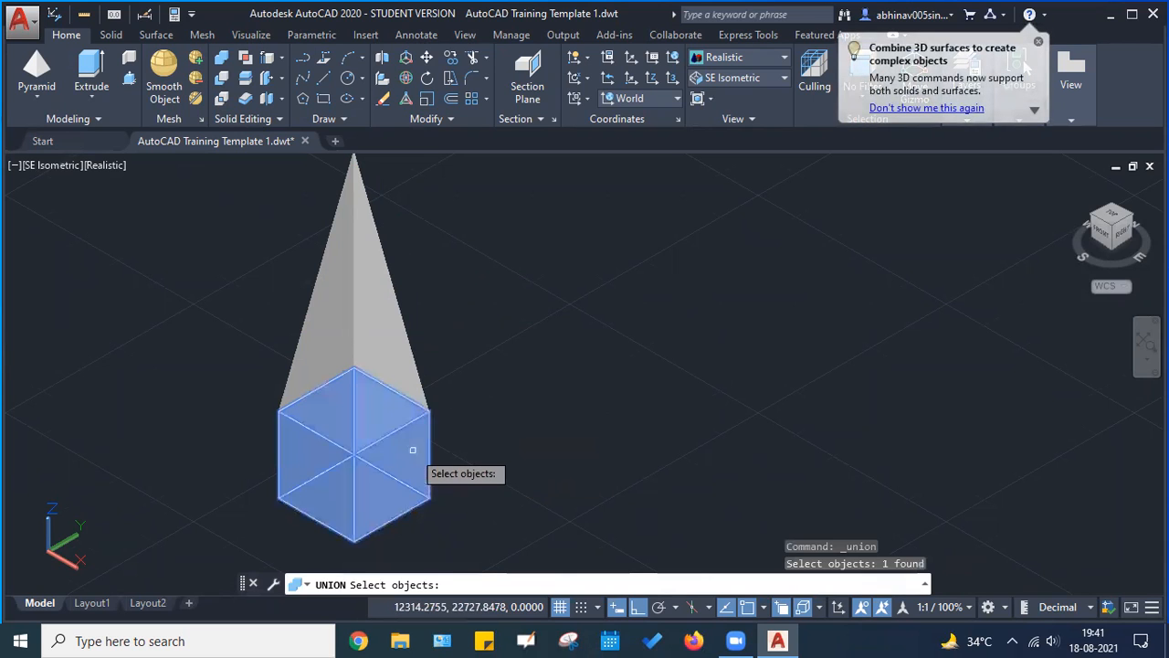
{"action": "left_click", "coordinate": [397, 342]}
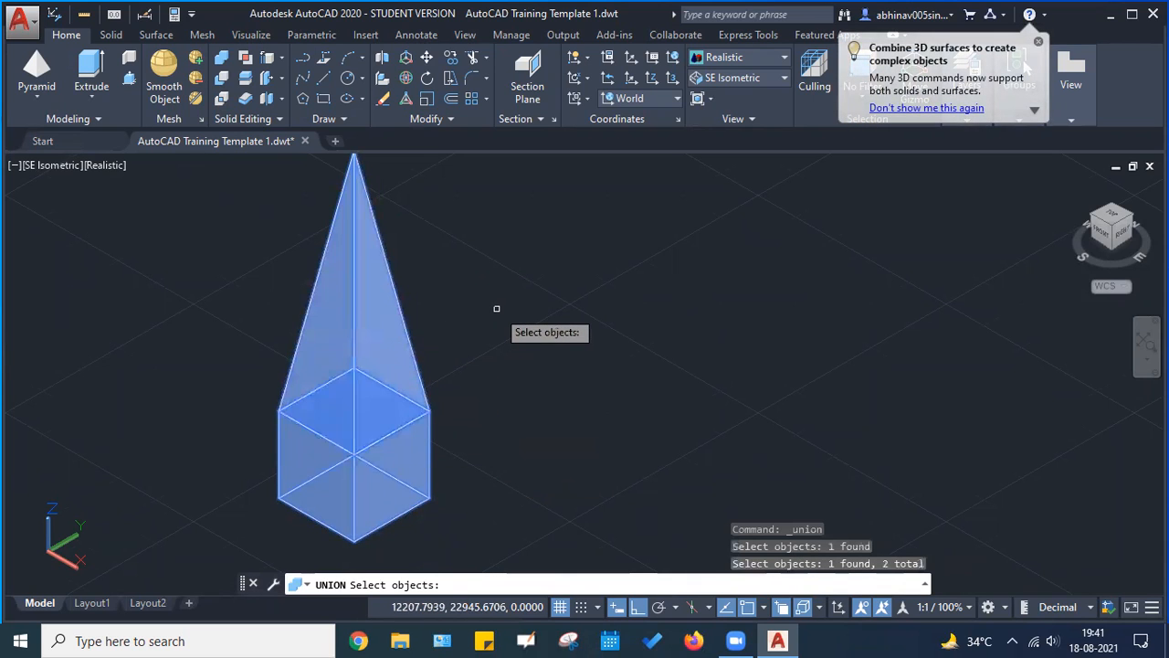
{"action": "key", "text": "Return"}
Select the joined cube and pyramid to check that they behave as one solid, and clear the selection
{"action": "left_click", "coordinate": [339, 337]}
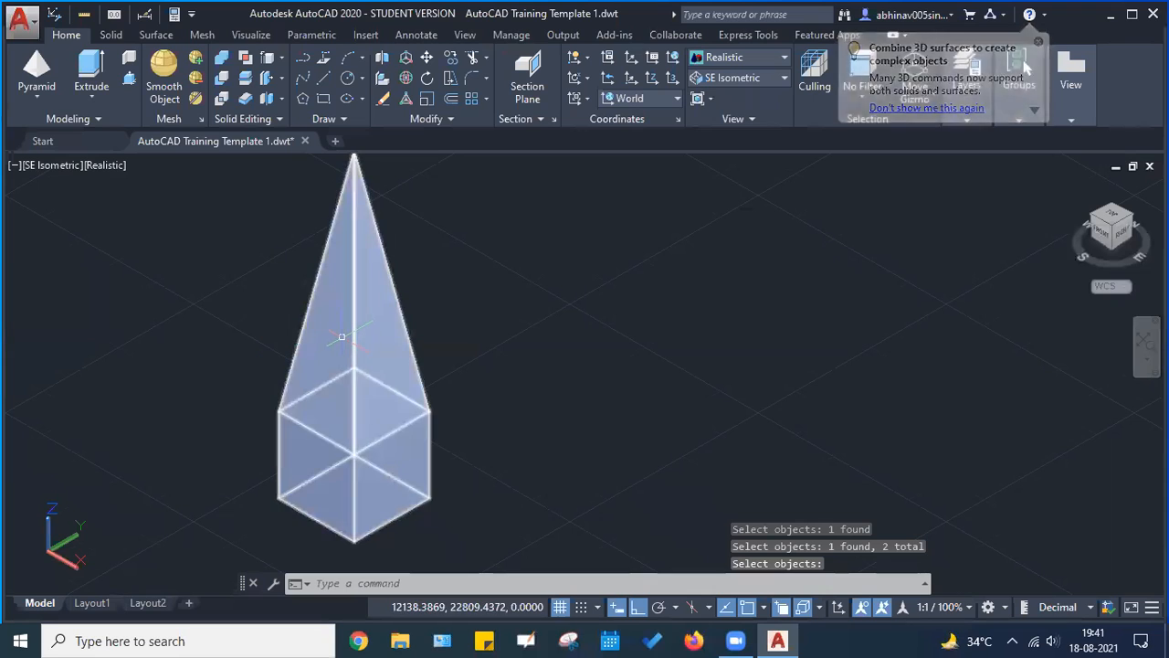
{"action": "key", "text": "Escape"}
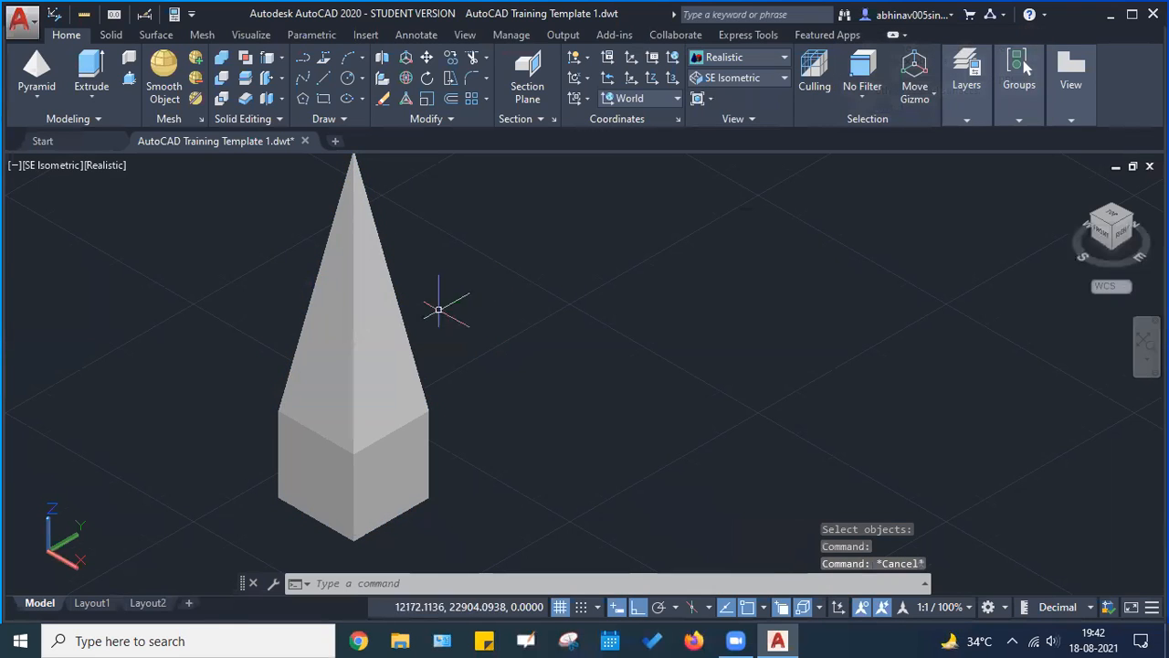
{"action": "left_click", "coordinate": [389, 286]}
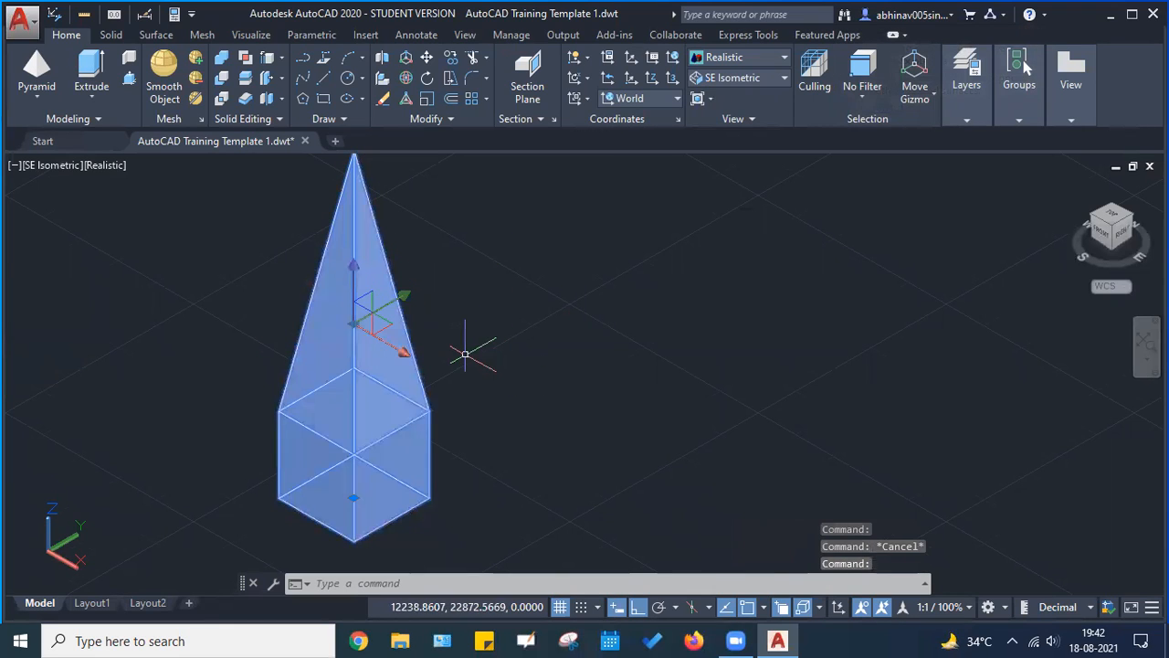
{"action": "key", "text": "Escape"}
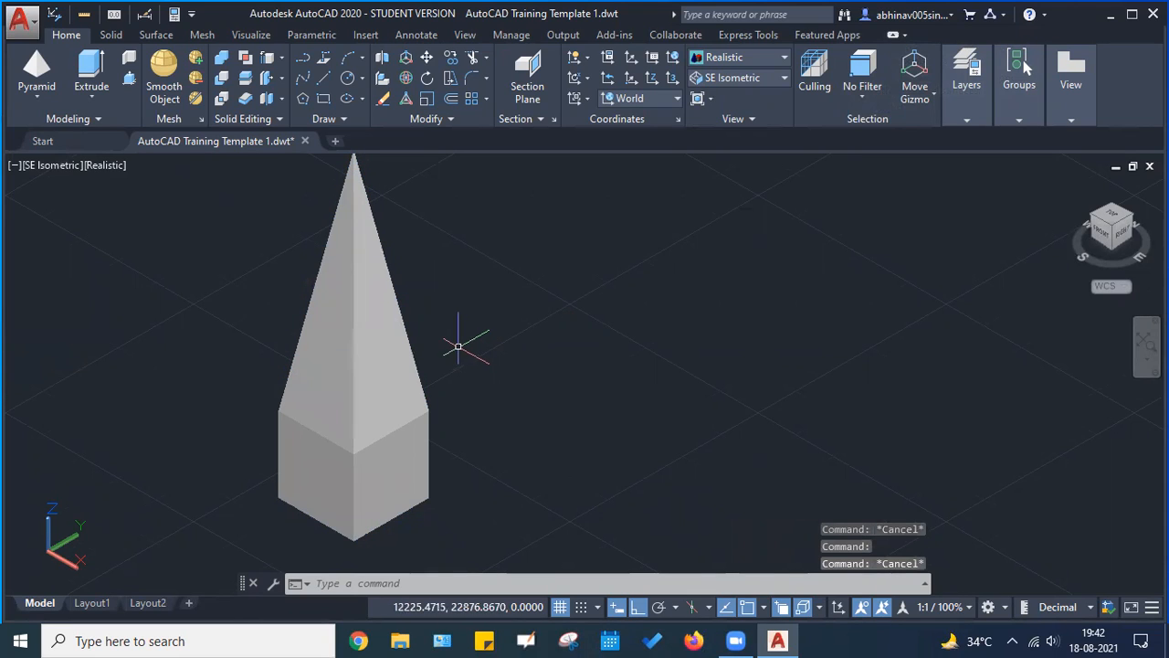
{"action": "key", "text": "Escape"}
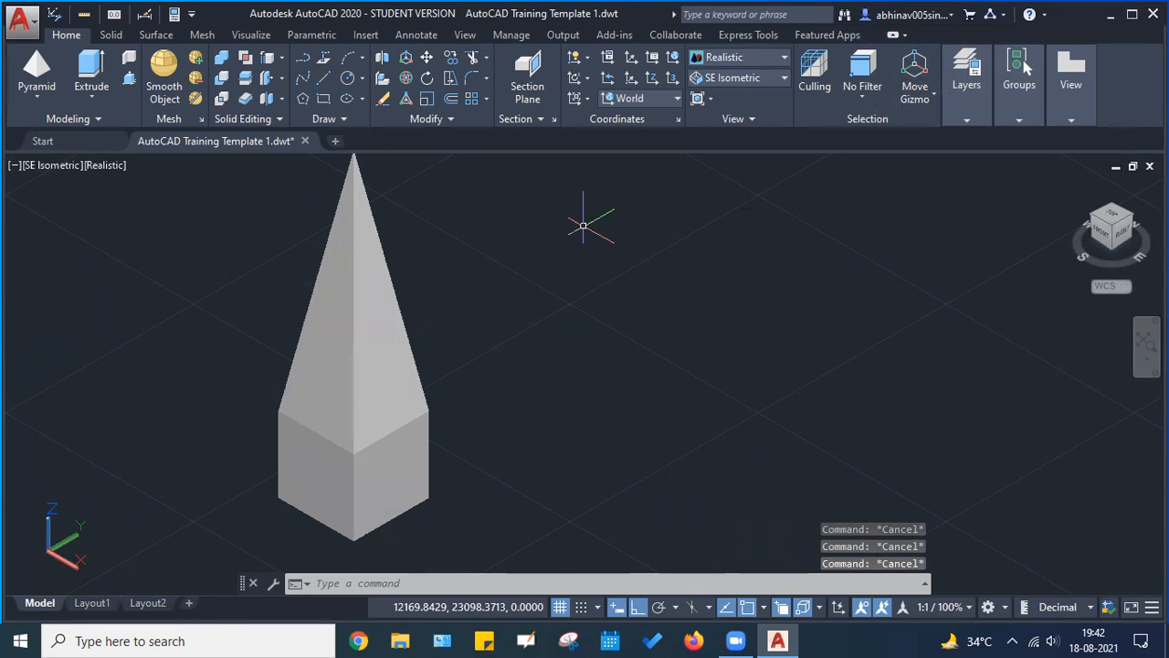
Erase the combined cube-and-pyramid solid from the drawing
{"action": "scroll", "coordinate": [402, 301], "scroll_direction": "down", "scroll_amount": 4}
{"action": "left_click", "coordinate": [573, 432]}
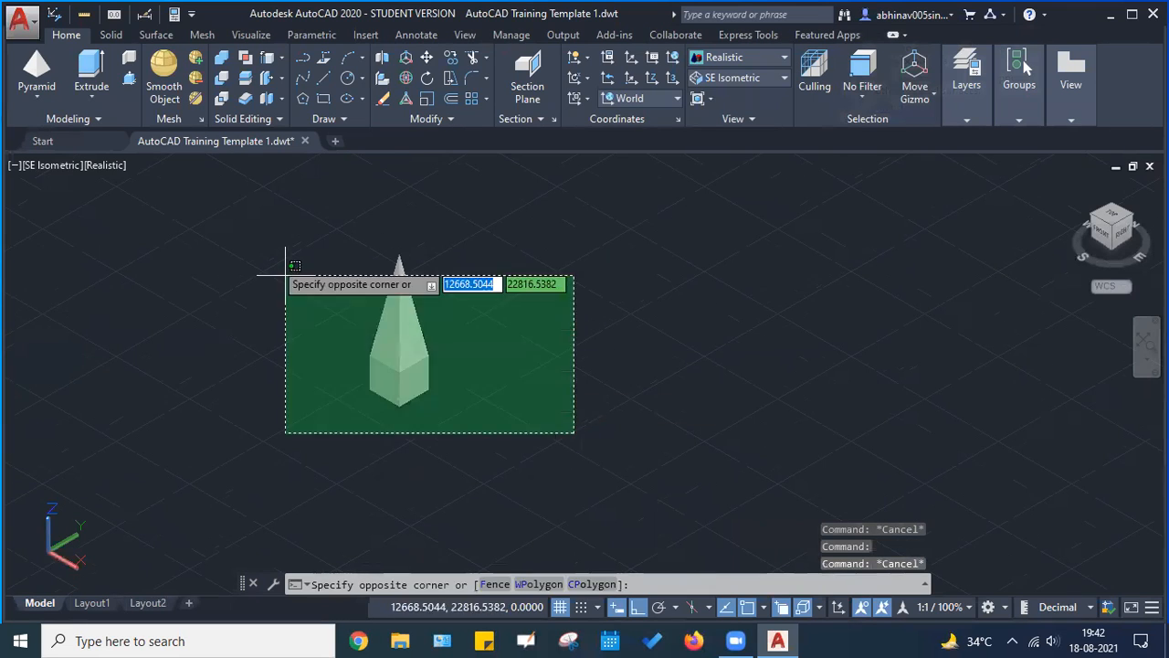
{"action": "left_click", "coordinate": [258, 227]}
{"action": "key", "text": "Delete"}
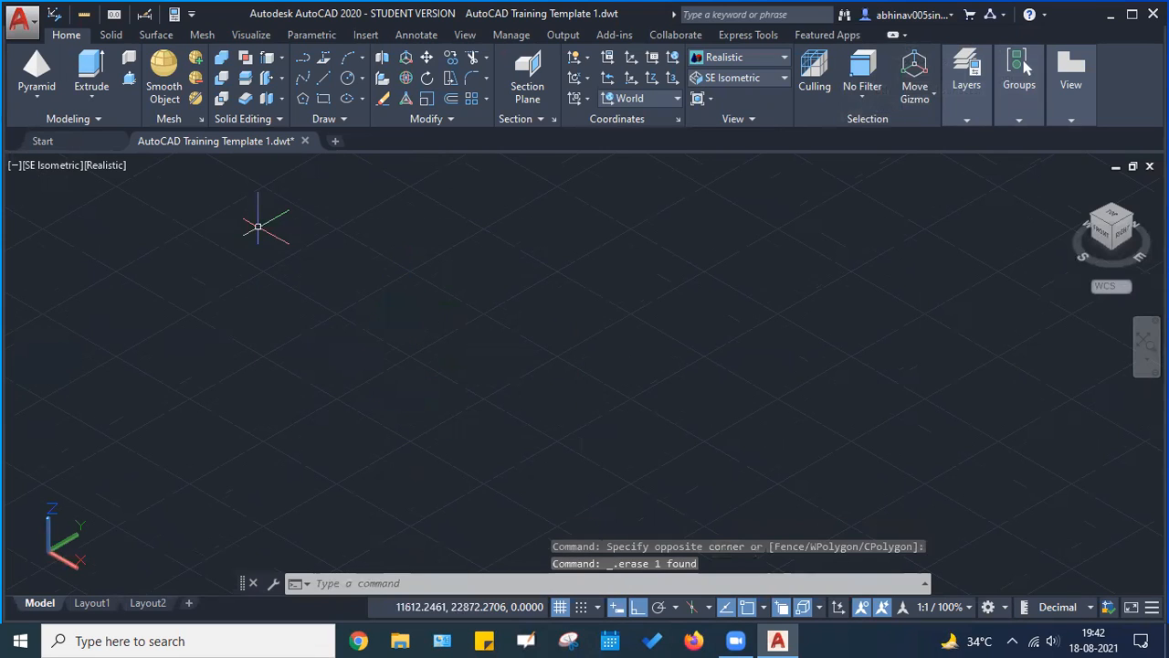
{"action": "key", "text": "Escape"}
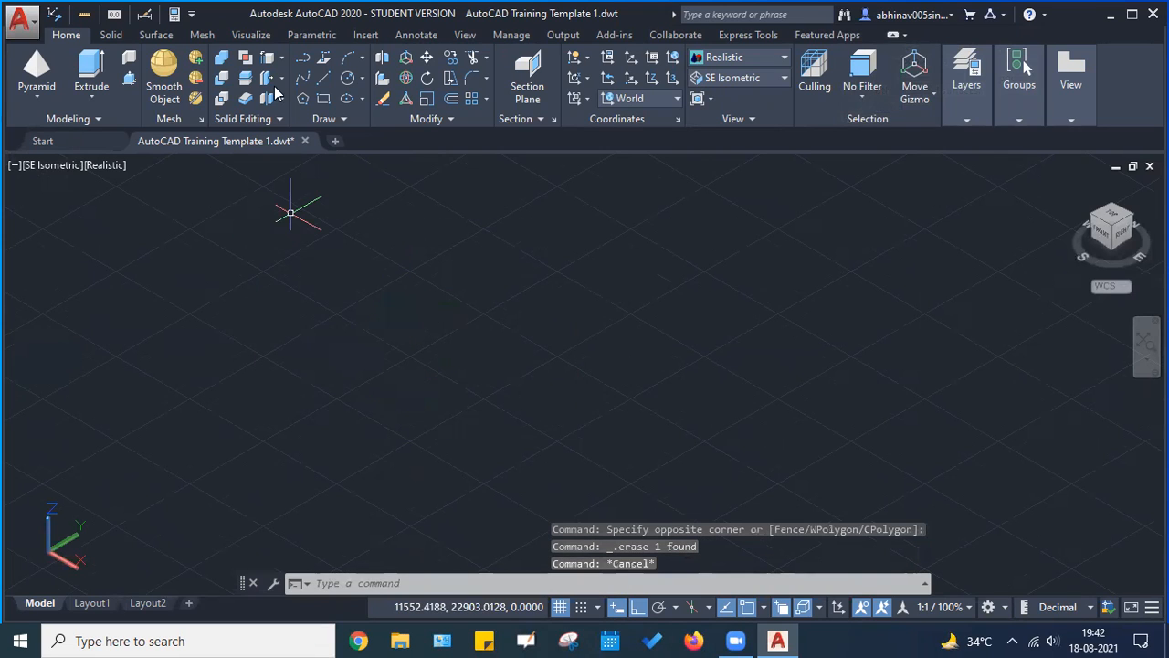
Create a large box in the empty drawing area, placing its two base corners and height freehand
{"action": "left_click", "coordinate": [36, 94]}
{"action": "left_click", "coordinate": [41, 123]}
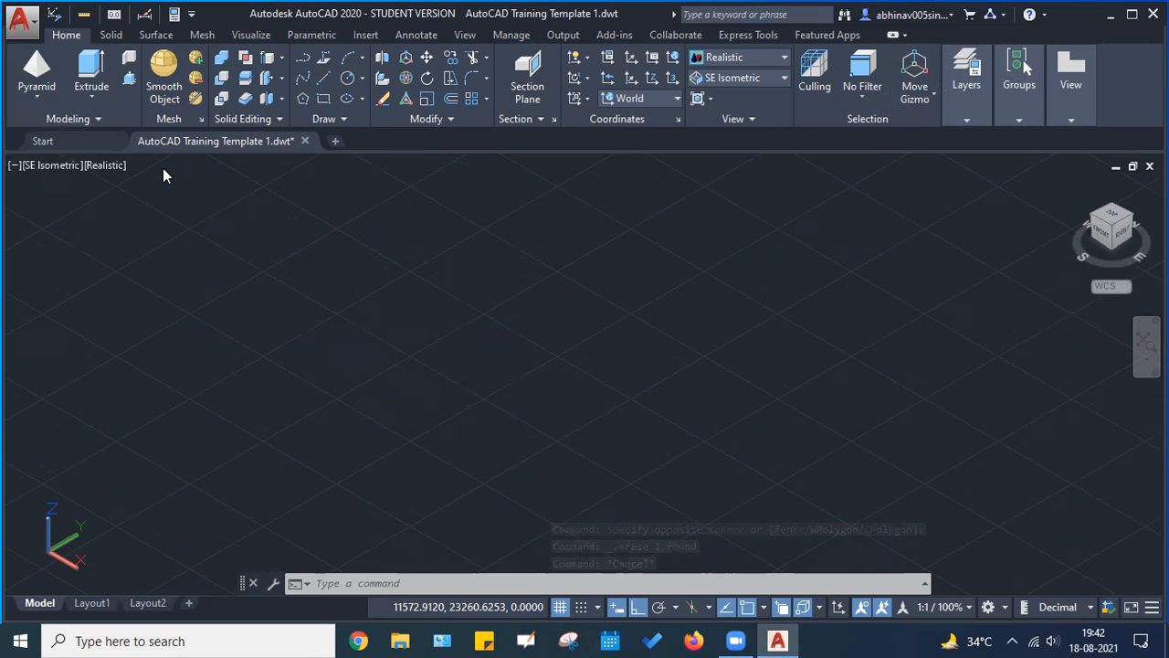
{"action": "left_click", "coordinate": [339, 326]}
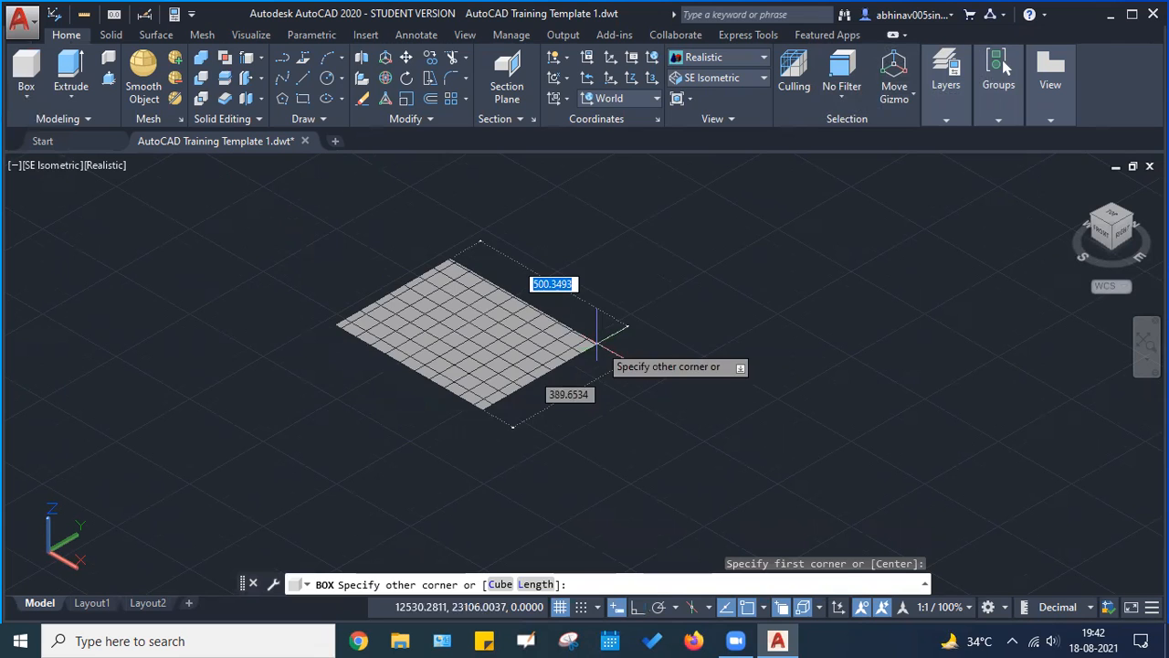
{"action": "left_click", "coordinate": [630, 319]}
{"action": "middle_click_drag", "start_coordinate": [613, 212], "coordinate": [488, 360]}
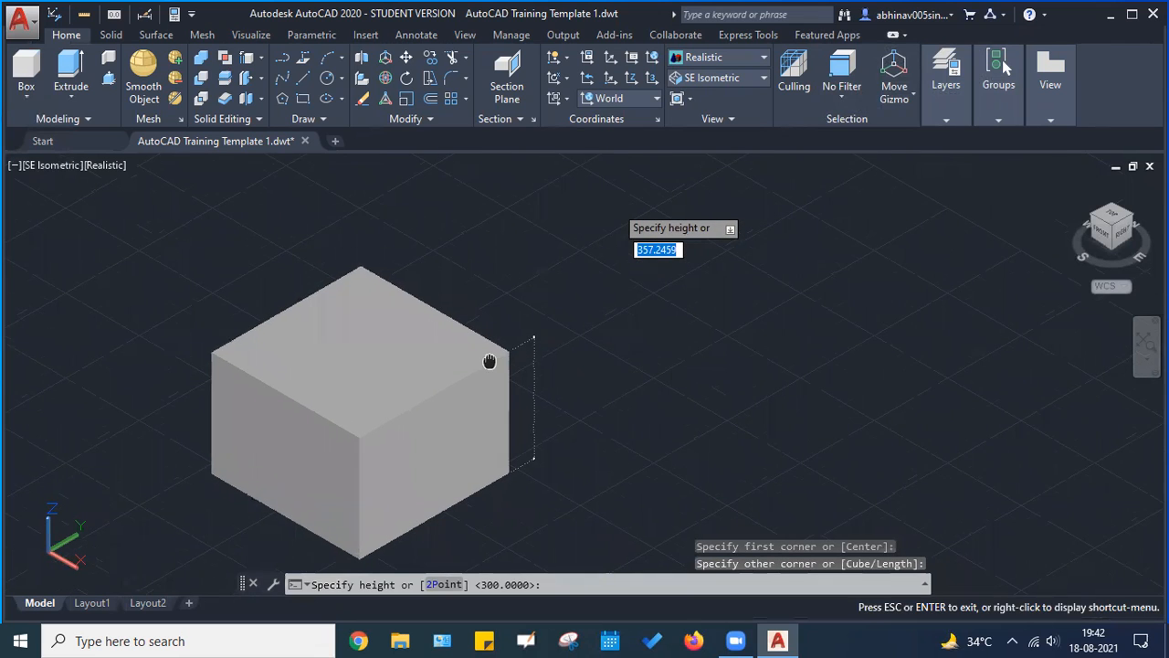
{"action": "key", "text": "Escape"}
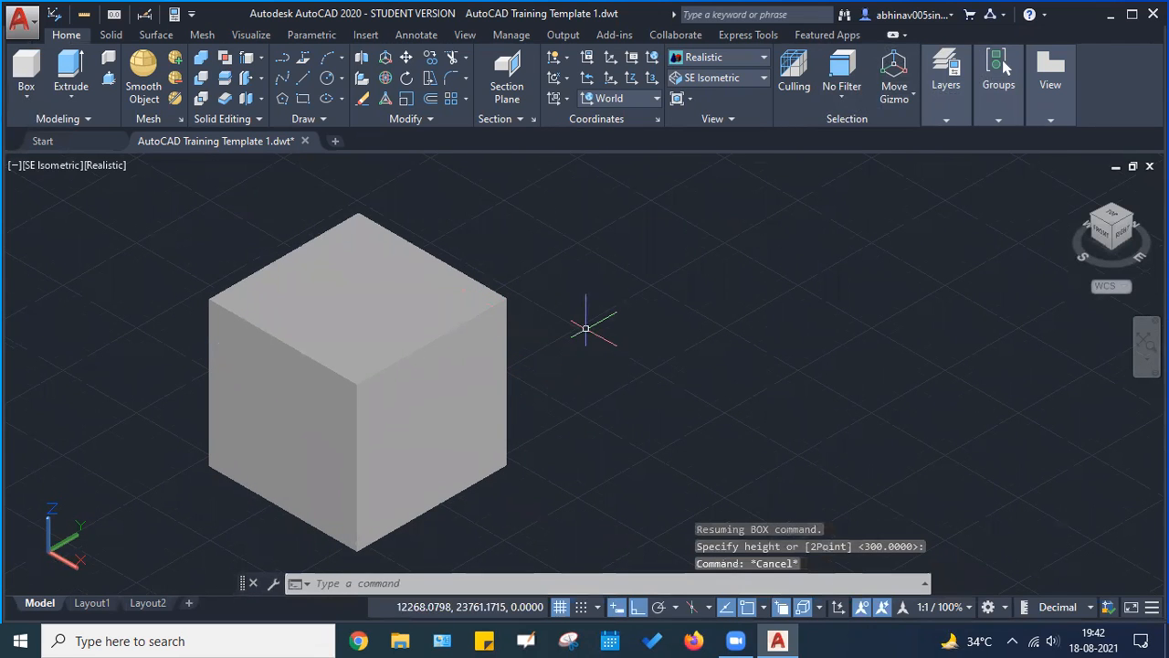
{"action": "scroll", "coordinate": [584, 299], "scroll_direction": "down", "scroll_amount": 2}
{"action": "scroll", "coordinate": [473, 342], "scroll_direction": "up", "scroll_amount": 2}
{"action": "middle_click_drag", "start_coordinate": [518, 346], "coordinate": [431, 314]}
{"action": "key", "text": "Escape"}
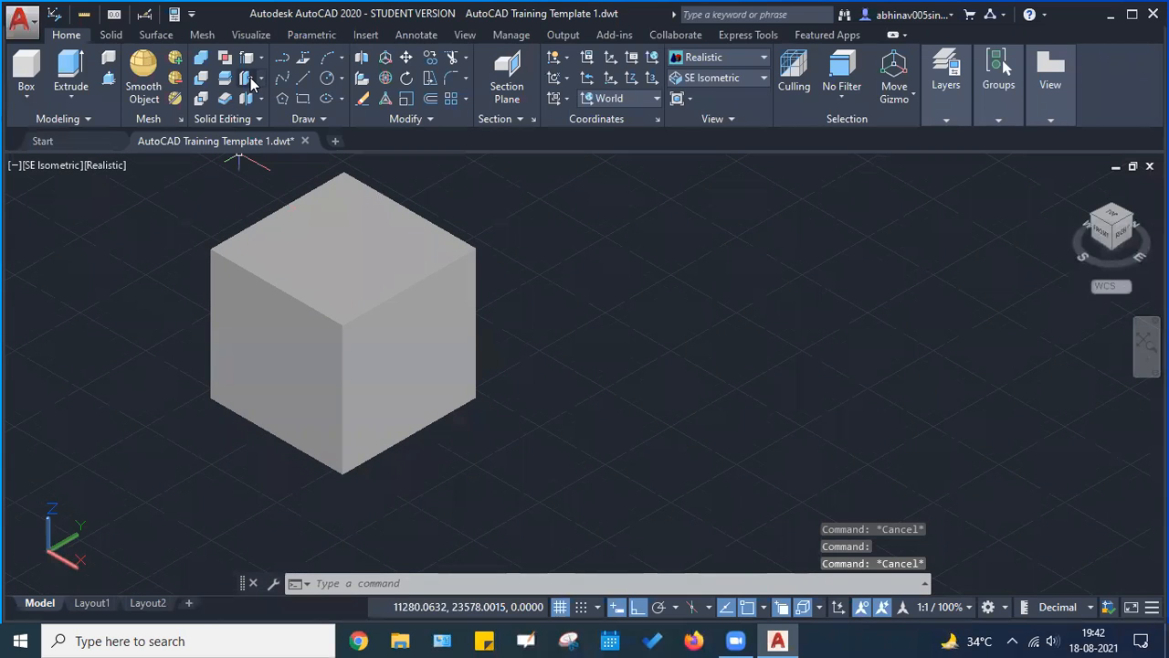
Colour the box's right face green (index colour 3) with Color Faces
{"action": "left_click", "coordinate": [261, 79]}
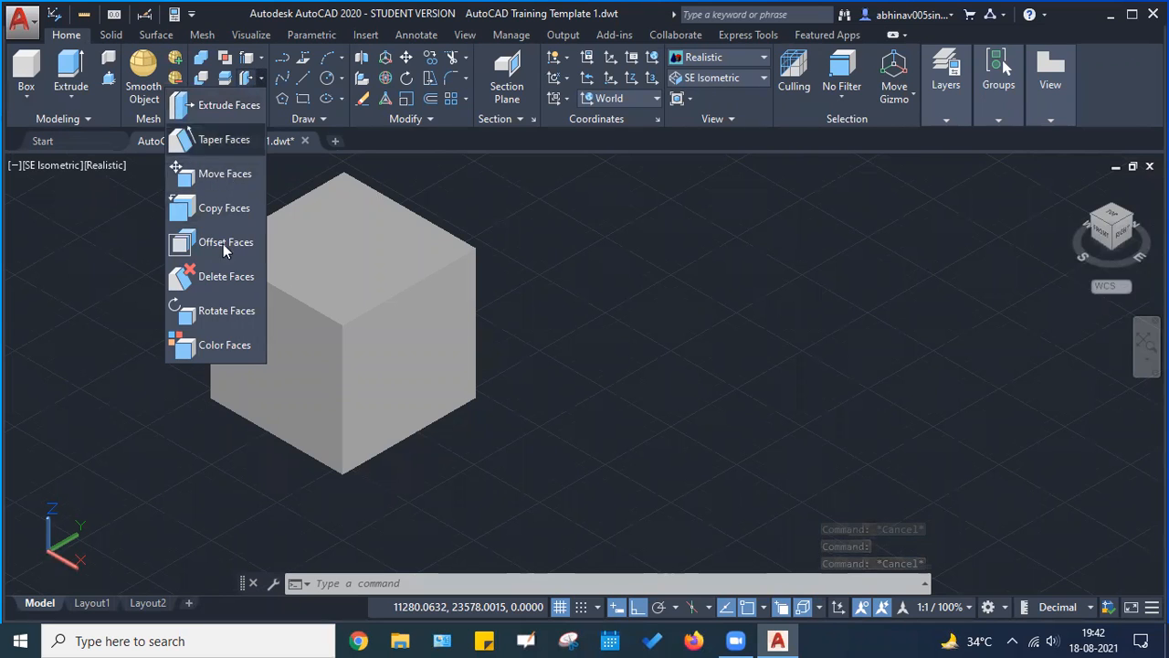
{"action": "left_click", "coordinate": [229, 345]}
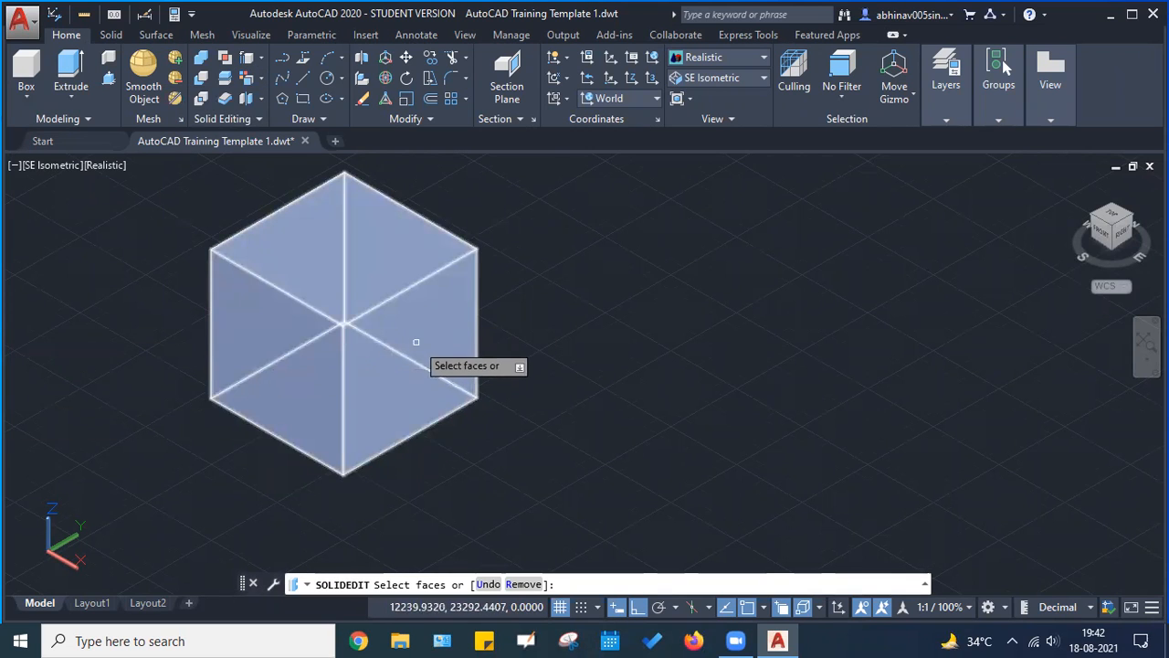
{"action": "left_click", "coordinate": [421, 325]}
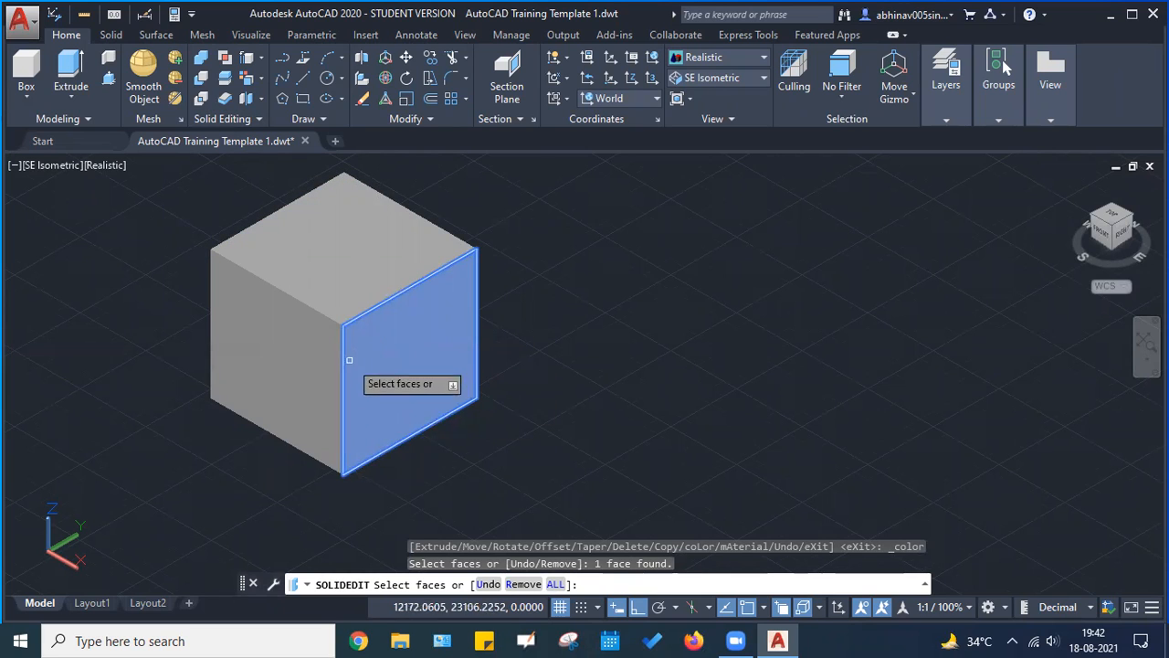
{"action": "key", "text": "Return"}
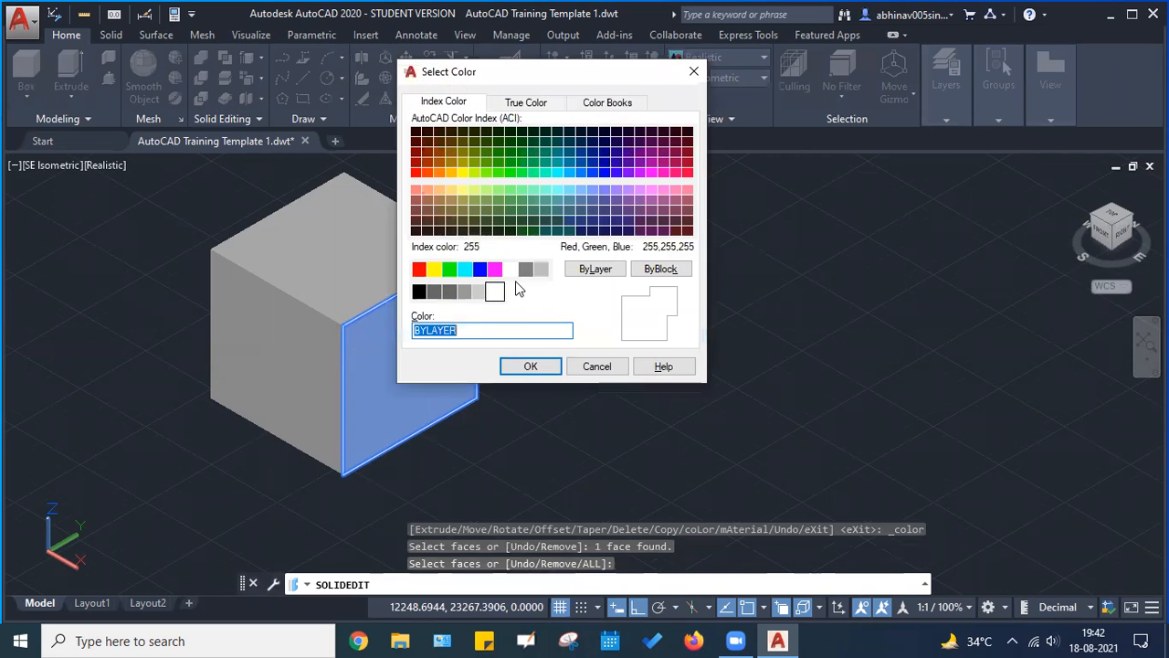
{"action": "left_click", "coordinate": [450, 270]}
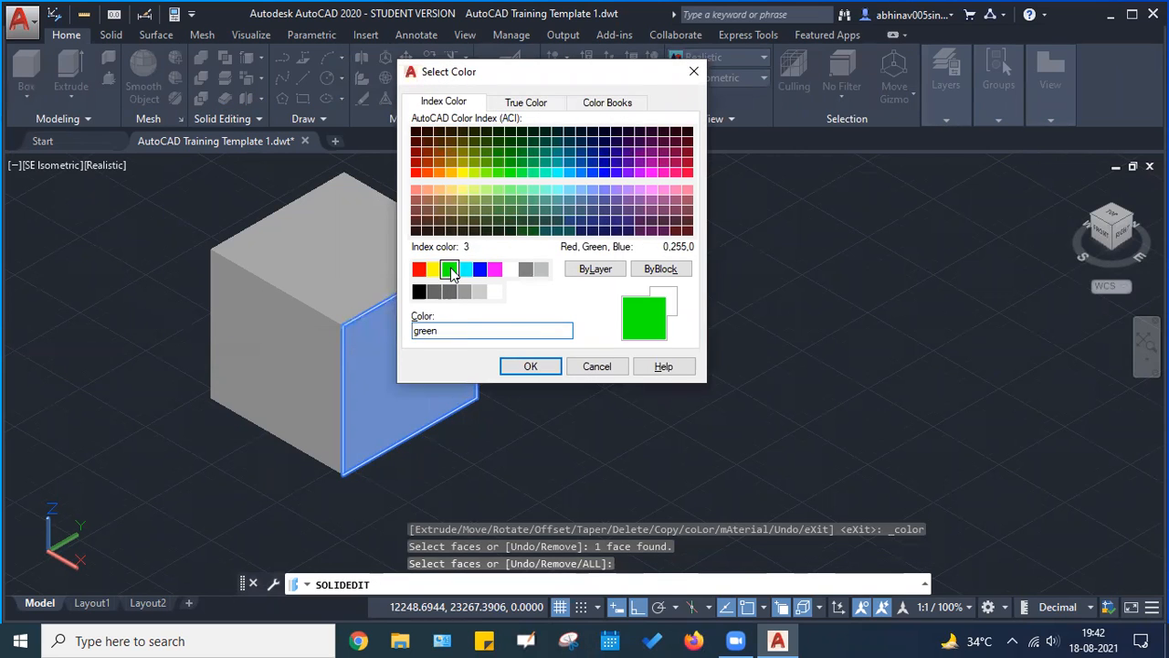
{"action": "left_click", "coordinate": [530, 366]}
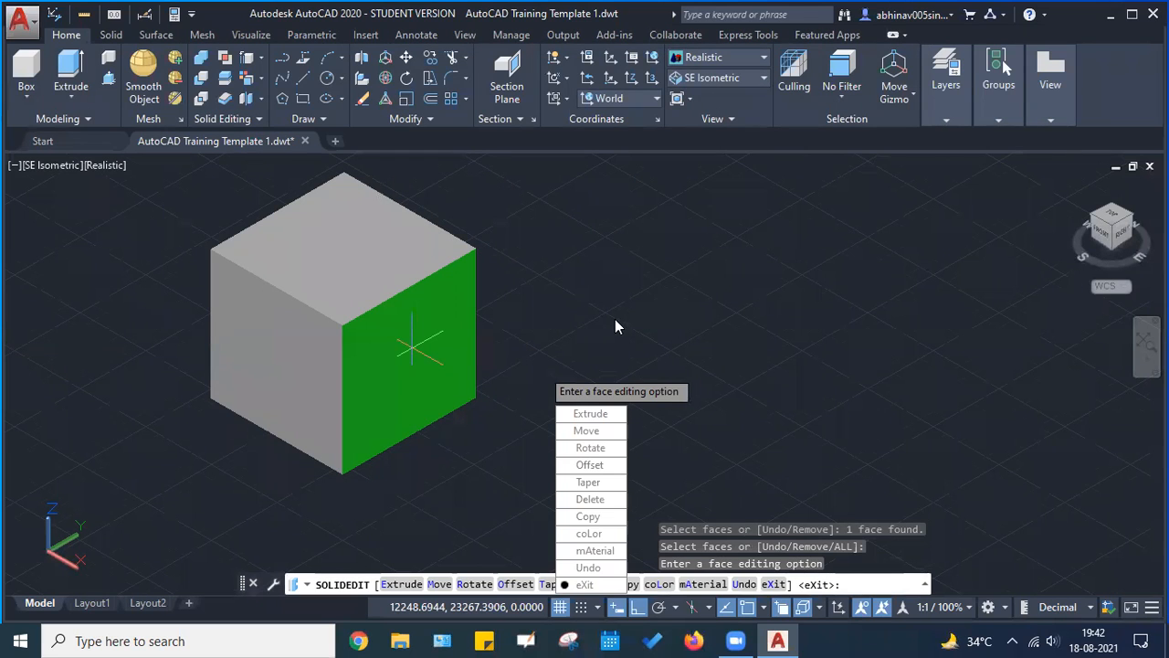
{"action": "key", "text": "Escape"}
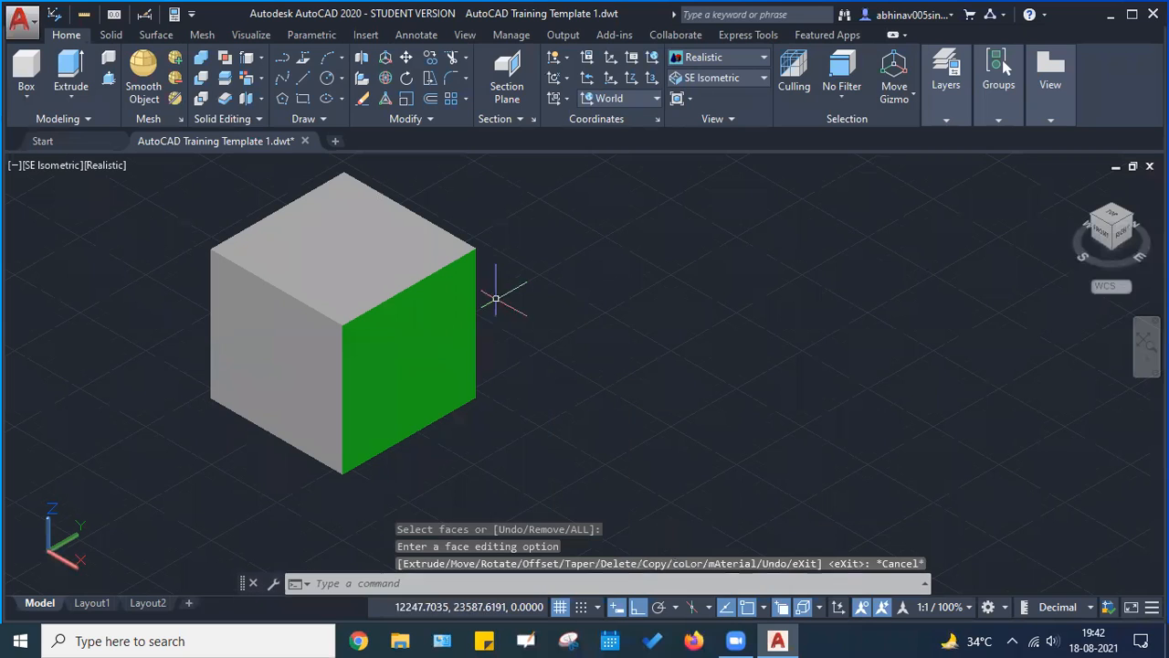
{"action": "left_click", "coordinate": [245, 78]}
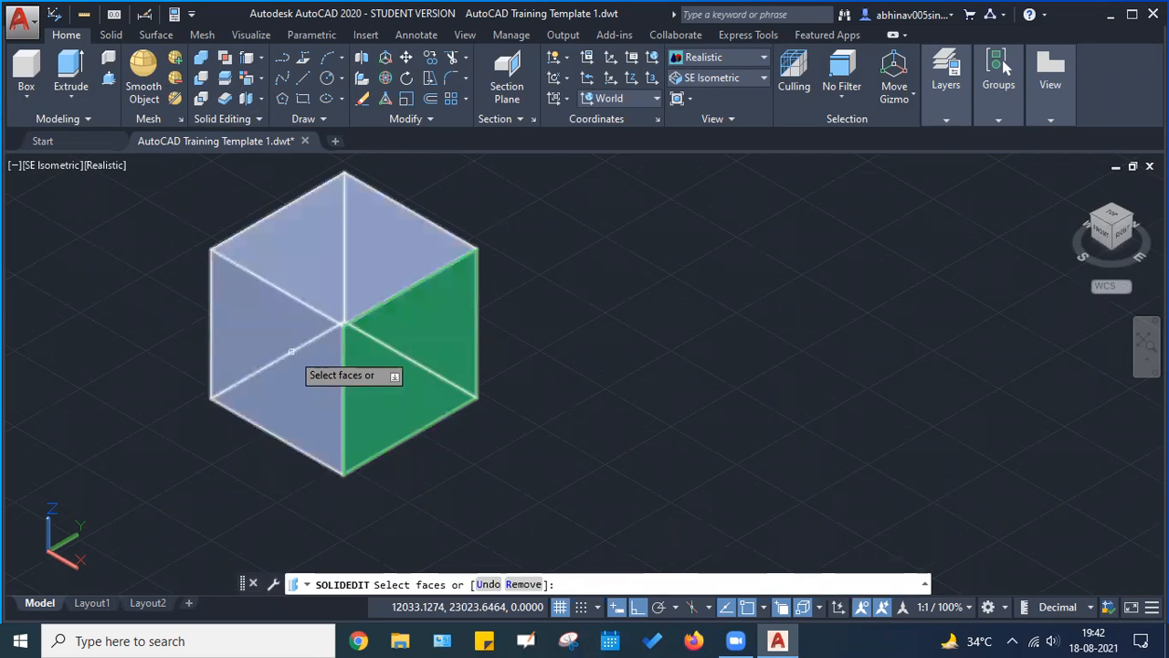
{"action": "left_click", "coordinate": [308, 373]}
{"action": "left_click", "coordinate": [272, 329]}
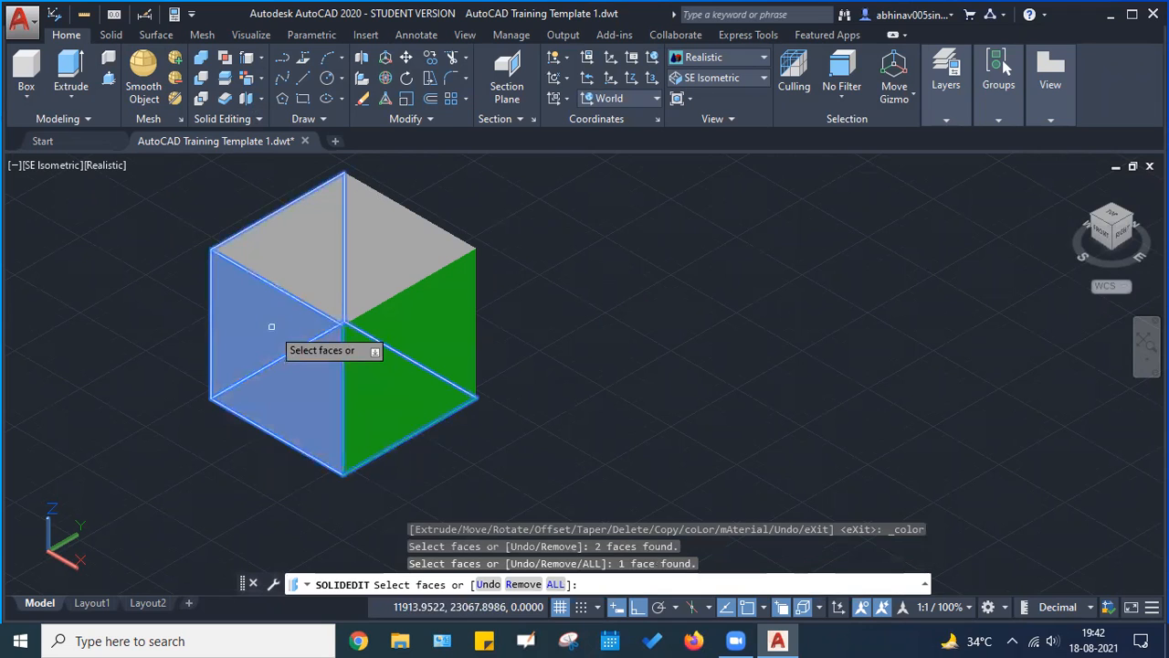
{"action": "key", "text": "Escape"}
{"action": "key", "text": "Escape"}
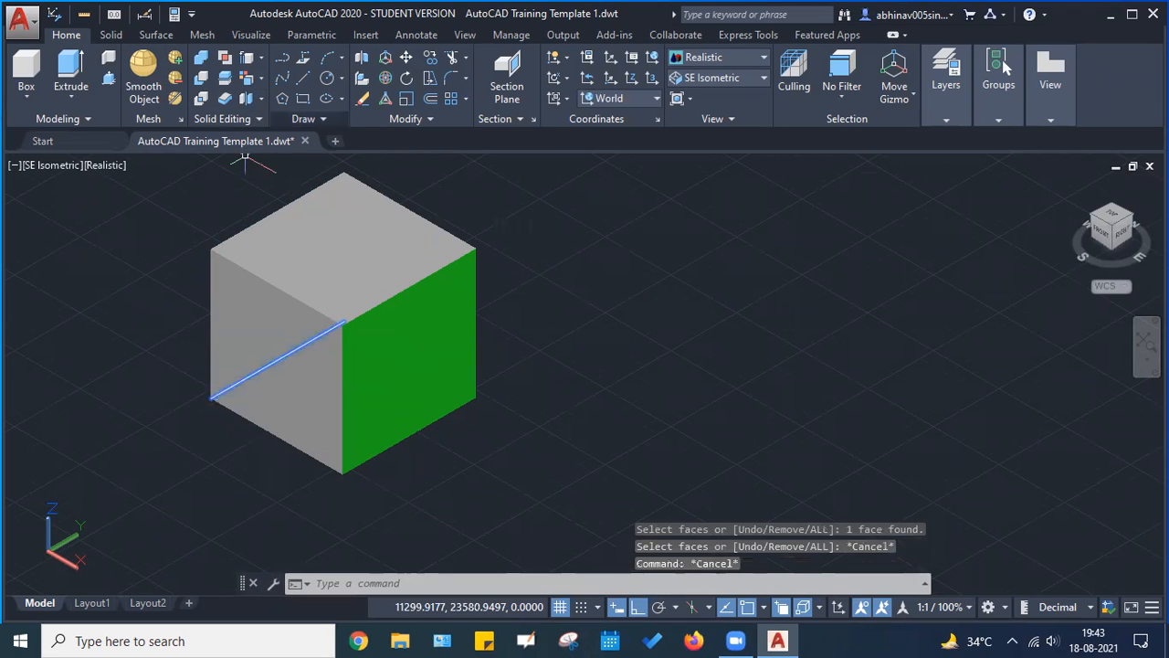
{"action": "key", "text": "Escape"}
{"action": "left_click", "coordinate": [610, 250]}
{"action": "key", "text": "Escape"}
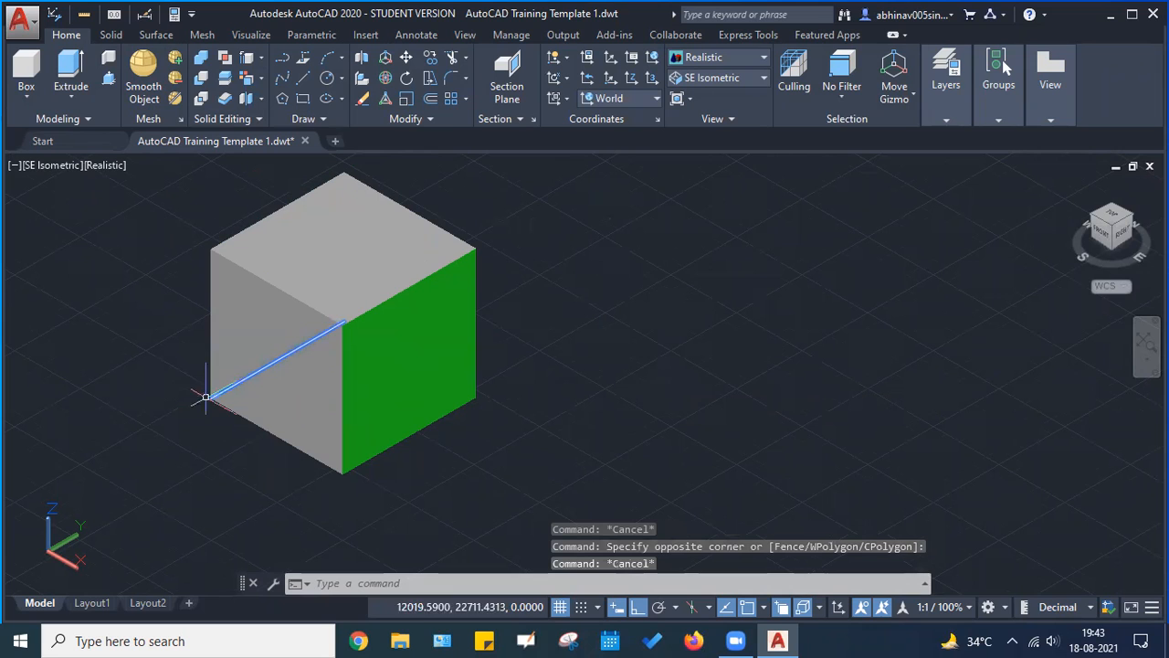
{"action": "left_click", "coordinate": [288, 292]}
{"action": "key", "text": "Escape"}
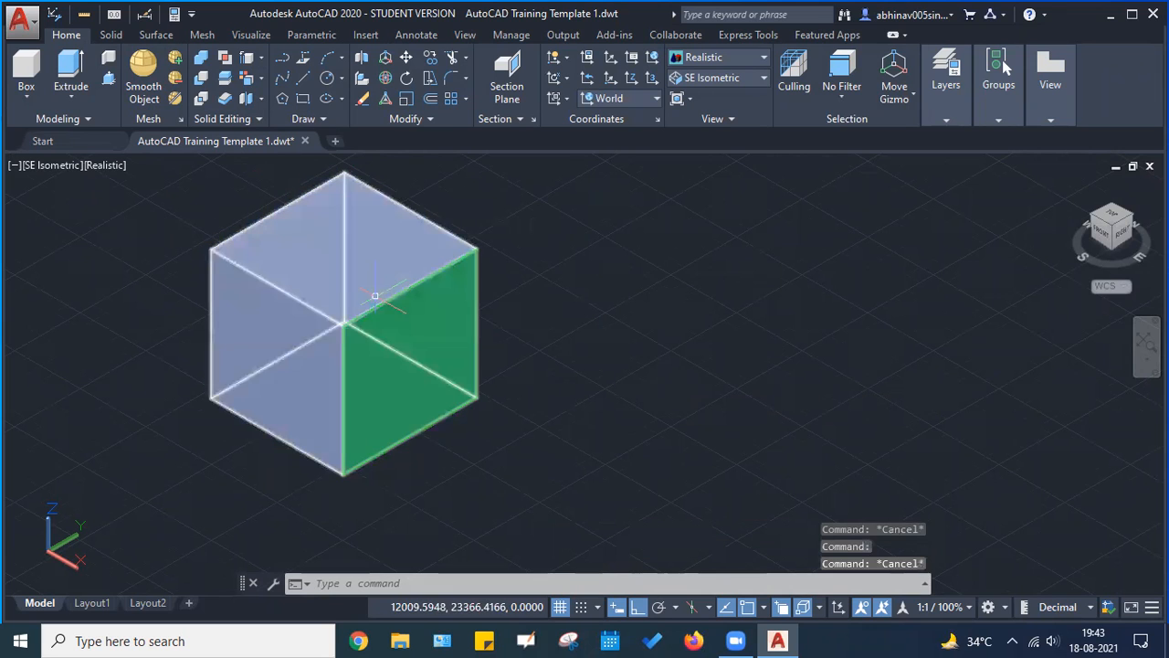
Colour the box's left front face red (index colour 1) with Color Faces
{"action": "left_click", "coordinate": [252, 81]}
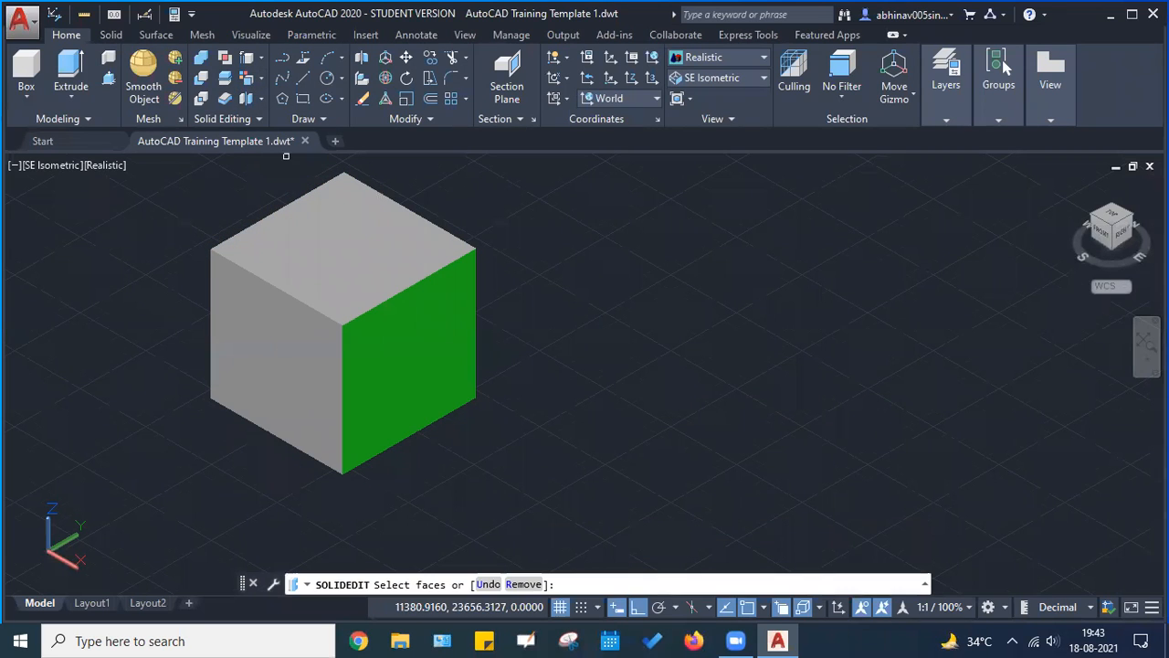
{"action": "left_click", "coordinate": [277, 326]}
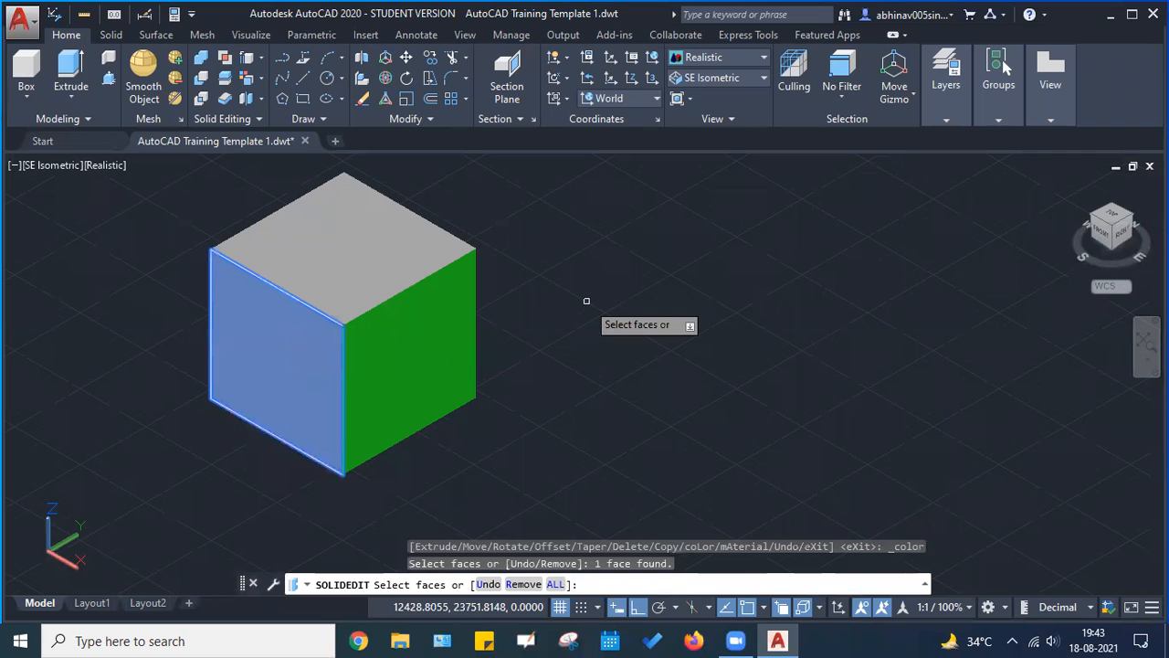
{"action": "key", "text": "Return"}
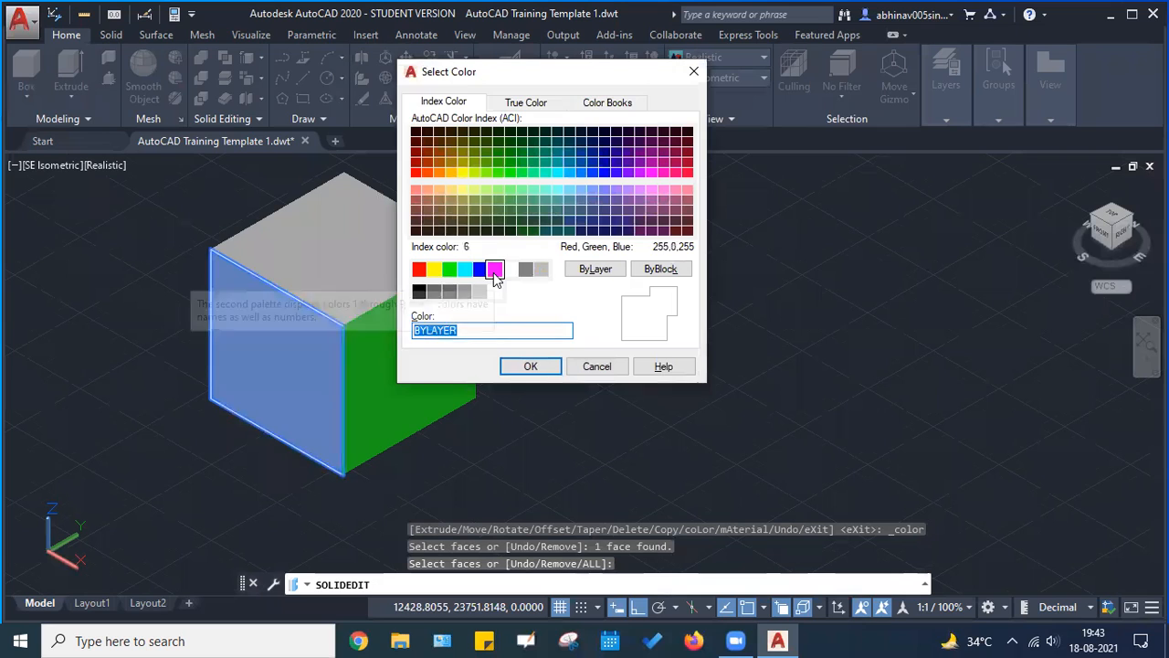
{"action": "left_click", "coordinate": [435, 271]}
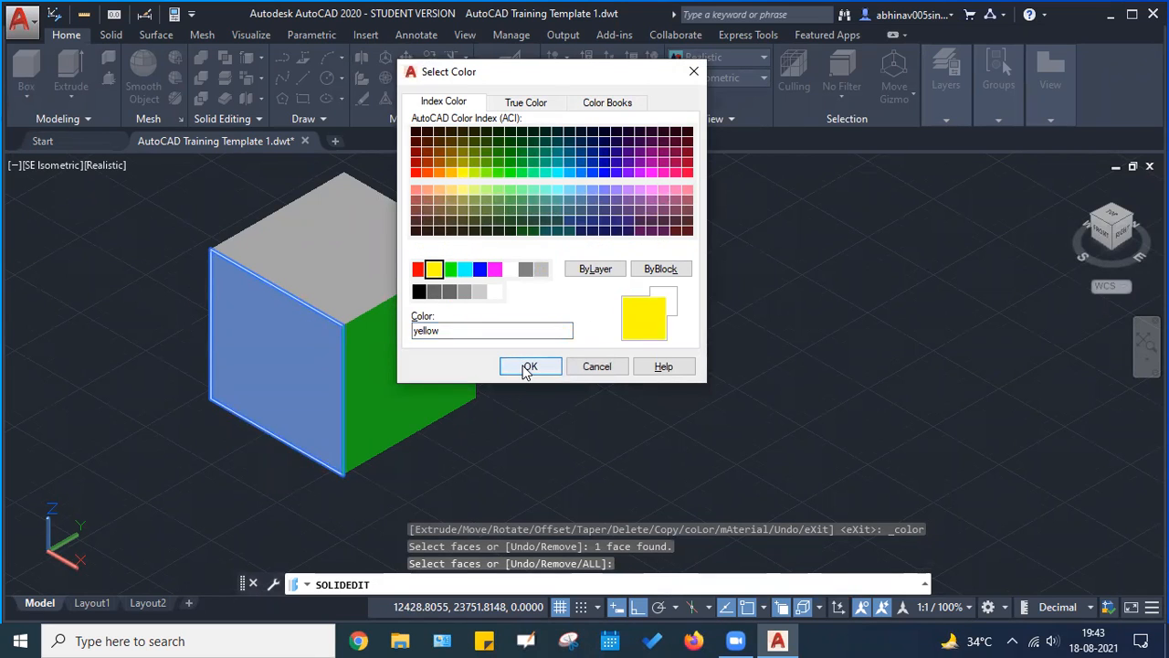
{"action": "left_click", "coordinate": [418, 269]}
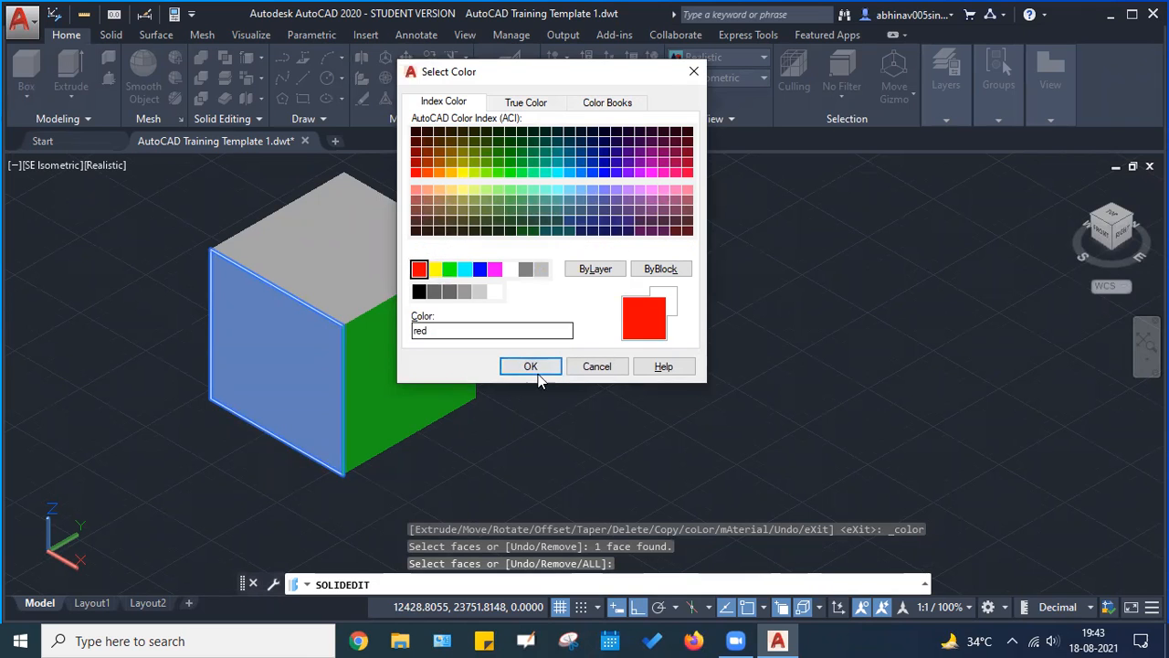
{"action": "left_click", "coordinate": [531, 366]}
{"action": "key", "text": "Escape"}
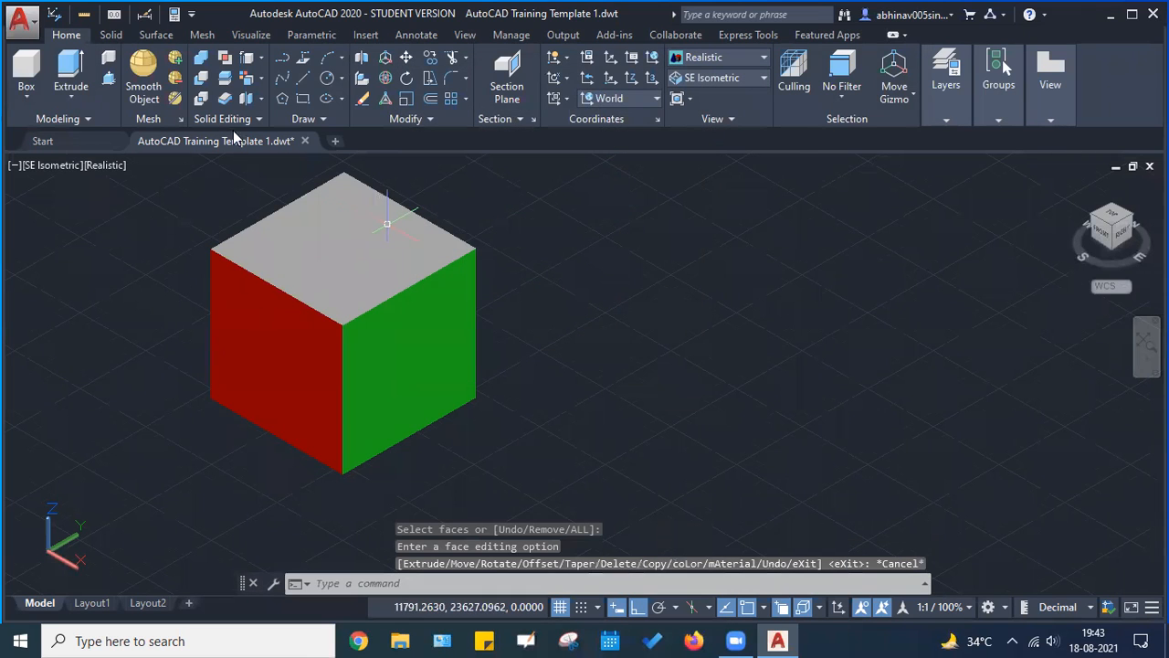
Colour the box's top face blue (index colour 5) with Color Faces
{"action": "left_click", "coordinate": [246, 80]}
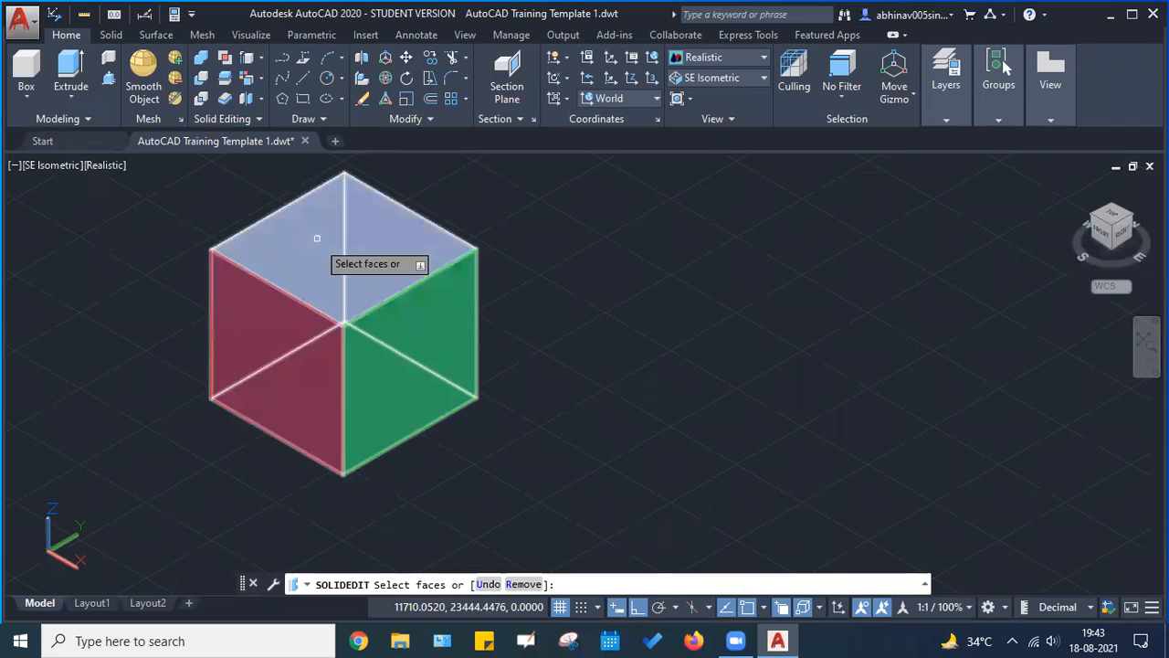
{"action": "left_click", "coordinate": [336, 258]}
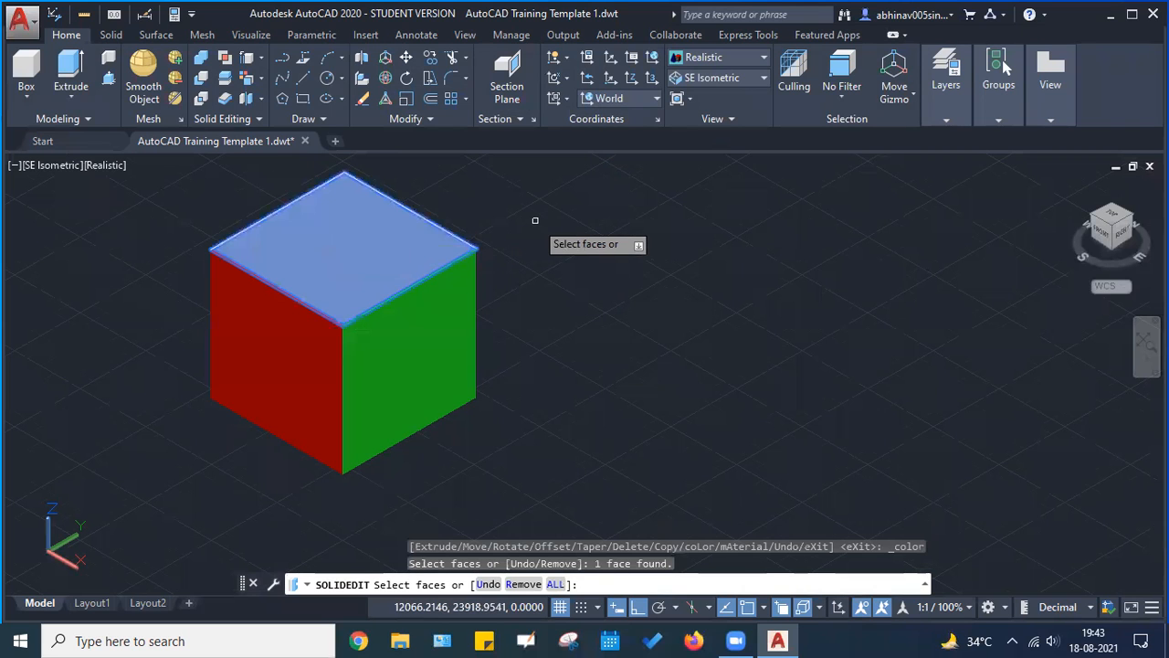
{"action": "key", "text": "Return"}
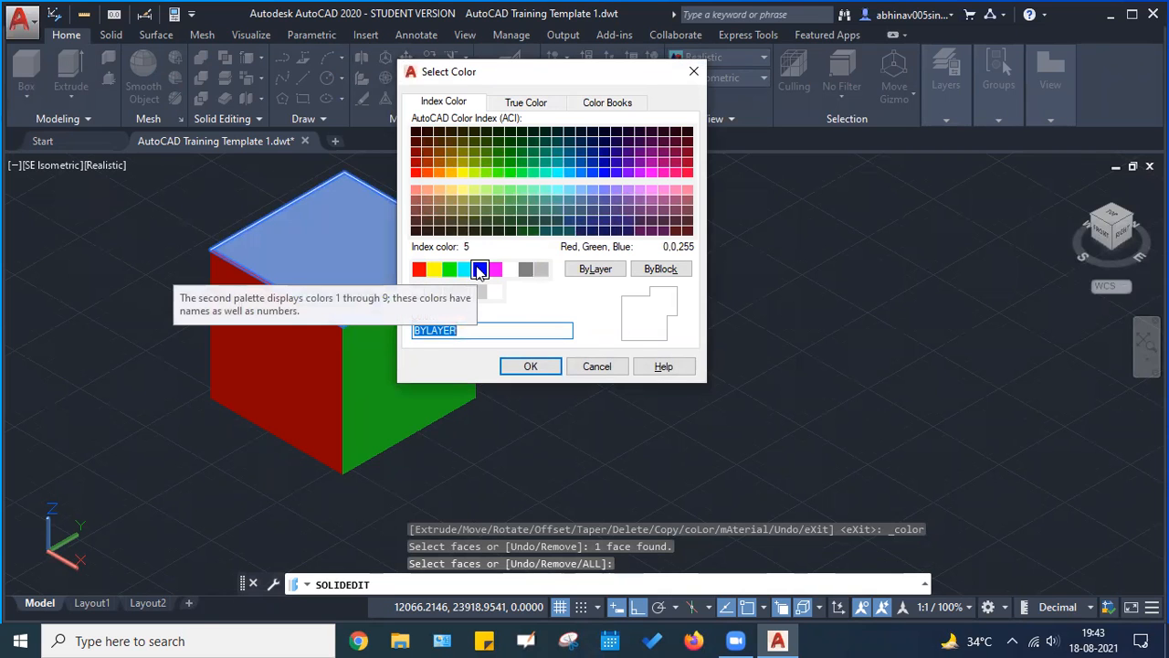
{"action": "left_click", "coordinate": [480, 269]}
{"action": "left_click", "coordinate": [528, 366]}
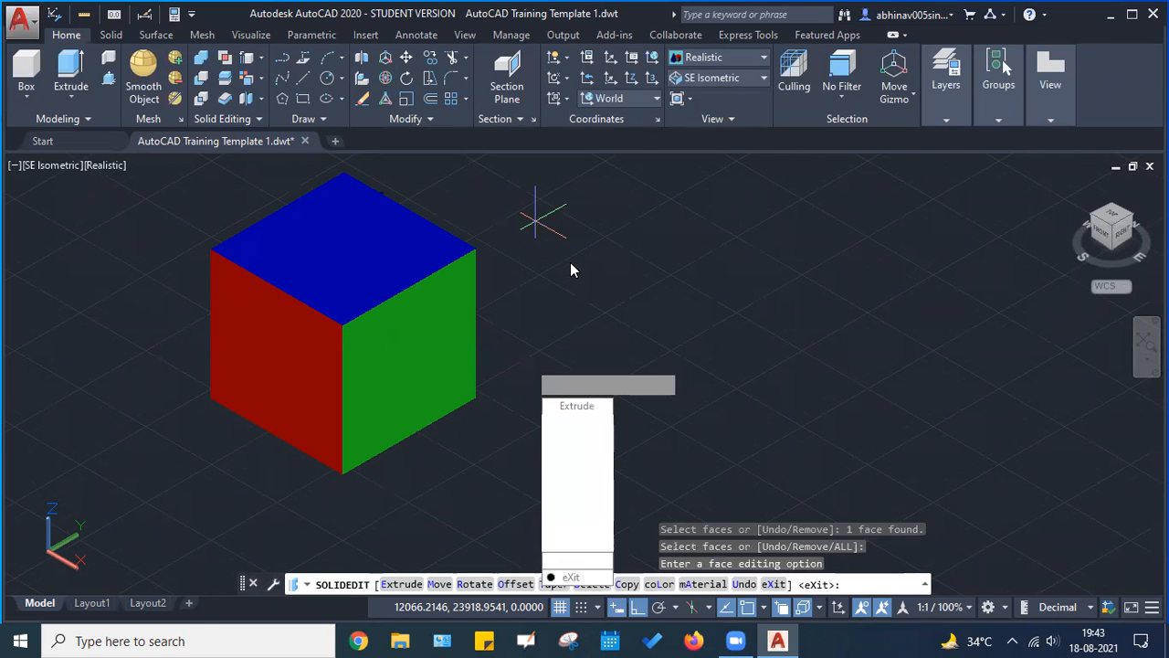
{"action": "key", "text": "Escape"}
{"action": "key", "text": "Escape"}
Copy the vertical edge between the red and green faces to the midpoint of the green face's top edge with Copy Edges
{"action": "scroll", "coordinate": [521, 347], "scroll_direction": "down", "scroll_amount": 3}
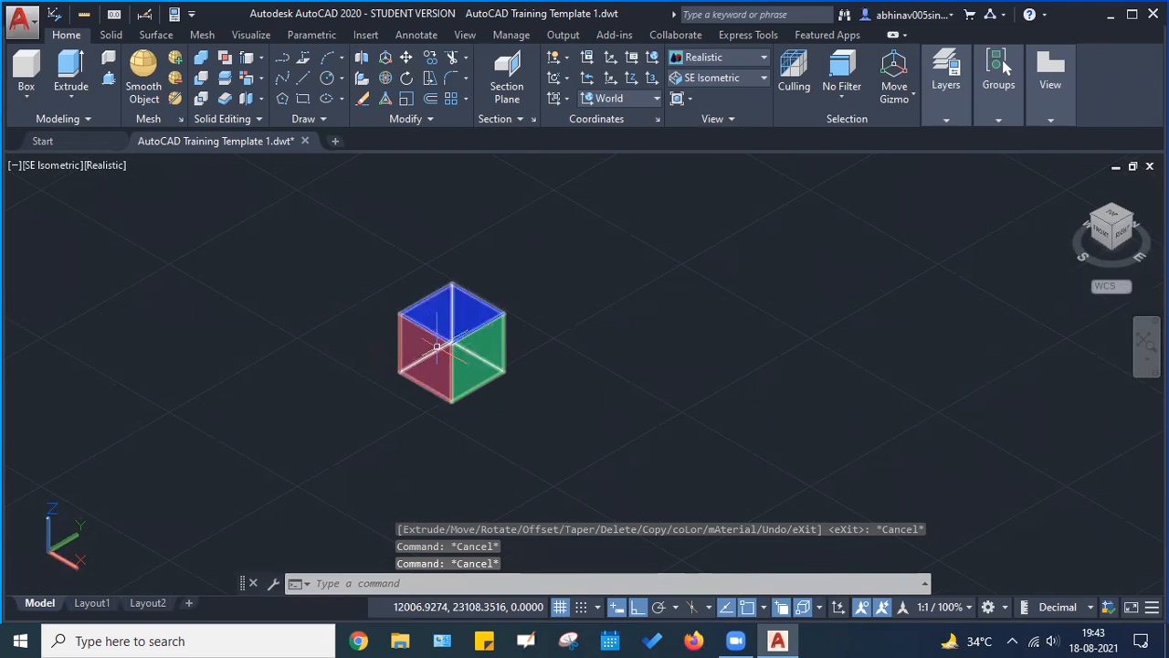
{"action": "scroll", "coordinate": [436, 341], "scroll_direction": "up", "scroll_amount": 3}
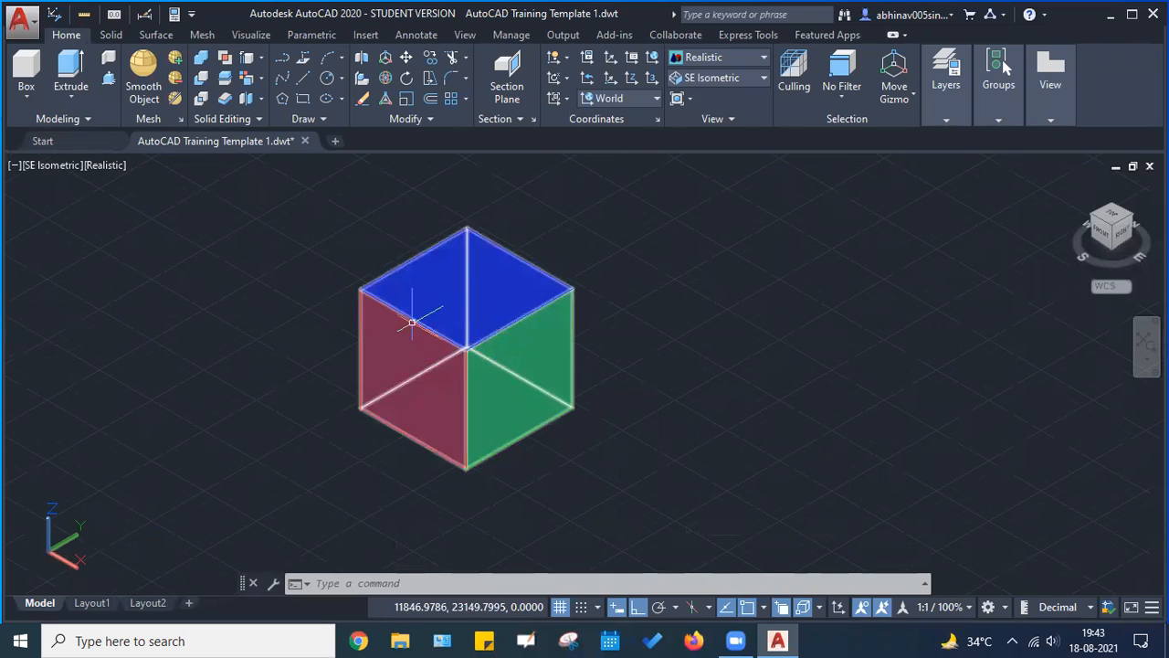
{"action": "middle_click_drag", "start_coordinate": [515, 378], "coordinate": [406, 320]}
{"action": "scroll", "coordinate": [388, 292], "scroll_direction": "up", "scroll_amount": 3}
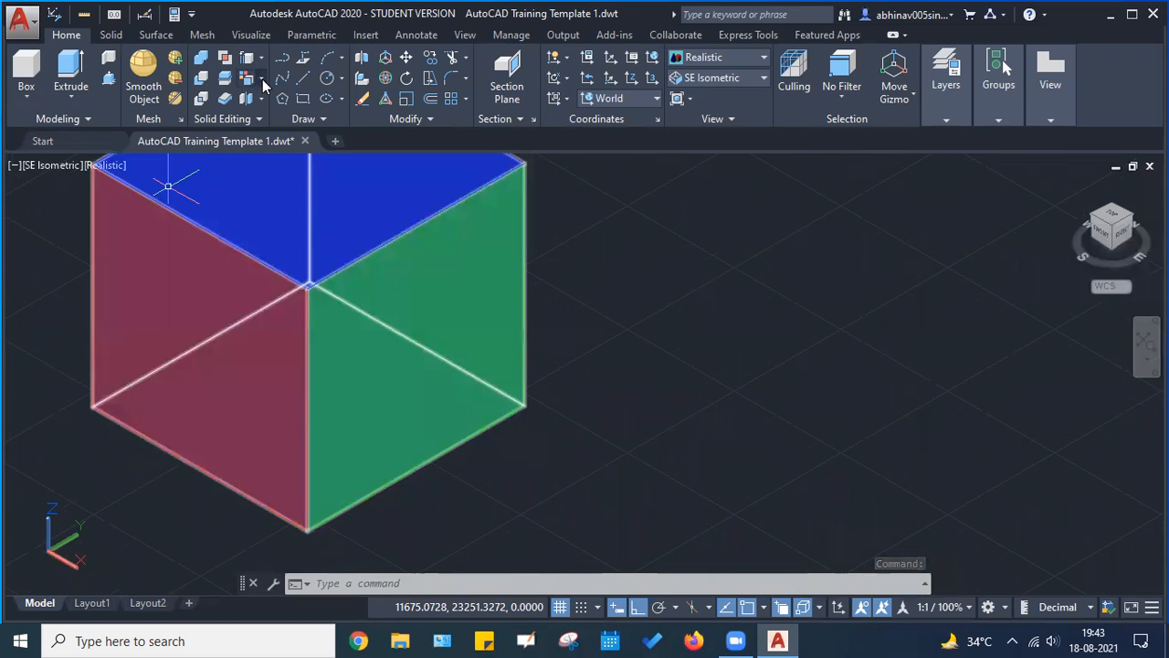
{"action": "left_click", "coordinate": [262, 57]}
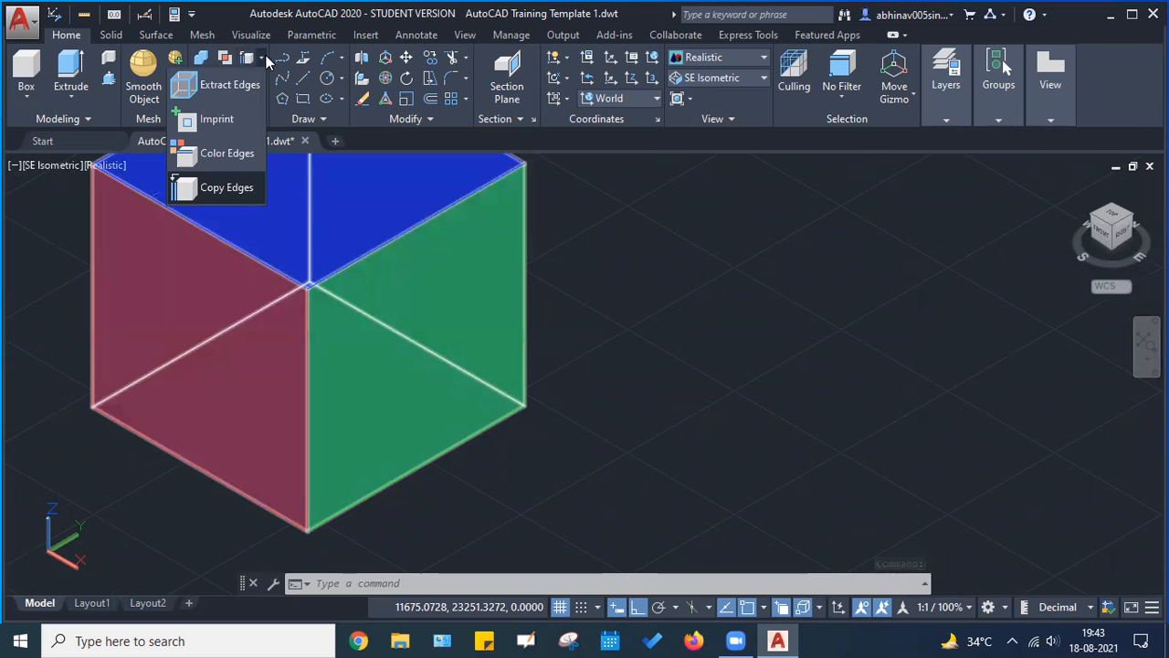
{"action": "left_click", "coordinate": [216, 188]}
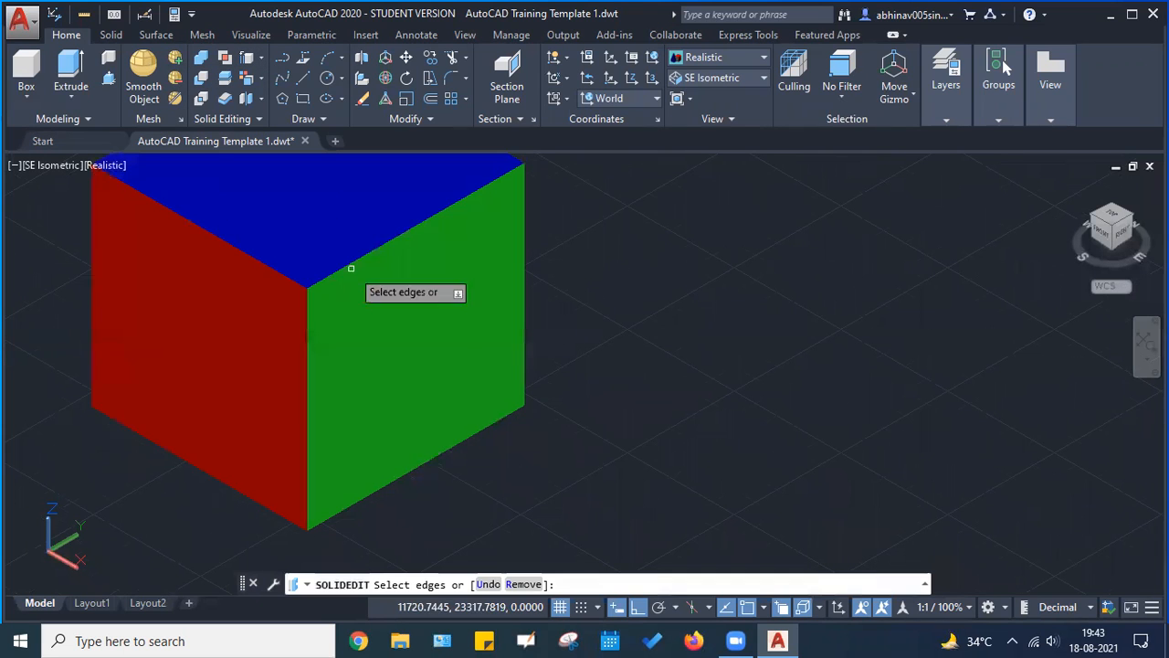
{"action": "left_click", "coordinate": [309, 342]}
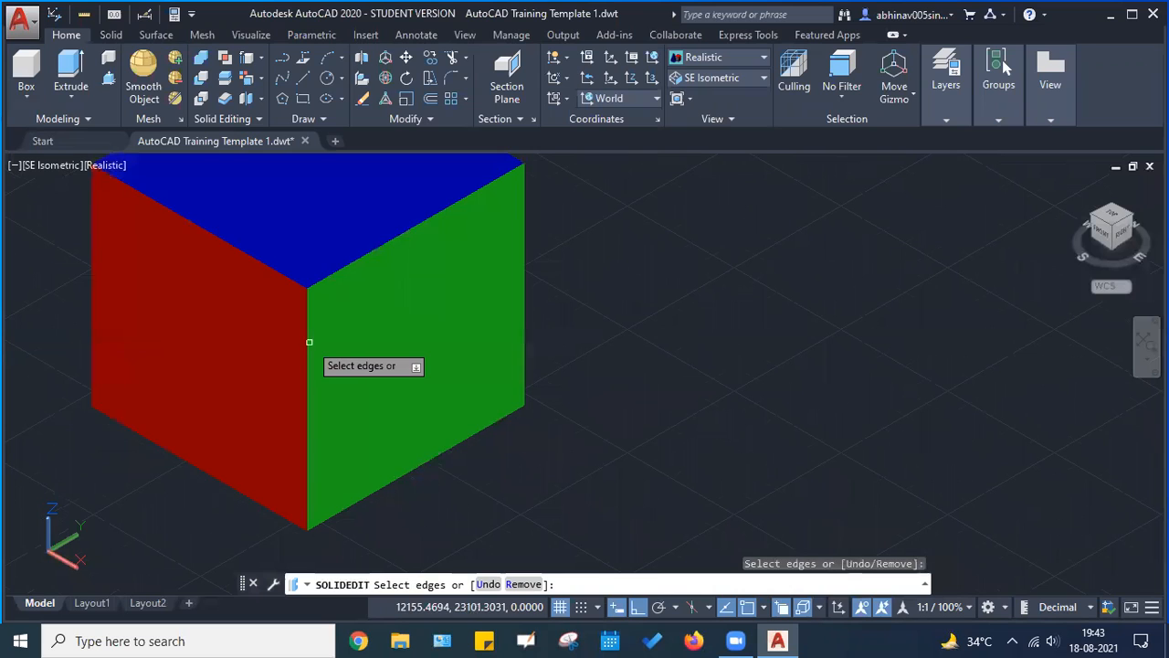
{"action": "left_click", "coordinate": [309, 332]}
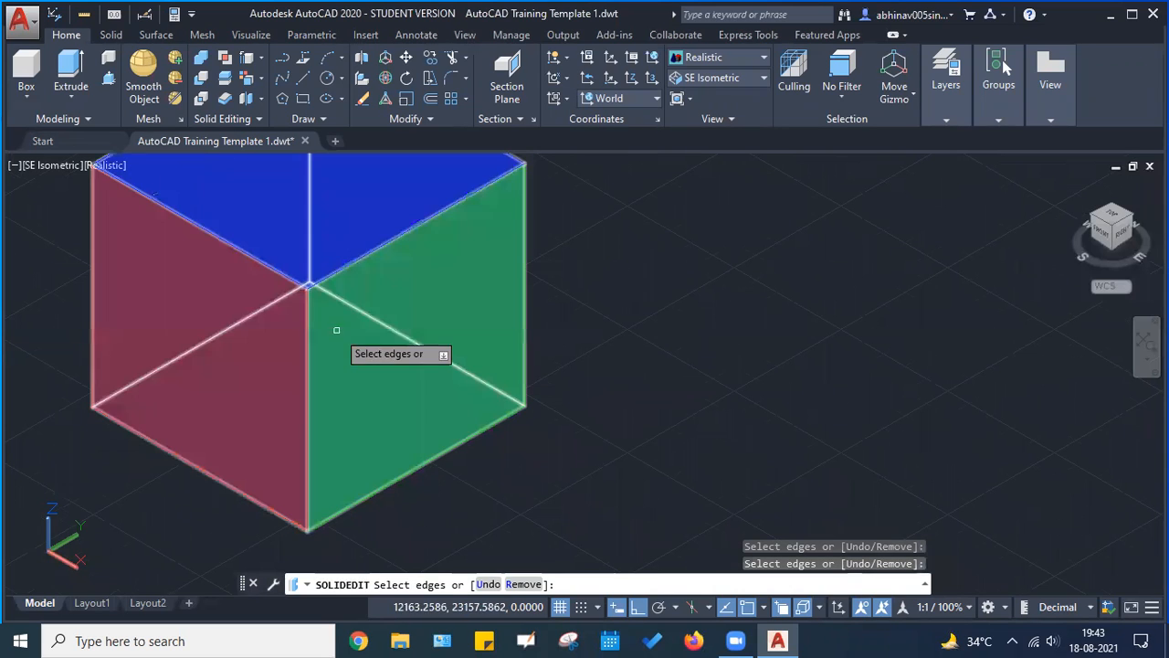
{"action": "left_click", "coordinate": [308, 292]}
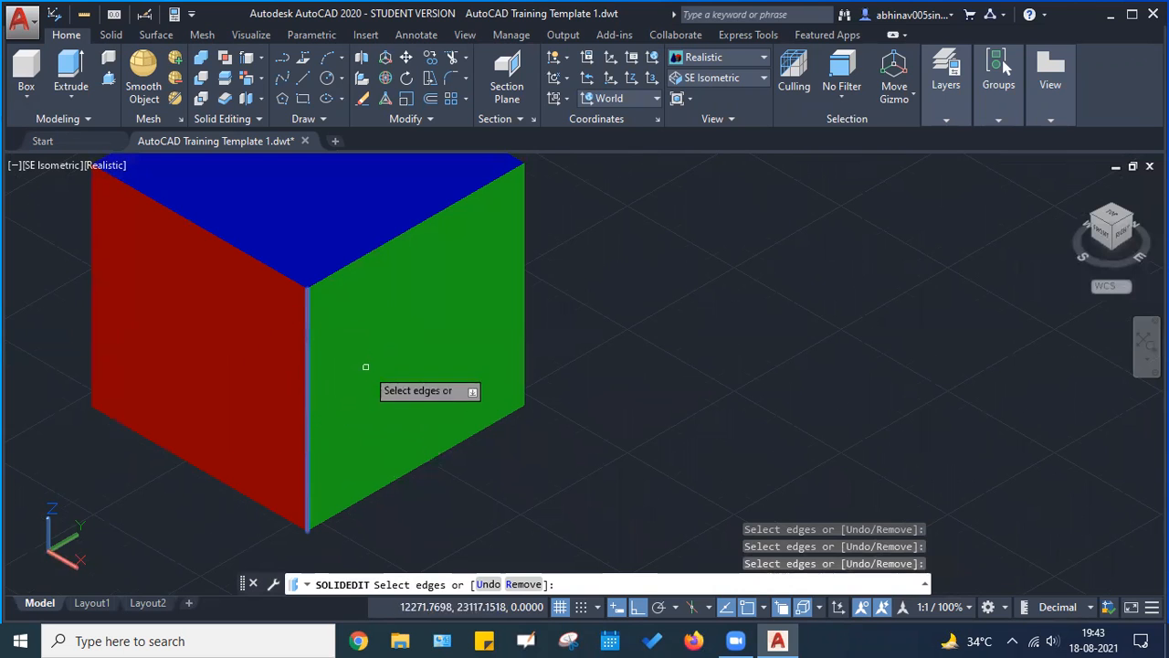
{"action": "key", "text": "Return"}
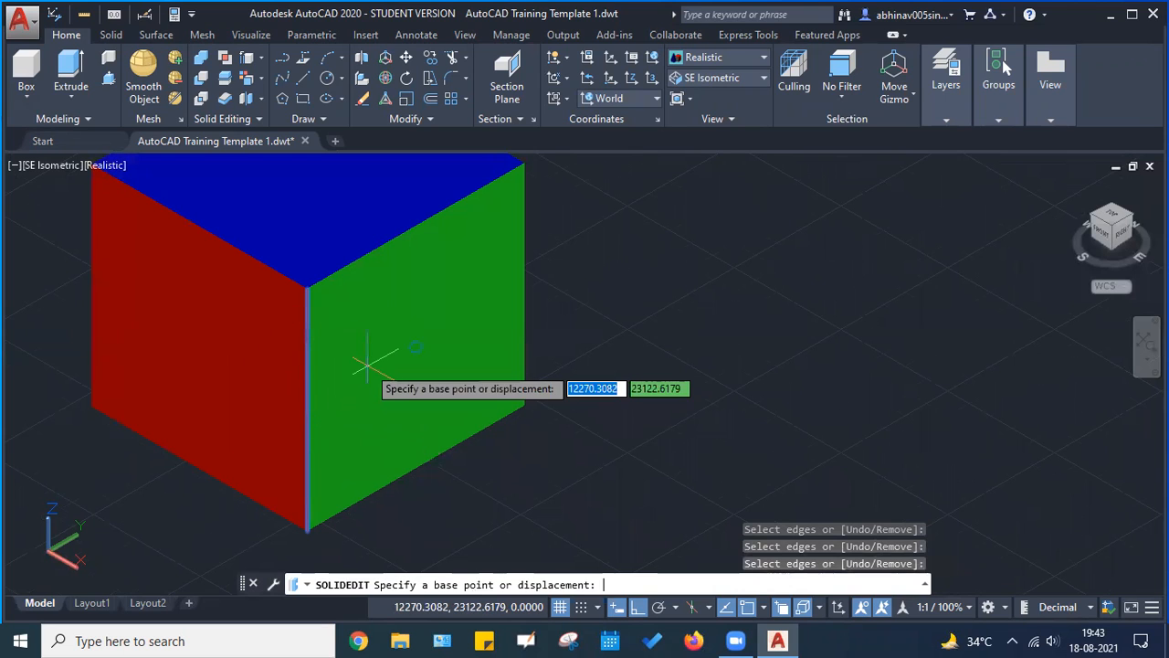
{"action": "left_click", "coordinate": [307, 288]}
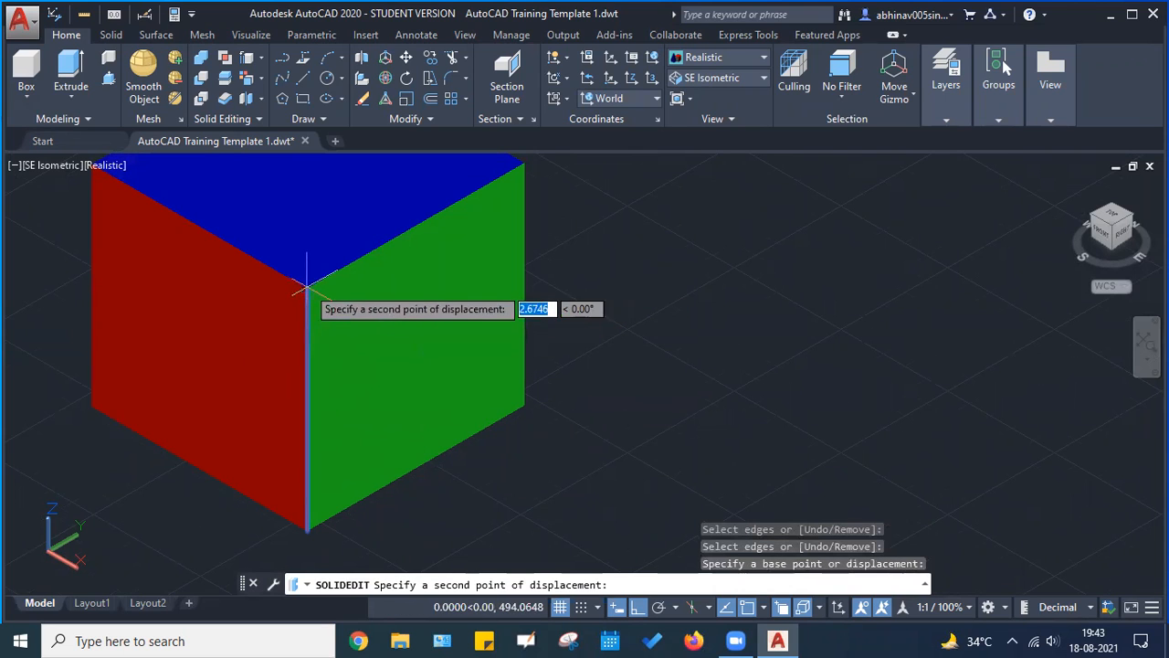
{"action": "left_click", "coordinate": [416, 223]}
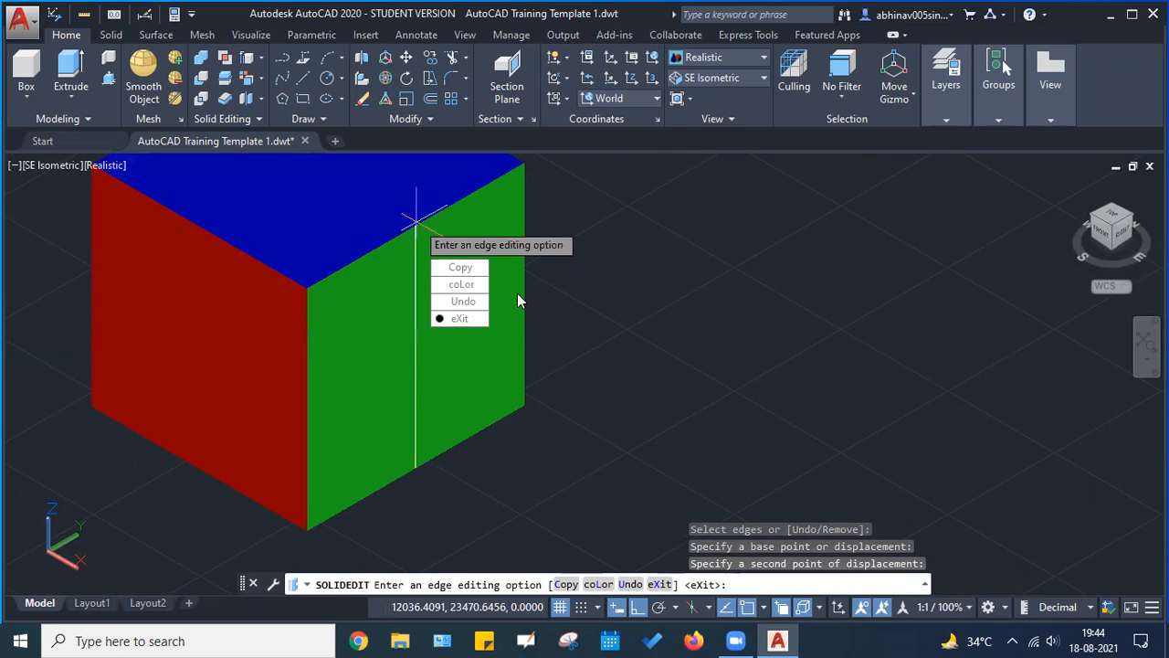
{"action": "key", "text": "Escape"}
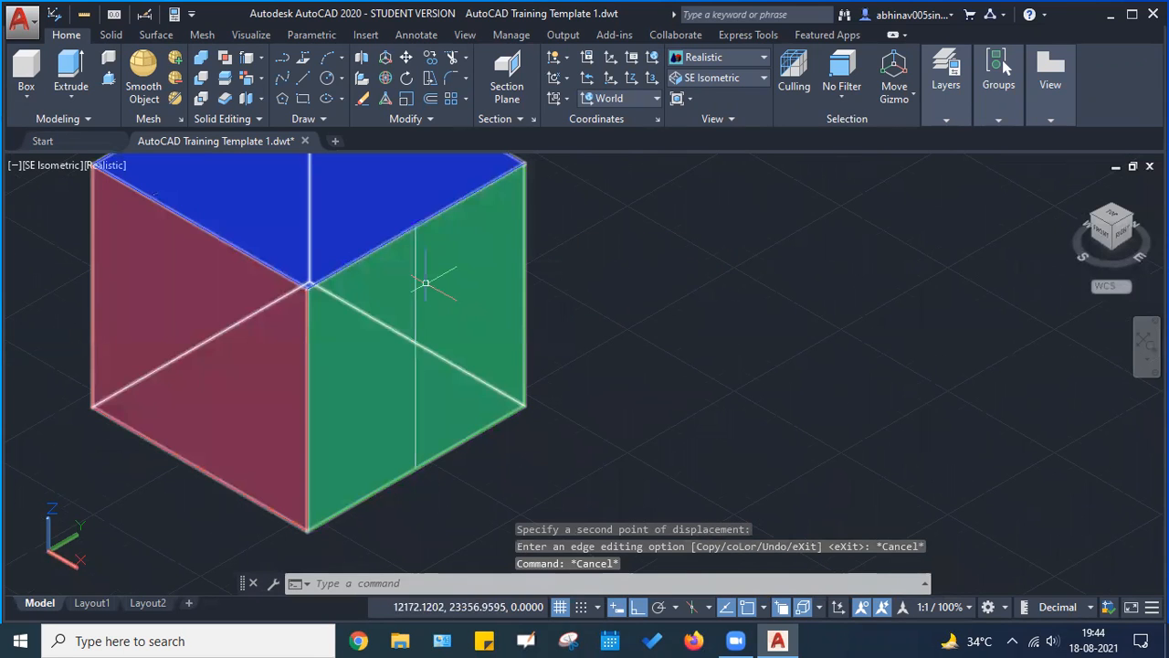
{"action": "left_click", "coordinate": [247, 80]}
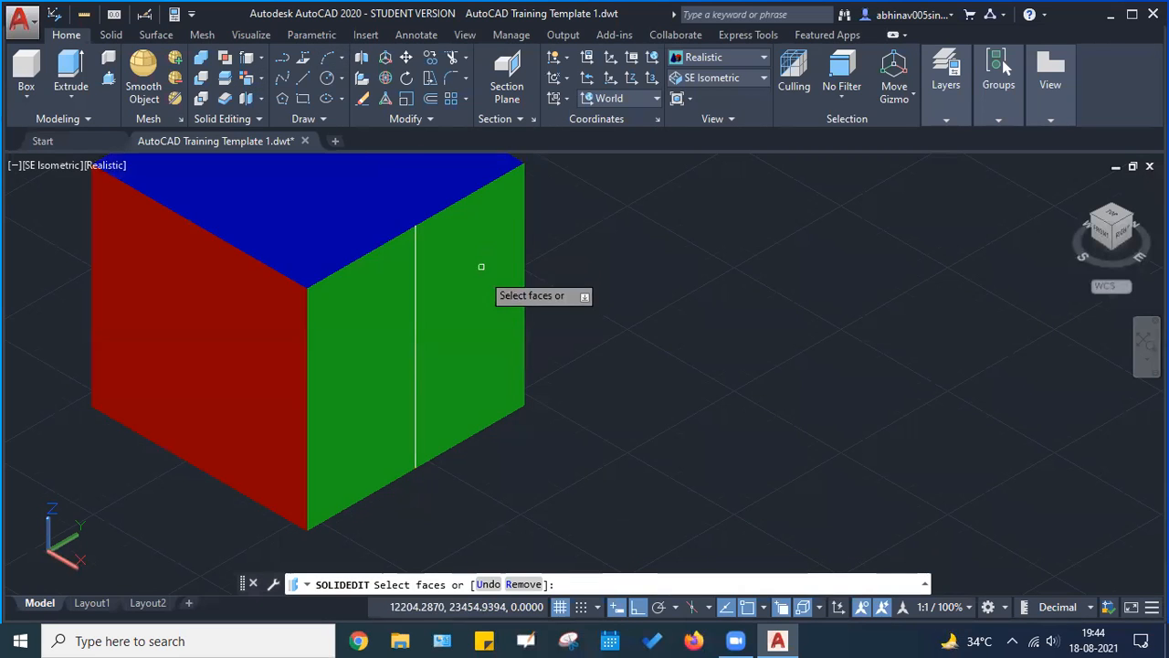
{"action": "left_click", "coordinate": [469, 284]}
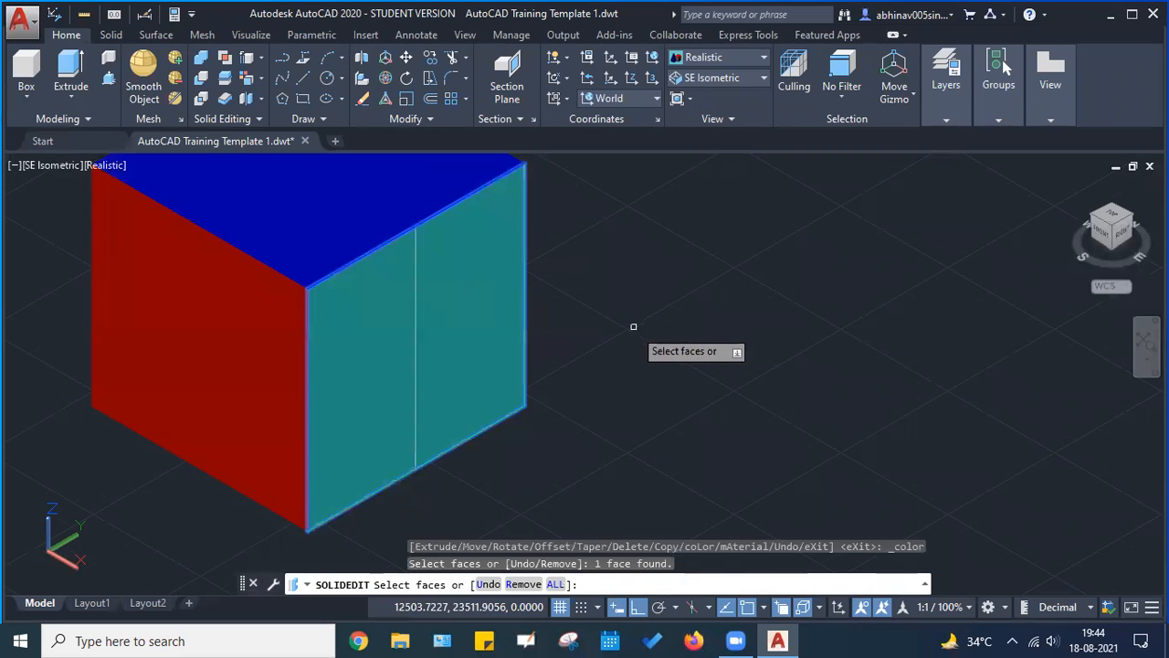
{"action": "key", "text": "Escape"}
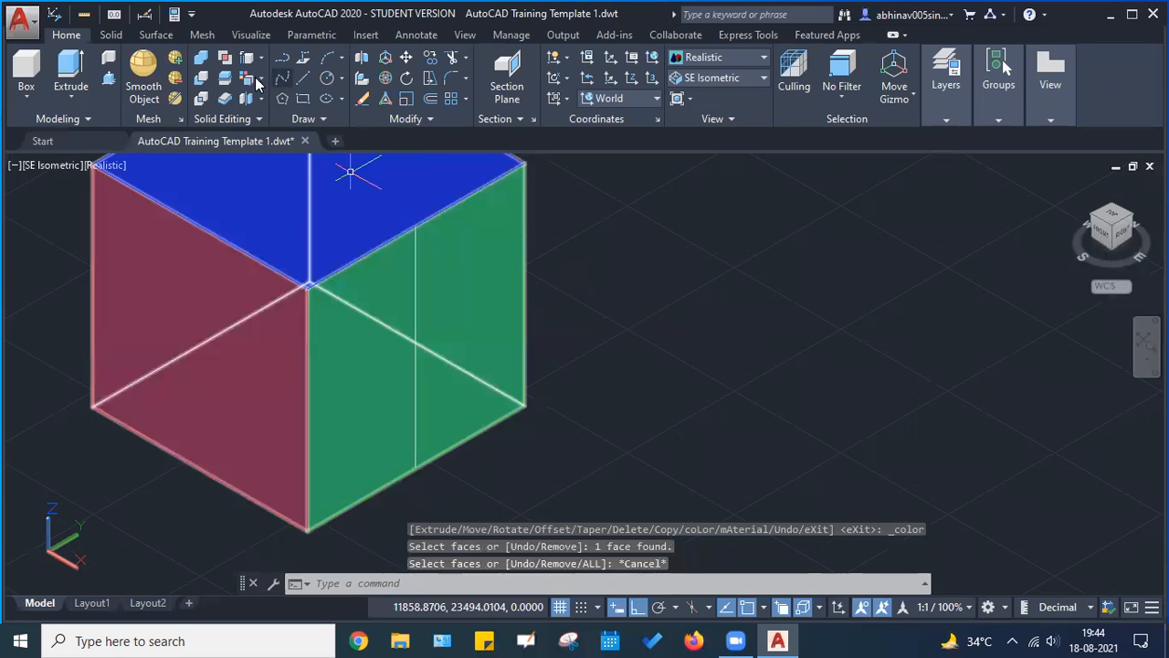
{"action": "left_click", "coordinate": [248, 80]}
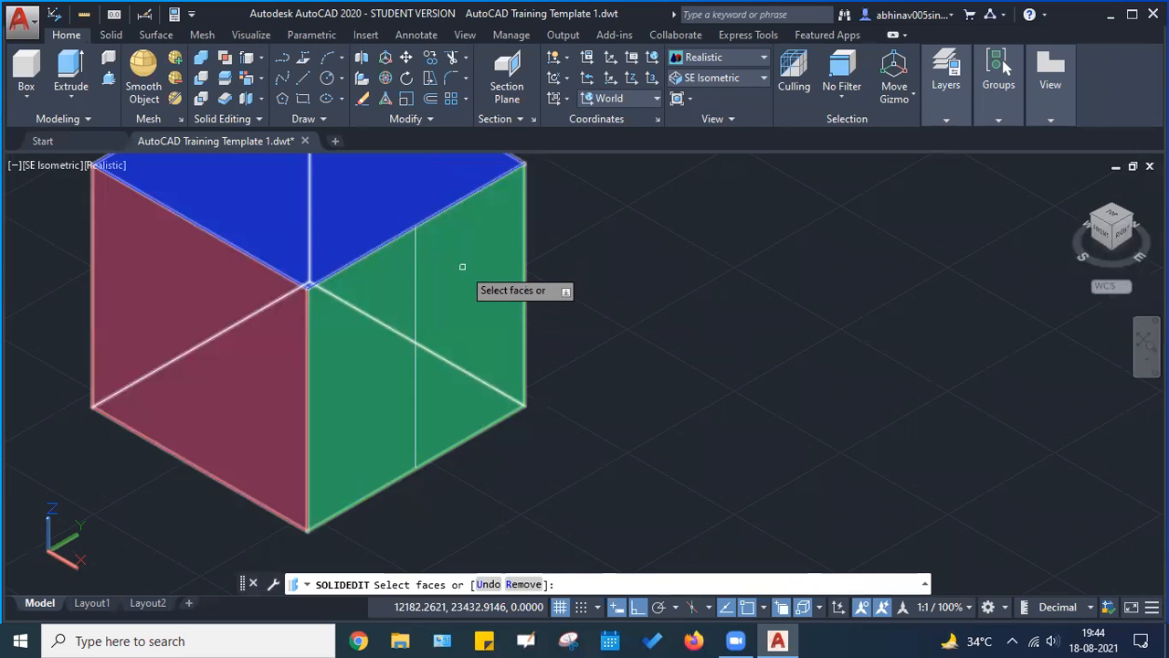
{"action": "left_click", "coordinate": [461, 266]}
{"action": "key", "text": "Escape"}
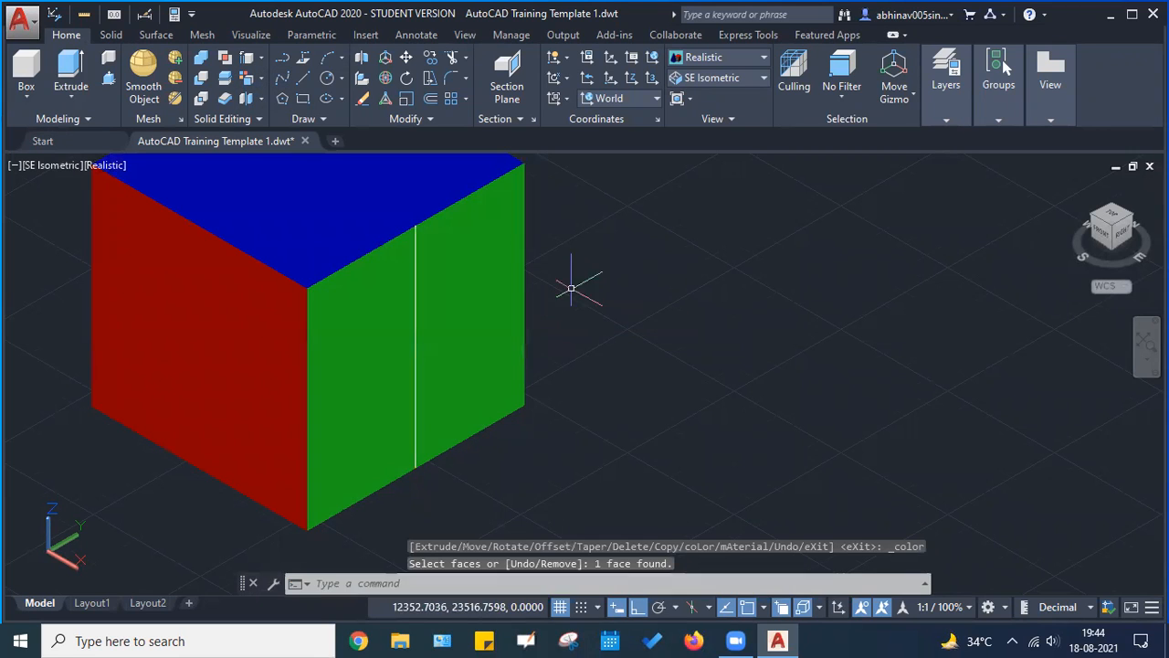
Presspull the right half of the green face, bounded by the copied edge, outward by 100
{"action": "middle_click_drag", "start_coordinate": [474, 254], "coordinate": [387, 269]}
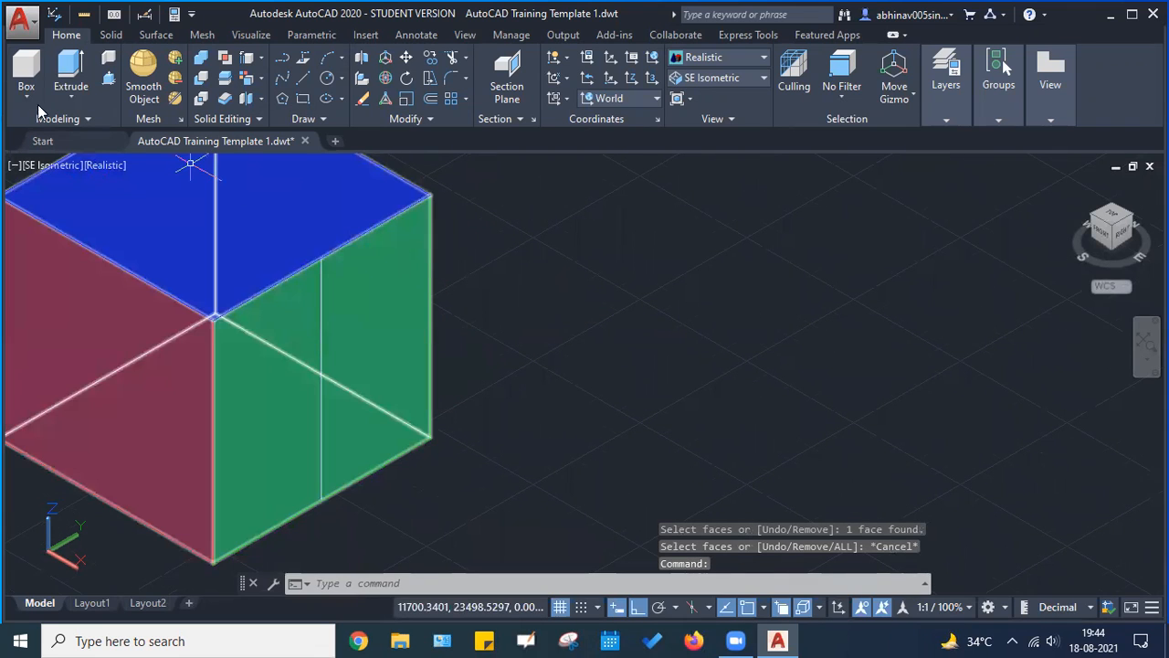
{"action": "middle_click_drag", "start_coordinate": [467, 295], "coordinate": [438, 292]}
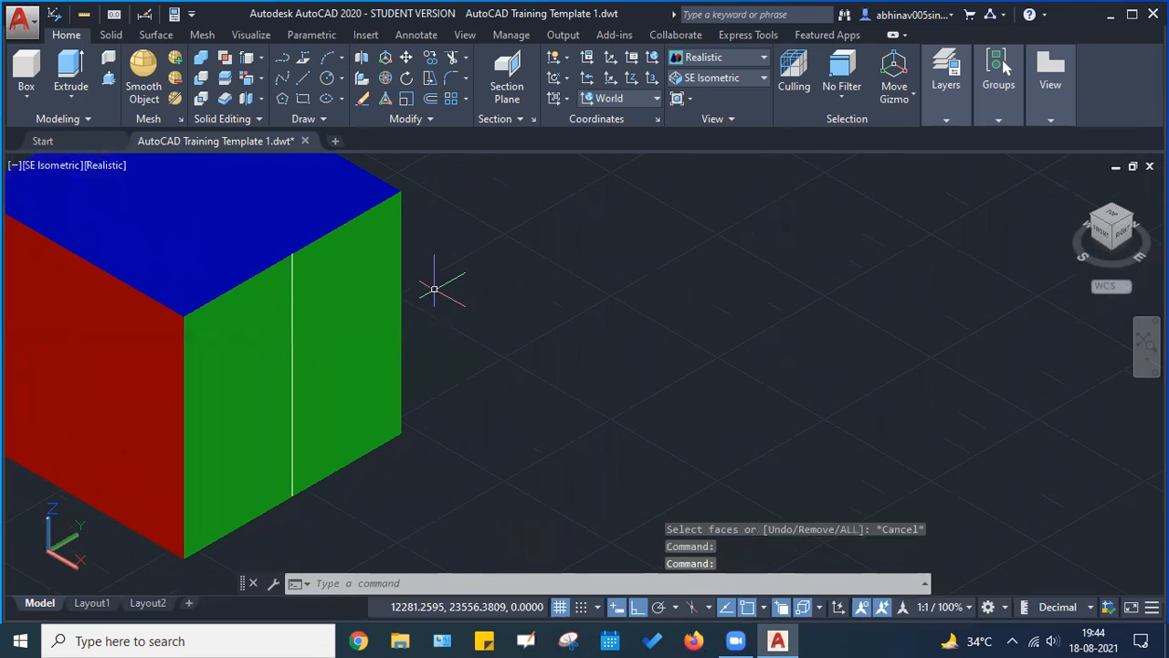
{"action": "key", "text": "Escape"}
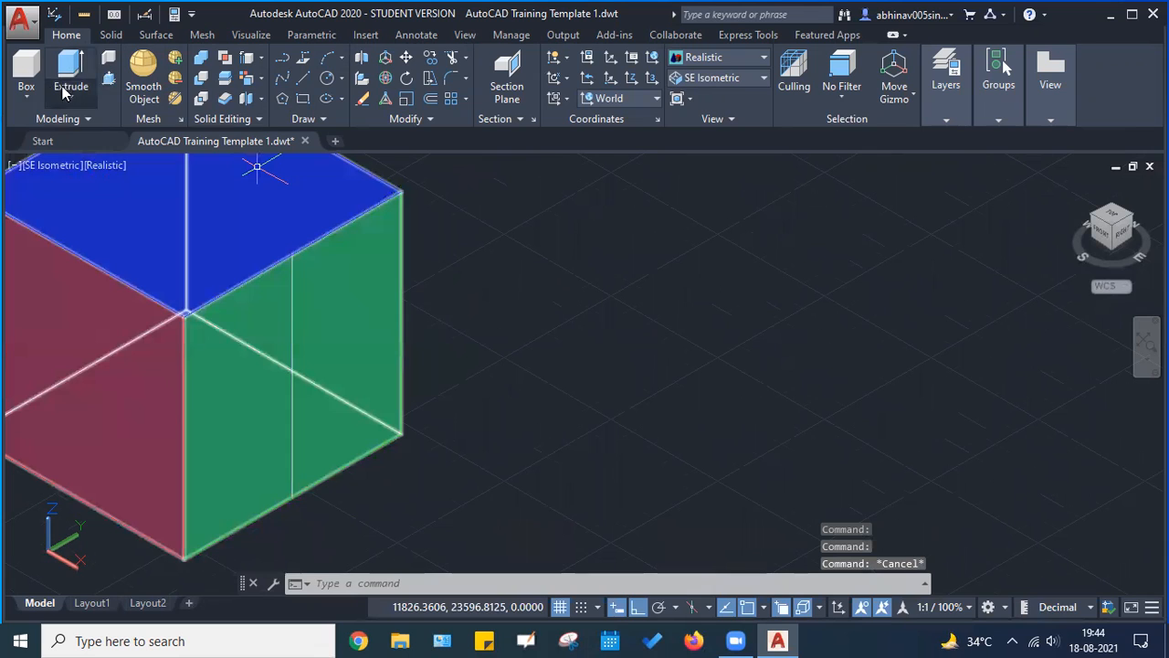
{"action": "left_click", "coordinate": [107, 80]}
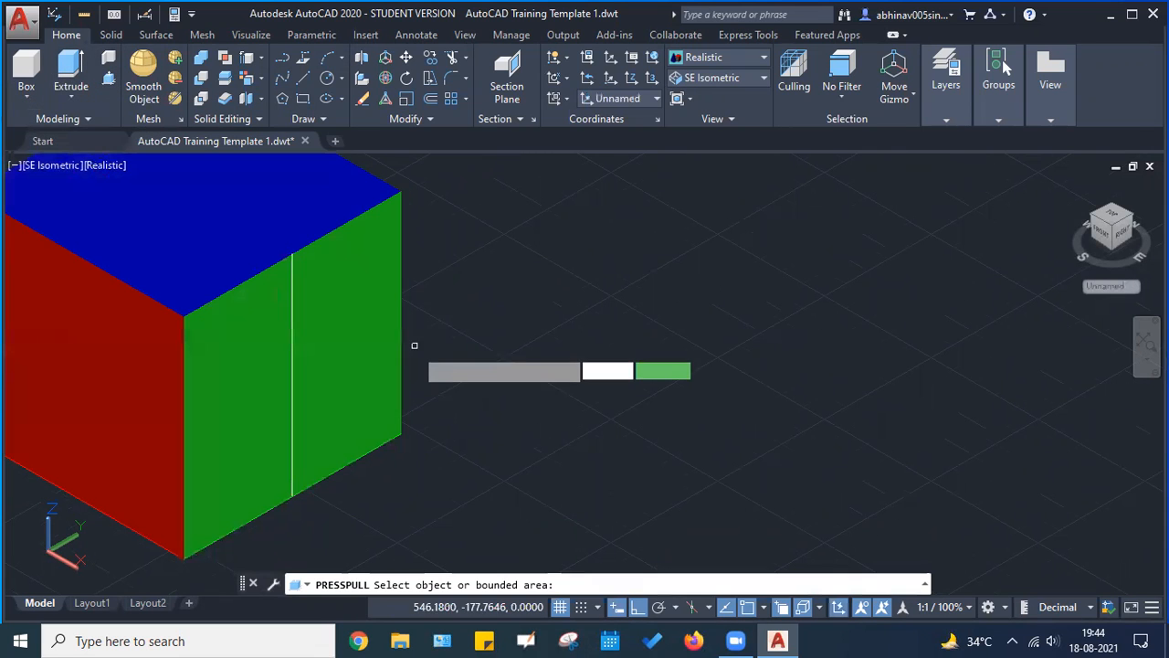
{"action": "left_click", "coordinate": [336, 309]}
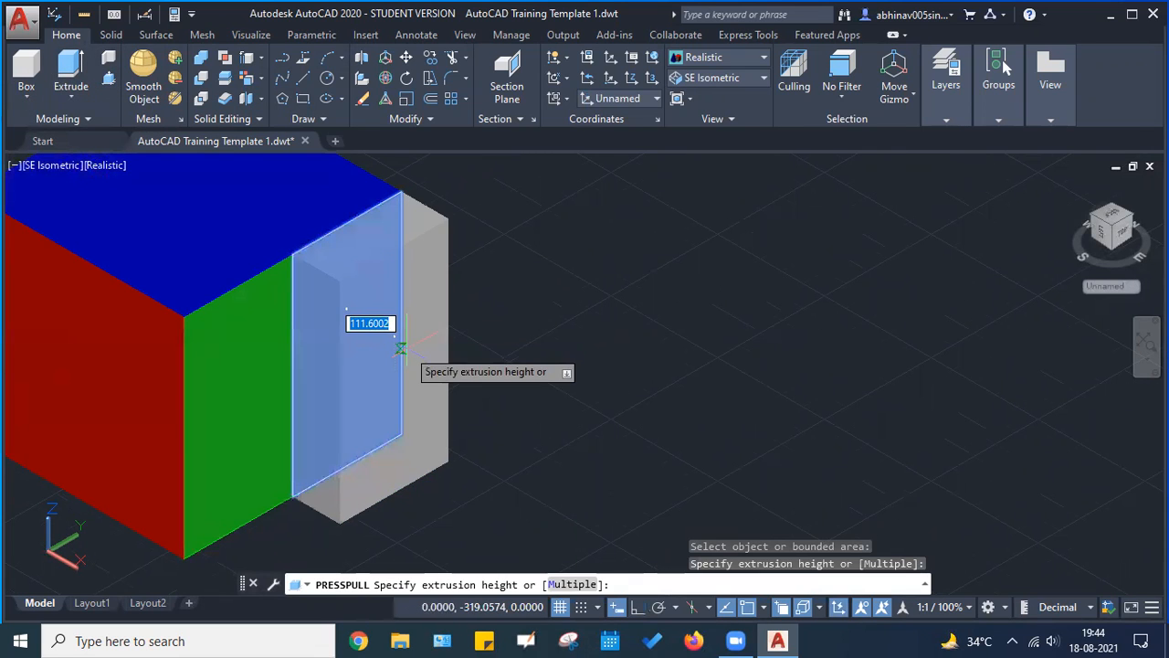
{"action": "scroll", "coordinate": [470, 373], "scroll_direction": "down", "scroll_amount": 2}
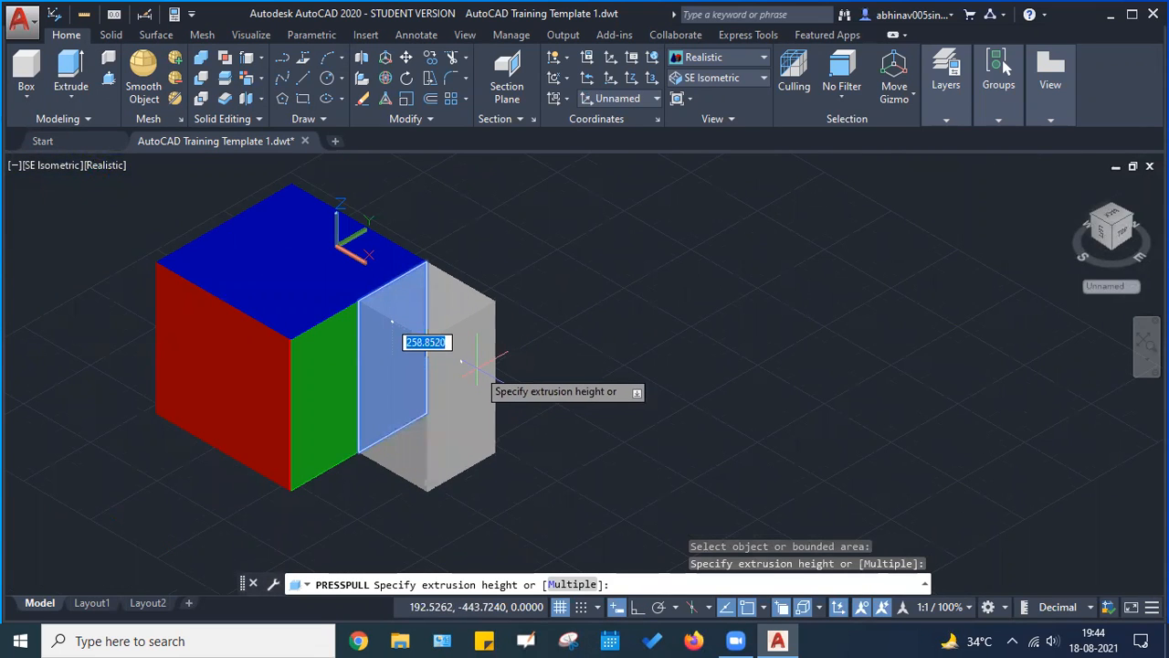
{"action": "type", "text": "100"}
{"action": "key", "text": "Return"}
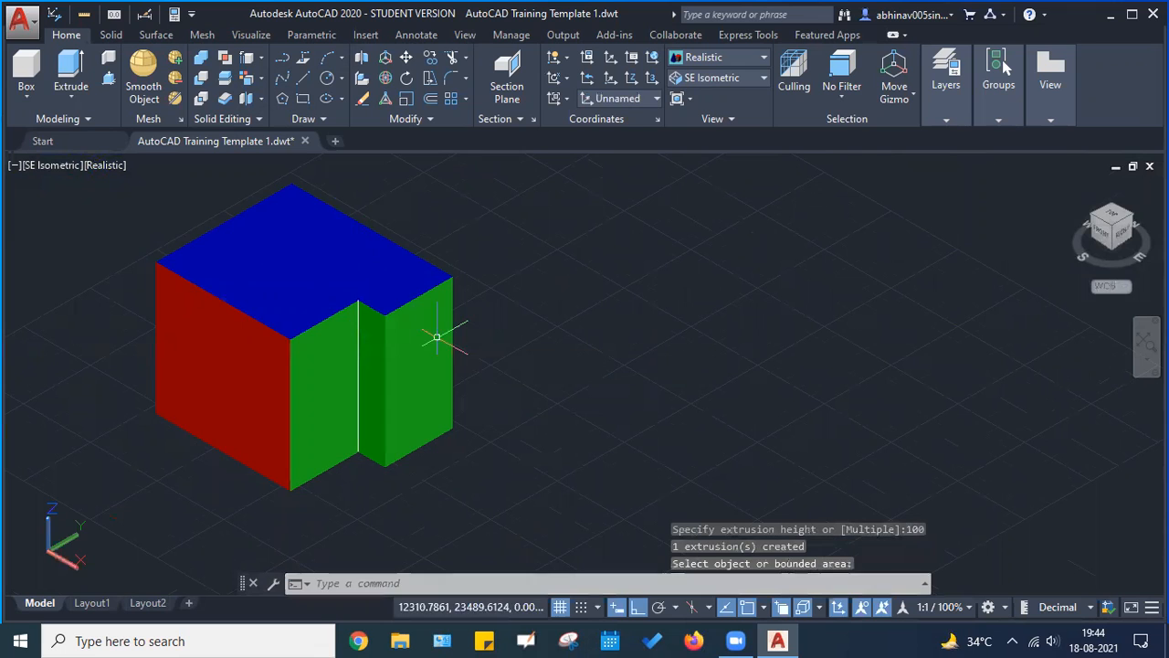
{"action": "scroll", "coordinate": [424, 272], "scroll_direction": "up", "scroll_amount": 3}
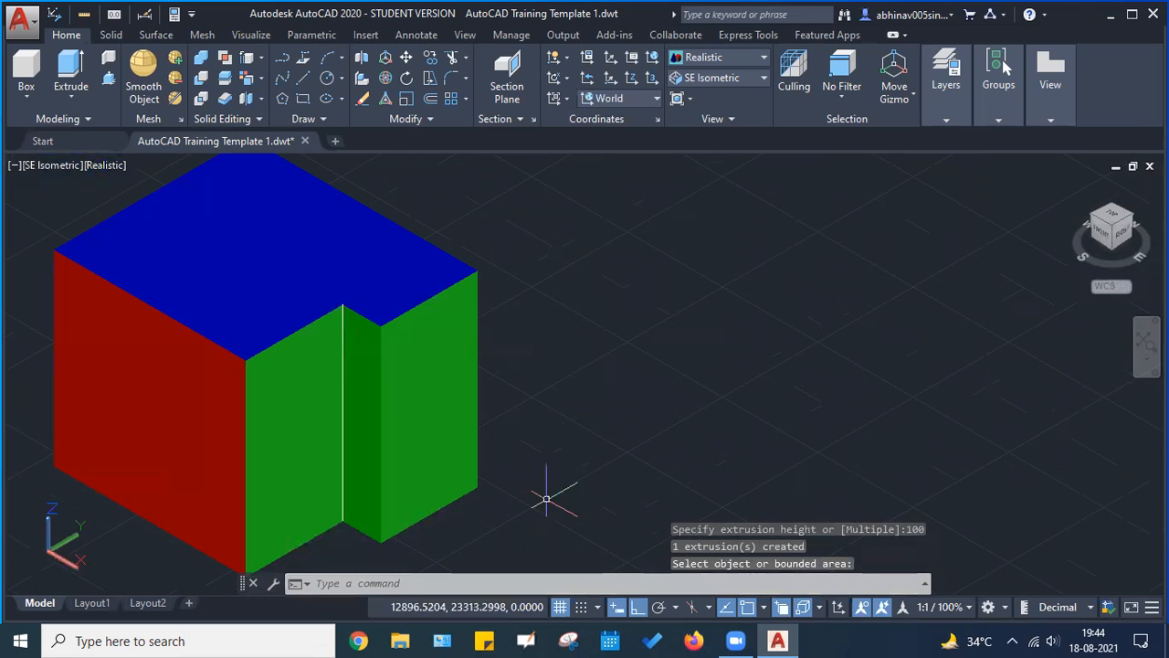
Examine the press-pulled half of the box's green face and the copied edge up close and from other angles
{"action": "scroll", "coordinate": [345, 334], "scroll_direction": "up", "scroll_amount": 2}
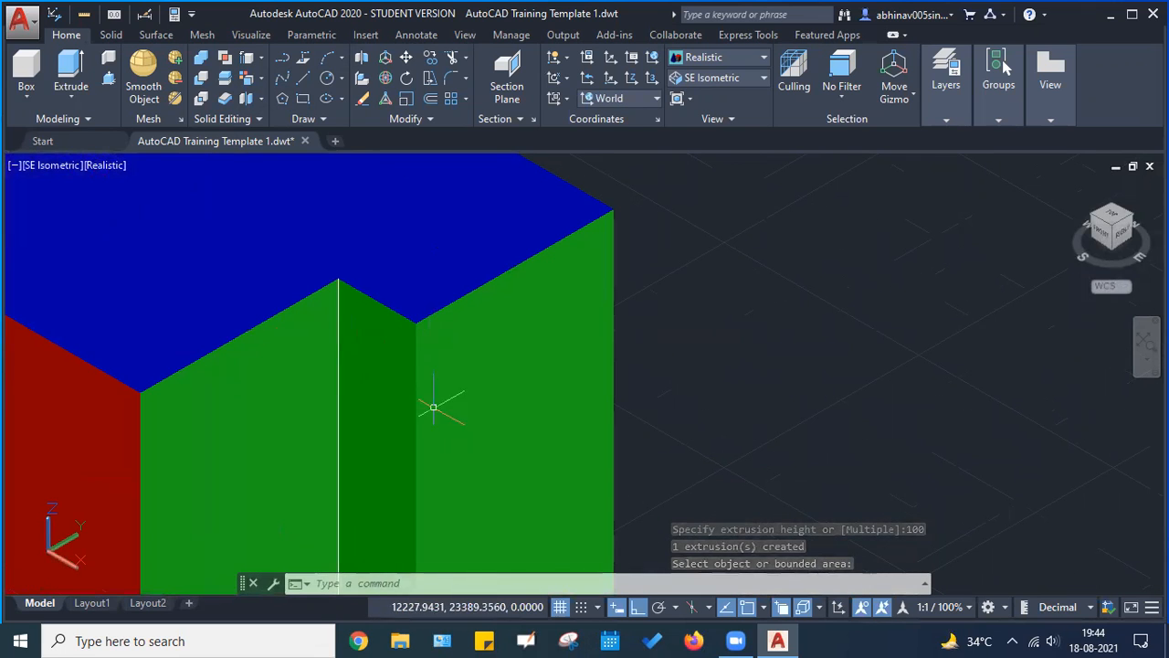
{"action": "scroll", "coordinate": [386, 336], "scroll_direction": "up", "scroll_amount": 2}
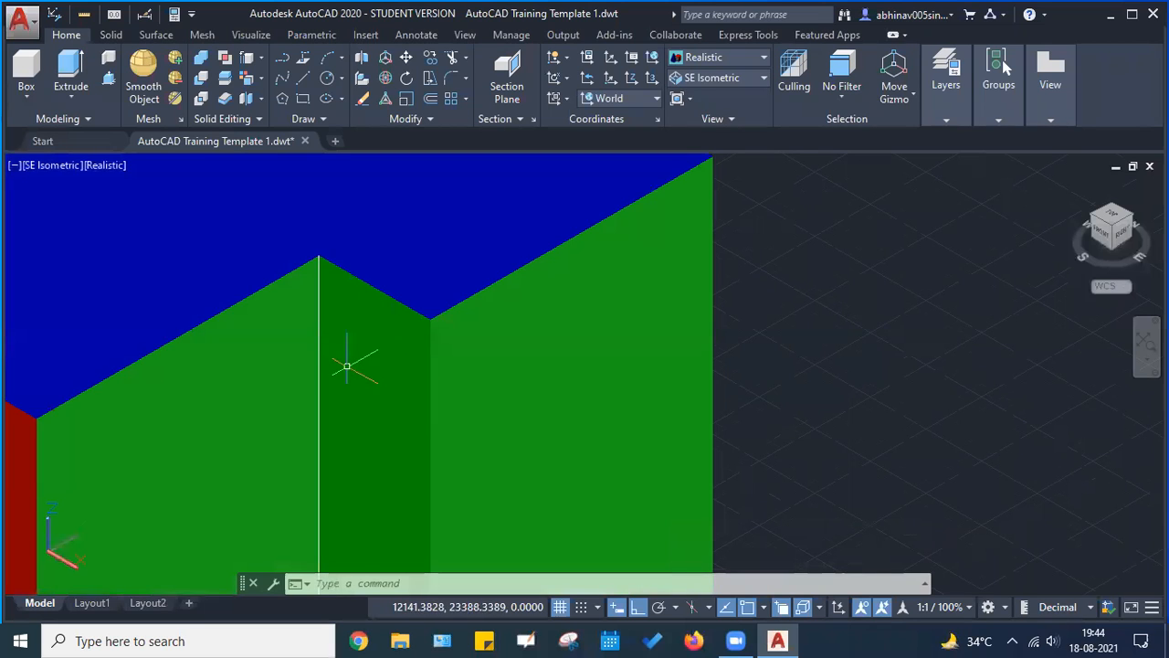
{"action": "scroll", "coordinate": [330, 345], "scroll_direction": "down", "scroll_amount": 3}
{"action": "middle_click_drag", "start_coordinate": [378, 334], "coordinate": [629, 334], "text": "shift"}
{"action": "scroll", "coordinate": [373, 294], "scroll_direction": "up", "scroll_amount": 3}
{"action": "scroll", "coordinate": [411, 306], "scroll_direction": "down", "scroll_amount": 5}
{"action": "middle_click_drag", "start_coordinate": [340, 366], "coordinate": [339, 365], "text": "shift"}
{"action": "key", "text": "Escape"}
{"action": "scroll", "coordinate": [445, 296], "scroll_direction": "down", "scroll_amount": 3}
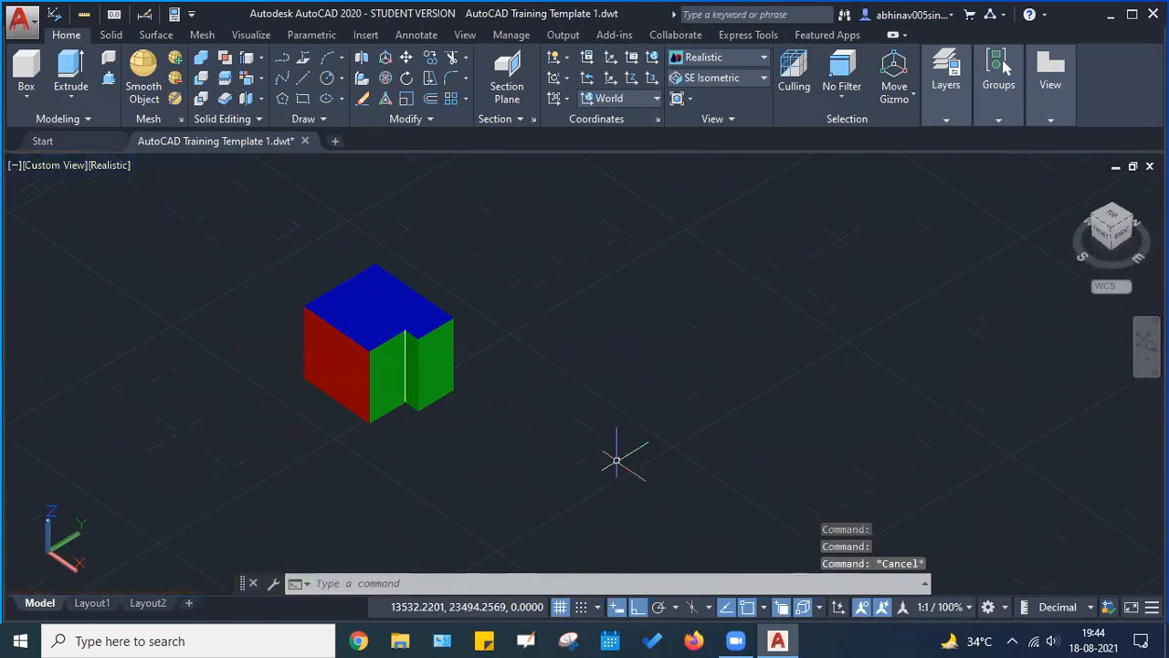
Erase the coloured box together with the copied edge
{"action": "left_click", "coordinate": [615, 459]}
{"action": "left_click", "coordinate": [192, 220]}
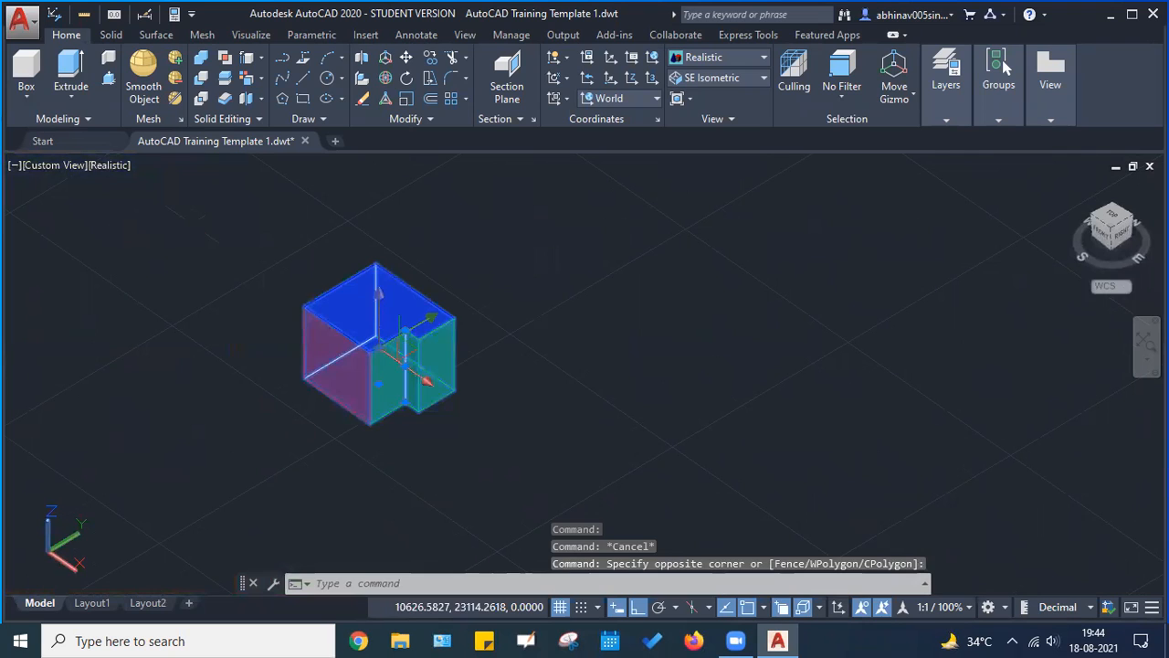
{"action": "key", "text": "Delete"}
{"action": "key", "text": "Escape"}
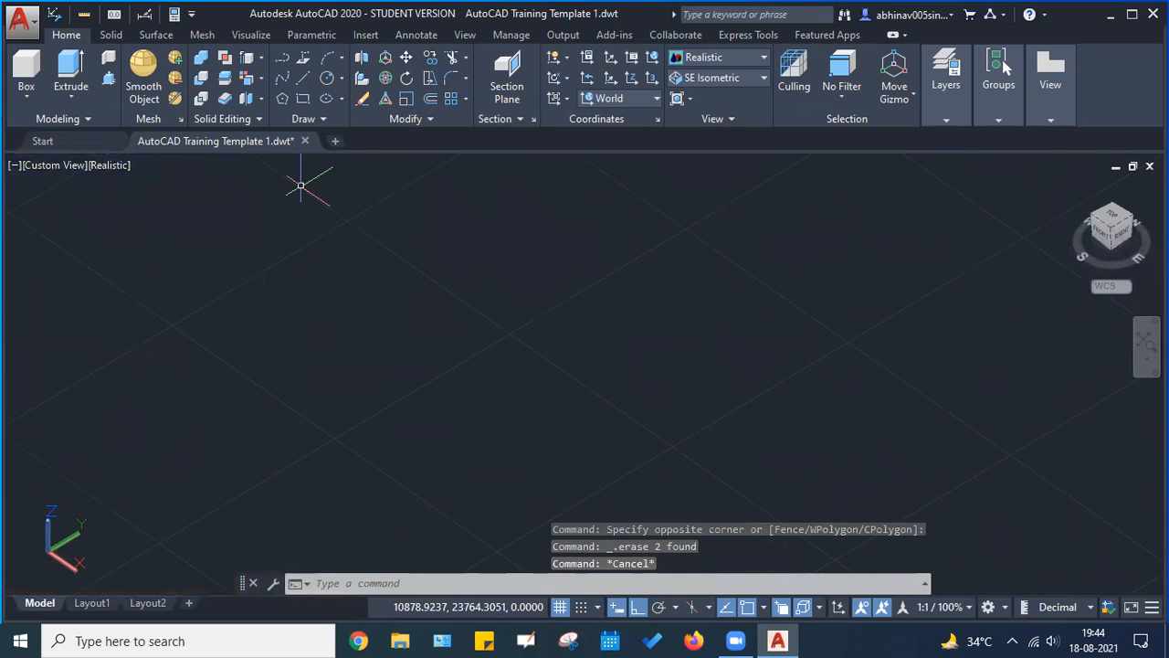
{"action": "key", "text": "Escape"}
{"action": "key", "text": "Escape"}
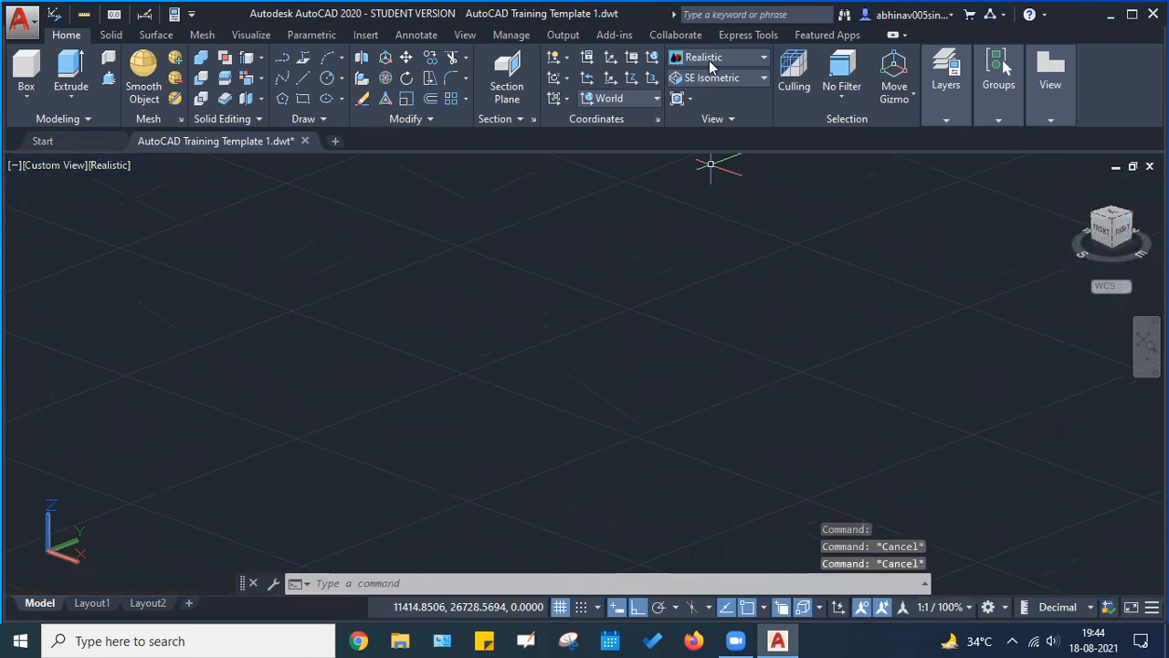
Try the 2D Wireframe visual style and return to Realistic
{"action": "left_click", "coordinate": [710, 58]}
{"action": "left_click", "coordinate": [511, 95]}
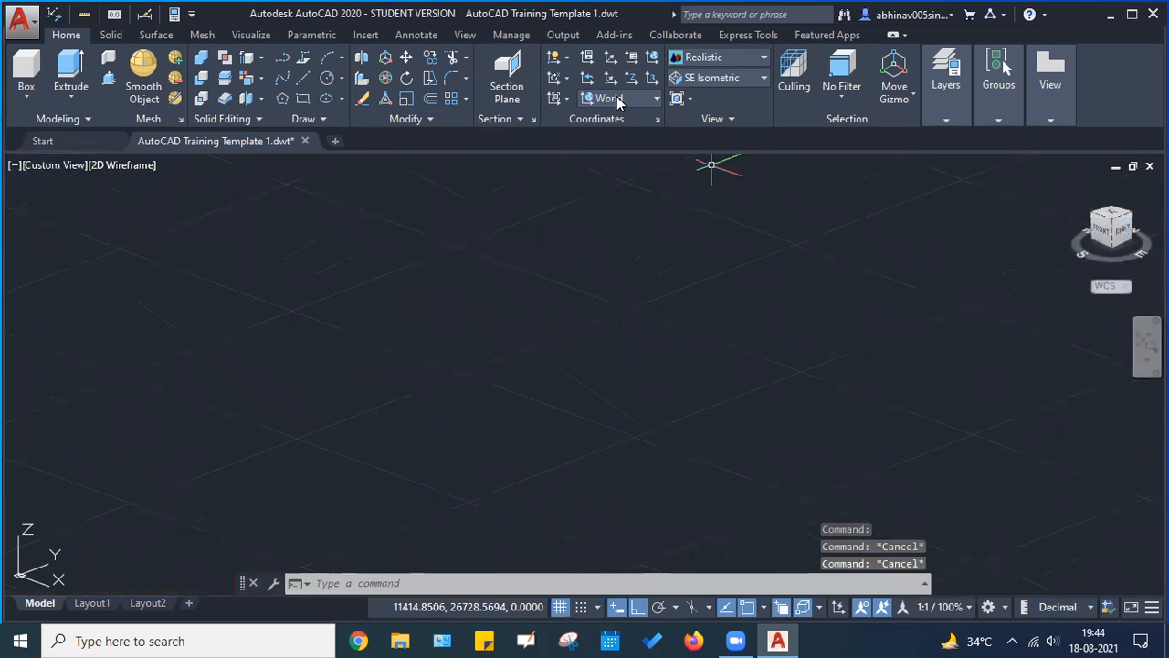
{"action": "left_click", "coordinate": [721, 61]}
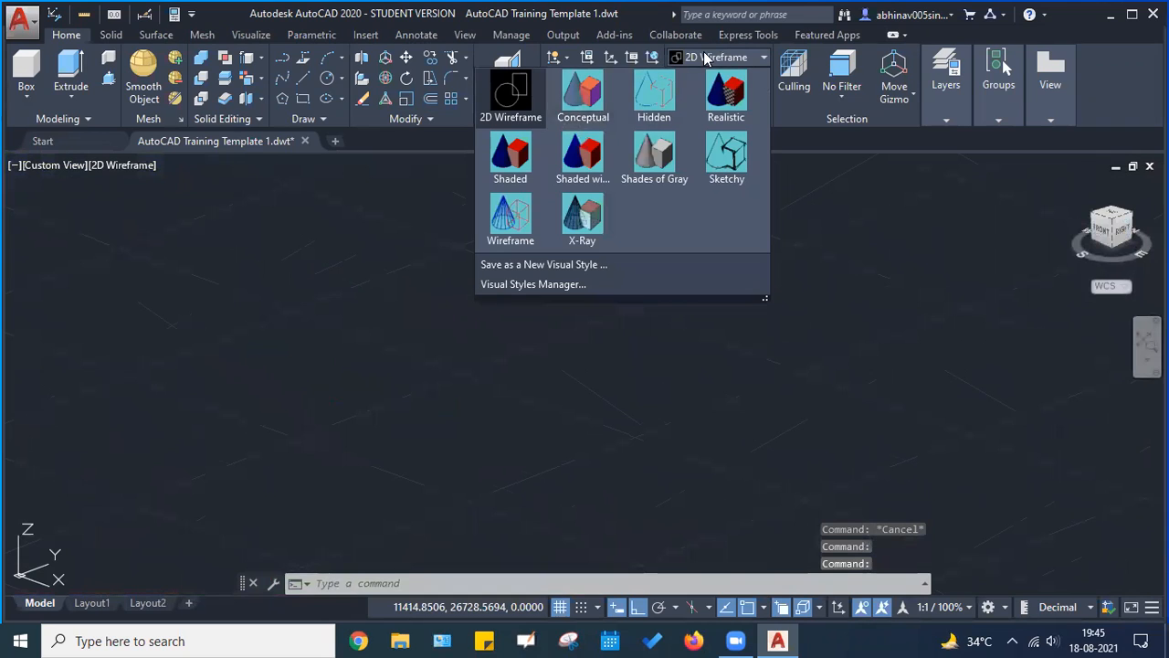
{"action": "left_click", "coordinate": [718, 94]}
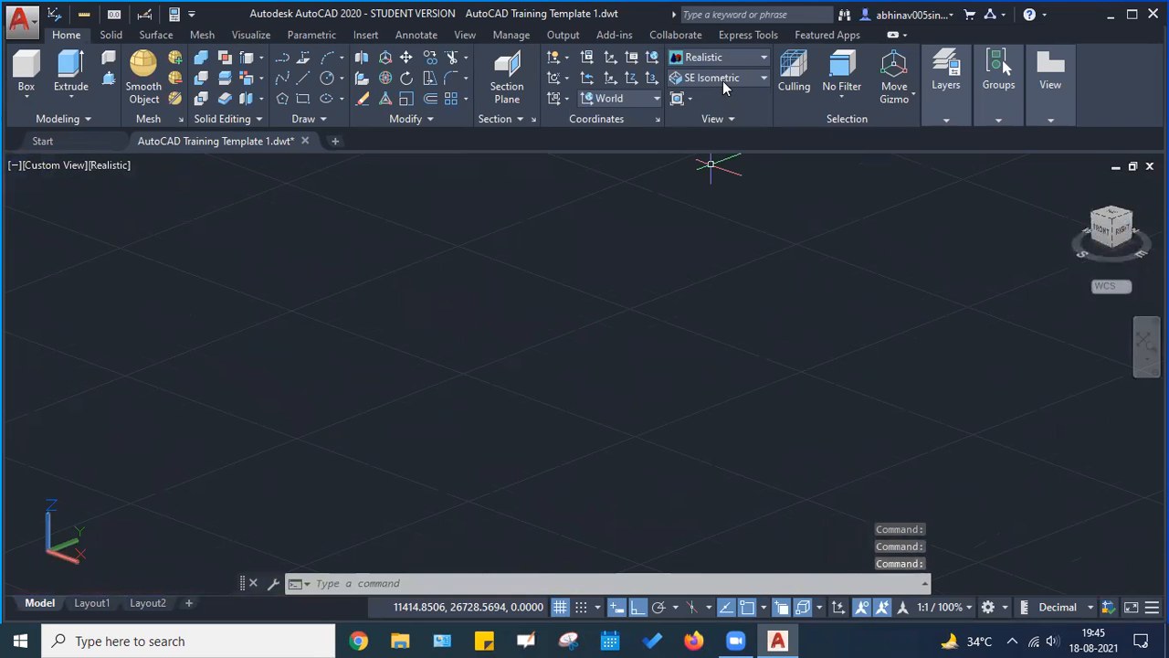
Set the model view to SE Isometric
{"action": "left_click", "coordinate": [722, 79]}
{"action": "left_click", "coordinate": [712, 218]}
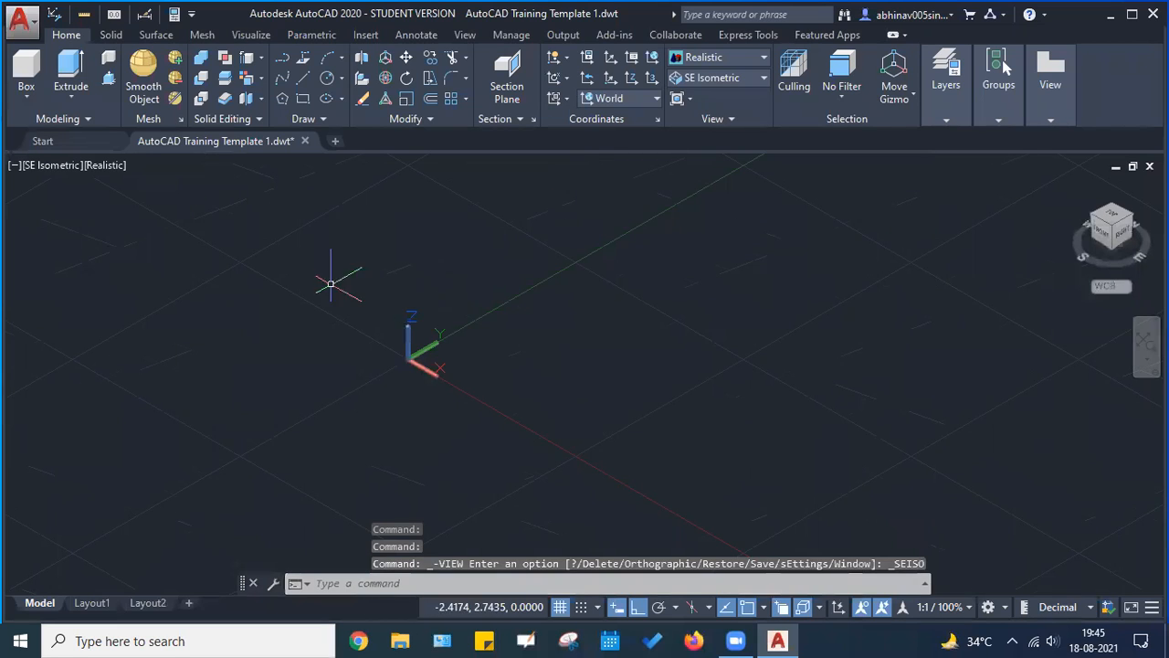
{"action": "key", "text": "Escape"}
{"action": "key", "text": "Escape"}
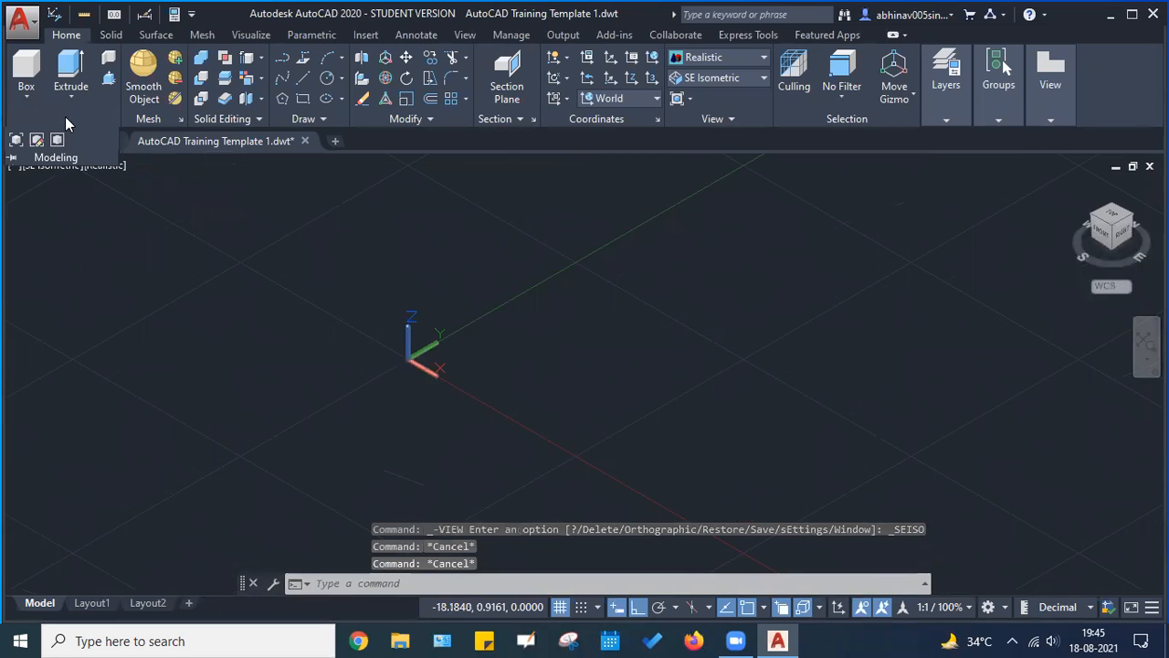
{"action": "key", "text": "Escape"}
{"action": "left_click", "coordinate": [224, 231]}
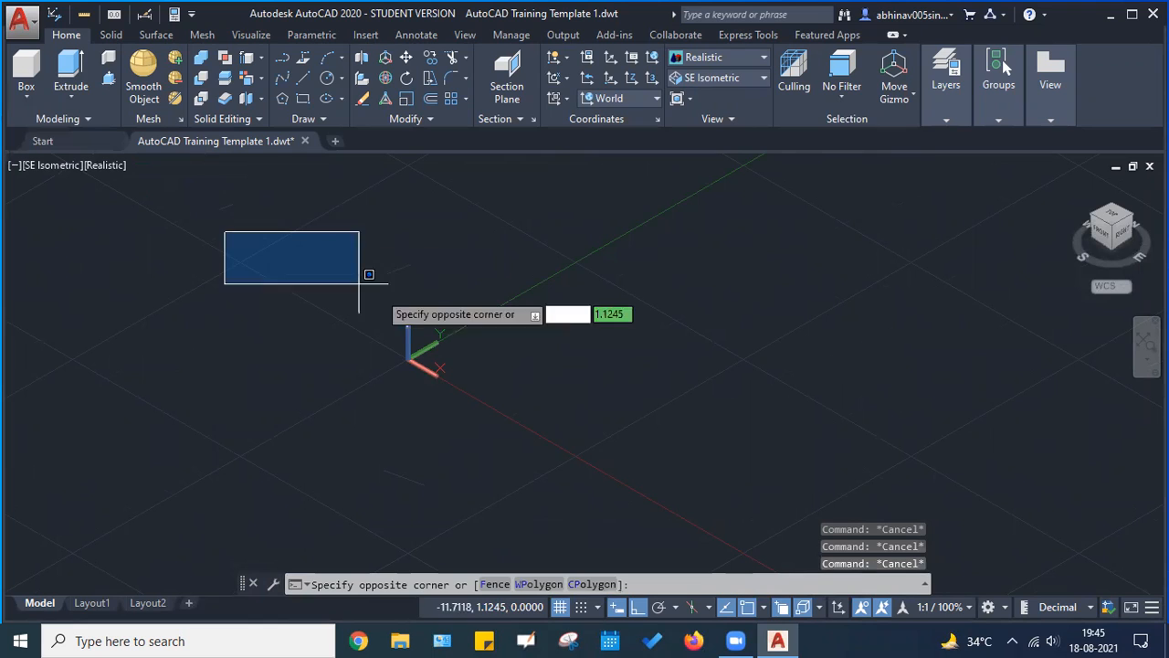
{"action": "key", "text": "Escape"}
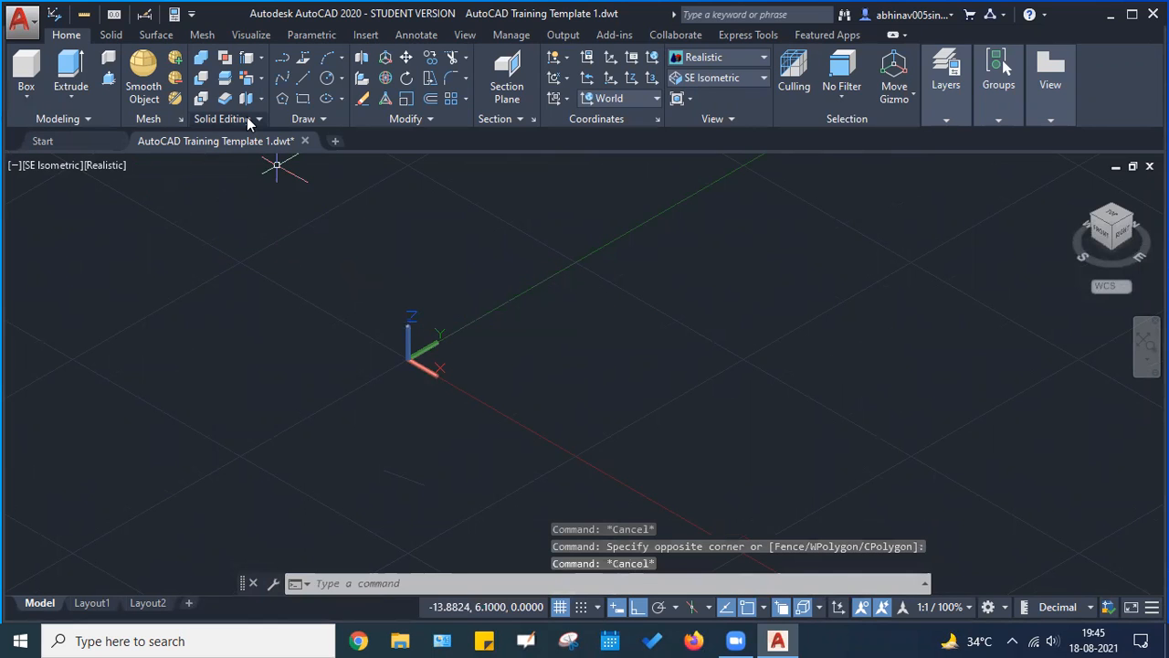
{"action": "left_click", "coordinate": [277, 228]}
{"action": "key", "text": "Escape"}
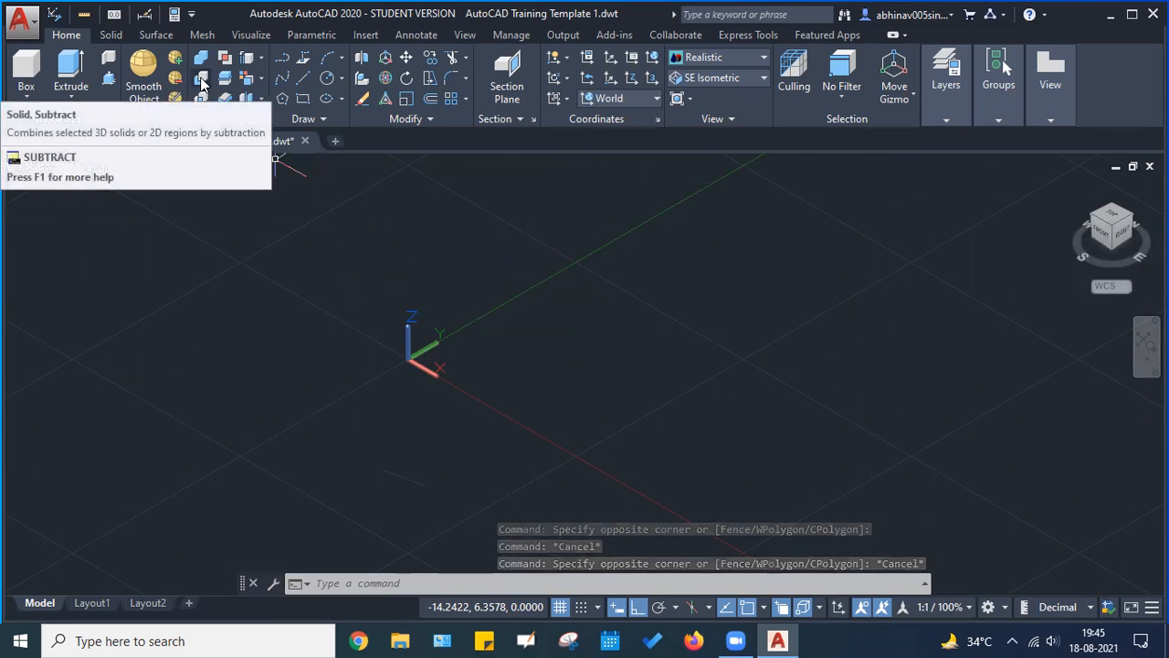
{"action": "left_click", "coordinate": [260, 58]}
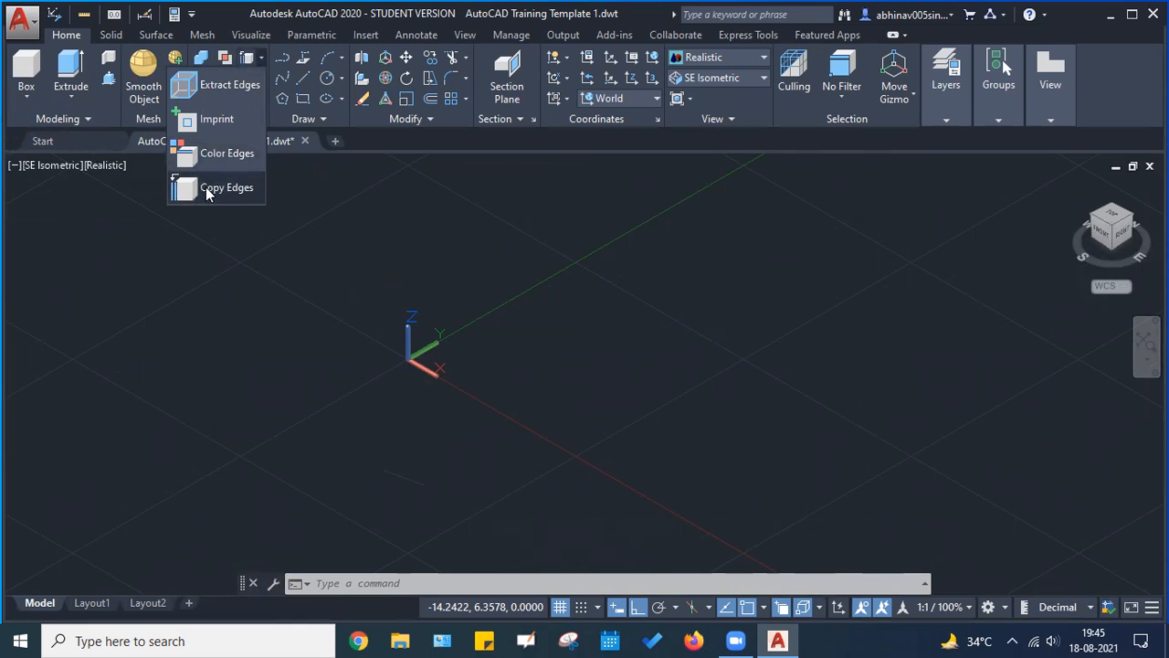
{"action": "left_click", "coordinate": [229, 163]}
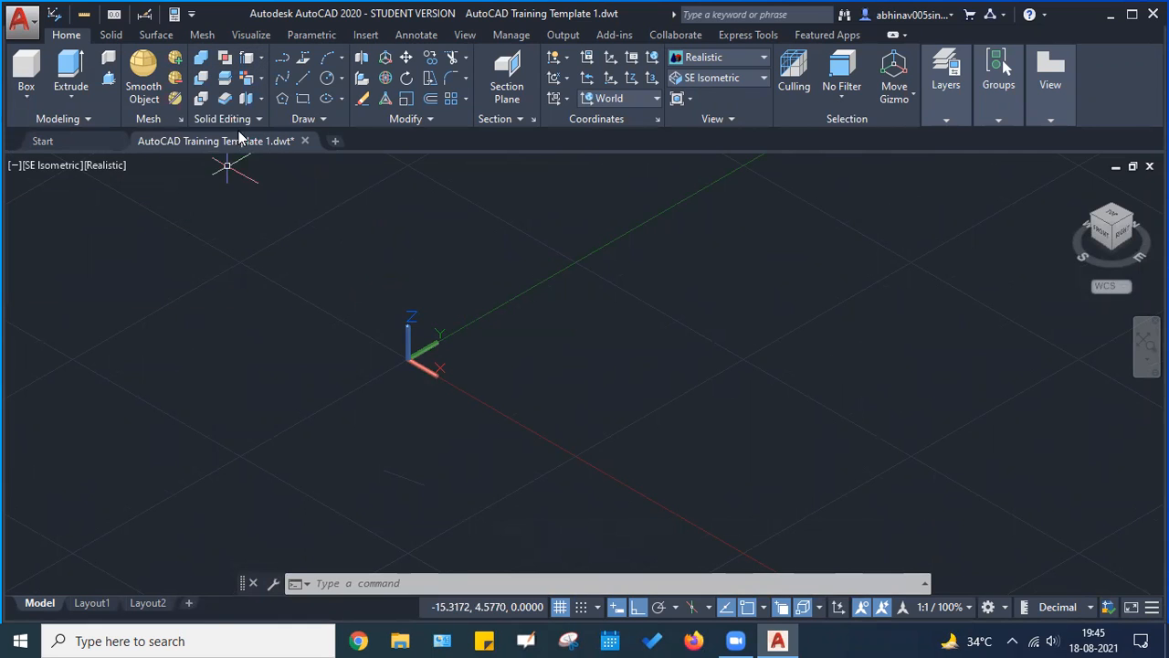
{"action": "key", "text": "Escape"}
{"action": "key", "text": "Escape"}
{"action": "left_click", "coordinate": [261, 79]}
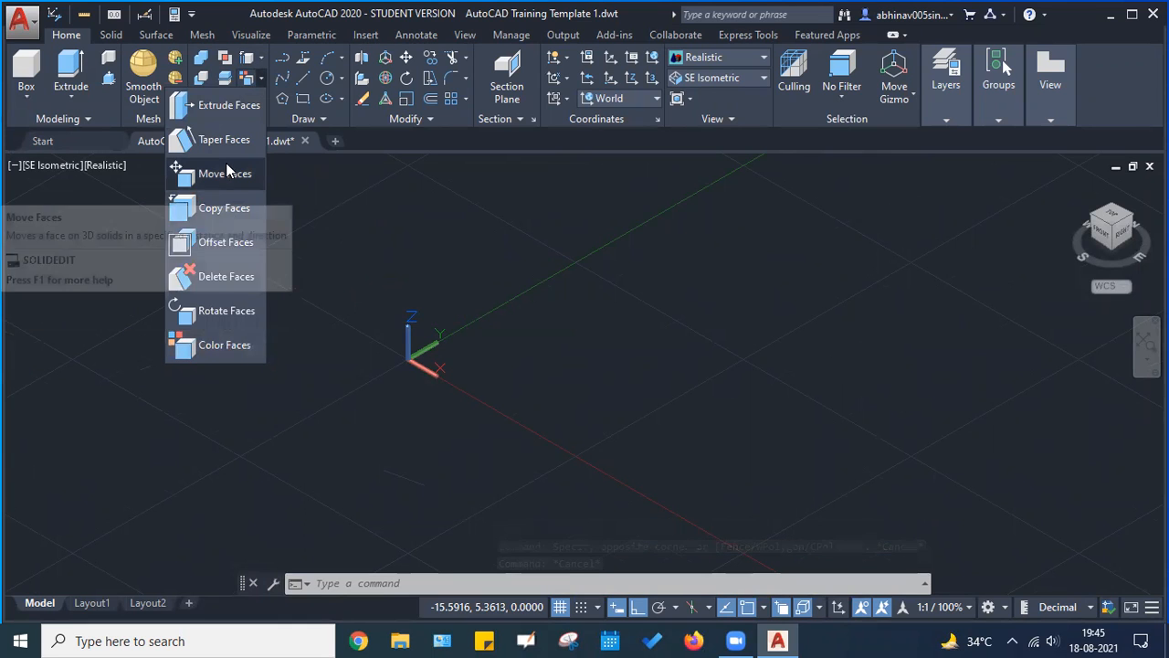
{"action": "left_click", "coordinate": [261, 58]}
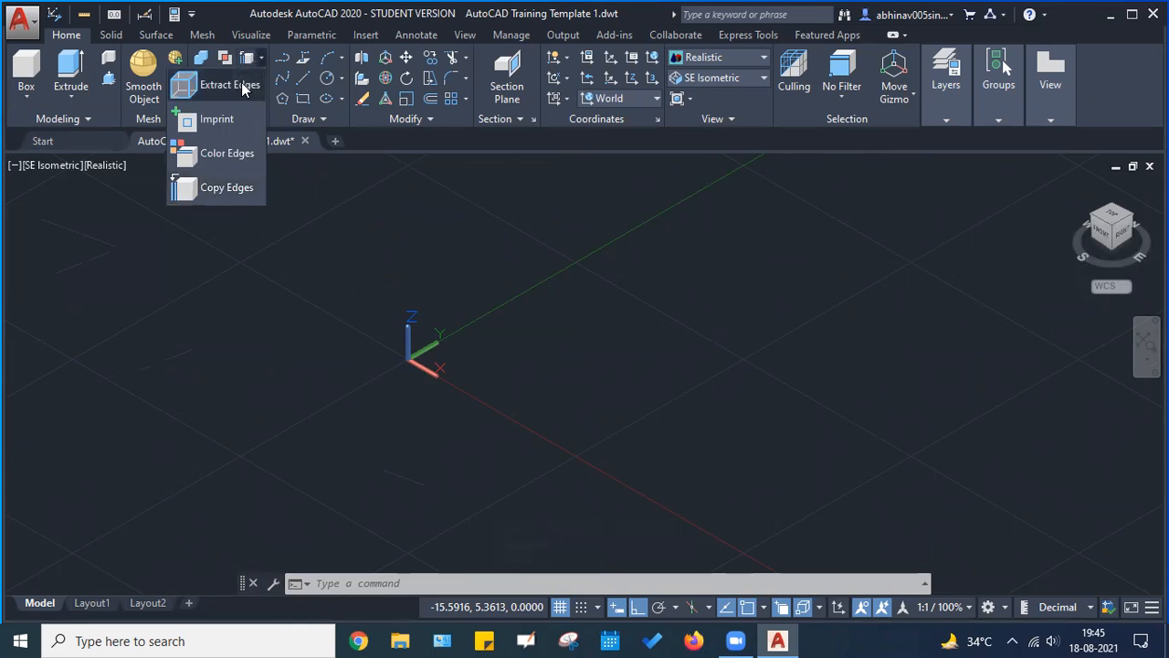
{"action": "left_click", "coordinate": [261, 59]}
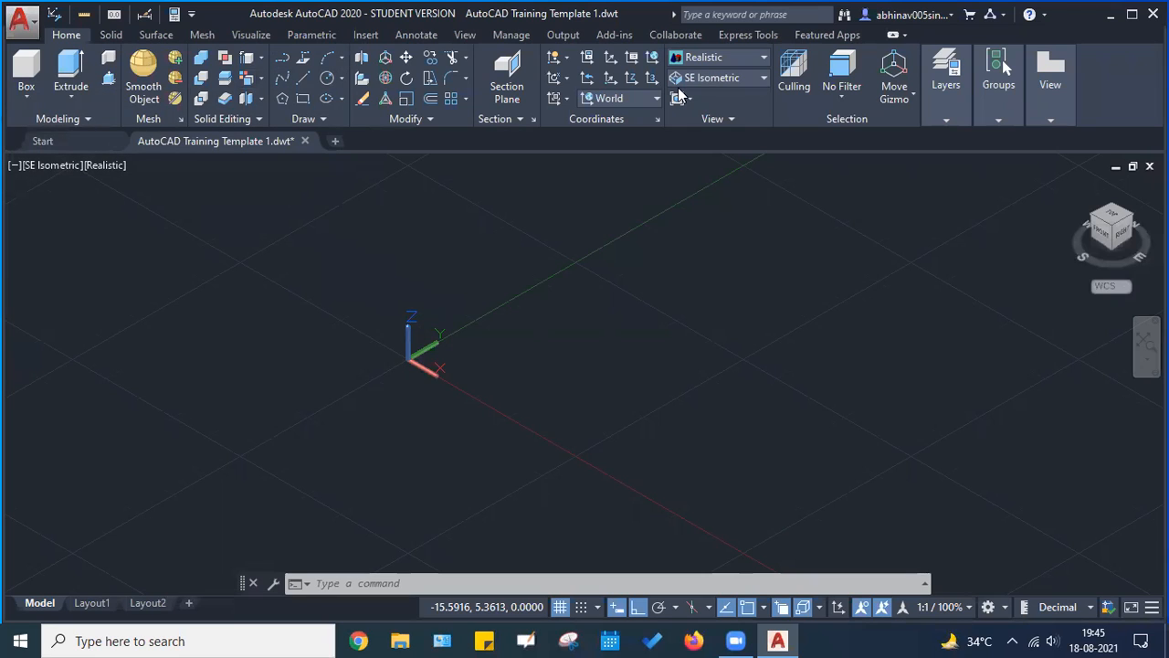
{"action": "left_click", "coordinate": [441, 327]}
{"action": "key", "text": "Escape"}
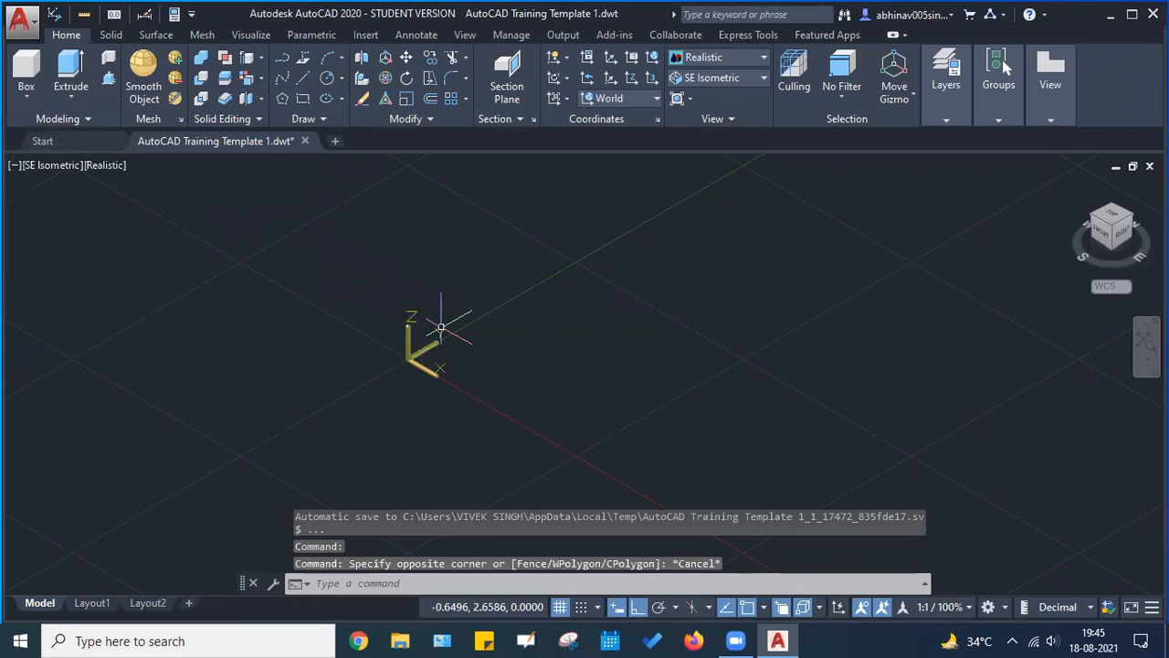
{"action": "key", "text": "Escape"}
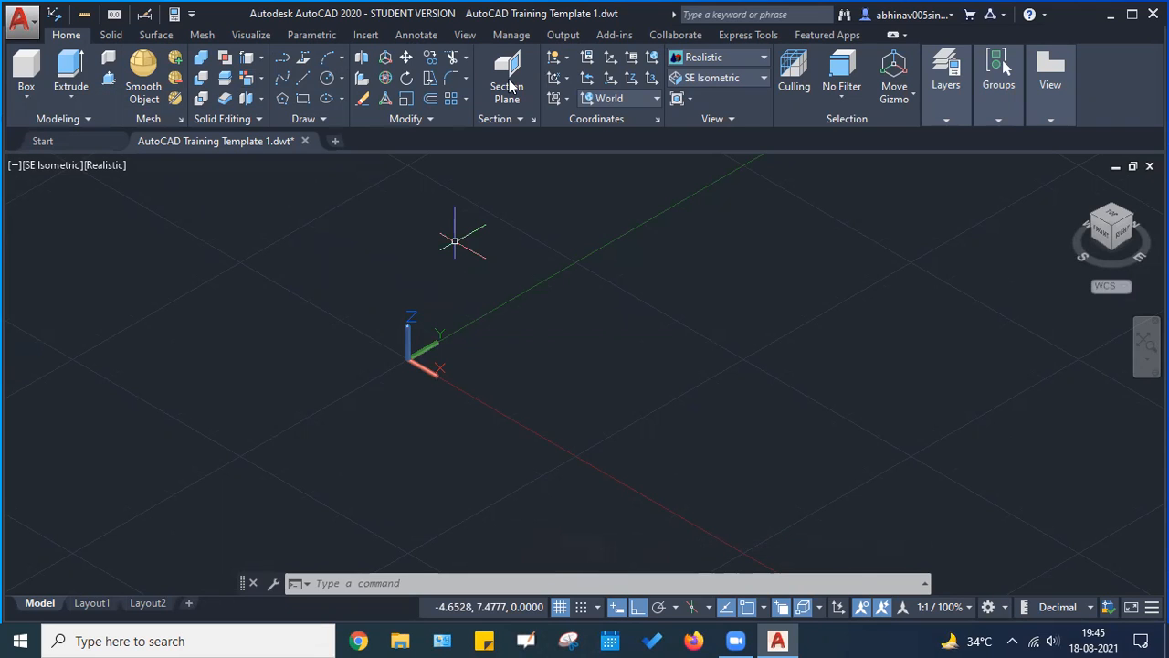
{"action": "middle_click_drag", "start_coordinate": [656, 259], "coordinate": [631, 282]}
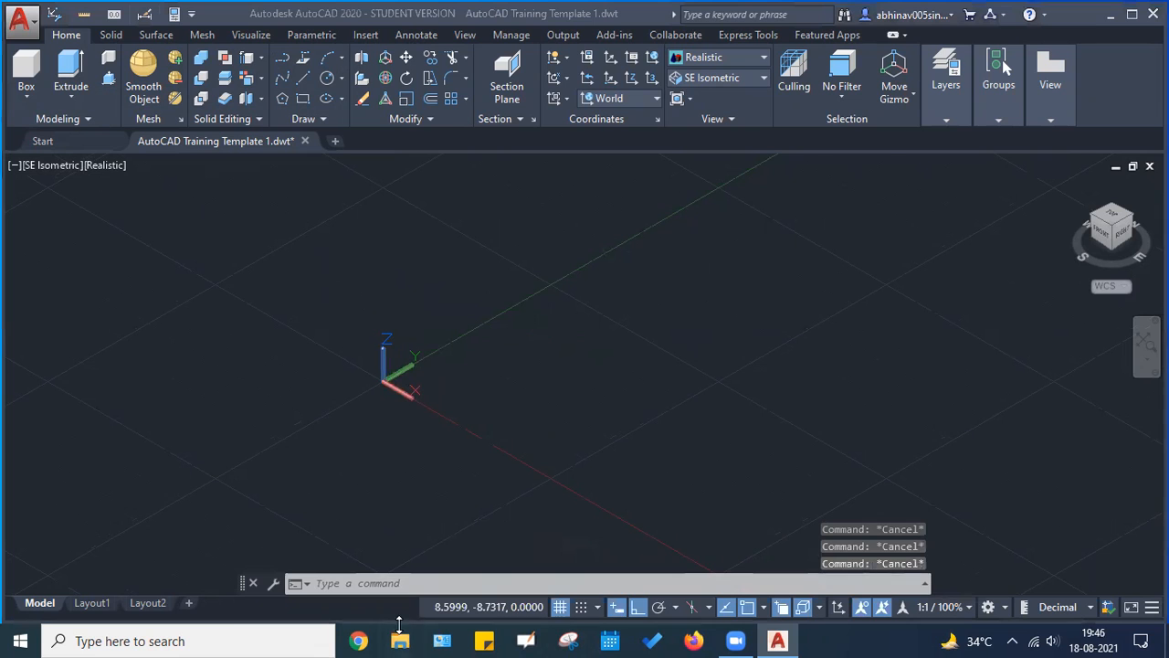
Switch to File Explorer and open the Training files folder under Civil Engineering - Courses, AutoCAD Course on Local Disk (C:)
{"action": "key", "text": "super+e"}
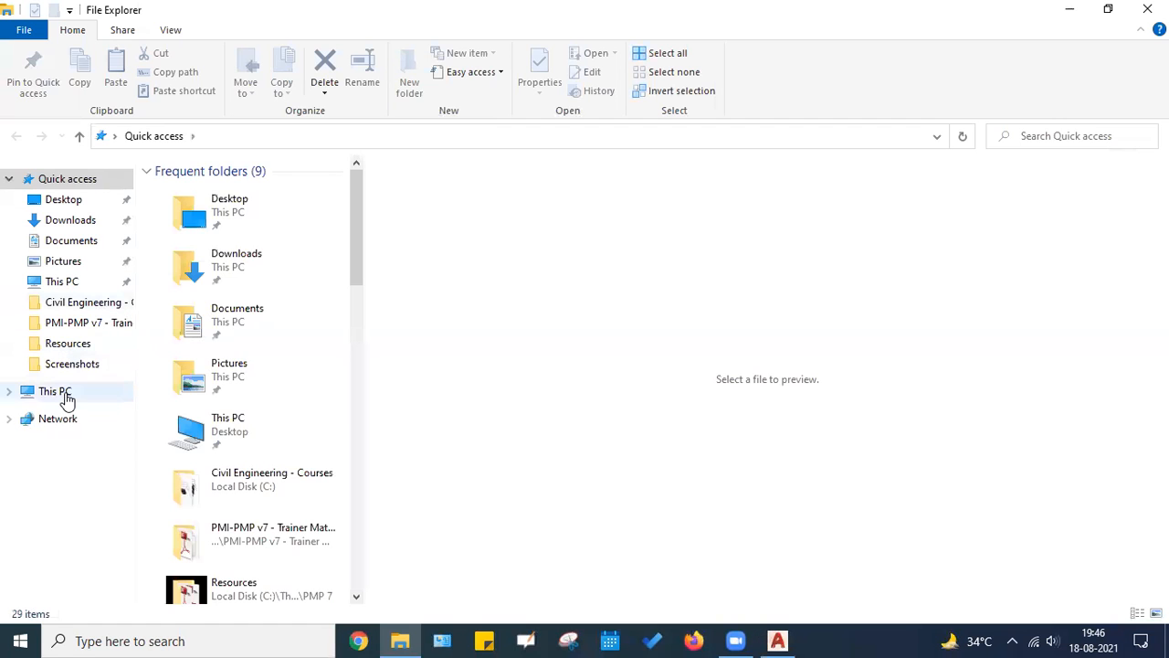
{"action": "left_click", "coordinate": [64, 395]}
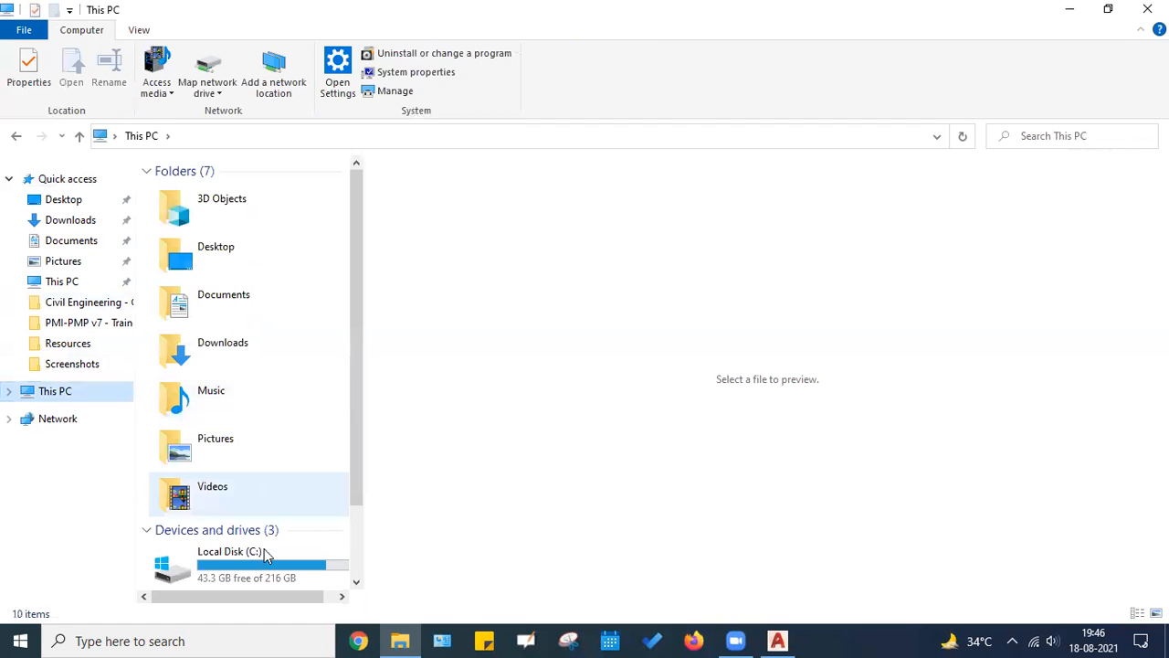
{"action": "double_click", "coordinate": [264, 548]}
{"action": "double_click", "coordinate": [269, 231]}
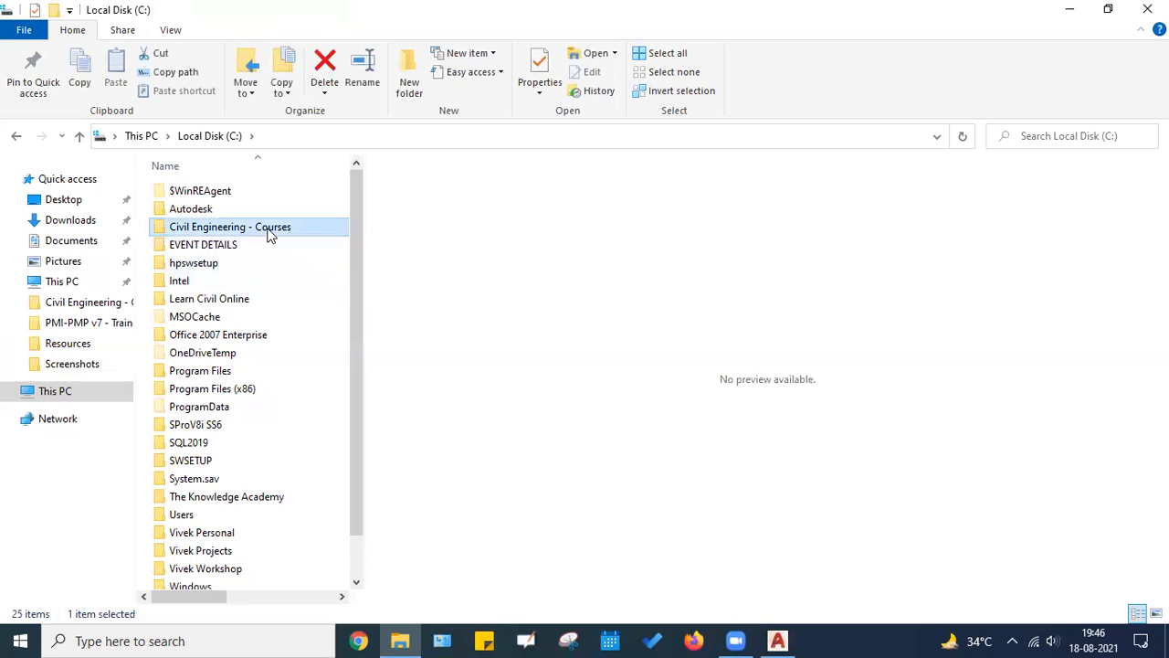
{"action": "double_click", "coordinate": [259, 228]}
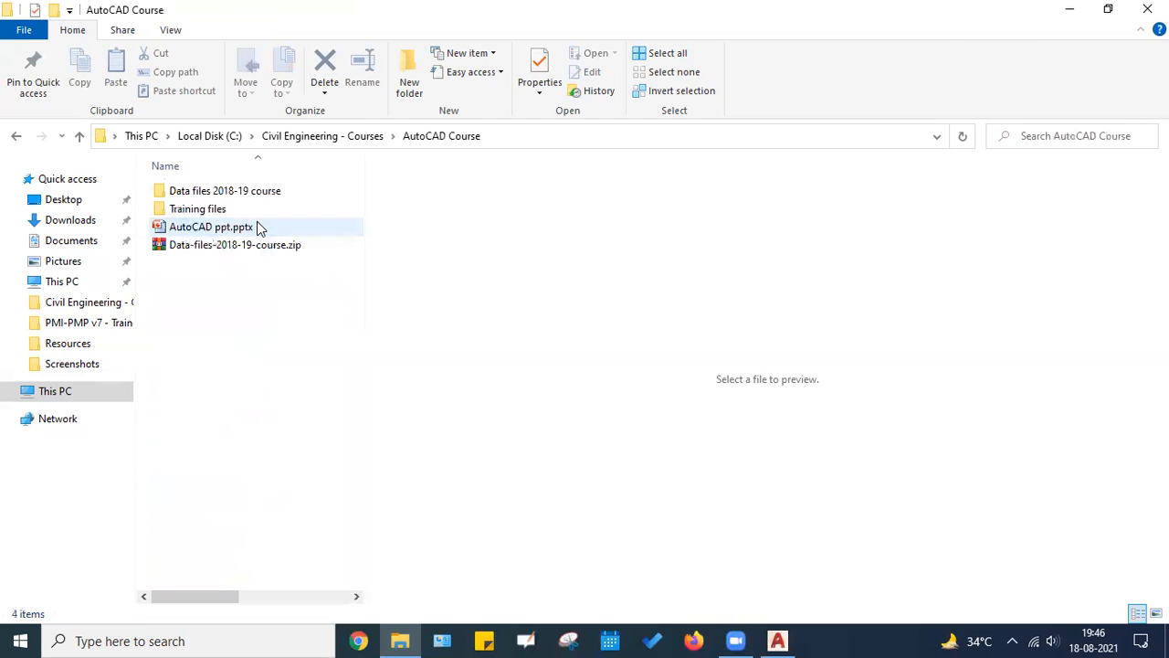
{"action": "double_click", "coordinate": [229, 210]}
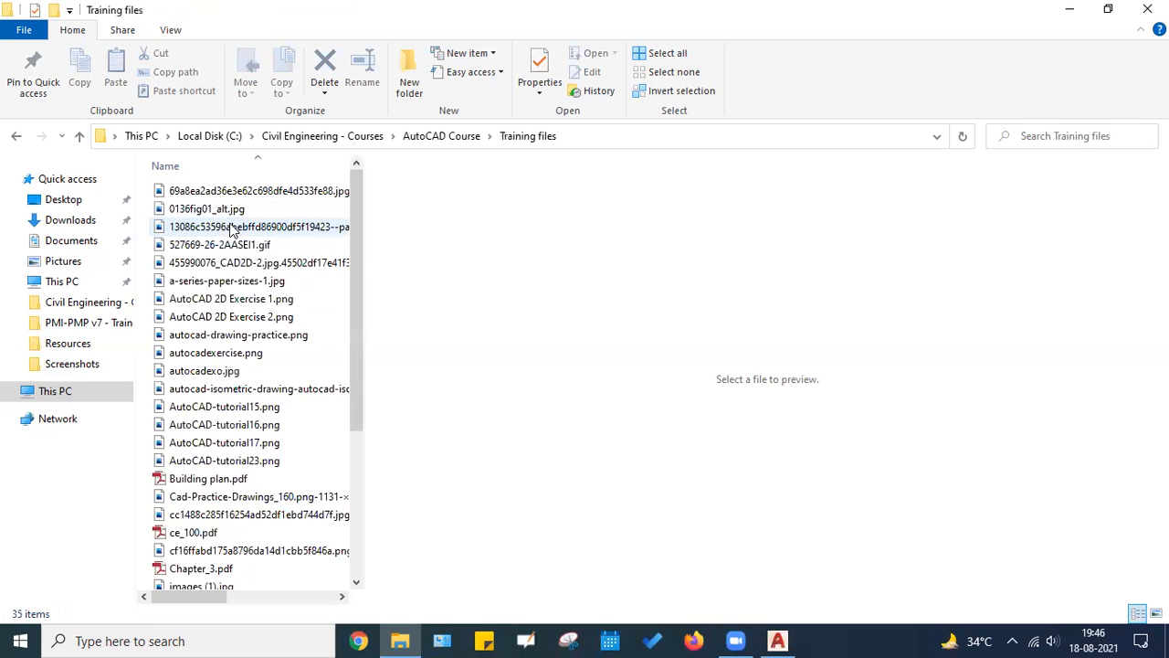
Look through the previews of the practice drawings in the Training files folder for a suitable 3D modelling exercise
{"action": "left_click", "coordinate": [228, 210]}
{"action": "key", "text": "Up"}
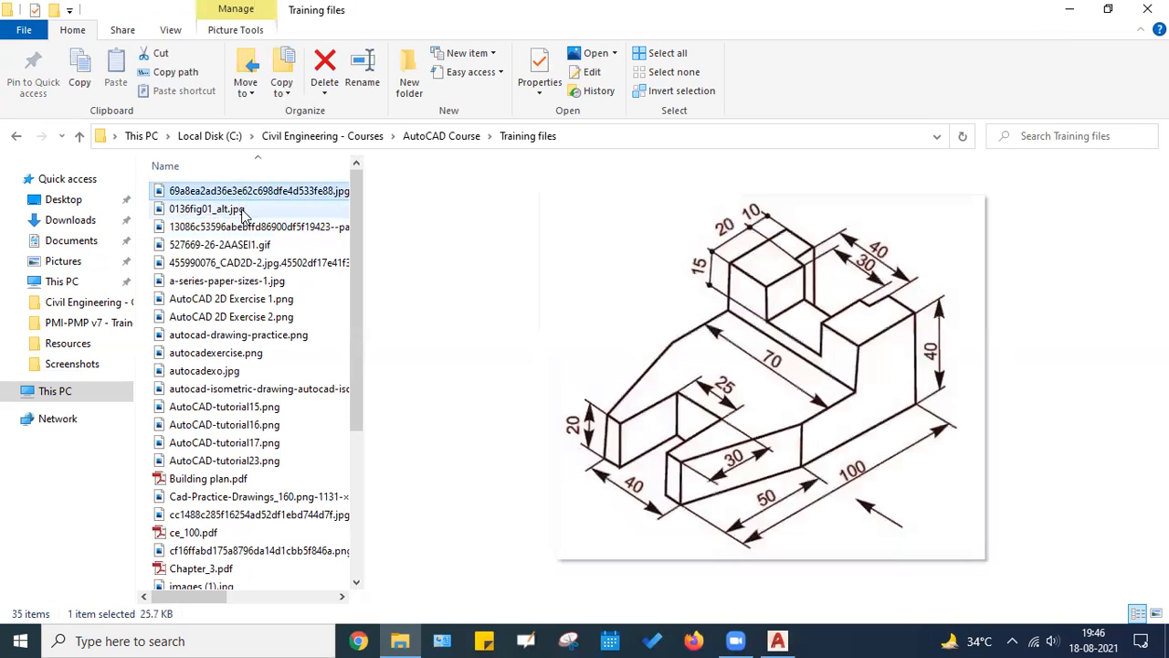
{"action": "key", "text": "Down"}
{"action": "key", "text": "Down"}
{"action": "key", "text": "Down"}
{"action": "key", "text": "Down"}
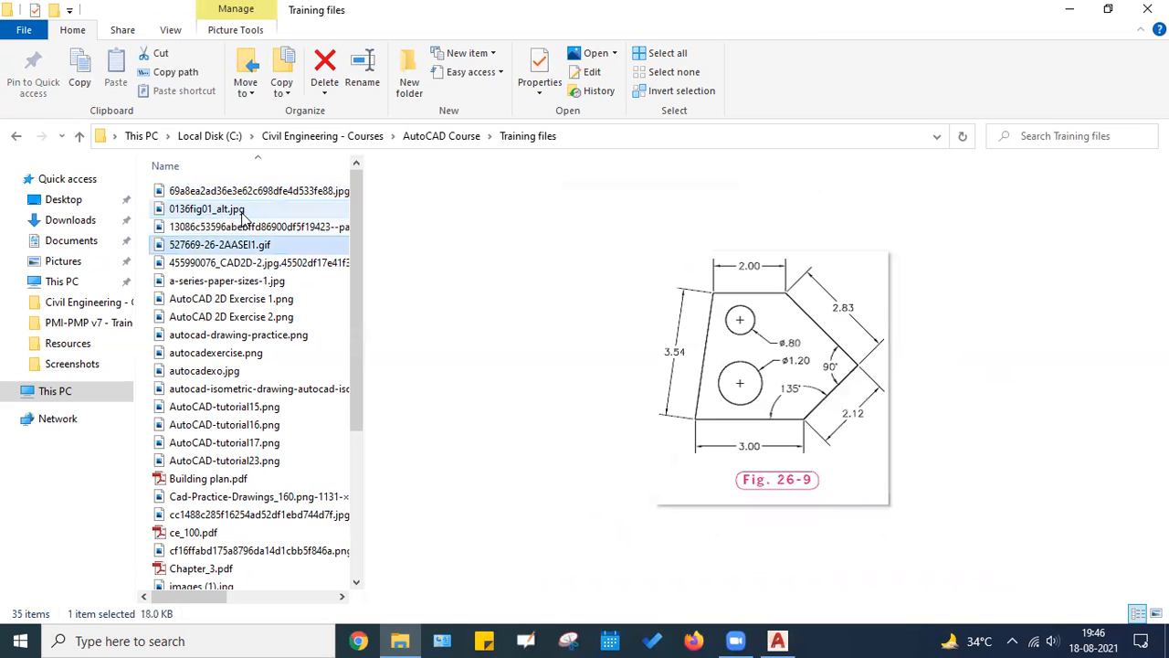
{"action": "key", "text": "Down"}
{"action": "key", "text": "Down"}
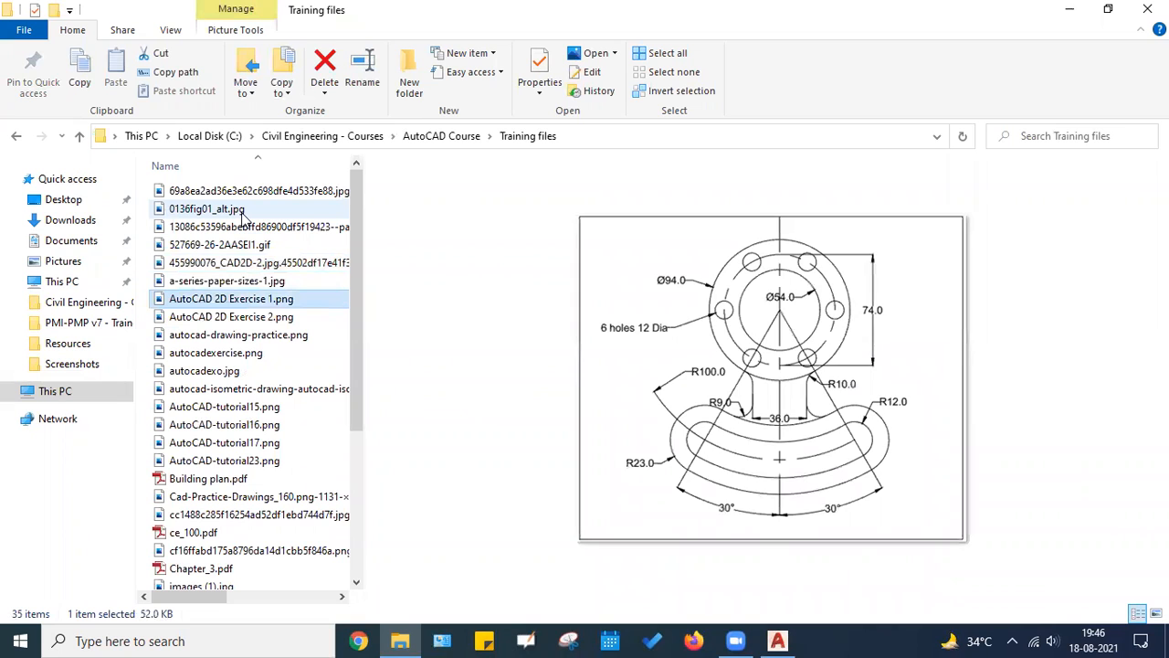
{"action": "key", "text": "Down"}
{"action": "key", "text": "Down"}
{"action": "key", "text": "Down"}
{"action": "key", "text": "Down"}
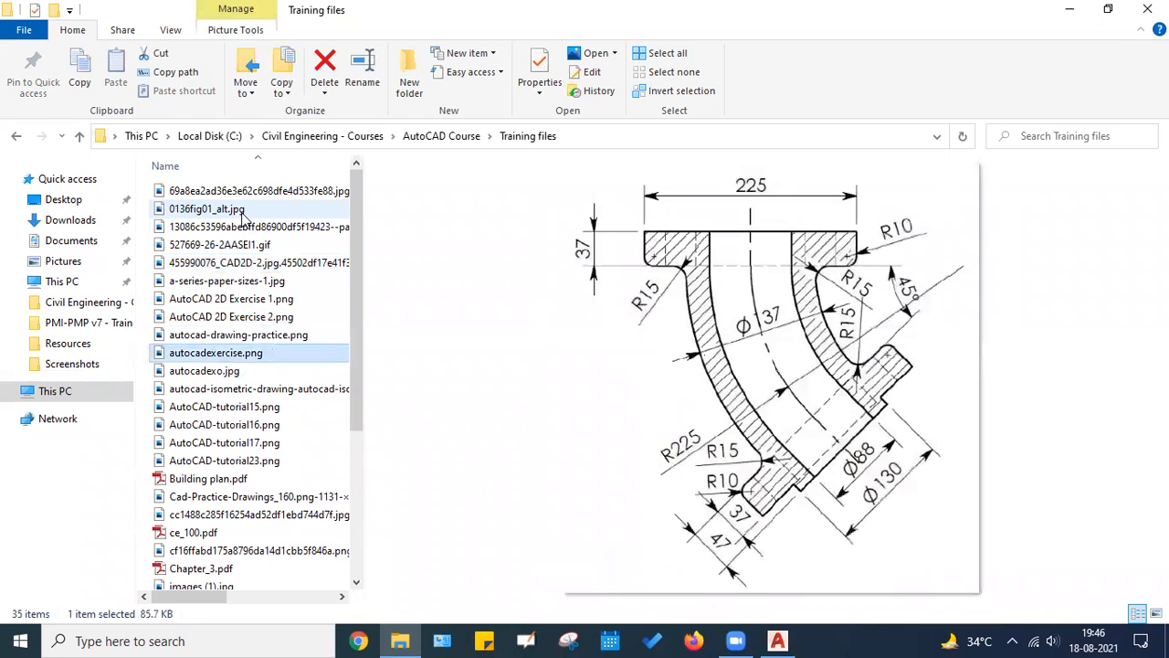
{"action": "key", "text": "Down"}
{"action": "key", "text": "Down"}
{"action": "key", "text": "Up"}
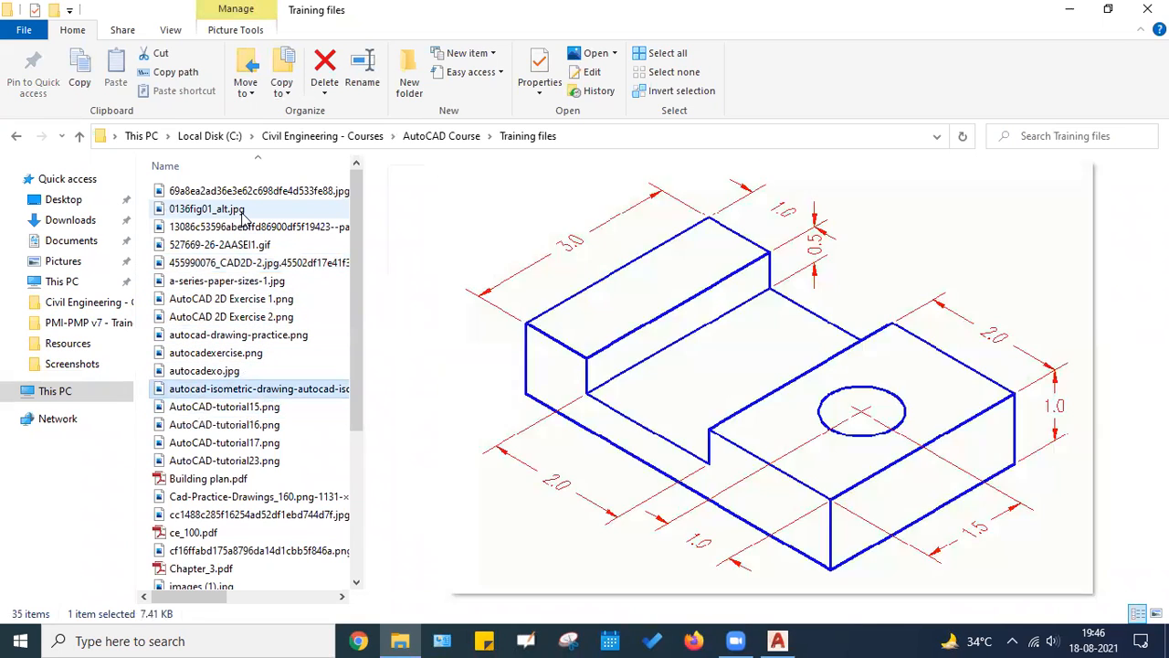
{"action": "key", "text": "Down"}
{"action": "key", "text": "Down"}
{"action": "key", "text": "Down"}
{"action": "key", "text": "Down"}
{"action": "key", "text": "Down"}
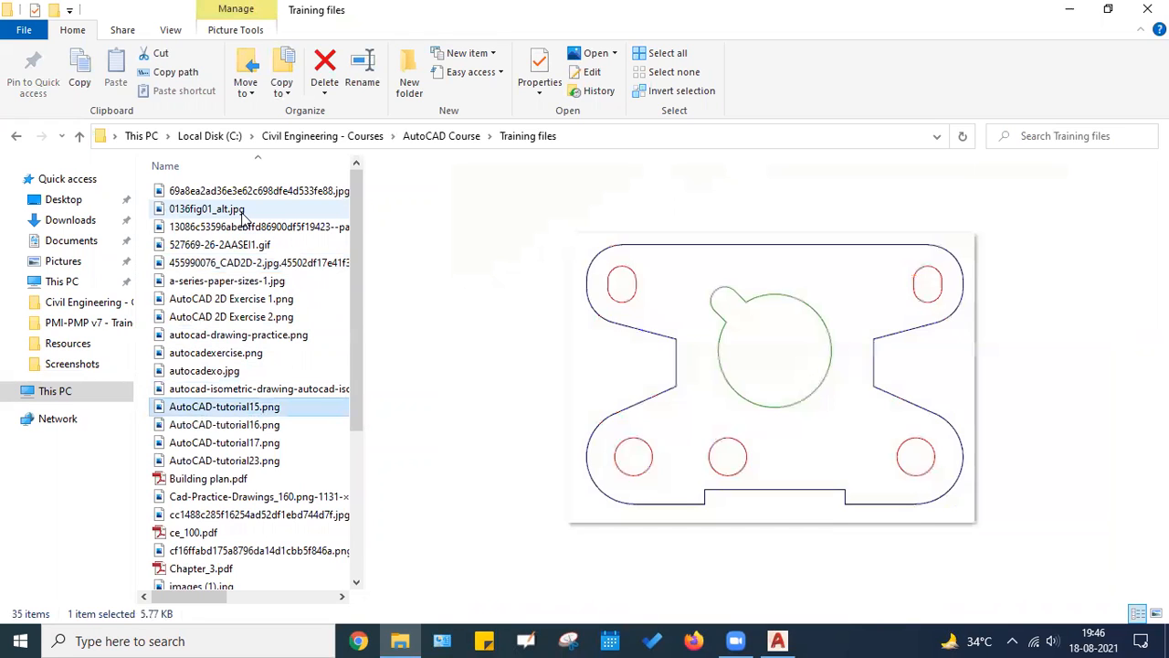
{"action": "key", "text": "Down"}
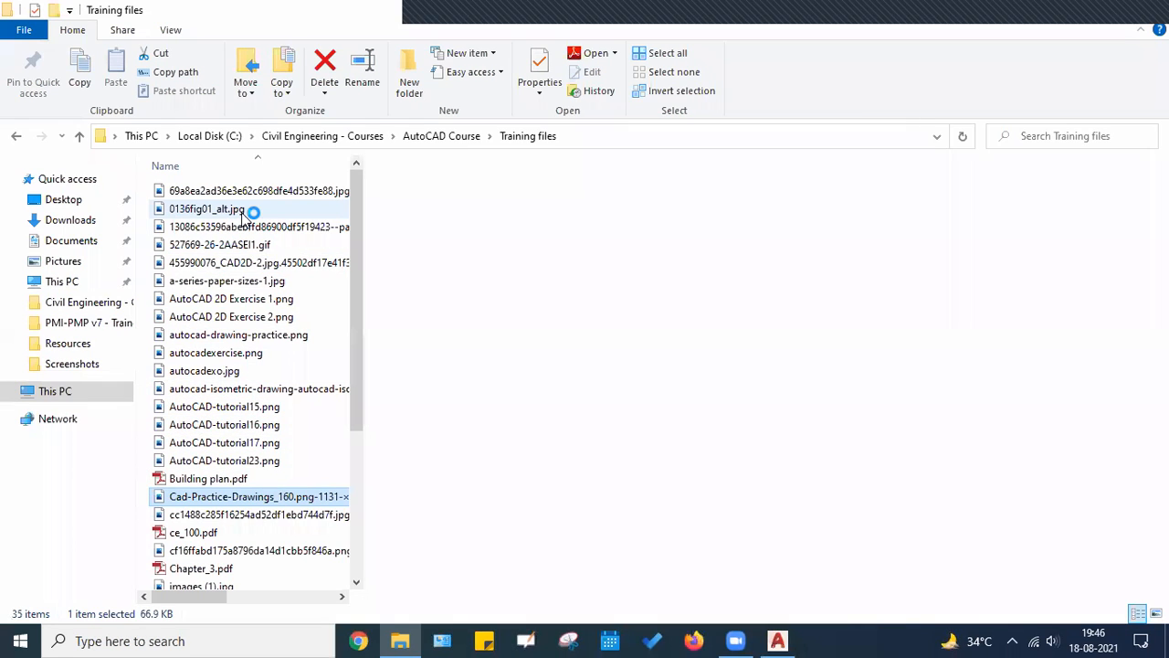
{"action": "key", "text": "Down"}
{"action": "key", "text": "Down"}
{"action": "key", "text": "Down"}
{"action": "key", "text": "Down"}
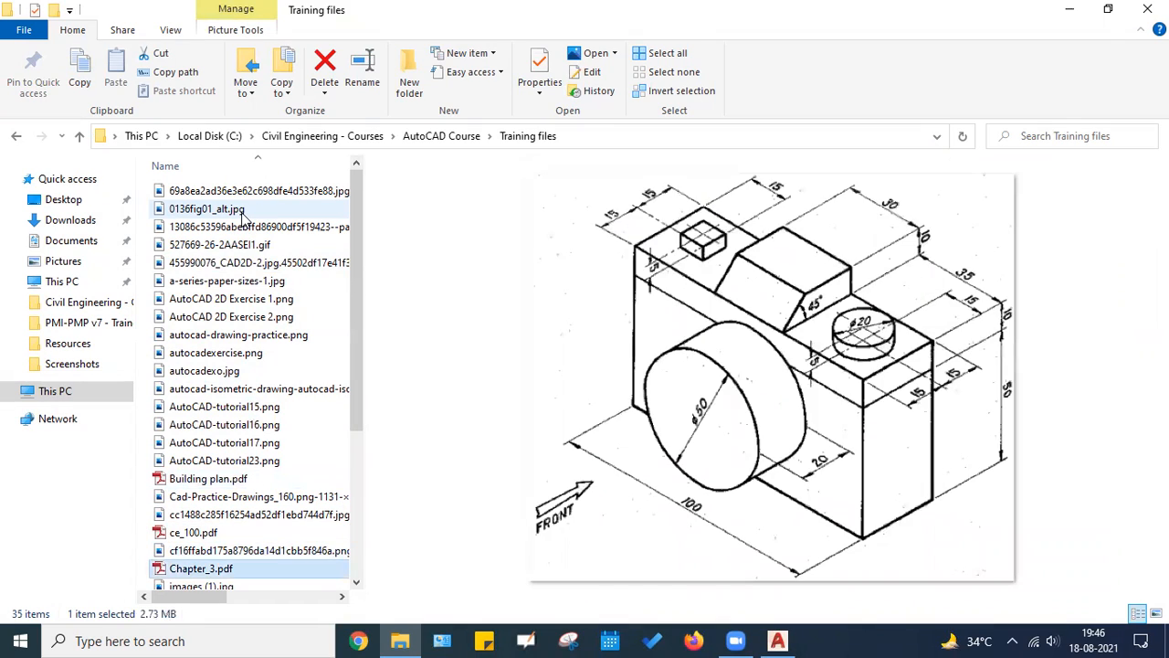
{"action": "key", "text": "Down"}
{"action": "key", "text": "Down"}
{"action": "key", "text": "Down"}
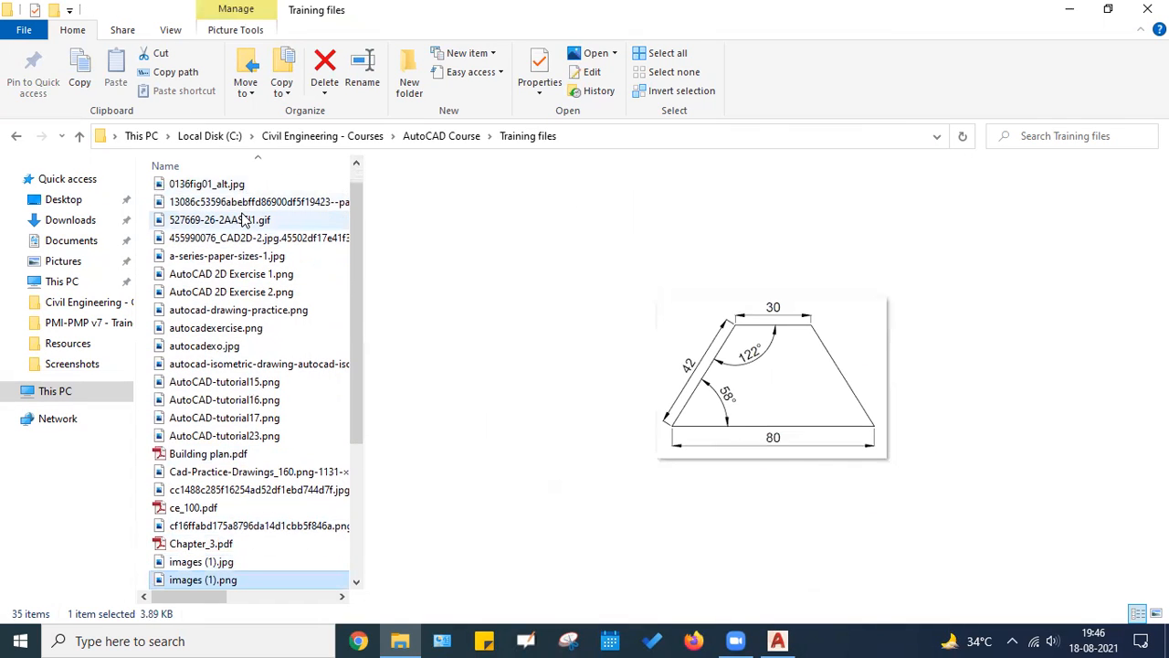
{"action": "key", "text": "Down"}
{"action": "key", "text": "Down"}
{"action": "key", "text": "Down"}
{"action": "key", "text": "Down"}
{"action": "key", "text": "Down"}
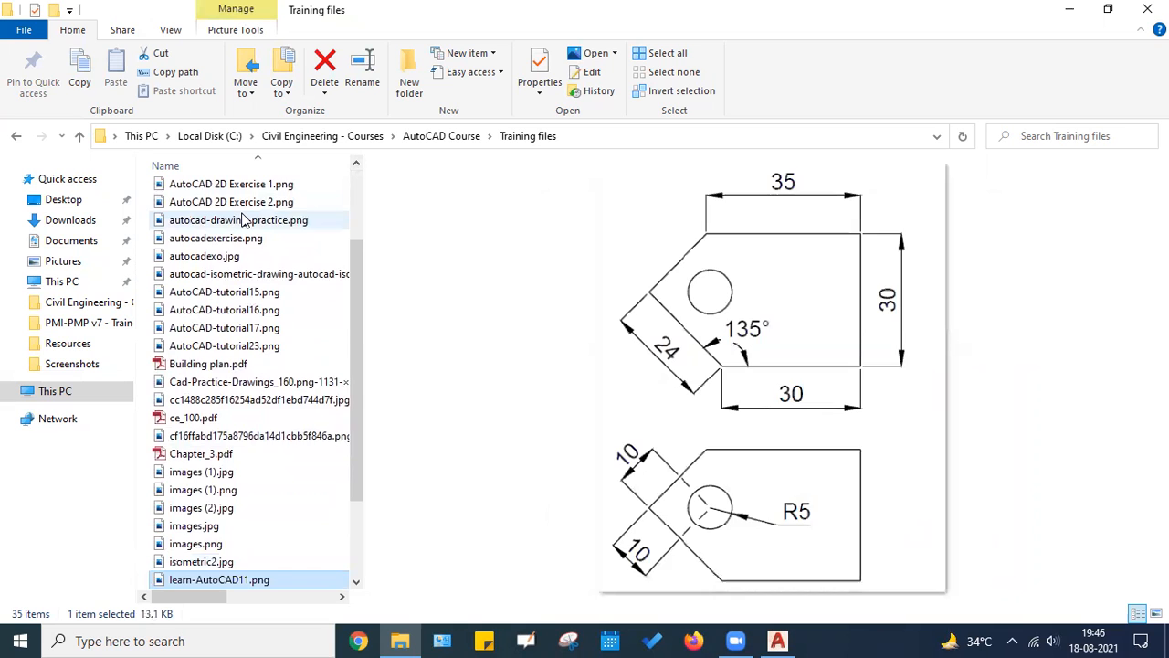
{"action": "key", "text": "Down"}
{"action": "key", "text": "Down"}
{"action": "key", "text": "Down"}
{"action": "key", "text": "Down"}
{"action": "key", "text": "Down"}
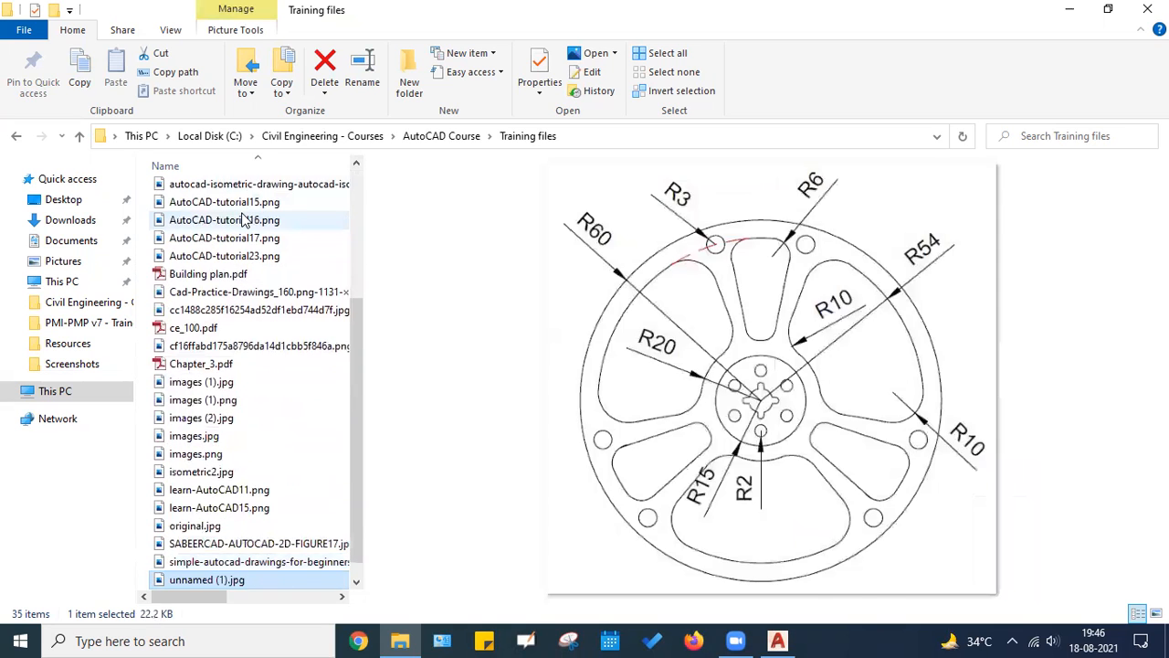
{"action": "key", "text": "Up"}
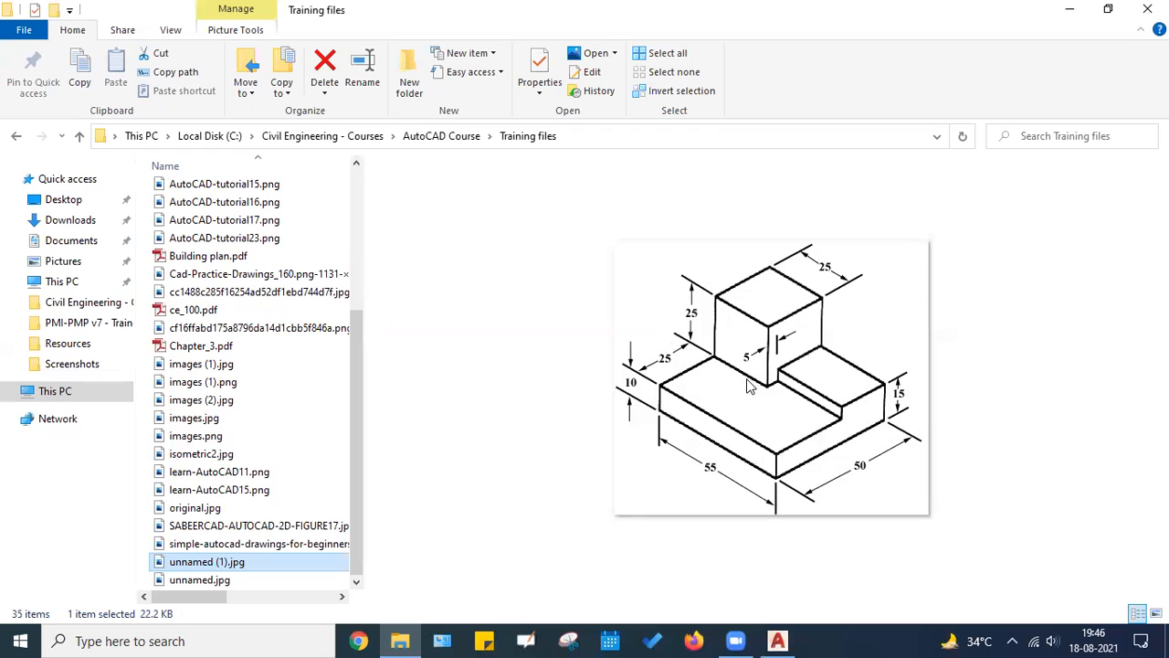
{"action": "key", "text": "Down"}
Switch back to AutoCAD and quit the program without saving the changes to AutoCAD Training Template 1.dwt
{"action": "key", "text": "ctrl"}
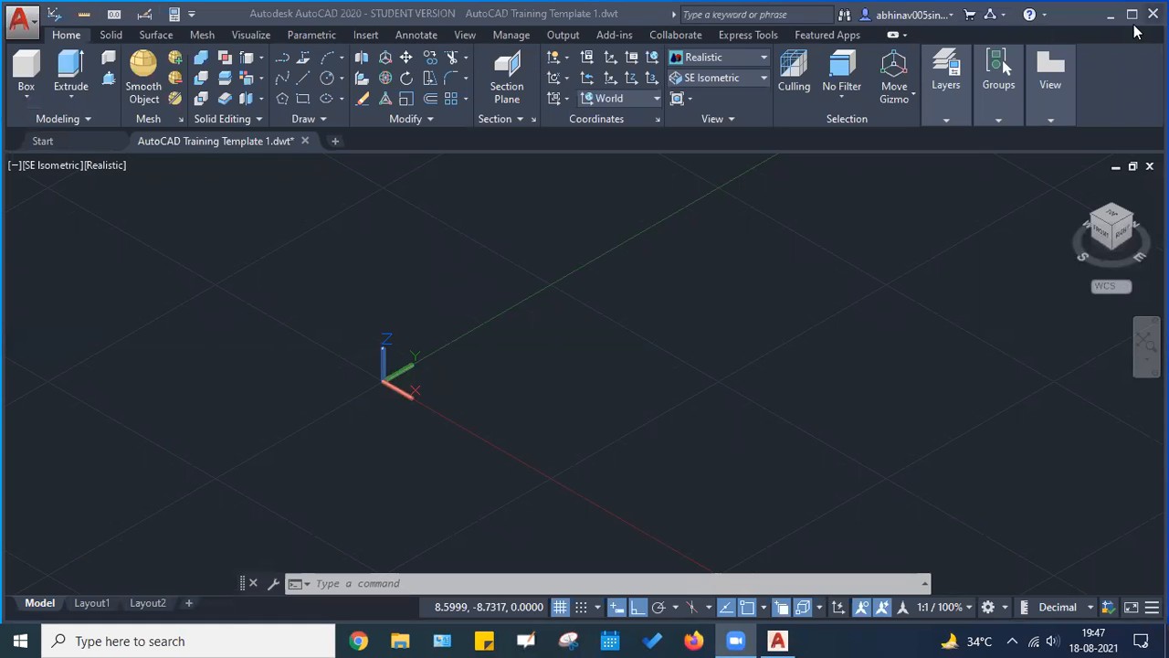
{"action": "left_click", "coordinate": [550, 405]}
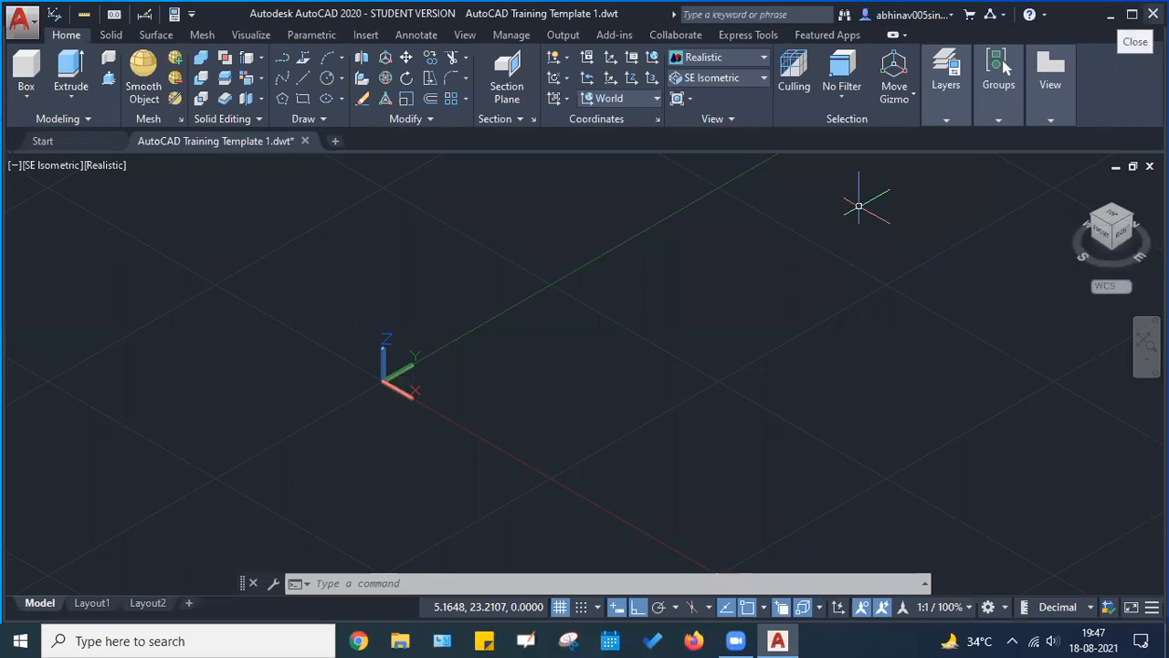
{"action": "left_click", "coordinate": [1149, 14]}
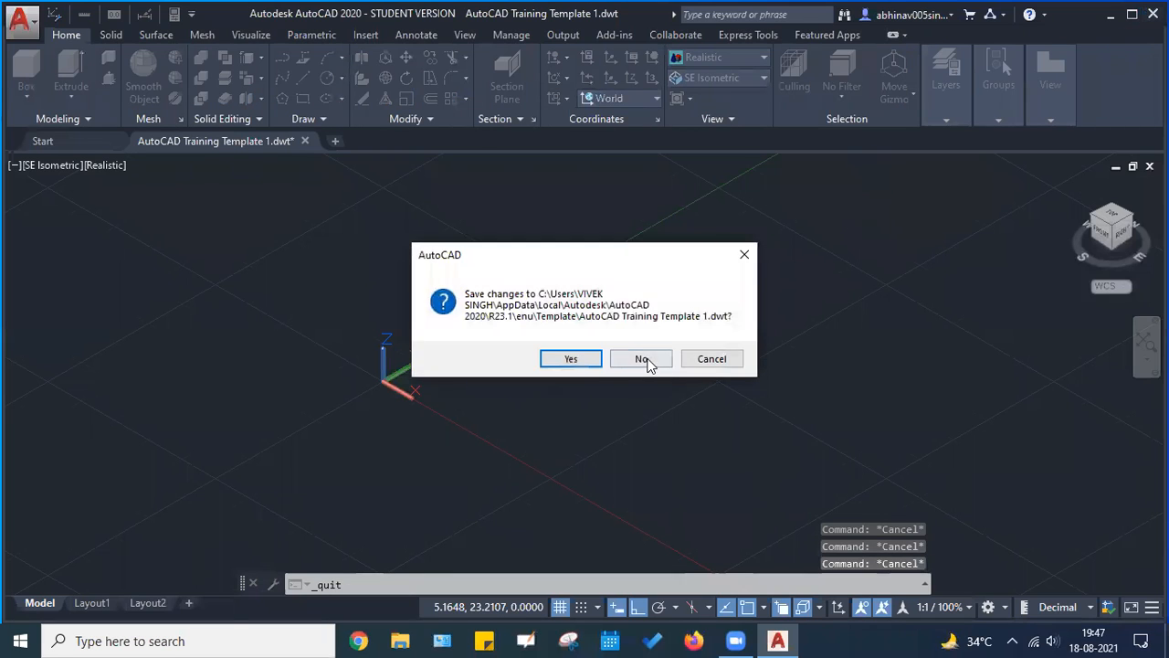
{"action": "left_click", "coordinate": [640, 358]}
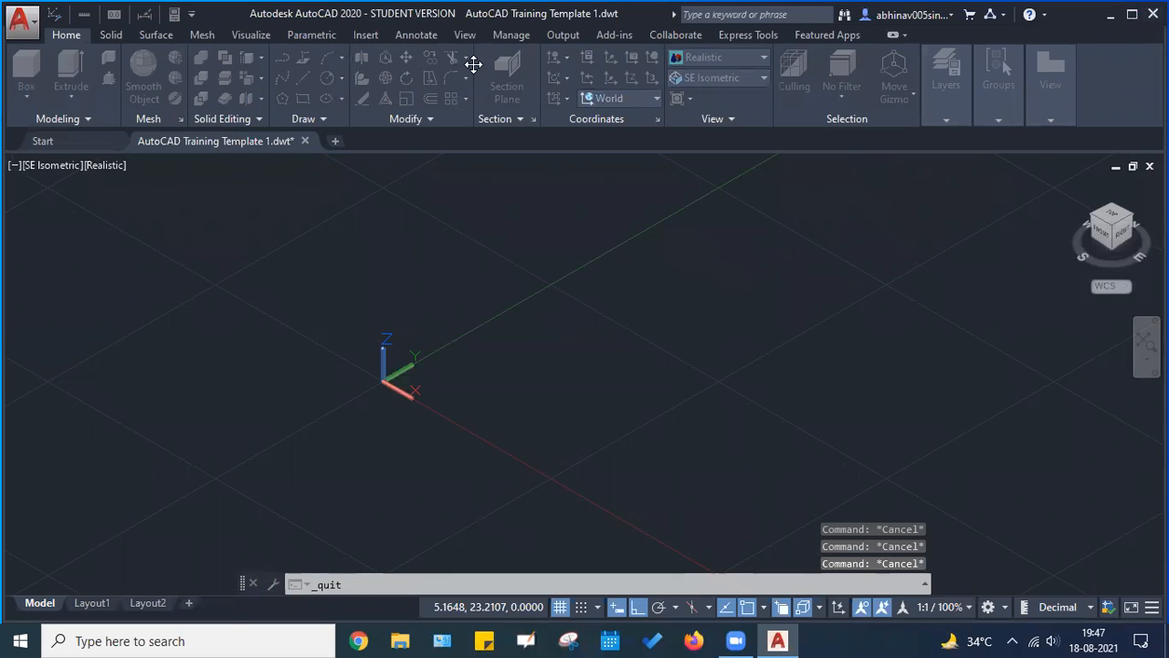